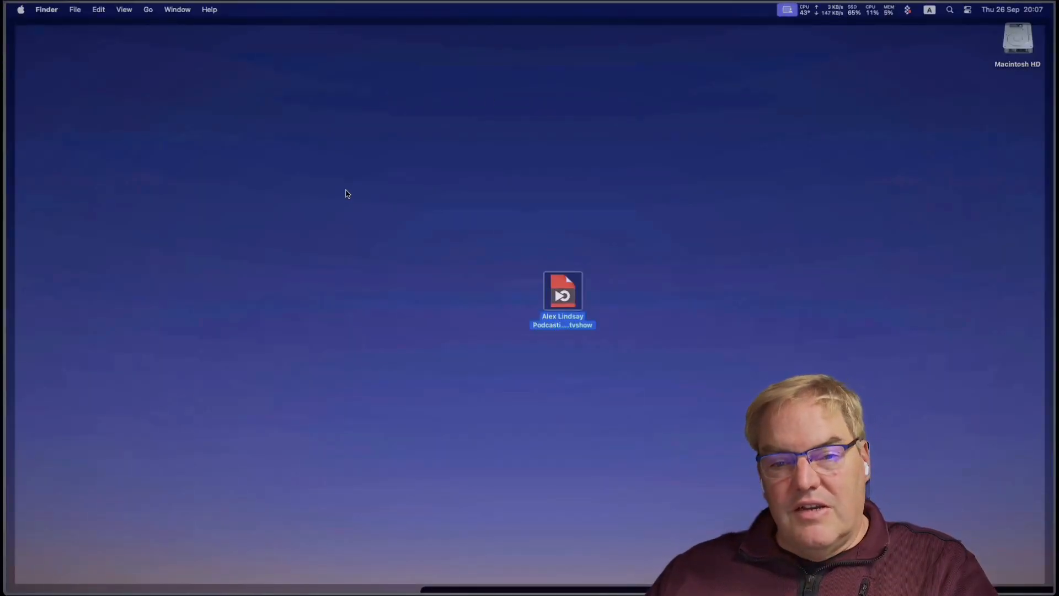
# Step: Open the podcast .tvshow document from the desktop, then reposition its window and make it wider
pyautogui.click(348, 194)
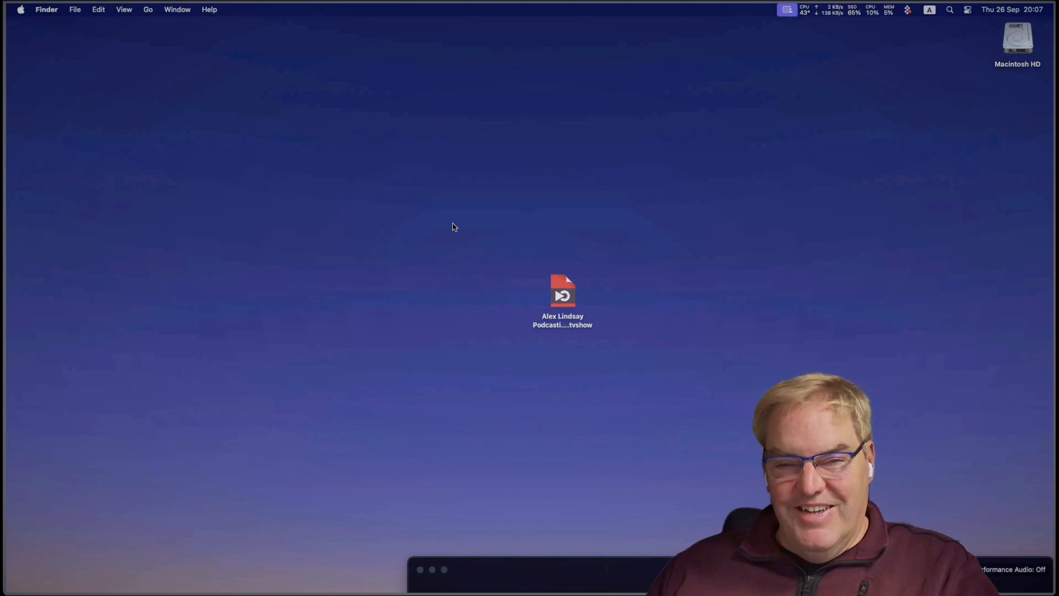
pyautogui.moveTo(554, 288); pyautogui.dragTo(487, 215)
pyautogui.click(425, 296)
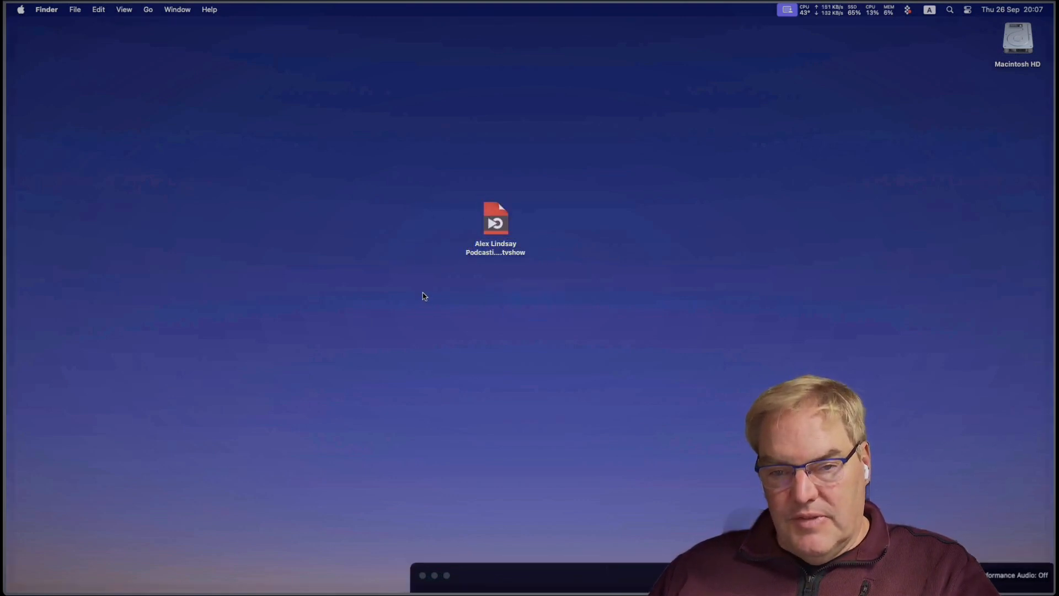
pyautogui.doubleClick(496, 220)
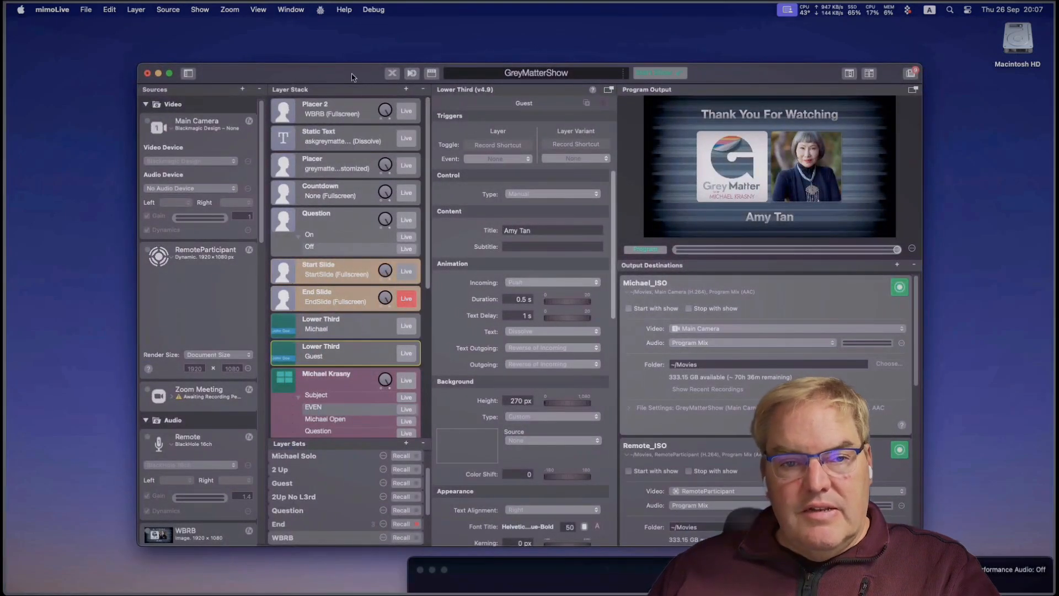
pyautogui.moveTo(352, 77); pyautogui.dragTo(263, 51)
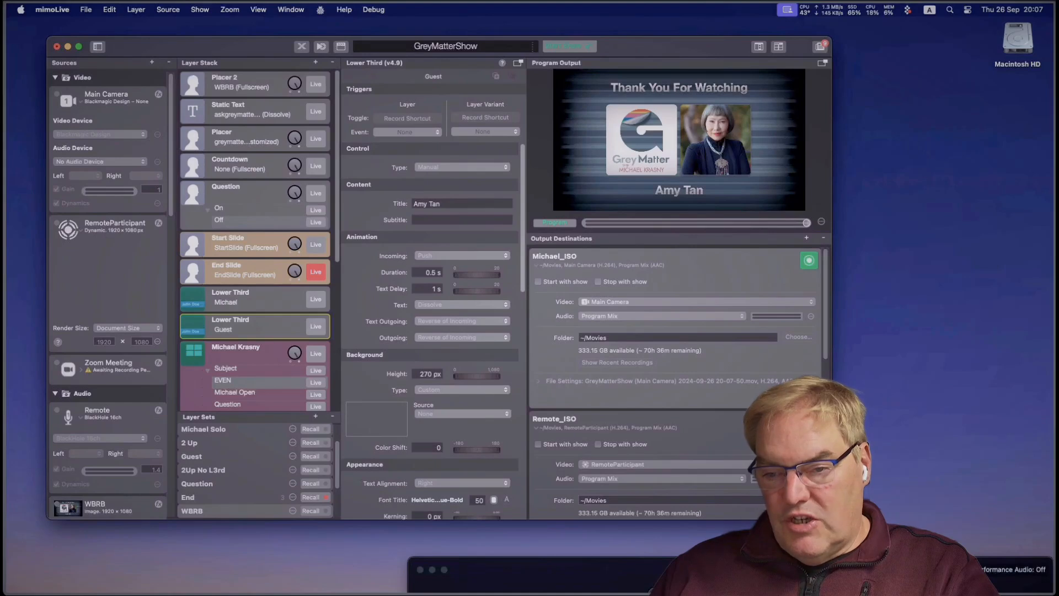
pyautogui.moveTo(830, 518); pyautogui.dragTo(963, 525)
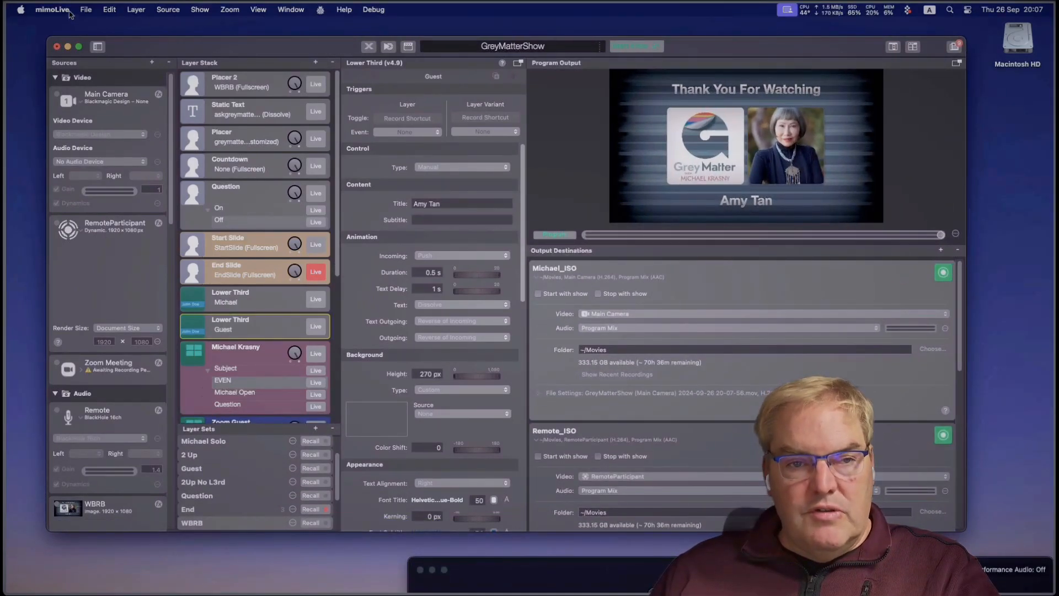
pyautogui.scroll(-12, 133, 286)
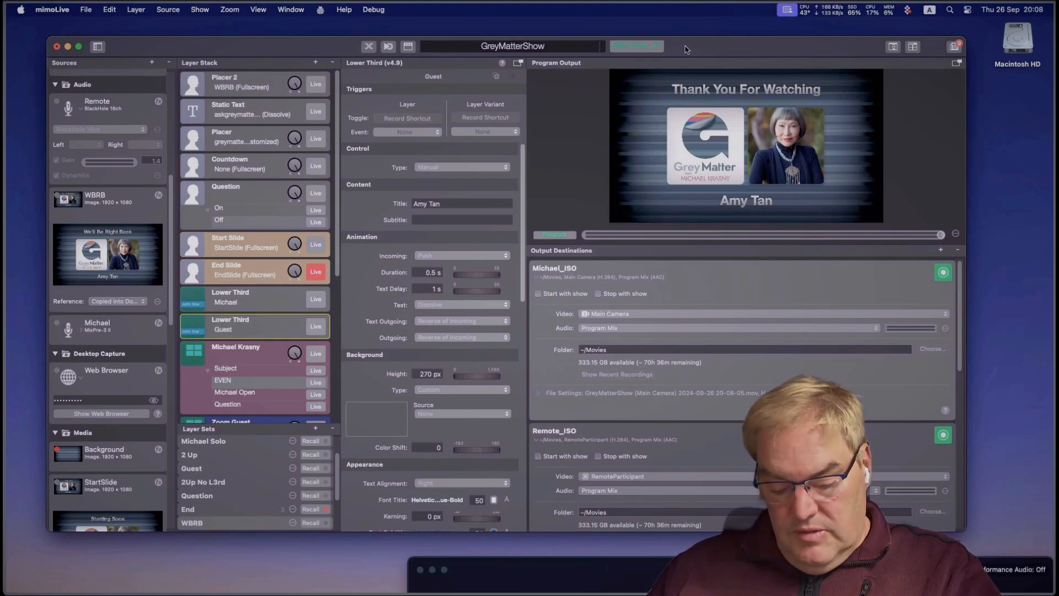
# Step: Search the system for "Mouse" and launch the Mousepose pointer-highlighting utility
pyautogui.click(950, 10)
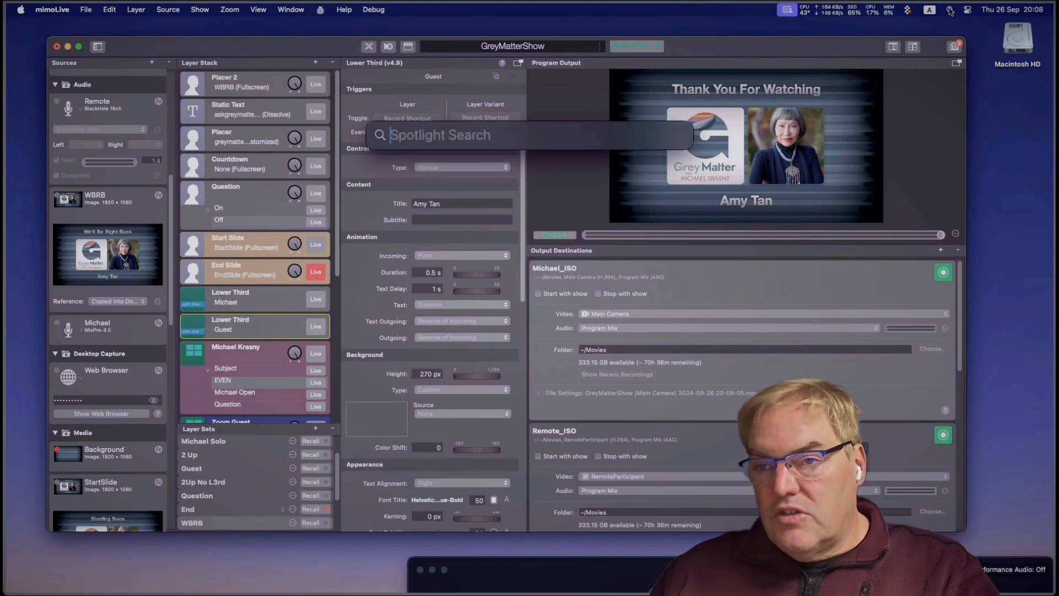
pyautogui.click(949, 11)
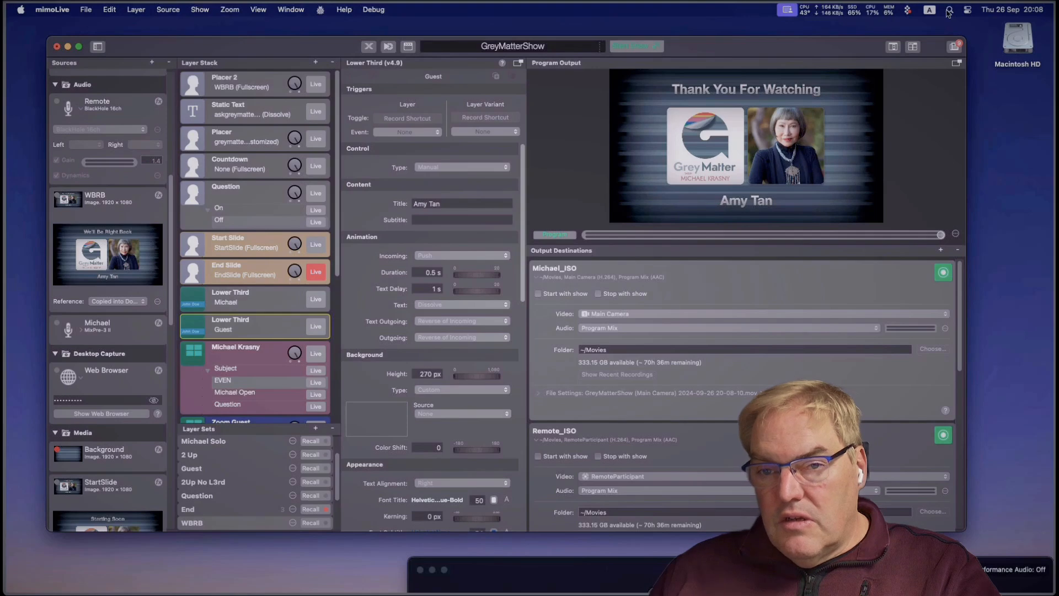
pyautogui.click(949, 10)
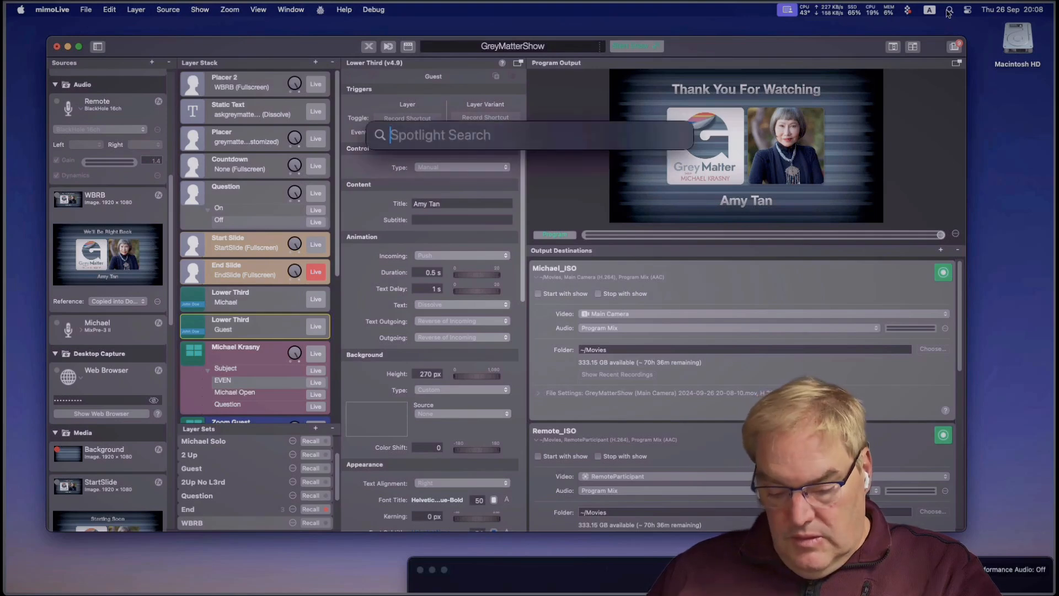
pyautogui.write('Mouse')
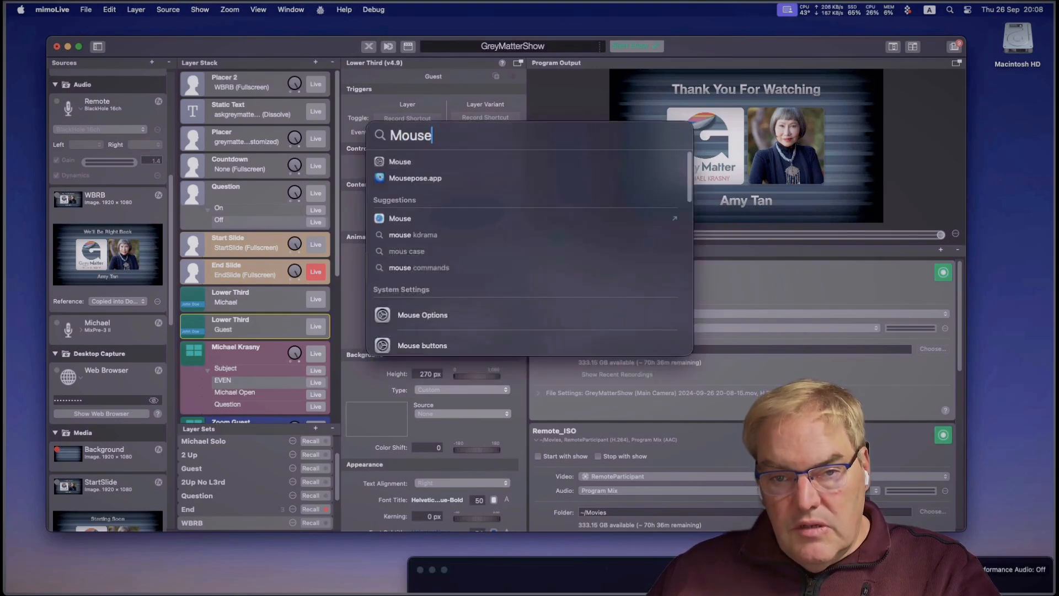
pyautogui.press('Escape')
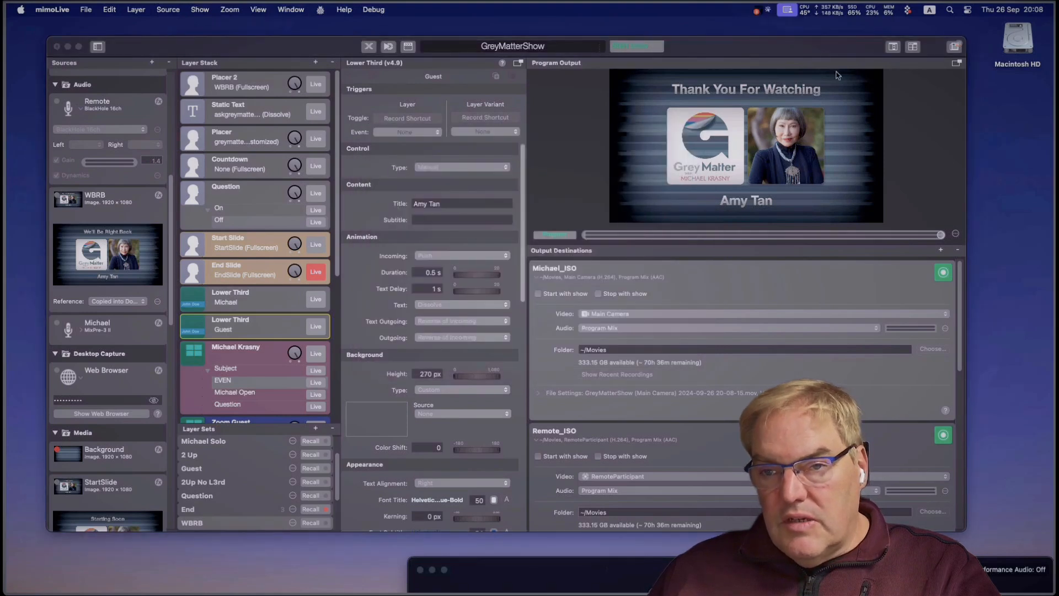
pyautogui.click(764, 11)
pyautogui.click(763, 11)
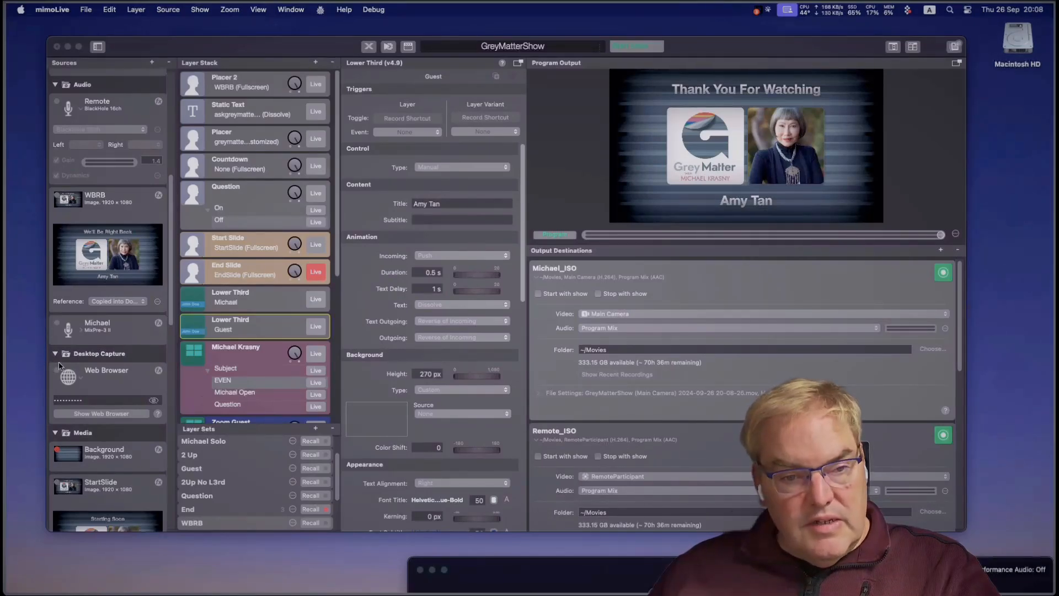
pyautogui.press('ctrl+alt+super+m')
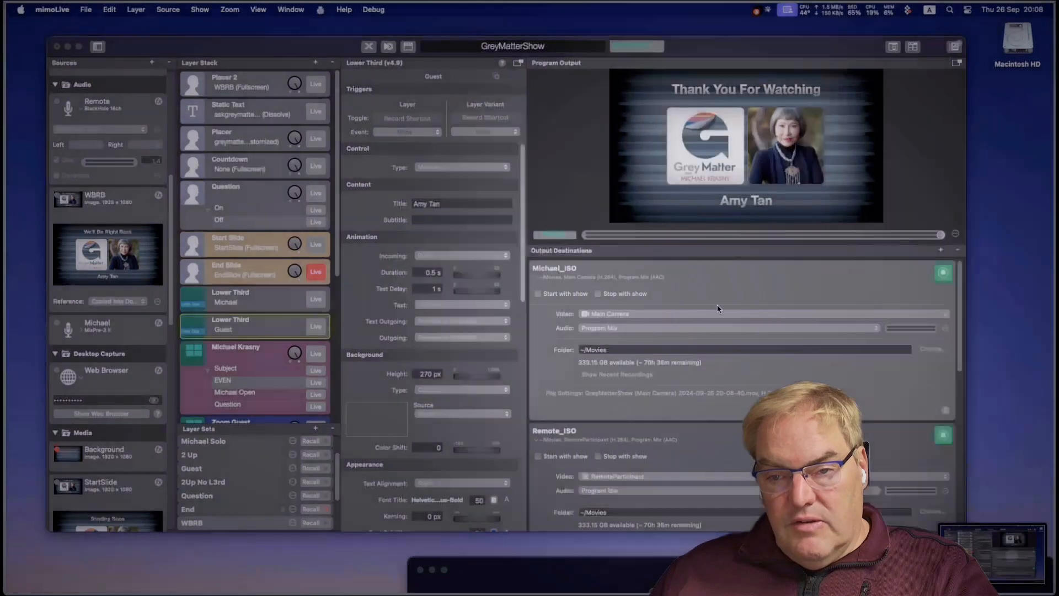
# Step: Clear the stream key and stream URL in the Live Streaming destination's Custom RTMP Server settings
pyautogui.scroll(-5, 712, 325)
pyautogui.scroll(-3, 706, 335)
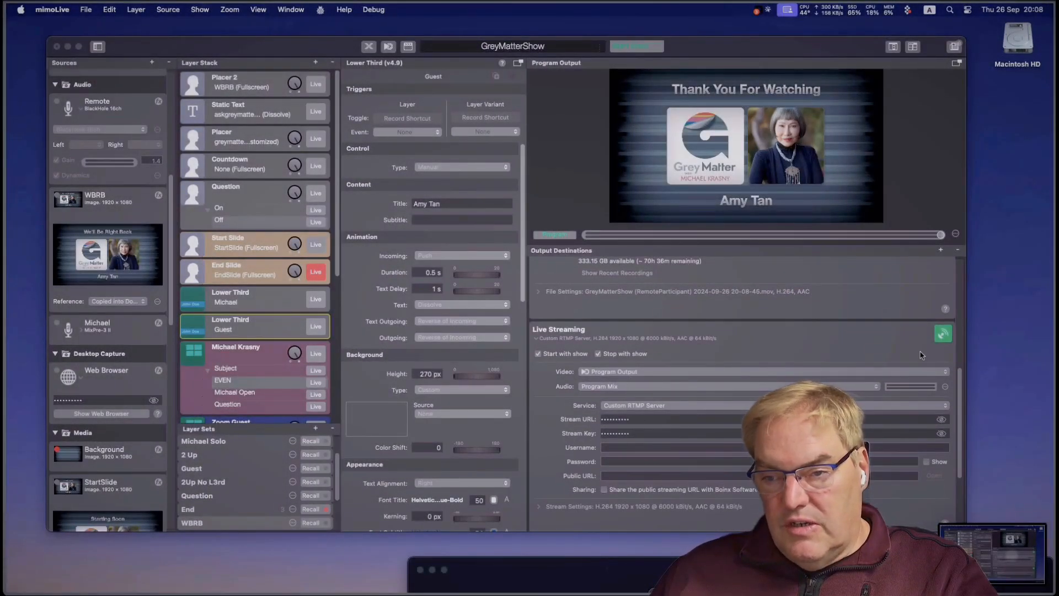
pyautogui.scroll(5, 905, 347)
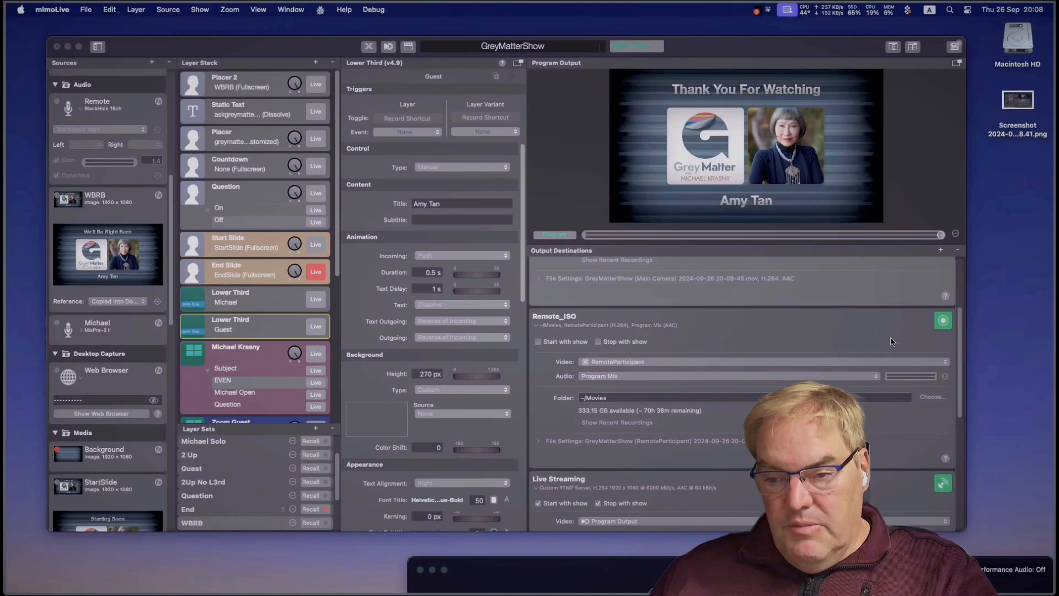
pyautogui.scroll(-4, 891, 342)
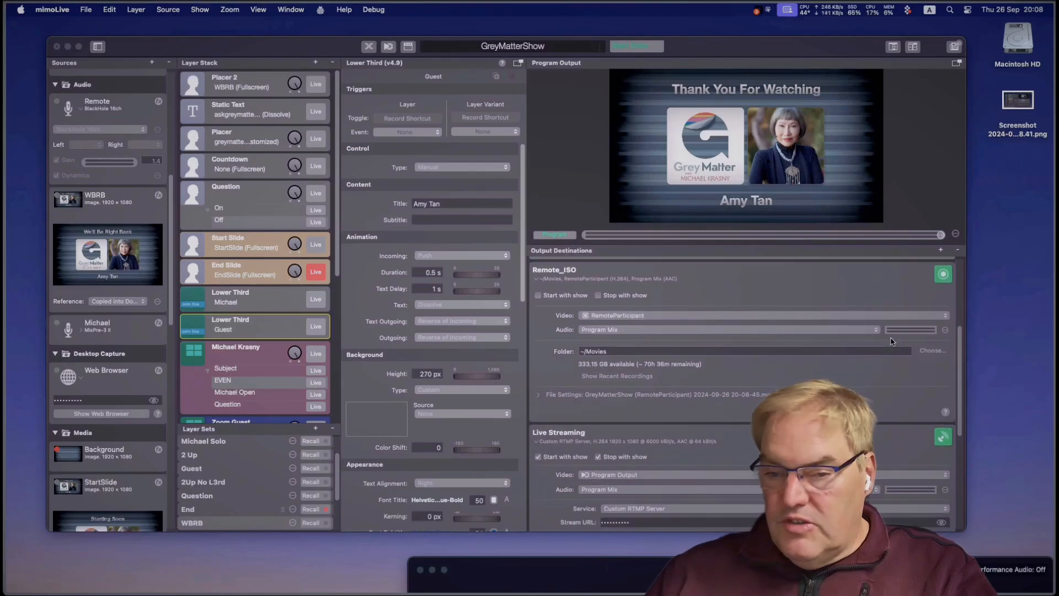
pyautogui.scroll(-5, 891, 341)
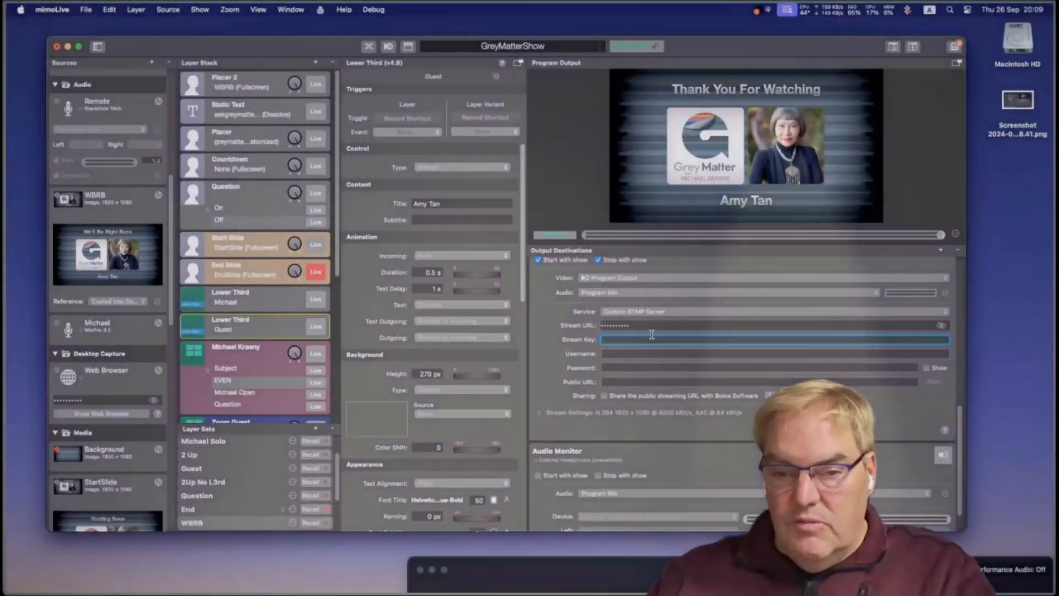
pyautogui.click(637, 325)
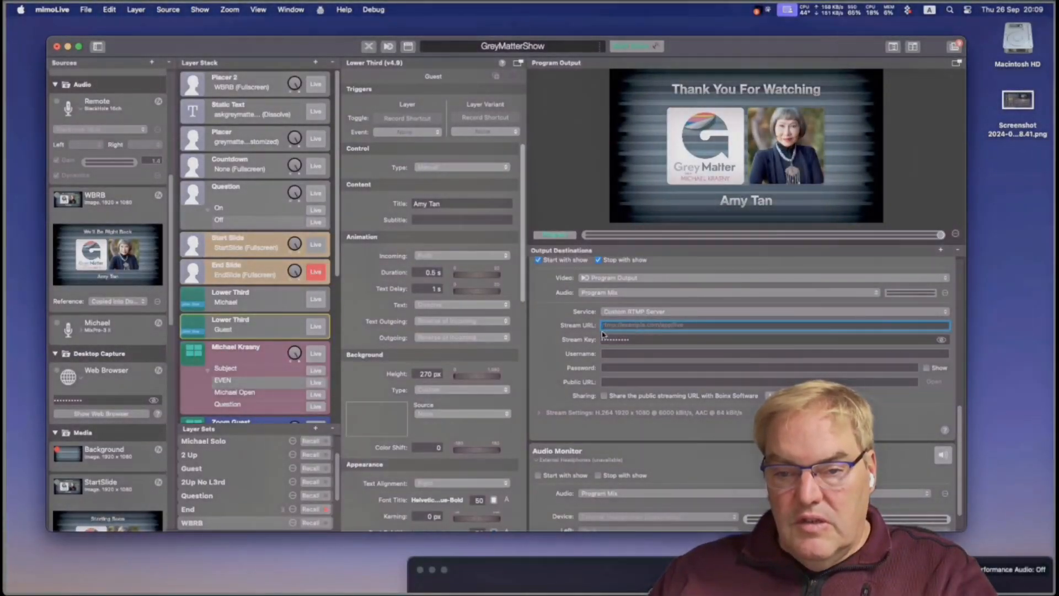
pyautogui.press('super+v')
pyautogui.press('Return')
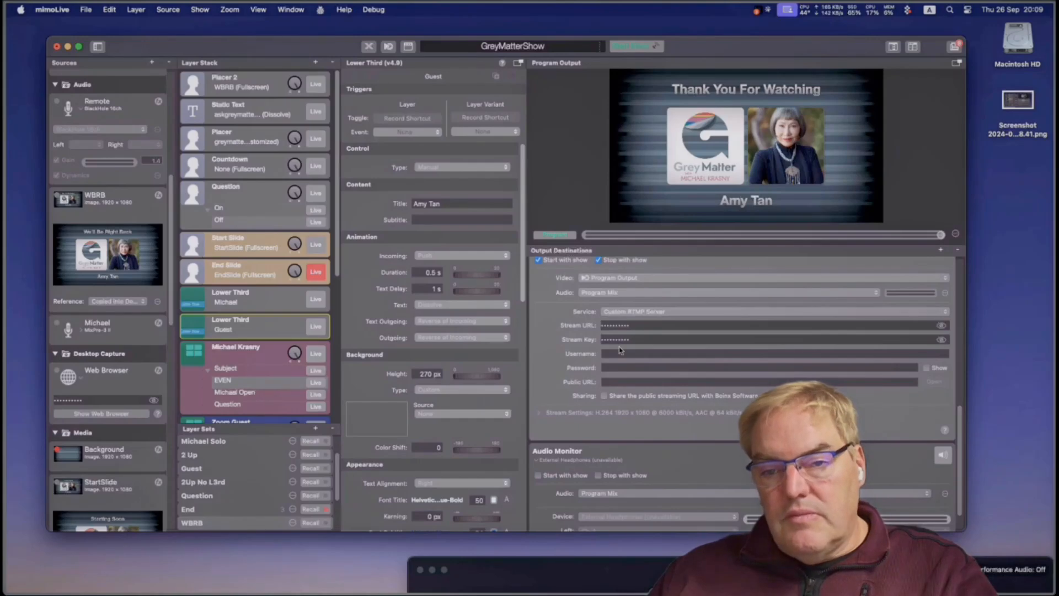
# Step: Rename the Main Camera video source as Host Camera
pyautogui.scroll(2, 620, 349)
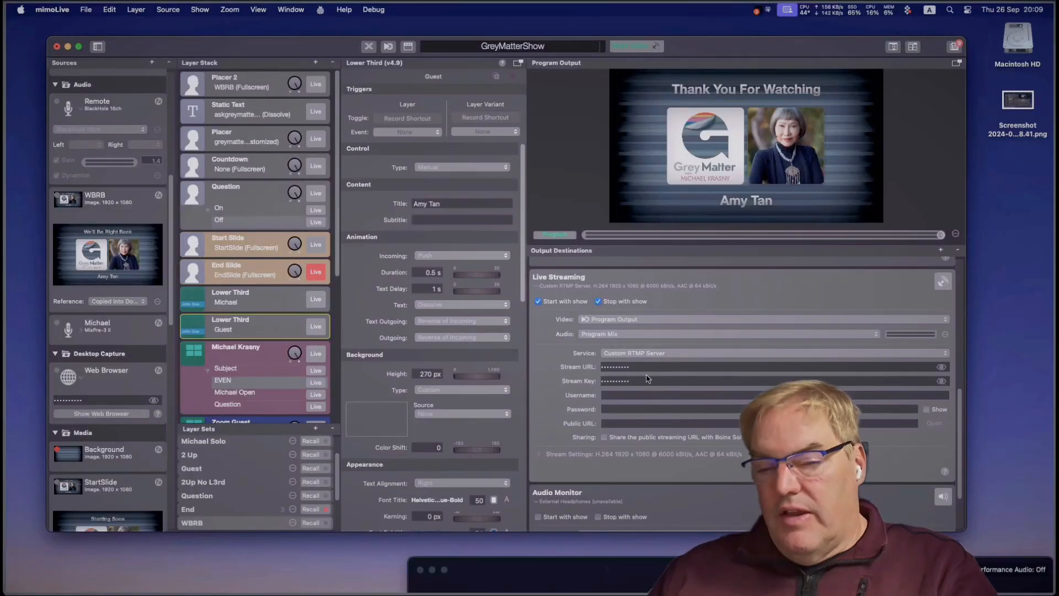
pyautogui.scroll(4, 687, 342)
pyautogui.scroll(5, 686, 339)
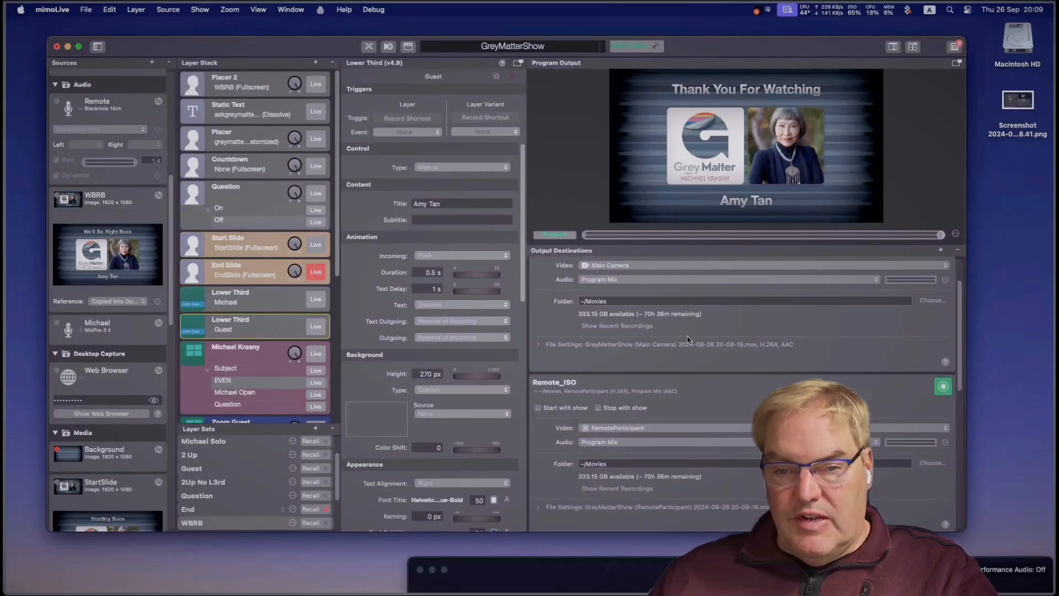
pyautogui.scroll(2, 686, 339)
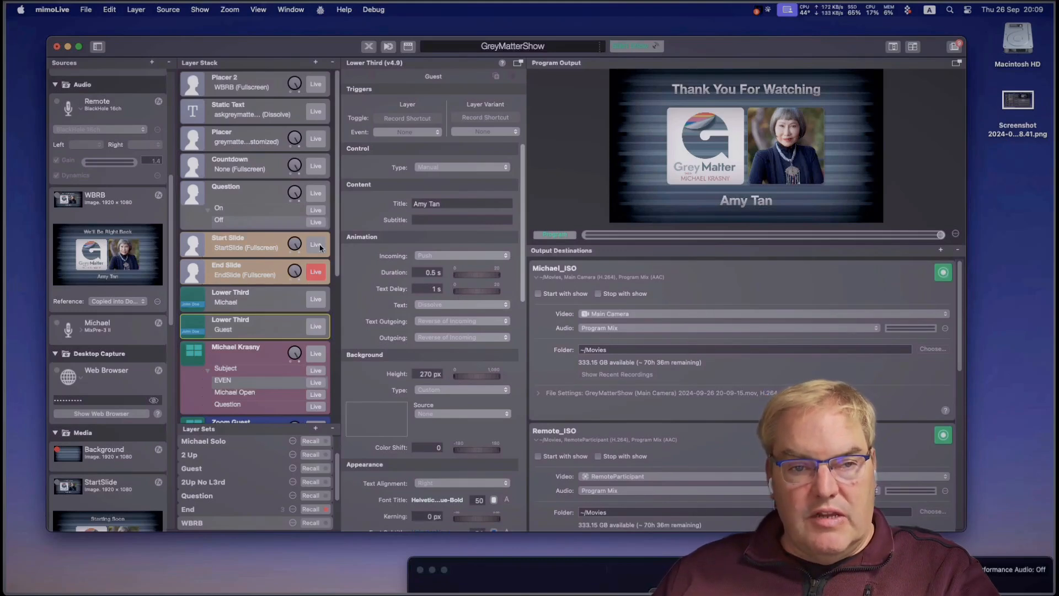
pyautogui.scroll(10, 140, 241)
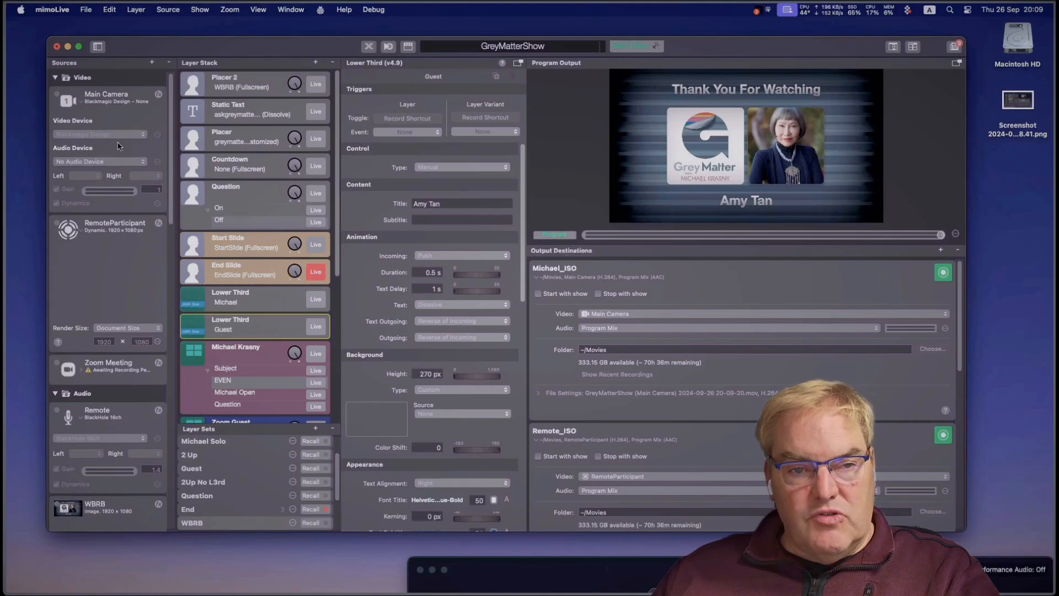
pyautogui.click(119, 114)
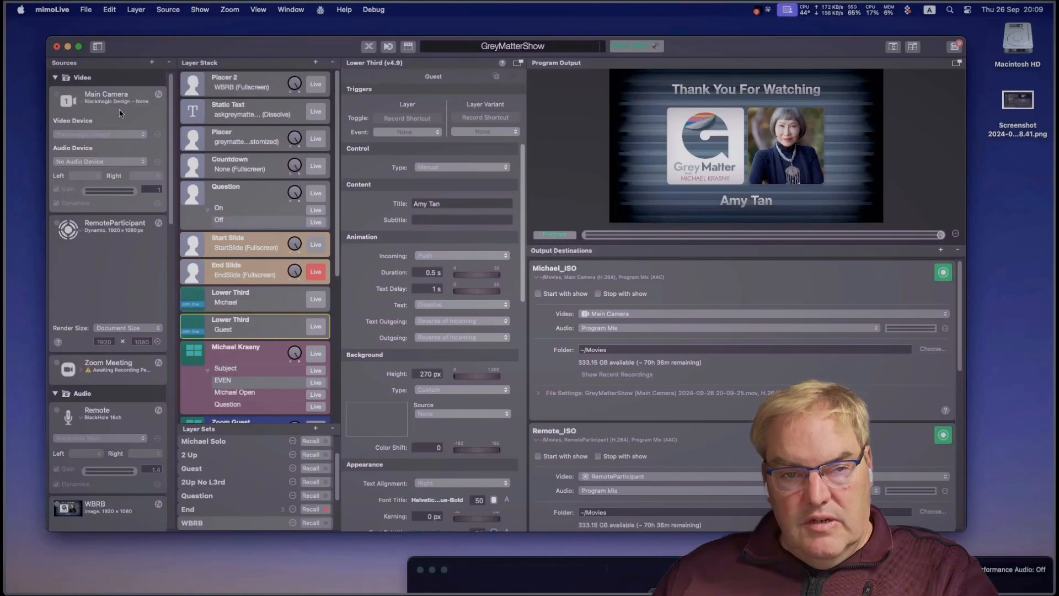
pyautogui.doubleClick(93, 95)
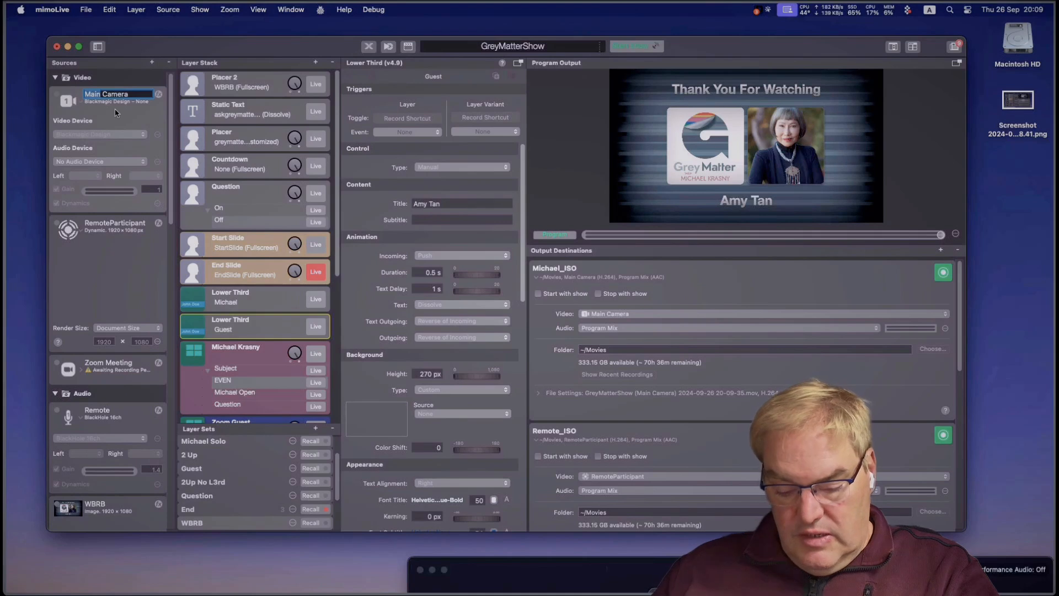
pyautogui.write('Host')
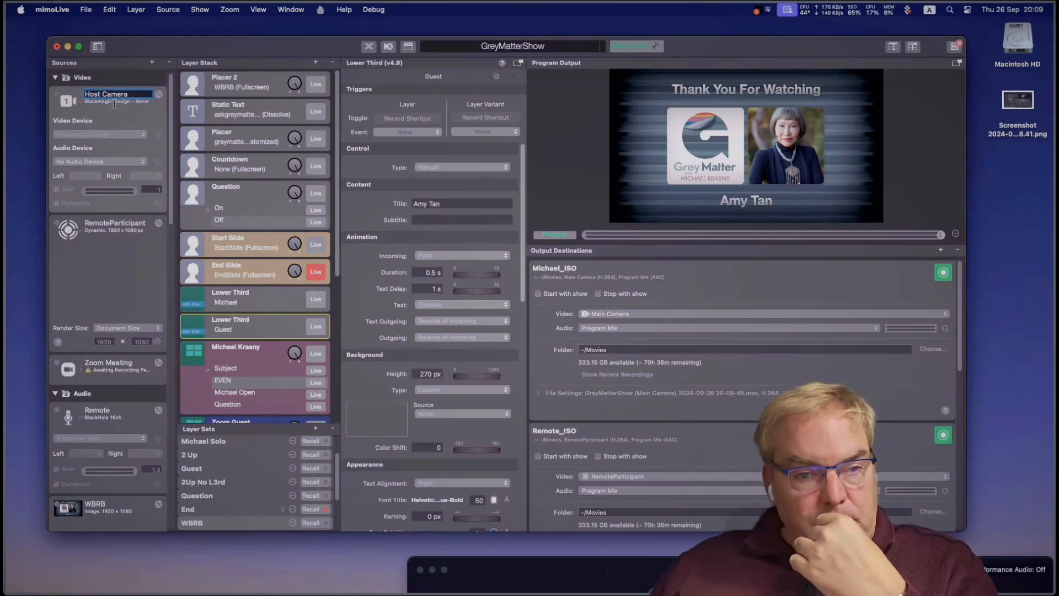
pyautogui.press('Return')
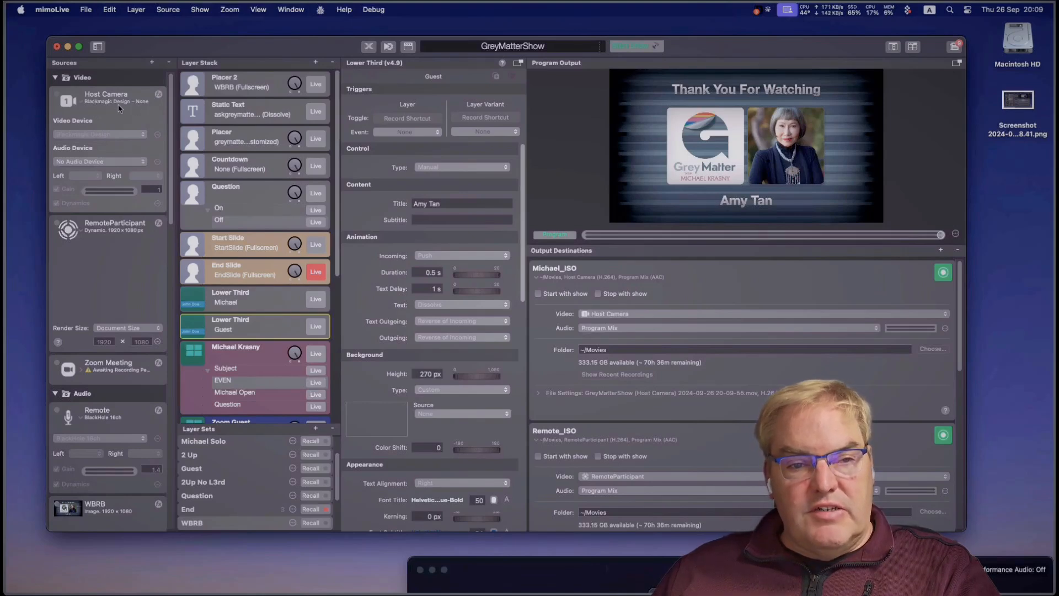
# Step: Set the Host Camera source's video device to No Video Device and review the available devices
pyautogui.click(110, 135)
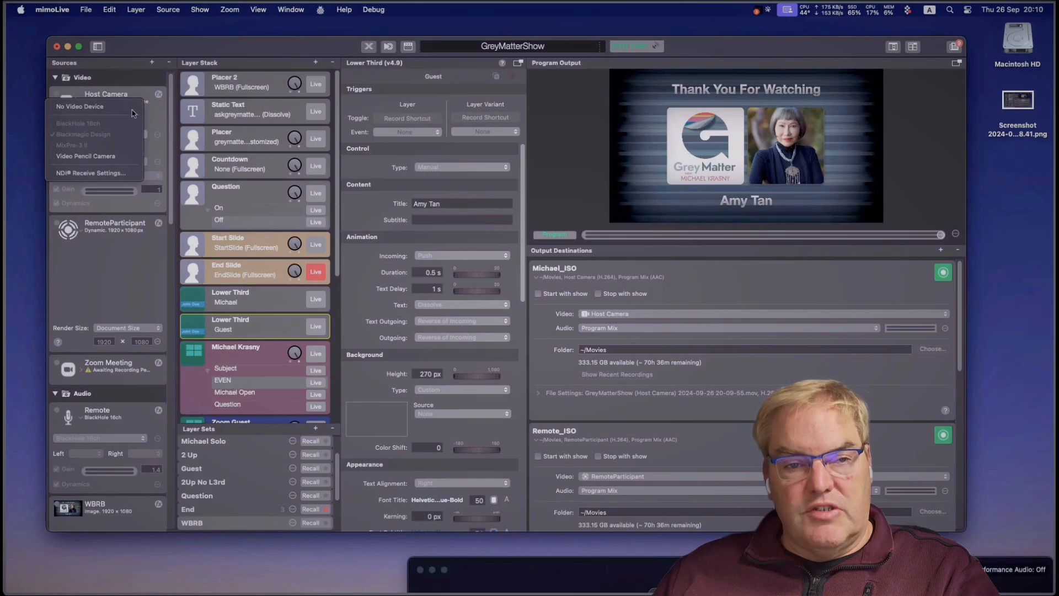
pyautogui.click(163, 121)
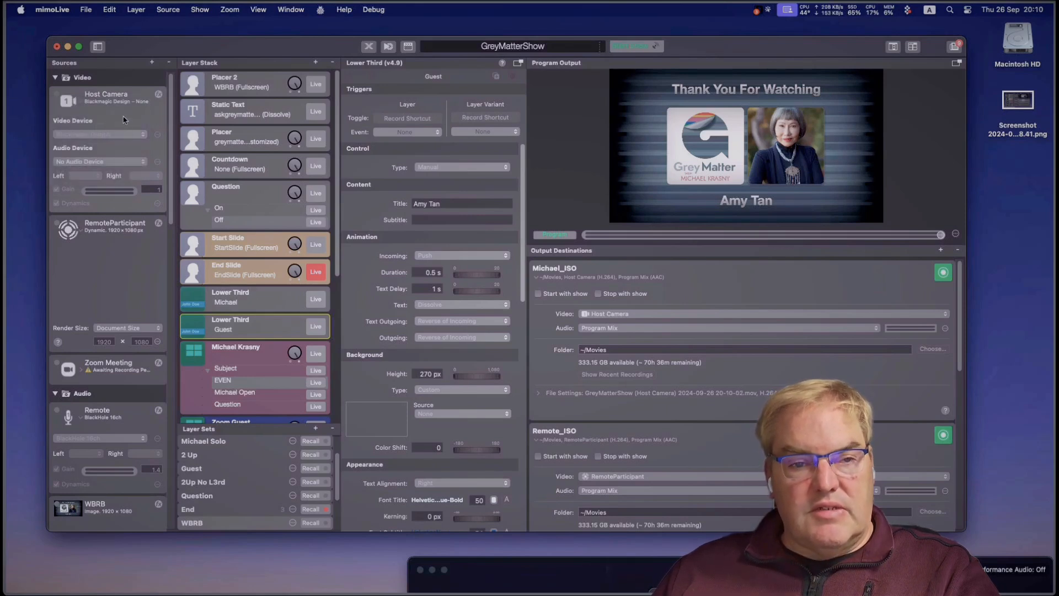
pyautogui.click(97, 138)
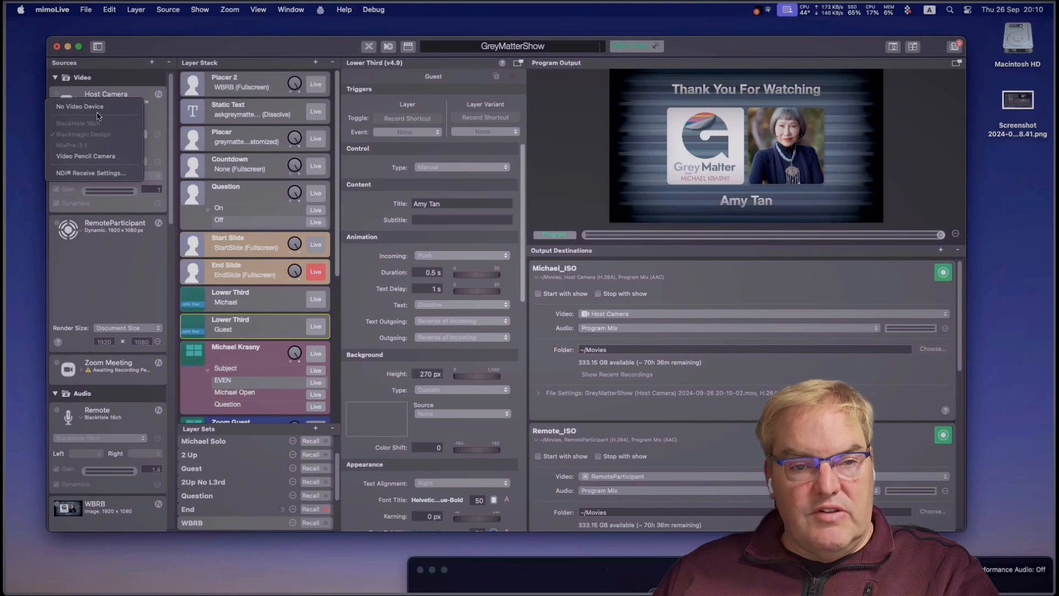
pyautogui.click(97, 114)
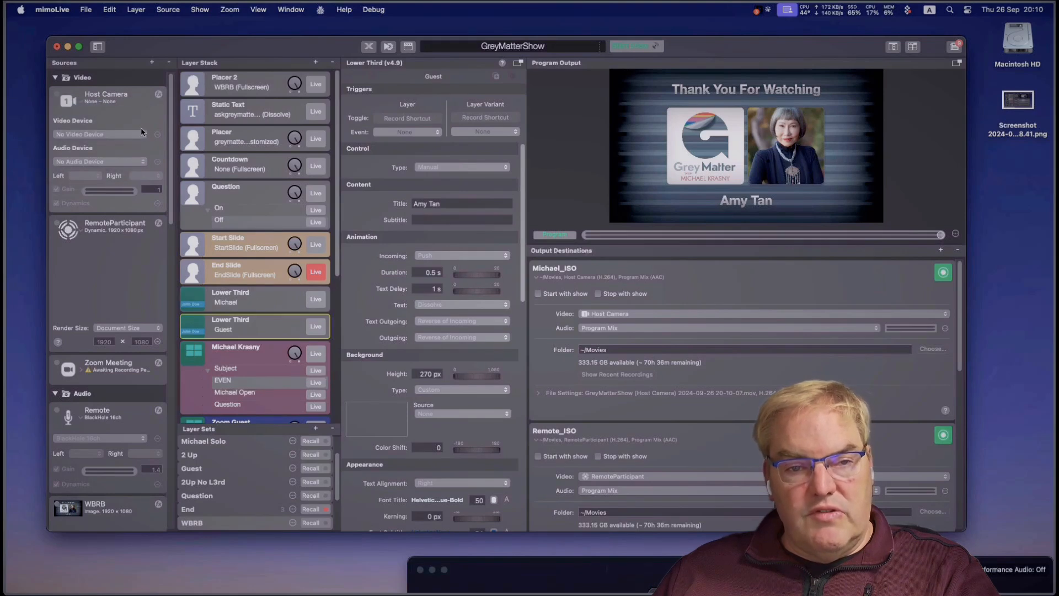
pyautogui.click(109, 134)
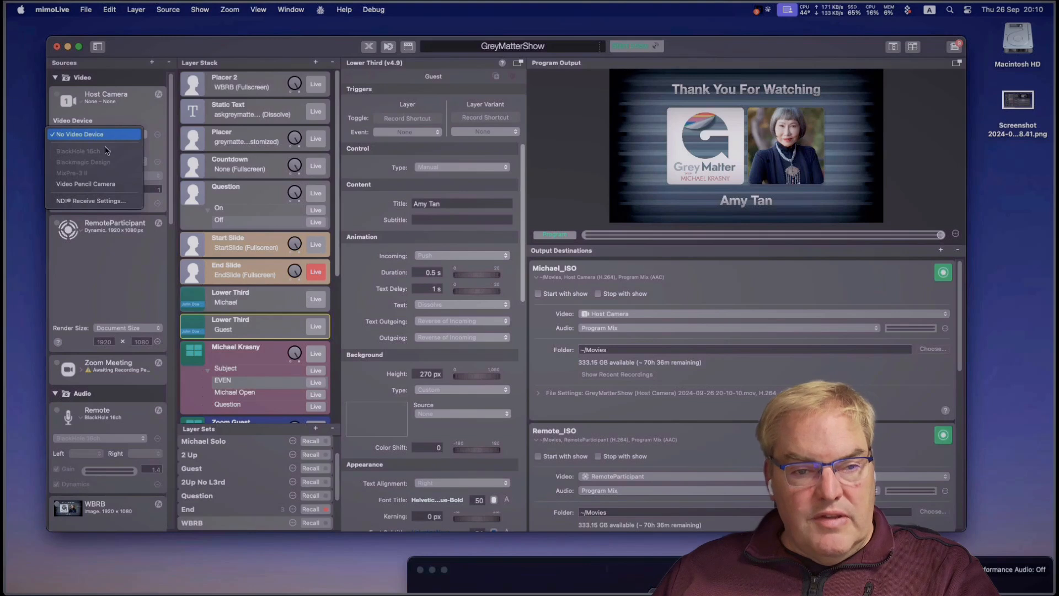
pyautogui.click(156, 133)
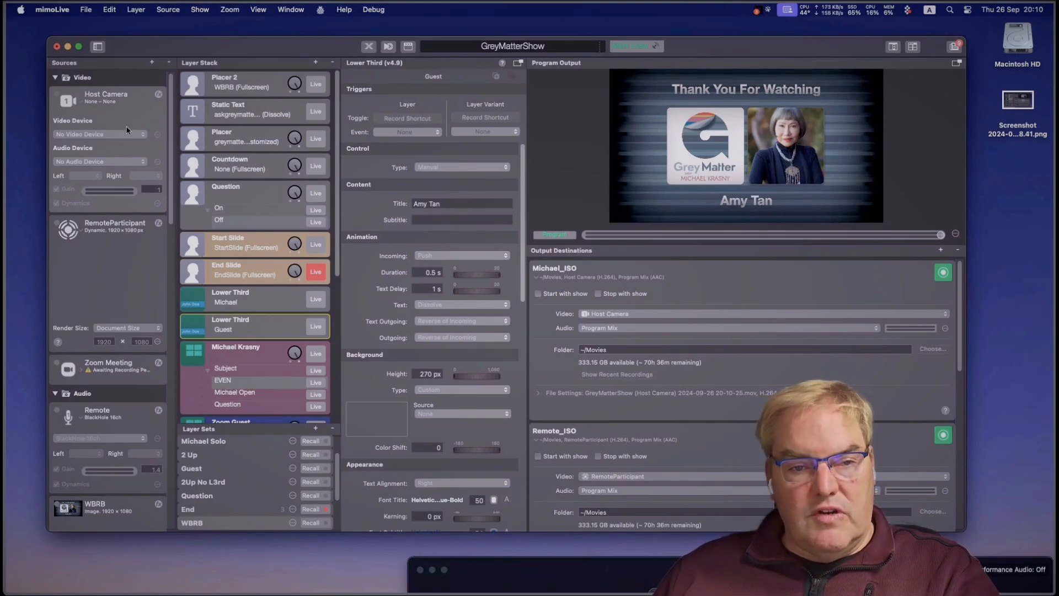
pyautogui.scroll(-2, 120, 113)
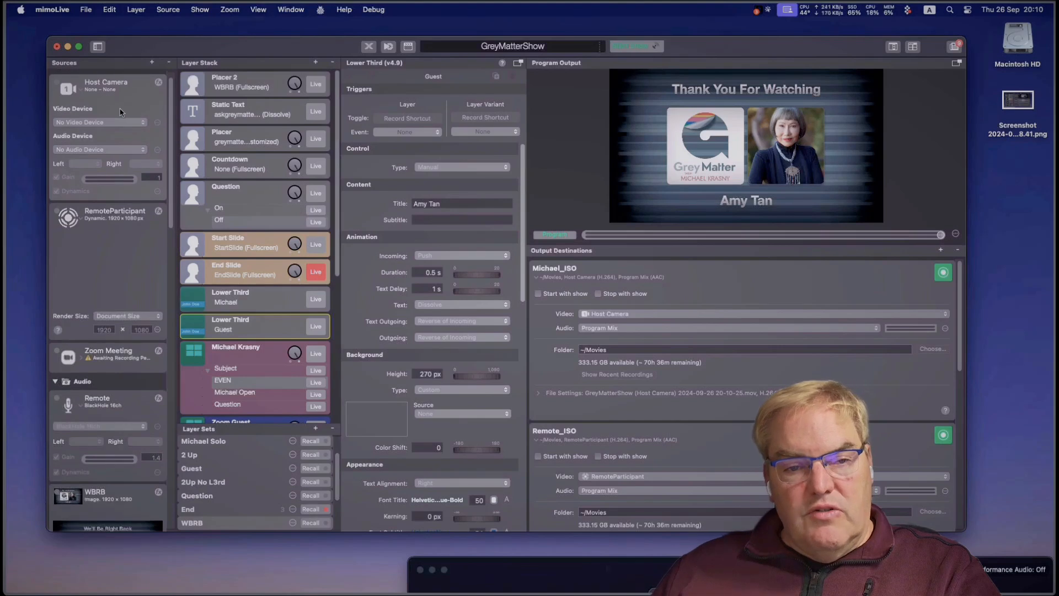
pyautogui.scroll(-4, 112, 188)
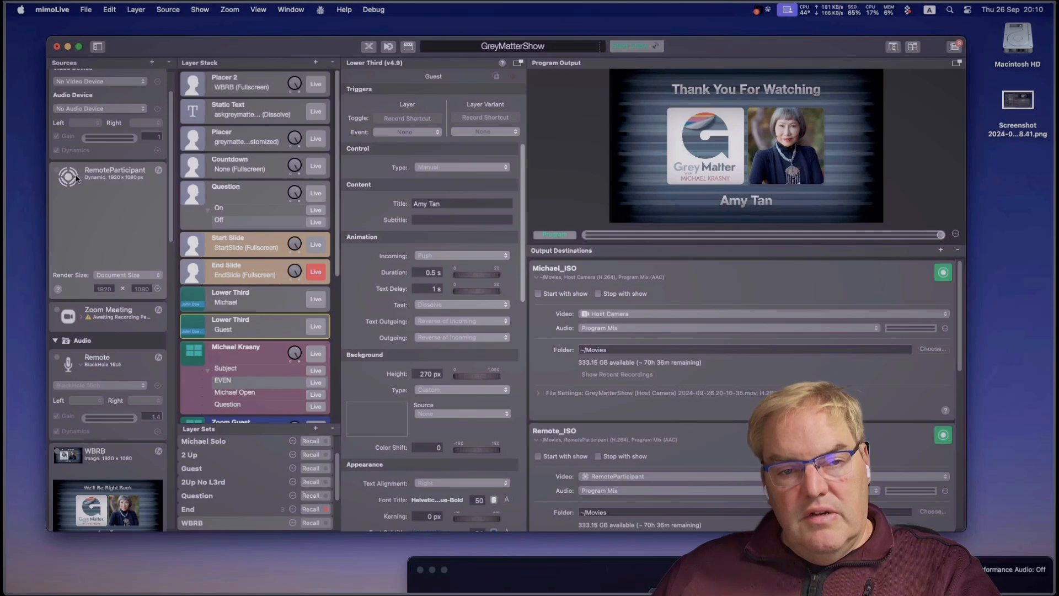
# Step: Delete the RemoteParticipant source from the show, including where it is in use by layers and outputs
pyautogui.click(77, 178)
pyautogui.click(76, 178)
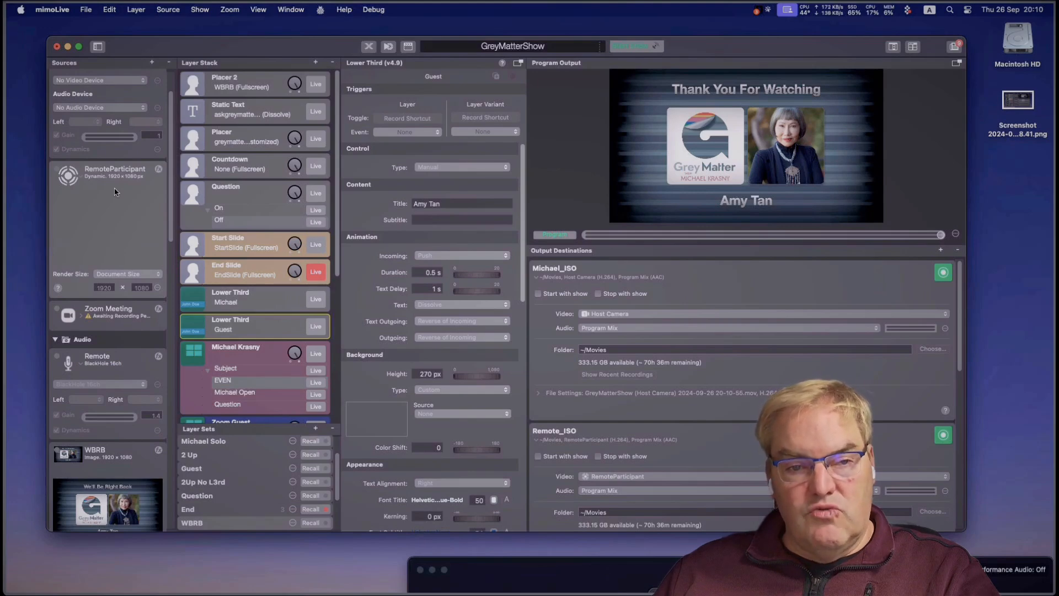
pyautogui.click(168, 64)
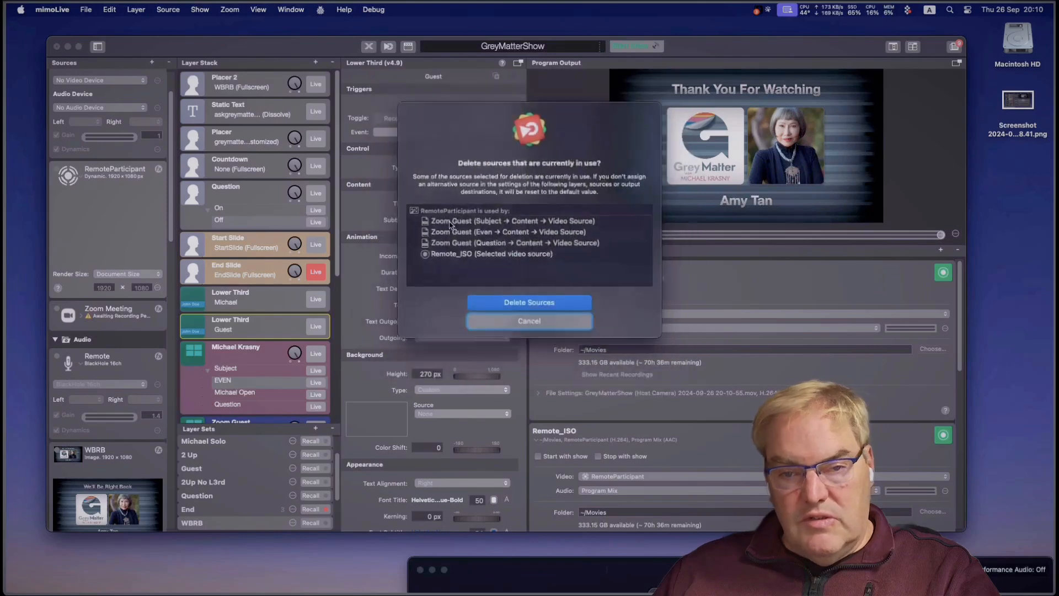
pyautogui.click(538, 305)
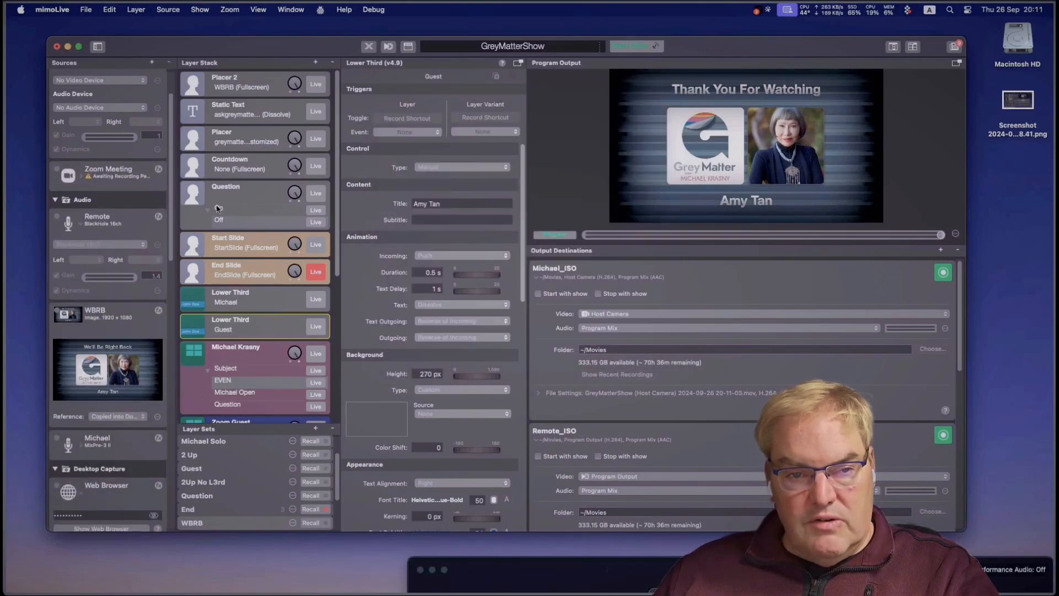
# Step: Check the Zoom Meeting source and the layers in the stack, and join a Zoom meeting from the show
pyautogui.click(139, 169)
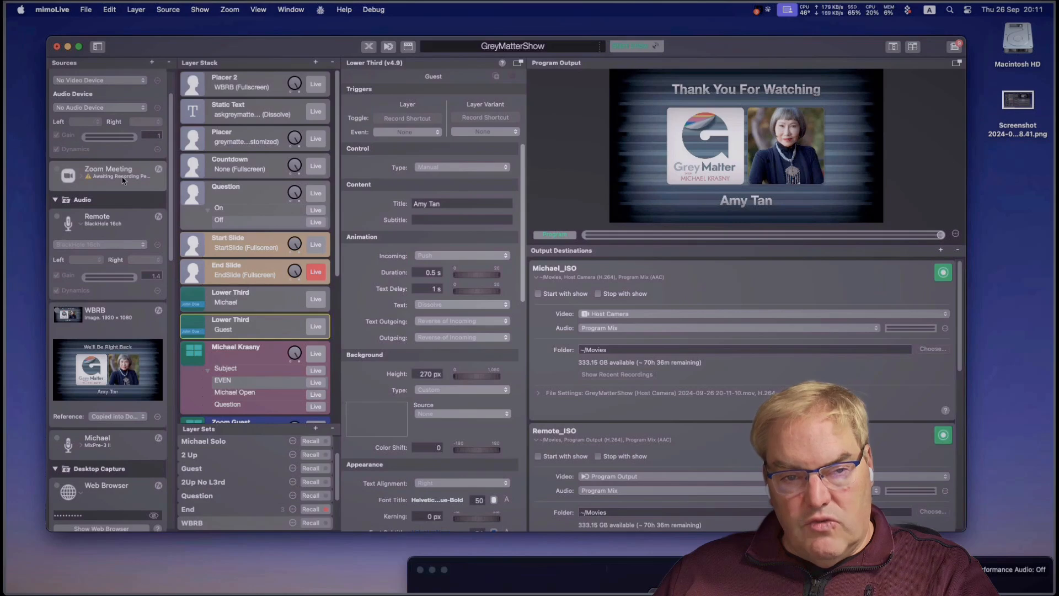
pyautogui.scroll(-8, 244, 266)
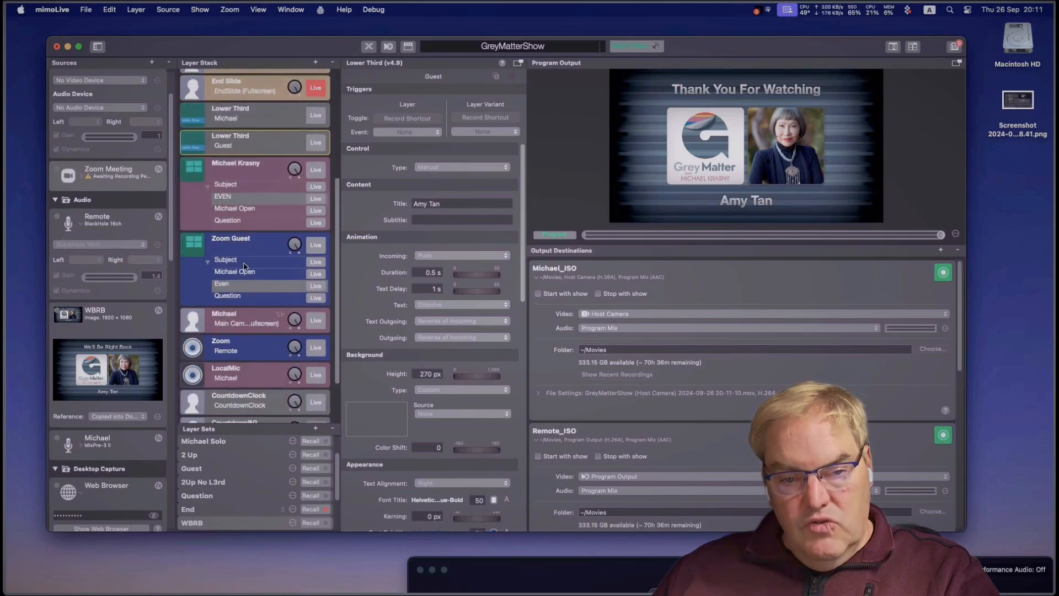
pyautogui.scroll(7, 244, 266)
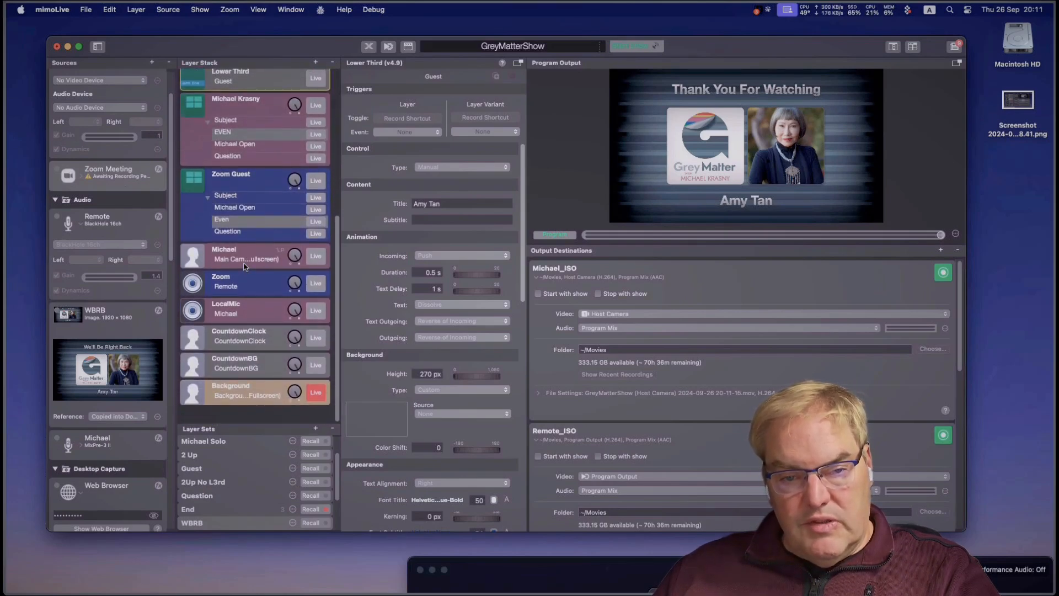
pyautogui.scroll(2, 244, 264)
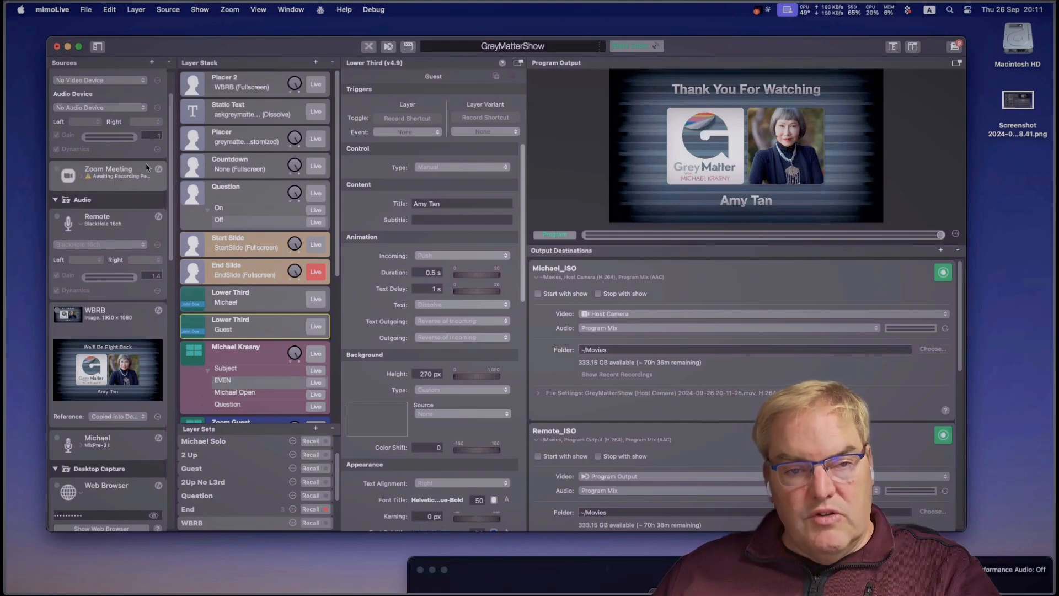
pyautogui.click(234, 10)
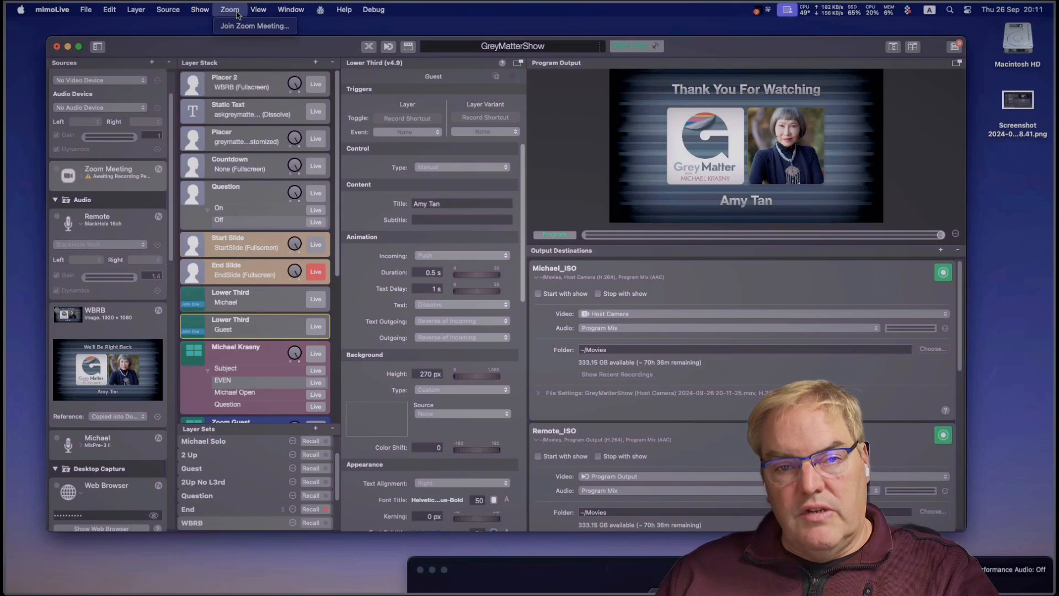
pyautogui.click(236, 28)
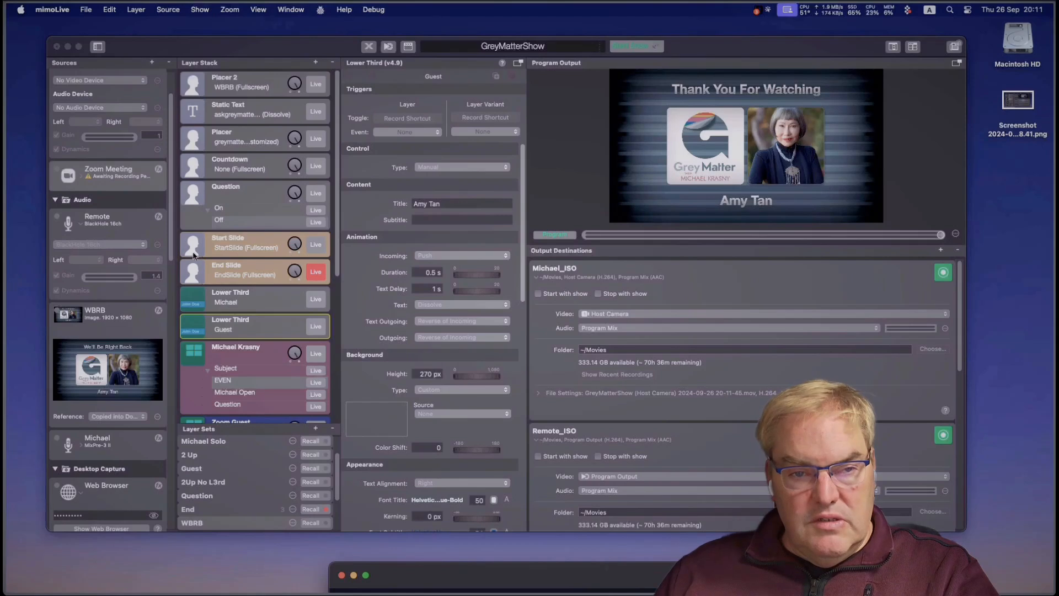
# Step: Request recording permission in the Zoom Meeting source and assign the last listed meeting participant to it
pyautogui.click(128, 175)
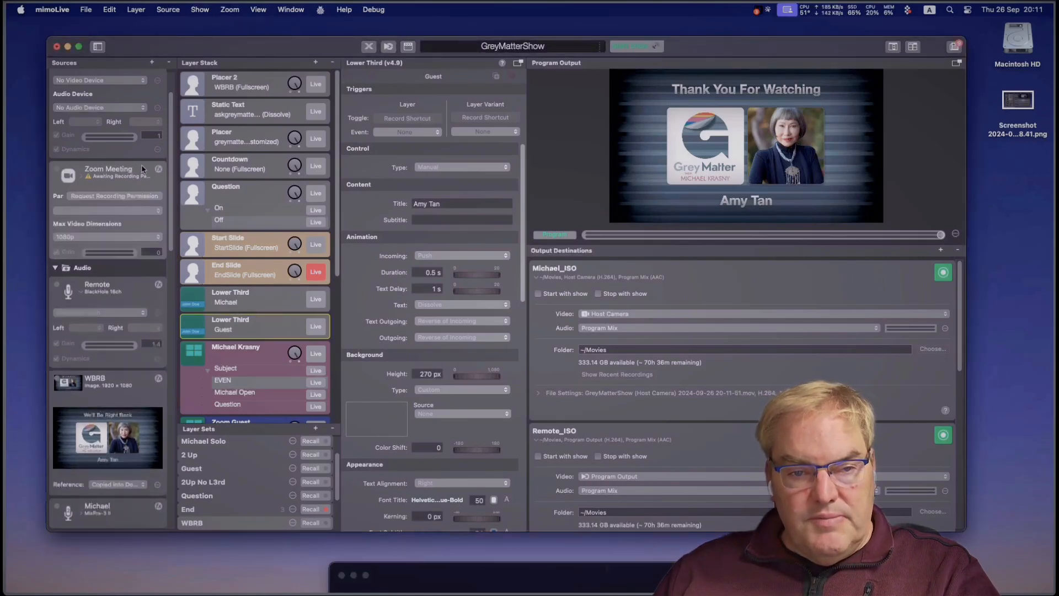
pyautogui.click(117, 197)
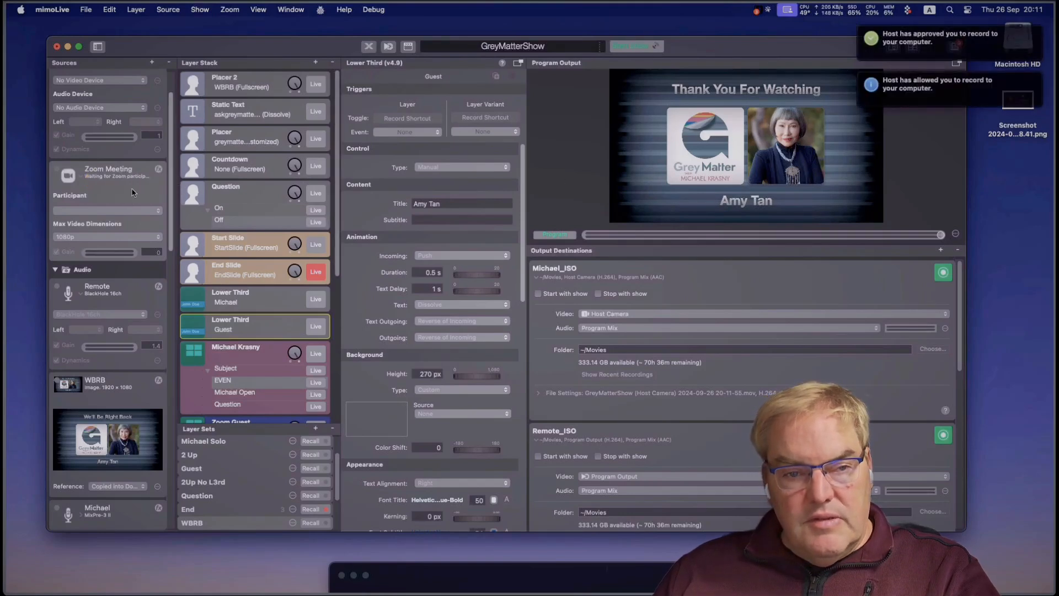
pyautogui.click(121, 211)
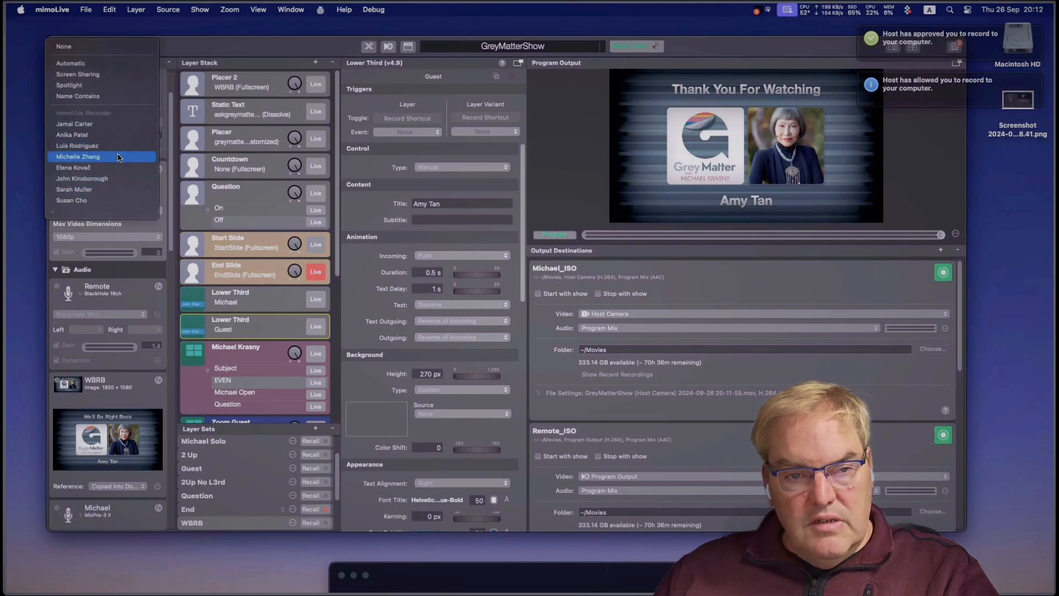
pyautogui.click(103, 202)
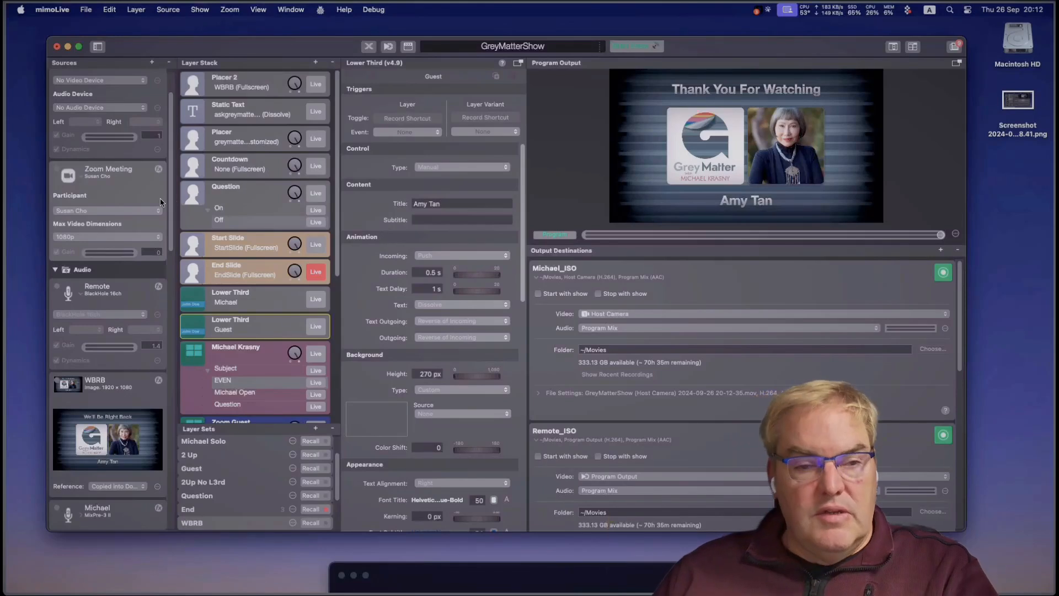
# Step: Rename the Zoom Meeting source as Host via Zoom
pyautogui.doubleClick(114, 172)
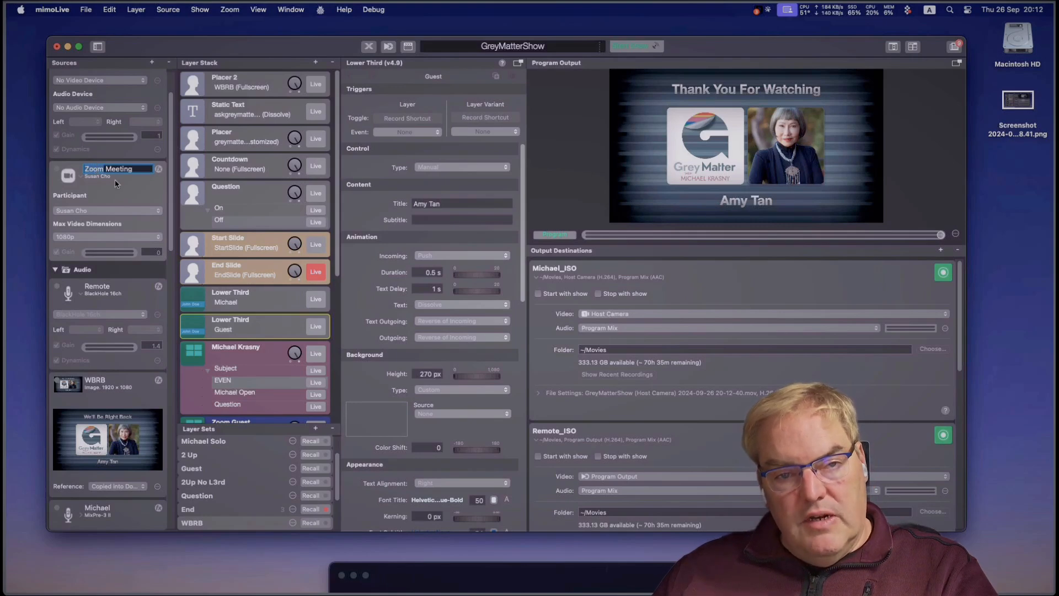
pyautogui.scroll(3, 116, 184)
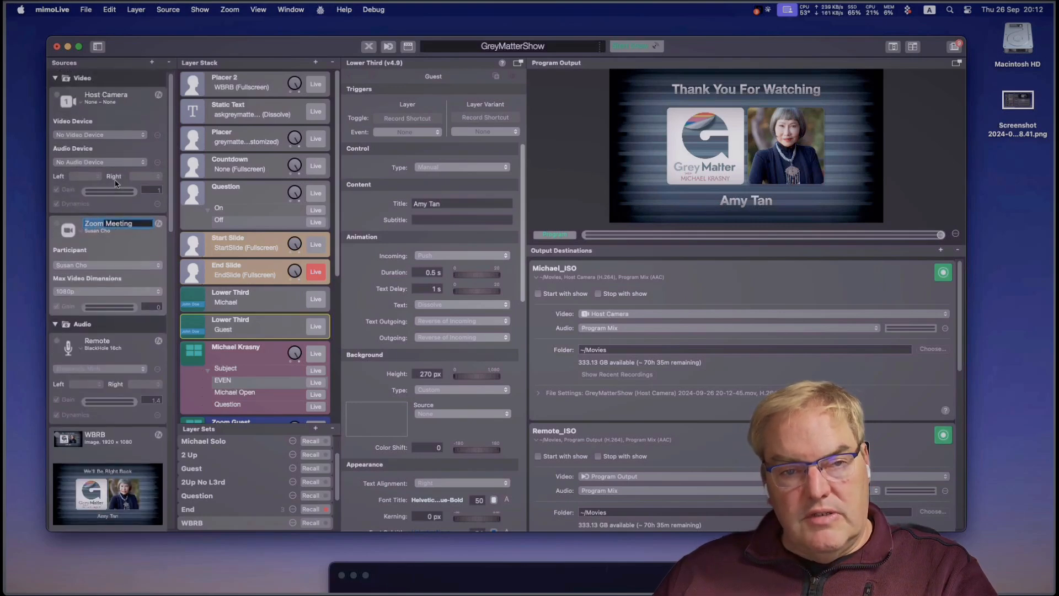
pyautogui.scroll(-2, 116, 183)
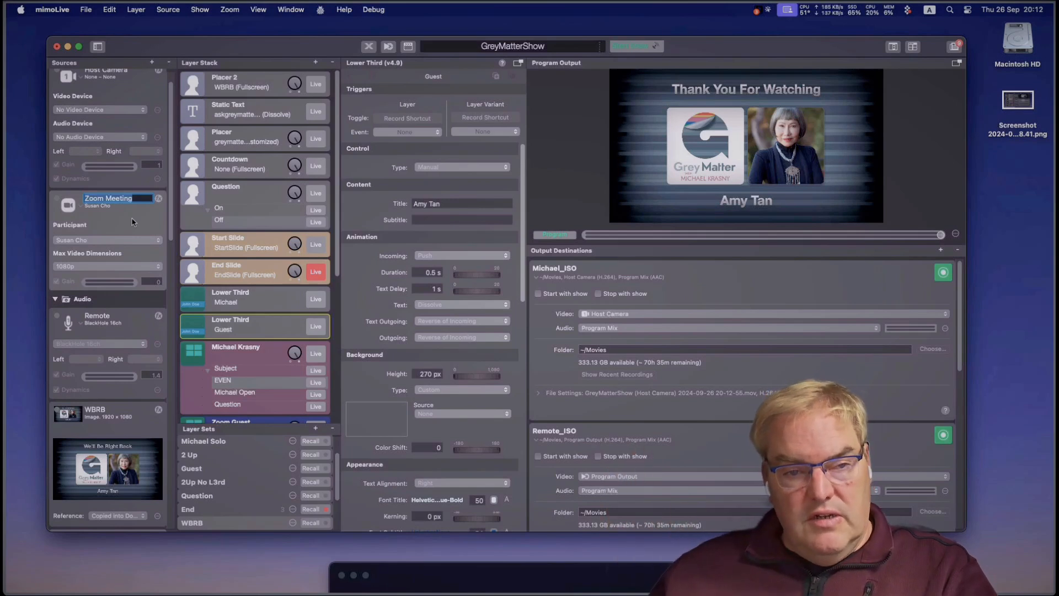
pyautogui.write('H')
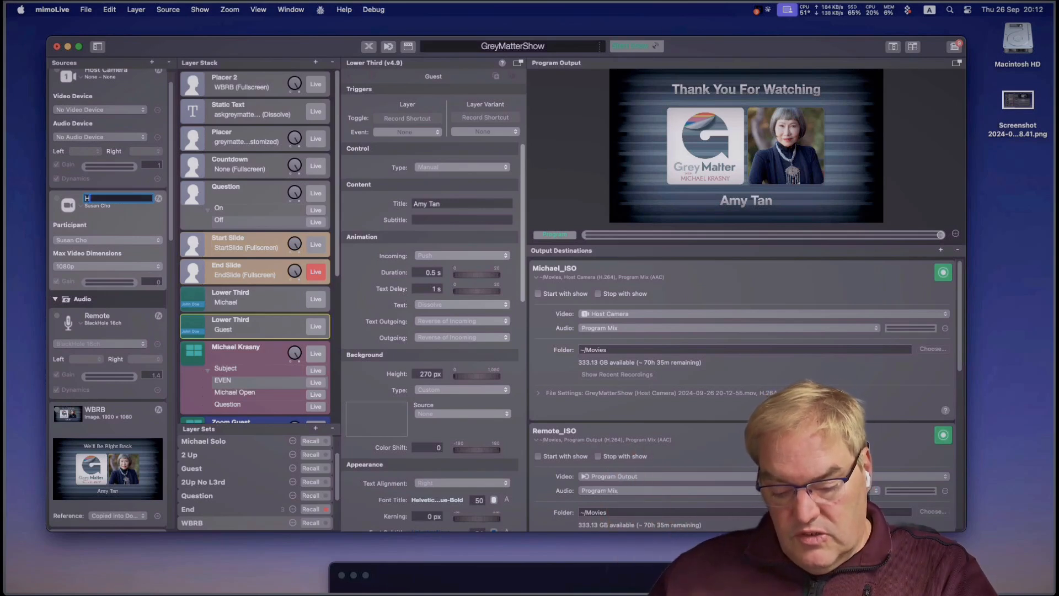
pyautogui.write('ost via Zoo')
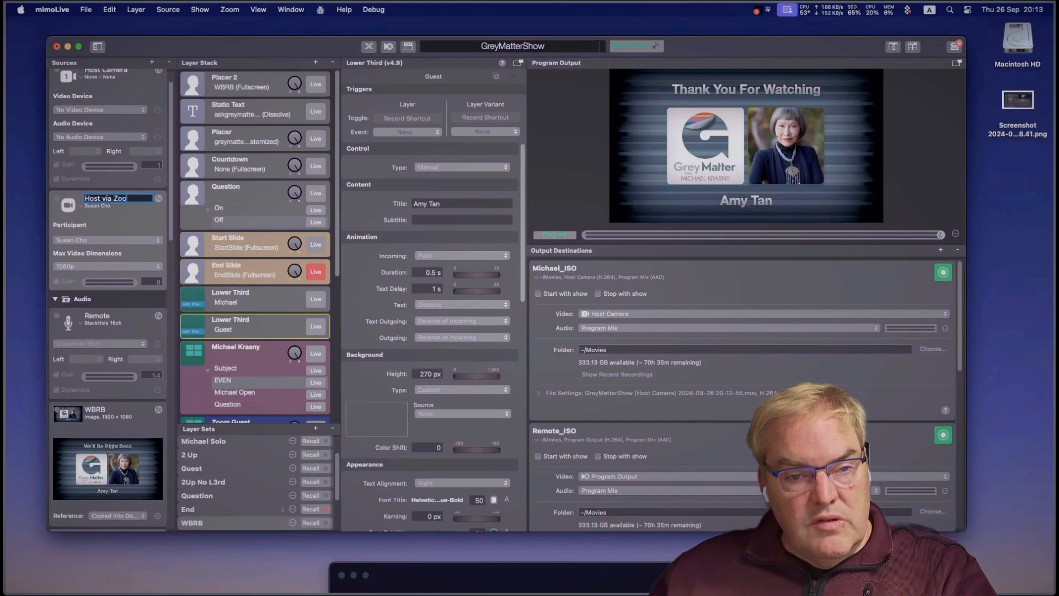
pyautogui.write('m')
pyautogui.press('Return')
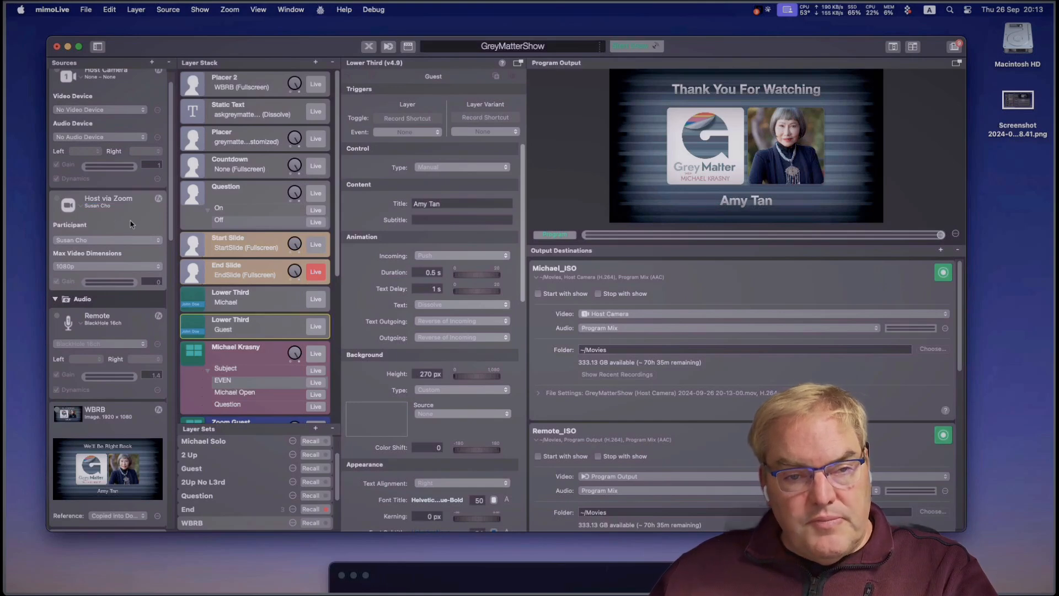
# Step: Add a second Zoom Meeting source and assign the fourth listed meeting participant to it
pyautogui.click(151, 63)
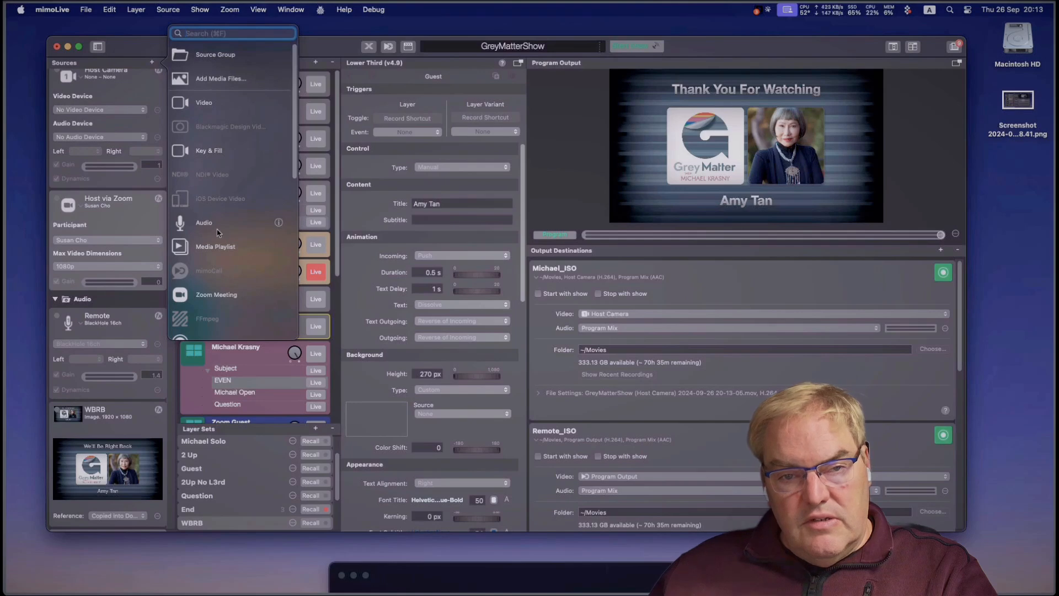
pyautogui.scroll(-4, 215, 226)
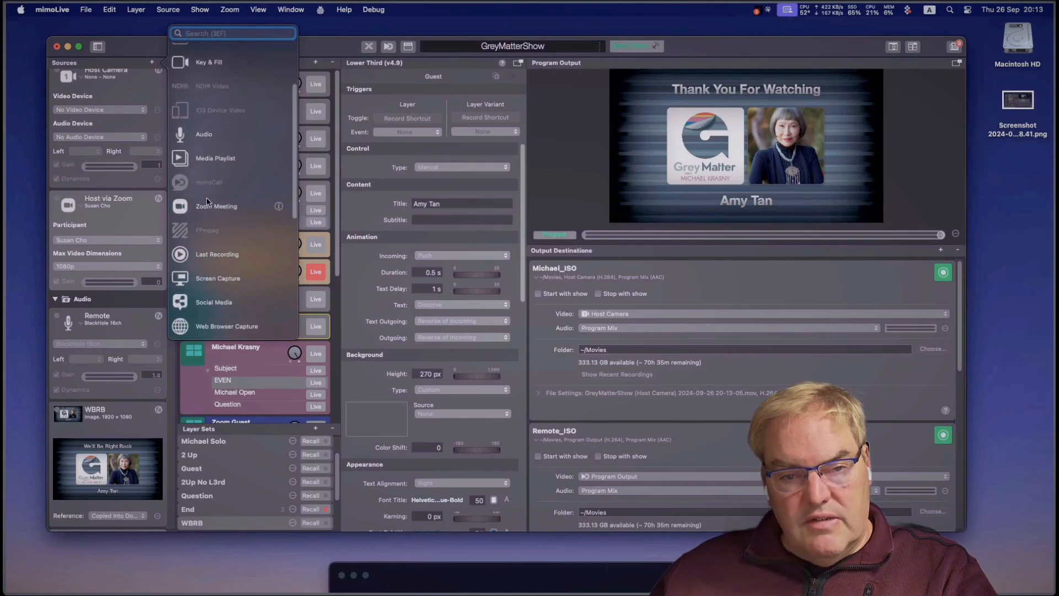
pyautogui.click(214, 207)
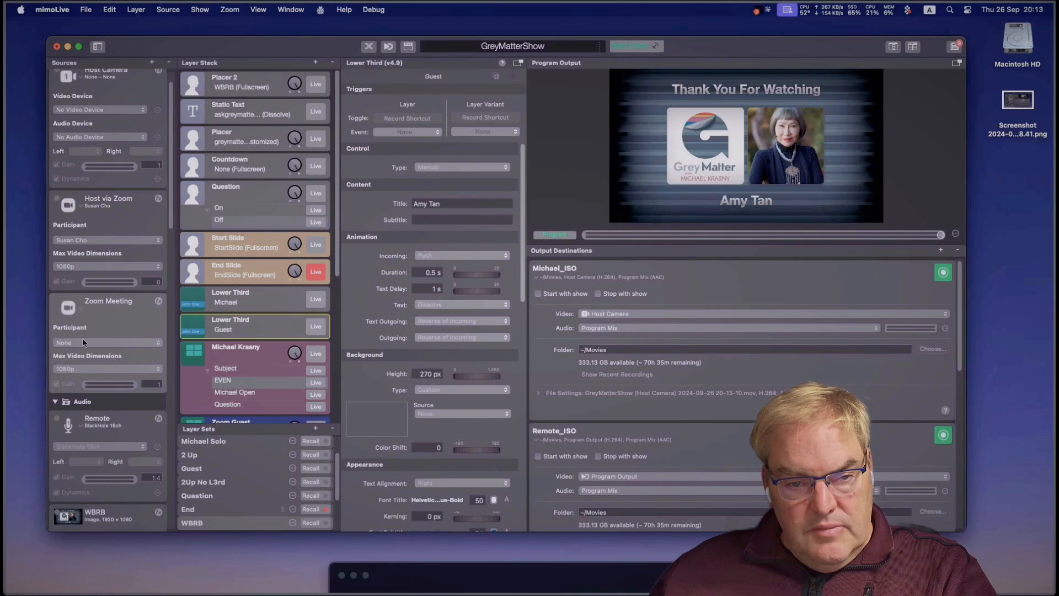
pyautogui.click(96, 343)
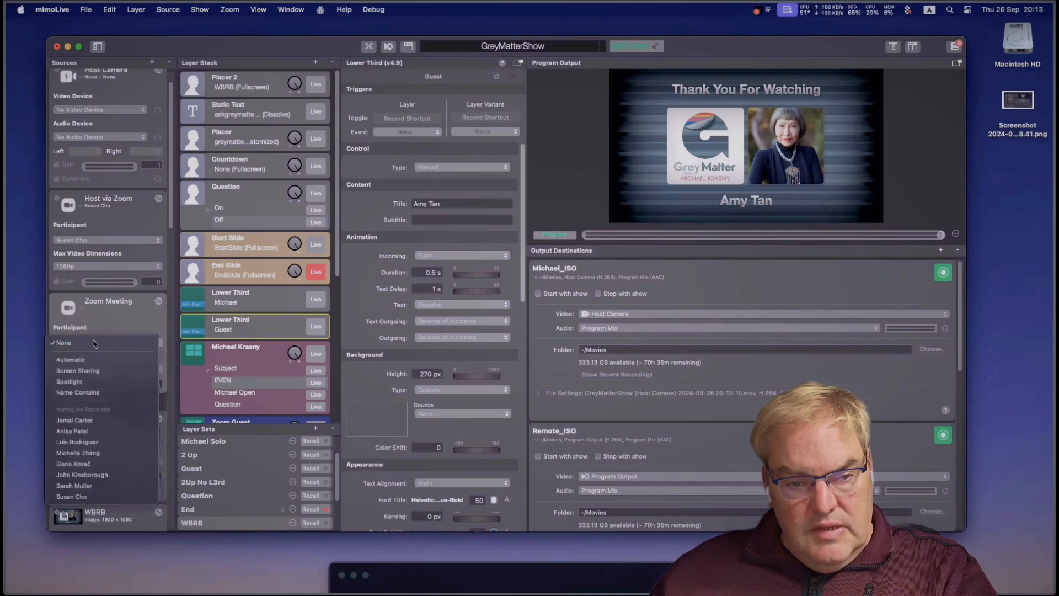
pyautogui.click(95, 457)
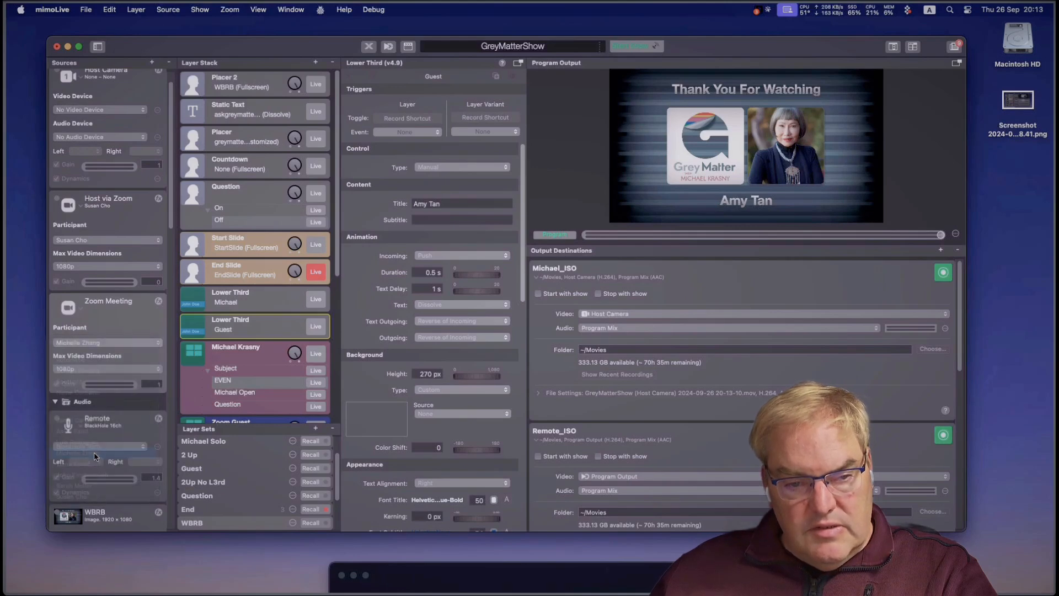
# Step: Clear the name of the newly added Zoom Meeting source so that its title is blank
pyautogui.doubleClick(111, 301)
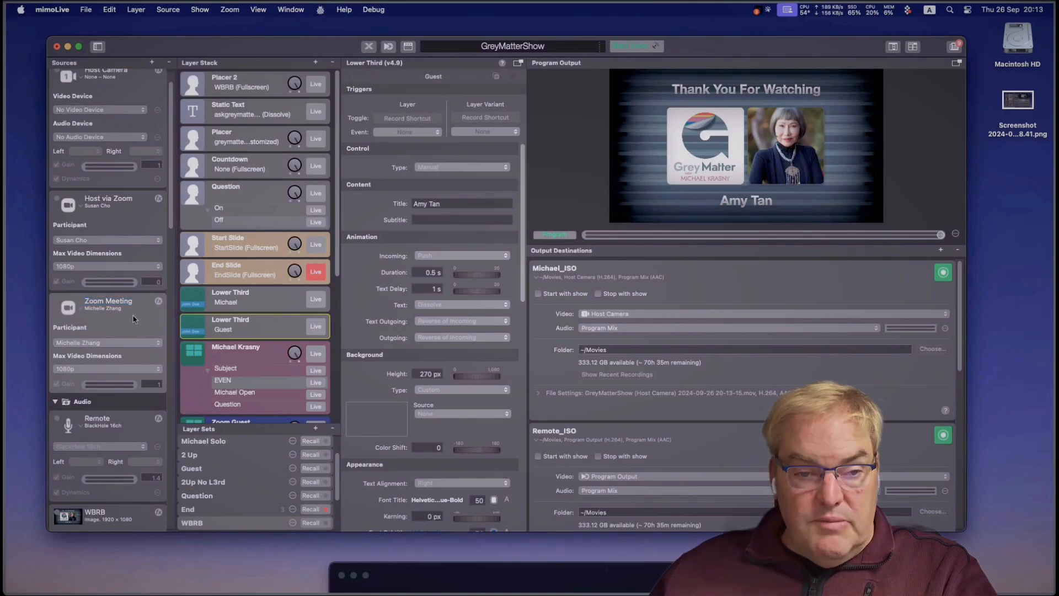
pyautogui.press('Return')
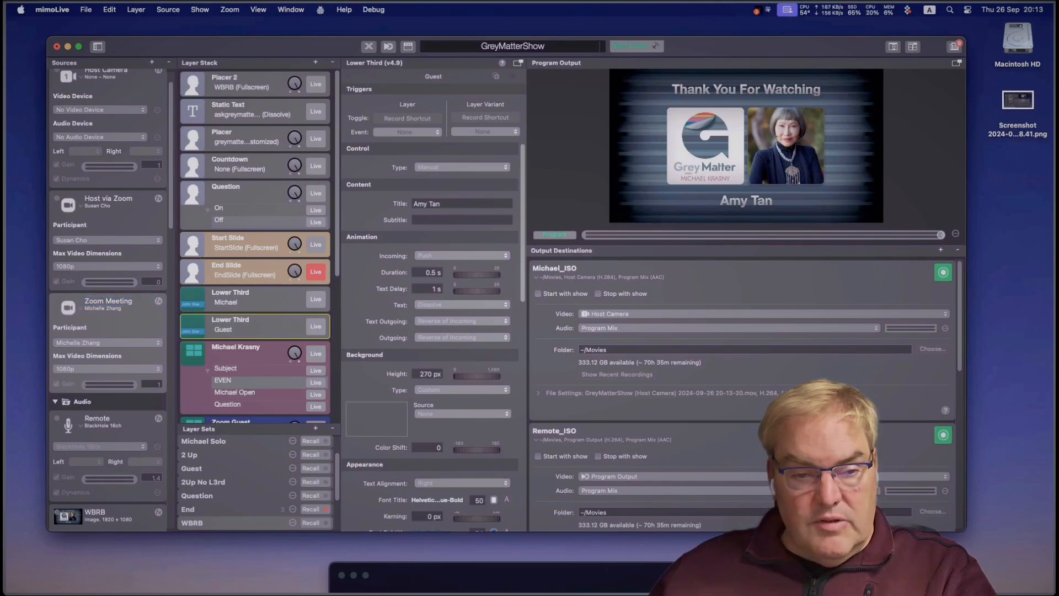
pyautogui.doubleClick(130, 303)
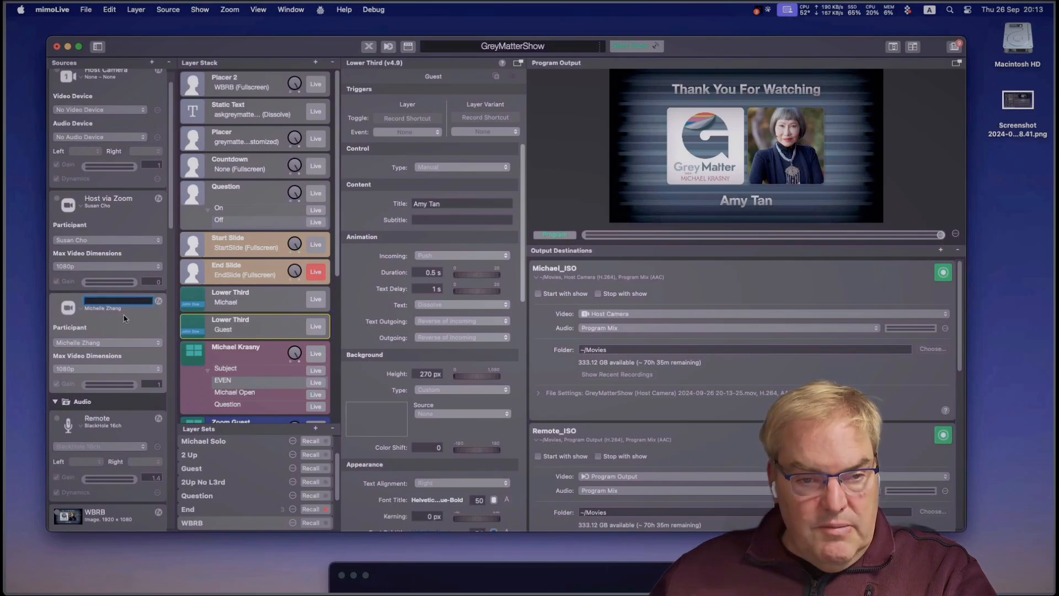
pyautogui.press('Return')
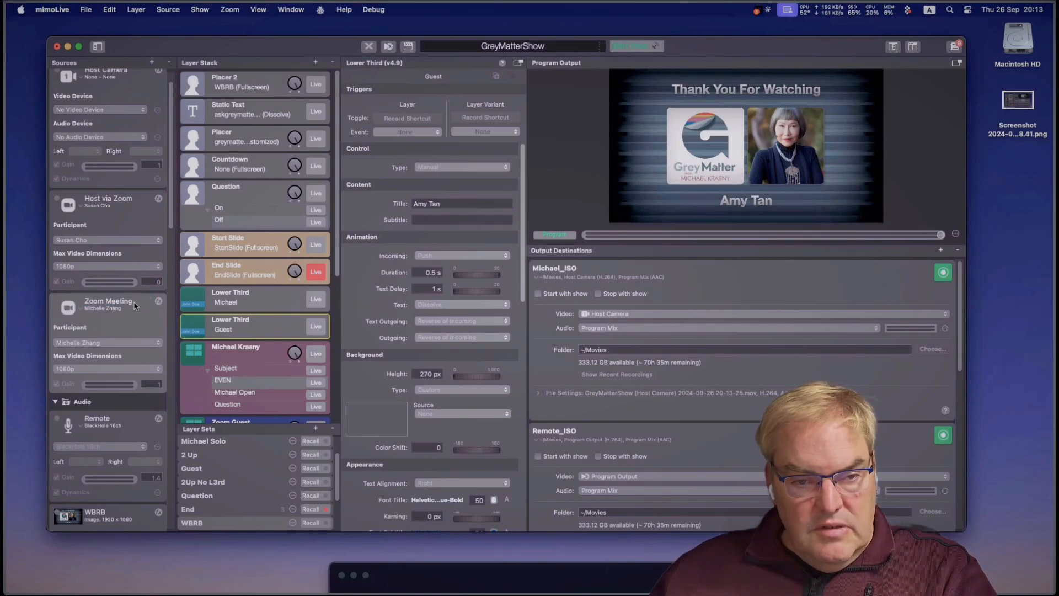
pyautogui.click(134, 306)
pyautogui.click(134, 306)
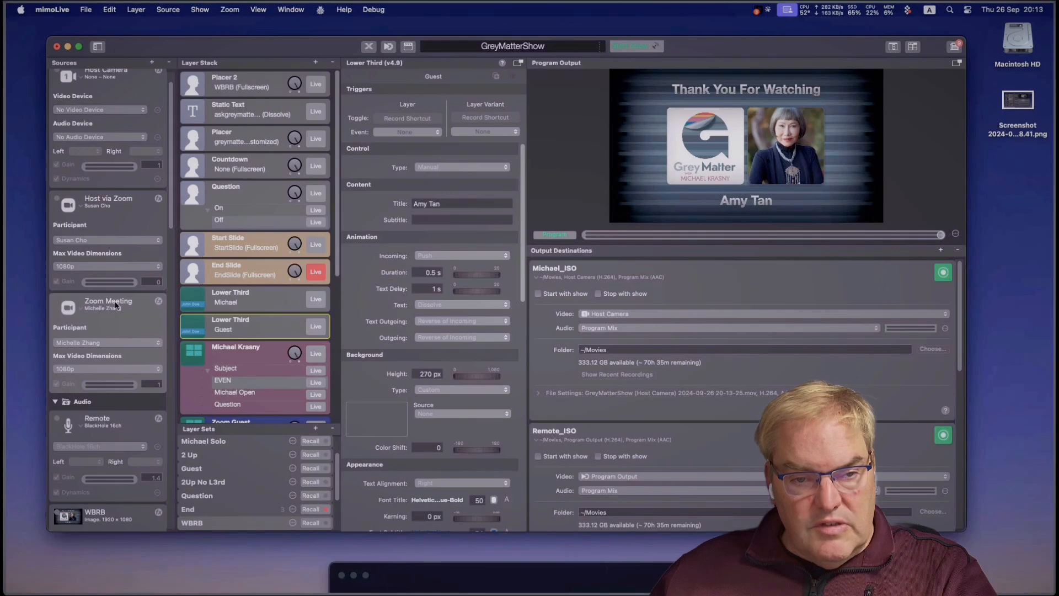
pyautogui.doubleClick(116, 303)
pyautogui.press('BackSpace')
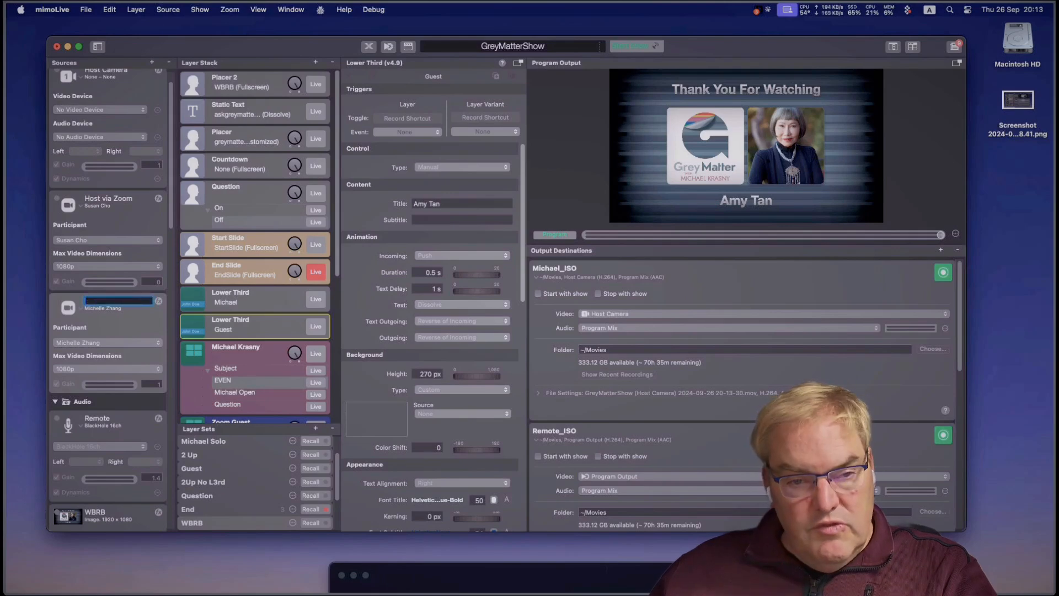
pyautogui.press('Return')
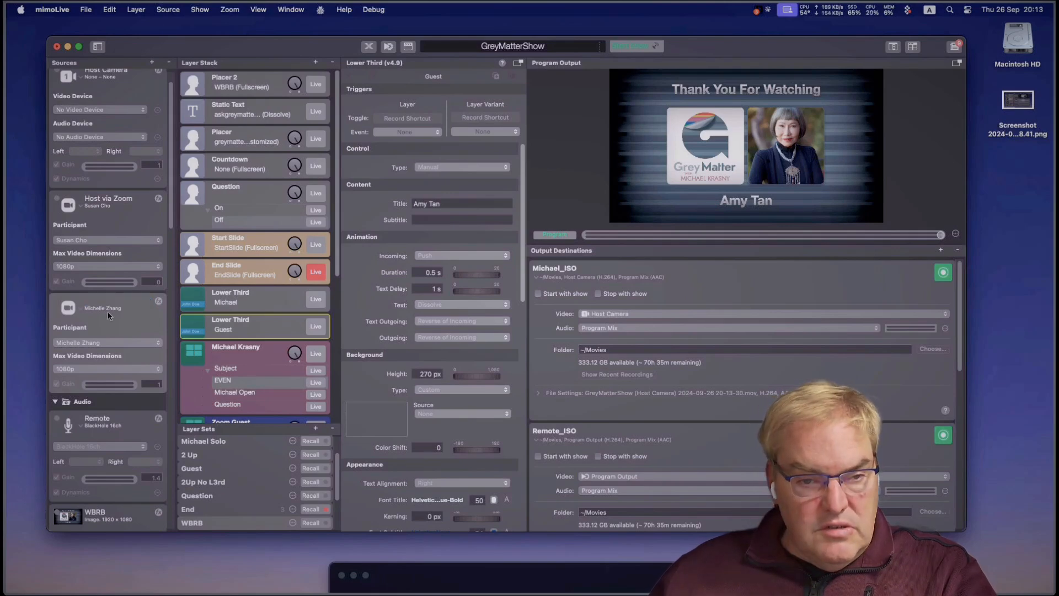
# Step: Switch the untitled Zoom source to the third listed meeting participant and back to the fourth
pyautogui.click(100, 344)
pyautogui.click(105, 344)
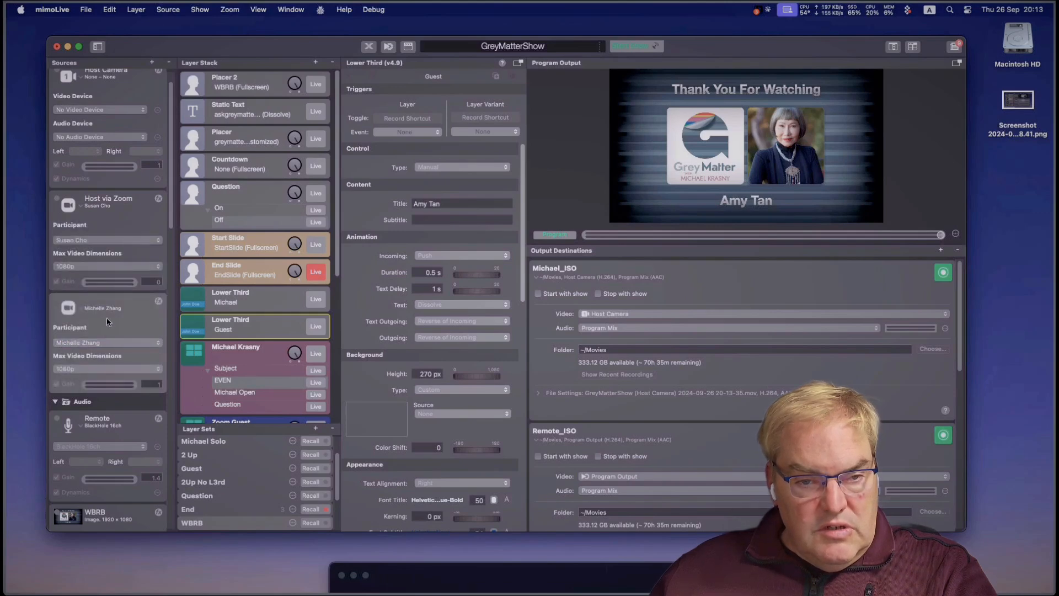
pyautogui.click(100, 343)
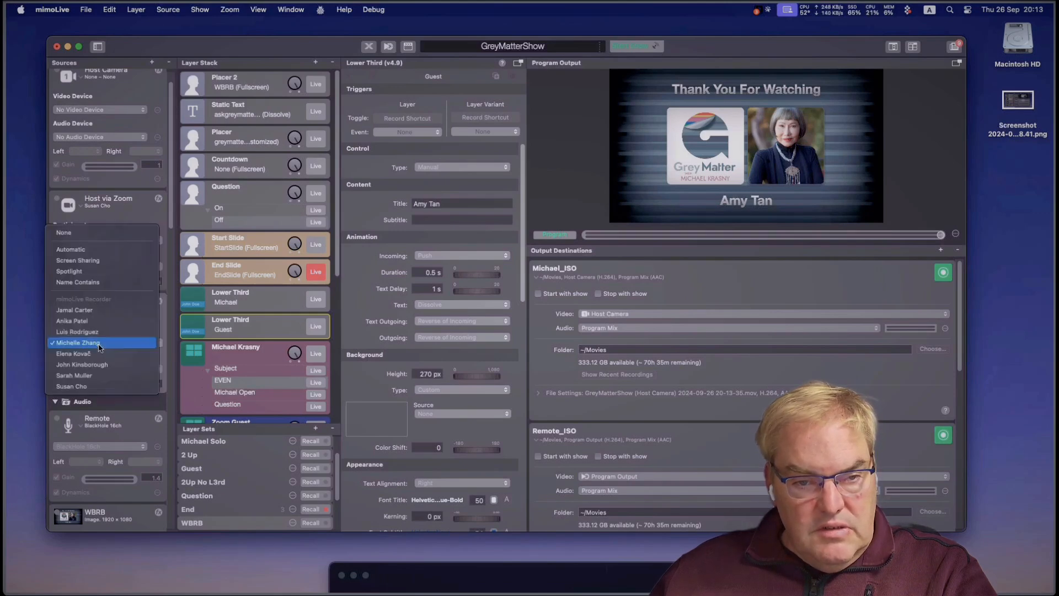
pyautogui.click(99, 332)
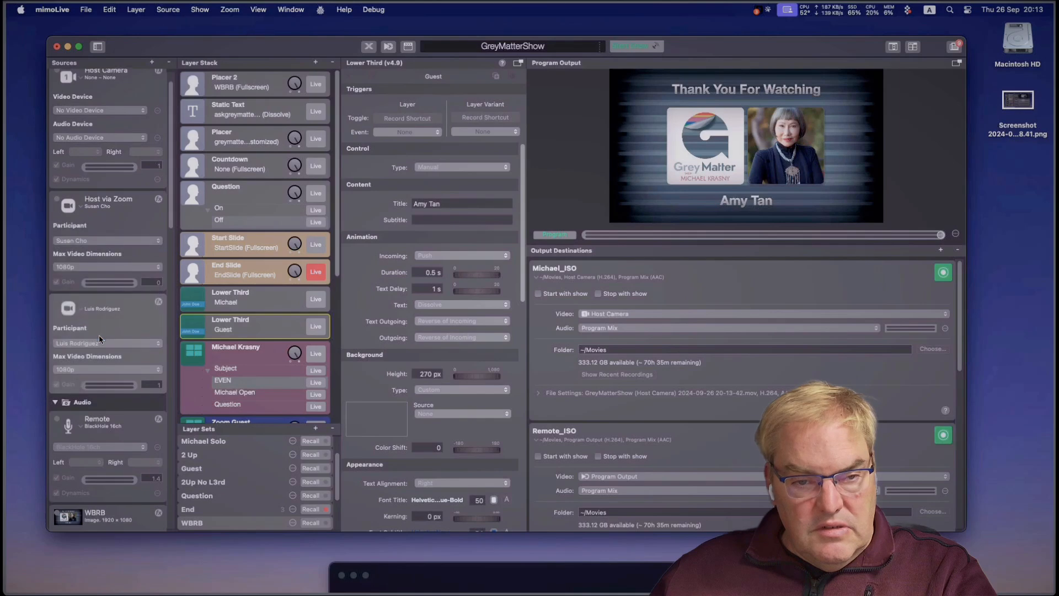
pyautogui.click(99, 341)
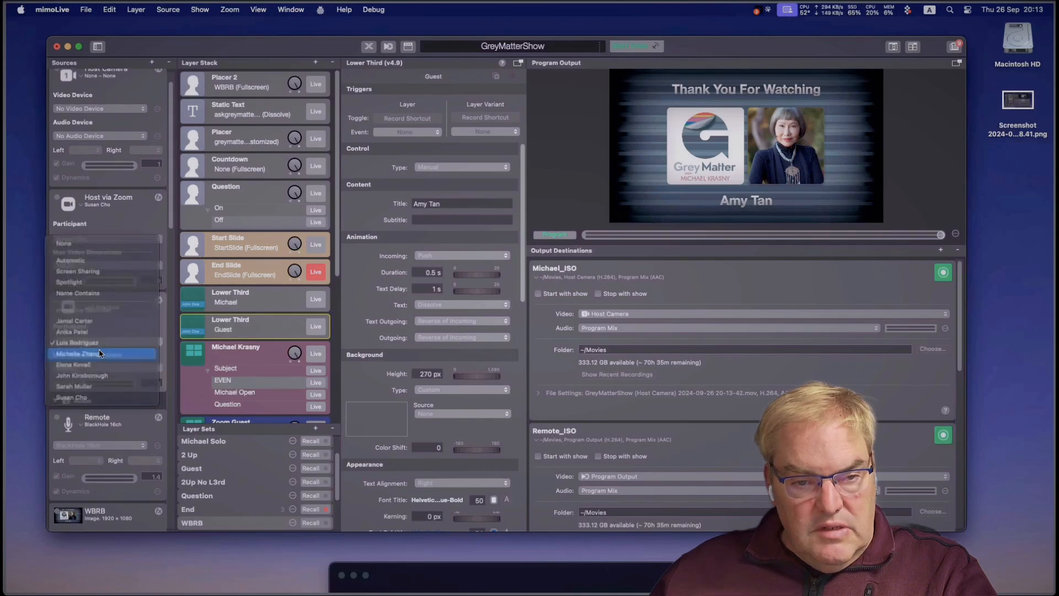
pyautogui.click(100, 354)
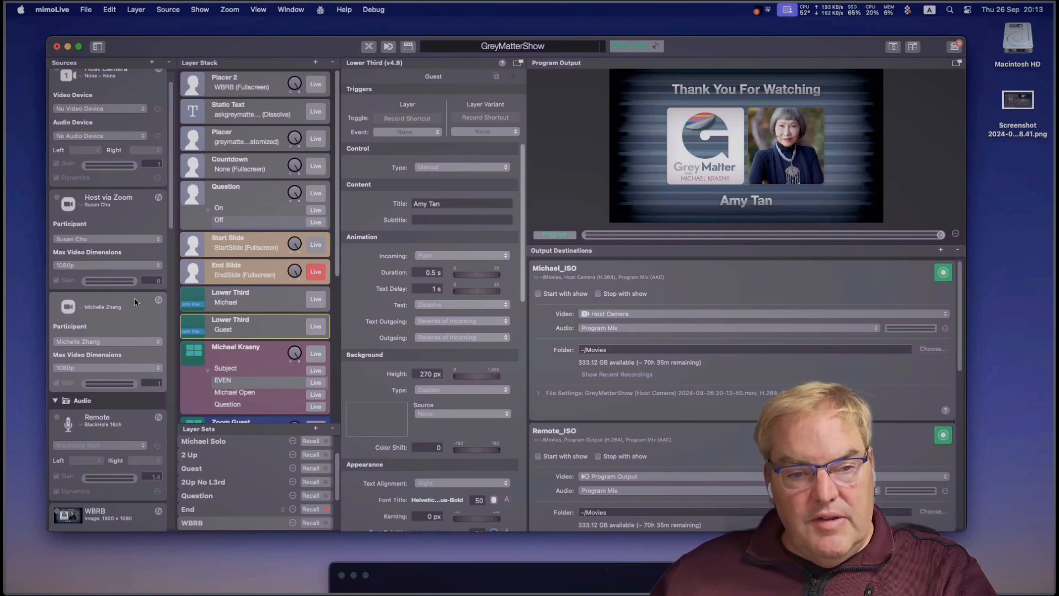
# Step: Delete the untitled Zoom source and add a fresh Zoom Meeting source in its place
pyautogui.scroll(-2, 163, 165)
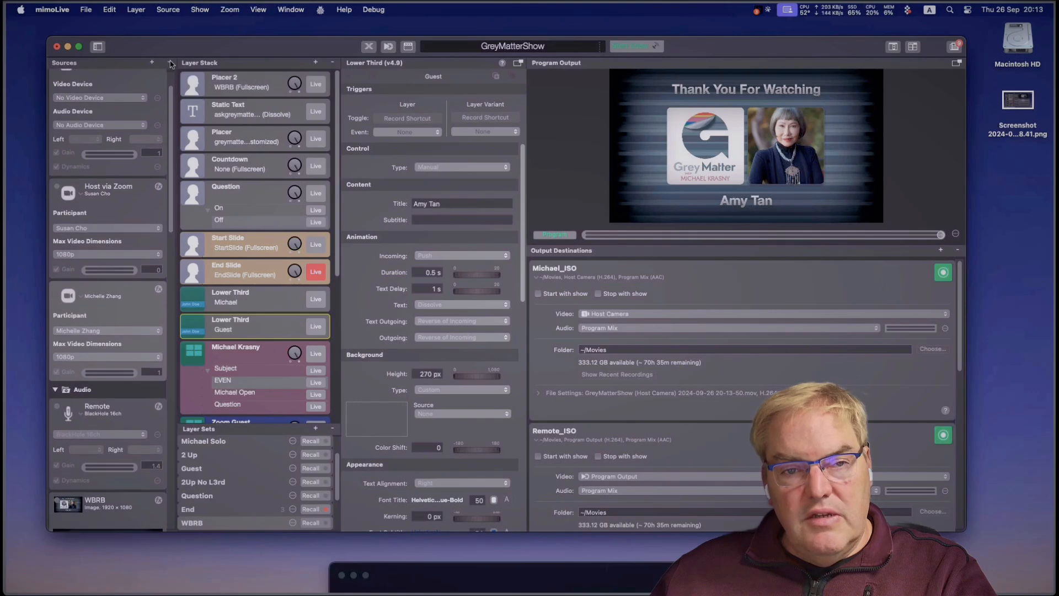
pyautogui.click(169, 63)
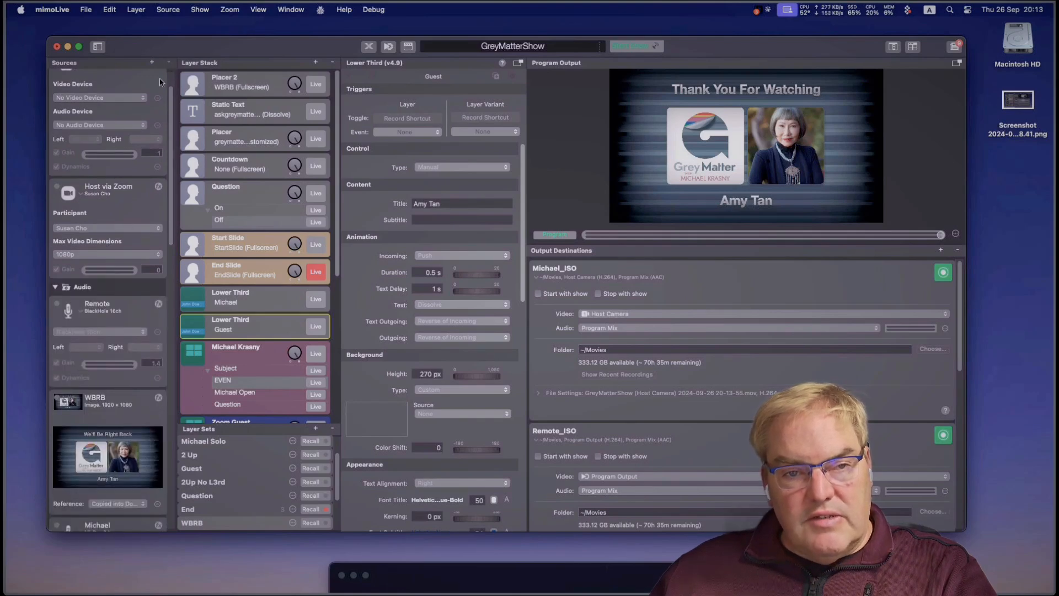
pyautogui.click(152, 63)
pyautogui.click(196, 205)
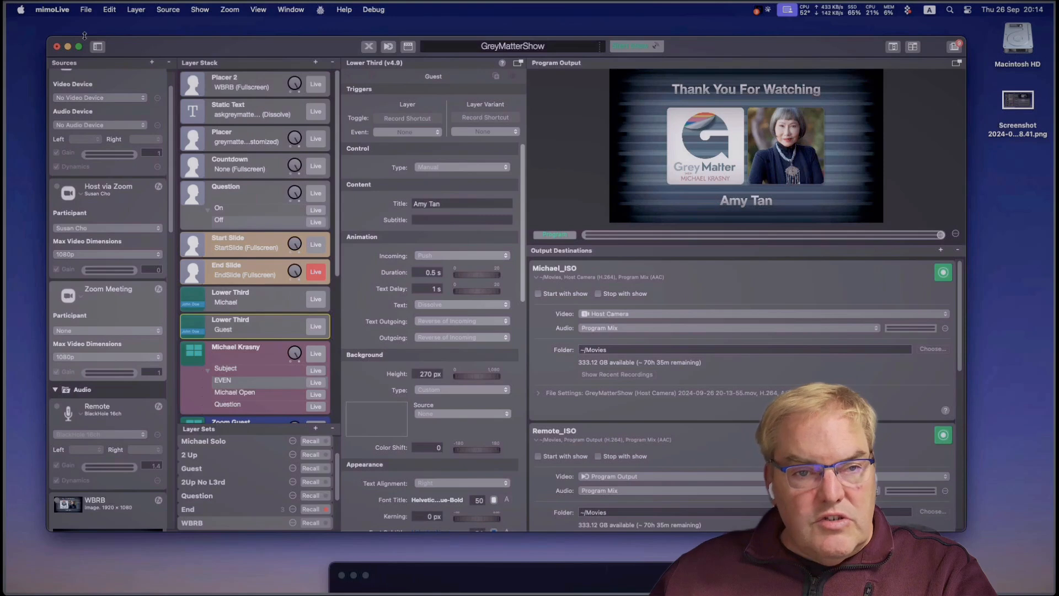
# Step: Check which mimoLive version is installed in the application's About information and close it
pyautogui.click(66, 11)
pyautogui.click(61, 25)
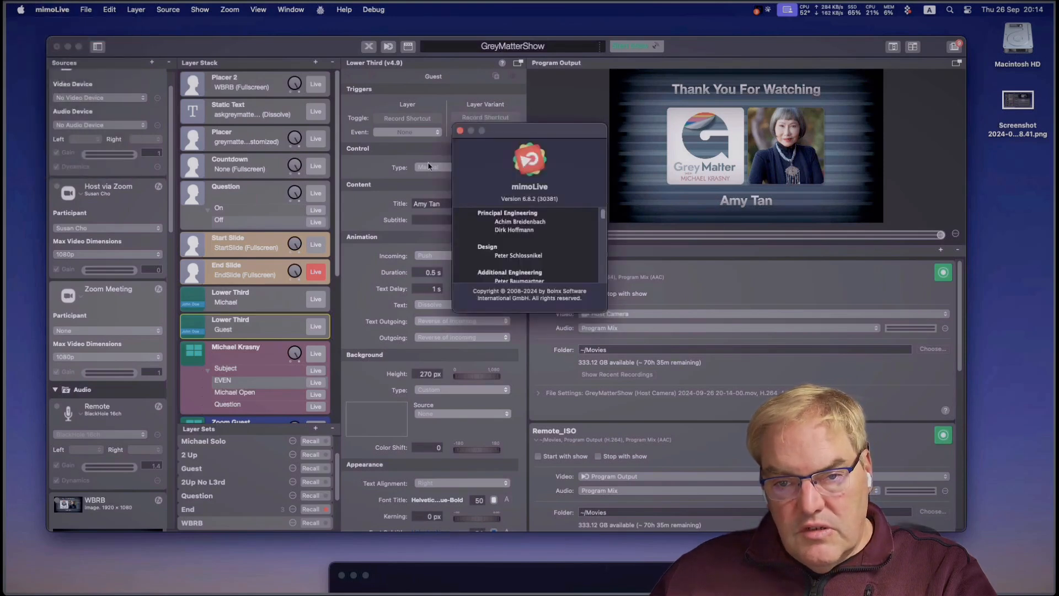
pyautogui.click(459, 132)
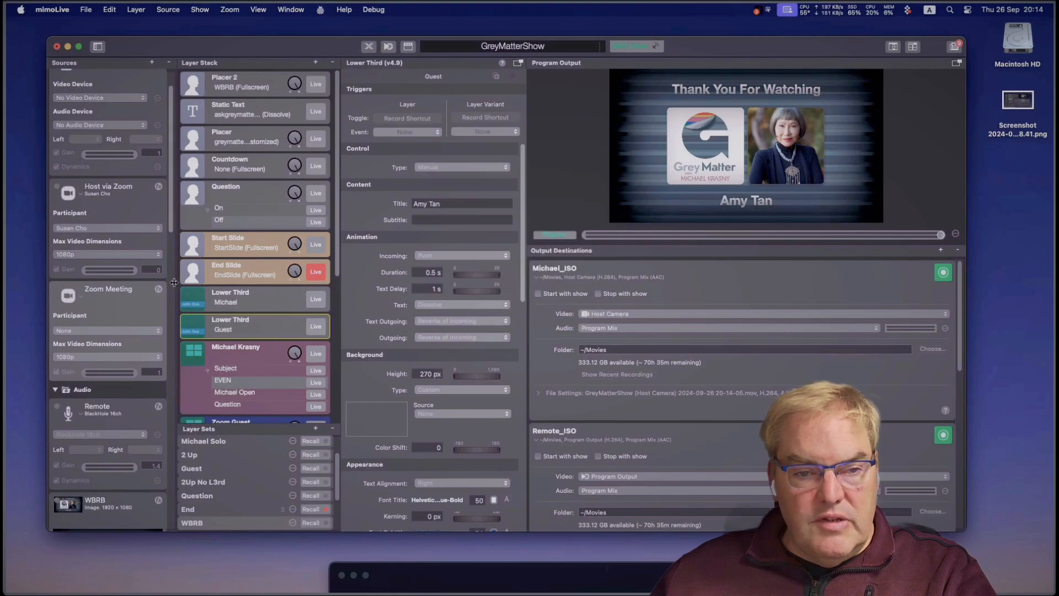
# Step: Assign the third listed meeting participant to the new Zoom Meeting source and rename the source as Guest via Zoom
pyautogui.click(107, 330)
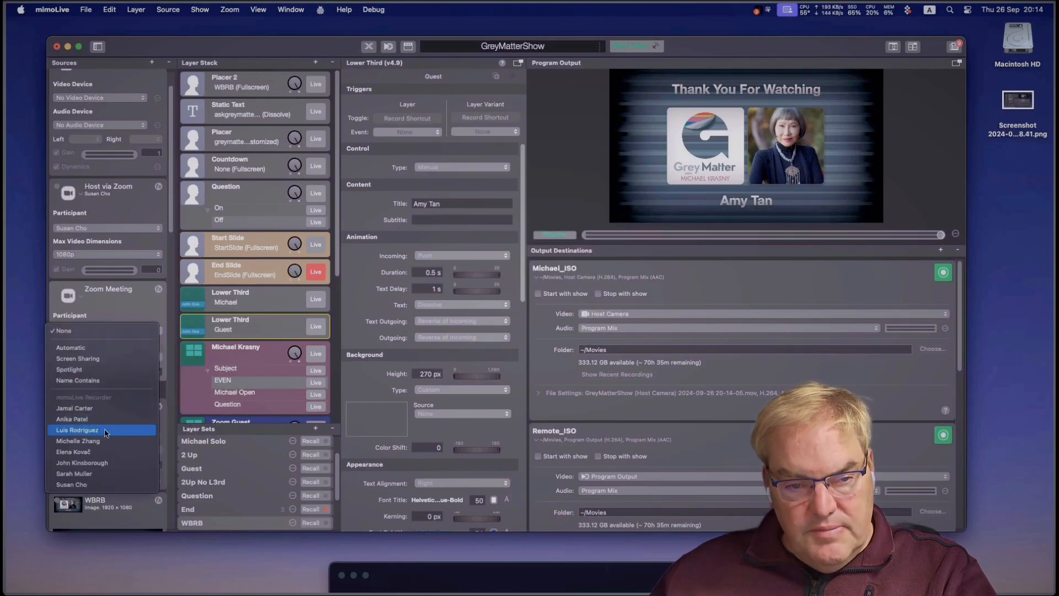
pyautogui.click(77, 430)
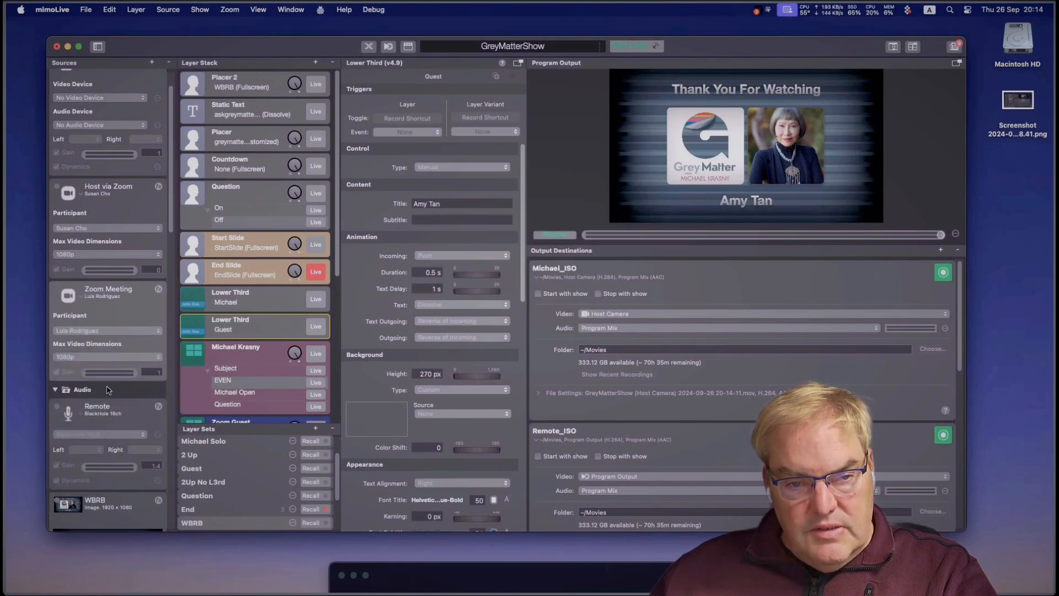
pyautogui.doubleClick(109, 290)
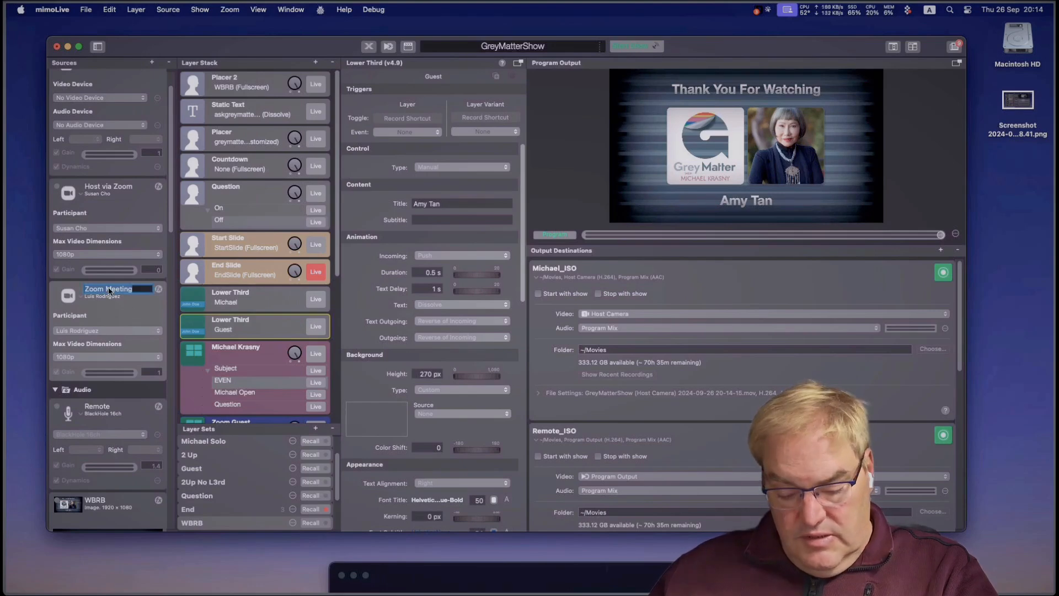
pyautogui.write('Guest')
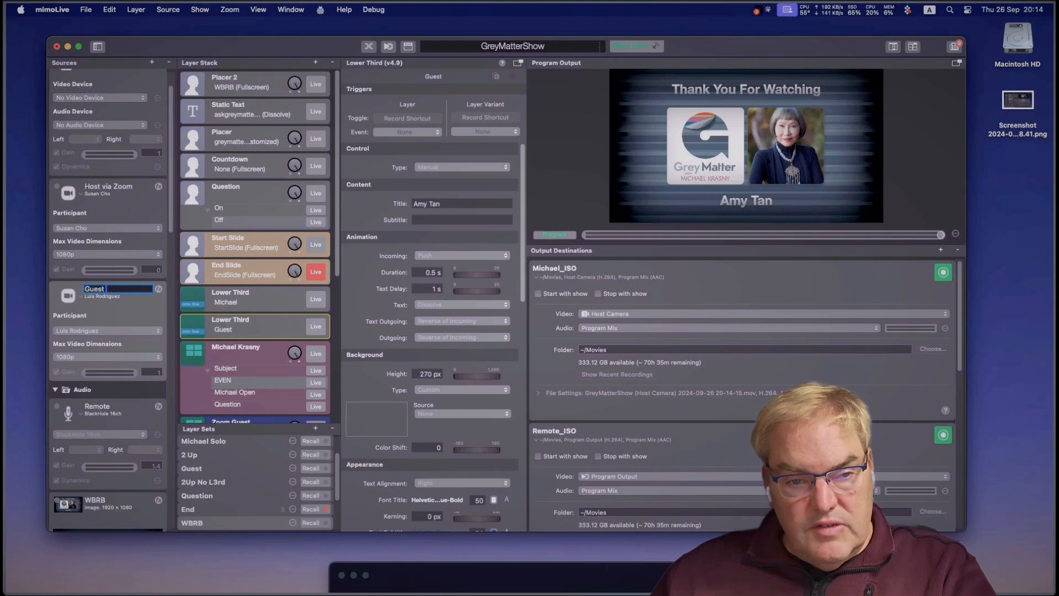
pyautogui.write(' via ')
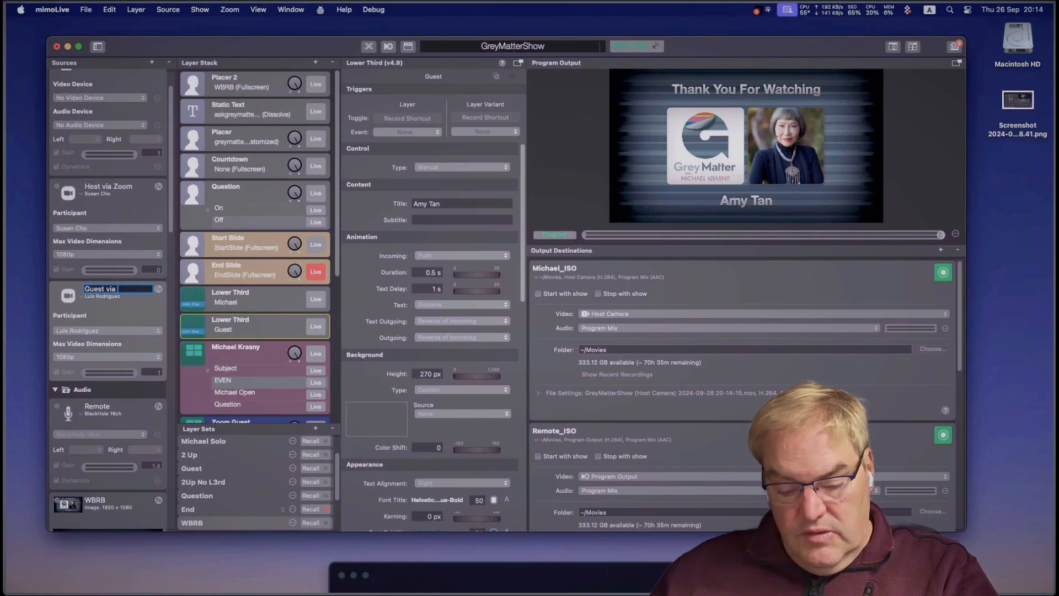
pyautogui.write('Zoom')
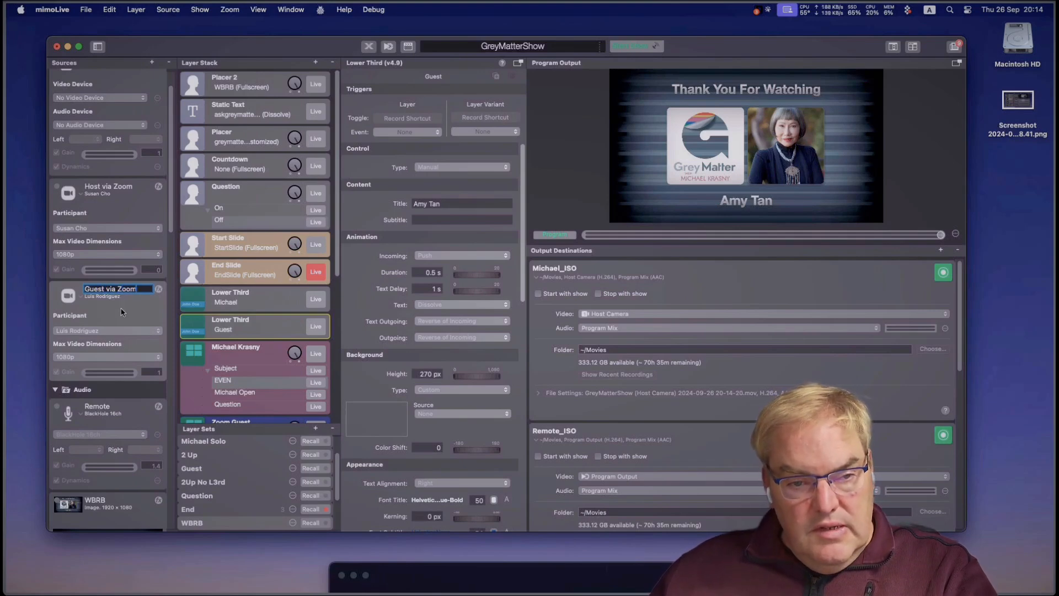
pyautogui.press('Return')
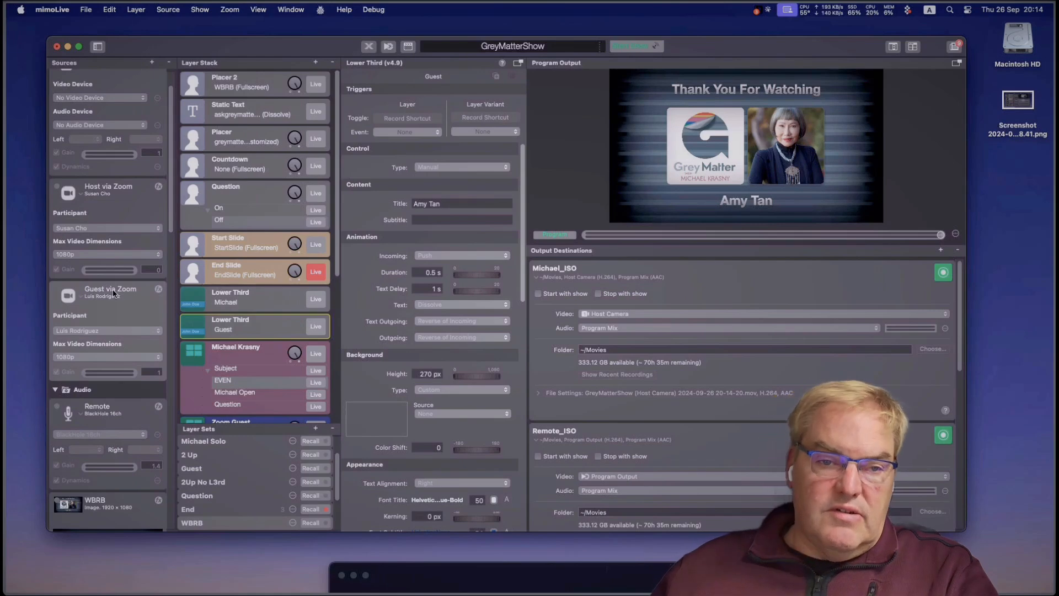
# Step: Delete the Remote audio source from the Audio group and confirm its removal
pyautogui.scroll(-2, 110, 298)
pyautogui.scroll(-5, 113, 293)
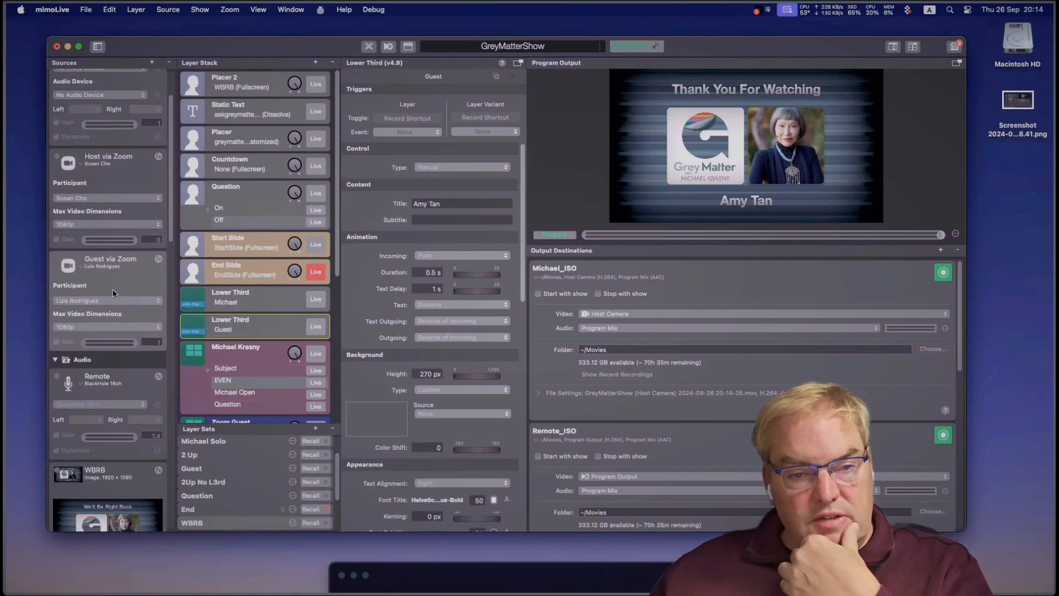
pyautogui.scroll(-1, 113, 293)
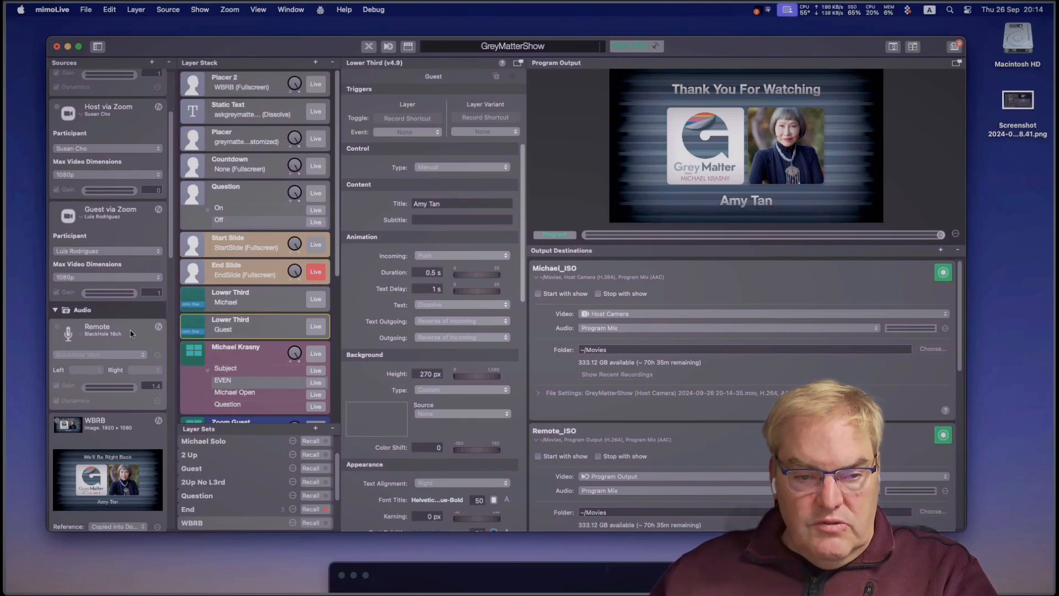
pyautogui.scroll(-2, 131, 333)
pyautogui.scroll(-2, 131, 333)
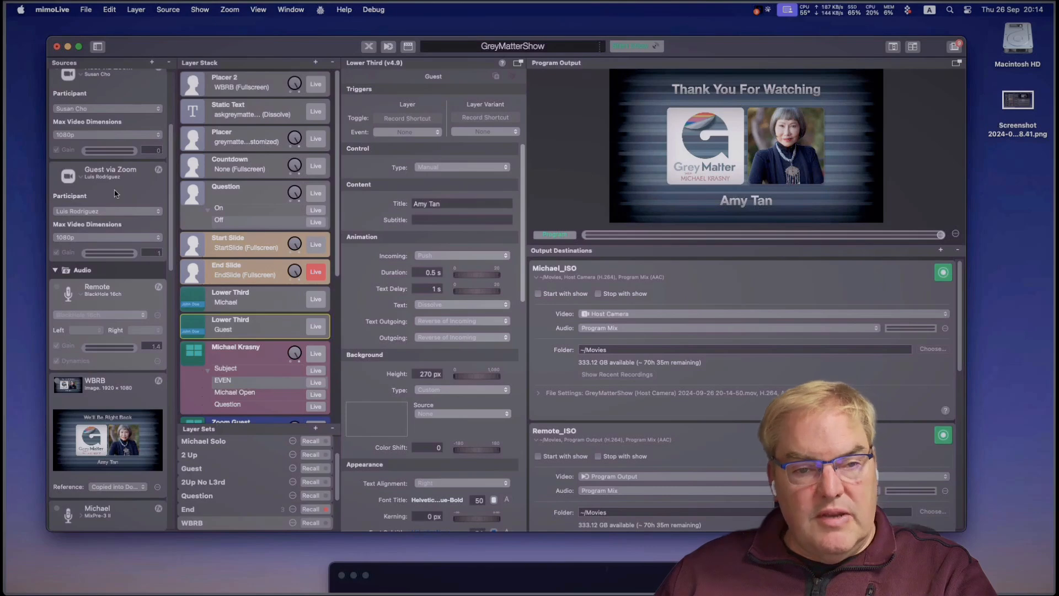
pyautogui.scroll(5, 115, 193)
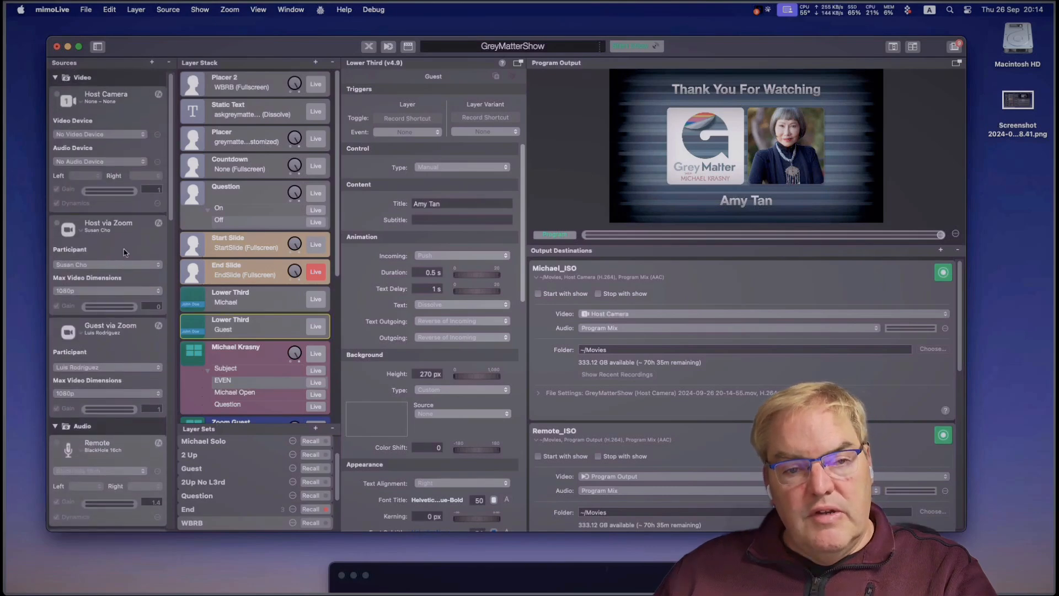
pyautogui.scroll(-5, 128, 231)
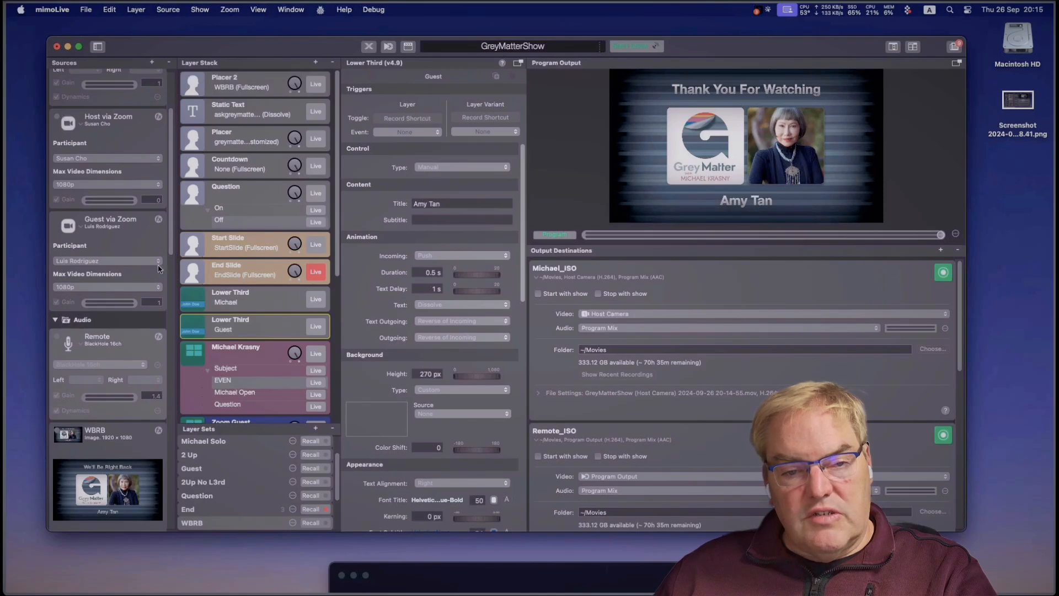
pyautogui.click(169, 63)
pyautogui.click(578, 301)
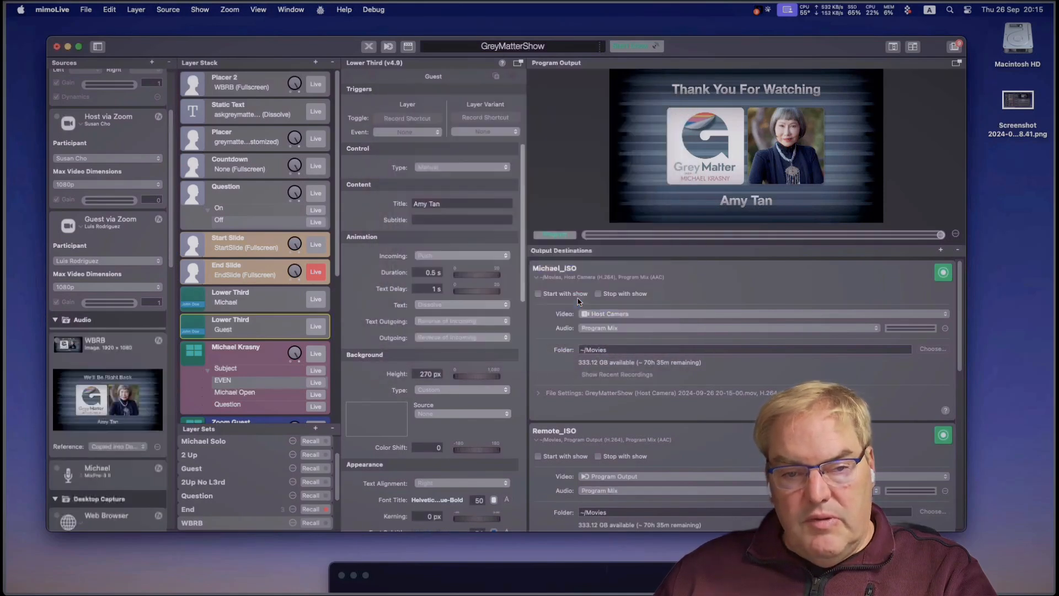
# Step: Rename the MixPre-3 II audio source in the Audio group as Host Microphone
pyautogui.scroll(-5, 141, 295)
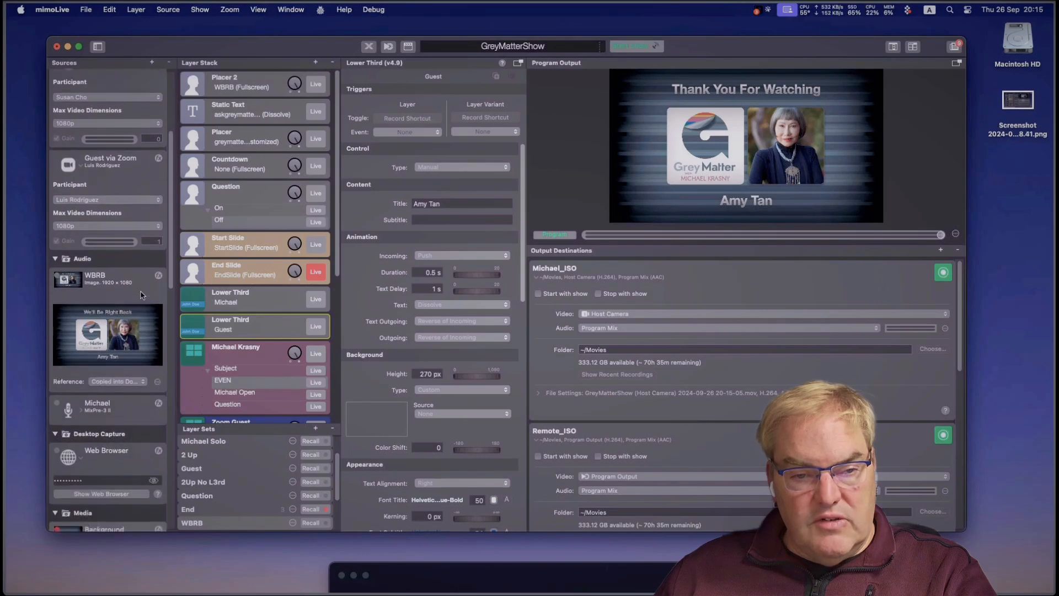
pyautogui.scroll(-1, 141, 295)
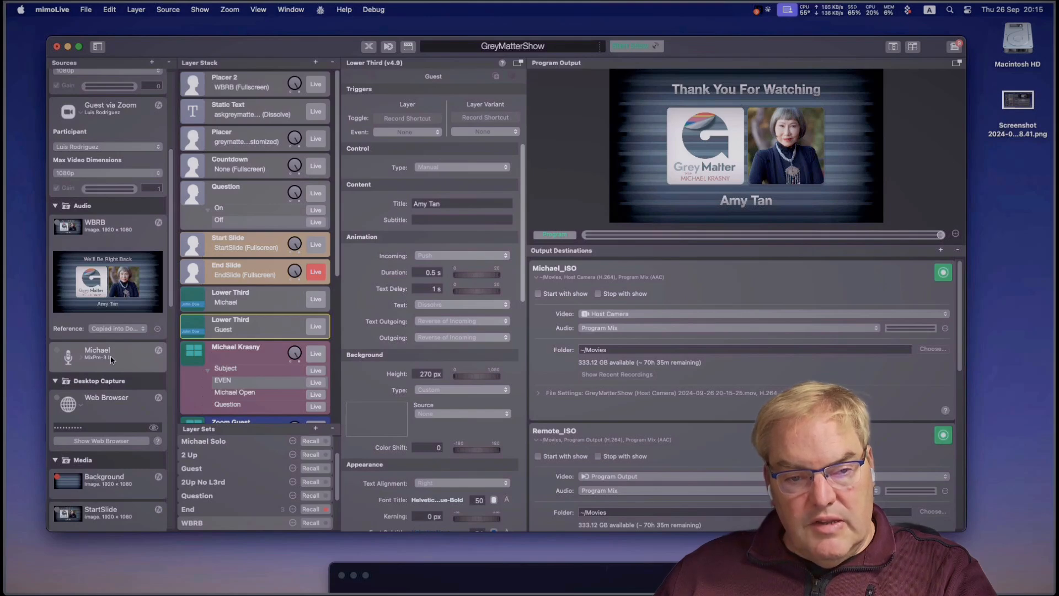
pyautogui.scroll(-5, 129, 351)
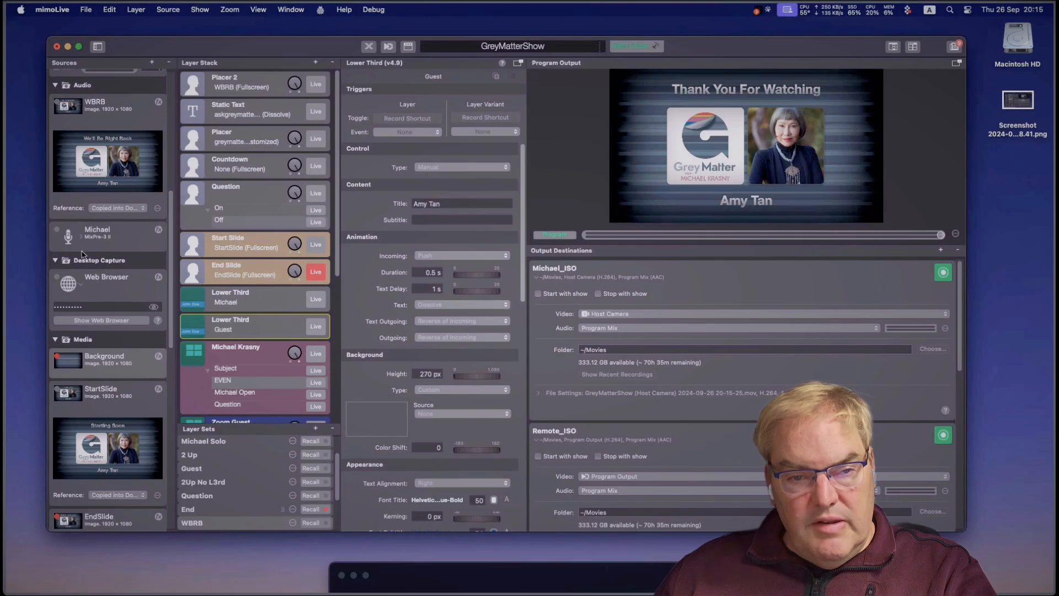
pyautogui.doubleClick(97, 229)
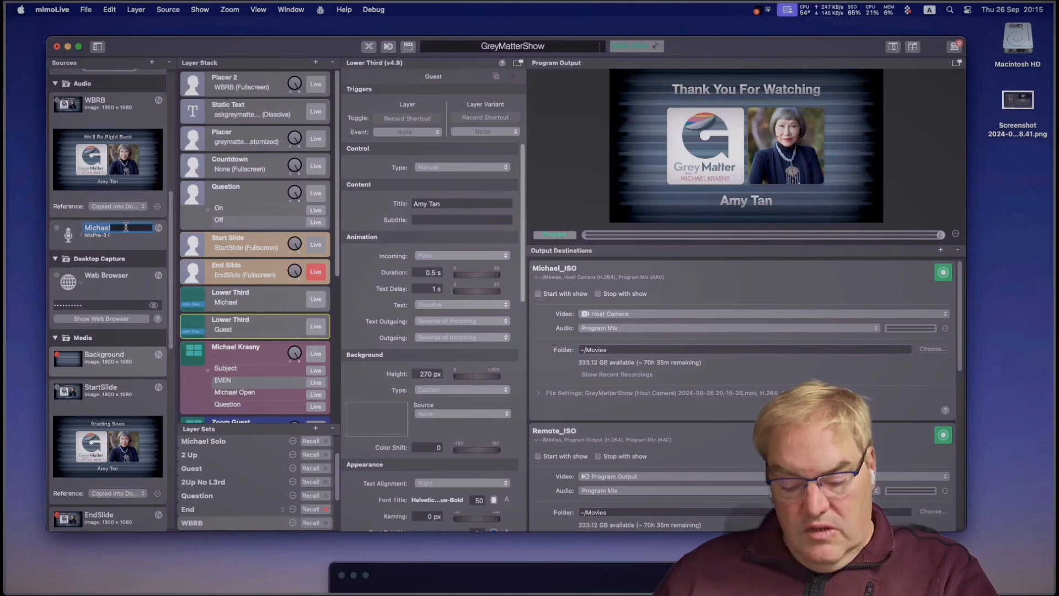
pyautogui.write('Host Mic')
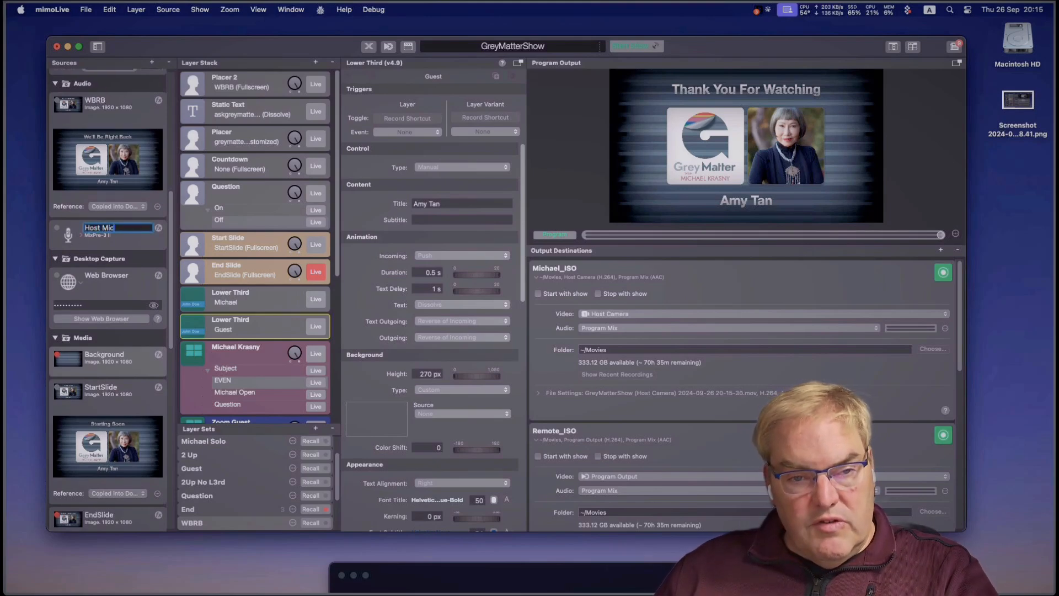
pyautogui.write('ro')
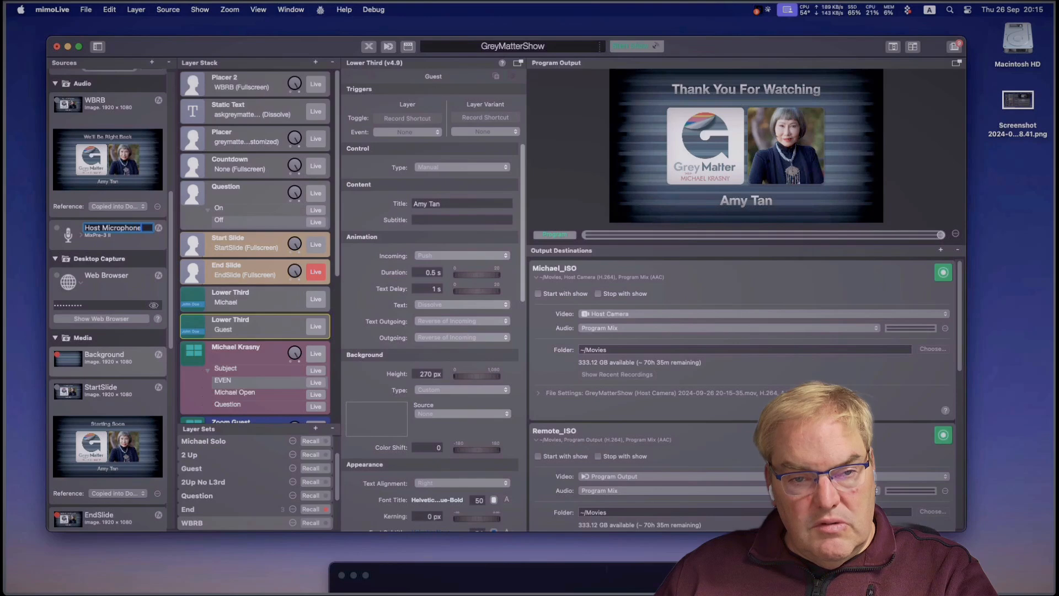
pyautogui.write('phone')
pyautogui.press('Return')
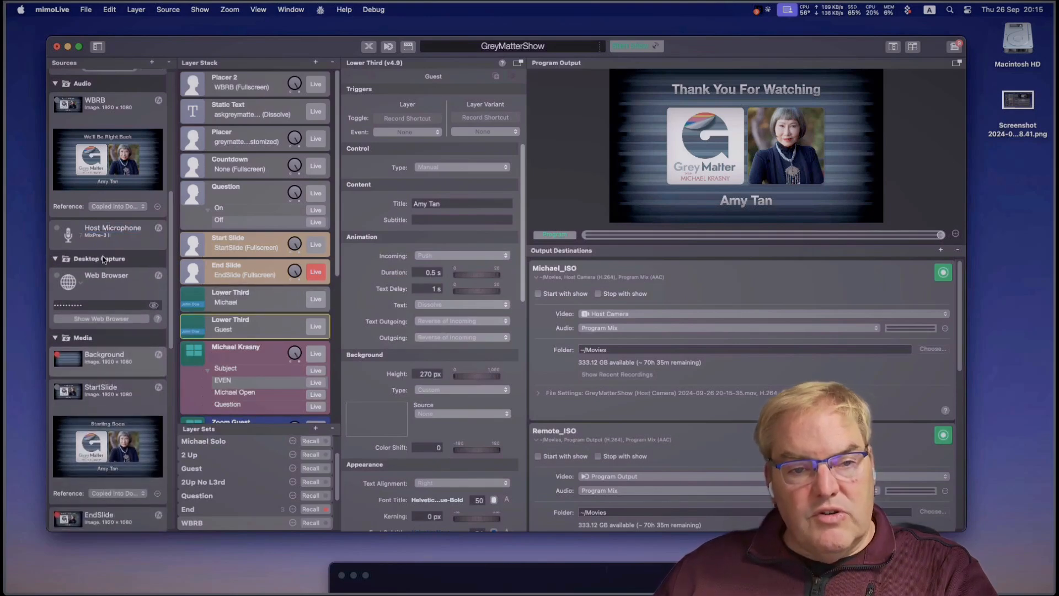
# Step: Set the Host Microphone source to No Audio Device and collapse its settings
pyautogui.click(80, 237)
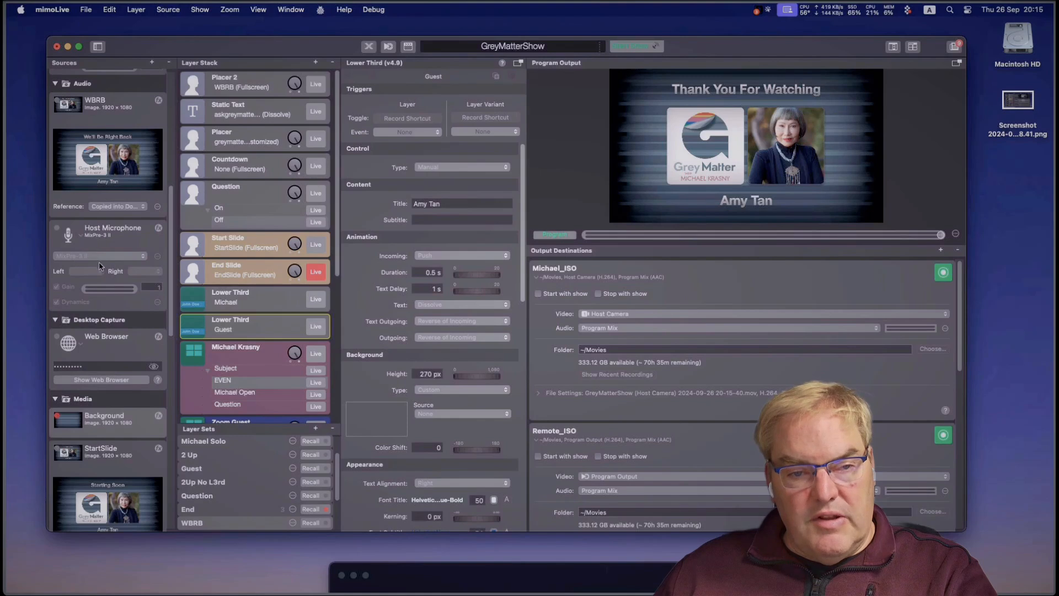
pyautogui.click(100, 258)
pyautogui.click(78, 218)
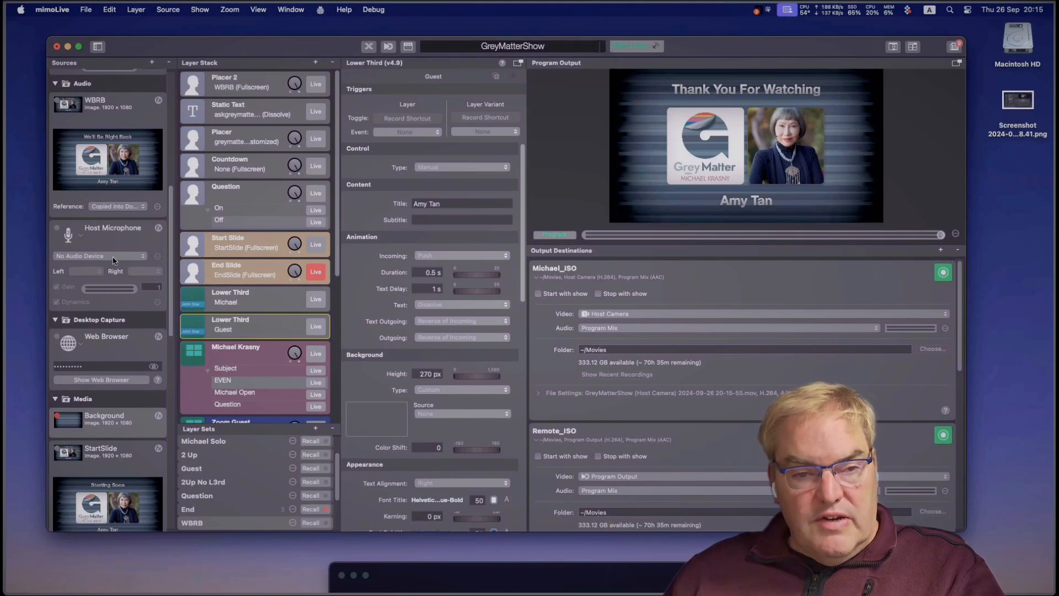
pyautogui.click(81, 237)
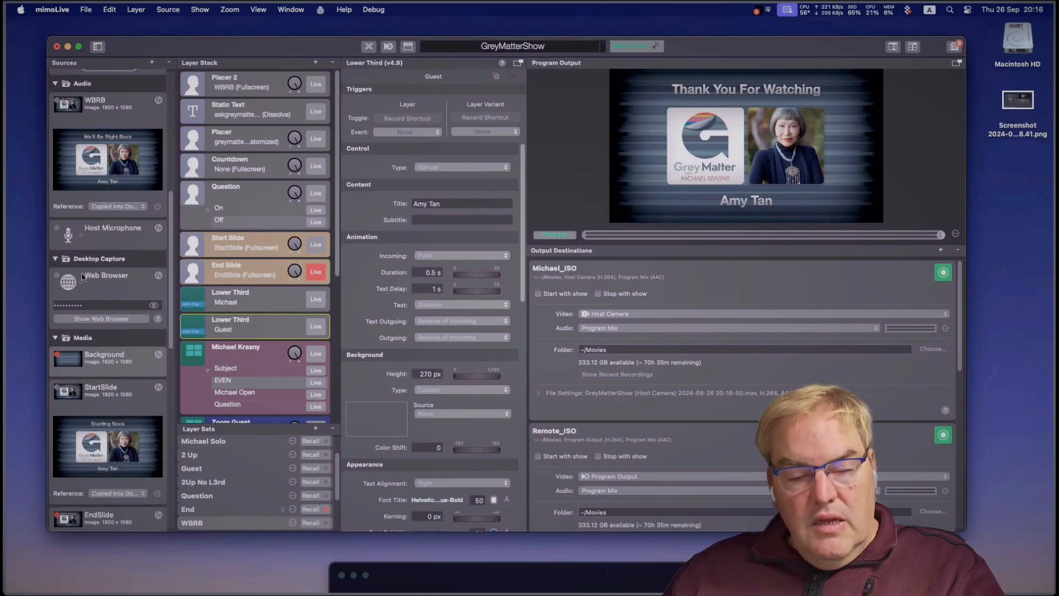
# Step: Delete the Web Browser source together with the Desktop Capture group and confirm the removal of sources in use
pyautogui.scroll(-3, 124, 274)
pyautogui.scroll(-1, 124, 274)
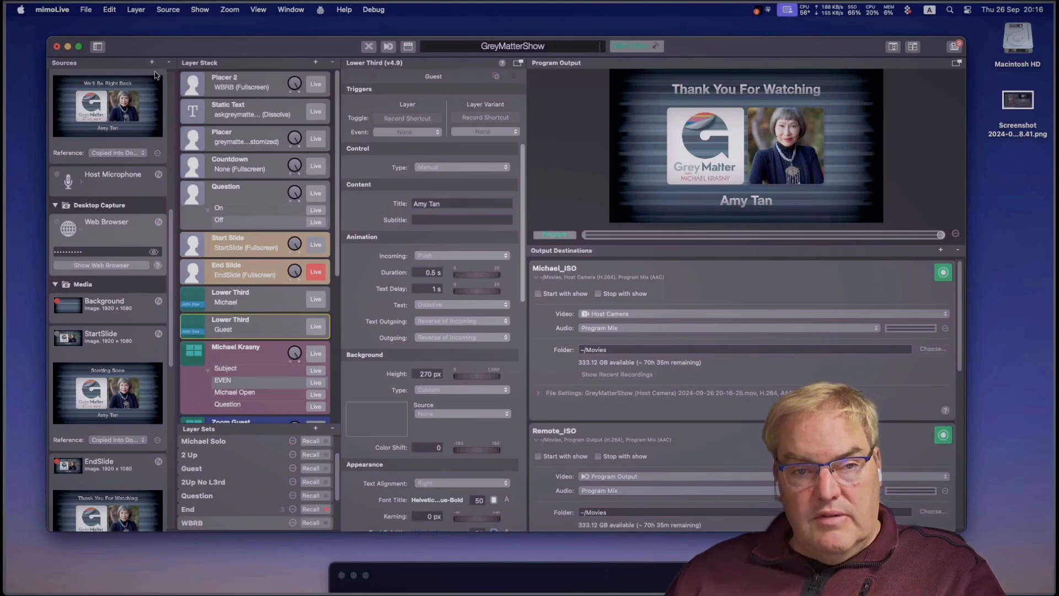
pyautogui.click(170, 64)
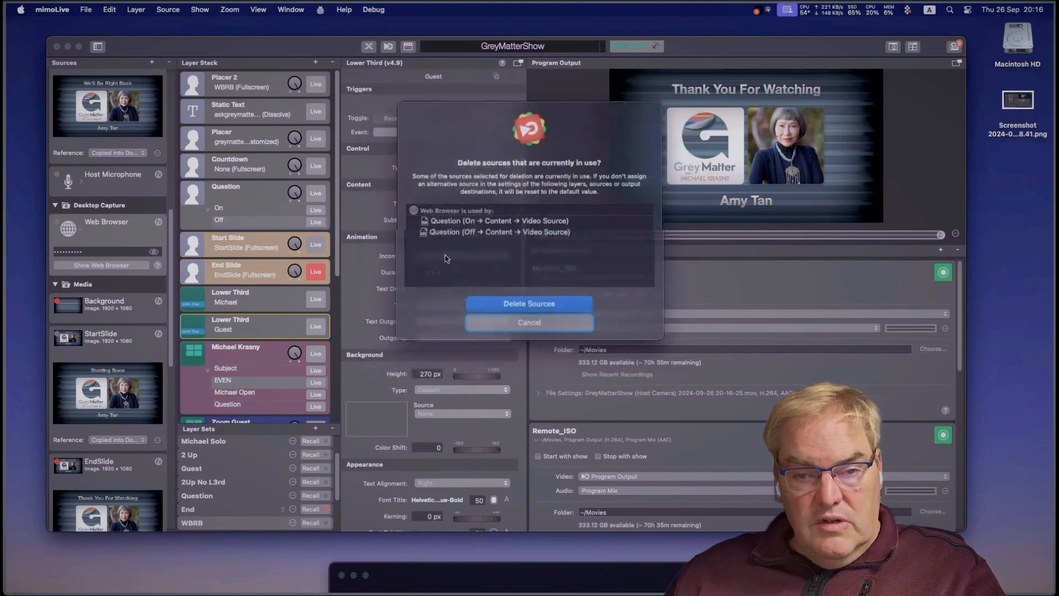
pyautogui.click(538, 305)
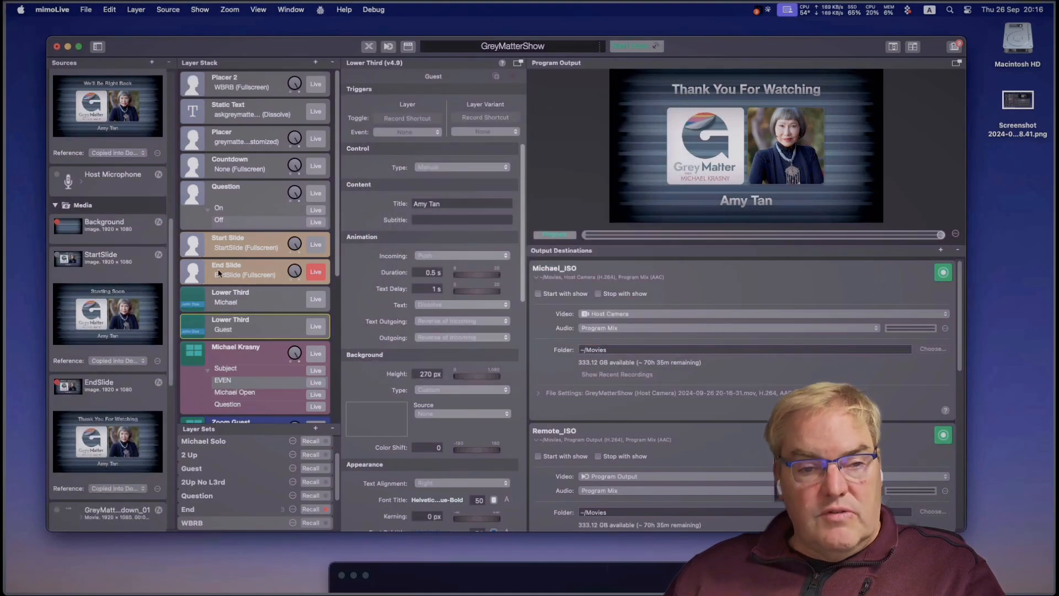
# Step: Expand the Background image source's preview and examine the StartSlide and EndSlide sources in the Media group
pyautogui.click(142, 233)
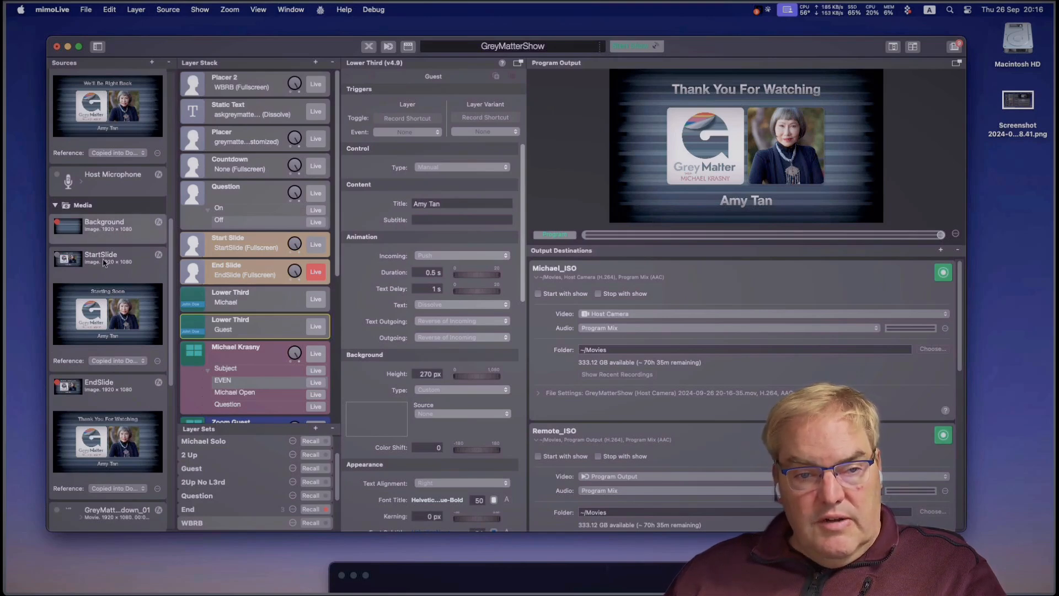
pyautogui.click(144, 226)
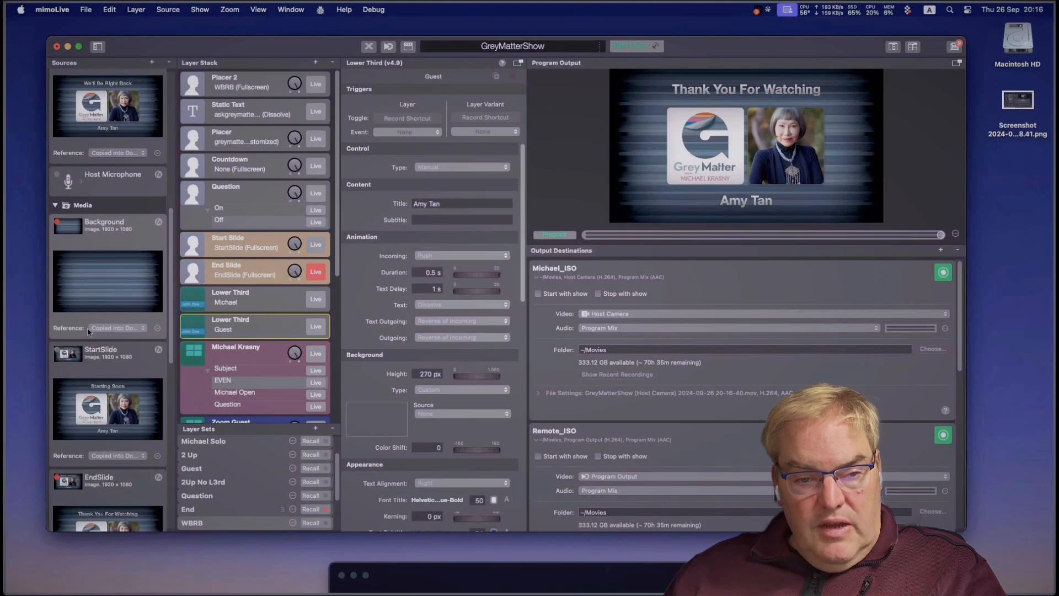
pyautogui.click(142, 358)
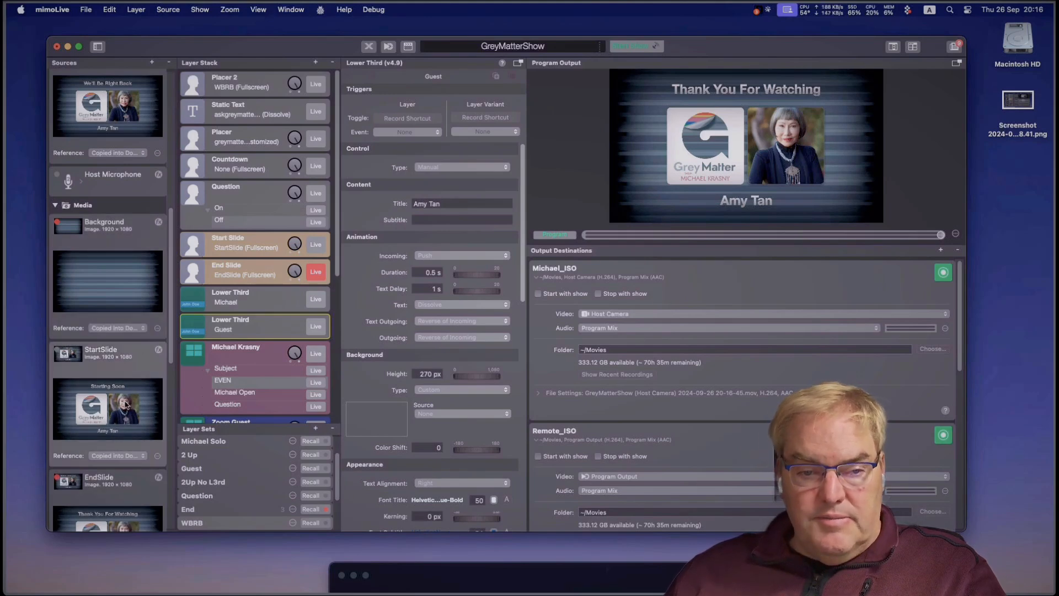
pyautogui.scroll(-5, 125, 399)
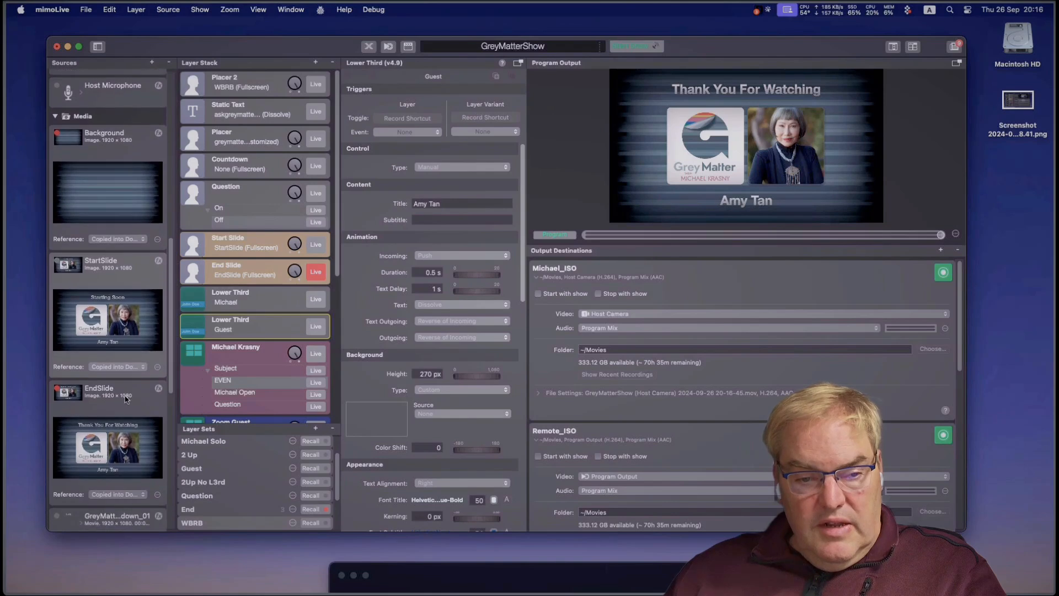
pyautogui.scroll(3, 125, 398)
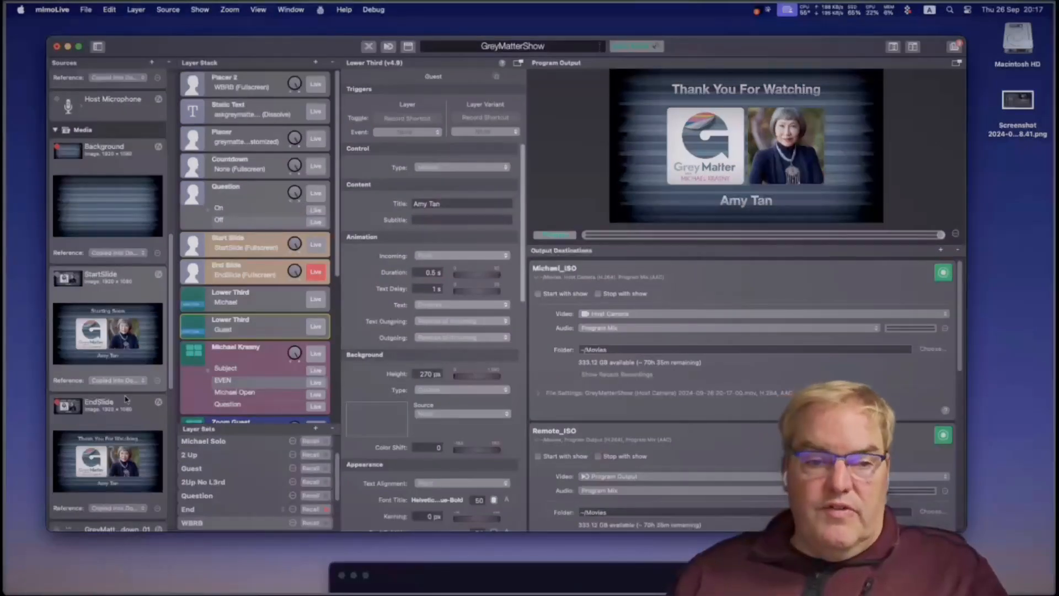
pyautogui.click(110, 334)
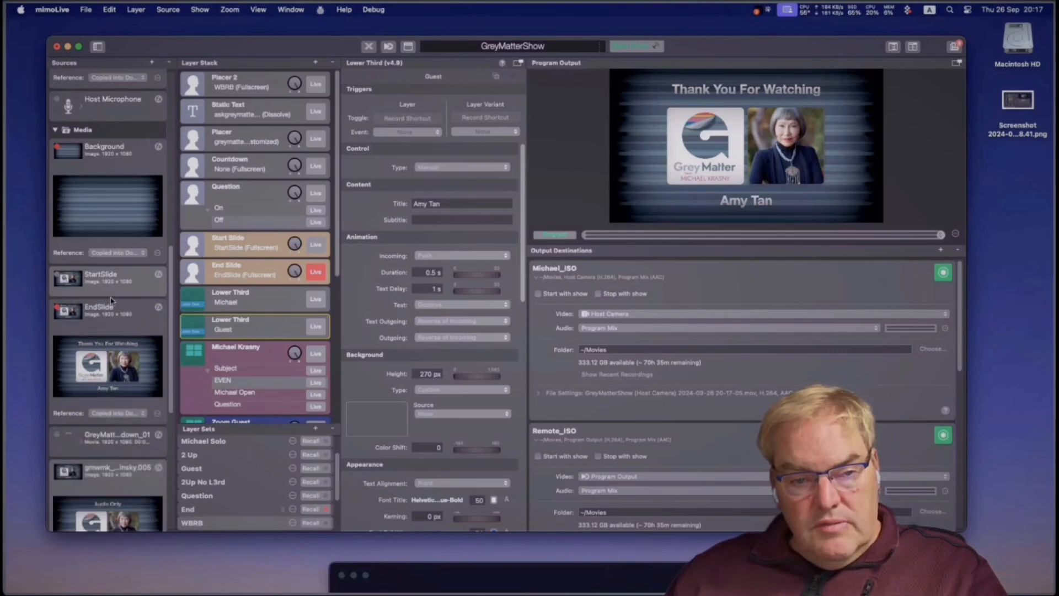
pyautogui.click(121, 286)
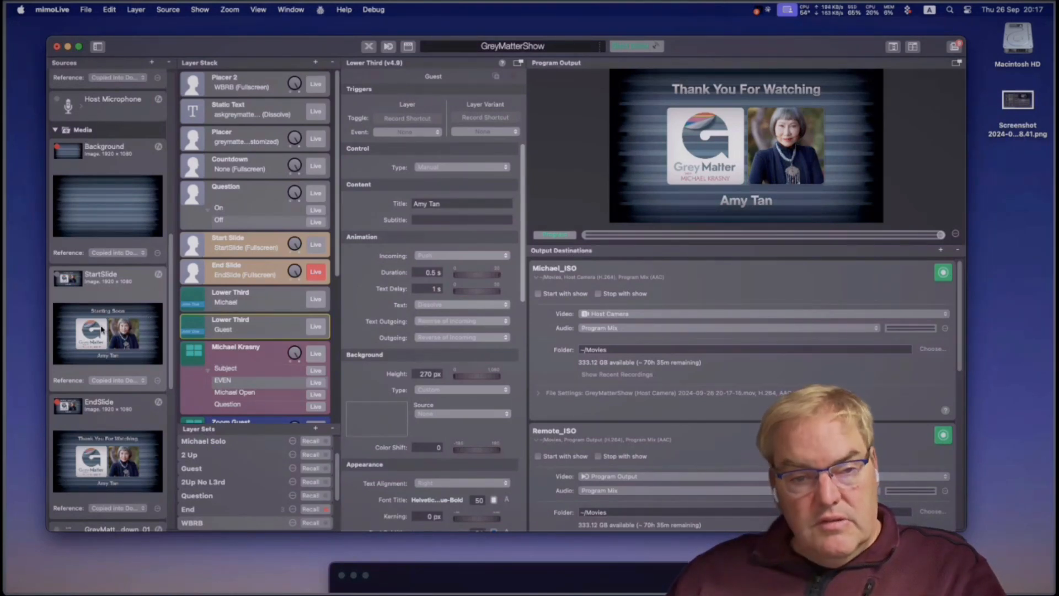
# Step: Check the toggle hotkey in the Mouseposé preferences, close them and switch on the pointer spotlight
pyautogui.press('super+shift+3')
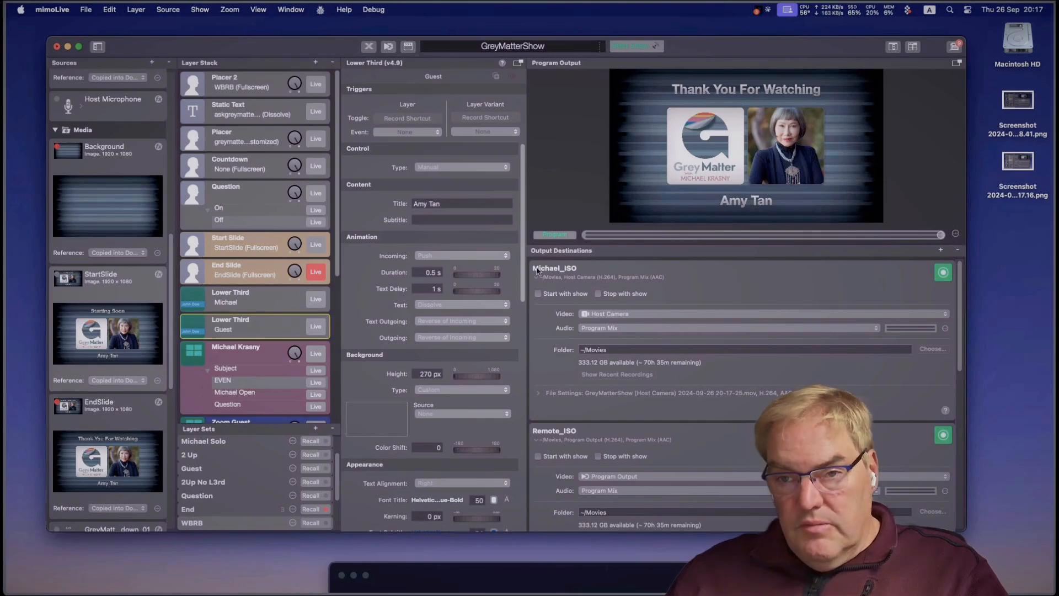
pyautogui.click(757, 11)
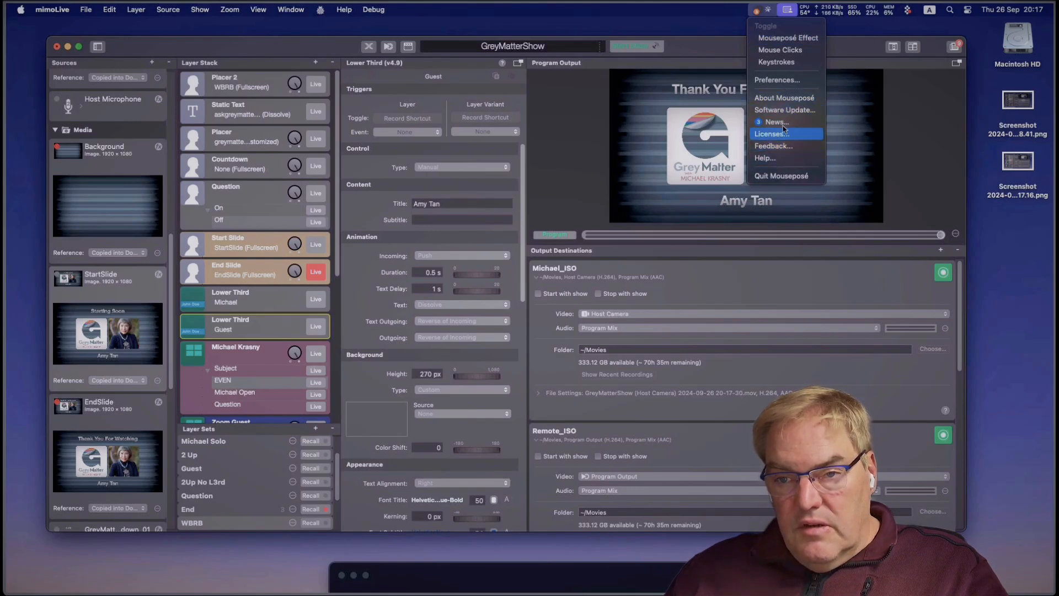
pyautogui.click(780, 83)
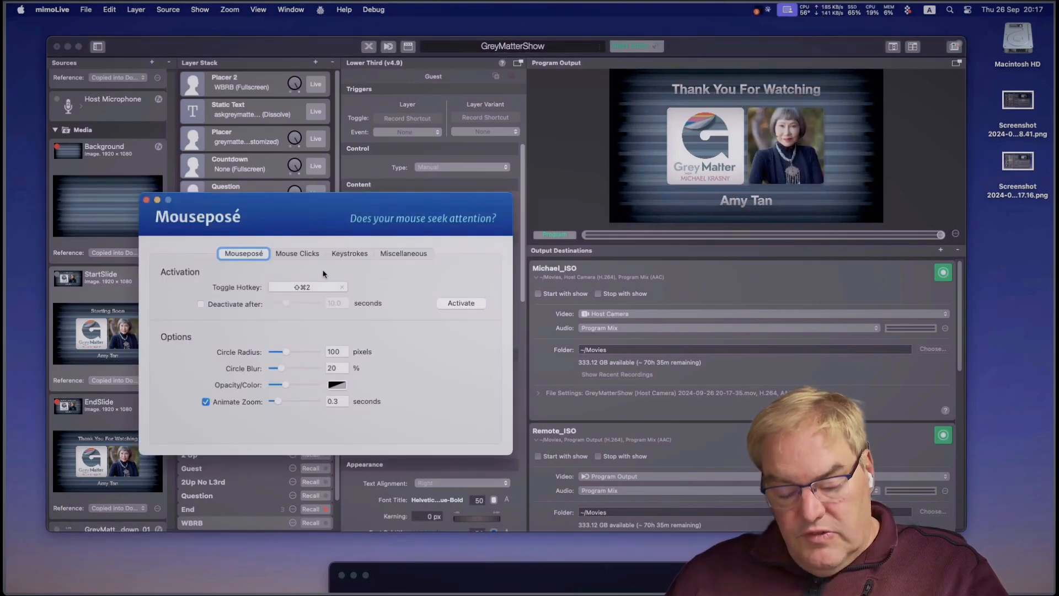
pyautogui.click(147, 200)
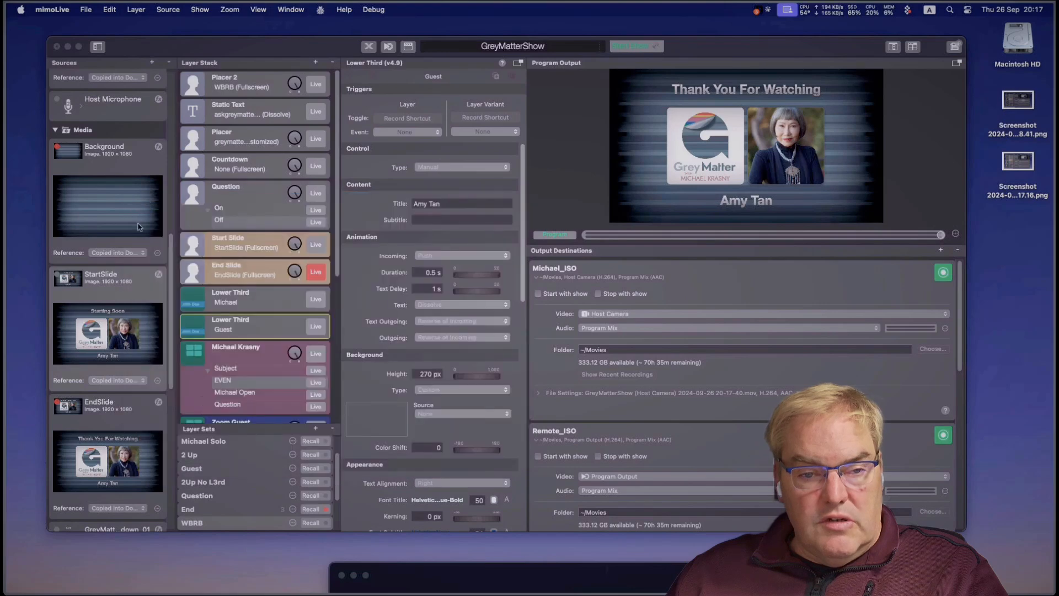
pyautogui.press('F1')
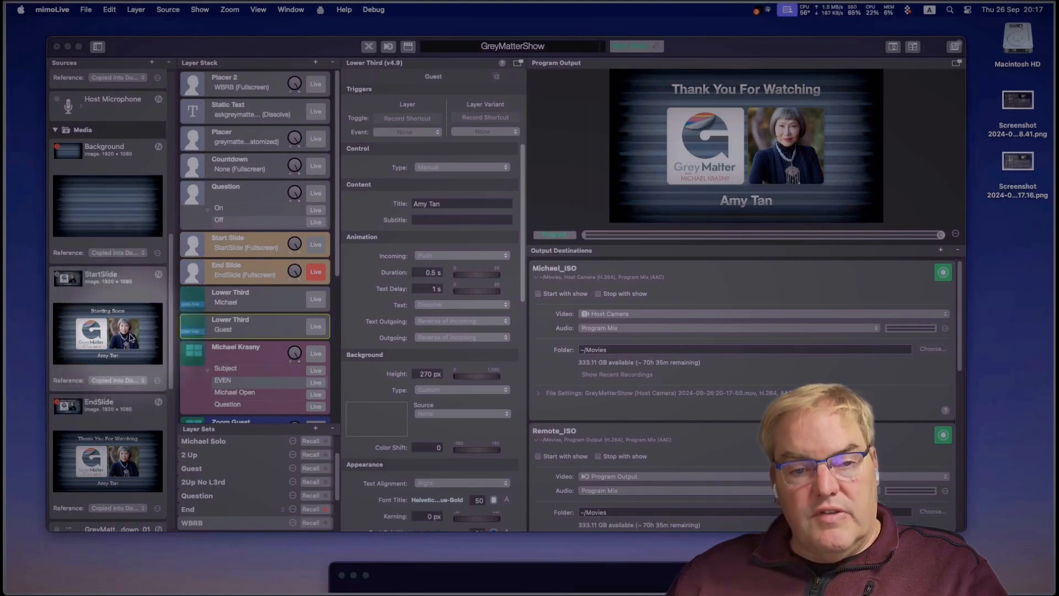
# Step: Enlarge the Program Output preview by shrinking the Output Destinations area beneath it
pyautogui.scroll(-1, 131, 338)
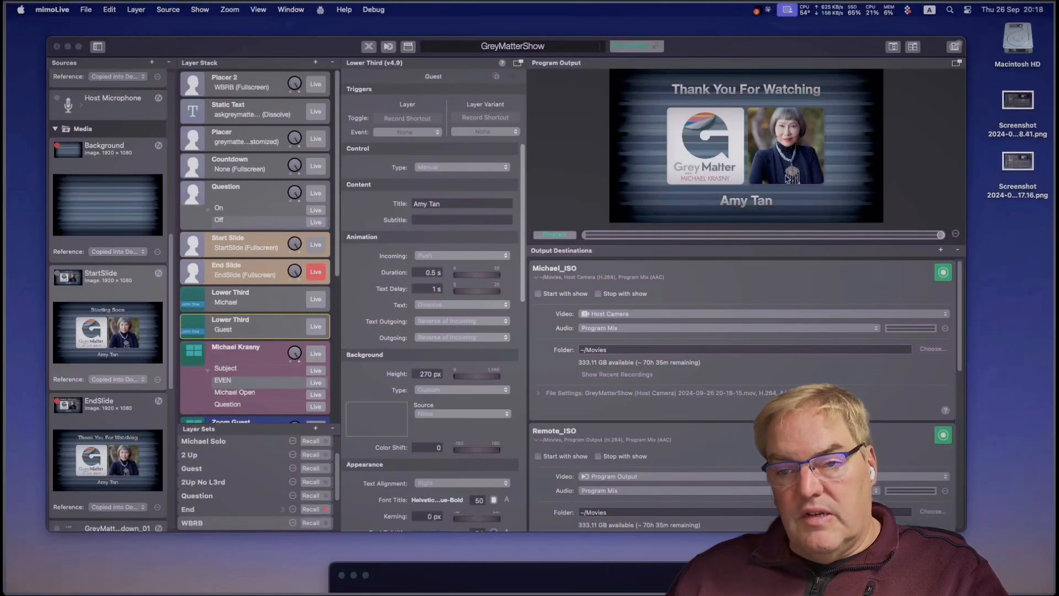
pyautogui.click(766, 249)
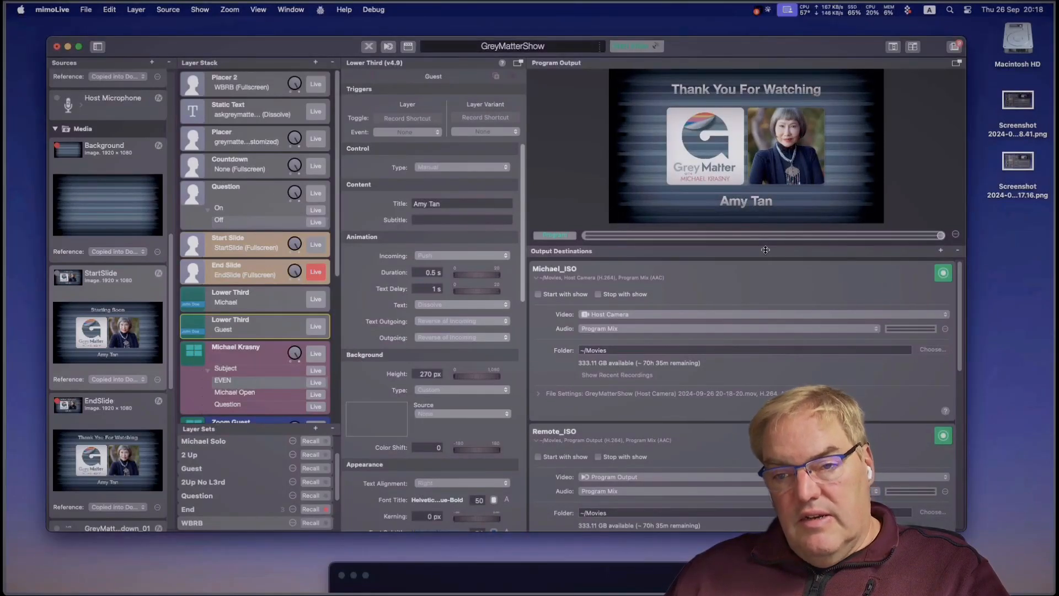
pyautogui.moveTo(765, 249); pyautogui.dragTo(766, 435)
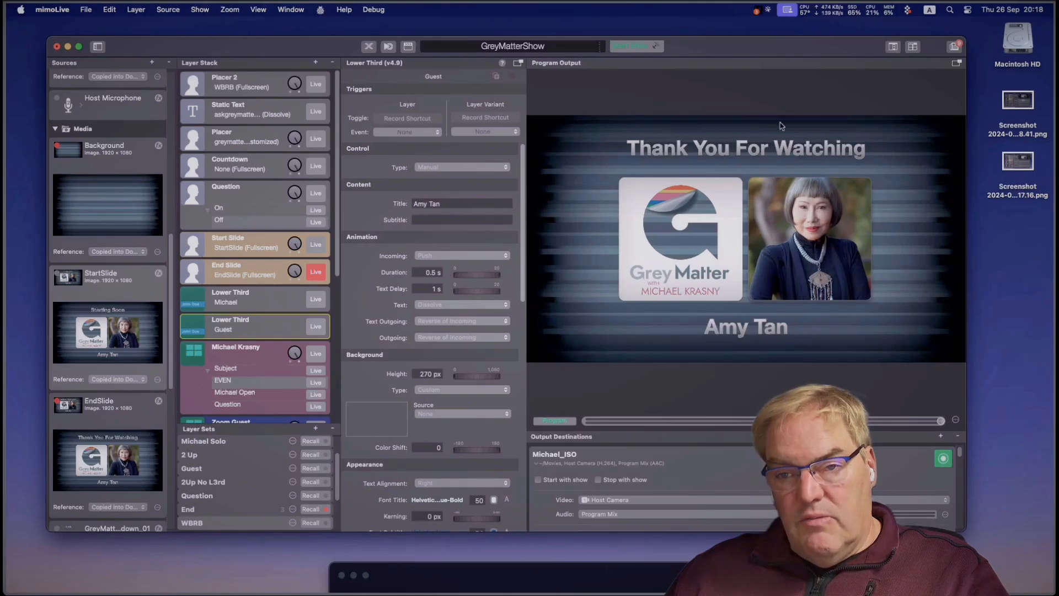
# Step: Open the program output in a separate window, enlarge it to 63.8% to inspect the end slide, and close it
pyautogui.click(956, 65)
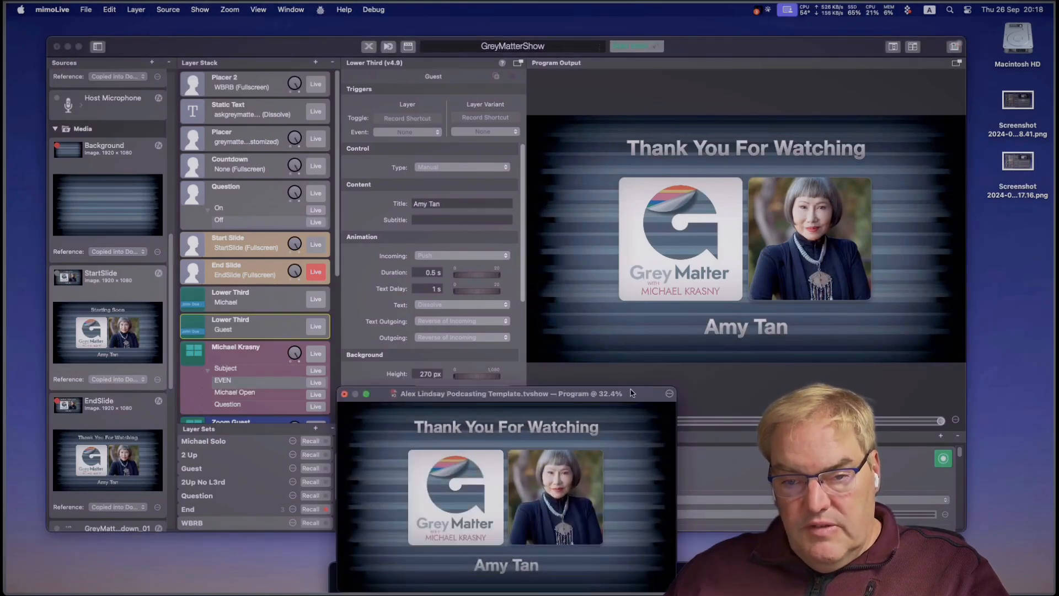
pyautogui.moveTo(632, 393); pyautogui.dragTo(480, 77)
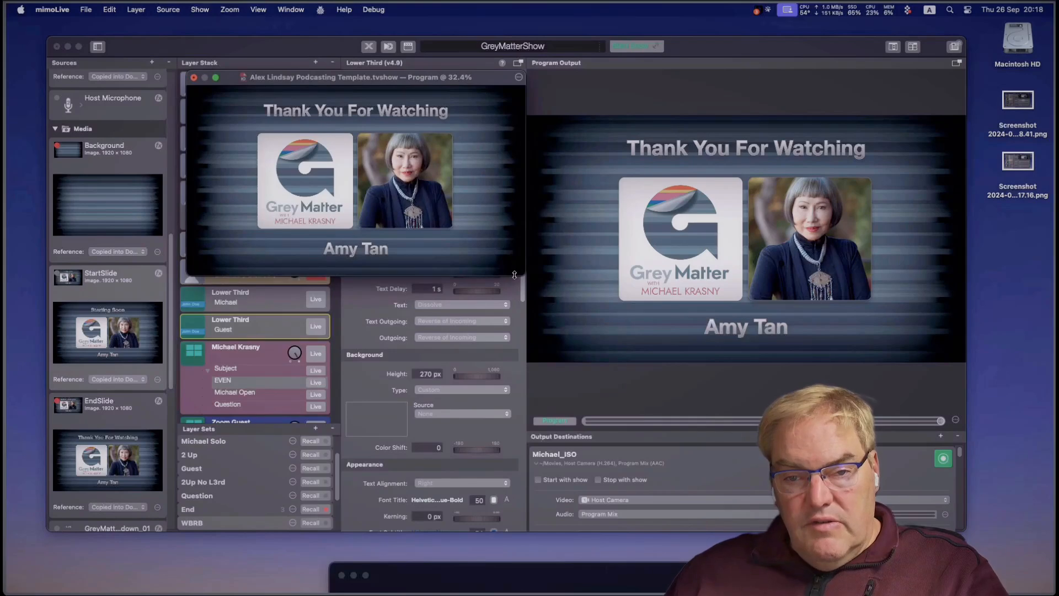
pyautogui.moveTo(518, 272); pyautogui.dragTo(854, 460)
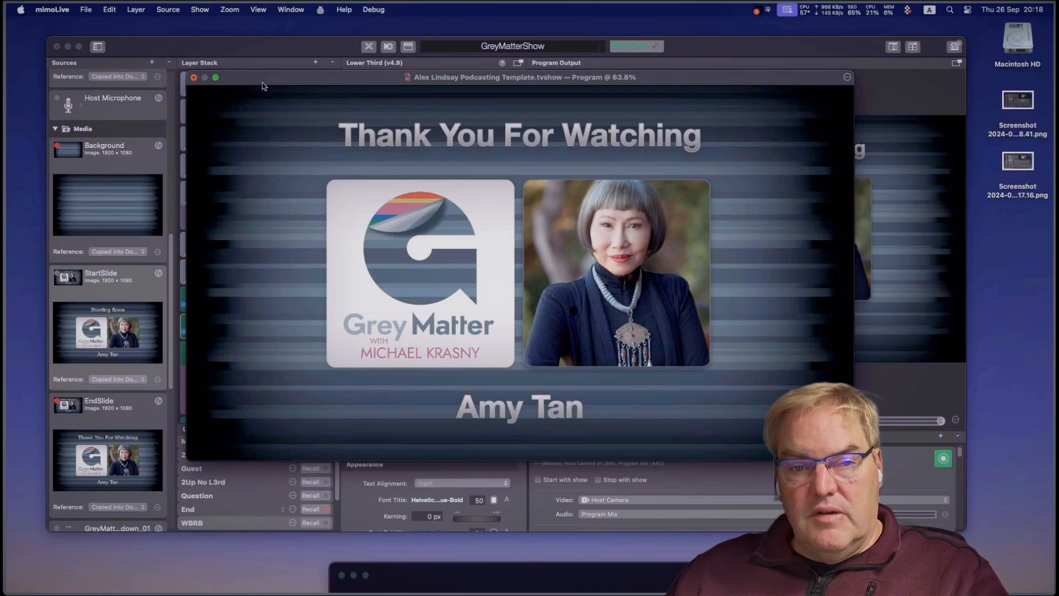
pyautogui.moveTo(263, 83); pyautogui.dragTo(329, 83)
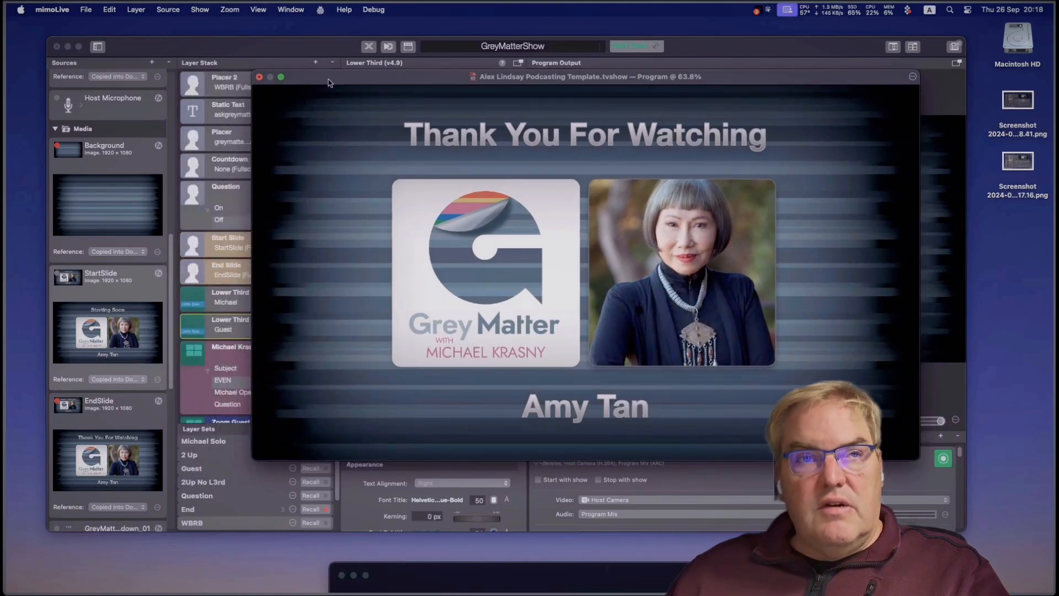
pyautogui.click(259, 78)
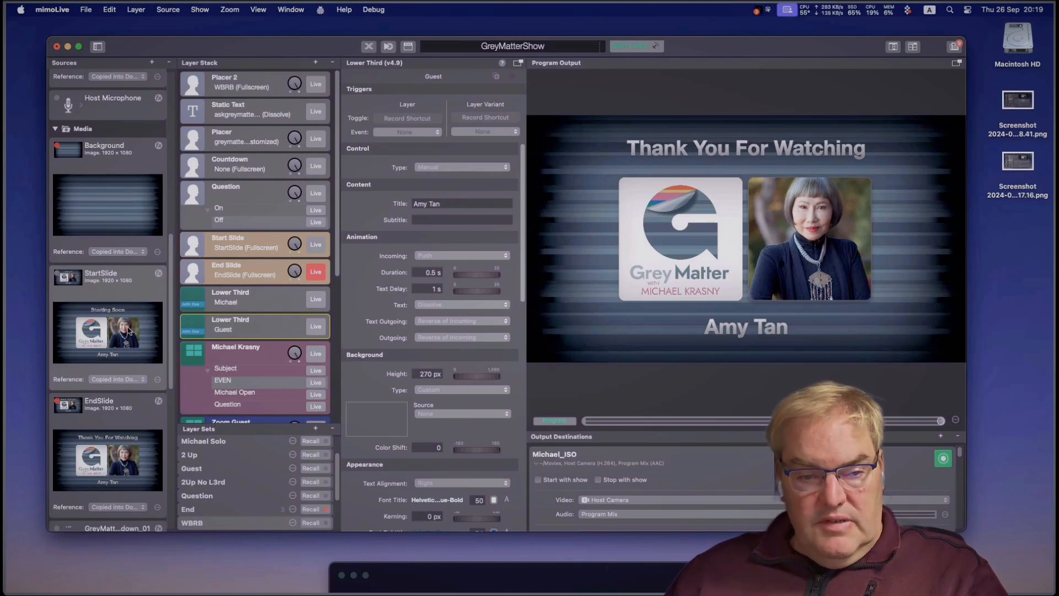
# Step: Expand the GreyMatter countdown movie source in the Media group to view its playback settings, and collapse it again
pyautogui.scroll(-3, 128, 330)
pyautogui.scroll(-6, 129, 329)
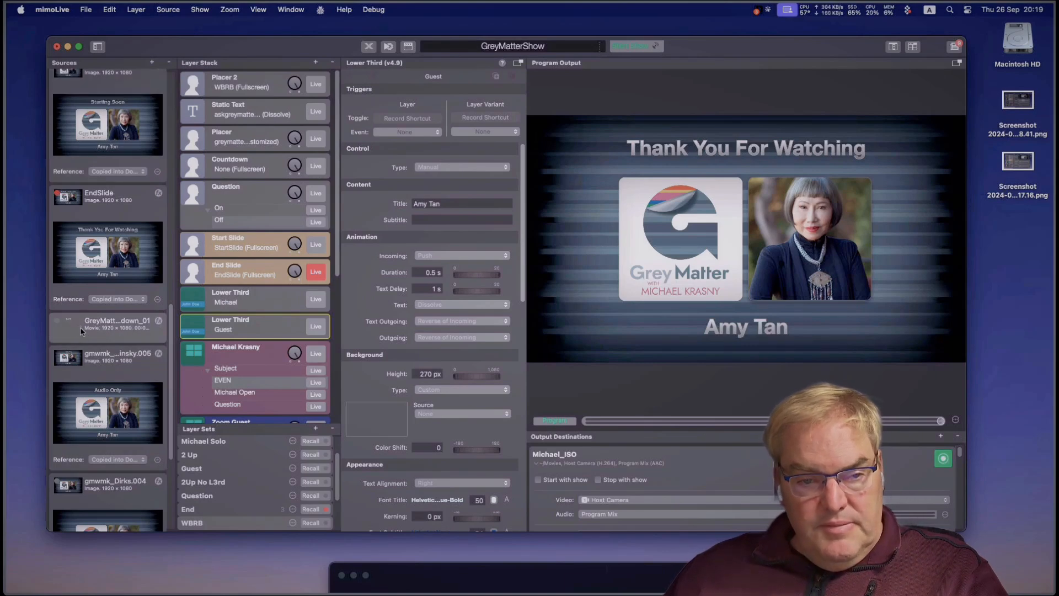
pyautogui.click(81, 331)
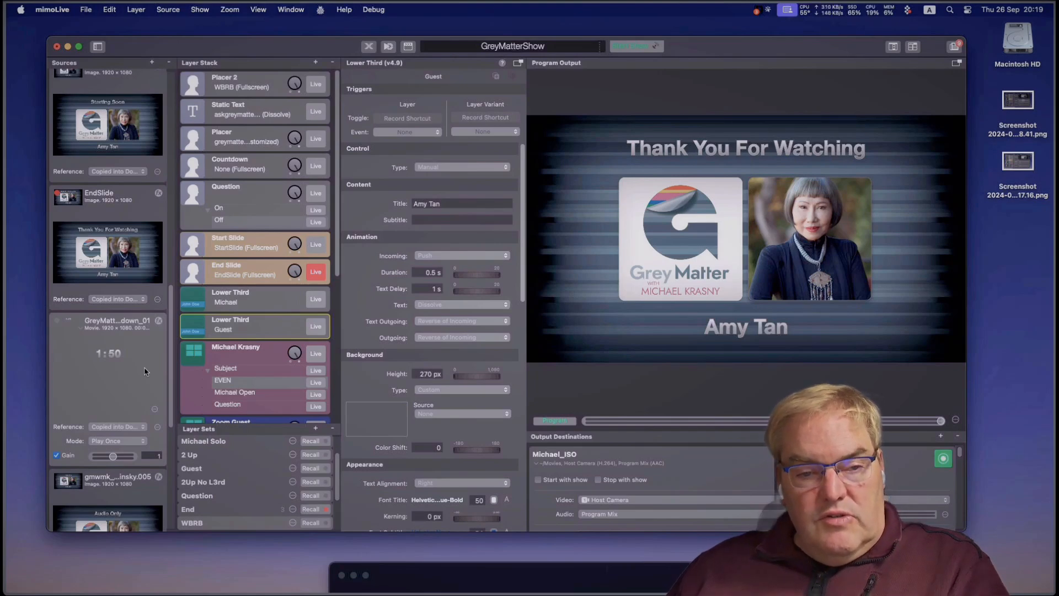
pyautogui.click(79, 332)
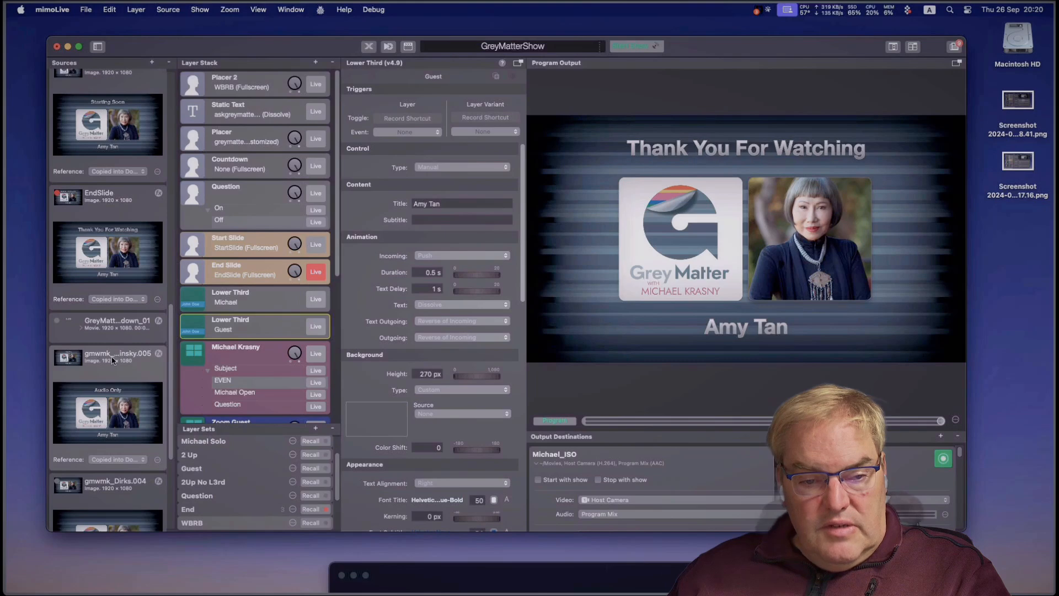
# Step: Delete the Audio Only image source, whose name ends in insky.005, from the Media group
pyautogui.scroll(-3, 108, 447)
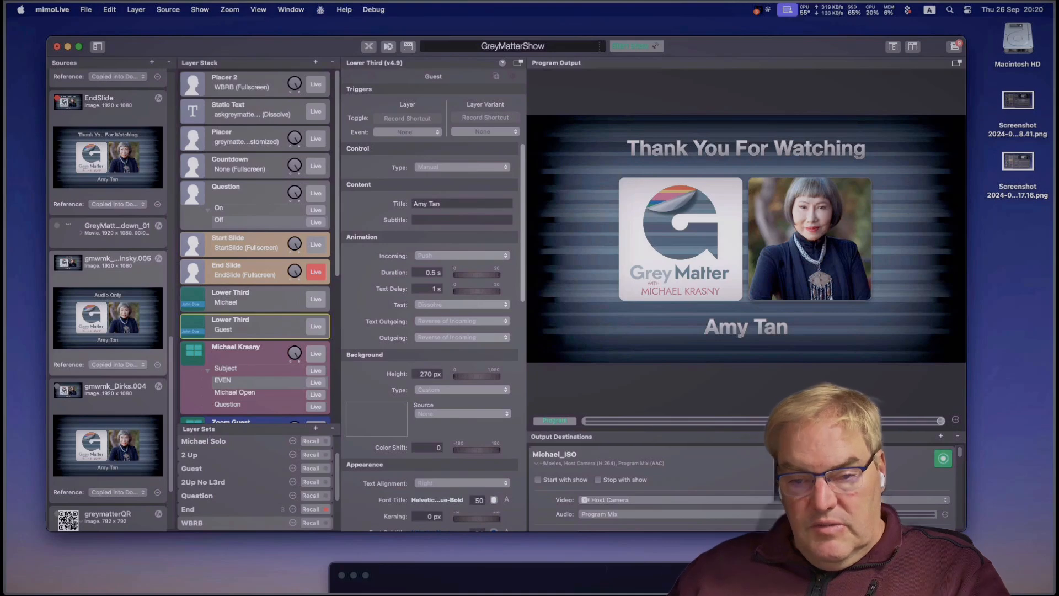
pyautogui.scroll(-5, 739, 485)
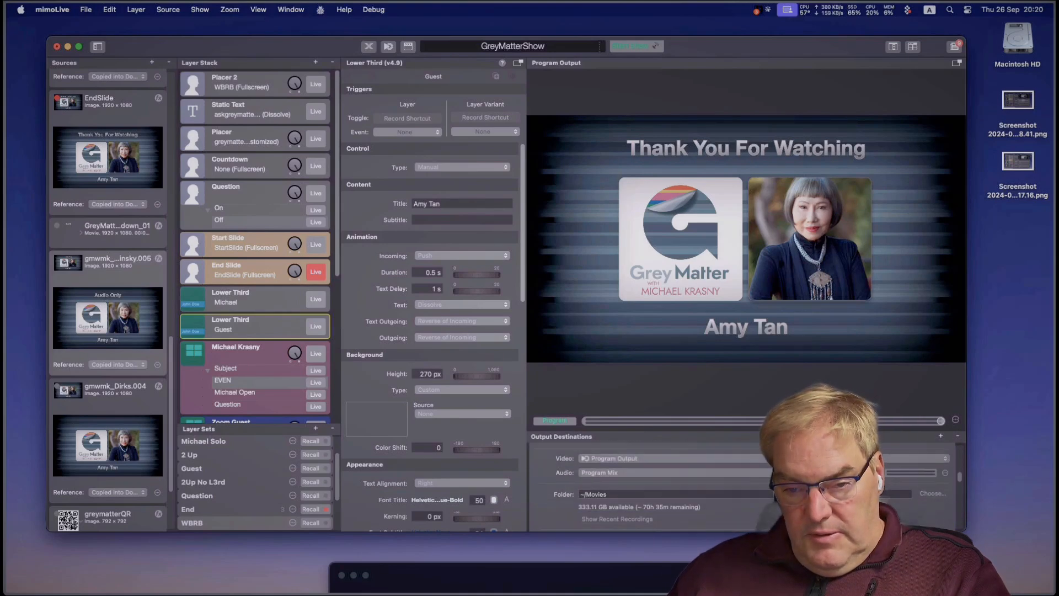
pyautogui.scroll(5, 779, 500)
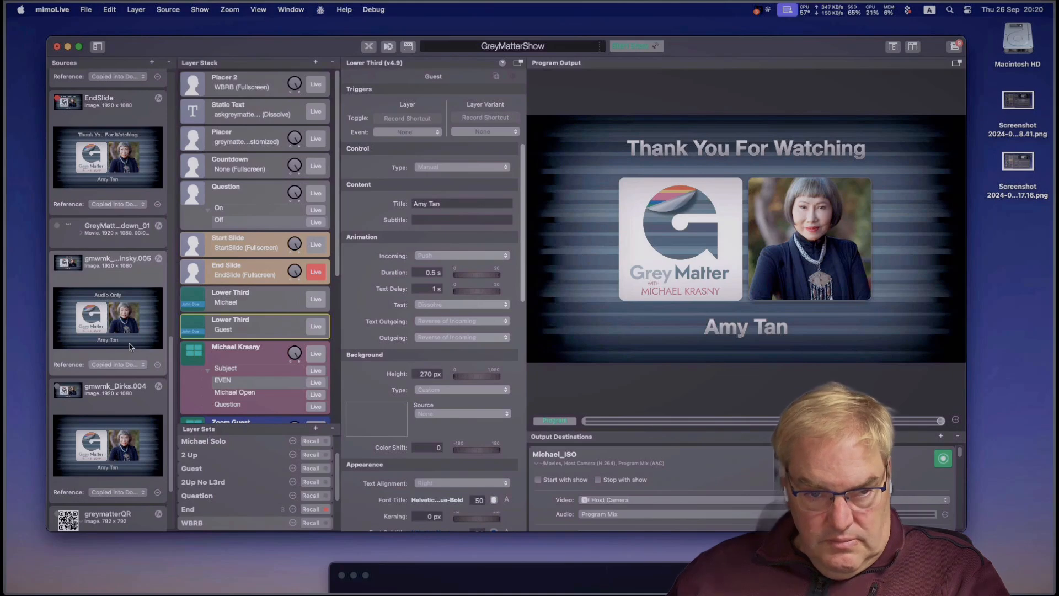
pyautogui.scroll(-3, 130, 330)
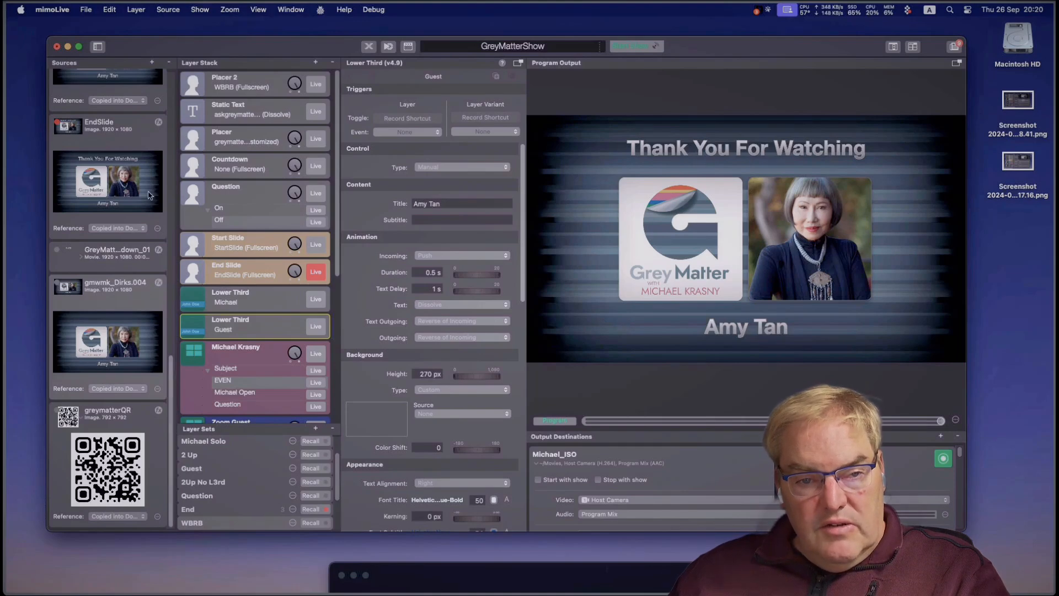
# Step: Start deleting the gmwmk_Dirks.004 image source to check which layers use it, and cancel the removal
pyautogui.click(169, 62)
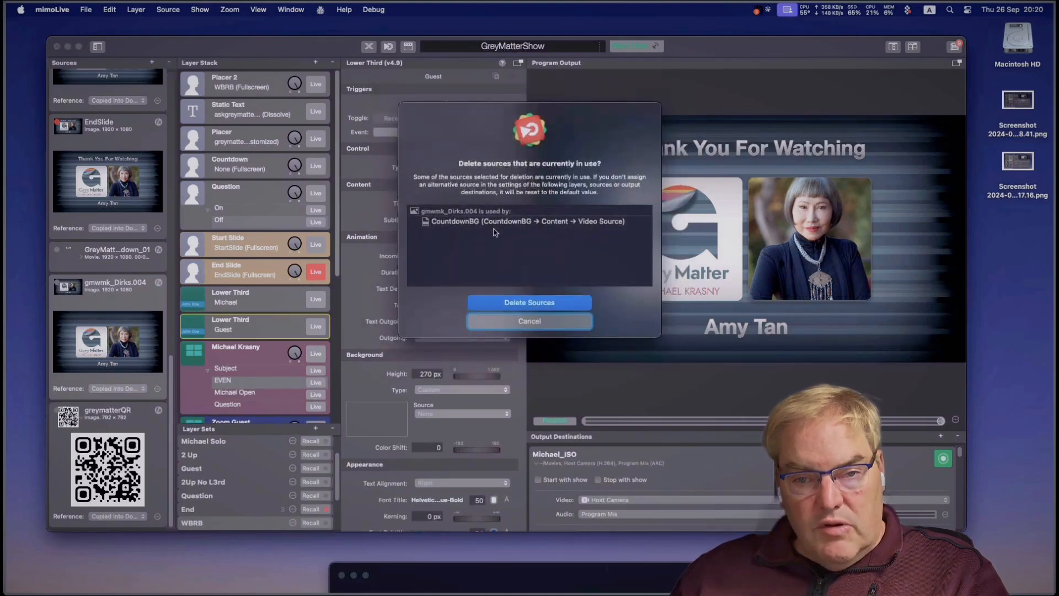
pyautogui.click(529, 324)
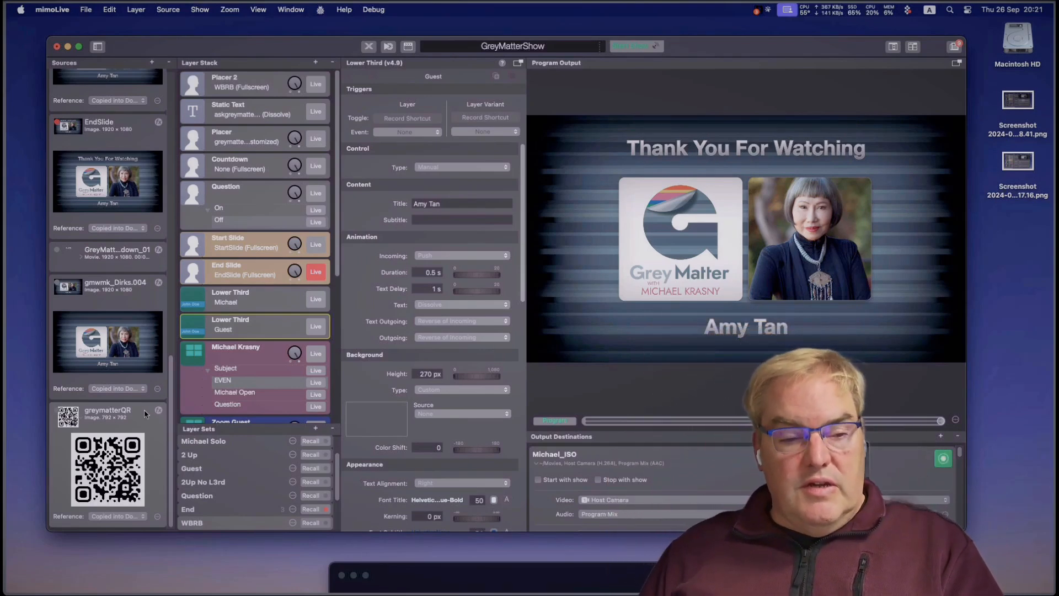
pyautogui.scroll(5, 137, 425)
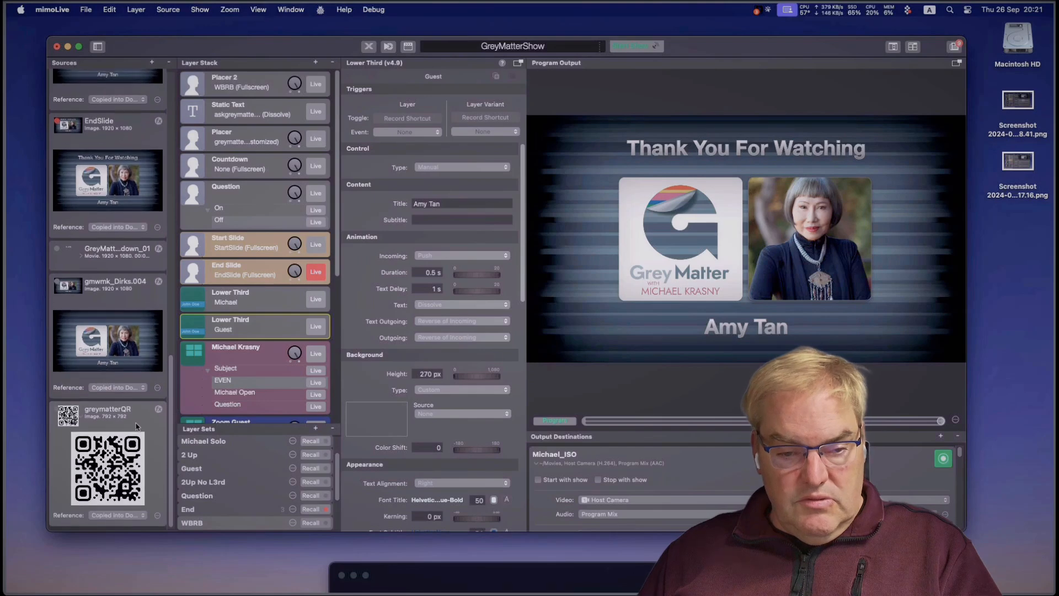
pyautogui.scroll(-5, 136, 426)
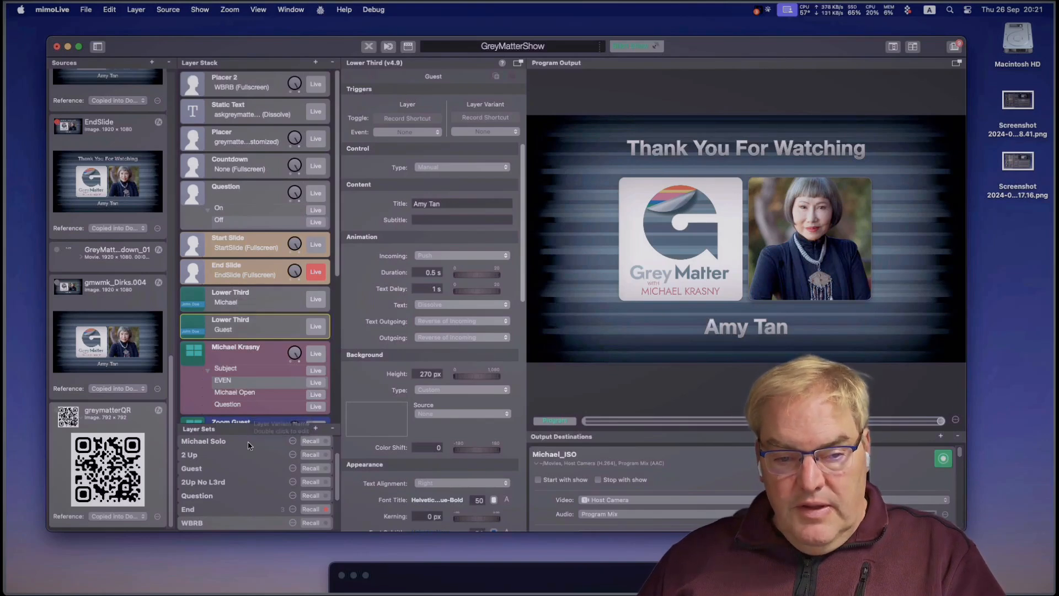
pyautogui.scroll(2, 237, 445)
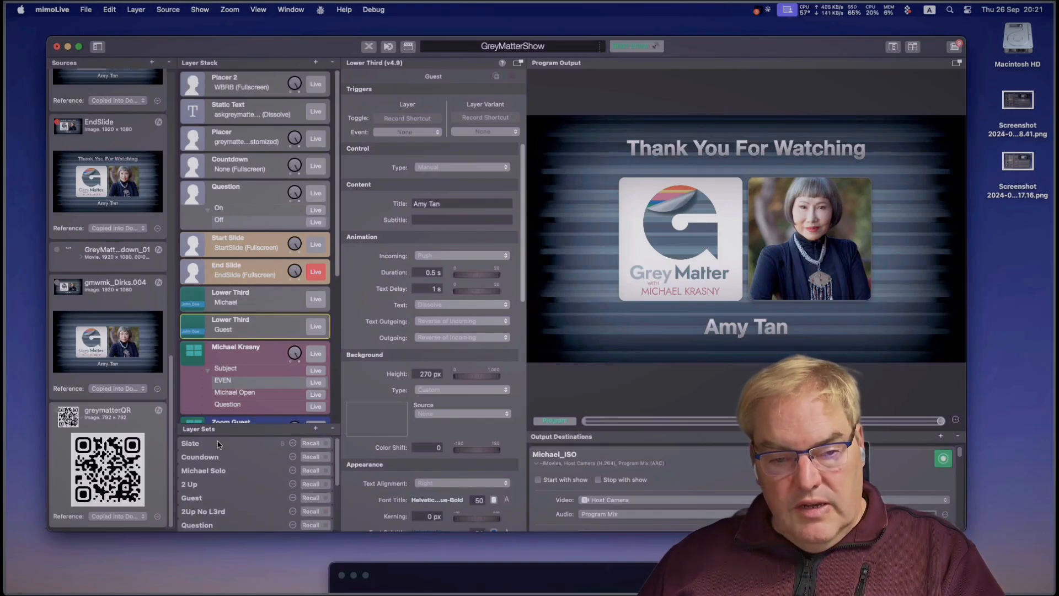
# Step: Recall the Slate, Coundown and Michael Solo layer sets in turn to check what each one shows in the program output
pyautogui.click(218, 444)
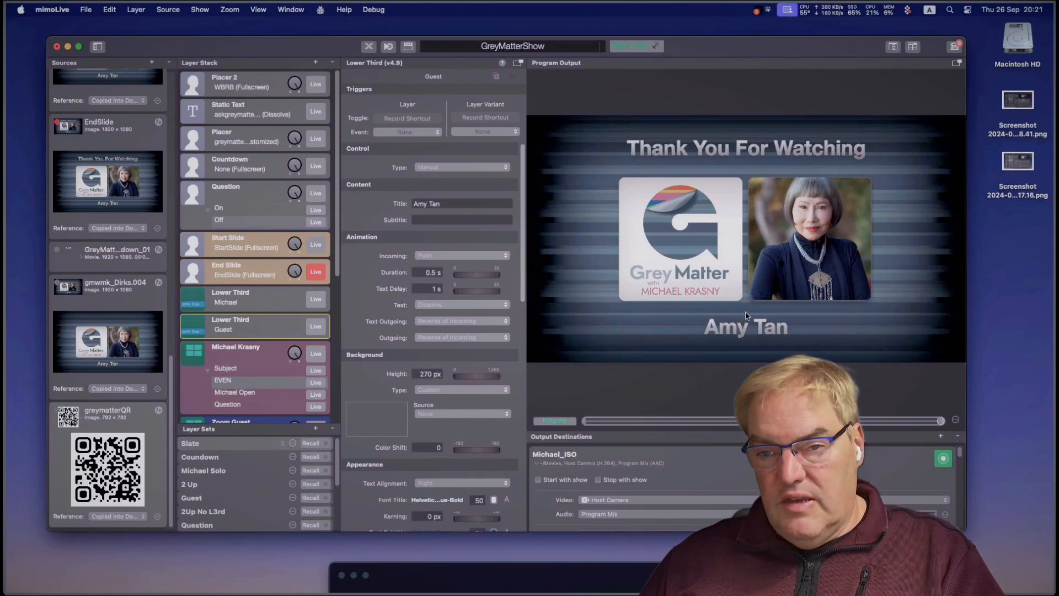
pyautogui.click(311, 443)
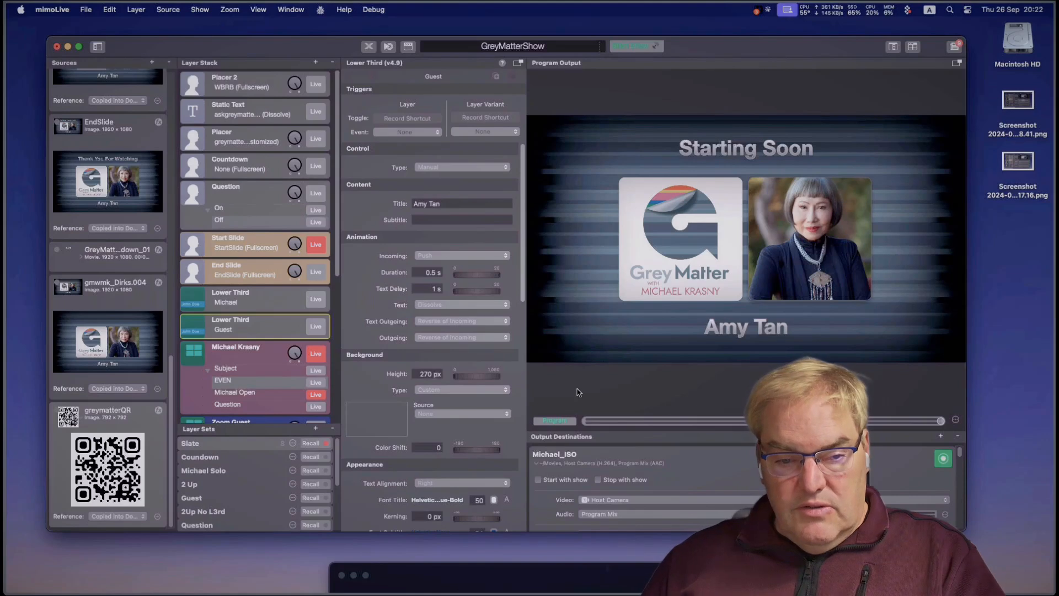
pyautogui.click(312, 458)
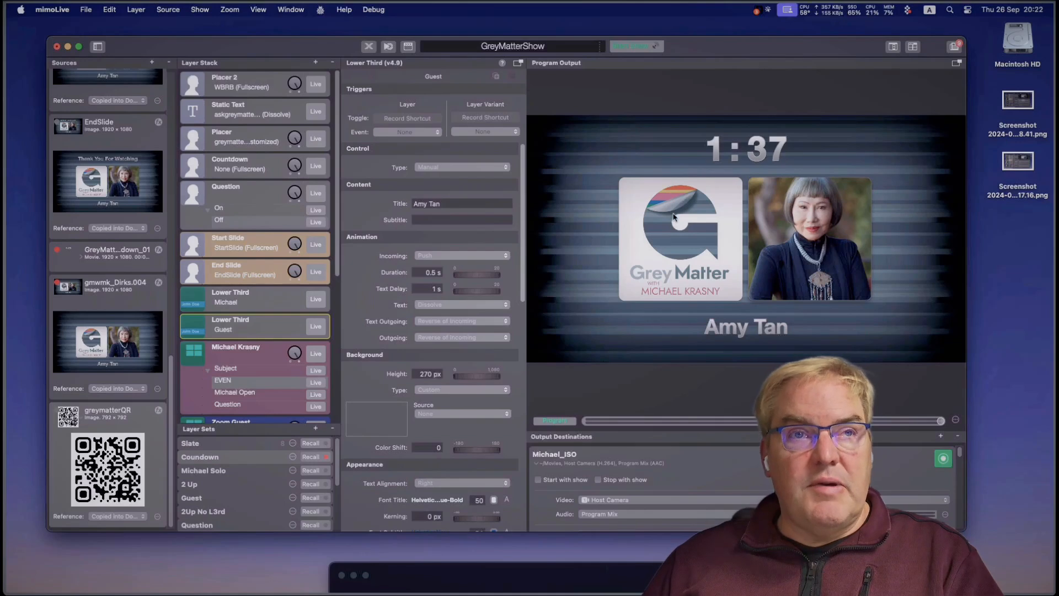
pyautogui.click(310, 470)
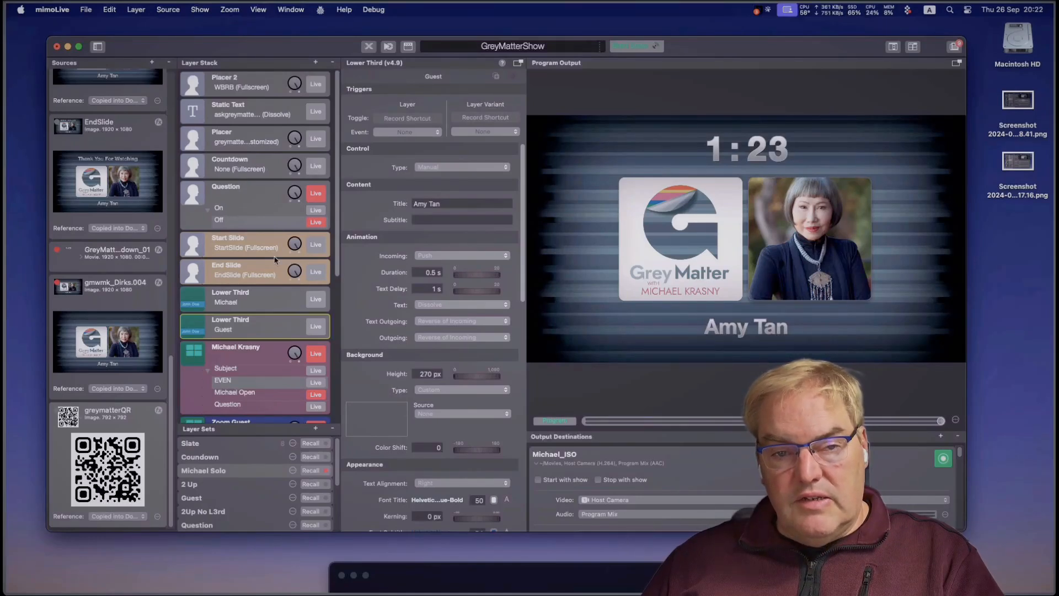
# Step: Inspect the Michael Open variant of the Zoom Guest layer and its video source choices, keeping Host via Zoom
pyautogui.scroll(-6, 275, 260)
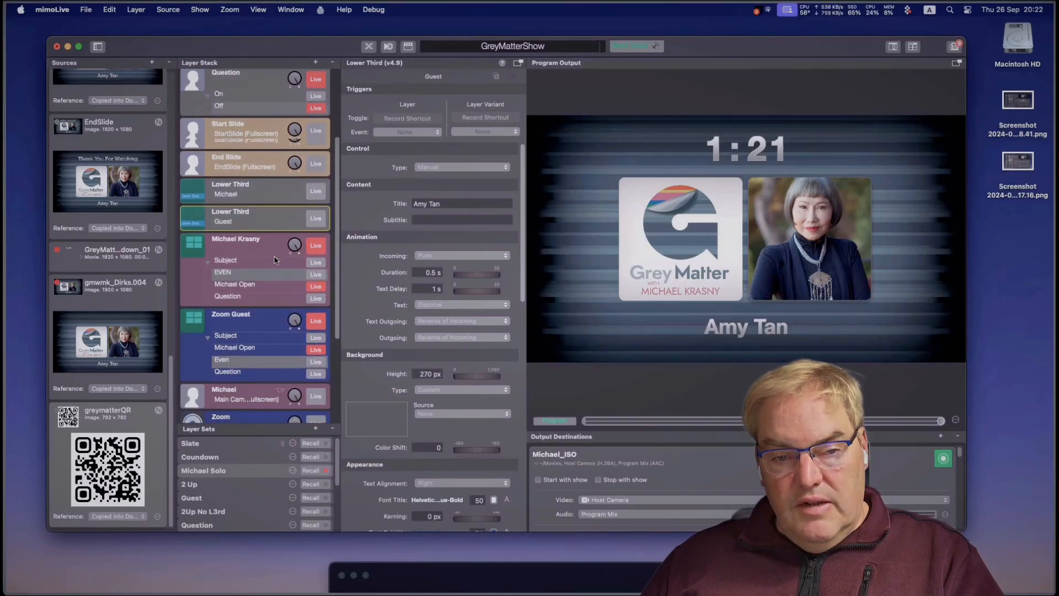
pyautogui.scroll(-3, 274, 259)
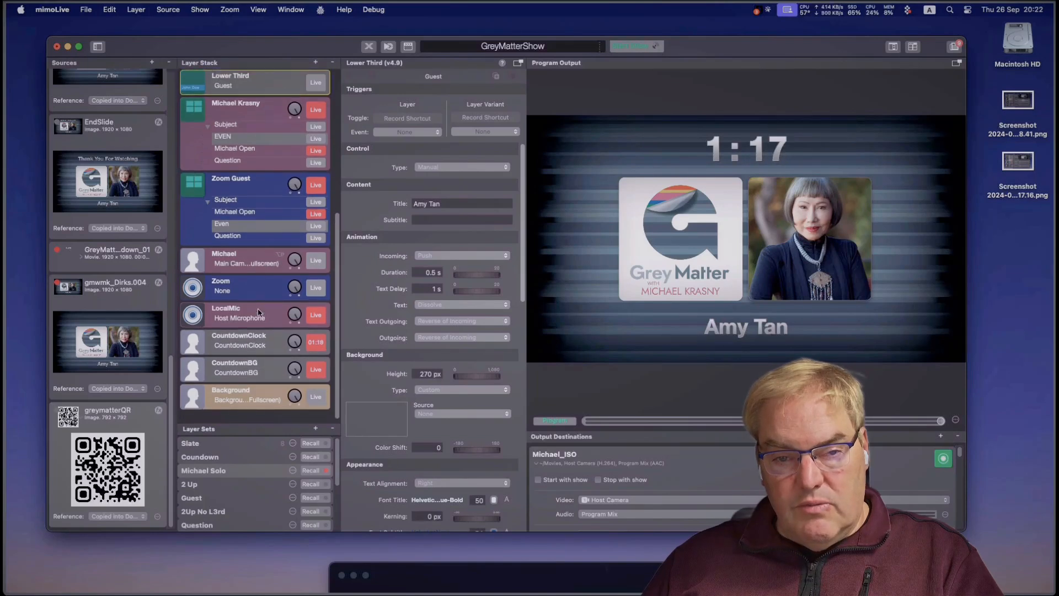
pyautogui.scroll(2, 260, 300)
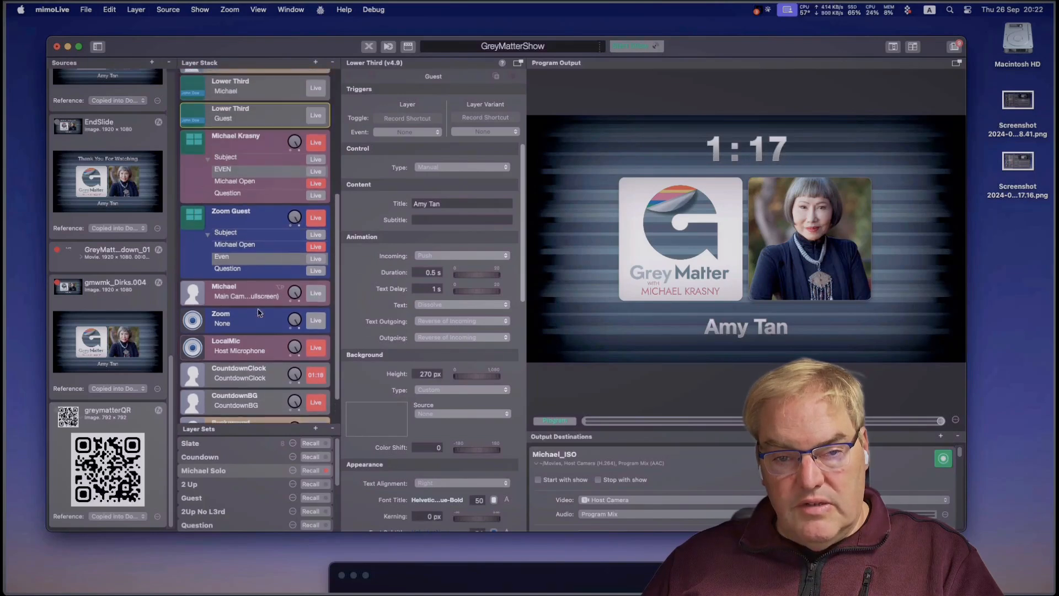
pyautogui.click(294, 254)
pyautogui.click(281, 249)
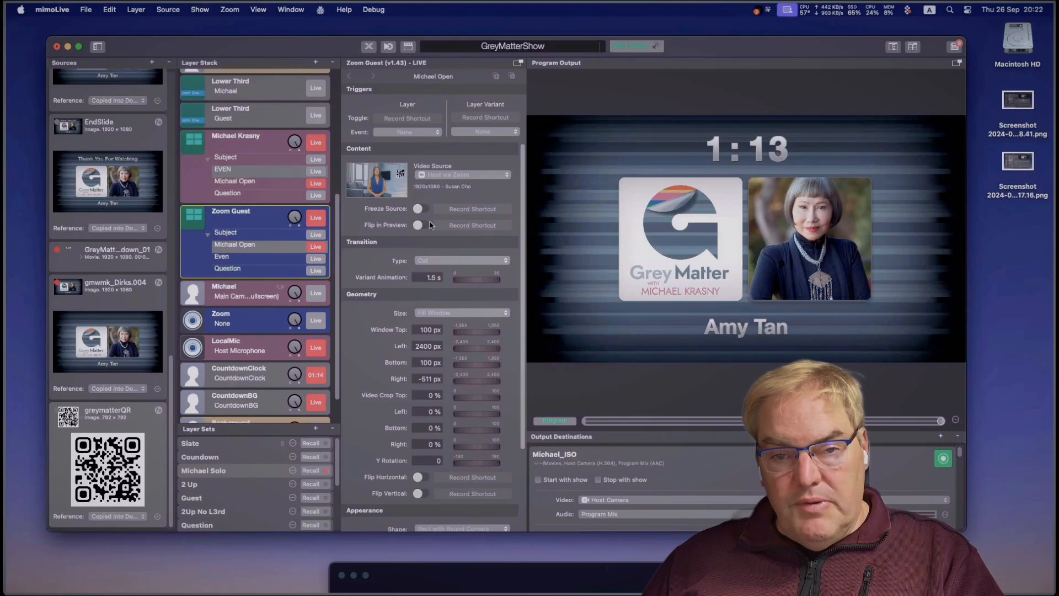
pyautogui.click(470, 175)
pyautogui.click(471, 174)
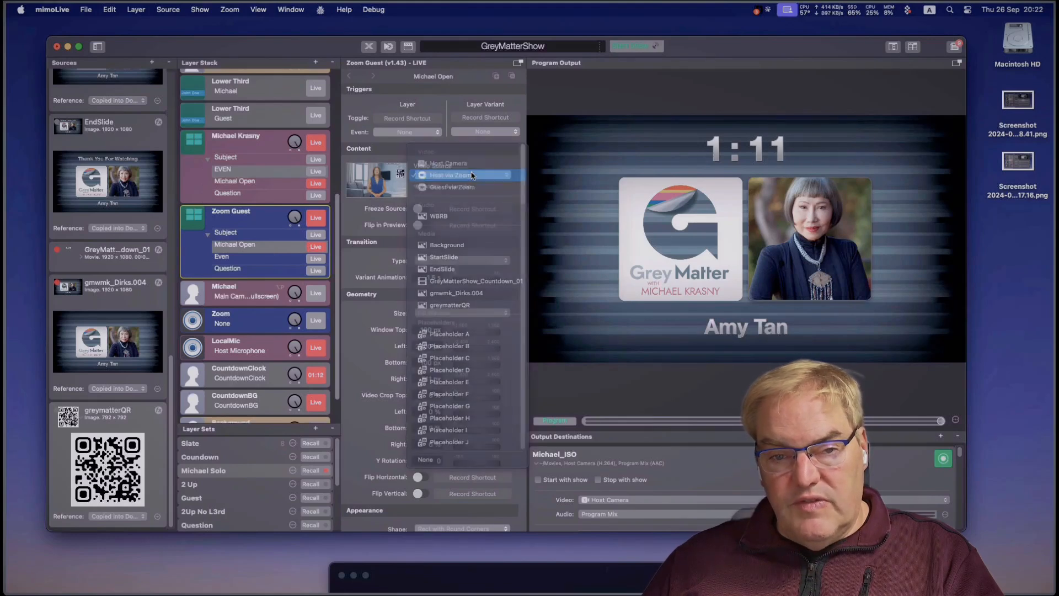
# Step: Open the Michael Open variant of the Michael Krasny layer to check its video source and geometry
pyautogui.scroll(5, 317, 221)
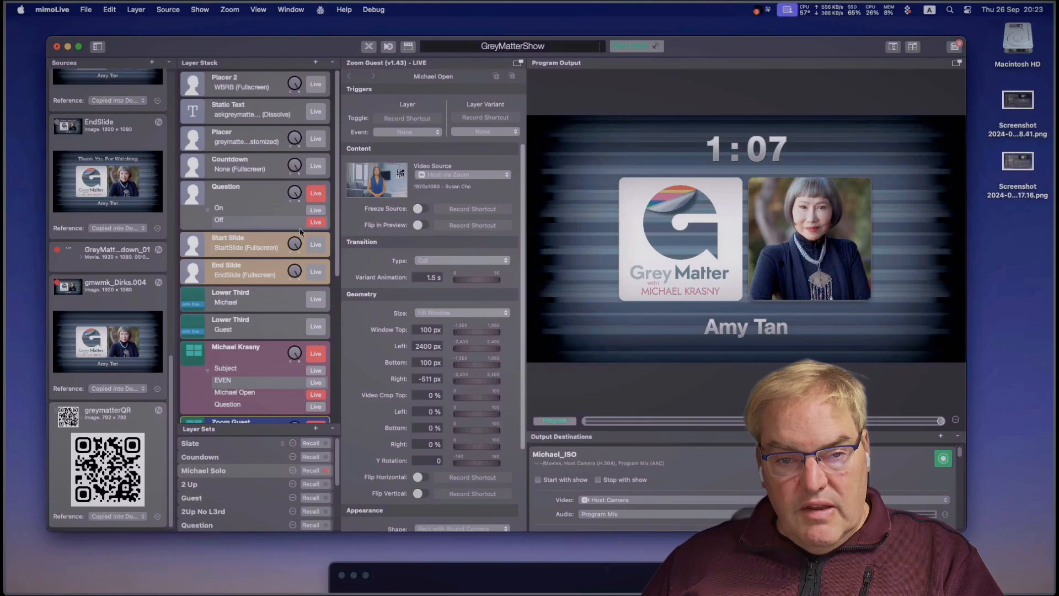
pyautogui.scroll(-2, 306, 234)
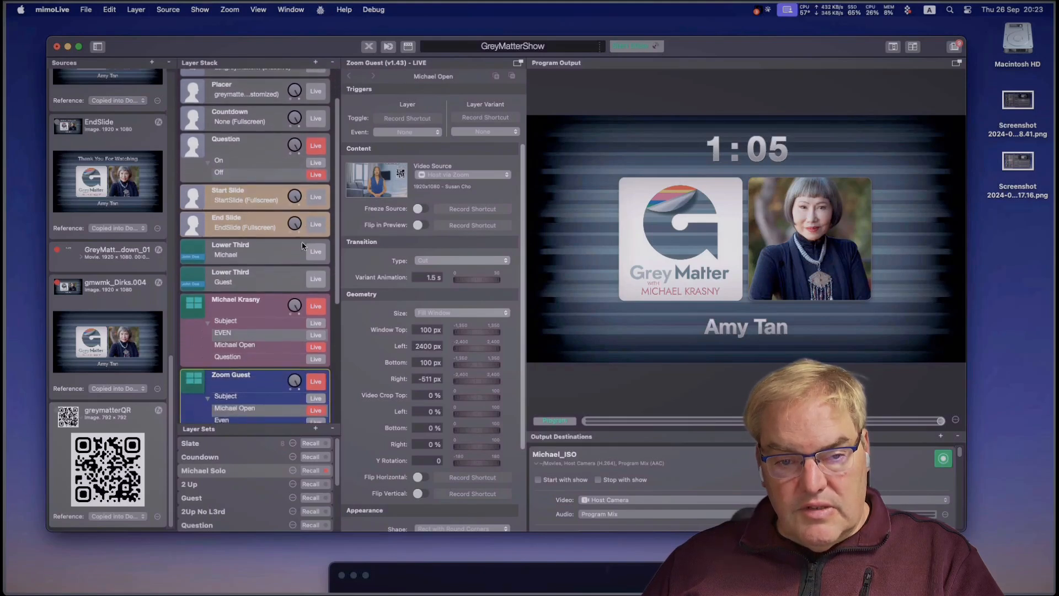
pyautogui.click(265, 348)
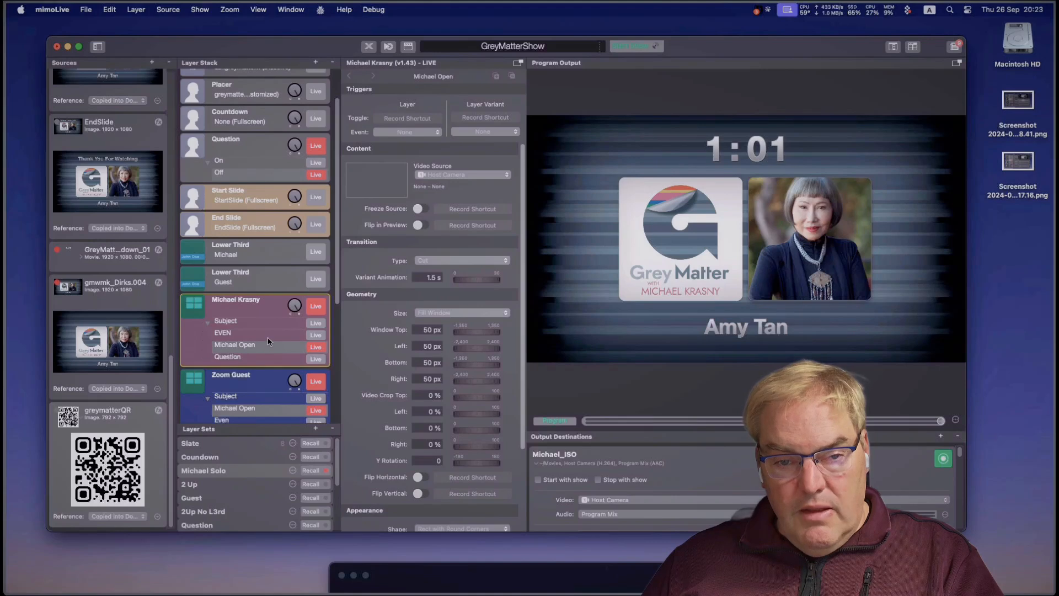
# Step: Take the CountdownClock and CountdownBG layers near the end of the layer stack off air
pyautogui.scroll(-6, 268, 341)
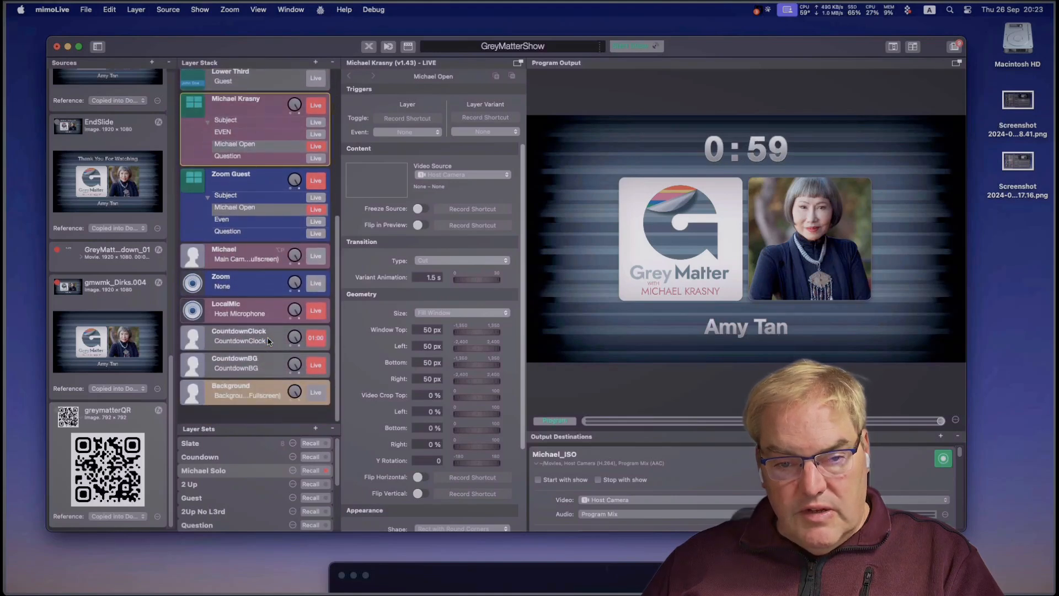
pyautogui.scroll(6, 268, 341)
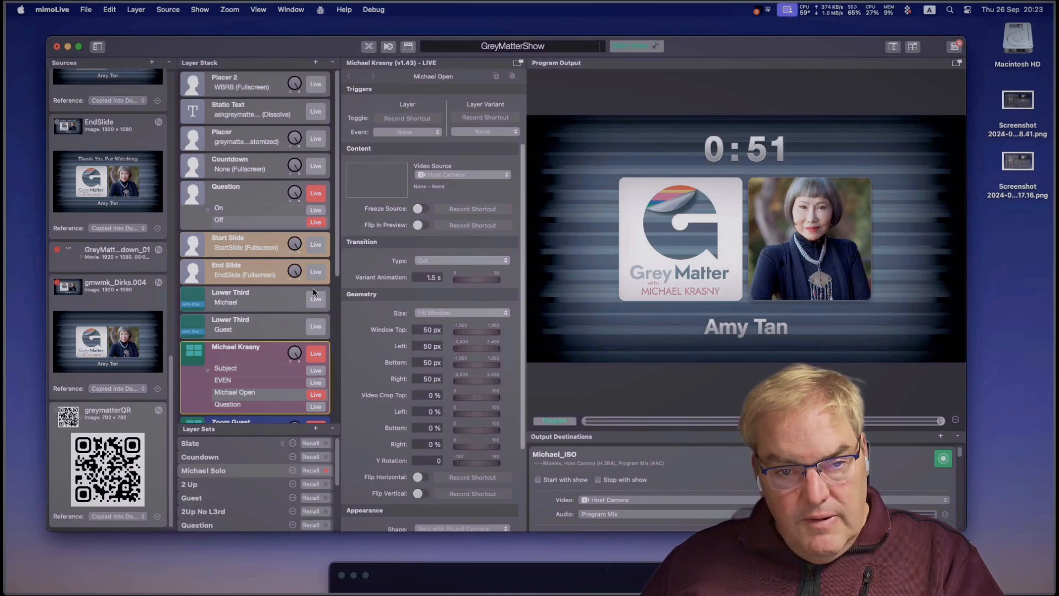
pyautogui.scroll(-3, 315, 244)
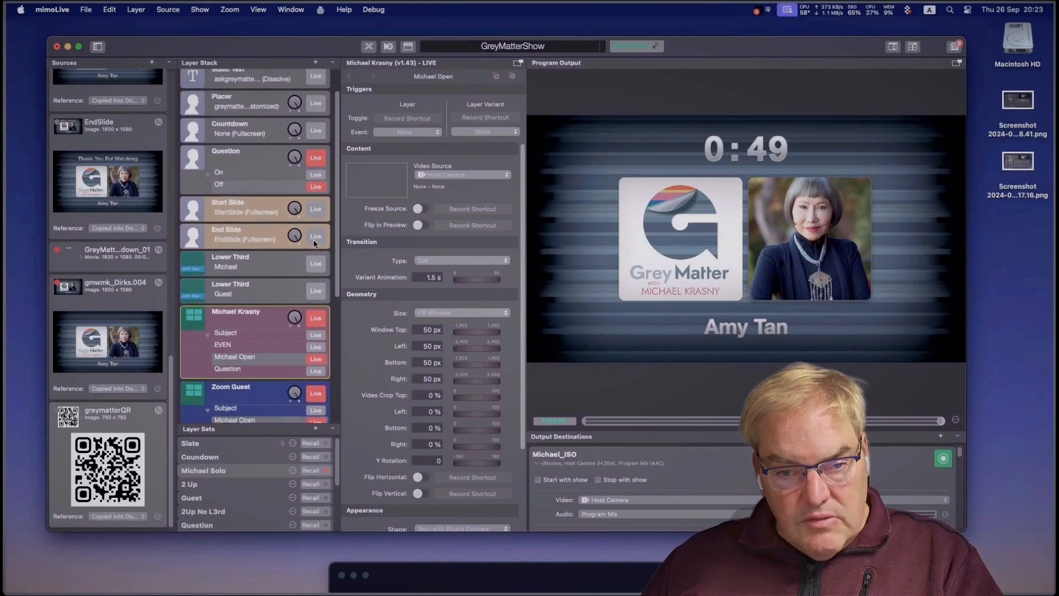
pyautogui.scroll(-5, 314, 242)
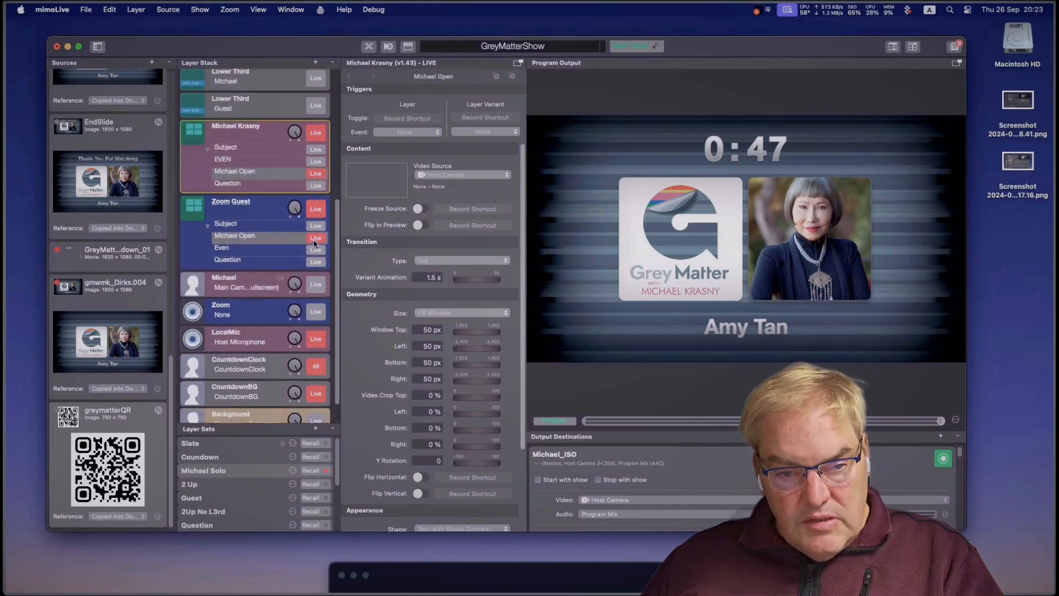
pyautogui.scroll(-1, 313, 239)
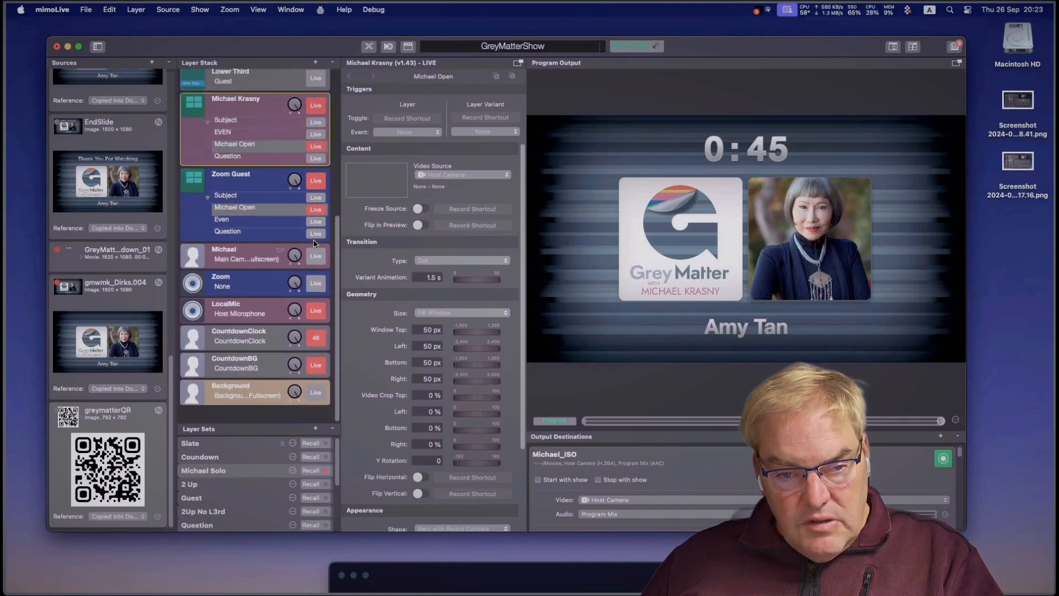
pyautogui.click(316, 337)
pyautogui.click(315, 366)
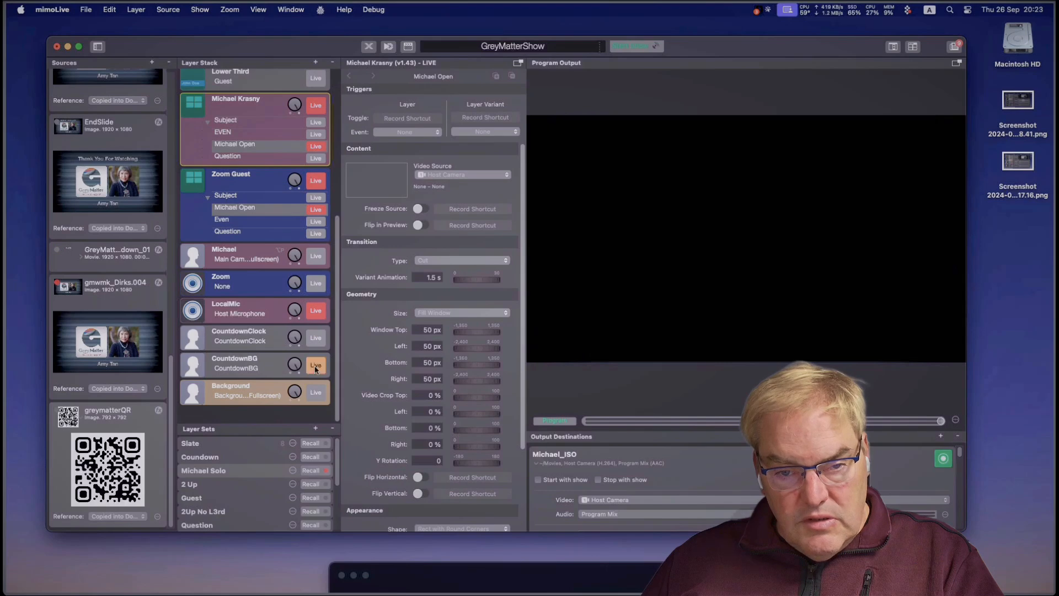
# Step: Look through the layers above the host layer and inspect the settings of the Question layer's Off variant
pyautogui.scroll(10, 274, 343)
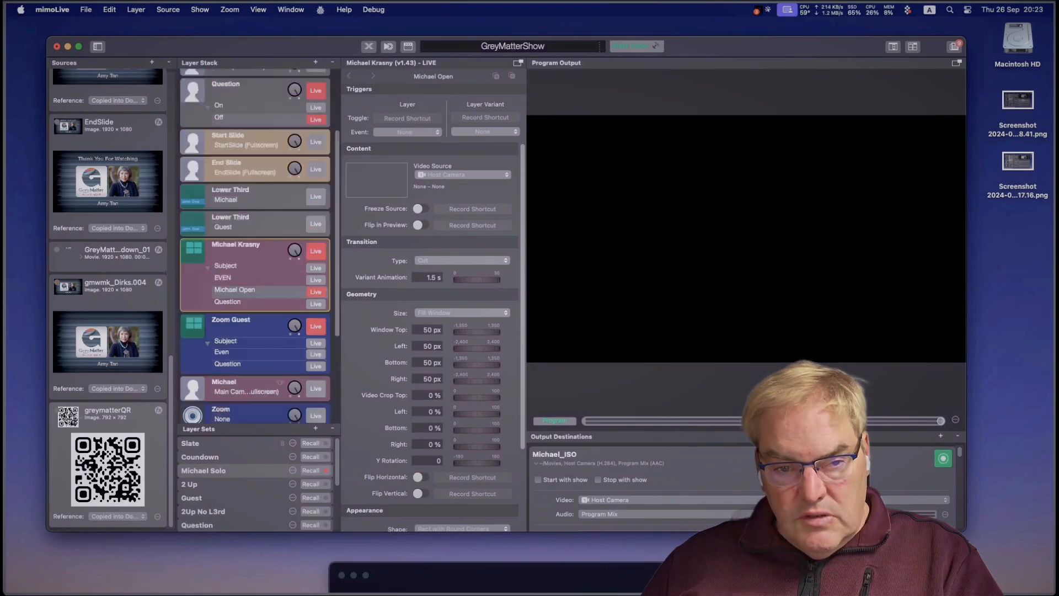
pyautogui.scroll(-3, 275, 343)
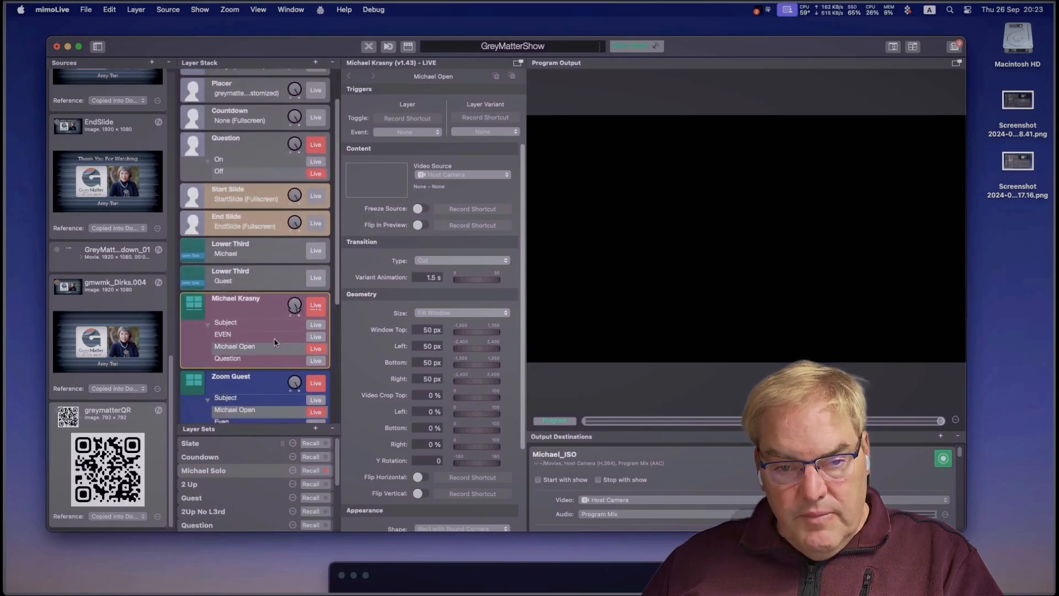
pyautogui.scroll(-2, 275, 343)
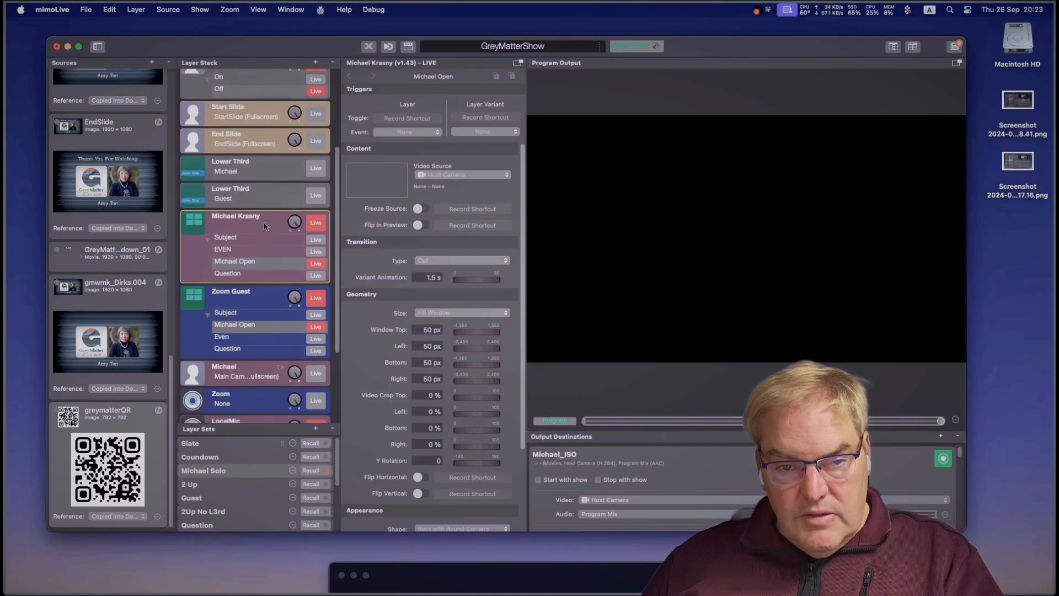
pyautogui.scroll(5, 263, 226)
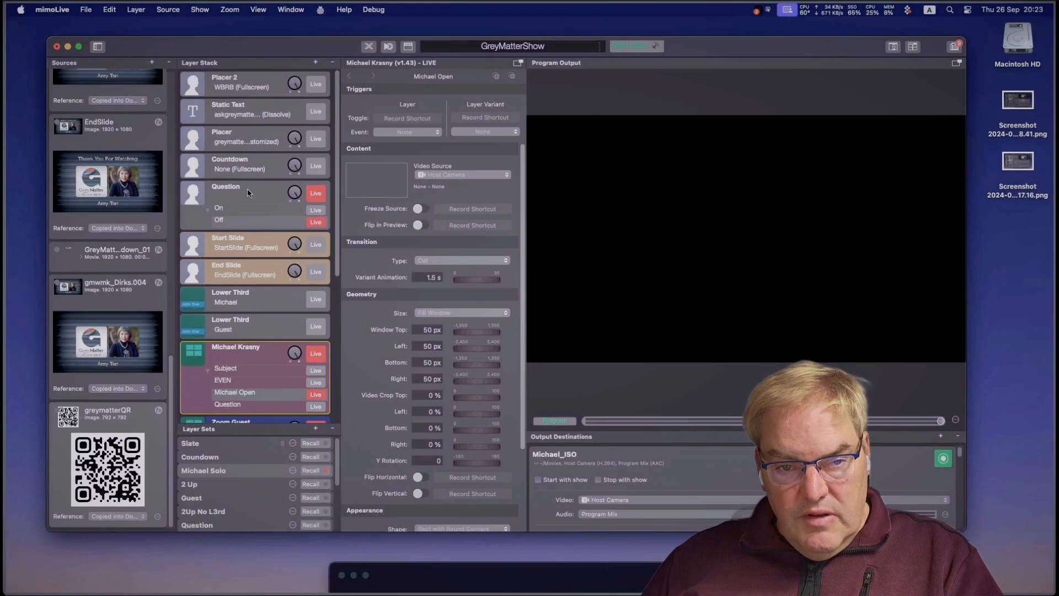
pyautogui.click(247, 192)
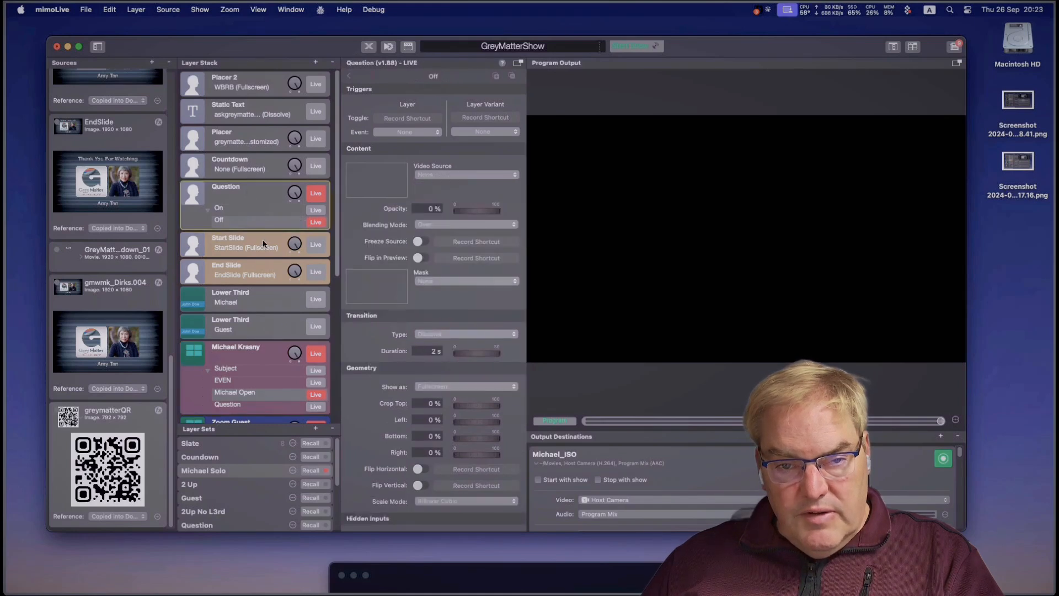
# Step: Set the video source of the Michael Krasny layer's Michael Open variant to Host via Zoom
pyautogui.scroll(-3, 257, 255)
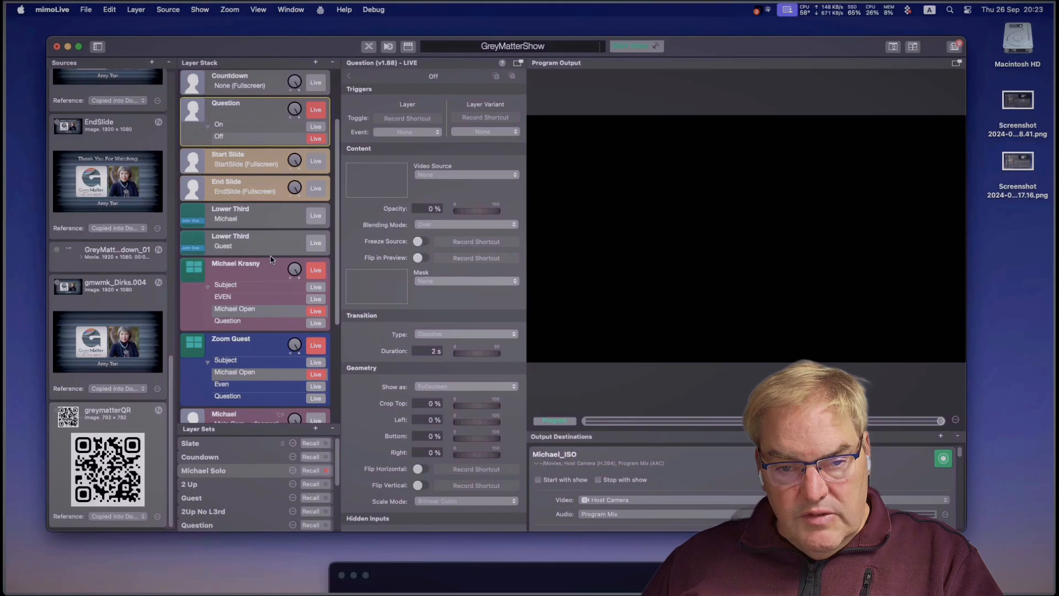
pyautogui.click(276, 268)
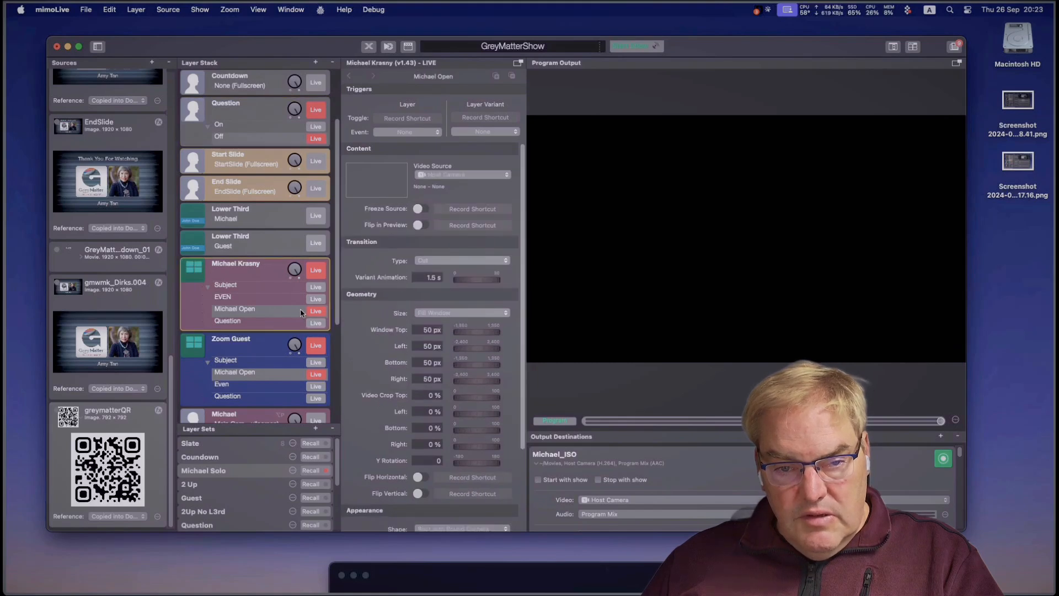
pyautogui.click(456, 174)
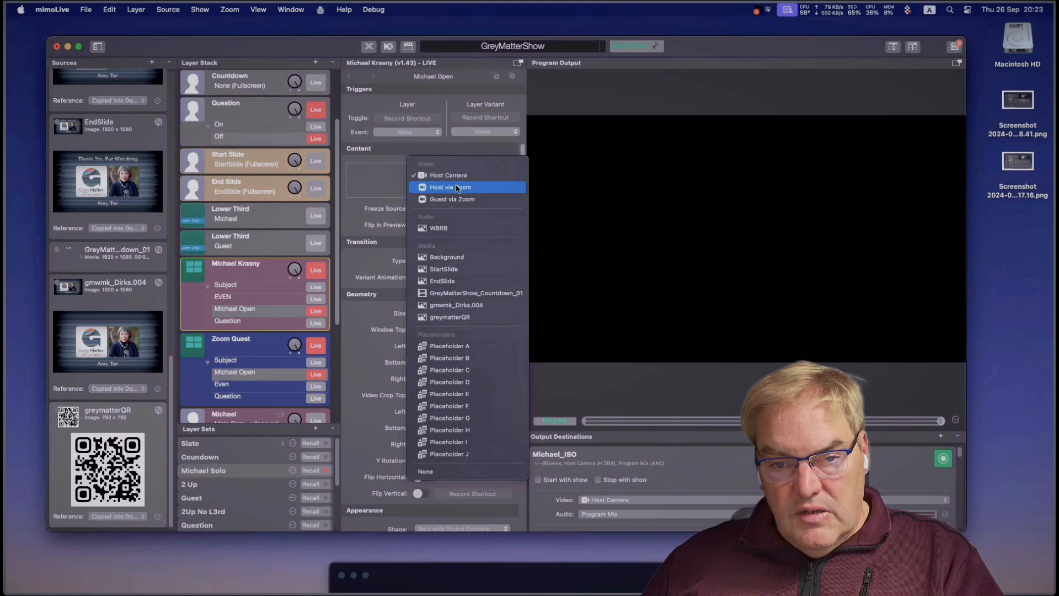
pyautogui.click(457, 189)
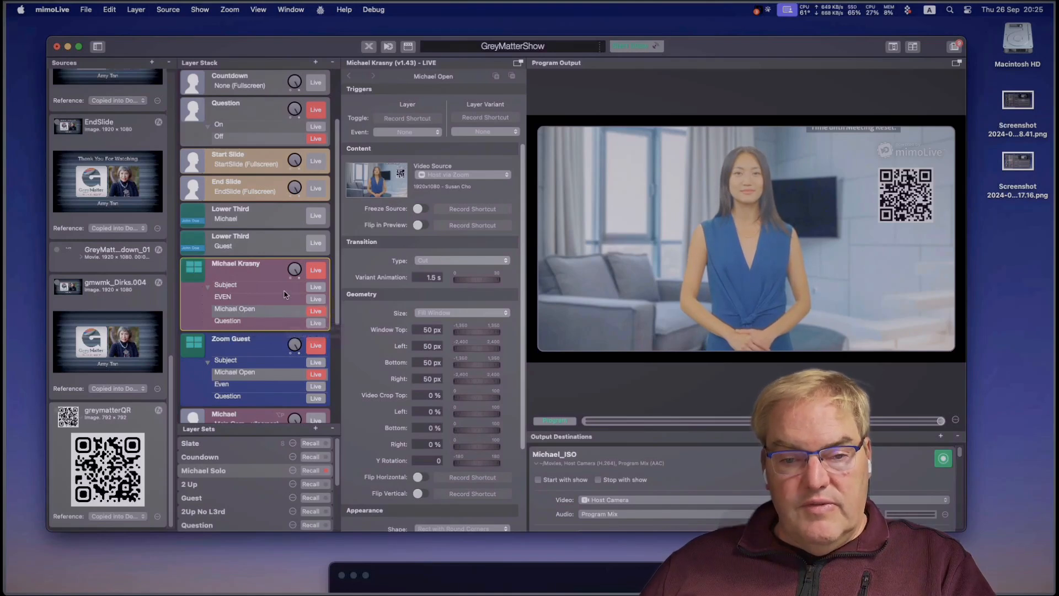
# Step: Rename the Michael Solo layer set to Host Solo
pyautogui.scroll(3, 279, 290)
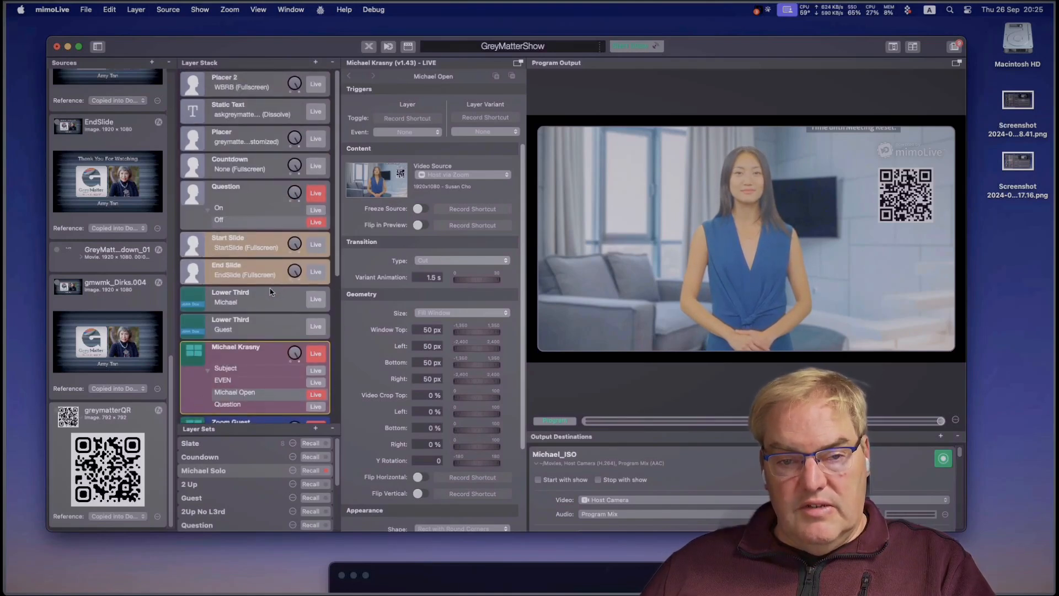
pyautogui.scroll(-9, 270, 291)
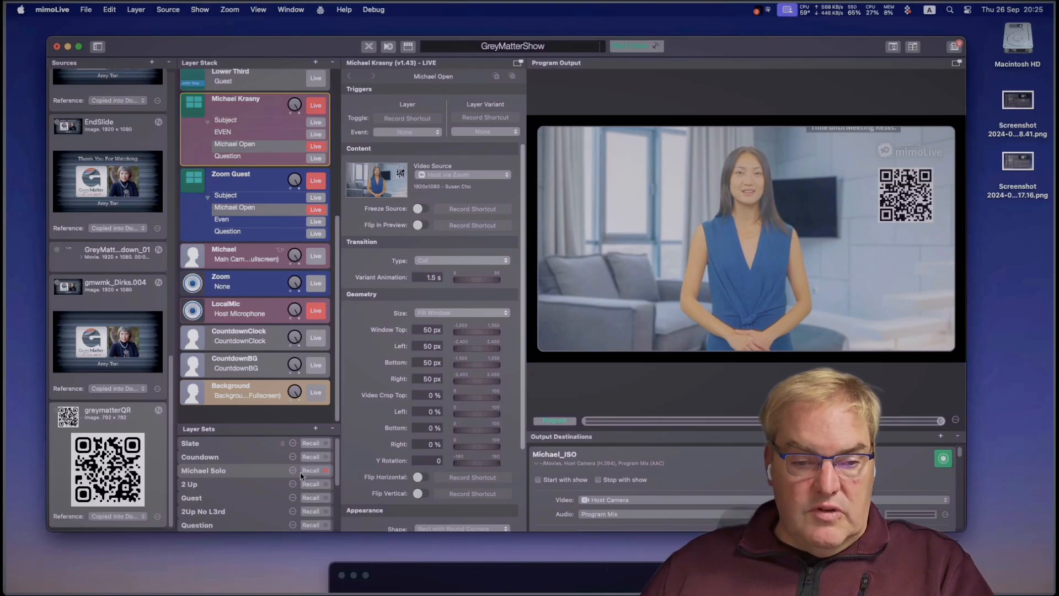
pyautogui.doubleClick(198, 470)
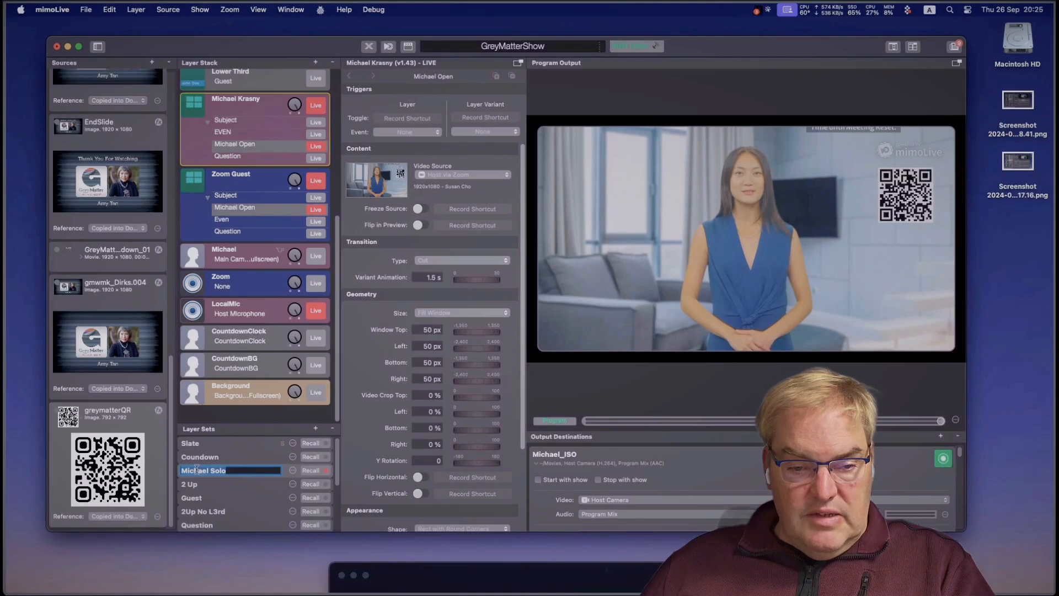
pyautogui.doubleClick(196, 470)
pyautogui.write('Host')
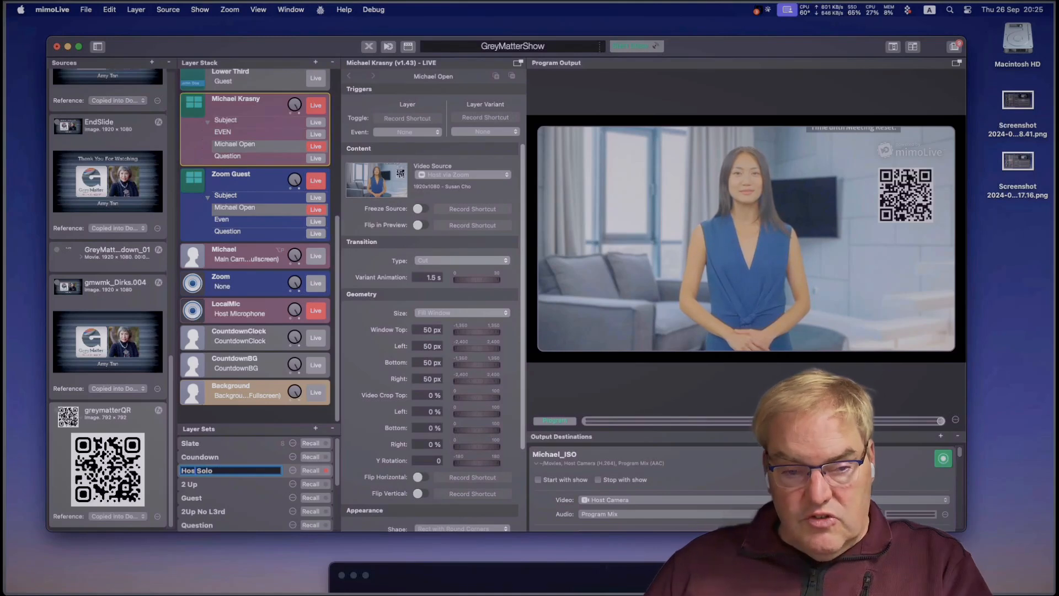
pyautogui.click(232, 485)
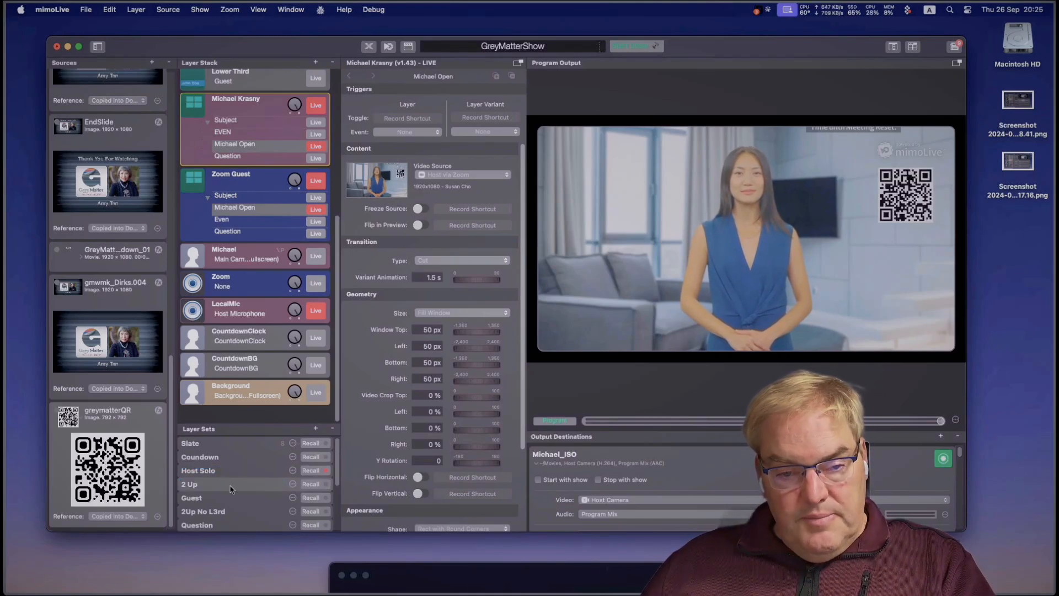
pyautogui.click(248, 471)
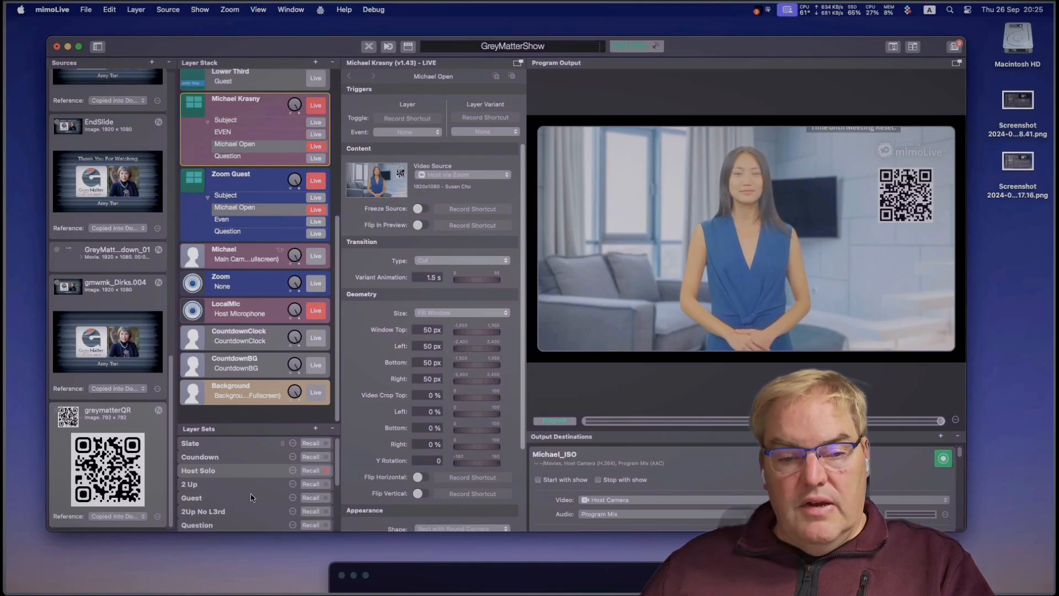
# Step: Recall the 2 Up layer set and set the video source of the Zoom Guest layer's Even variant to Guest via Zoom
pyautogui.click(311, 484)
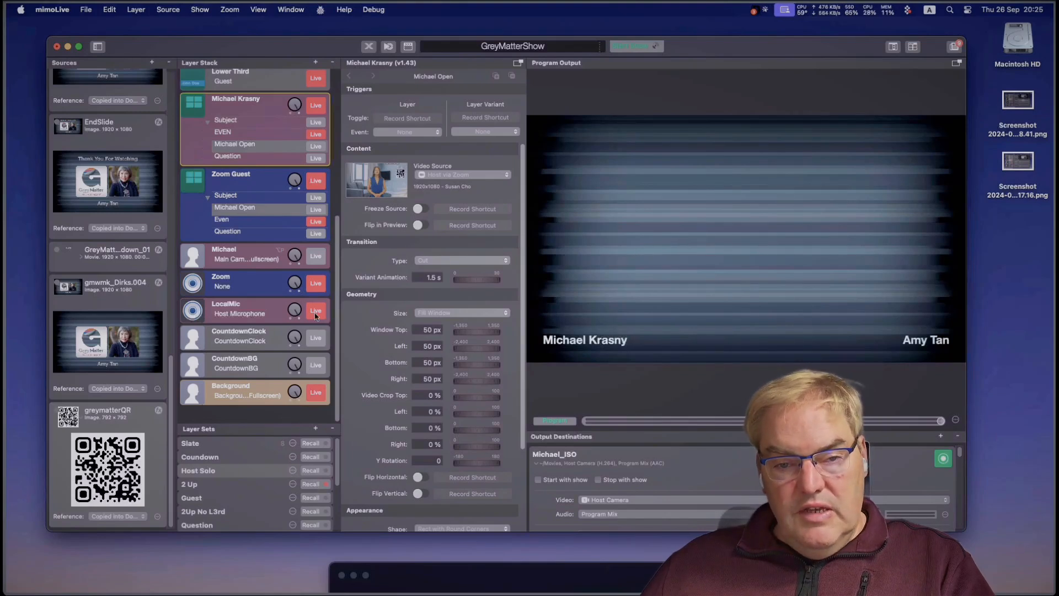
pyautogui.click(259, 221)
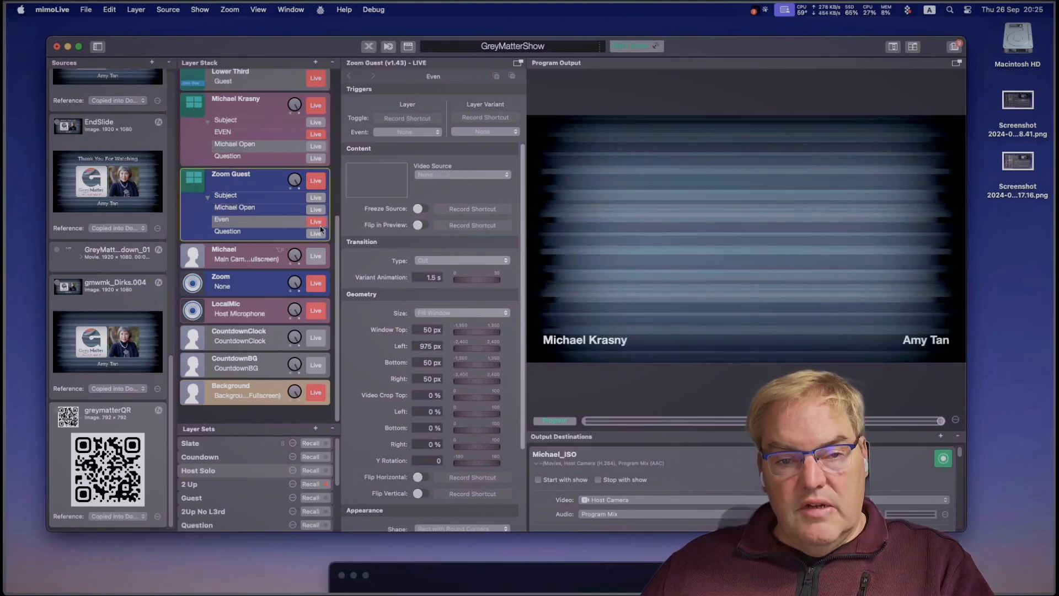
pyautogui.click(472, 175)
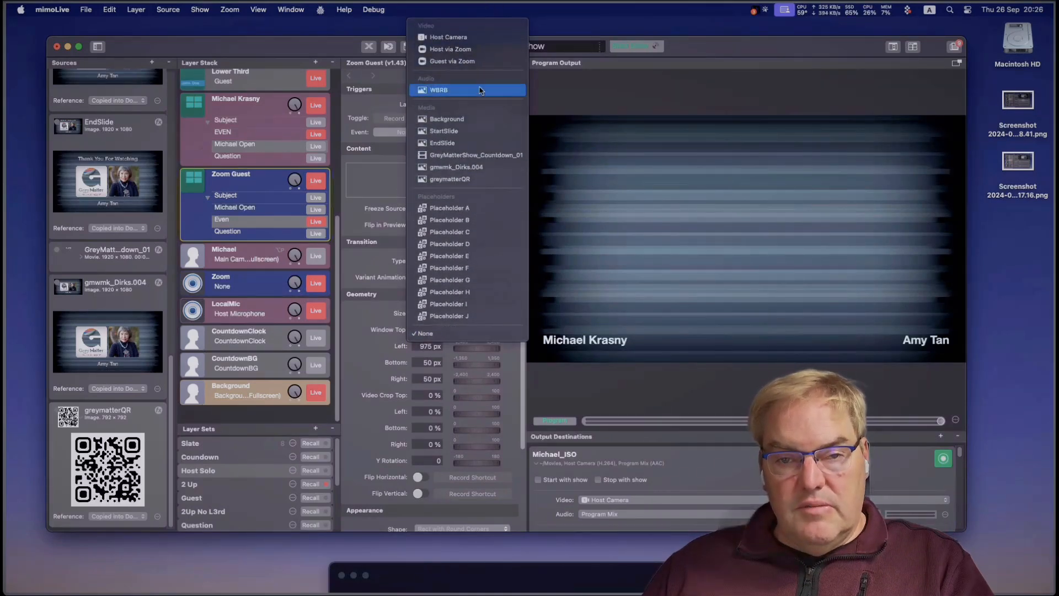
pyautogui.click(482, 59)
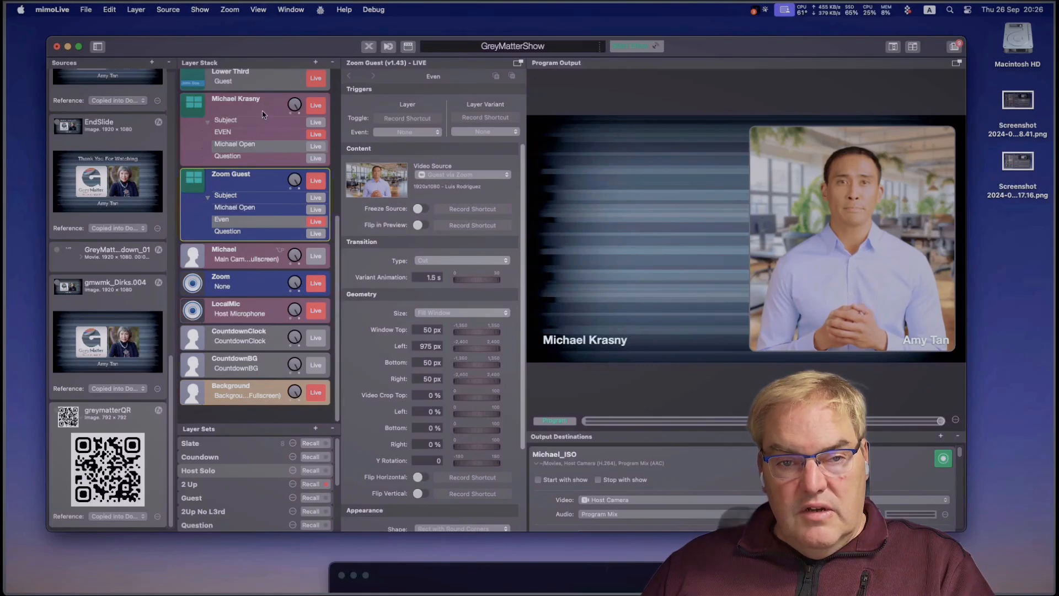
# Step: Set the video source of the Michael Krasny layer's EVEN variant to Host via Zoom
pyautogui.click(269, 148)
pyautogui.click(286, 136)
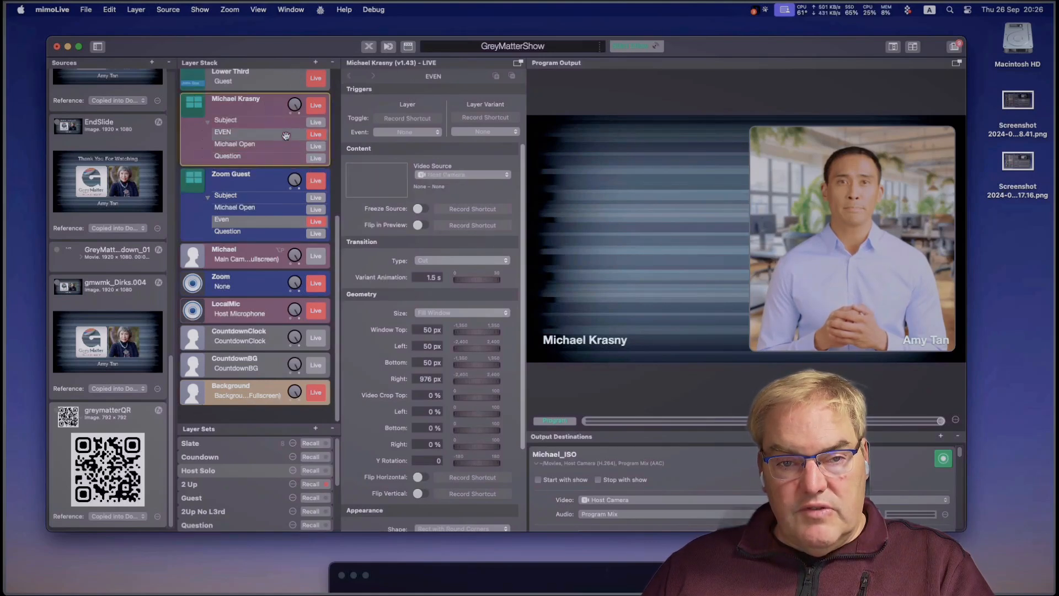
pyautogui.click(461, 175)
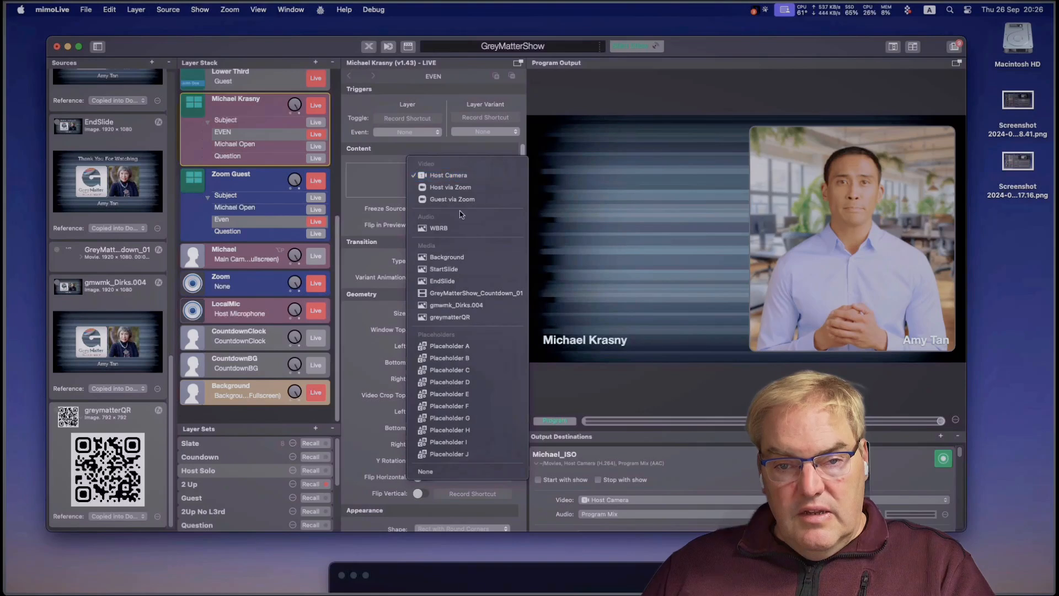
pyautogui.click(462, 188)
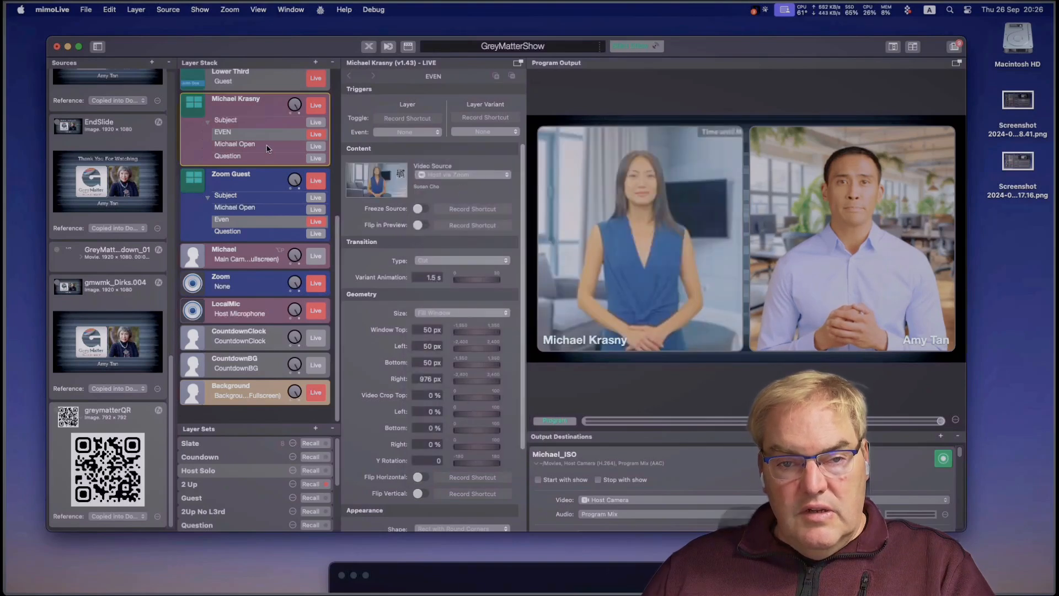
# Step: Assign Host via Zoom as the video source of the Michael Krasny layer's Subject and Question variants
pyautogui.click(265, 119)
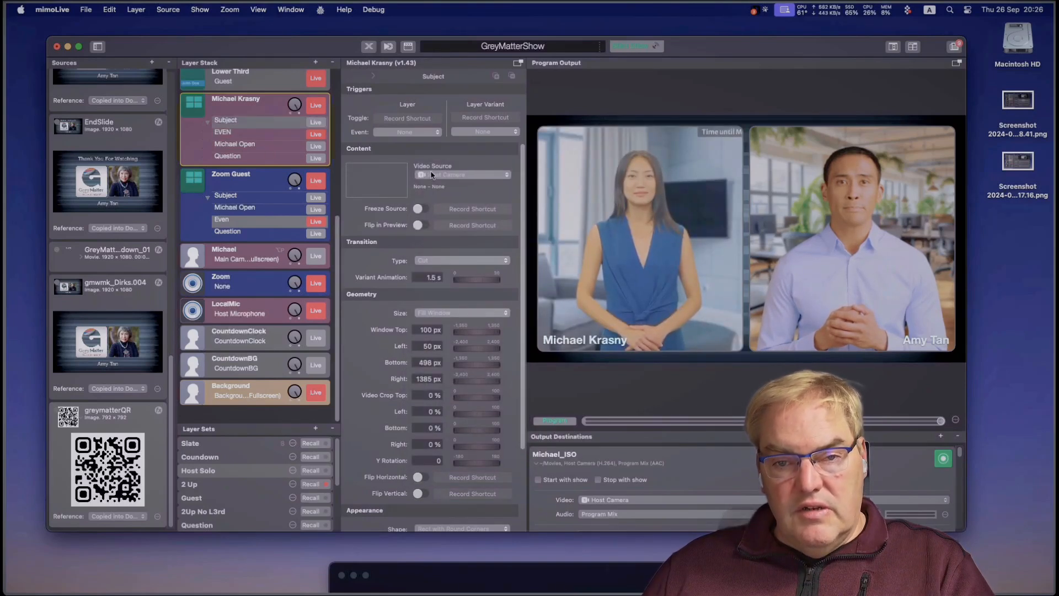
pyautogui.click(431, 176)
pyautogui.click(444, 184)
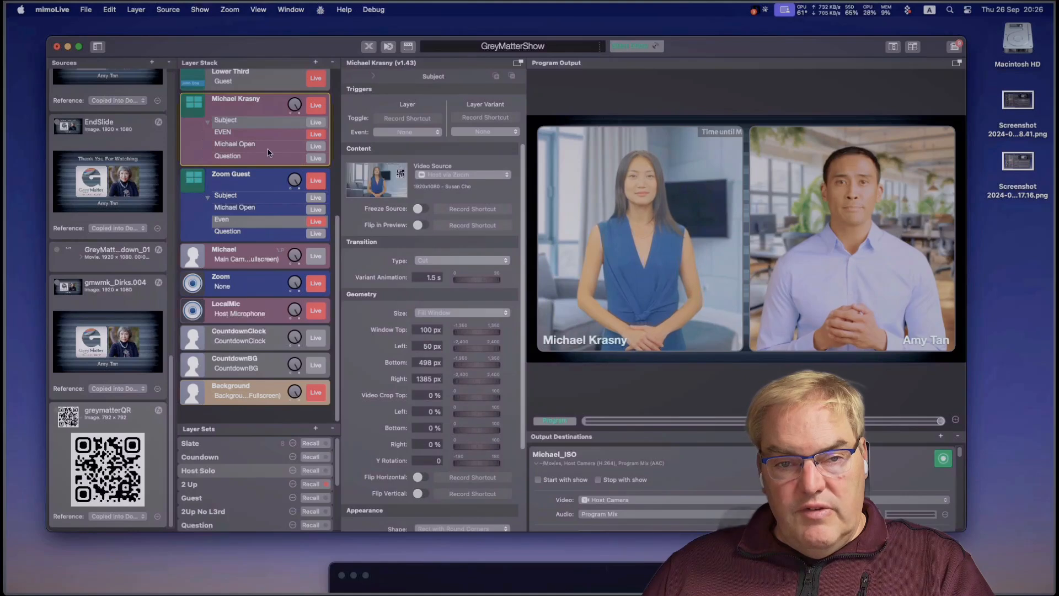
pyautogui.click(271, 159)
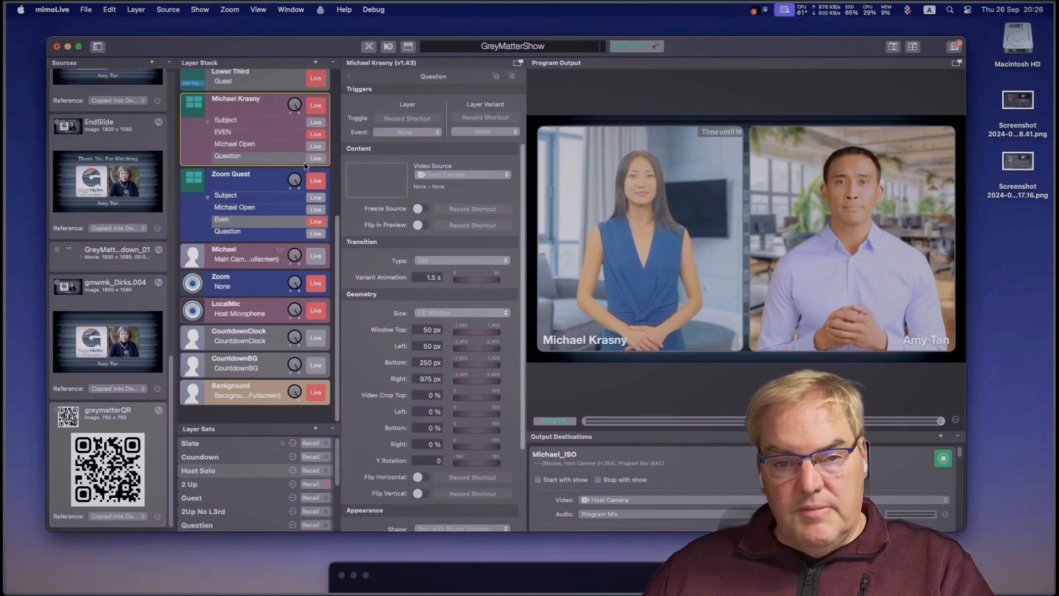
pyautogui.click(448, 175)
pyautogui.click(446, 184)
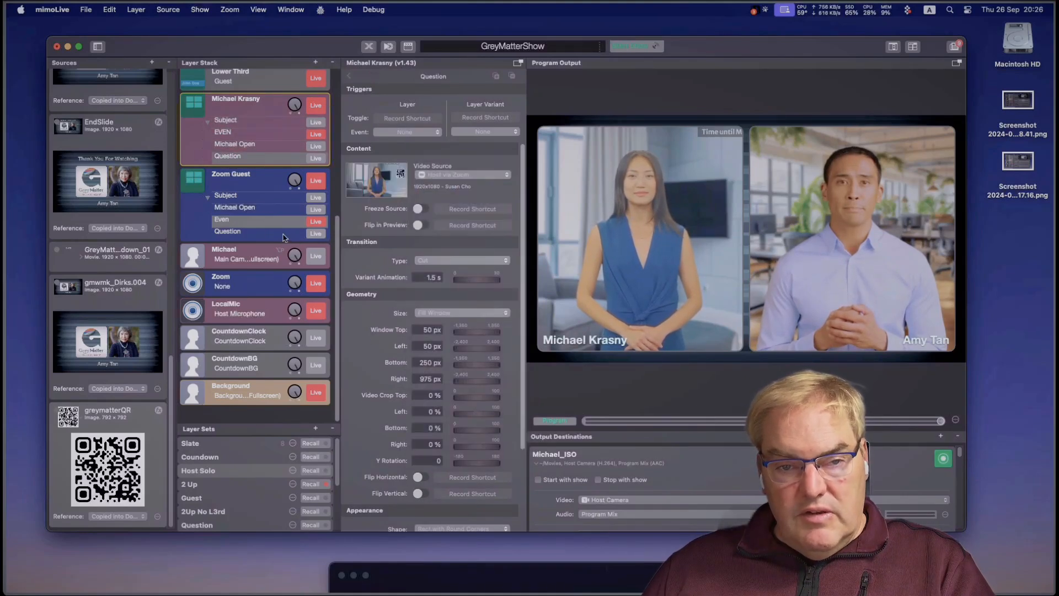
# Step: Assign Guest via Zoom as the video source of the Zoom Guest layer's Subject and Michael Open variants
pyautogui.click(263, 198)
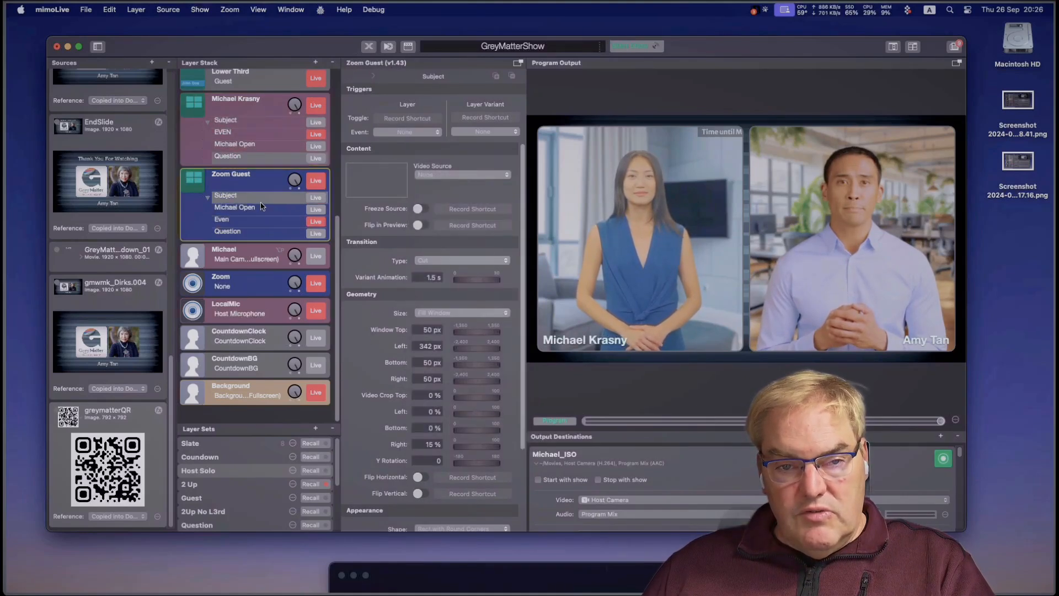
pyautogui.click(469, 181)
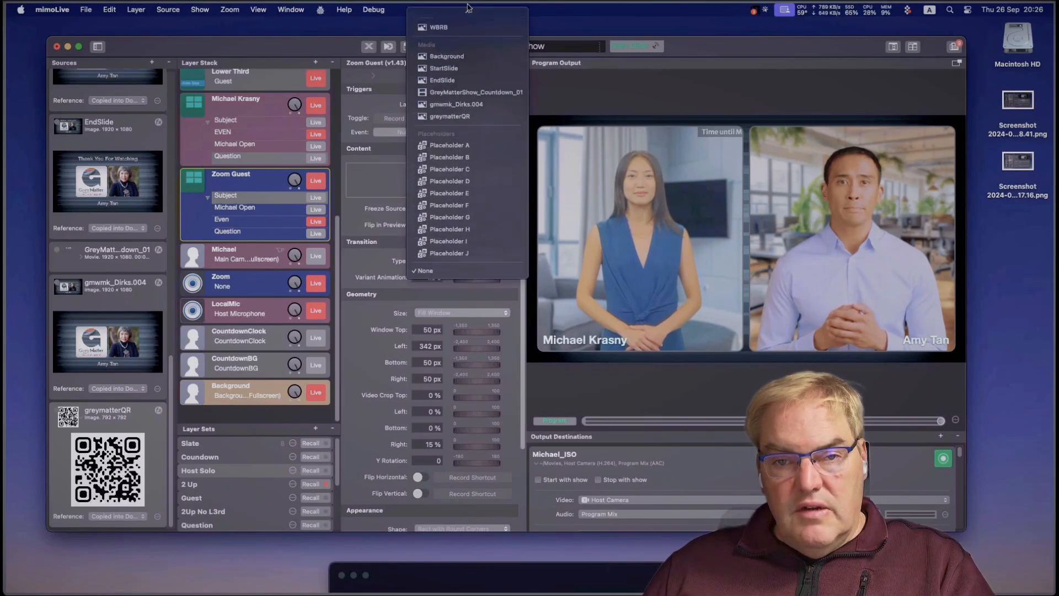
pyautogui.moveTo(467, 8)
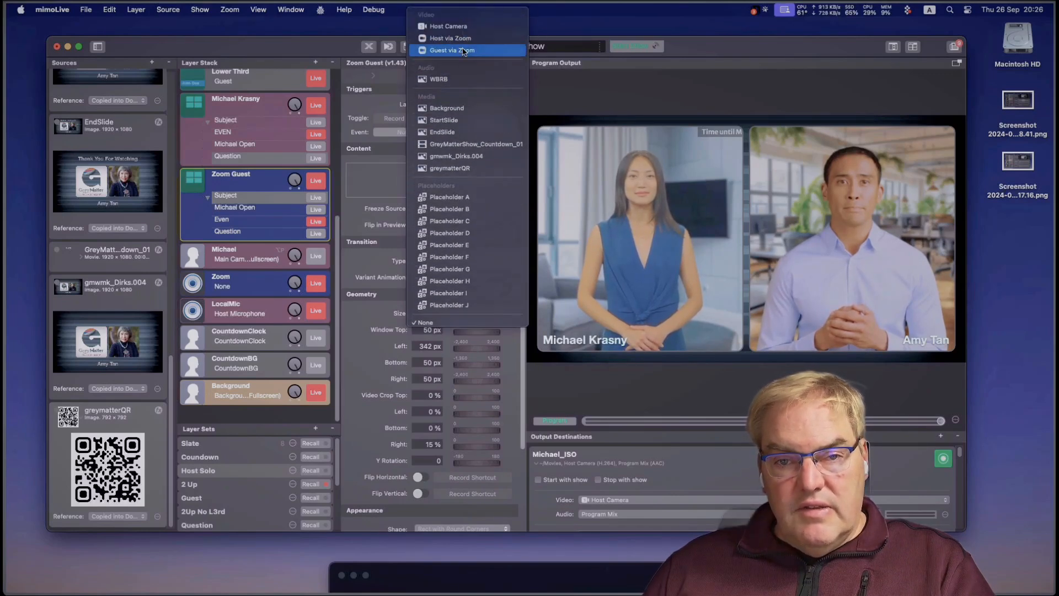
pyautogui.click(464, 50)
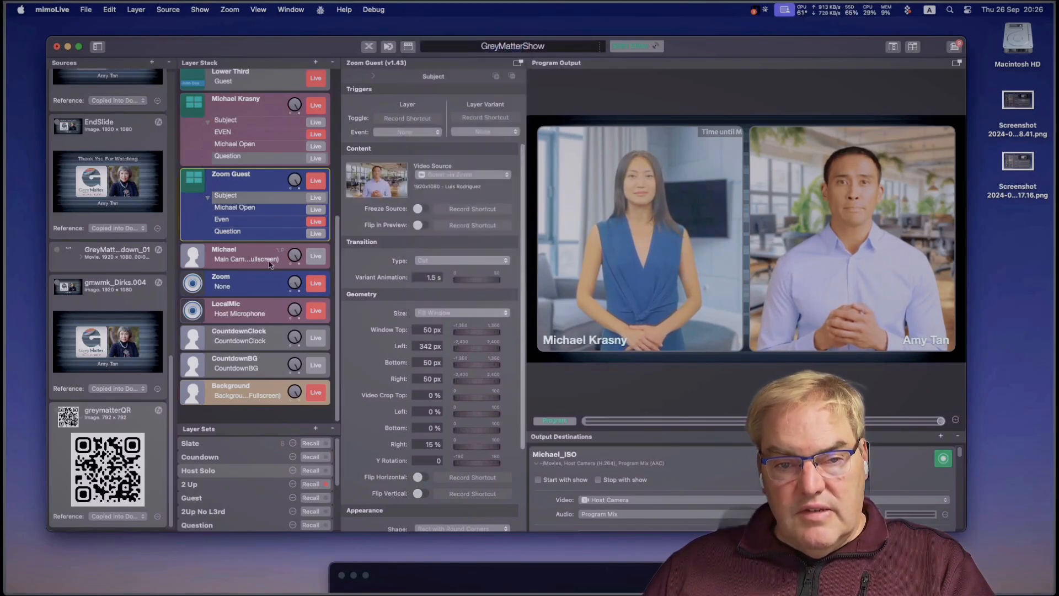
pyautogui.click(282, 212)
pyautogui.click(450, 174)
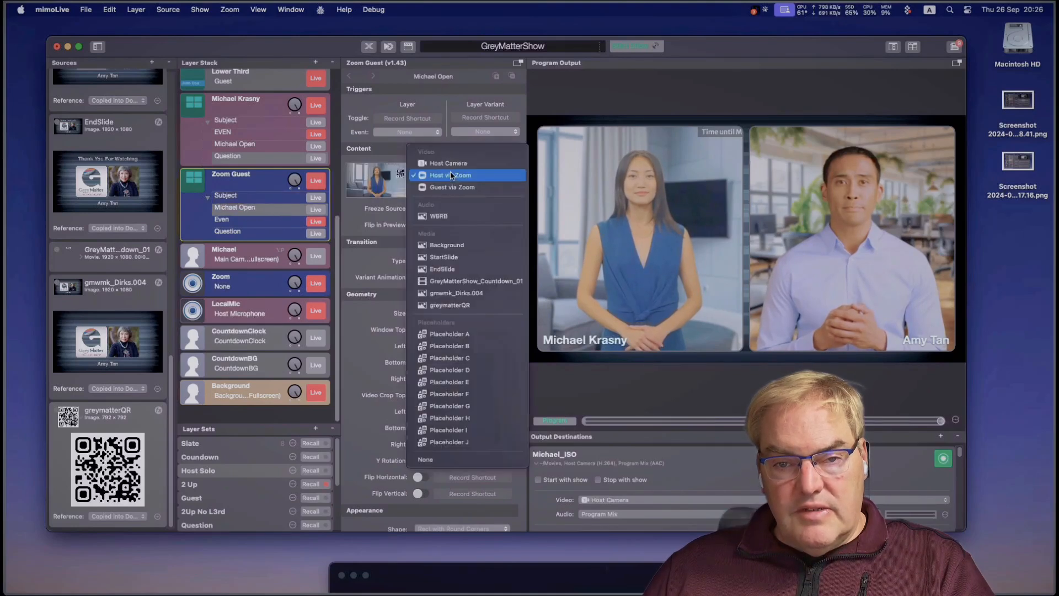
pyautogui.click(451, 187)
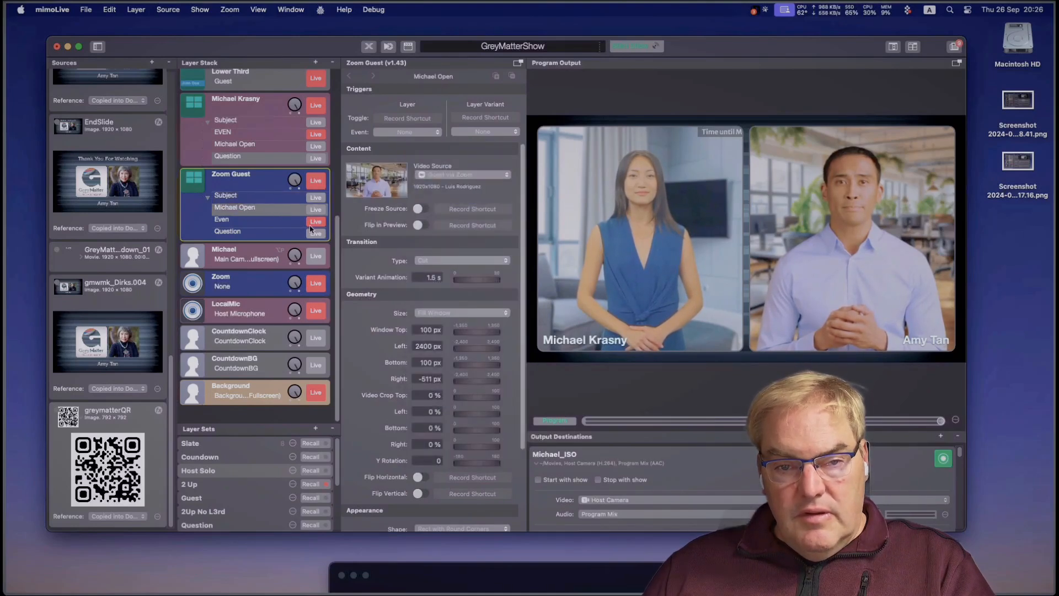
# Step: Keep Guest via Zoom on the Zoom Guest layer's Even variant and set its Question variant to the same source
pyautogui.click(302, 220)
pyautogui.click(445, 176)
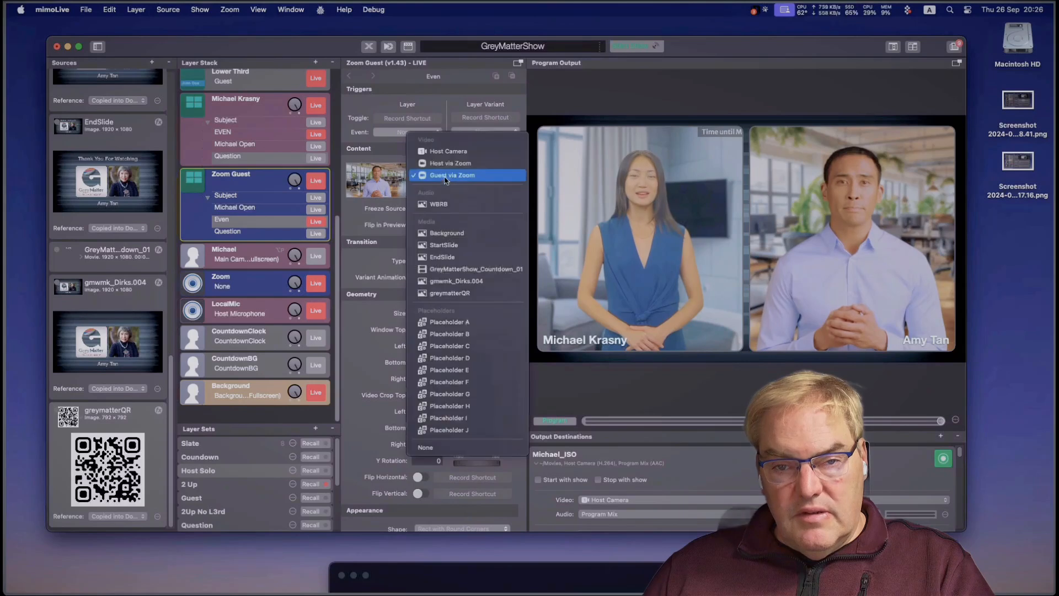
pyautogui.click(447, 177)
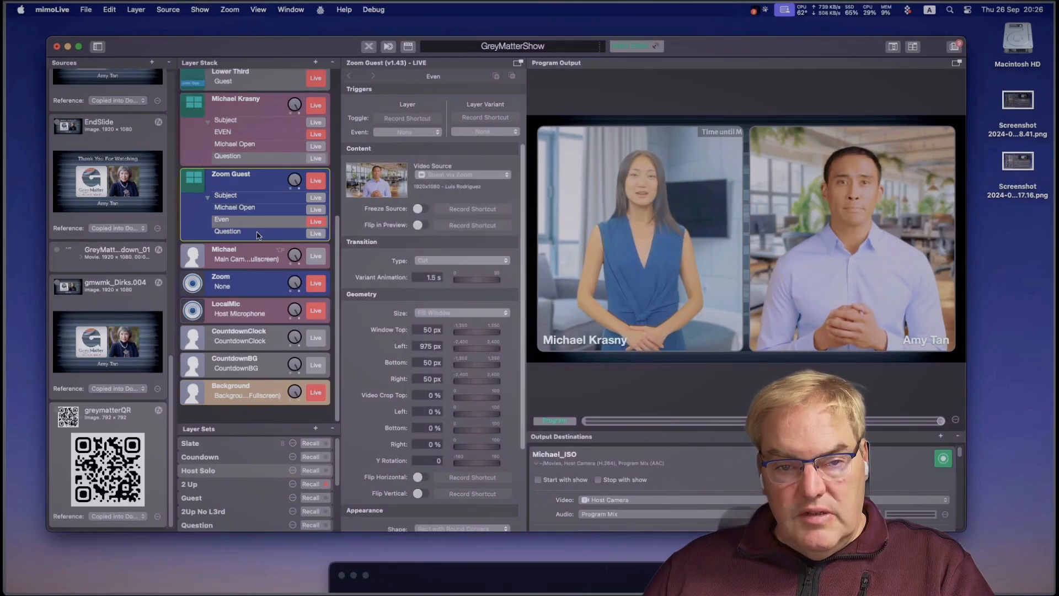
pyautogui.click(307, 233)
pyautogui.click(445, 176)
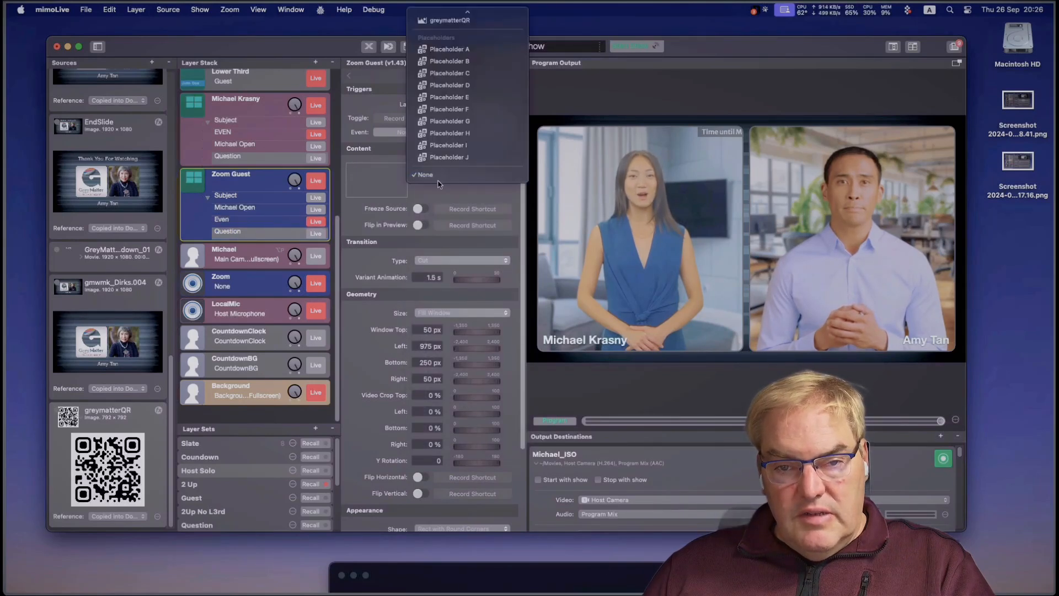
pyautogui.scroll(5, 441, 21)
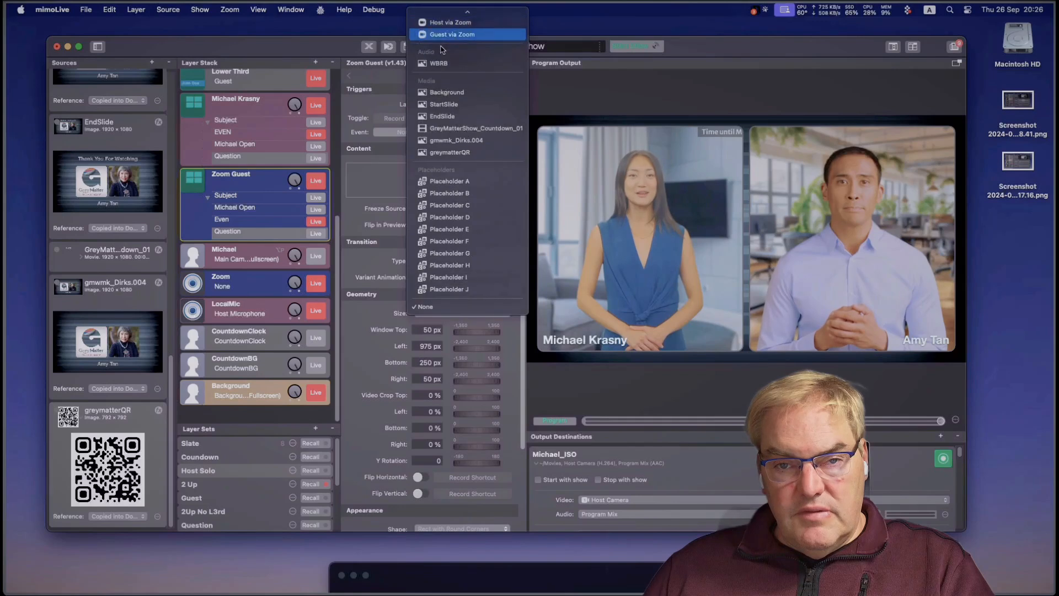
pyautogui.click(446, 37)
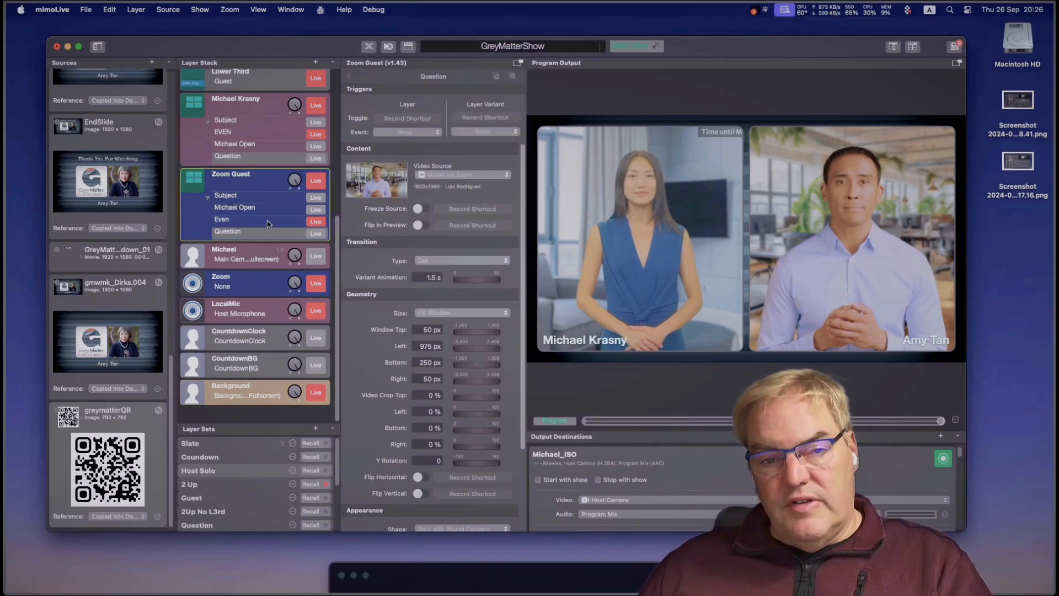
# Step: Take the Zoom Guest layer off air and check the Michael Krasny layer's Subject, EVEN, Michael Open and Question variants live one by one
pyautogui.scroll(2, 267, 223)
pyautogui.scroll(-2, 268, 223)
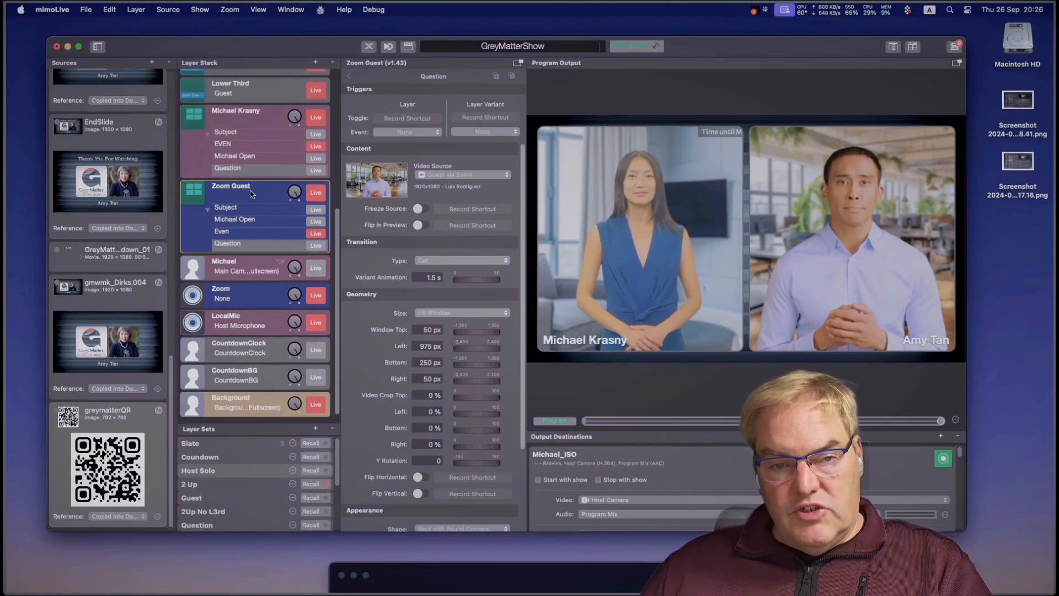
pyautogui.click(262, 113)
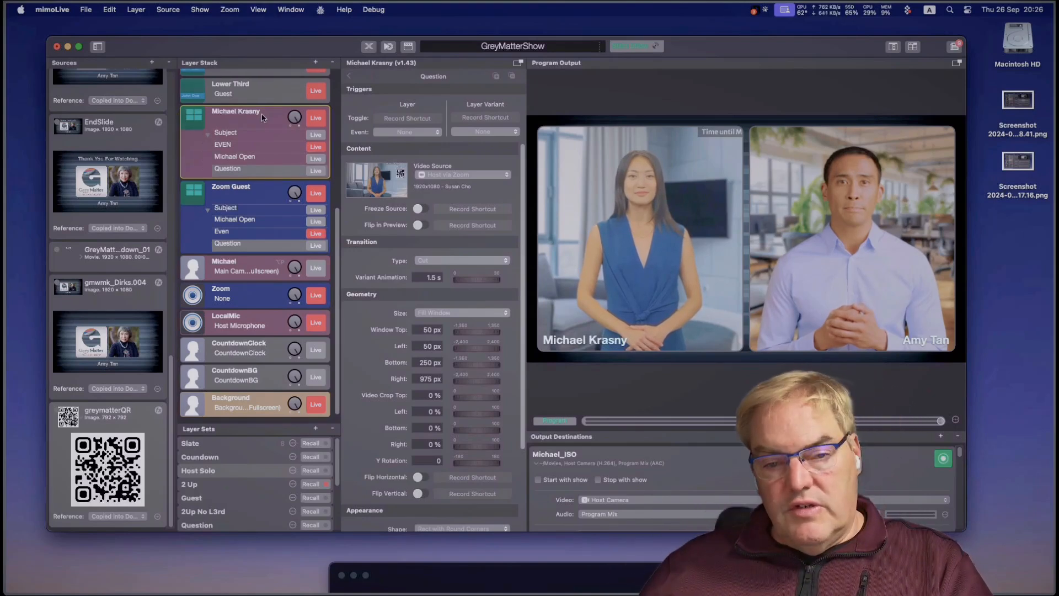
pyautogui.scroll(1, 261, 288)
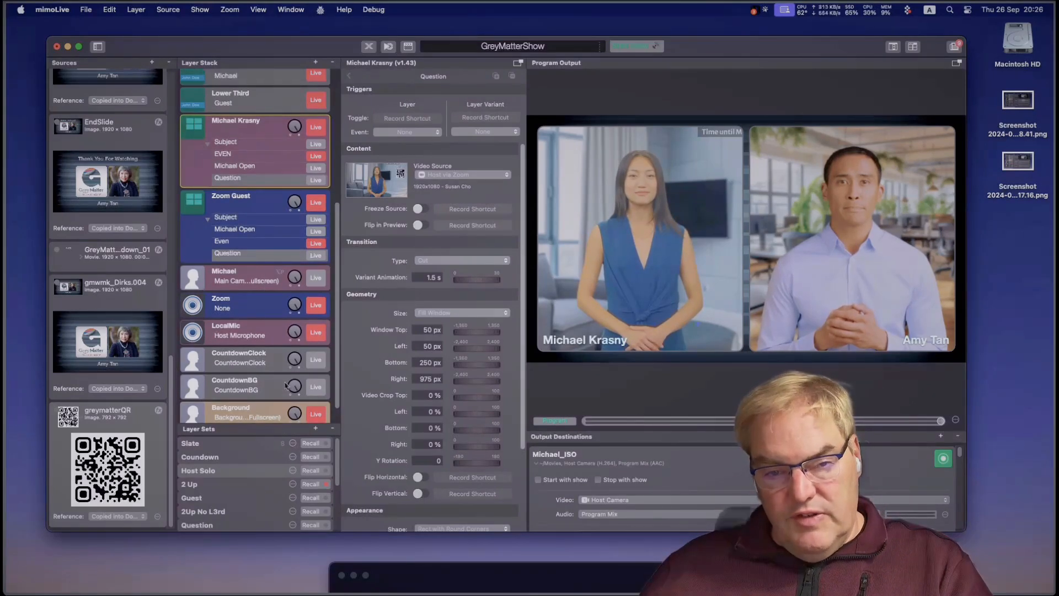
pyautogui.click(313, 203)
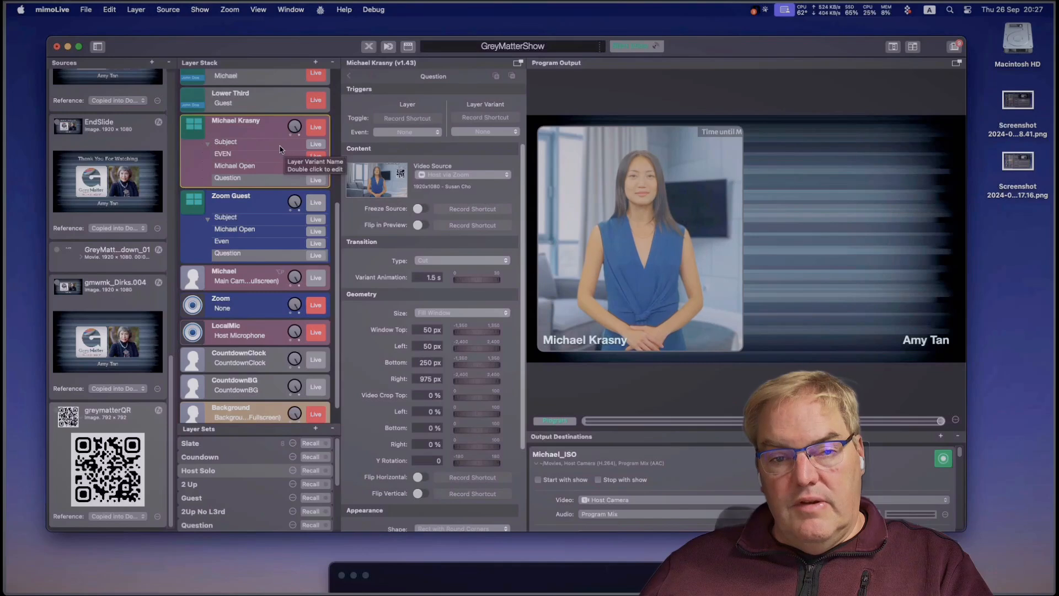
pyautogui.click(243, 146)
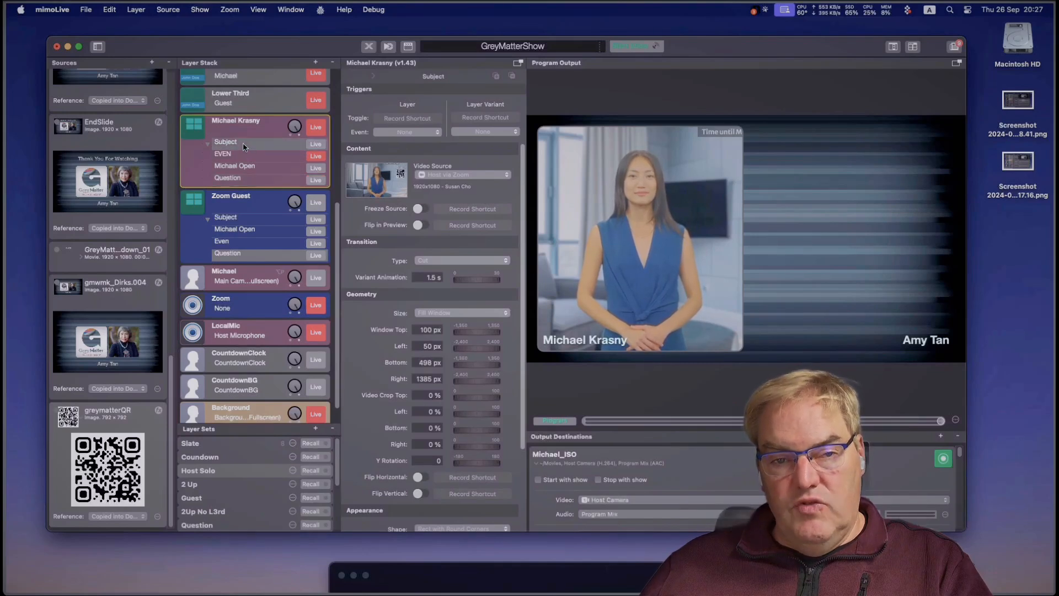
pyautogui.click(318, 146)
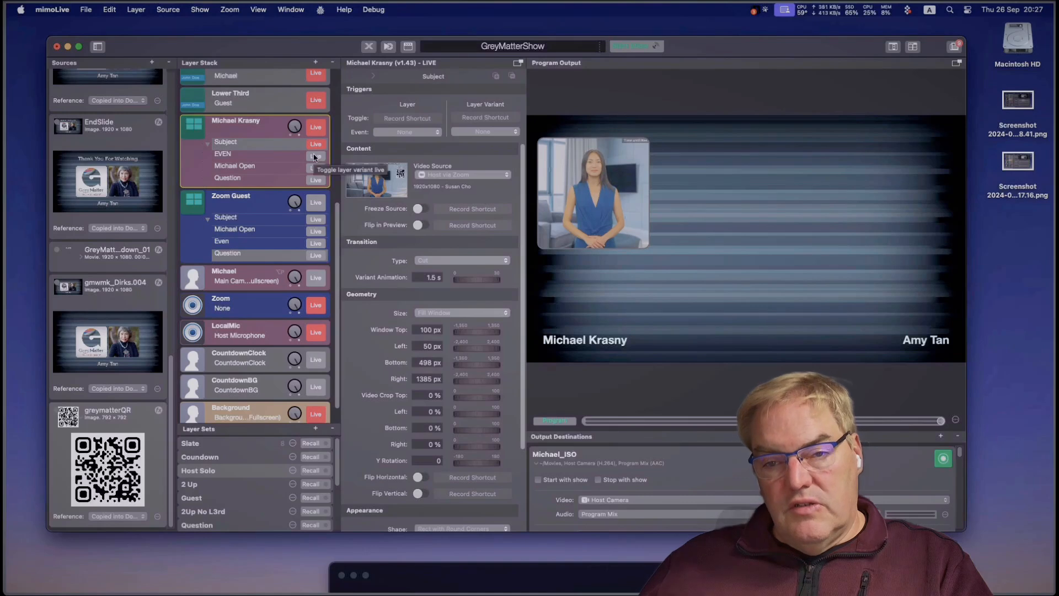
pyautogui.click(314, 157)
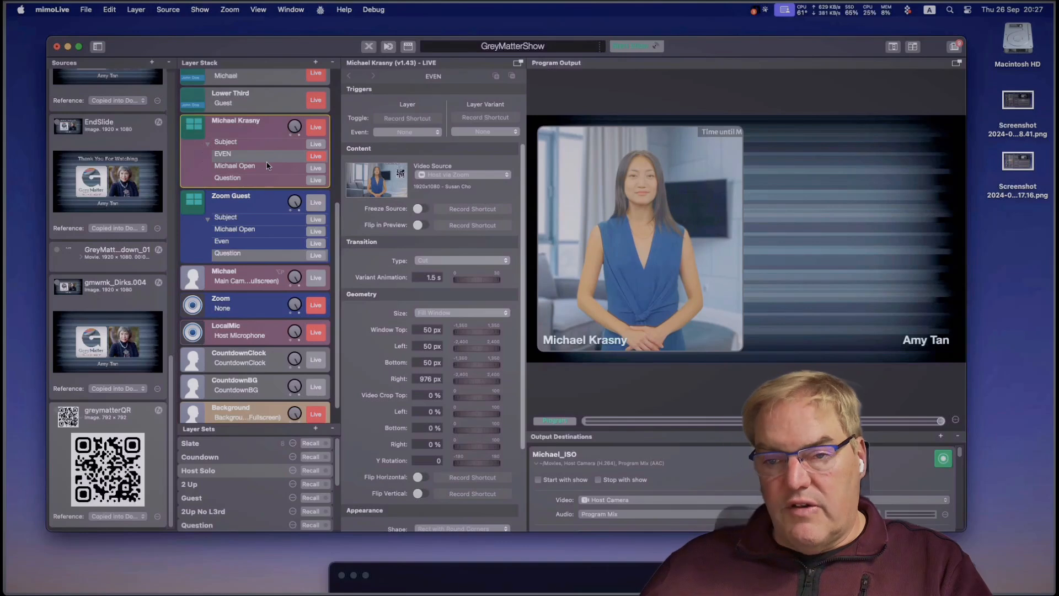
pyautogui.click(314, 168)
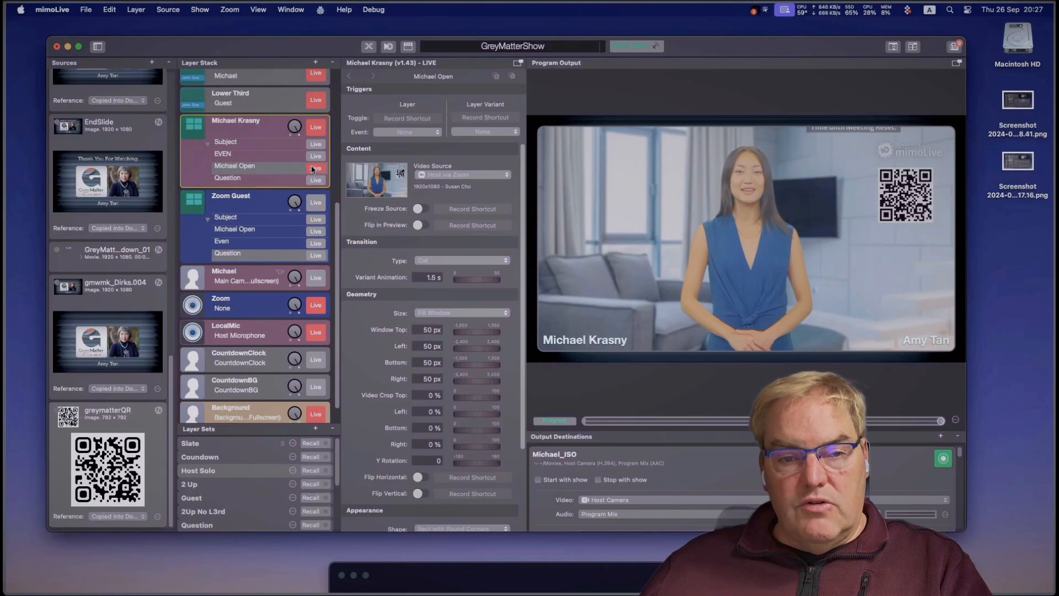
pyautogui.click(319, 182)
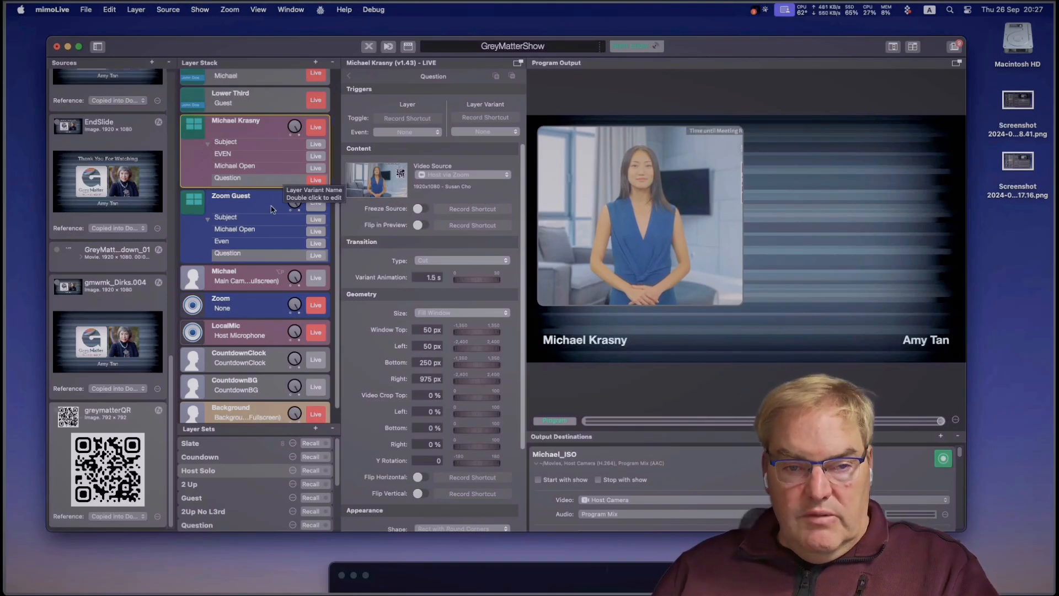
# Step: Switch the Zoom Guest layer live with its Subject variant and combine it with the Michael Krasny layer's Subject variant
pyautogui.click(317, 128)
pyautogui.click(316, 204)
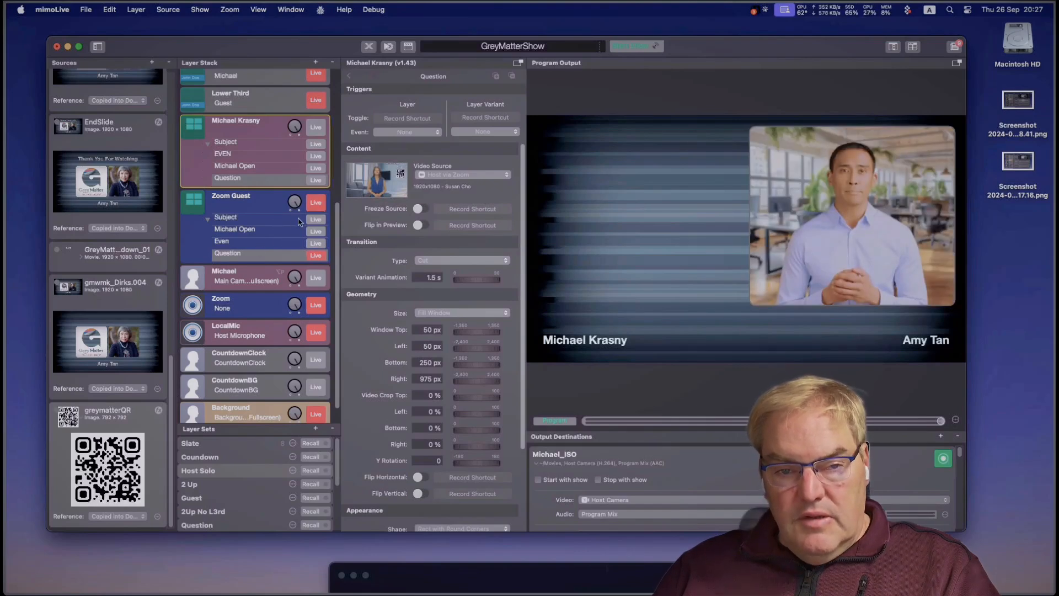
pyautogui.click(314, 220)
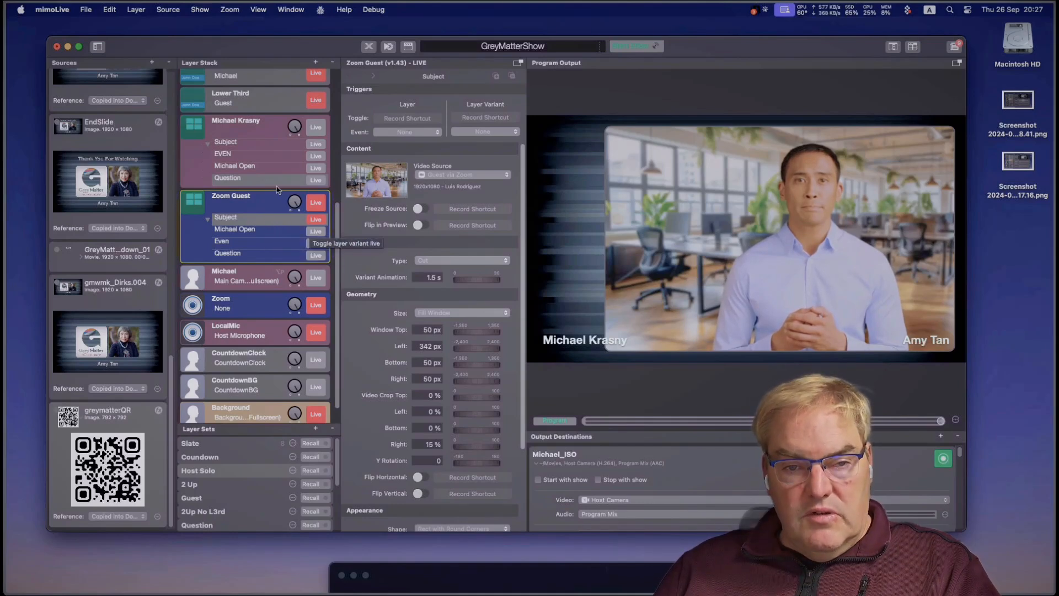
pyautogui.click(312, 142)
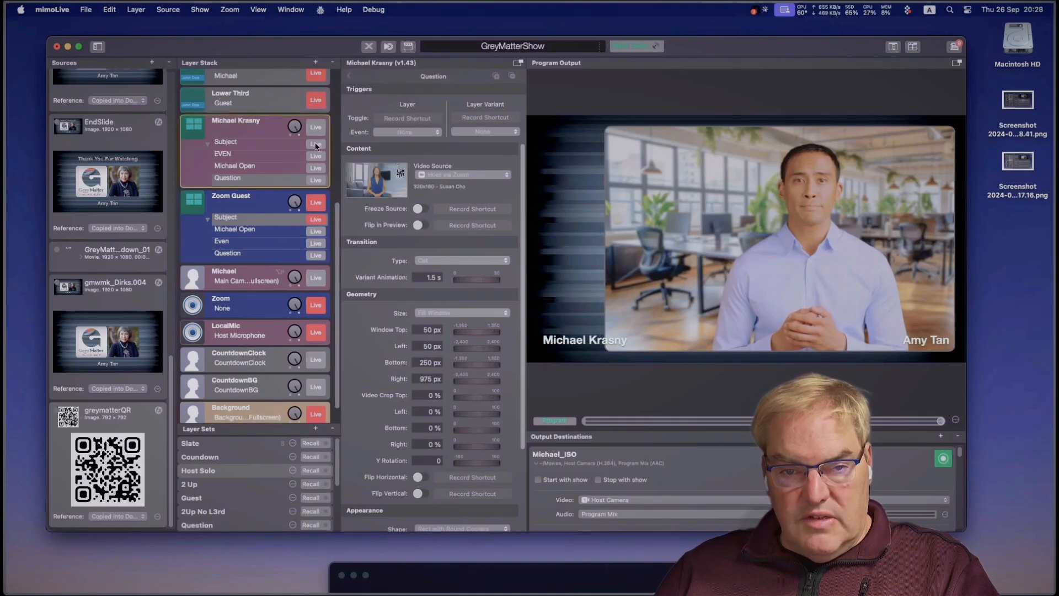
pyautogui.click(315, 144)
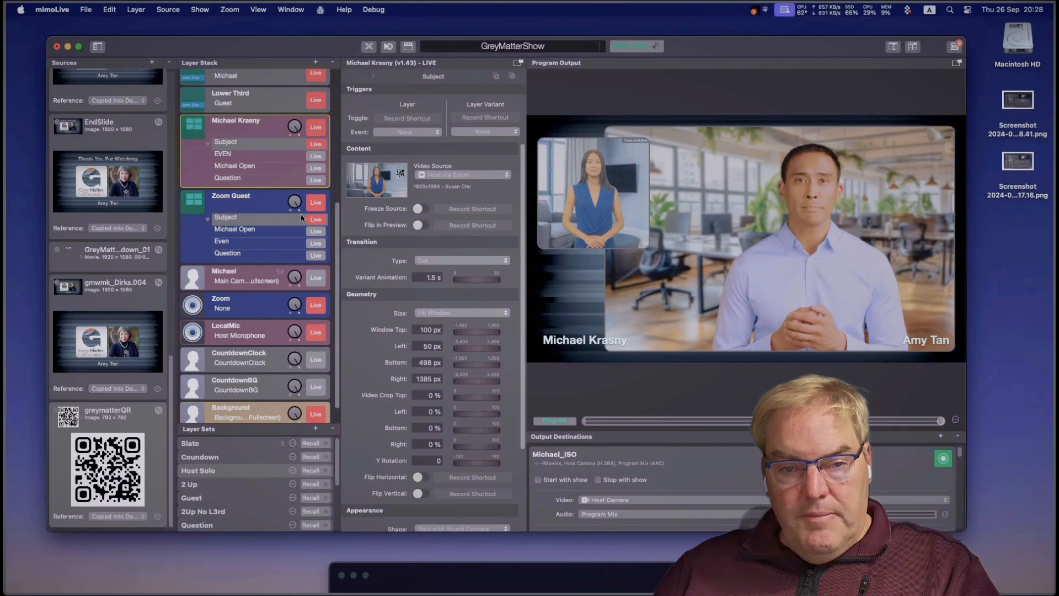
# Step: Take the Michael Krasny layer off air and check the Zoom Guest layer's Michael Open, Even and Question variants live one by one
pyautogui.click(317, 128)
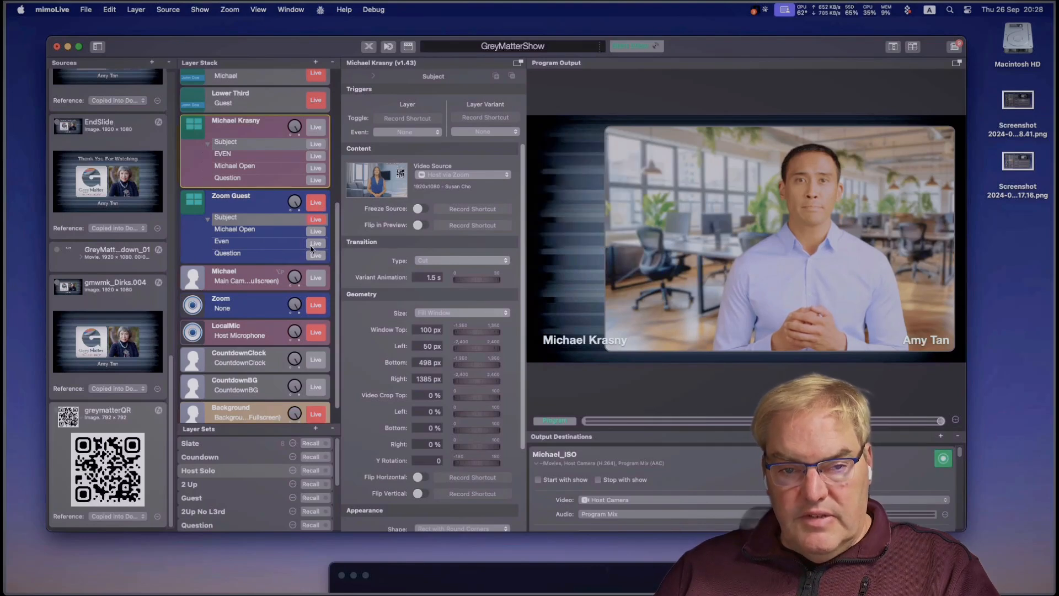
pyautogui.click(323, 231)
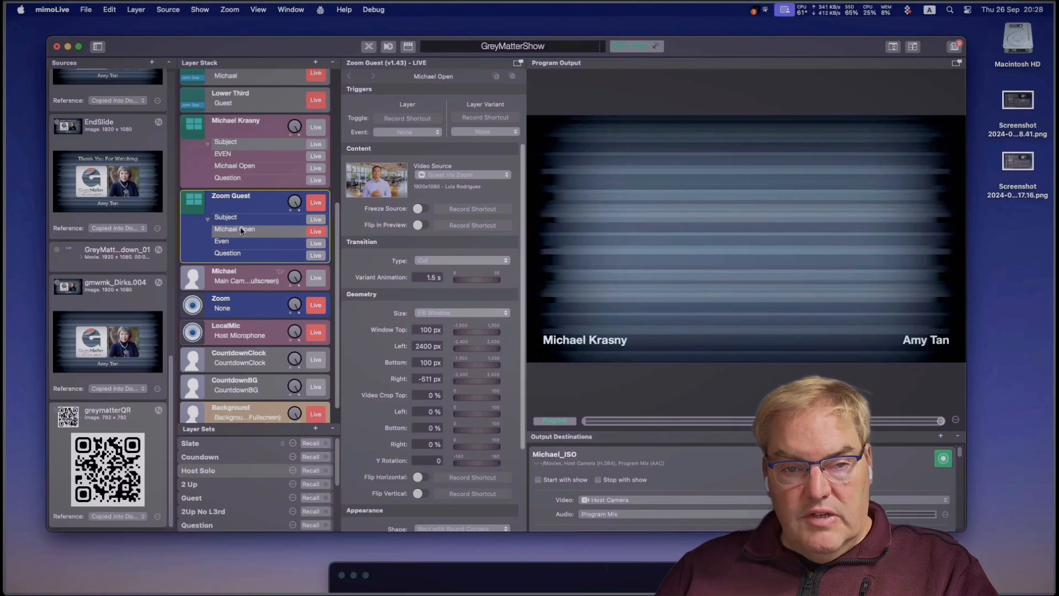
pyautogui.click(316, 244)
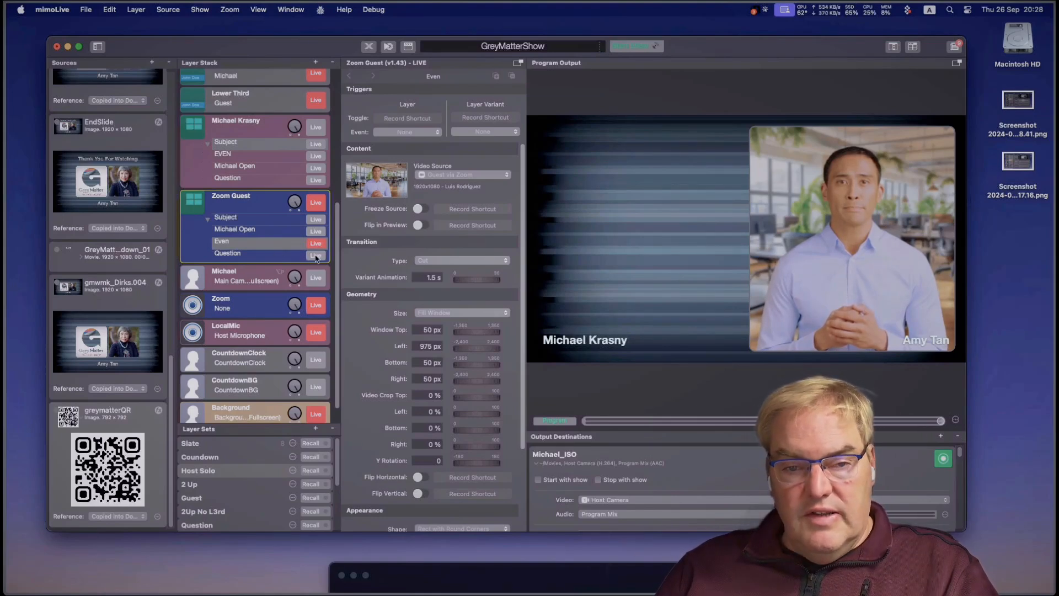
pyautogui.click(315, 256)
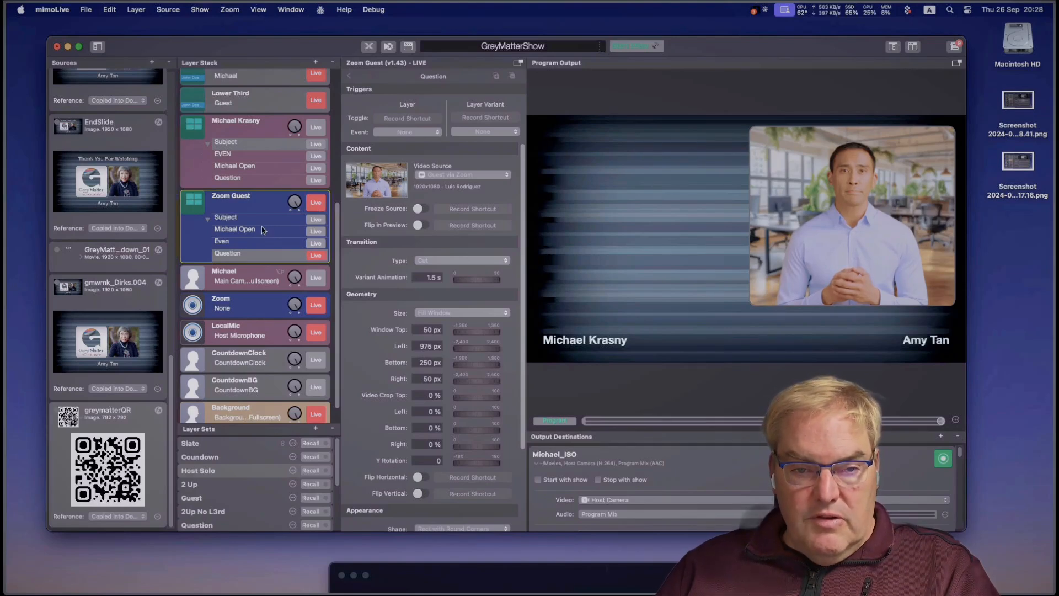
# Step: Check the Michael Krasny and Zoom Guest layers live together using their Subject variants
pyautogui.click(241, 147)
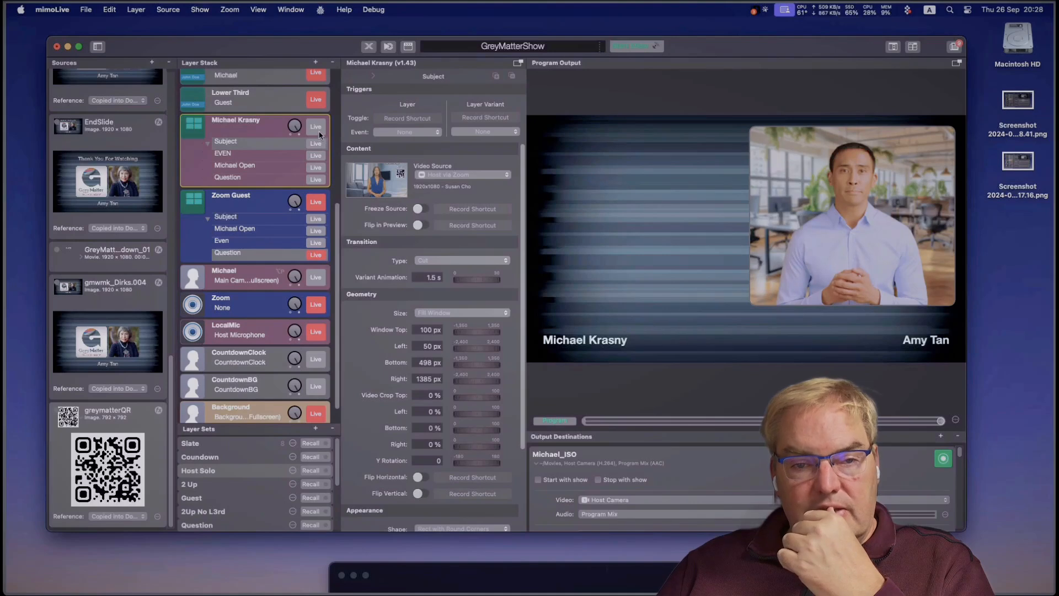
pyautogui.click(319, 145)
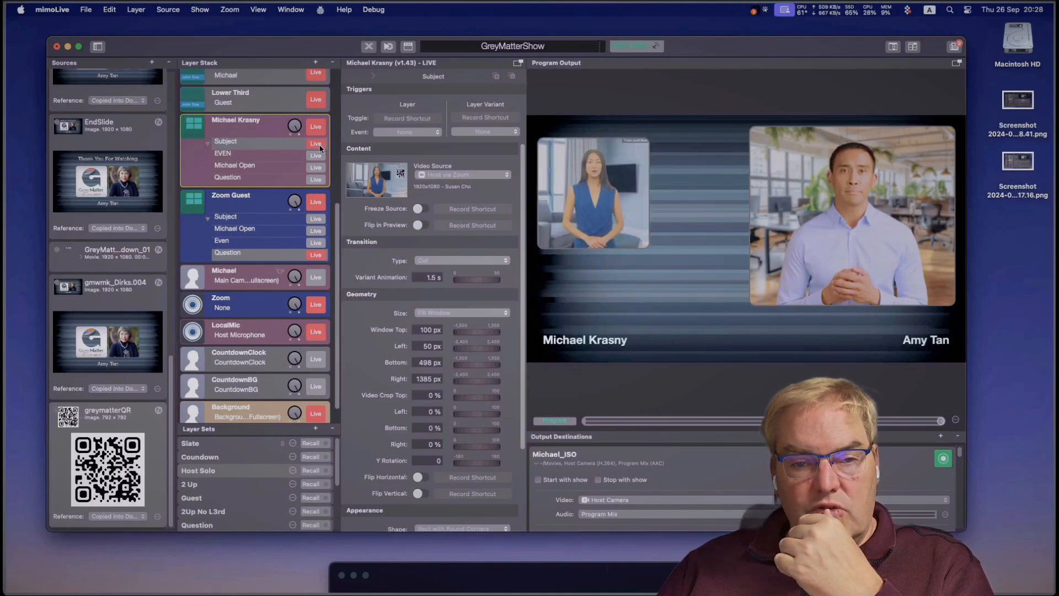
pyautogui.click(317, 219)
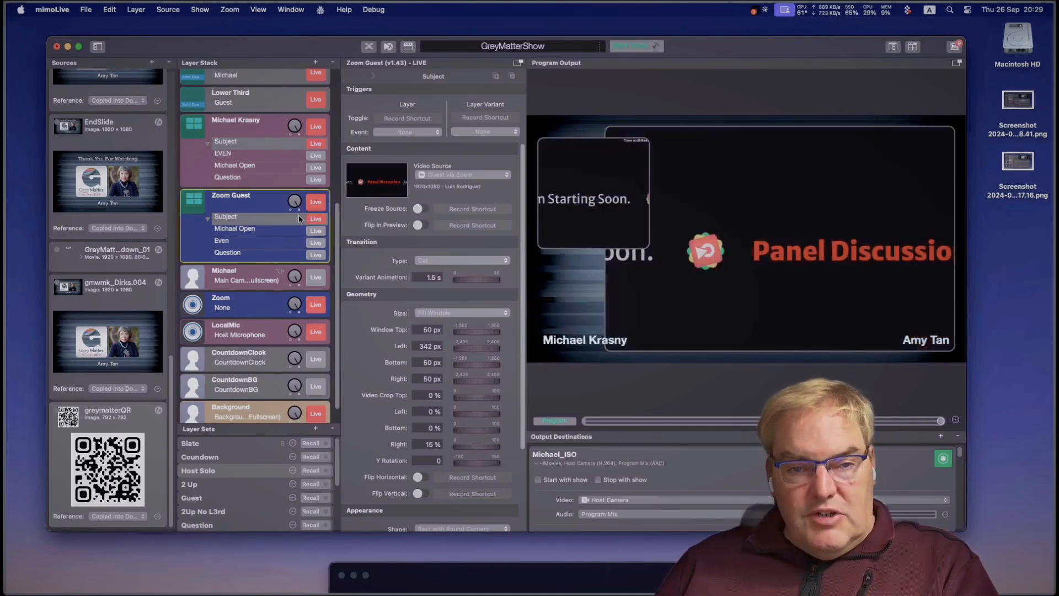
# Step: Switch the Michael Krasny layer to its EVEN variant and the Zoom Guest layer to its Even variant live
pyautogui.click(298, 153)
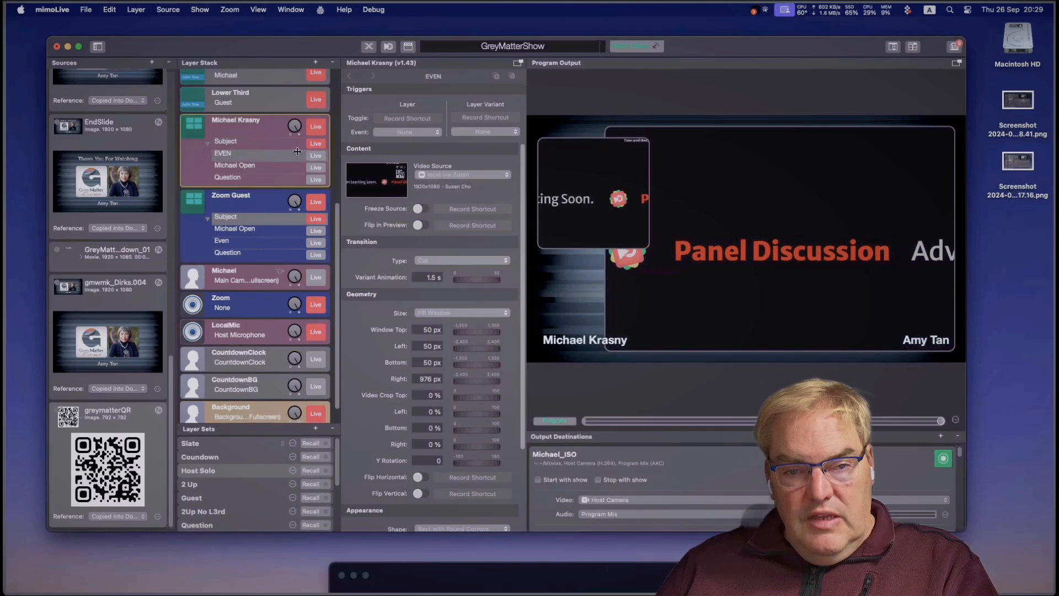
pyautogui.click(316, 155)
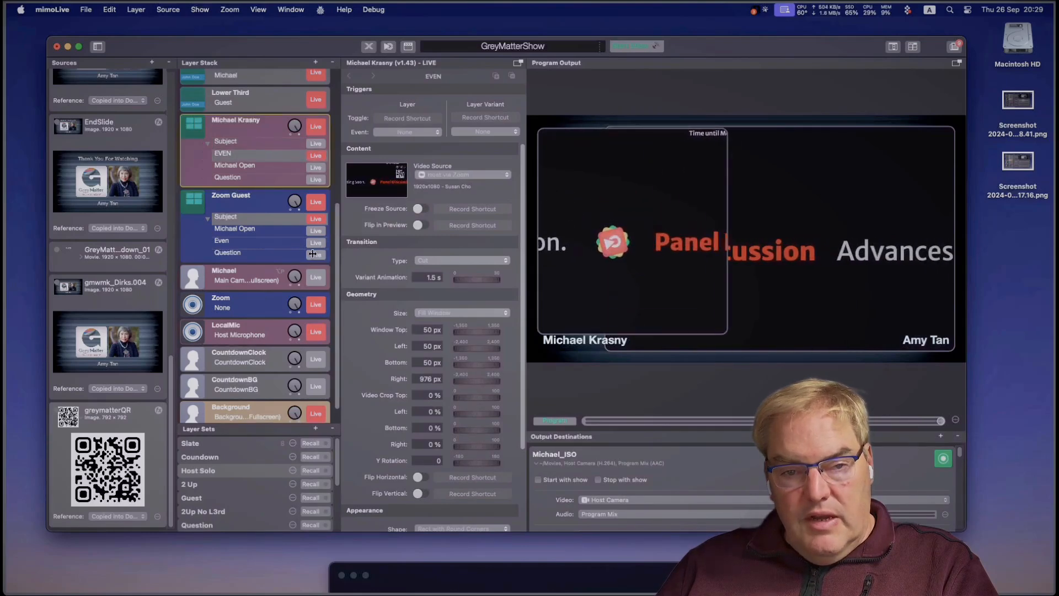
pyautogui.click(315, 242)
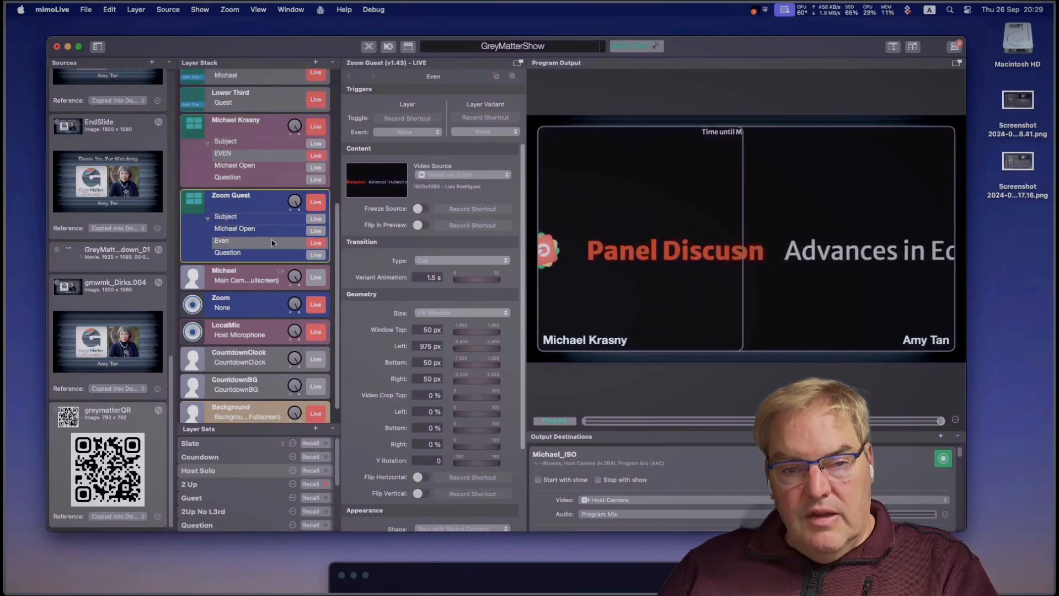
# Step: Rename the Michael Krasny layer's EVEN variant as Even
pyautogui.click(229, 154)
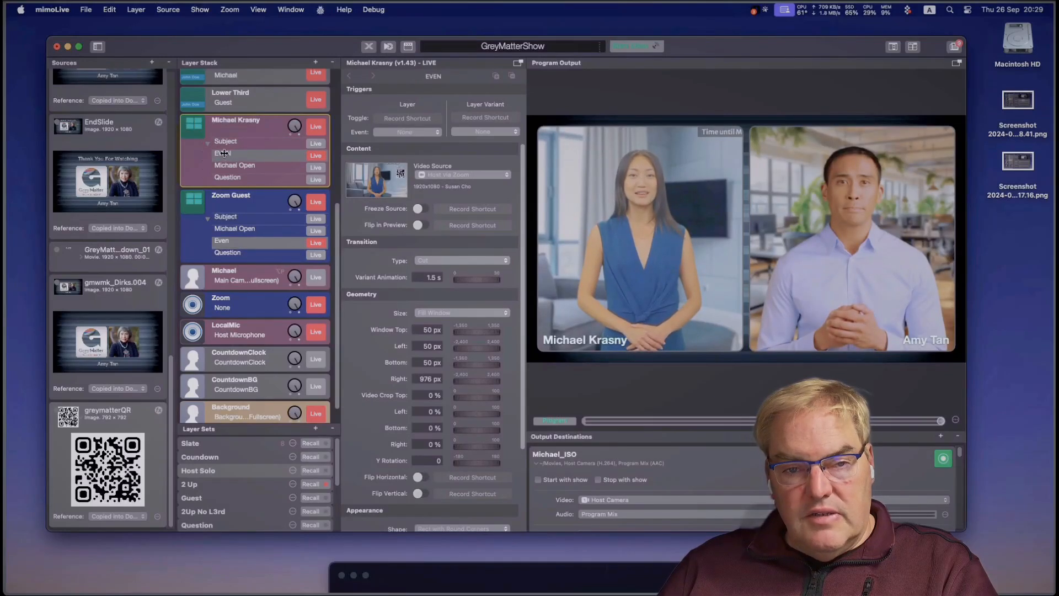
pyautogui.doubleClick(227, 154)
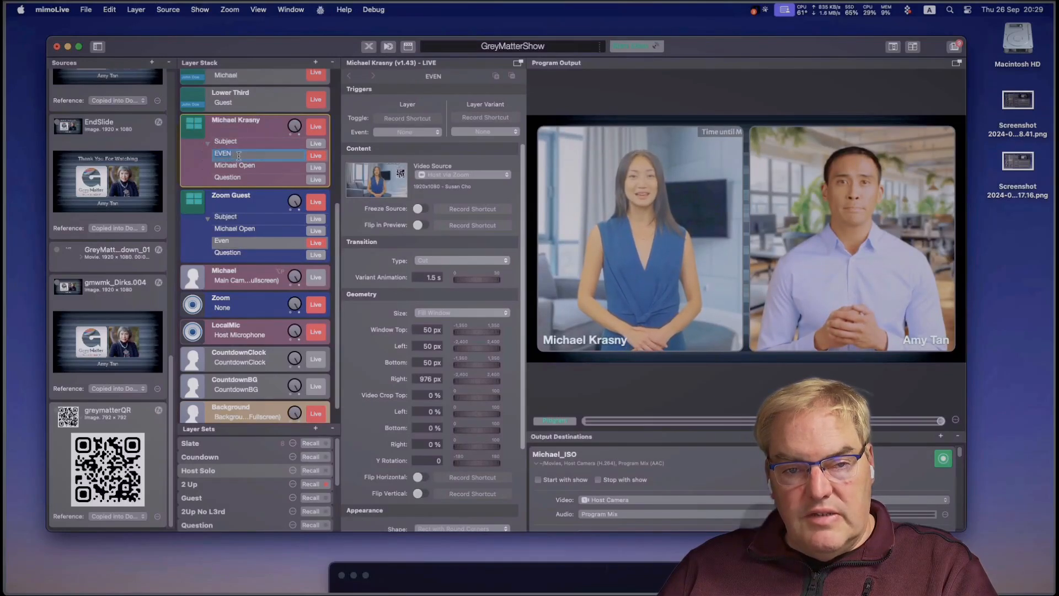
pyautogui.write('Even')
pyautogui.press('Return')
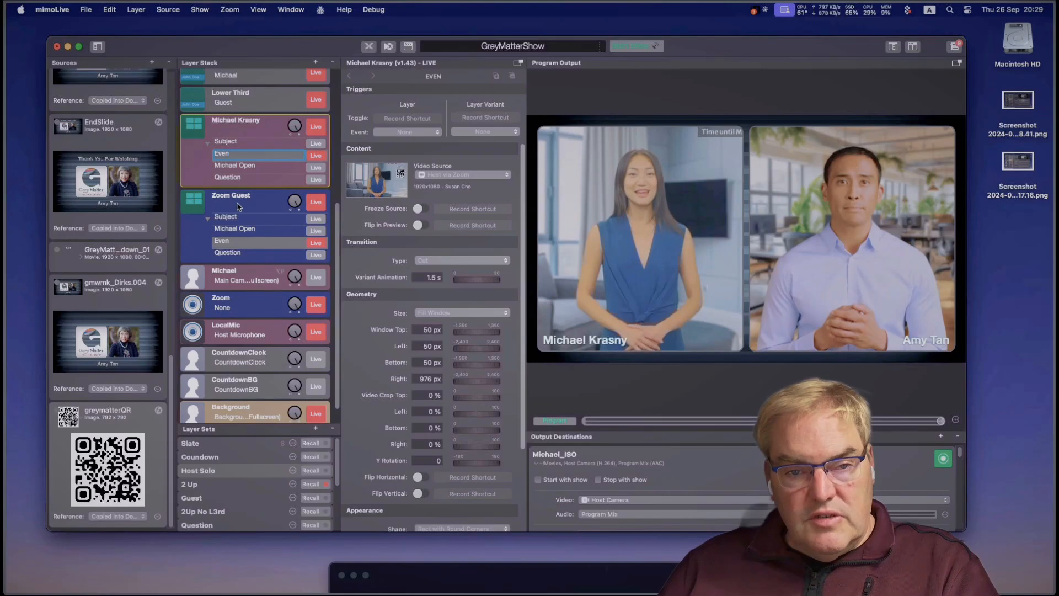
# Step: Move the Zoom Guest layer's Even variant above Michael Open, directly below Subject
pyautogui.click(232, 243)
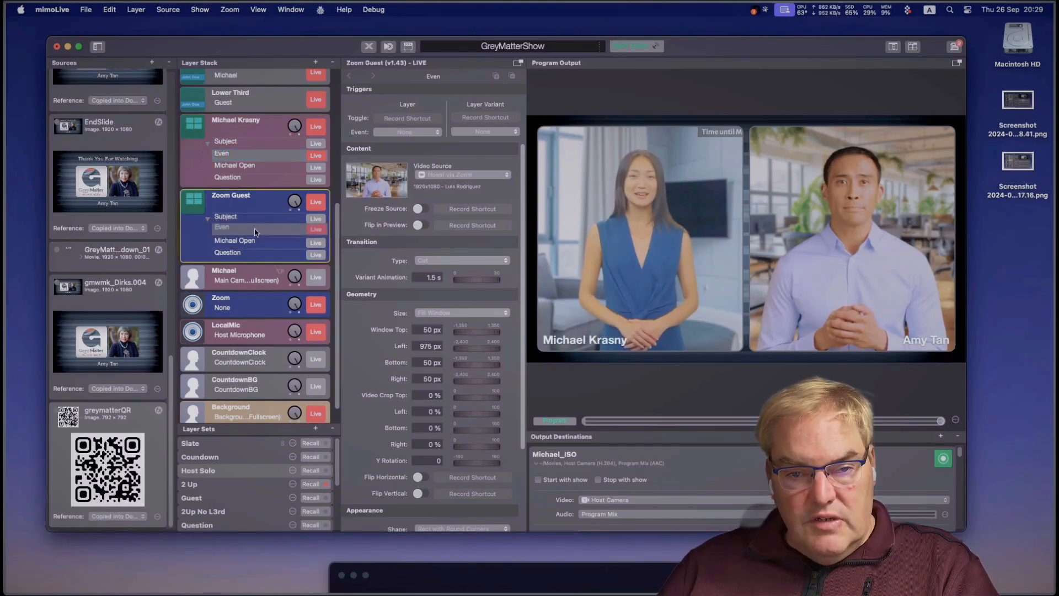
pyautogui.press('BackSpace')
pyautogui.press('super+z')
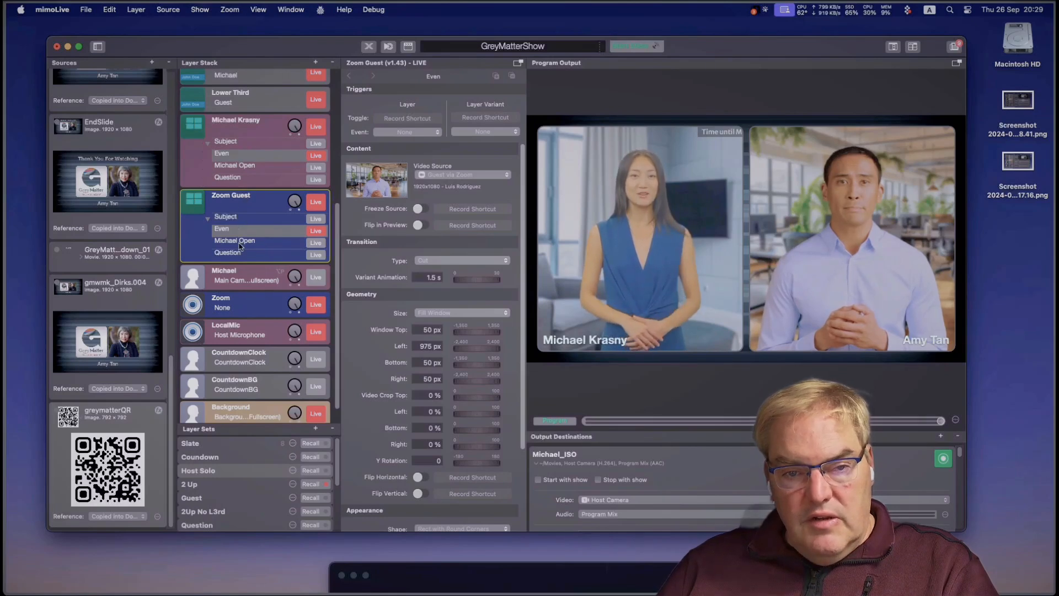
# Step: Rename the Michael Krasny layer's Michael Open variant as Host Open
pyautogui.click(232, 168)
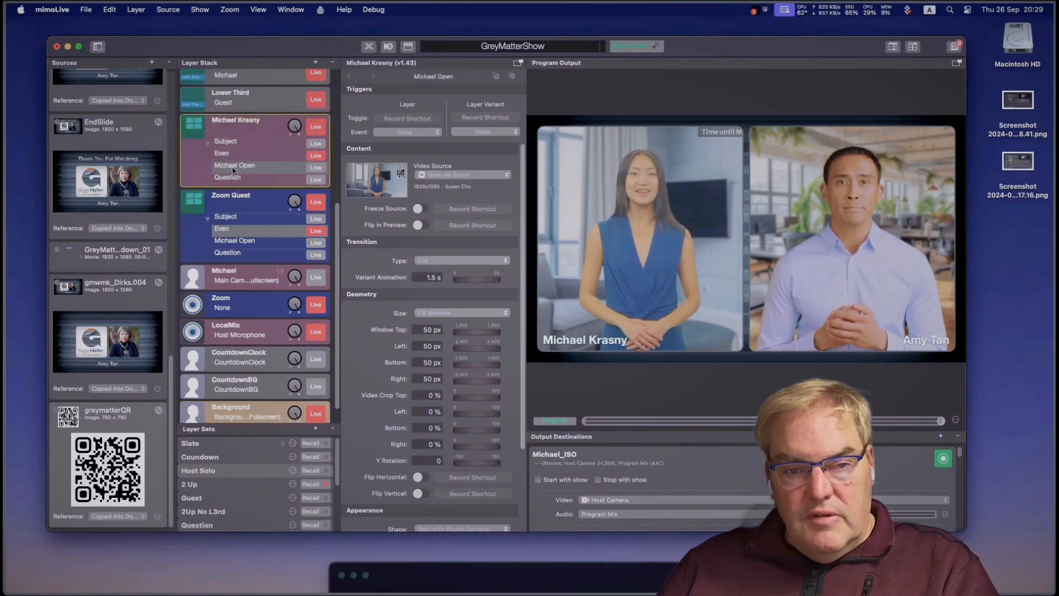
pyautogui.click(227, 168)
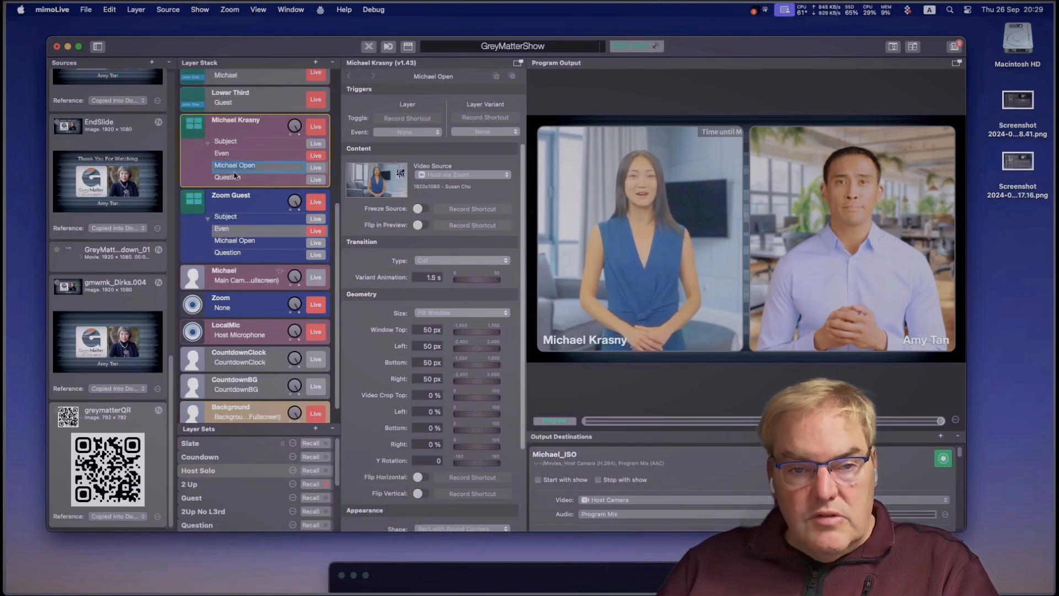
pyautogui.write('Host Open')
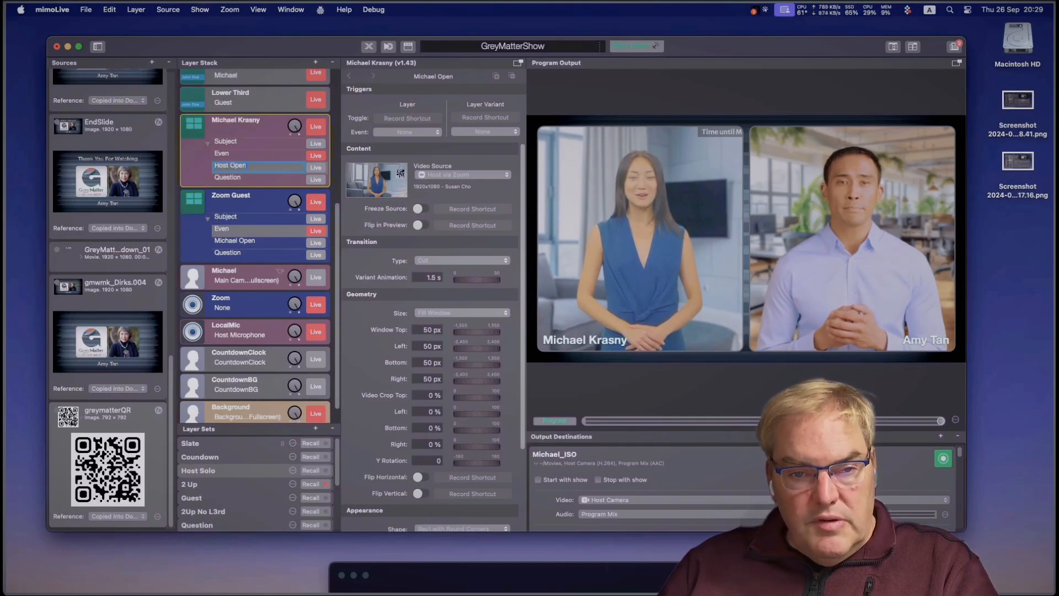
# Step: Rename the Zoom Guest layer's Michael Open variant as Host Open
pyautogui.click(244, 243)
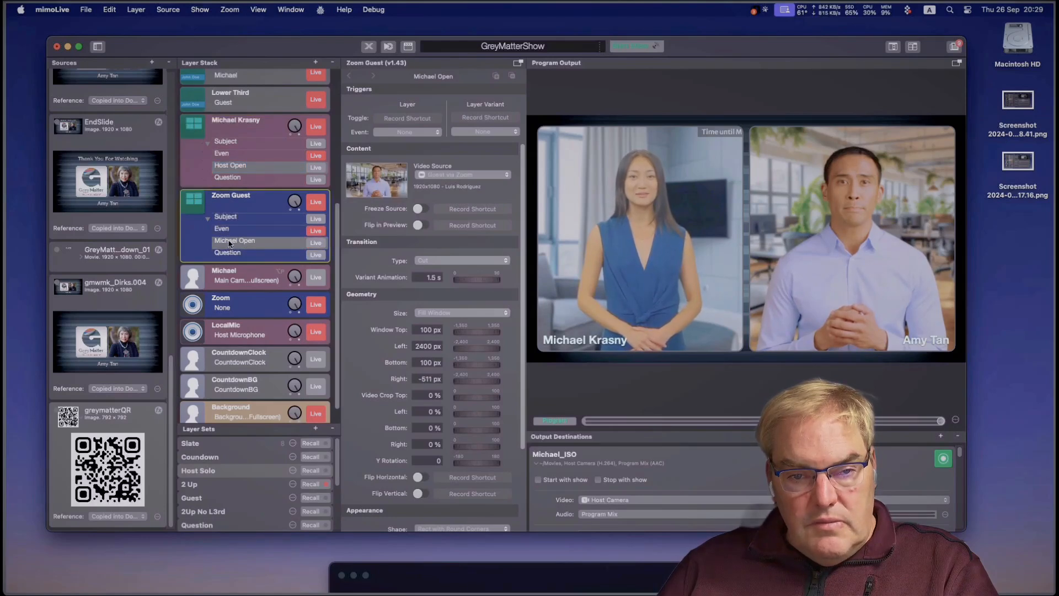
pyautogui.doubleClick(233, 242)
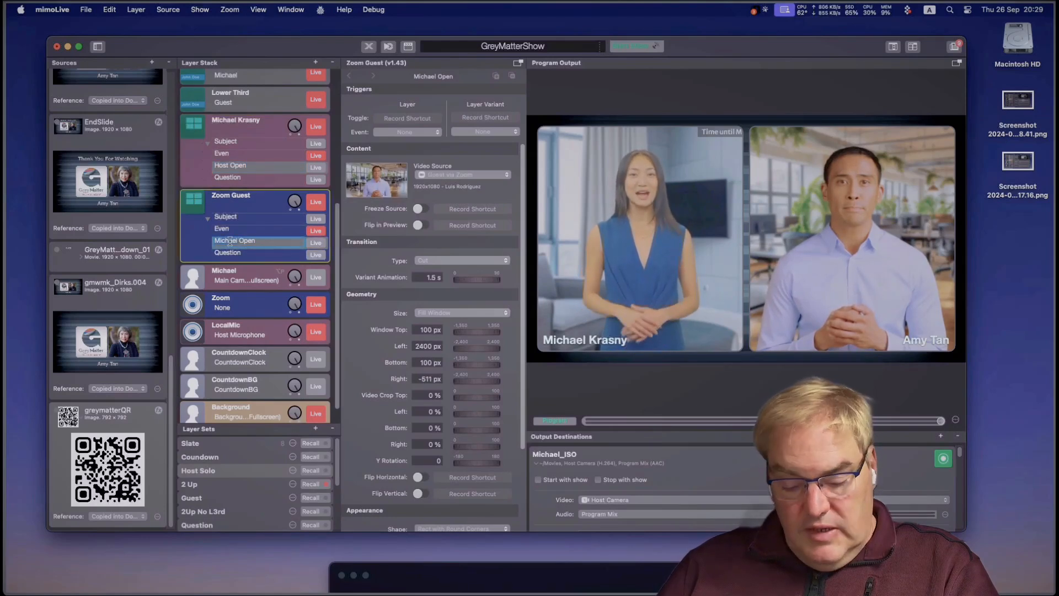
pyautogui.write('Host Open')
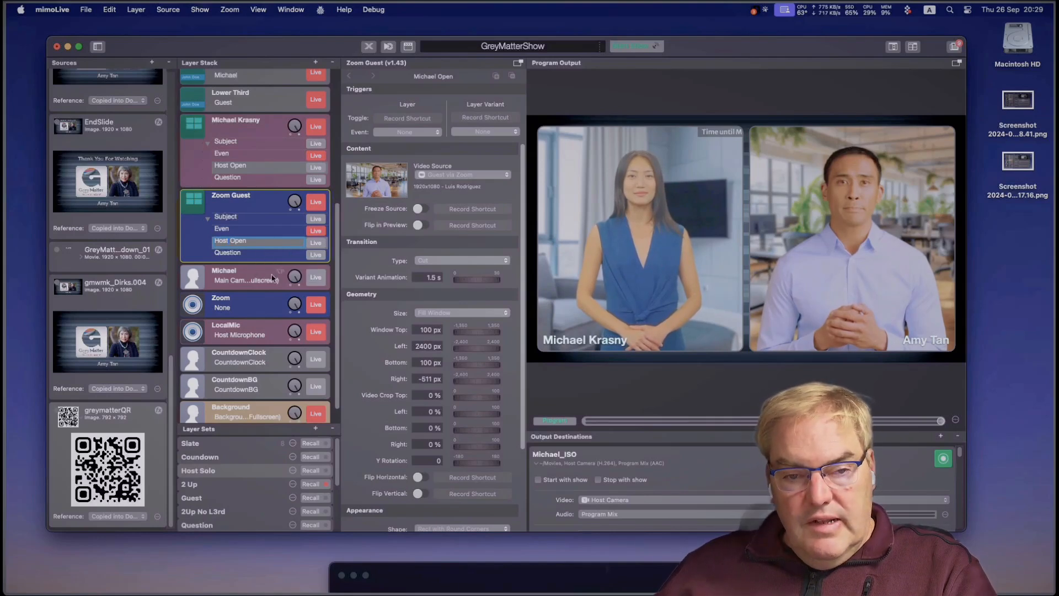
pyautogui.scroll(8, 271, 277)
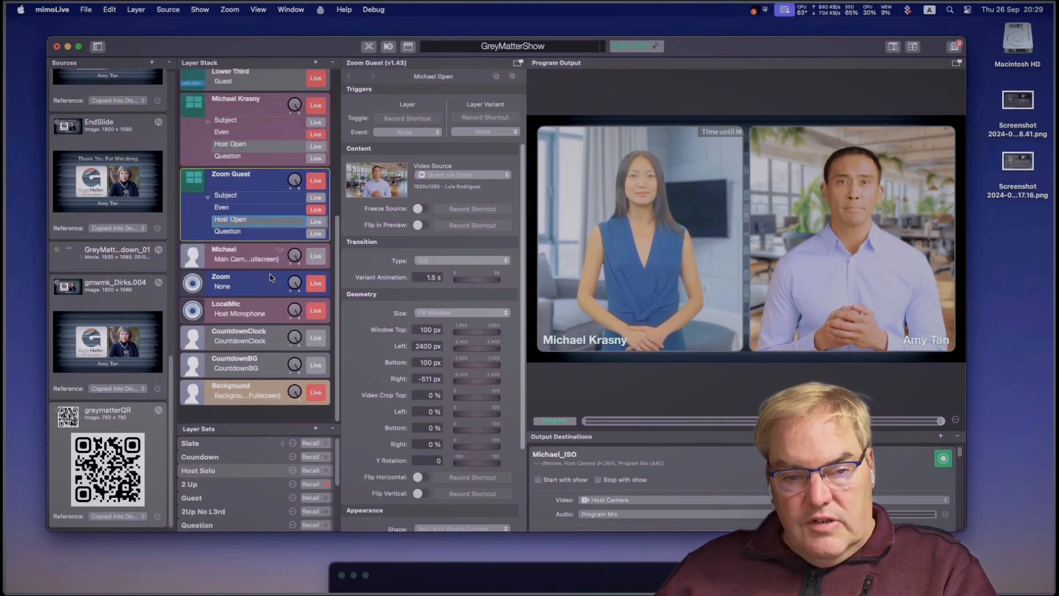
pyautogui.scroll(-2, 270, 277)
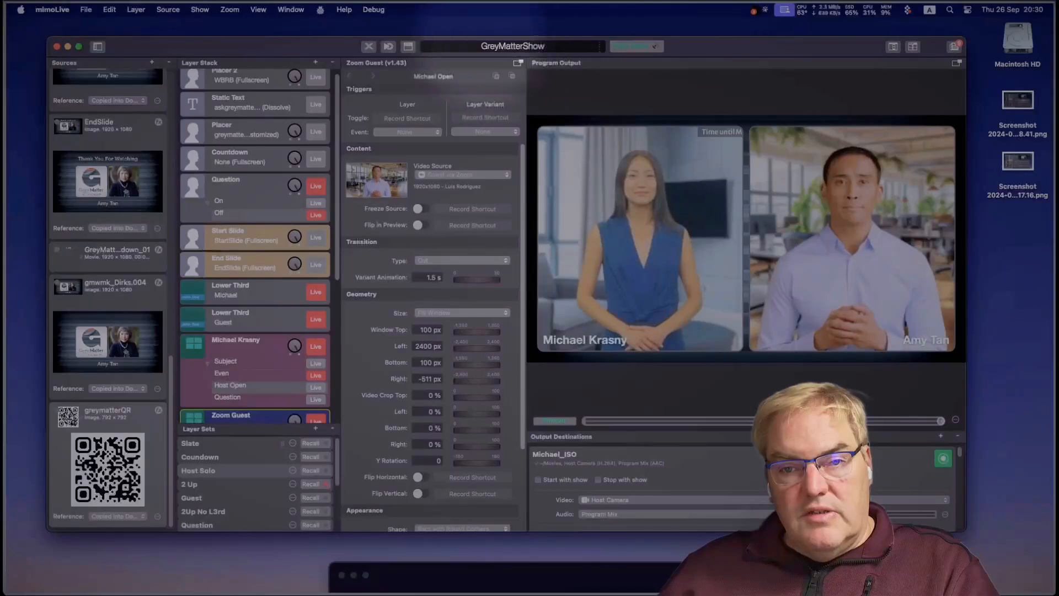
# Step: Replace the show title in the document settings with Podcast
pyautogui.click(408, 47)
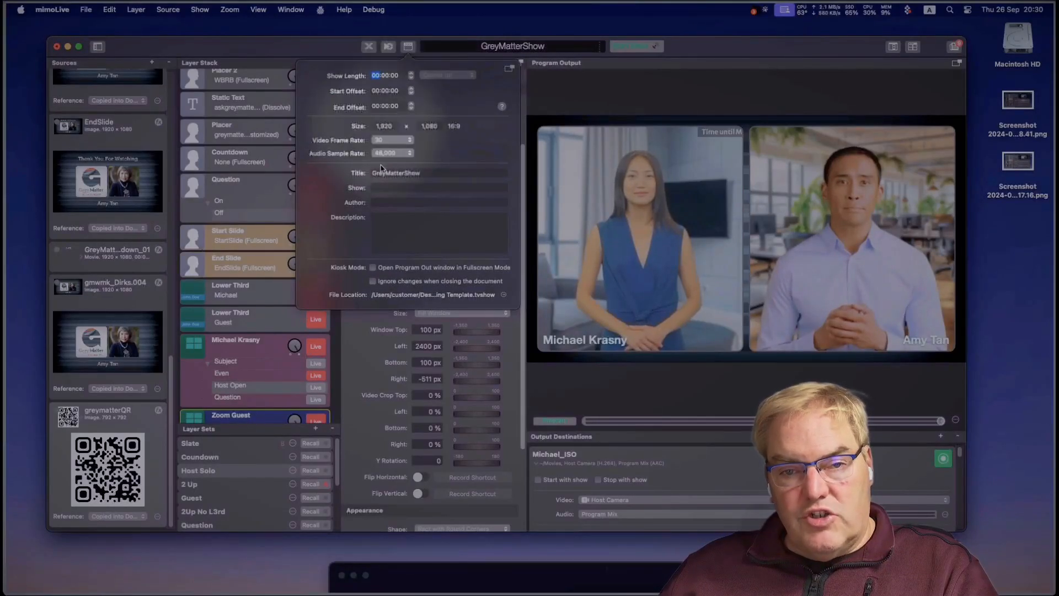
pyautogui.doubleClick(409, 173)
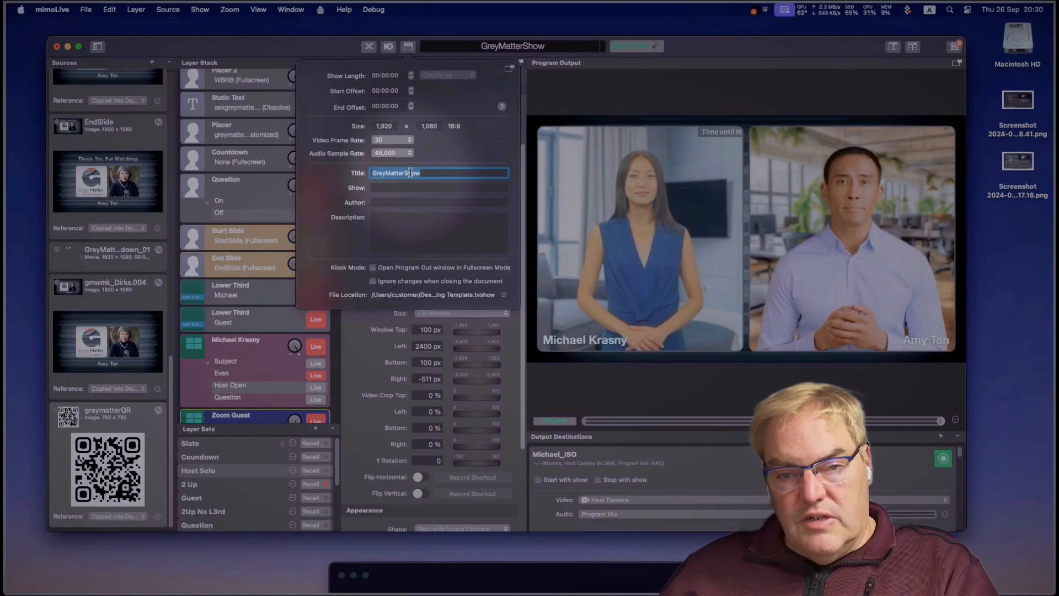
pyautogui.write('Pod')
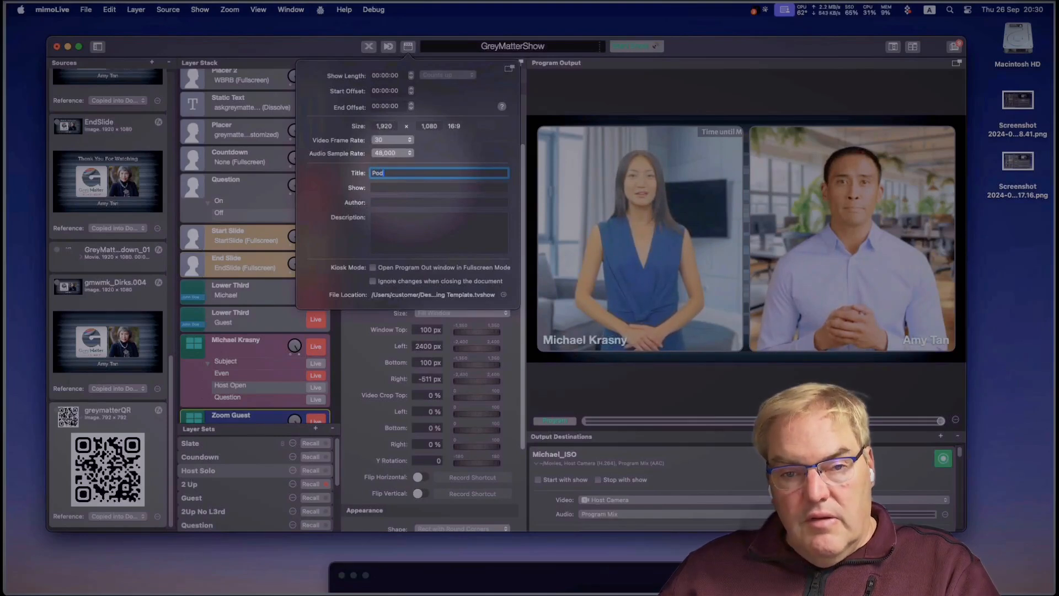
pyautogui.write('cast')
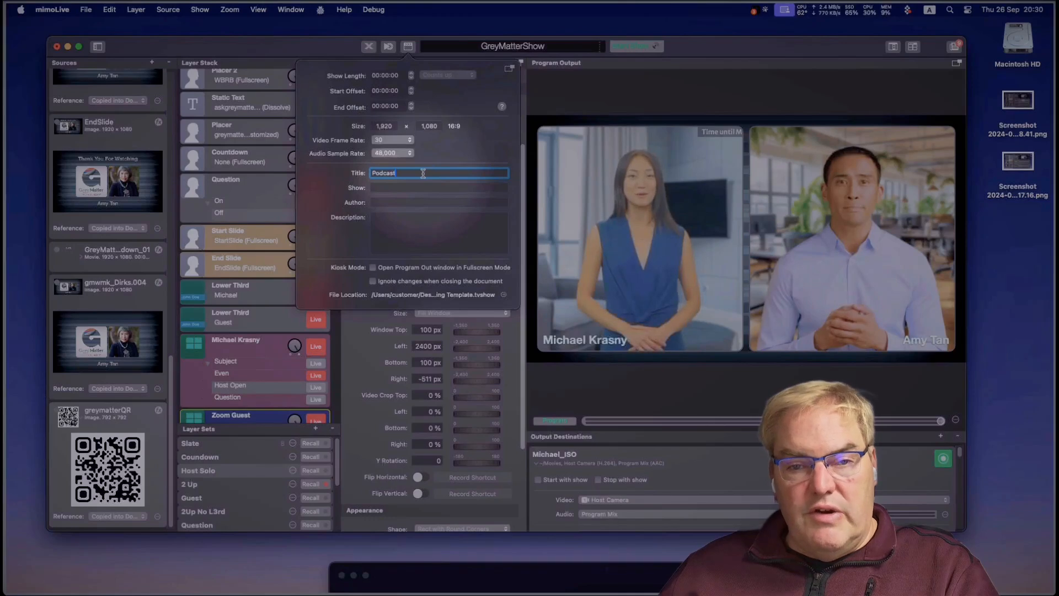
pyautogui.press('Return')
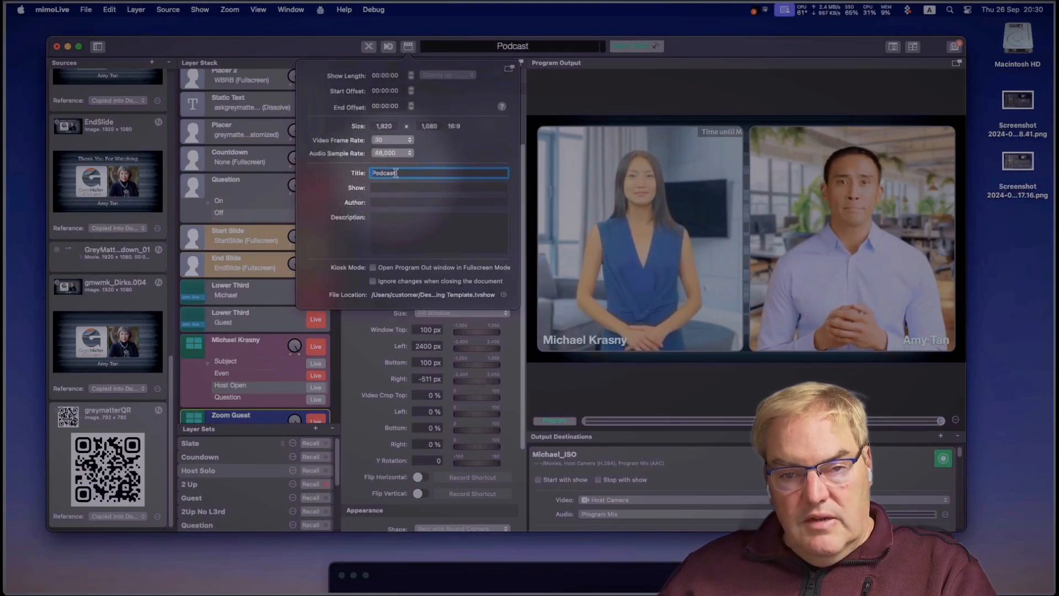
# Step: Extend the show title to "Alex Lindsay's Podcasting Template" and close the document settings
pyautogui.write('A')
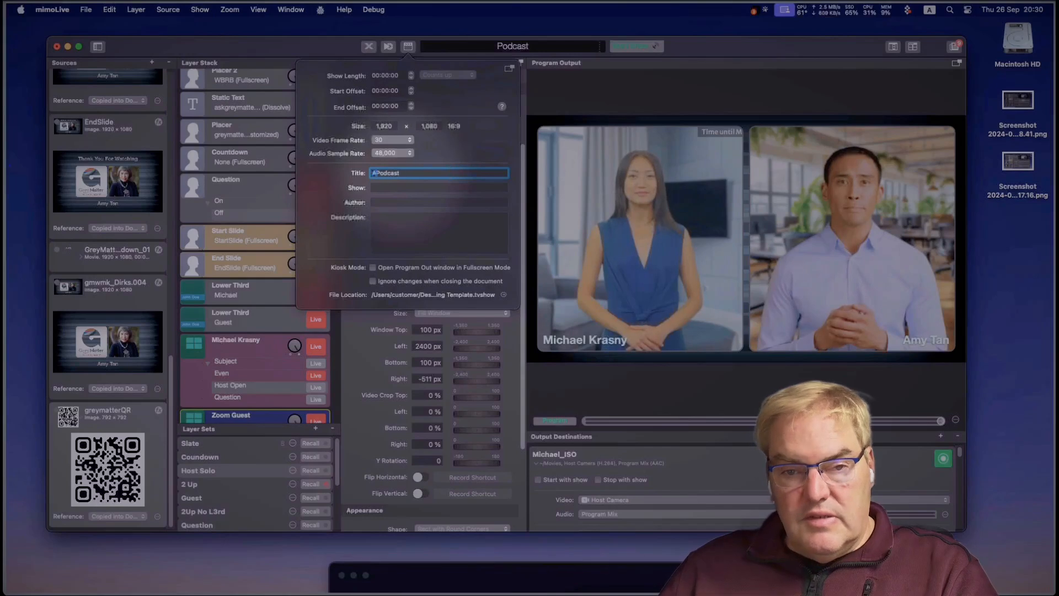
pyautogui.write('lex ')
pyautogui.write('Lindsay')
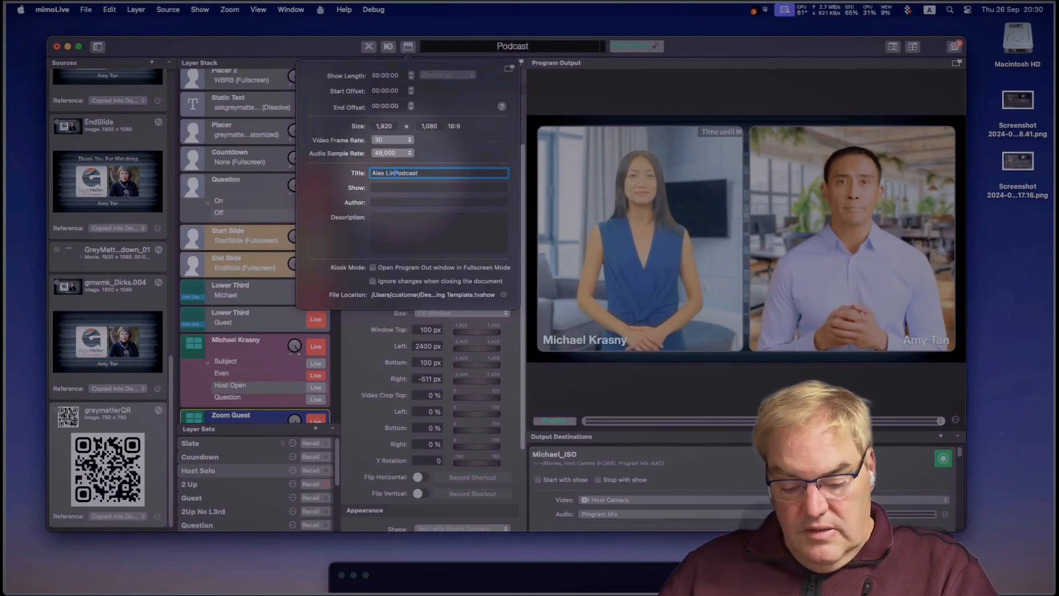
pyautogui.press('BackSpace')
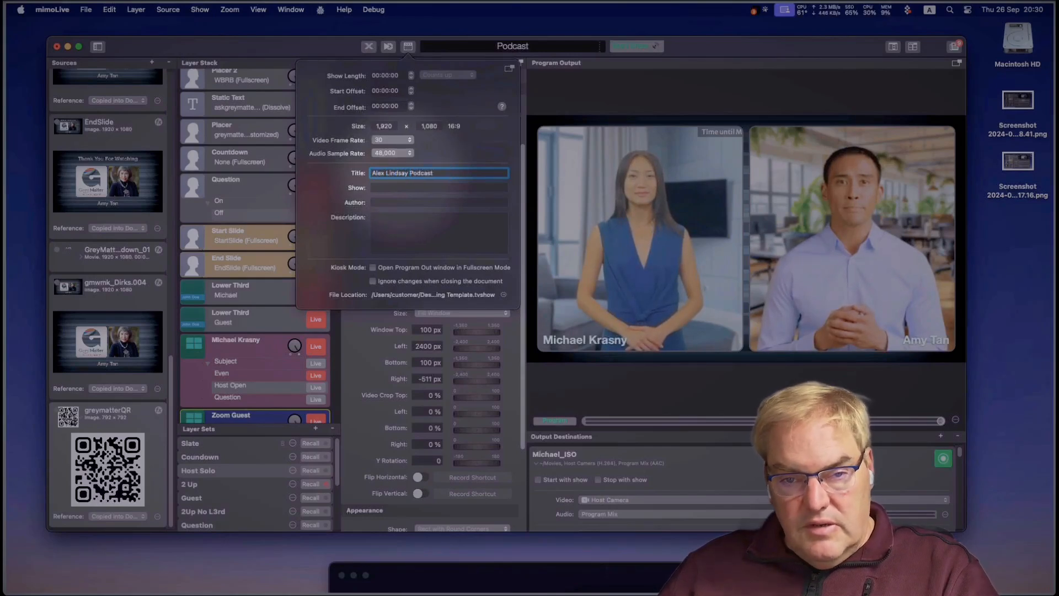
pyautogui.write("'s Podcast")
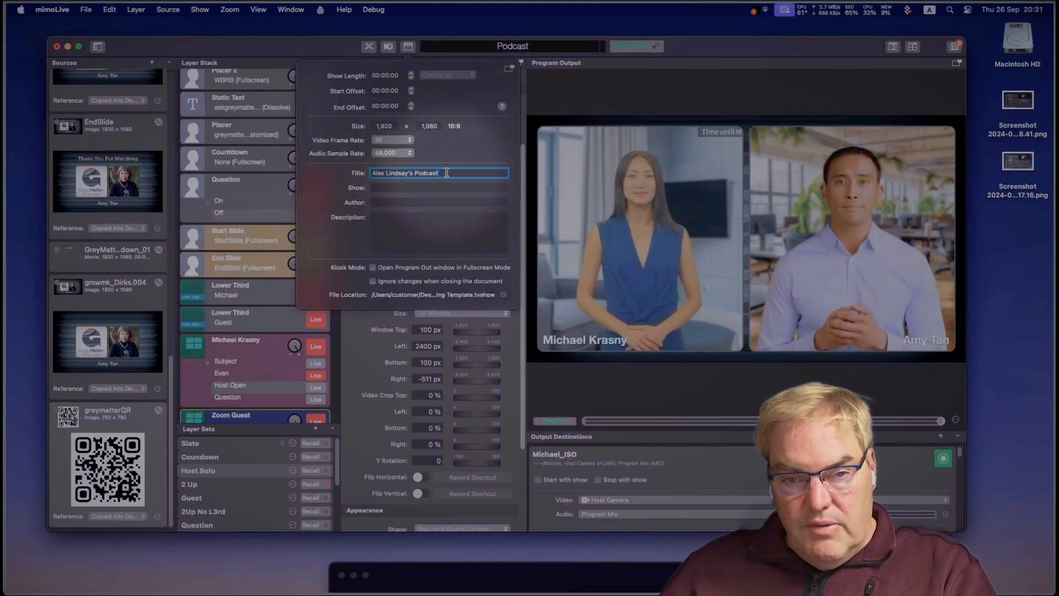
pyautogui.write('ing Template')
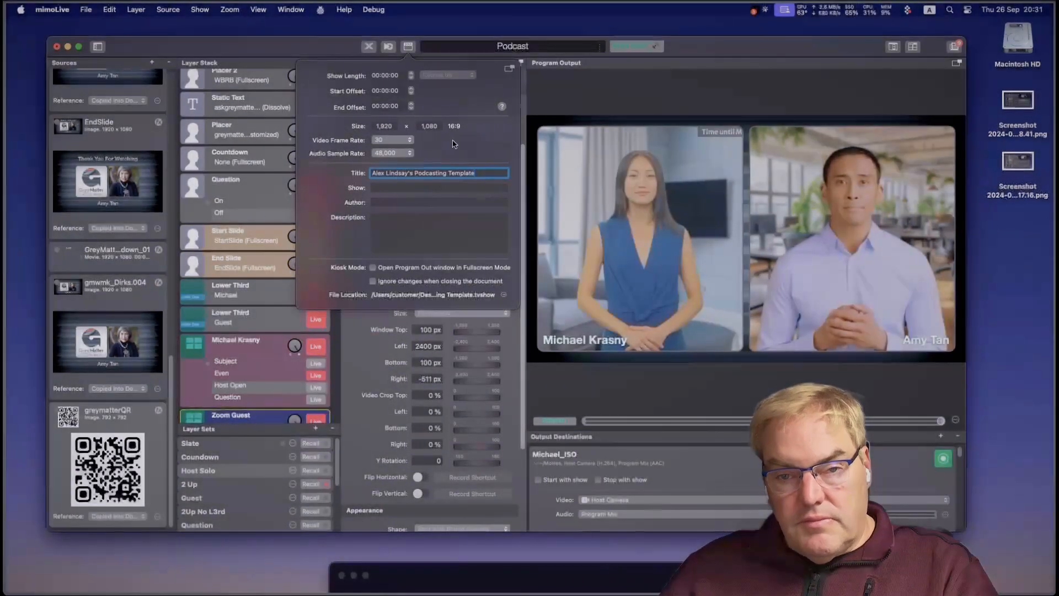
pyautogui.press('Return')
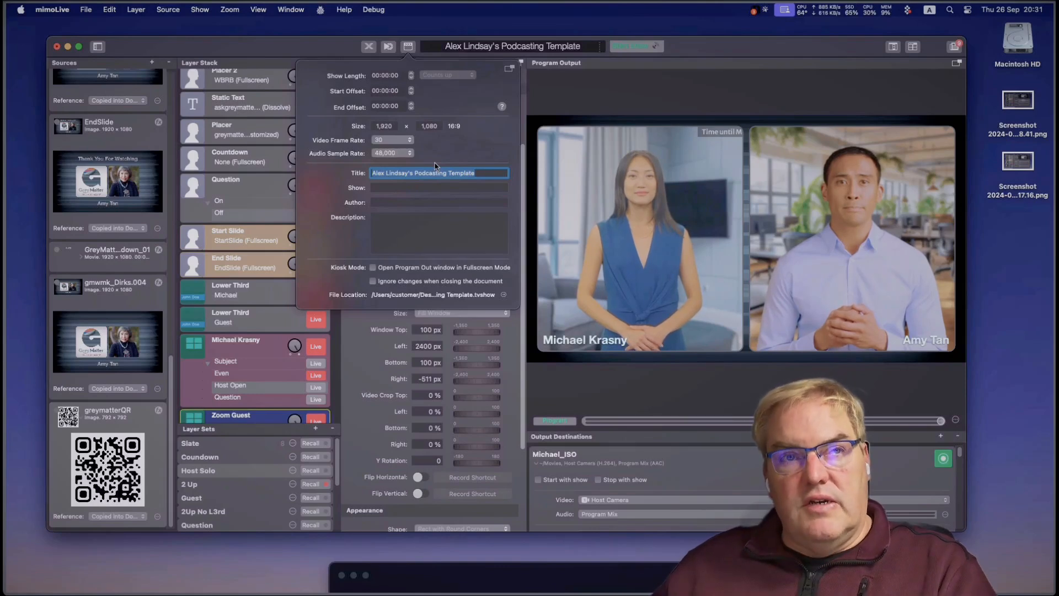
pyautogui.click(324, 55)
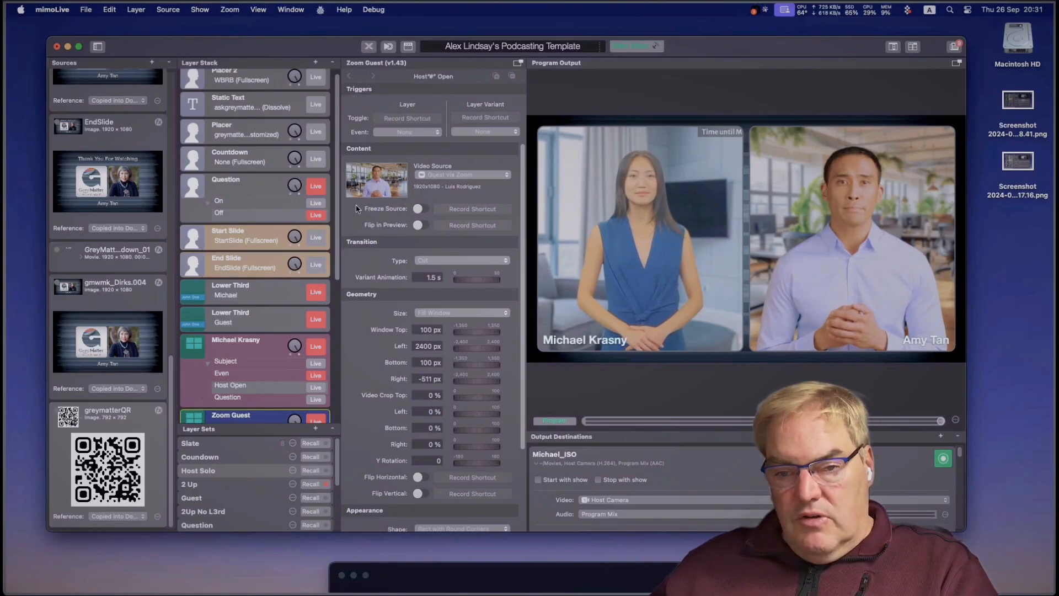
# Step: Review the show's looks by recalling the Host Solo, 2 Up, Guest, 2Up No L3rd, Question, End, WBRB and Slate layer sets
pyautogui.click(311, 471)
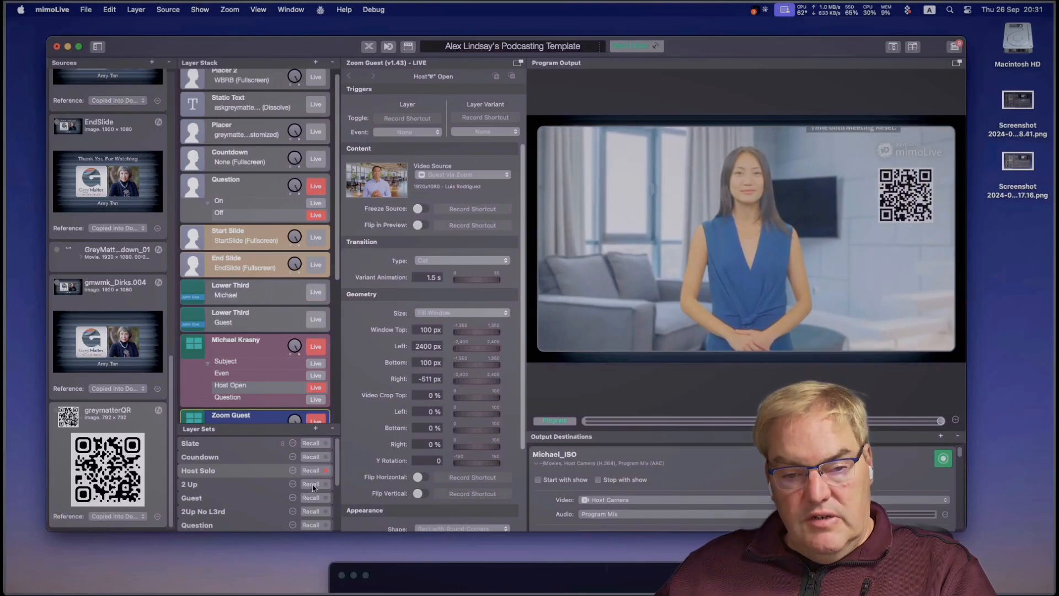
pyautogui.click(311, 485)
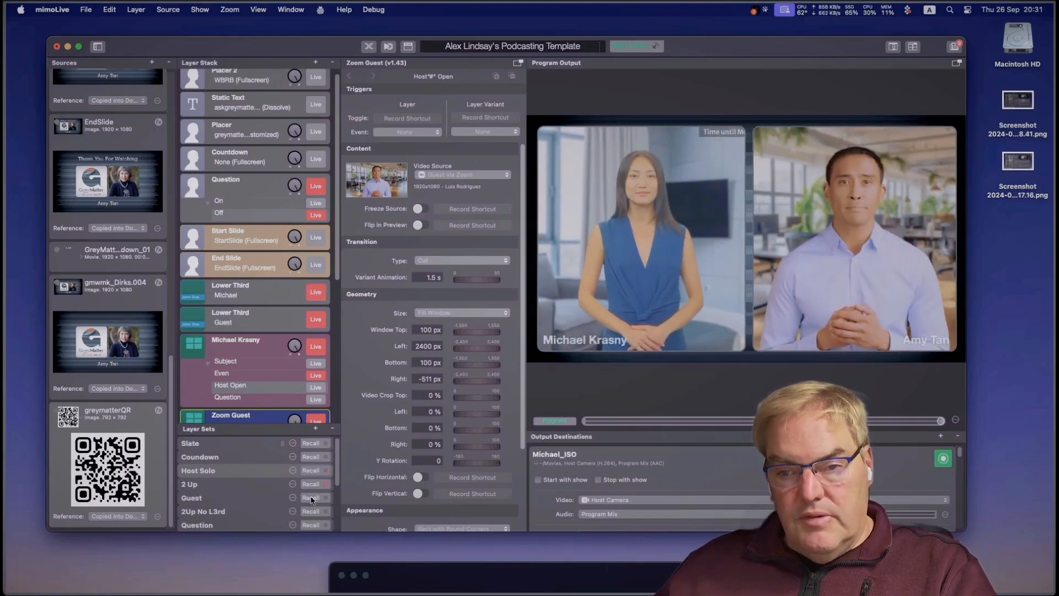
pyautogui.click(311, 498)
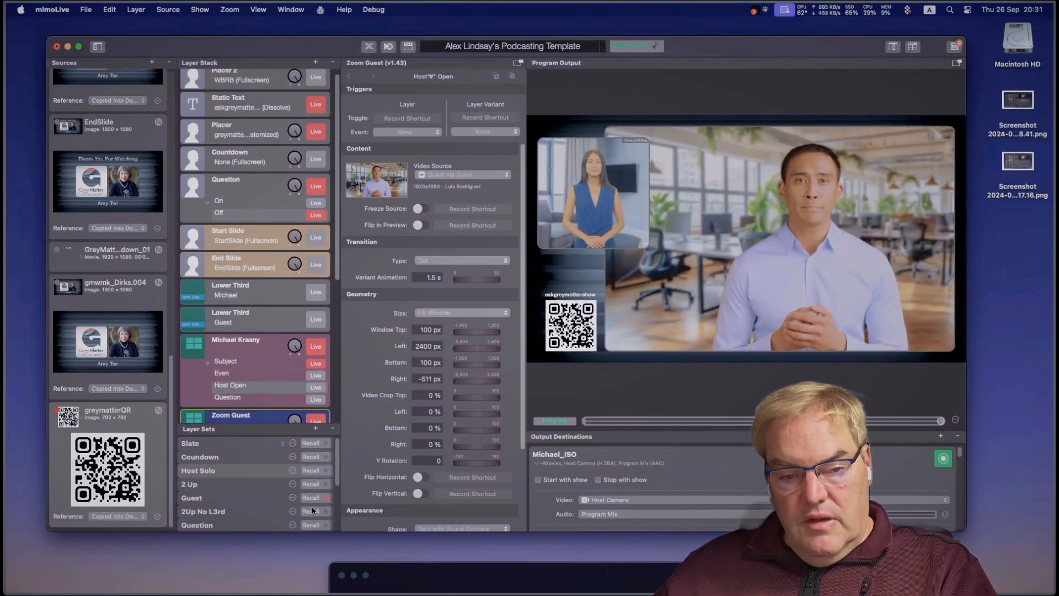
pyautogui.click(313, 511)
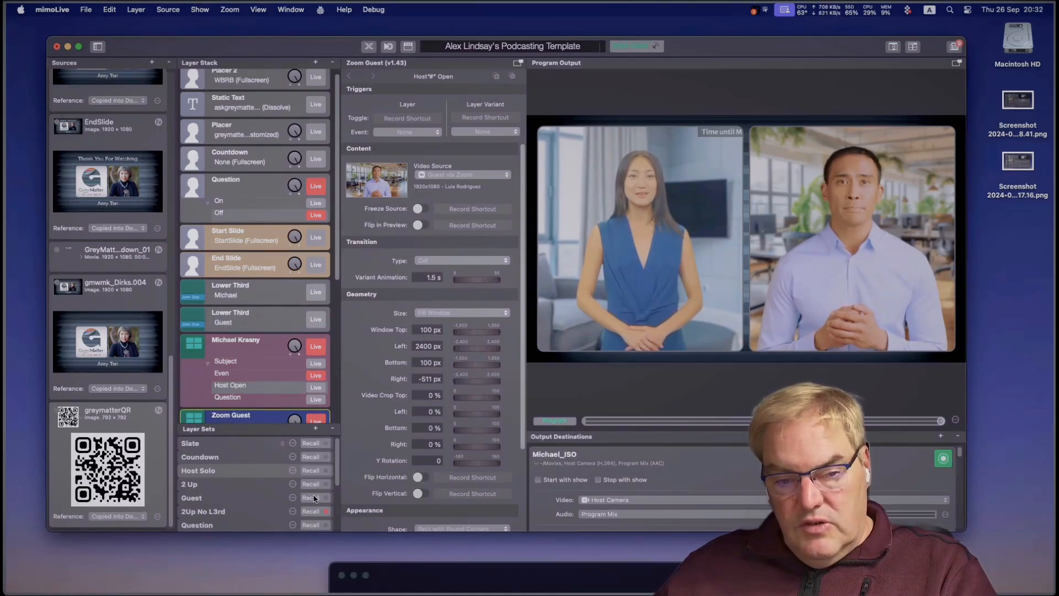
pyautogui.scroll(-3, 310, 491)
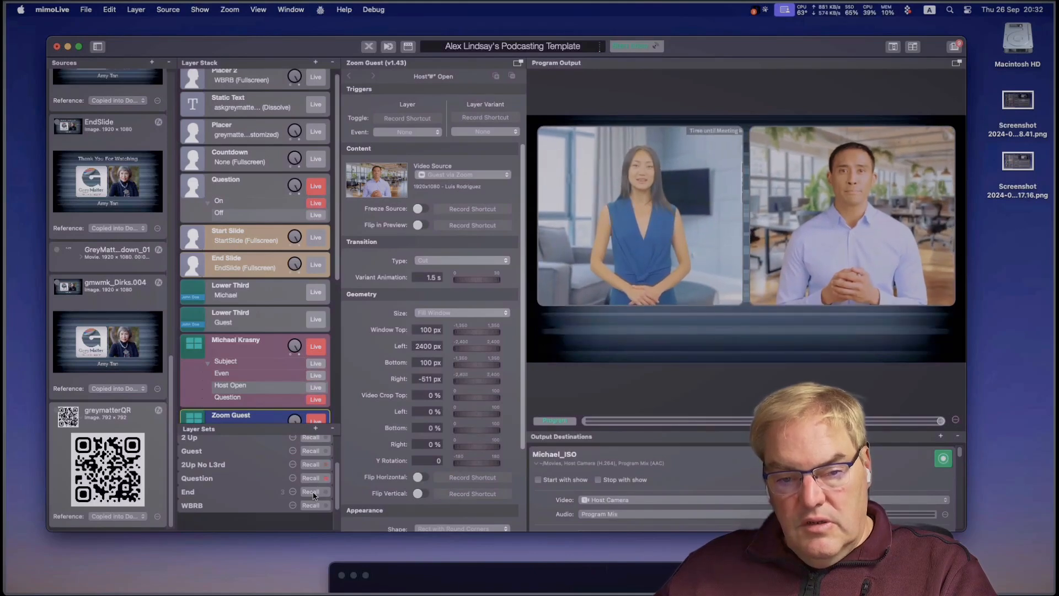
pyautogui.click(311, 491)
pyautogui.click(312, 504)
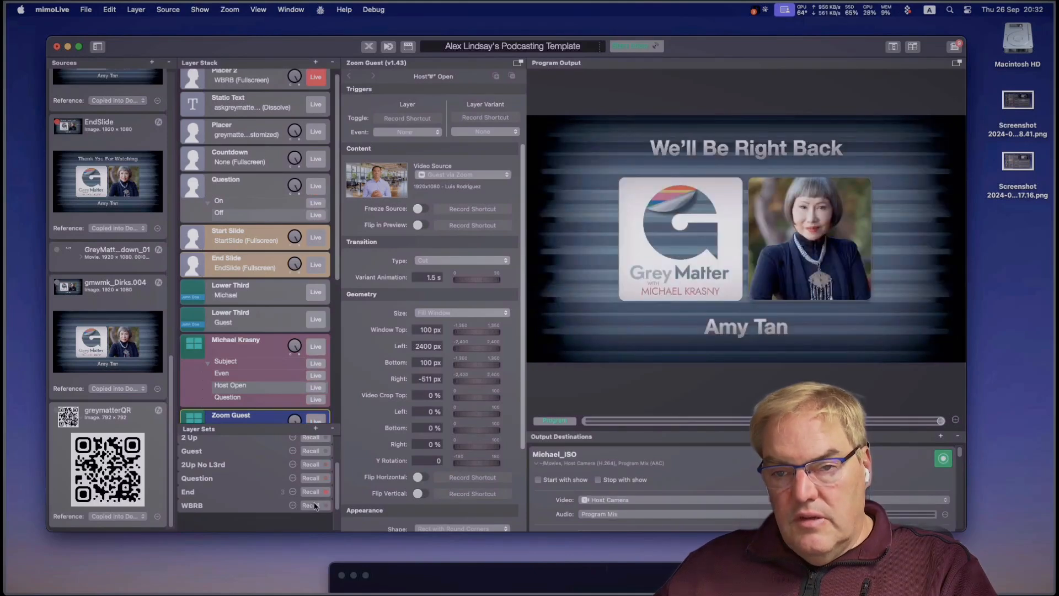
pyautogui.scroll(3, 311, 498)
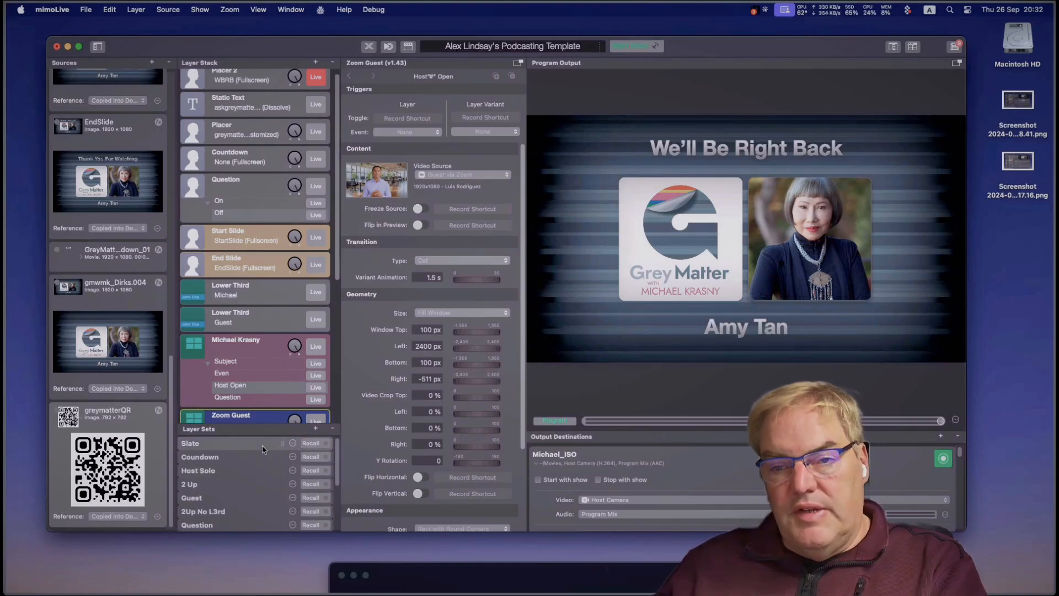
pyautogui.click(310, 443)
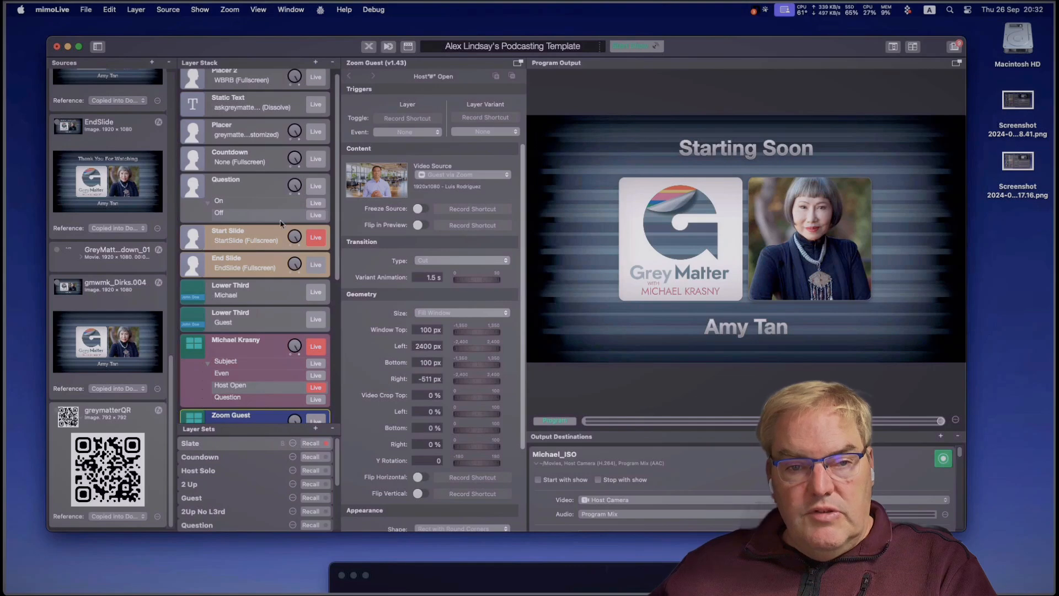
pyautogui.scroll(2, 281, 224)
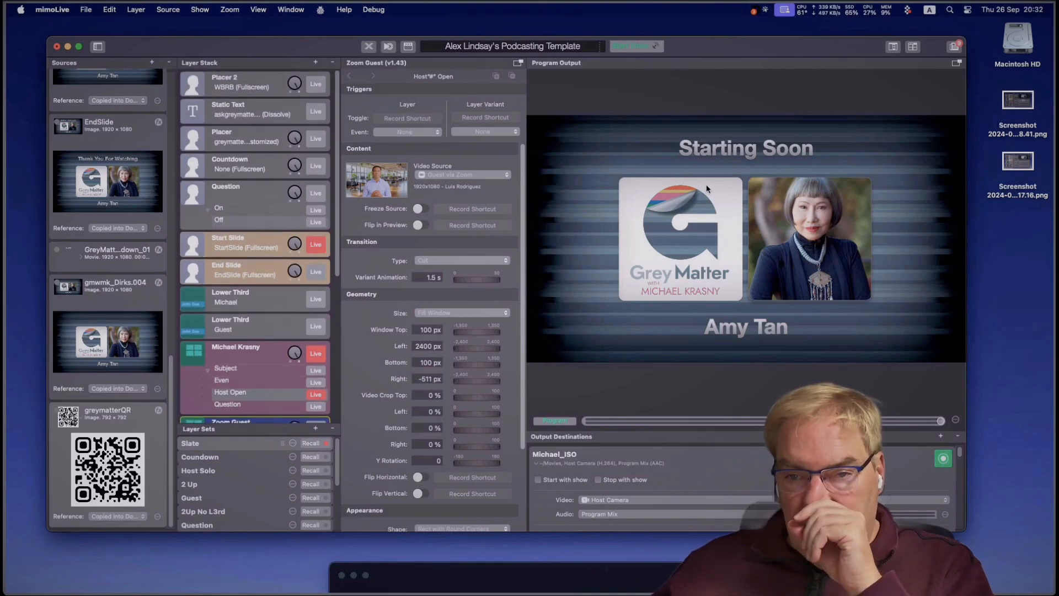
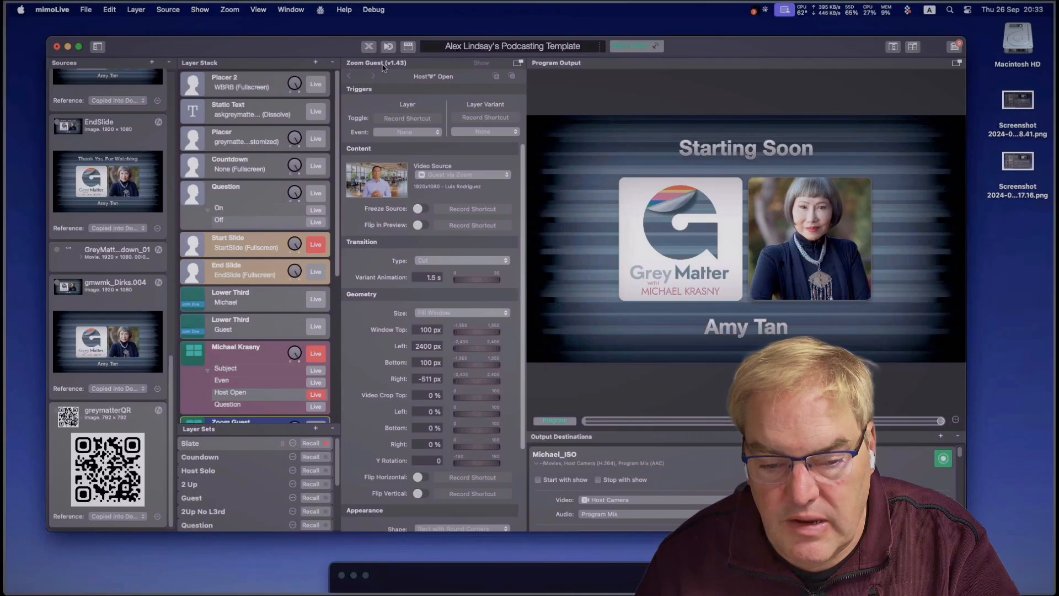
pyautogui.moveTo(240, 588)
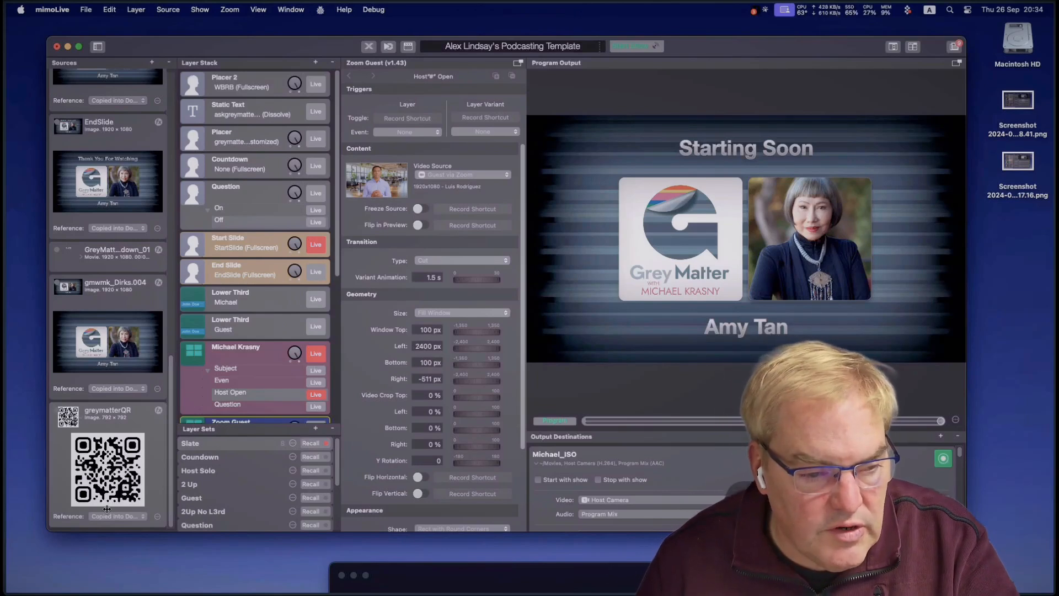
pyautogui.click(1034, 442)
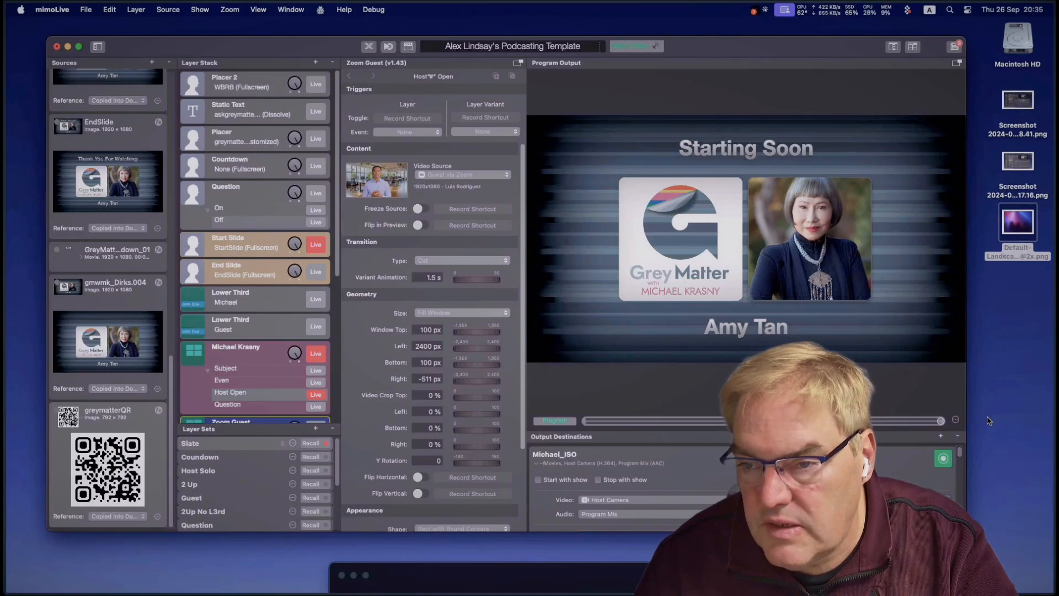
pyautogui.click(1017, 230)
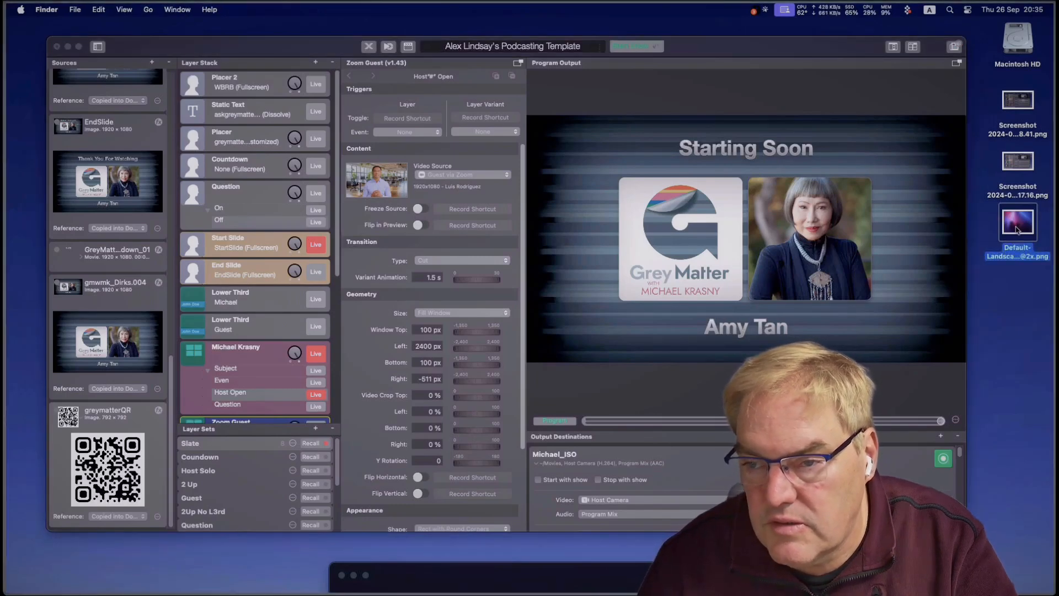
pyautogui.press('space')
pyautogui.press('space')
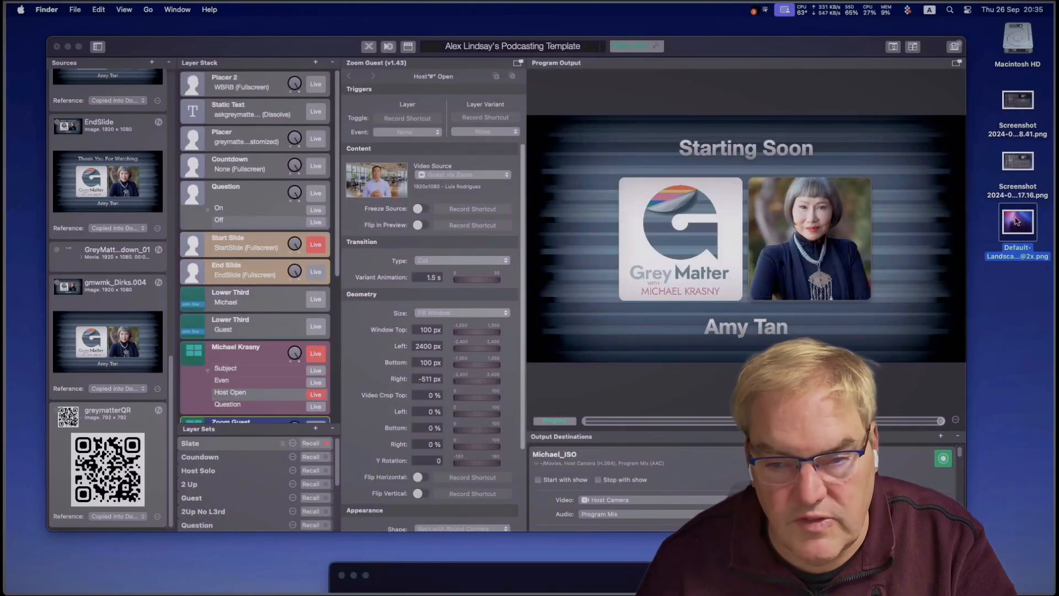
pyautogui.press('space')
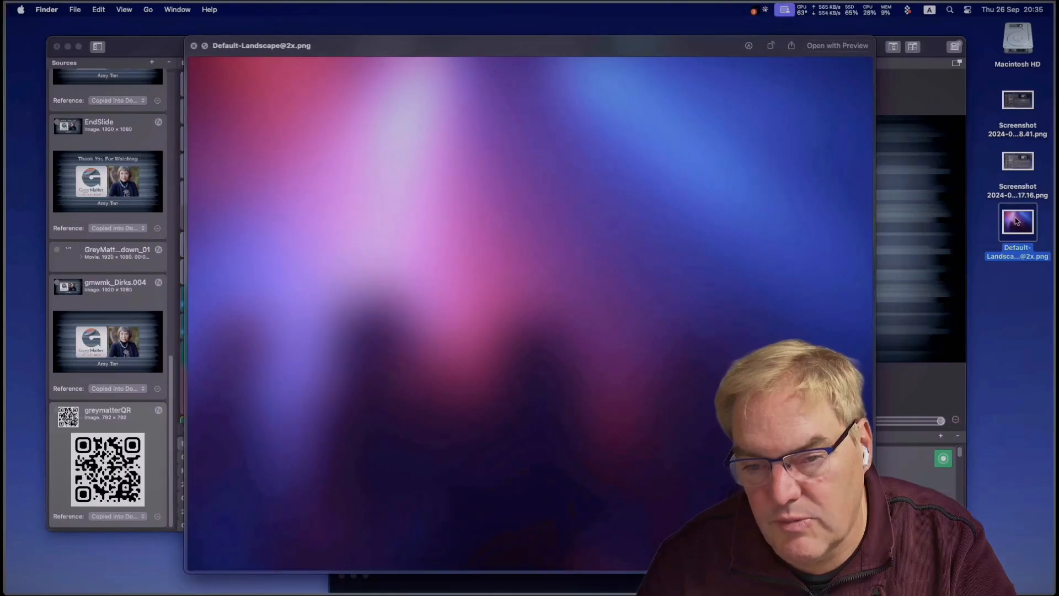
pyautogui.press('space')
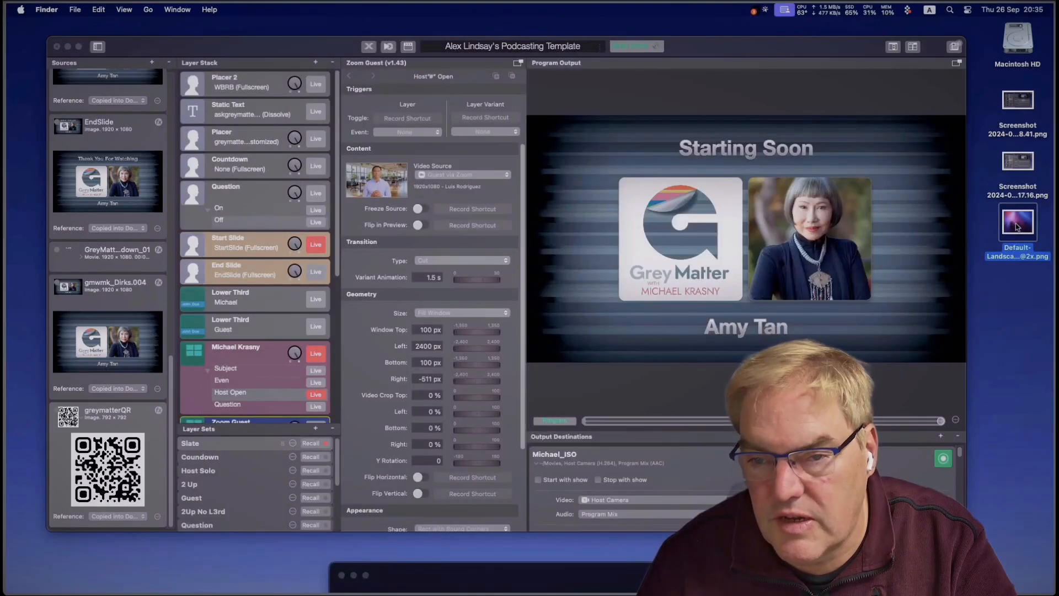
pyautogui.moveTo(1018, 227); pyautogui.dragTo(131, 394)
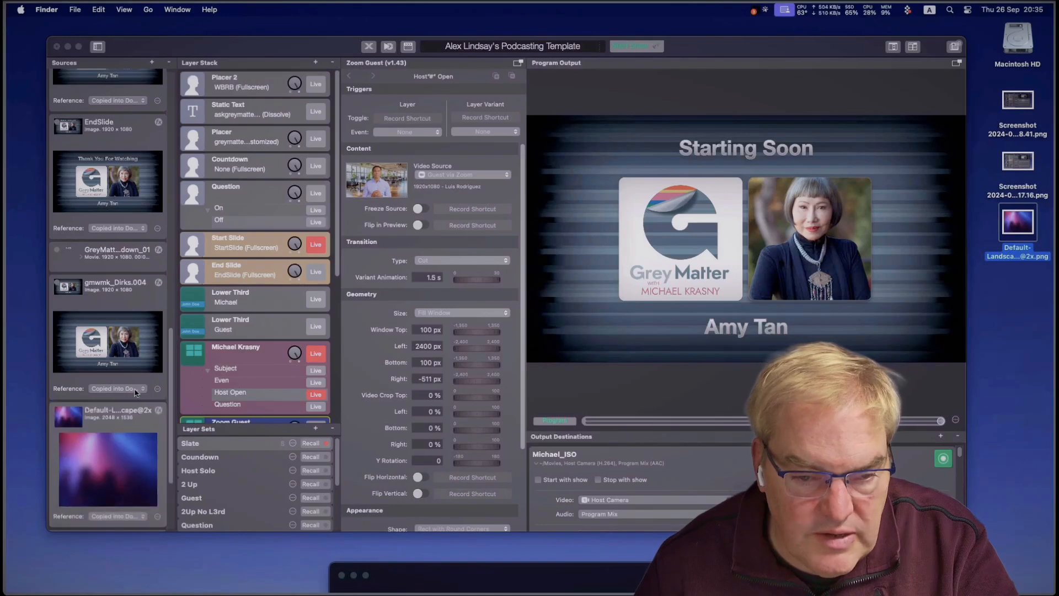
pyautogui.click(145, 414)
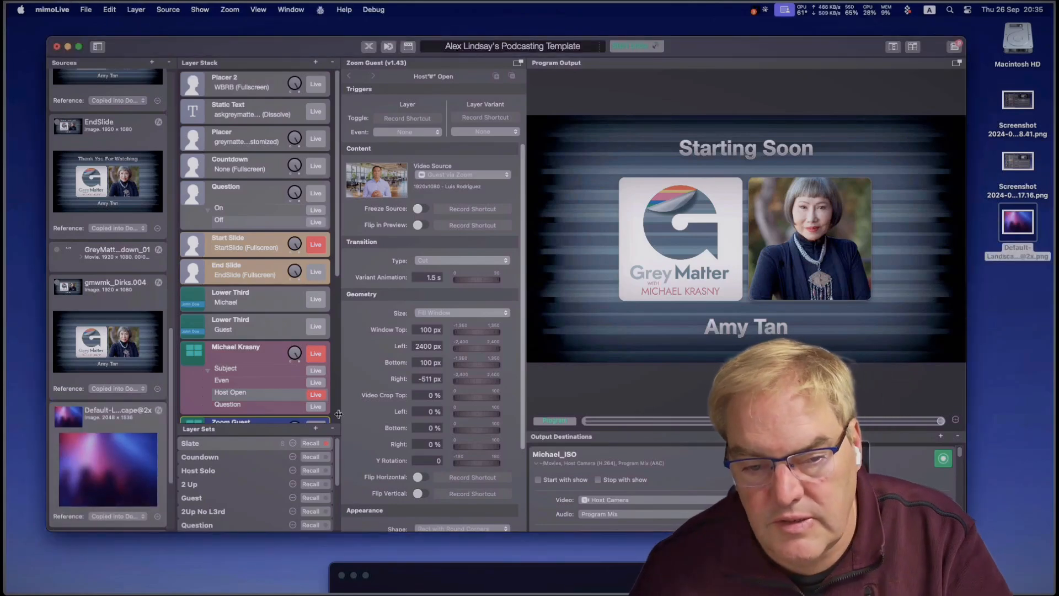
pyautogui.scroll(1, 272, 370)
pyautogui.scroll(-1, 272, 374)
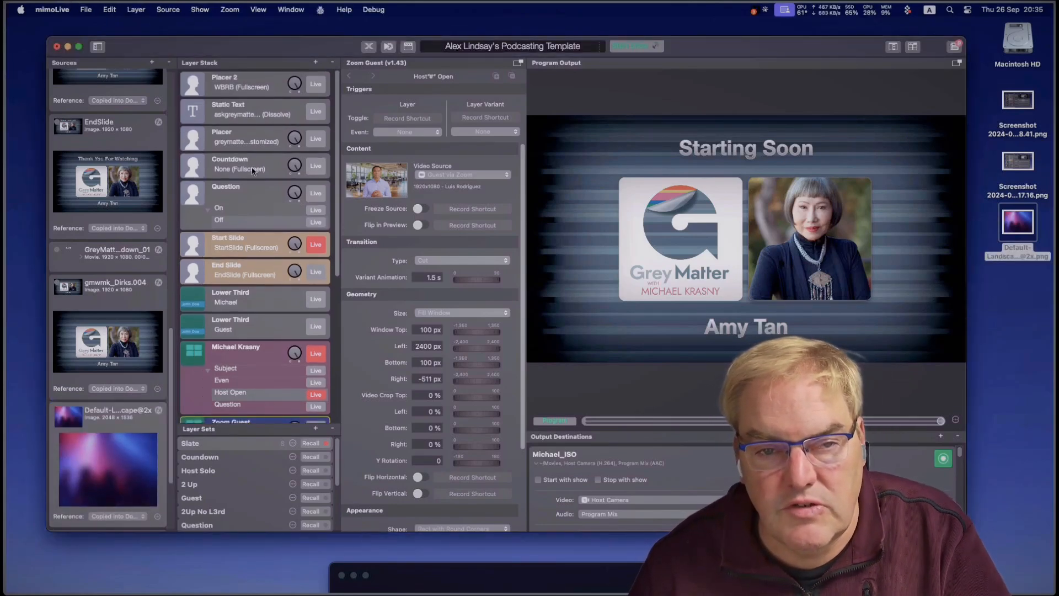
# Step: Add a new Placer layer and move it above Placer 2 at the top of the layer stack
pyautogui.click(316, 64)
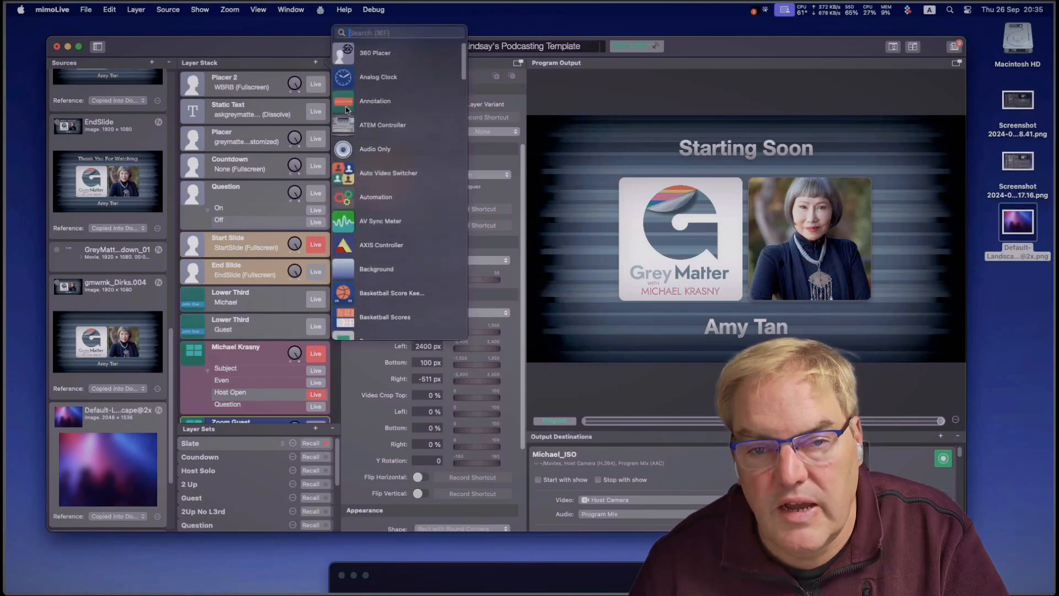
pyautogui.write('Pla')
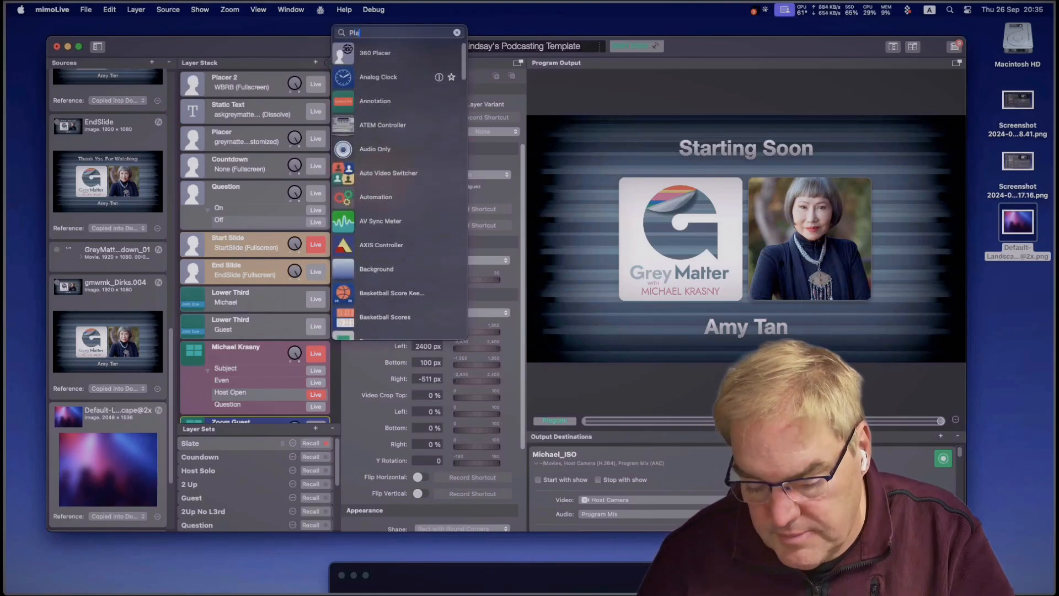
pyautogui.write('cer')
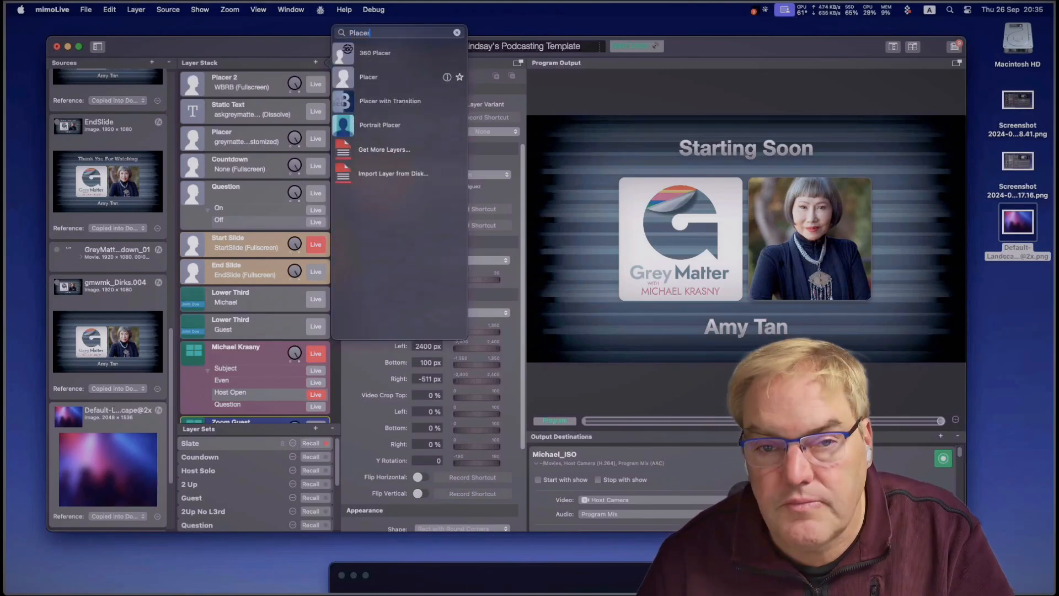
pyautogui.click(384, 80)
pyautogui.click(384, 80)
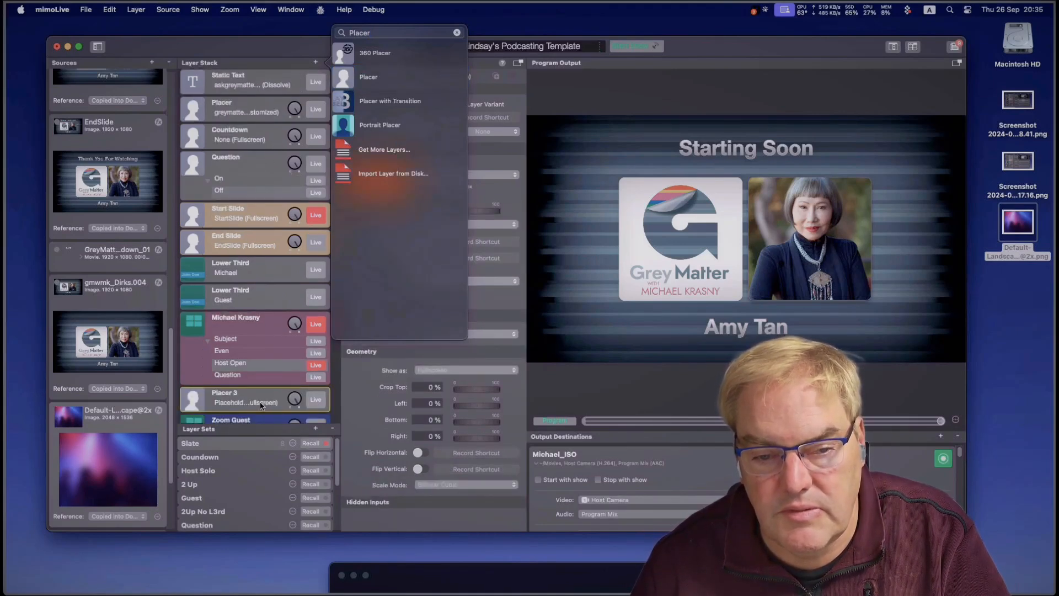
pyautogui.moveTo(262, 399); pyautogui.dragTo(272, 77)
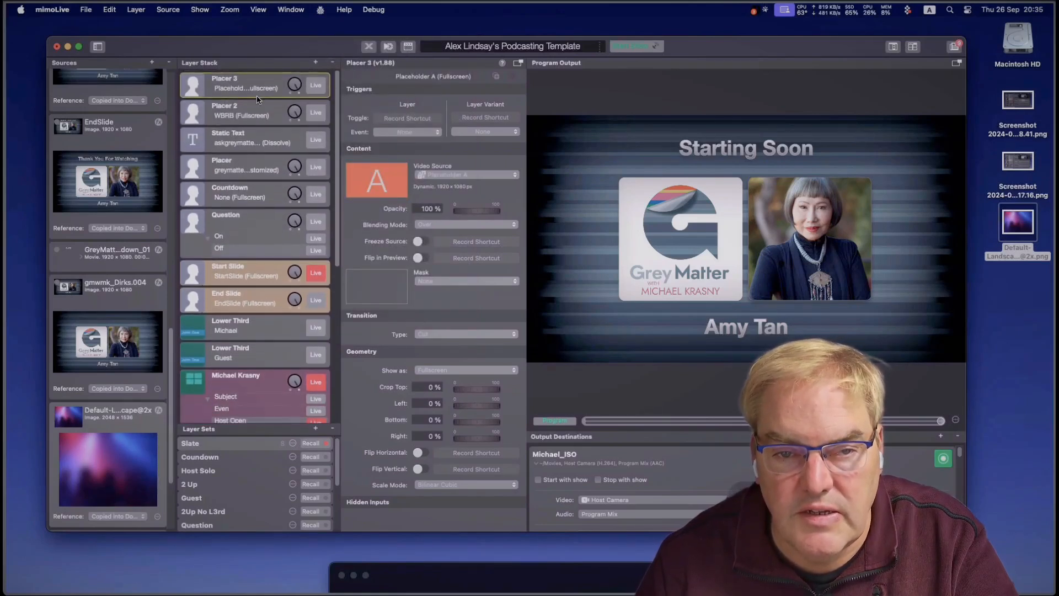
# Step: Rename the new Placer layer as Slate Backround
pyautogui.doubleClick(232, 79)
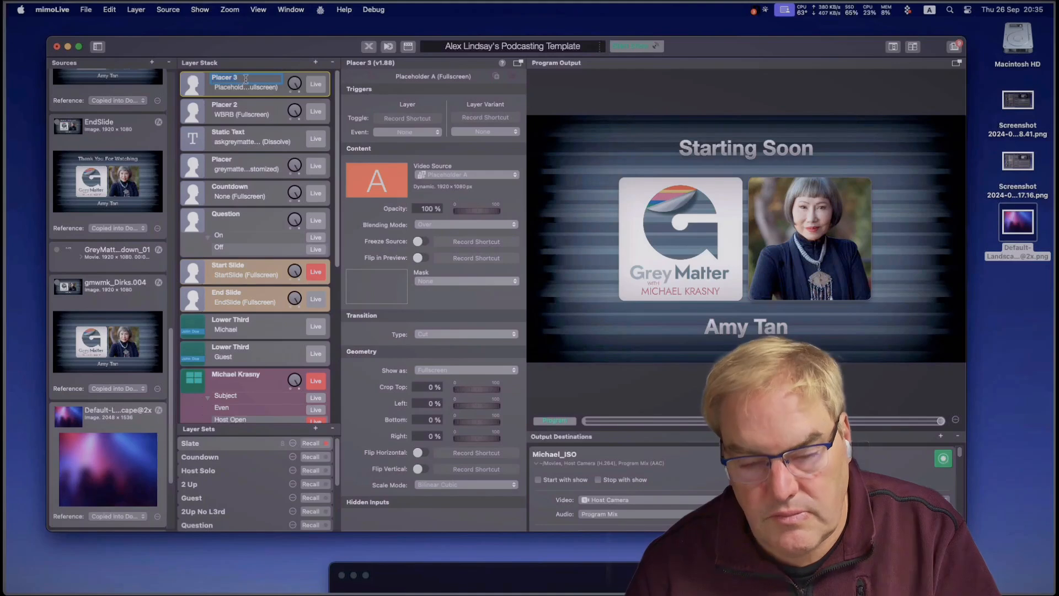
pyautogui.write('Slate Ba')
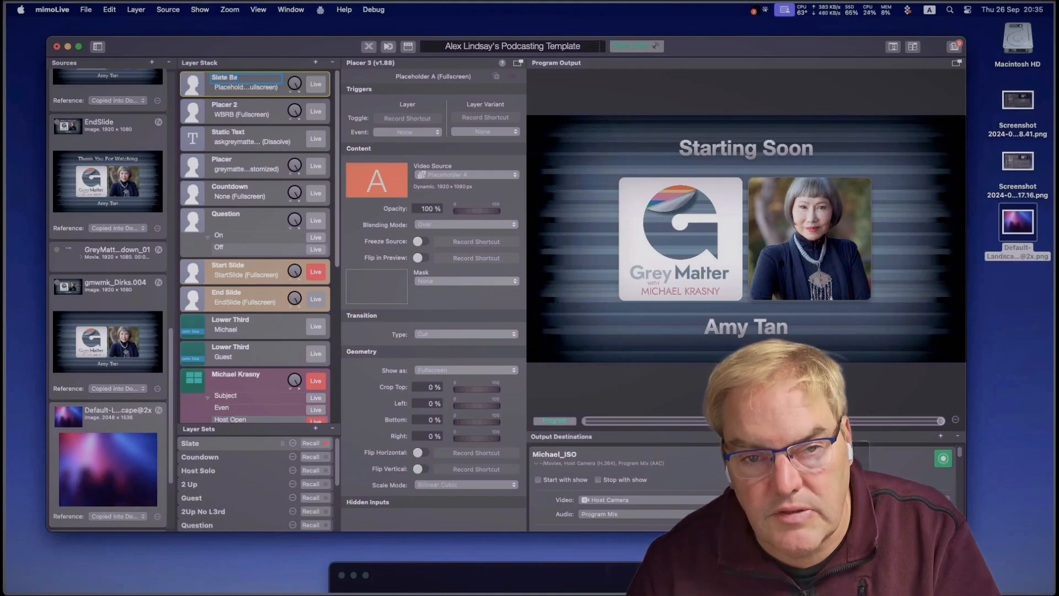
pyautogui.write('ckroung')
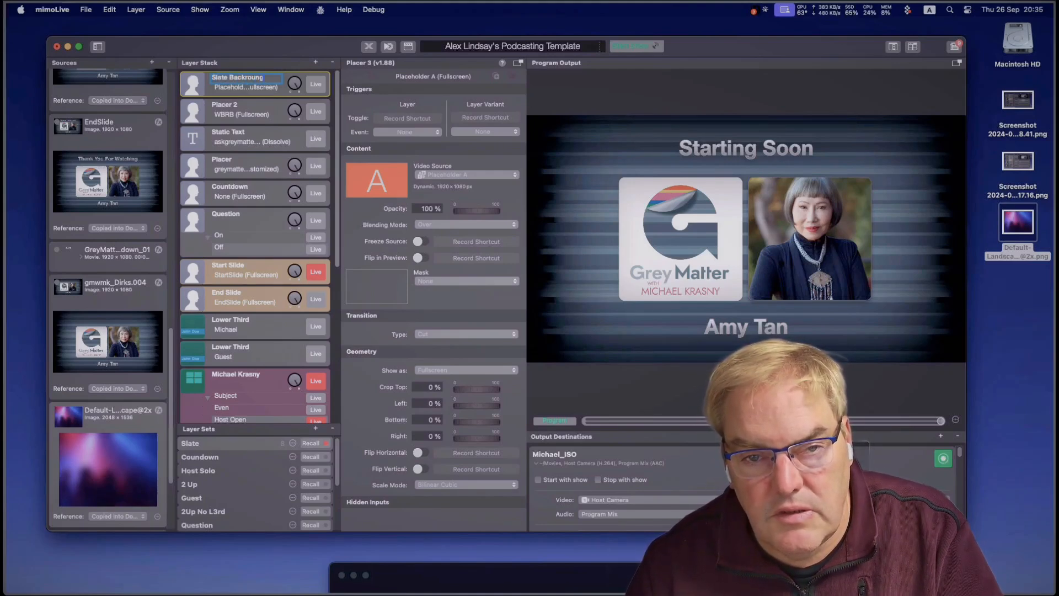
pyautogui.press('Return')
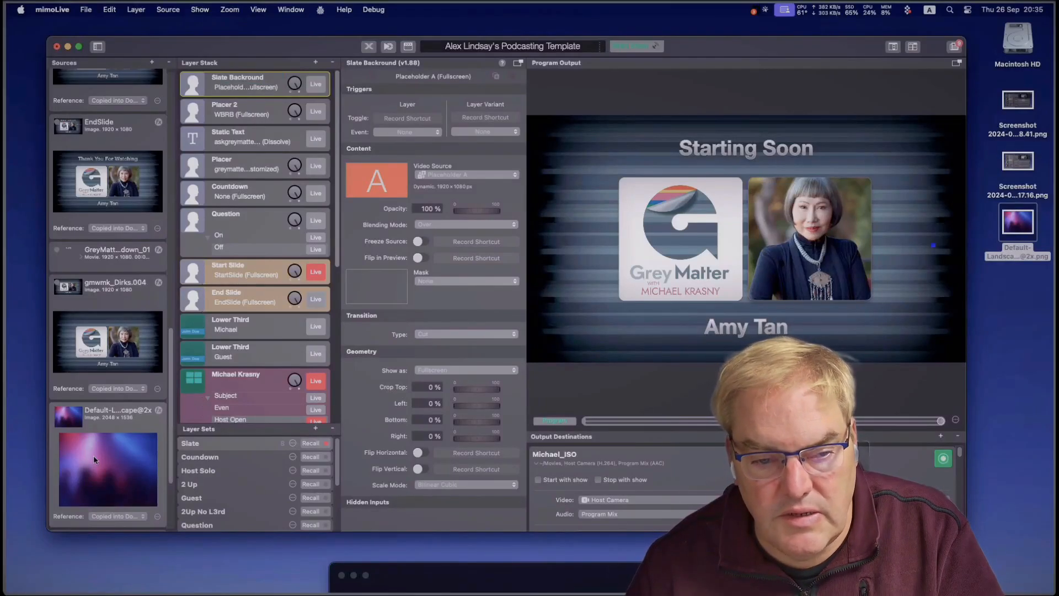
# Step: Assign the Default-Landscape@2x image to the Slate Backround layer and switch the layer live
pyautogui.moveTo(214, 317); pyautogui.dragTo(258, 88)
pyautogui.click(315, 86)
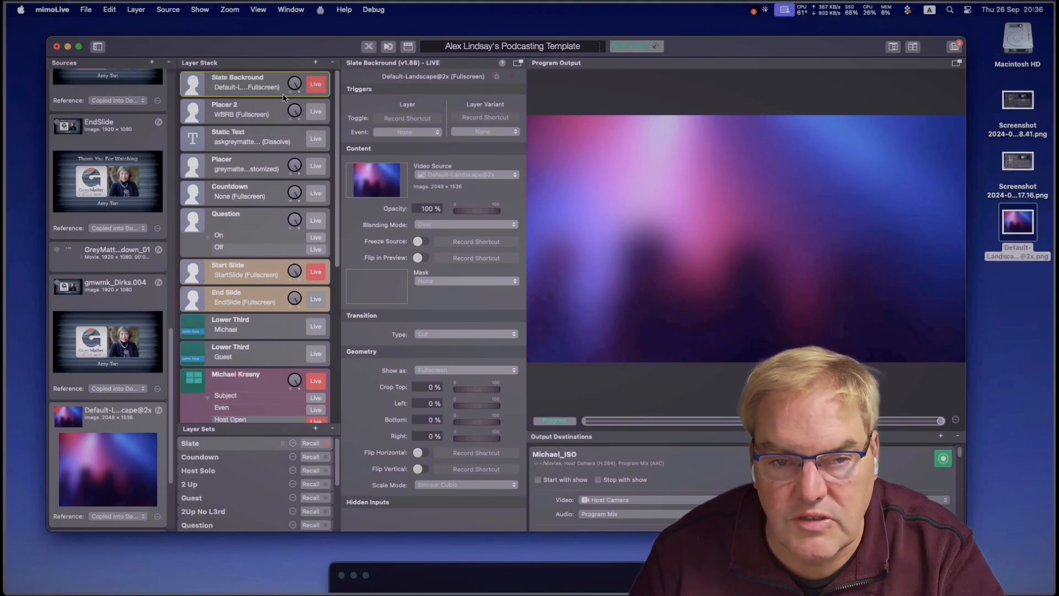
# Step: Add a new Split Screen layer above Slate Backround in the layer stack
pyautogui.click(314, 61)
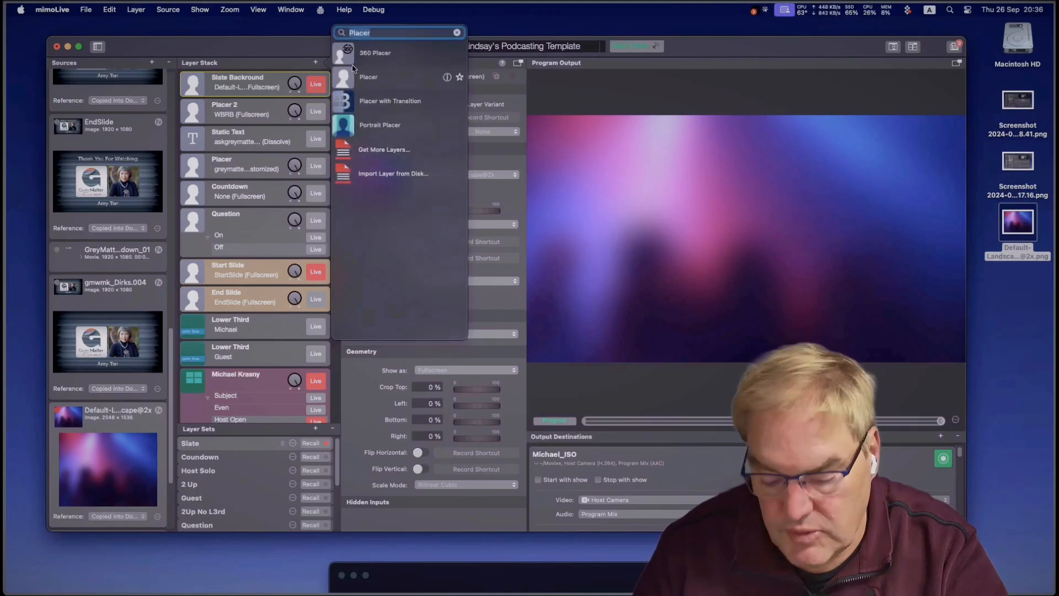
pyautogui.write('pl')
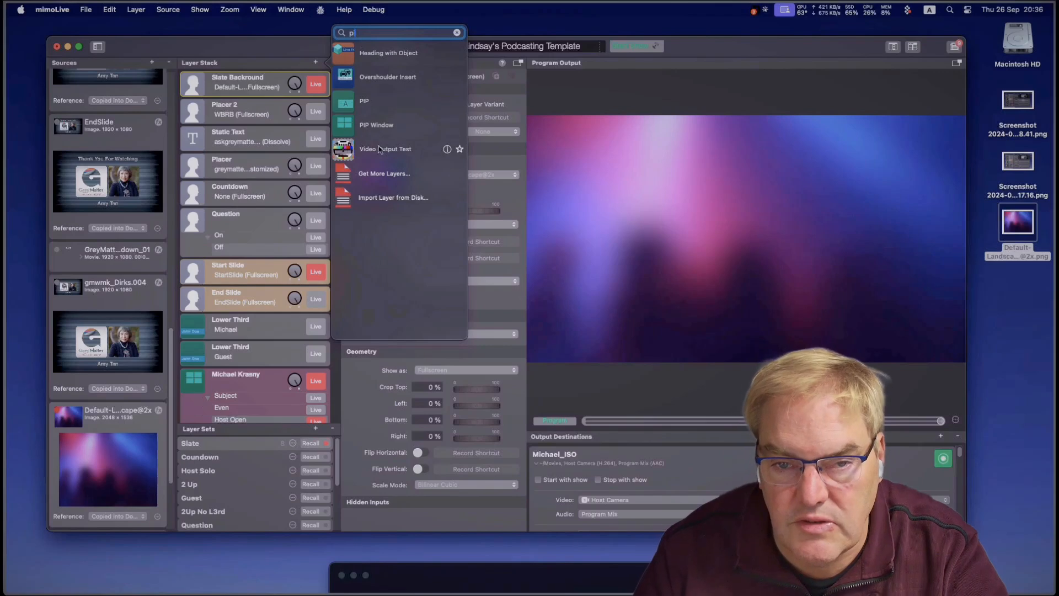
pyautogui.click(375, 126)
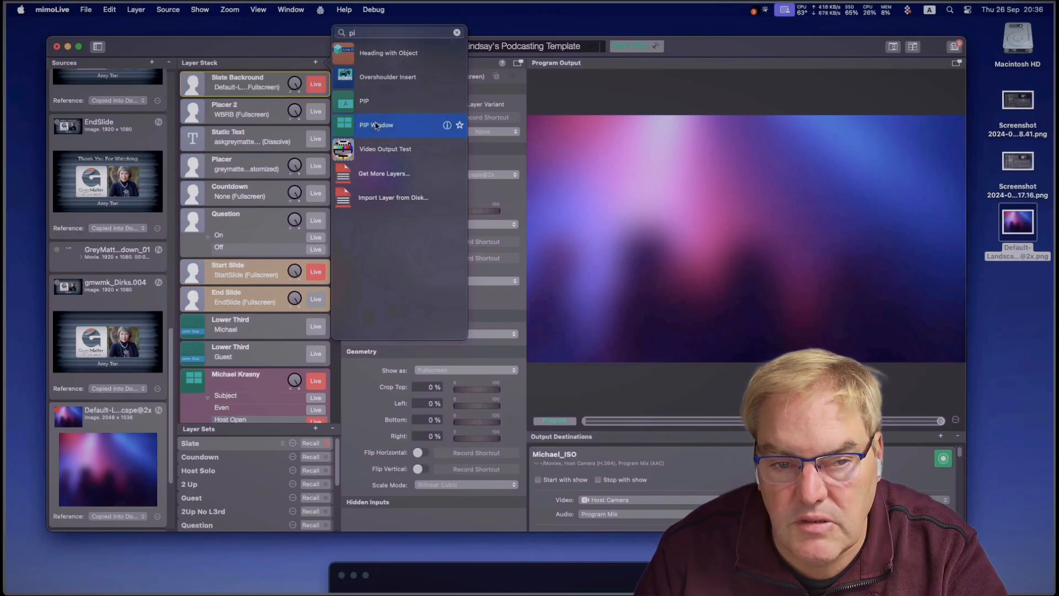
pyautogui.click(379, 33)
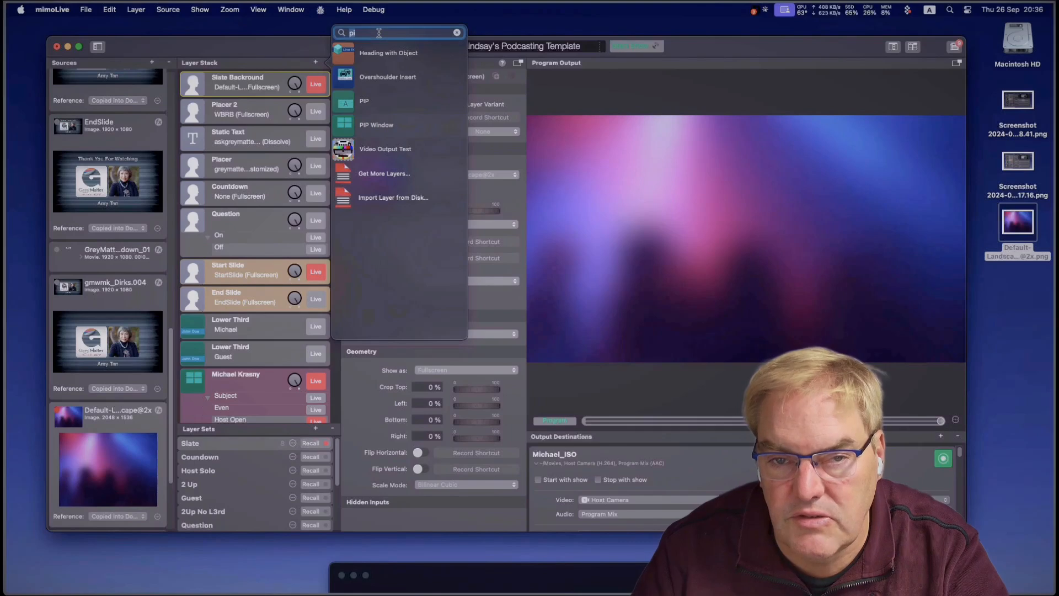
pyautogui.write('s')
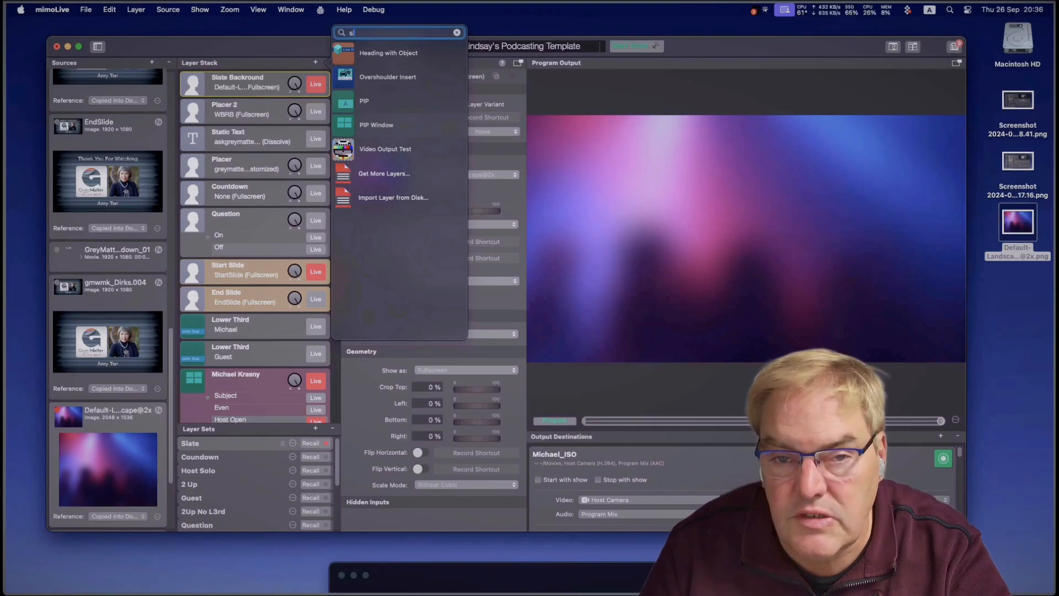
pyautogui.write('pli')
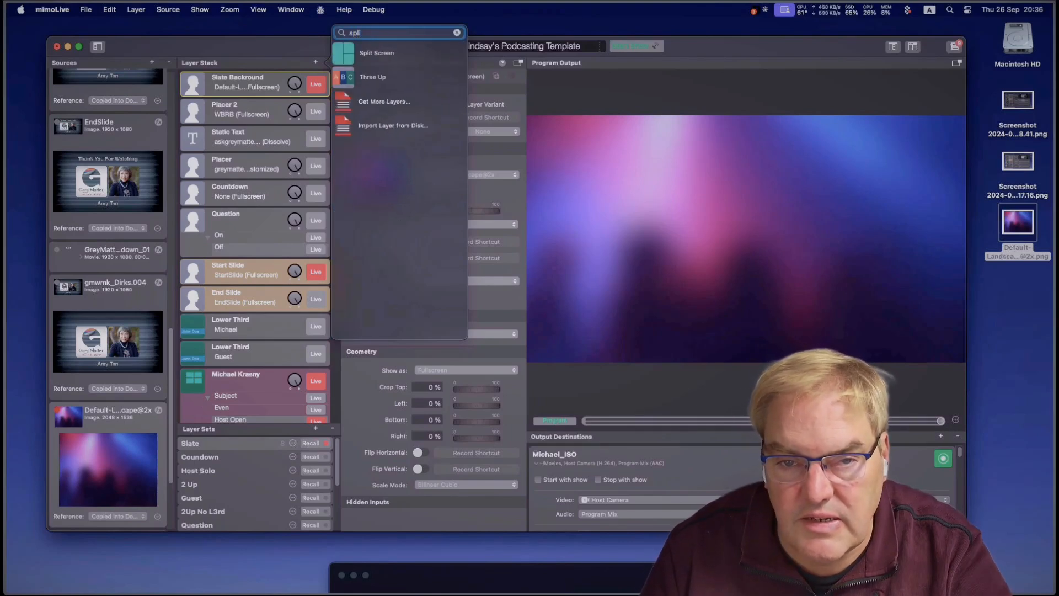
pyautogui.click(394, 52)
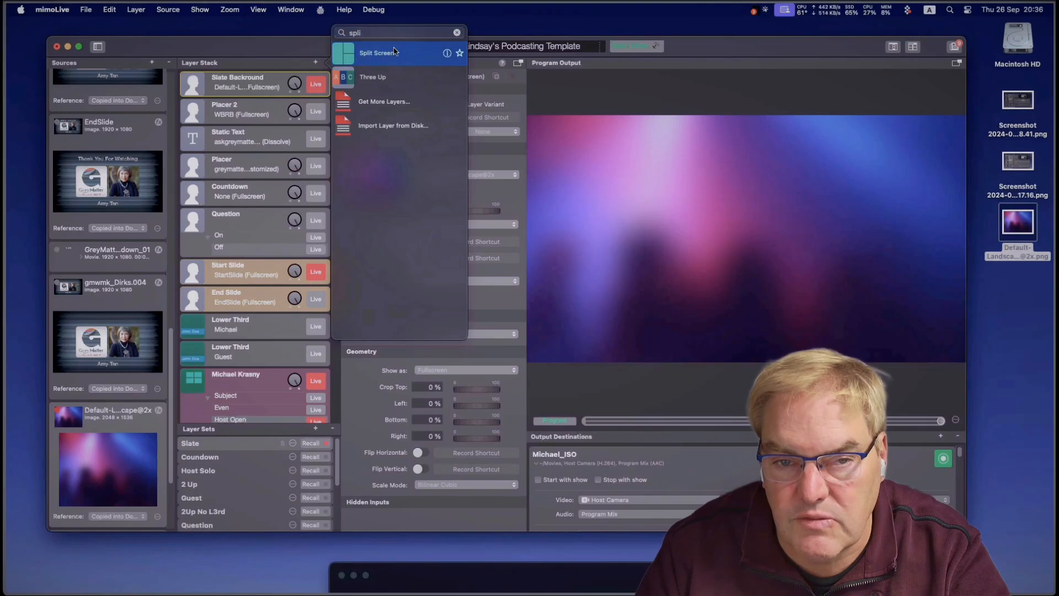
pyautogui.moveTo(331, 70); pyautogui.dragTo(320, 82)
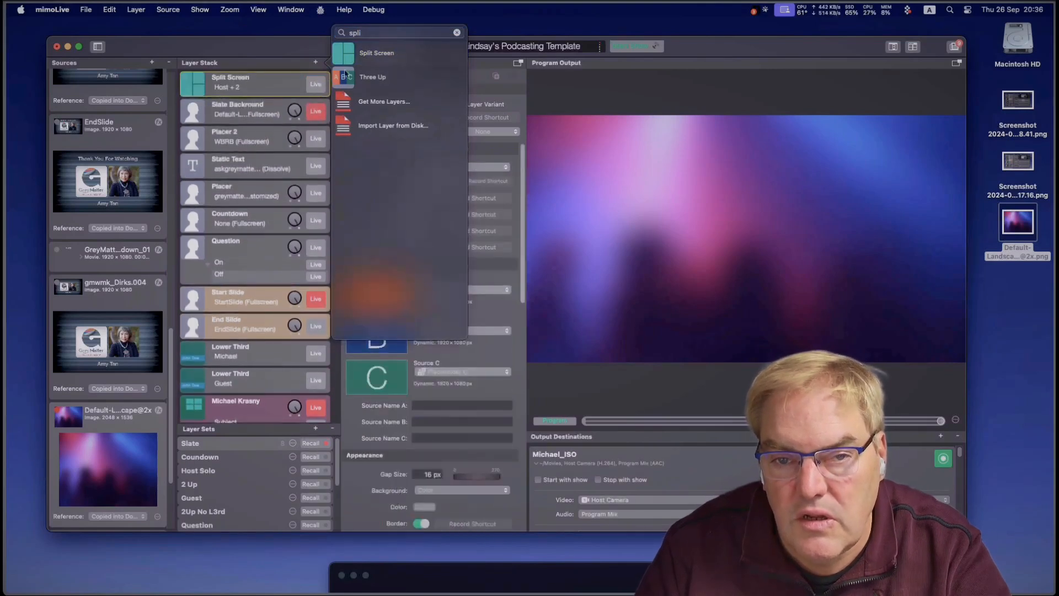
pyautogui.click(504, 276)
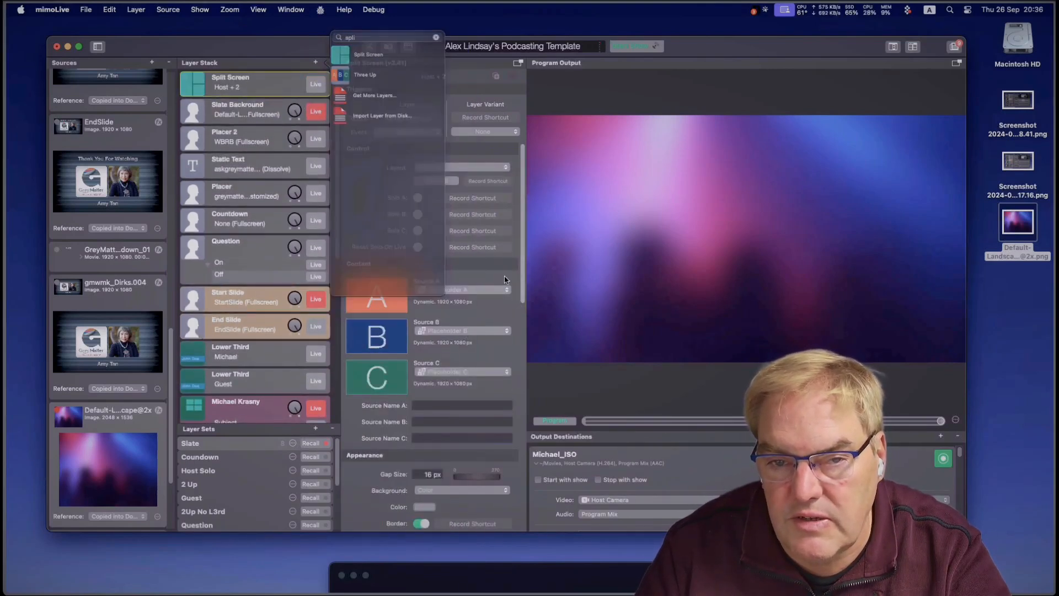
# Step: Switch the Split Screen layer live and set its layout to 2 x 1
pyautogui.click(448, 167)
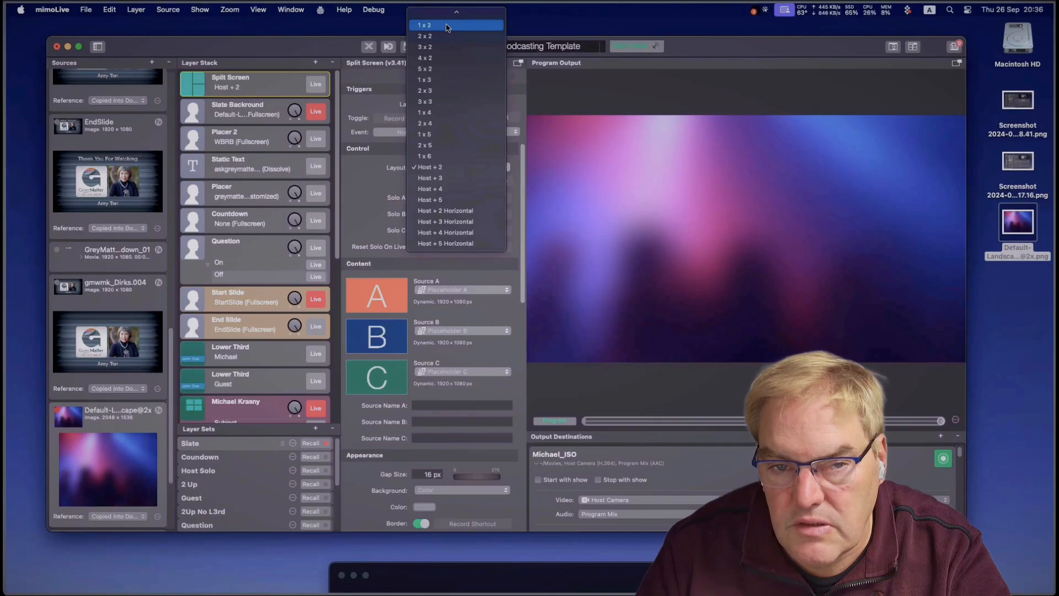
pyautogui.click(339, 83)
pyautogui.click(317, 84)
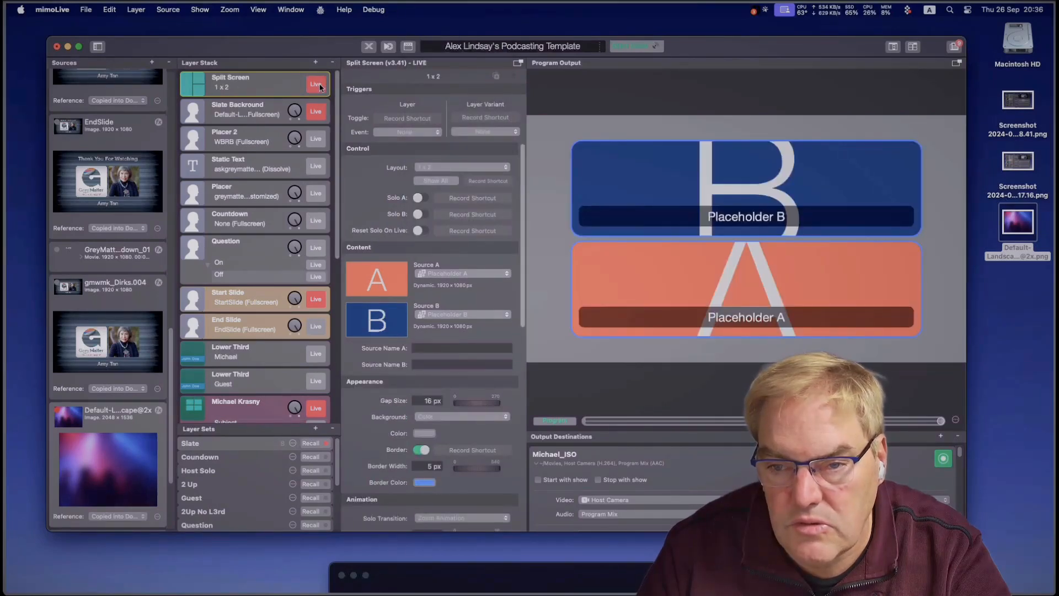
pyautogui.click(461, 168)
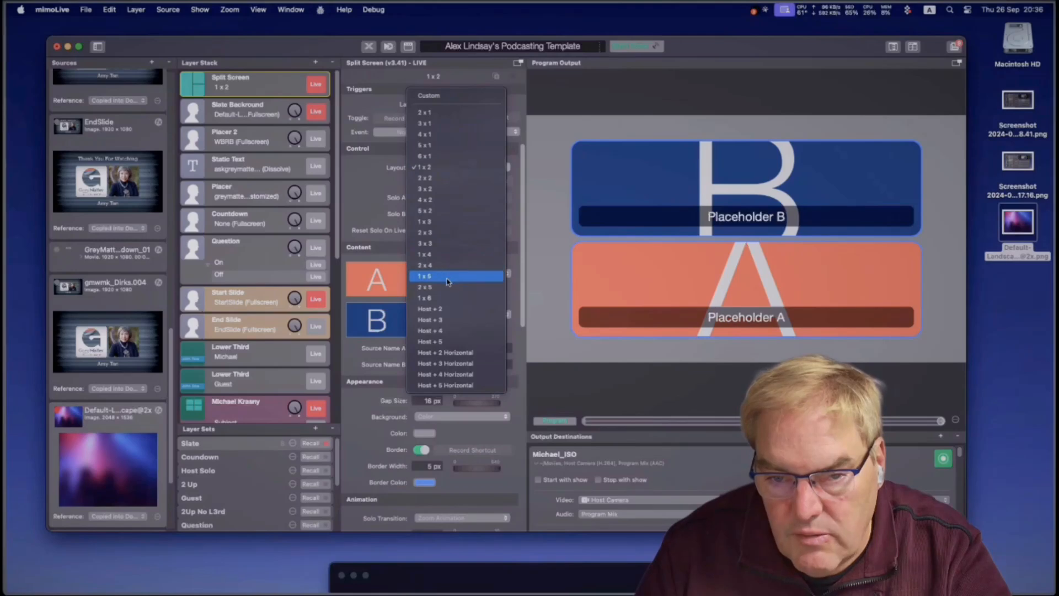
pyautogui.click(440, 114)
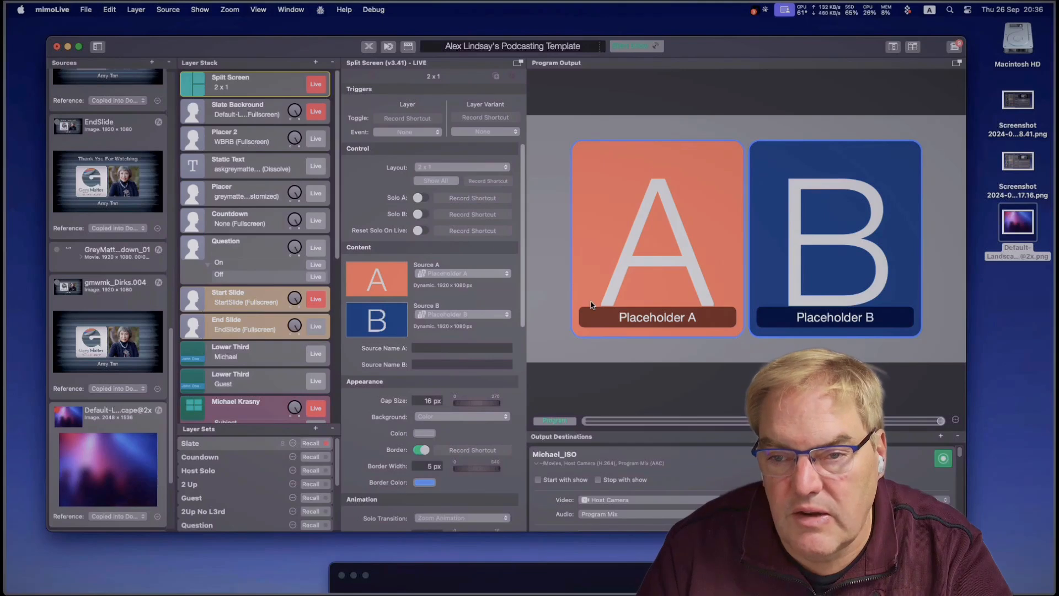
# Step: Set the Split Screen layer's background to None and switch its border off
pyautogui.scroll(-1, 392, 297)
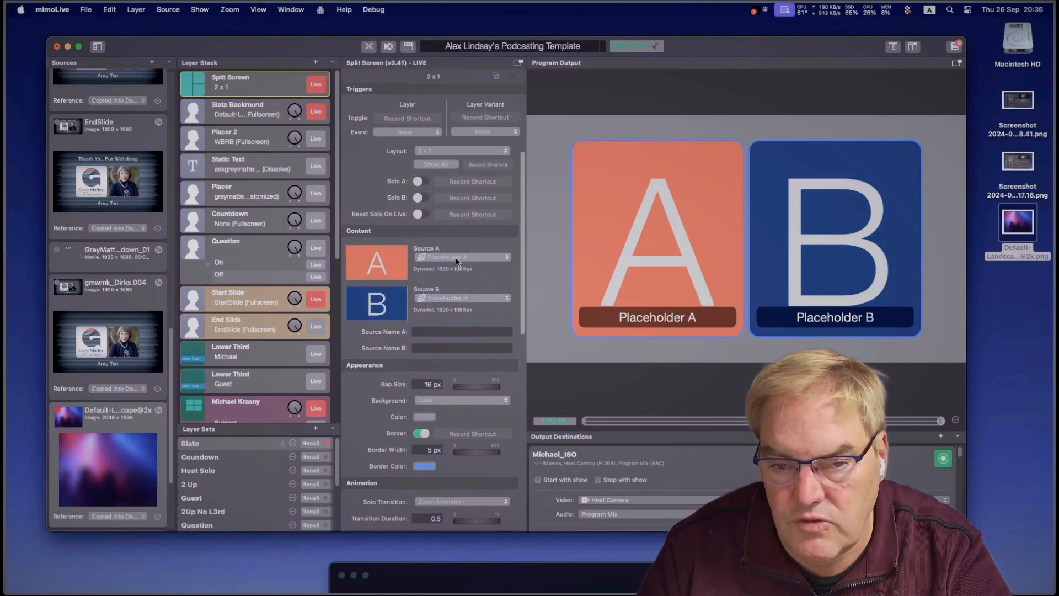
pyautogui.scroll(-5, 403, 359)
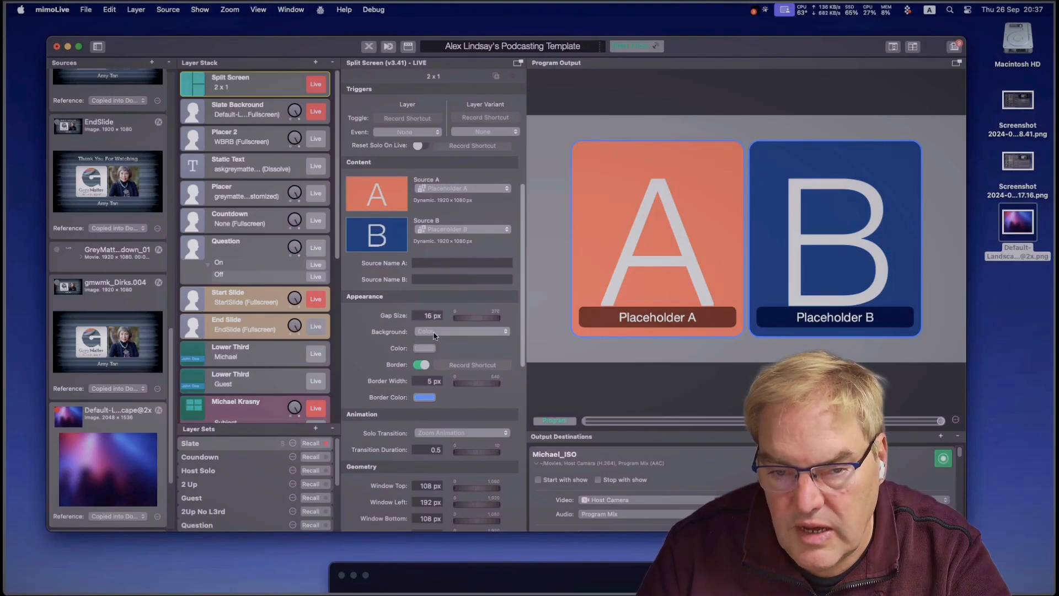
pyautogui.click(434, 332)
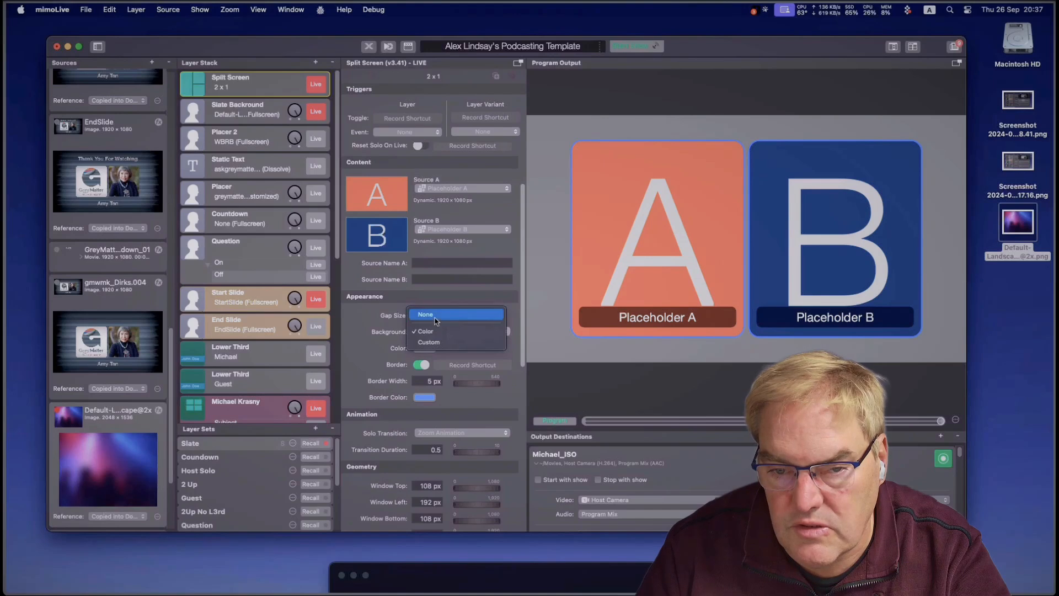
pyautogui.click(434, 315)
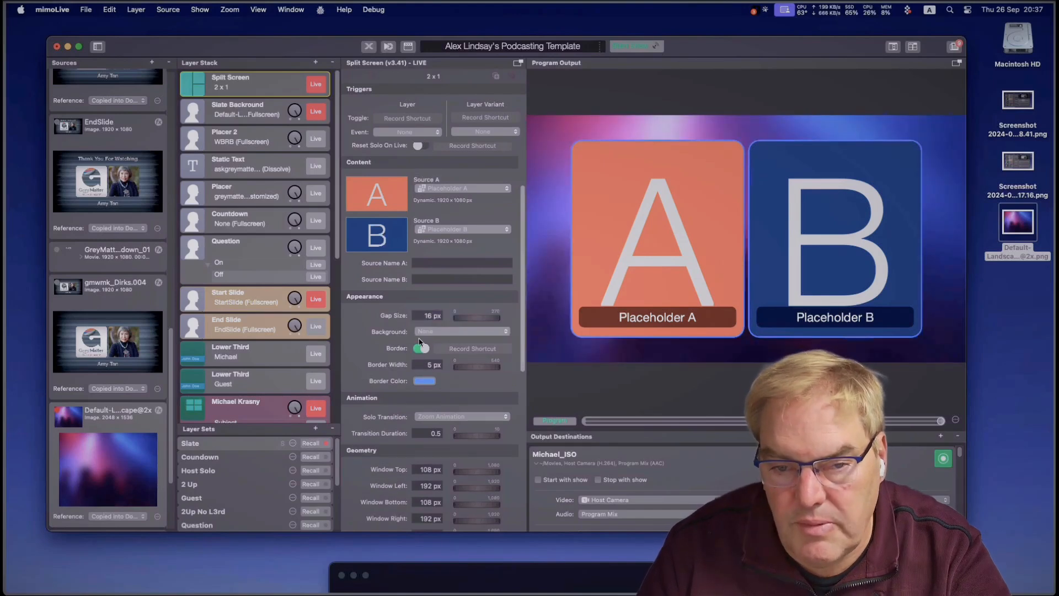
pyautogui.click(426, 349)
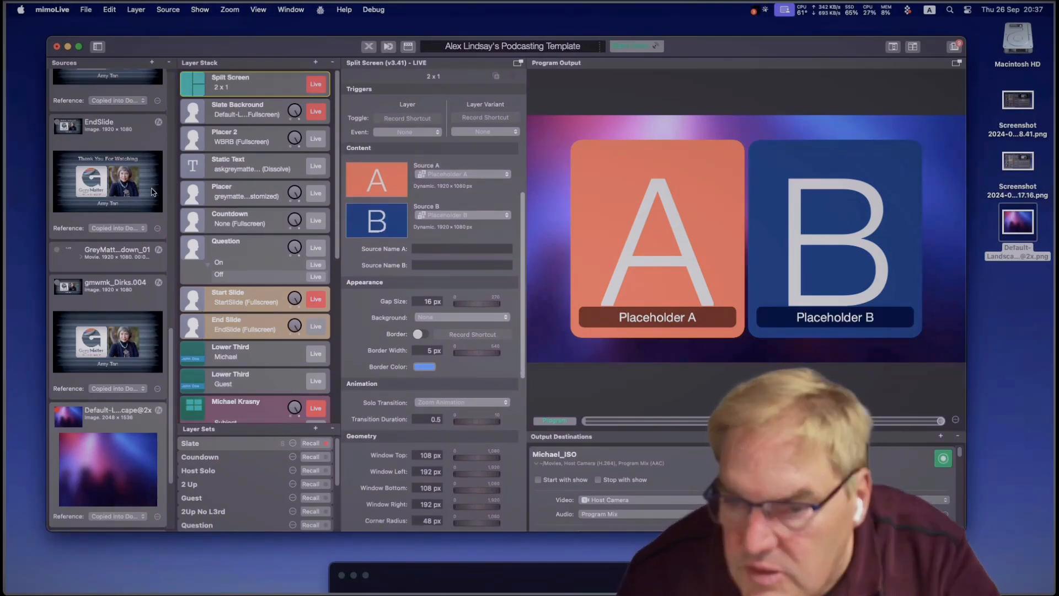
# Step: Take the Split Screen and Slate Backround layers off air to compare with the original start slide, and return both to live
pyautogui.scroll(-1, 133, 186)
pyautogui.click(316, 84)
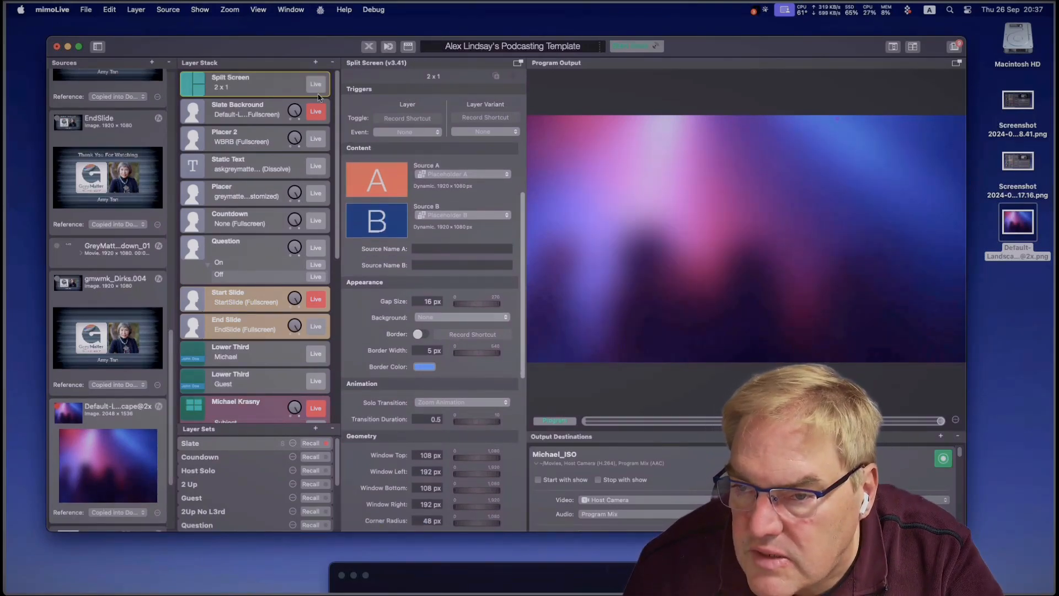
pyautogui.click(317, 112)
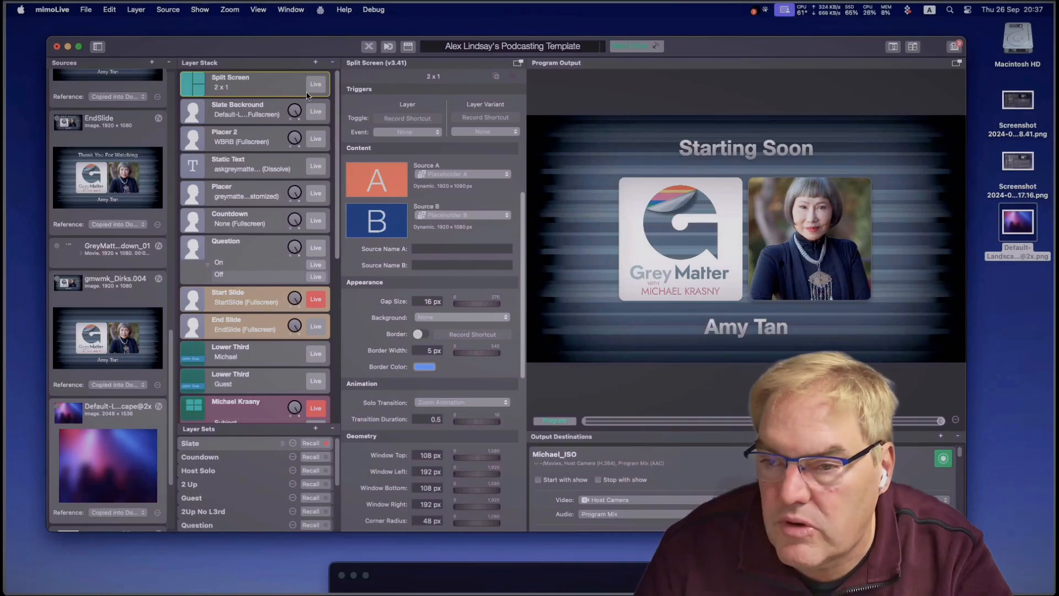
pyautogui.click(315, 89)
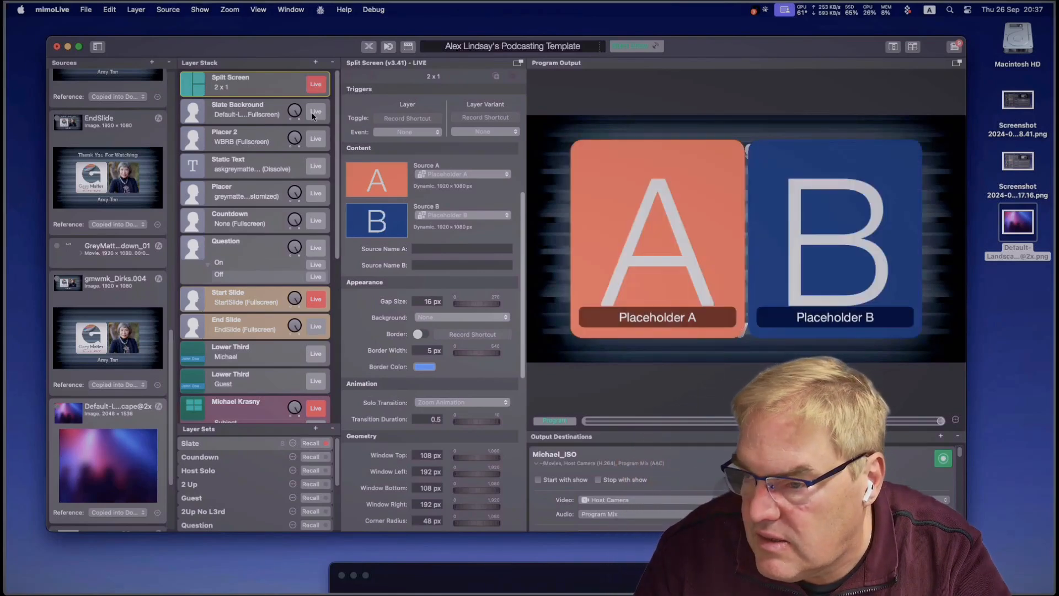
pyautogui.click(314, 113)
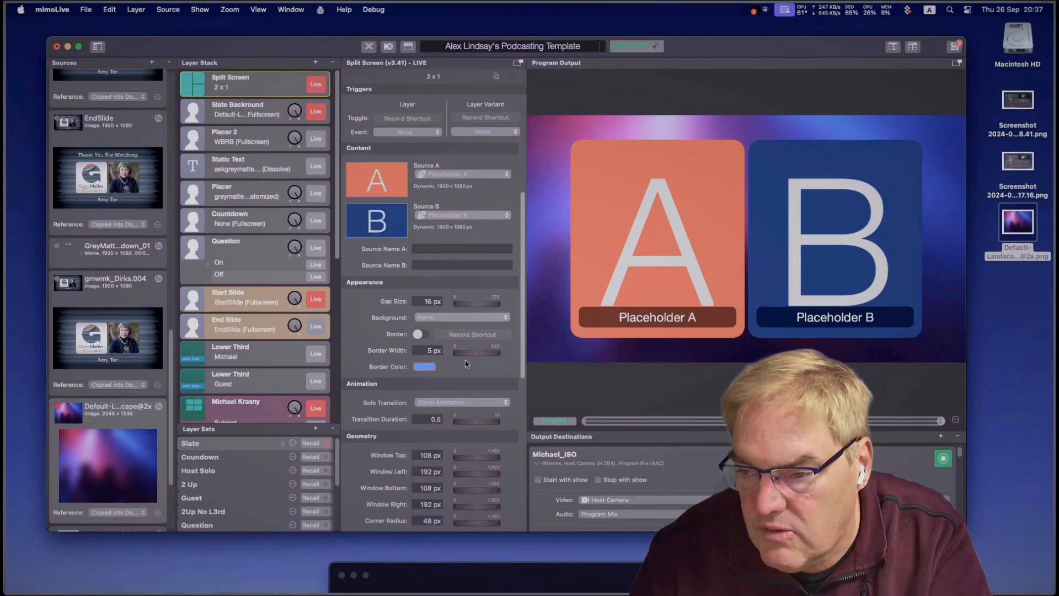
# Step: Switch the Split Screen layer's border back on and open its border width for editing
pyautogui.click(420, 334)
pyautogui.click(429, 350)
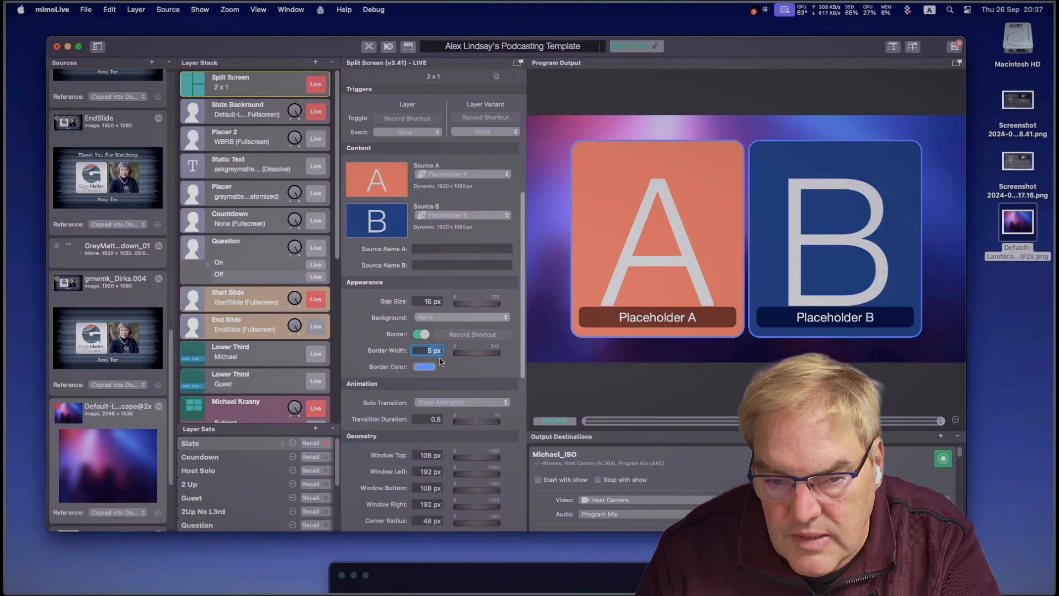
# Step: Set the Split Screen layer's highlighting mode to Manually
pyautogui.scroll(-10, 440, 362)
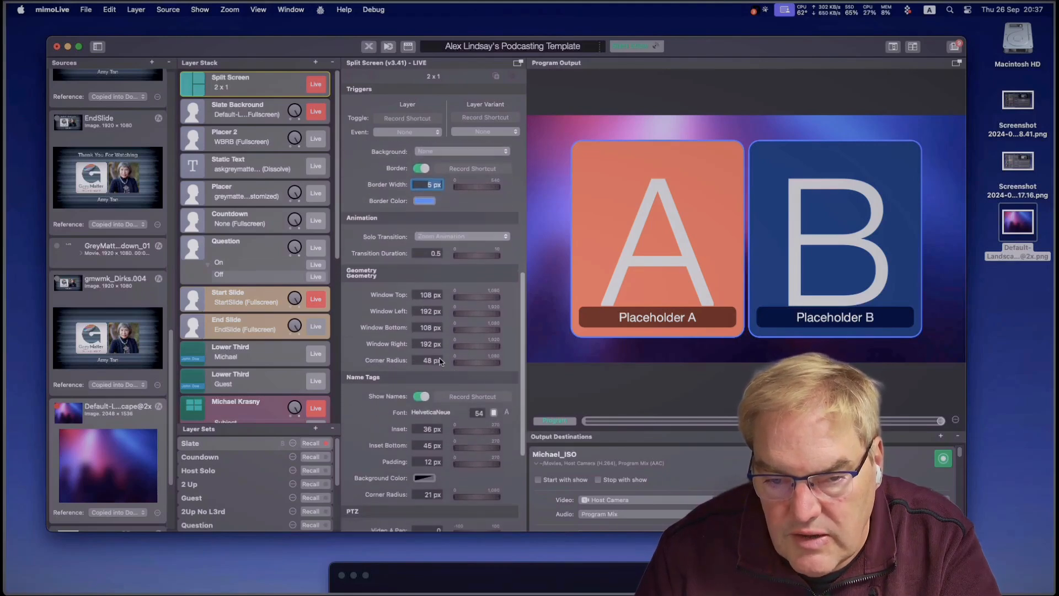
pyautogui.scroll(-3, 440, 361)
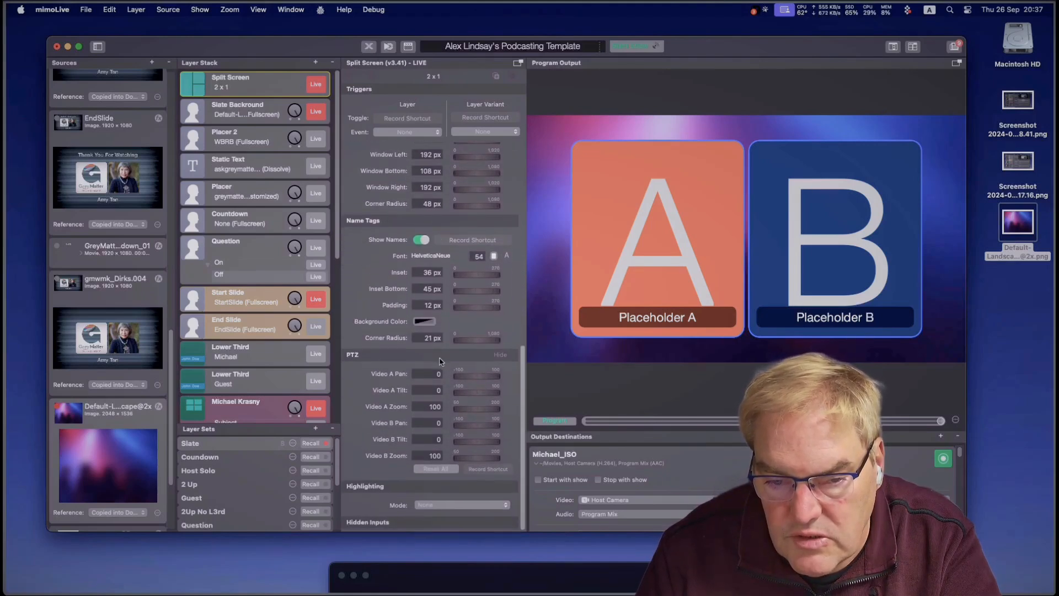
pyautogui.click(436, 508)
pyautogui.click(389, 508)
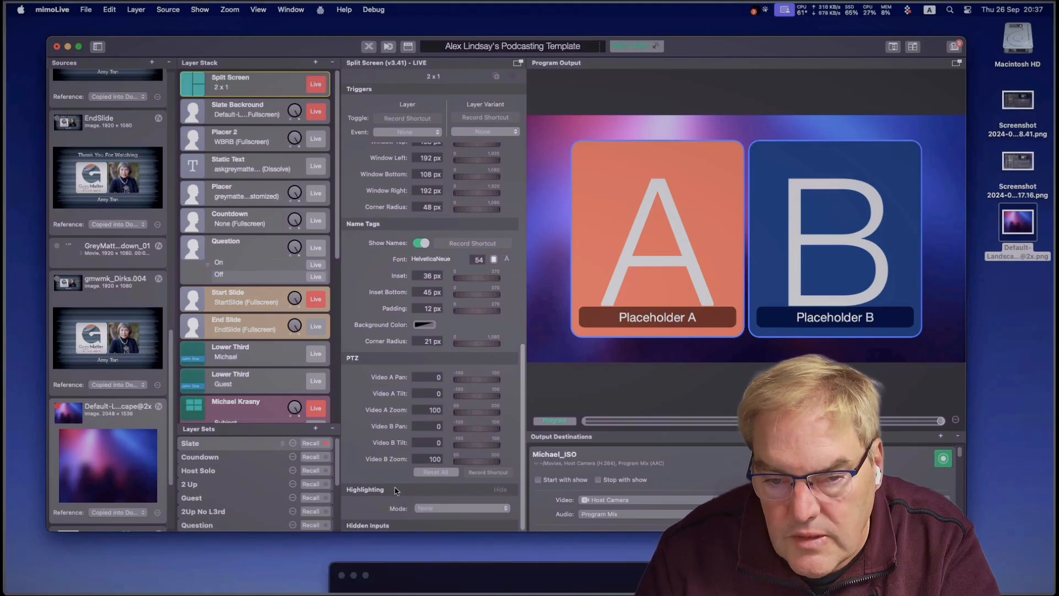
pyautogui.click(436, 508)
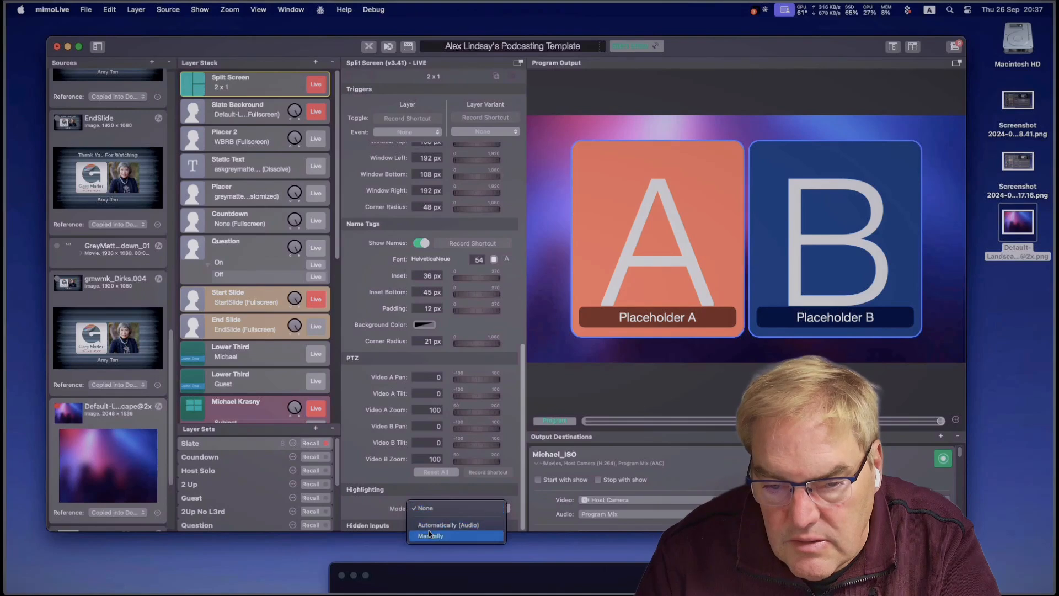
pyautogui.click(430, 534)
pyautogui.scroll(-3, 434, 496)
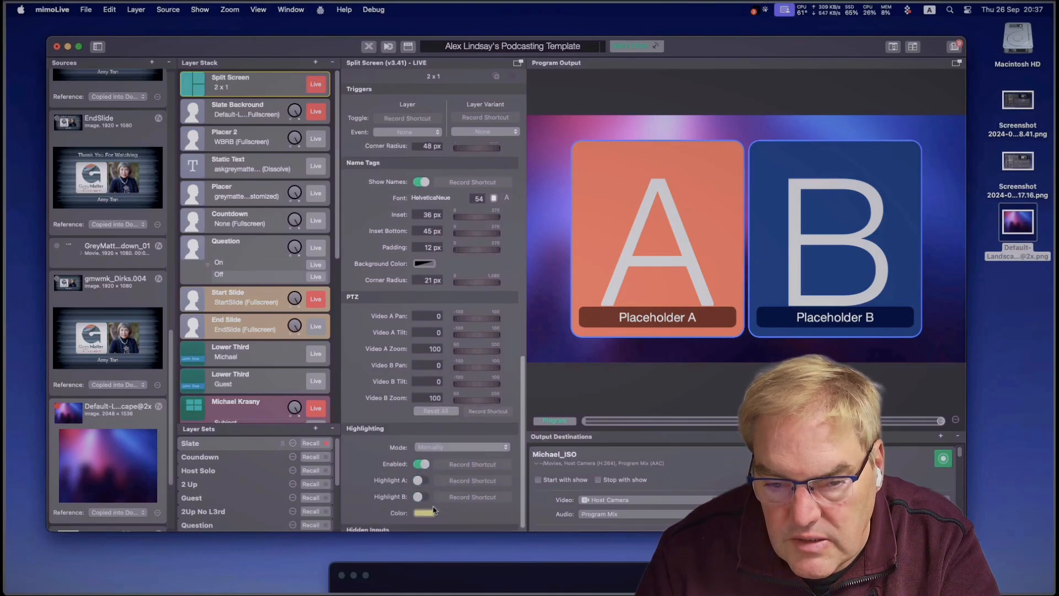
# Step: Try the highlights on sources A and B in turn, and reset the highlighting mode to None
pyautogui.click(422, 475)
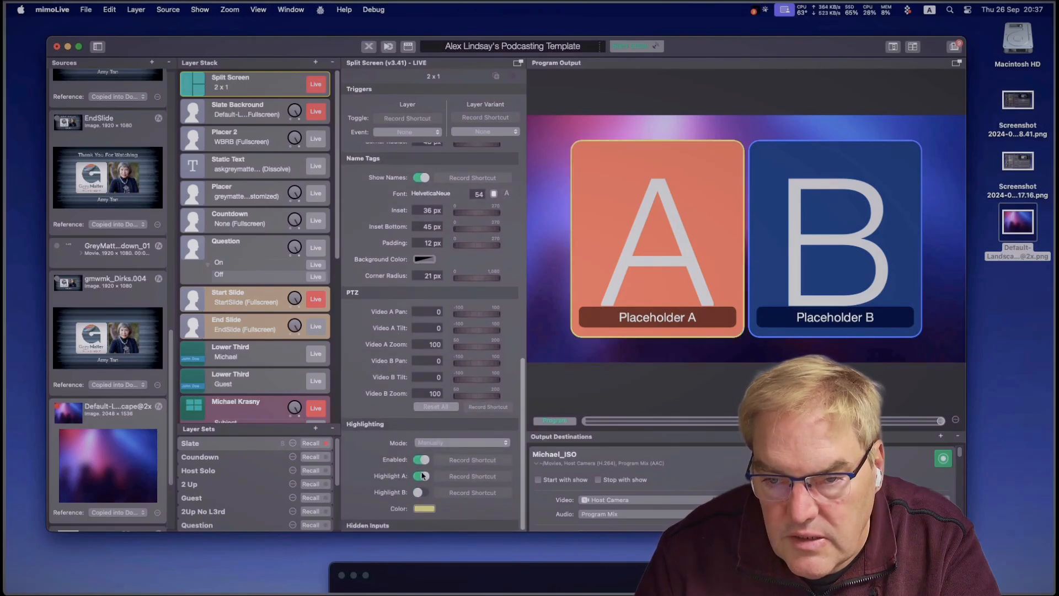
pyautogui.click(421, 476)
pyautogui.click(418, 492)
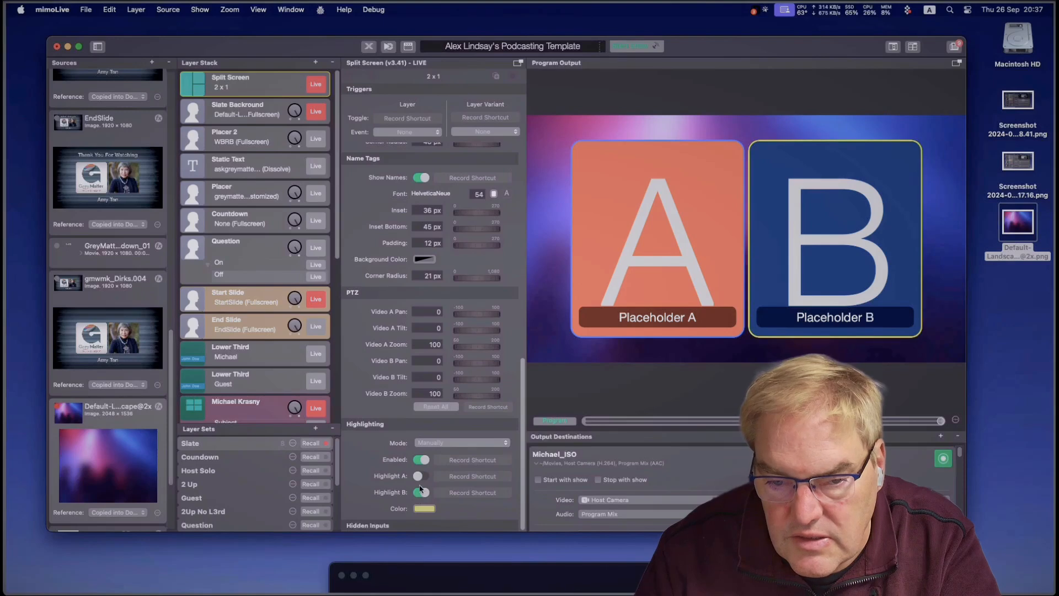
pyautogui.click(421, 476)
pyautogui.click(421, 492)
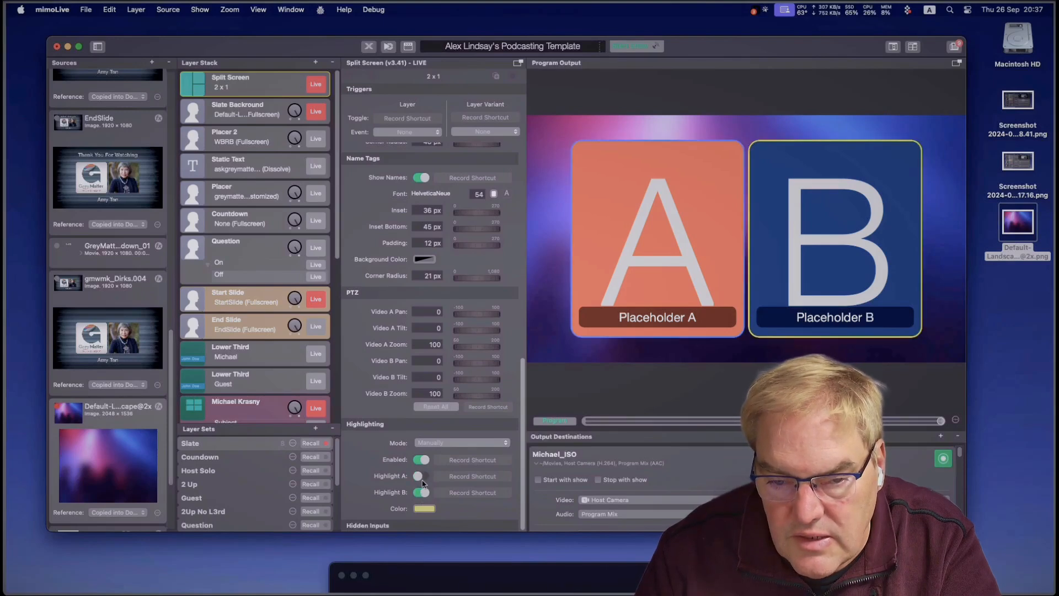
pyautogui.click(419, 476)
pyautogui.click(422, 460)
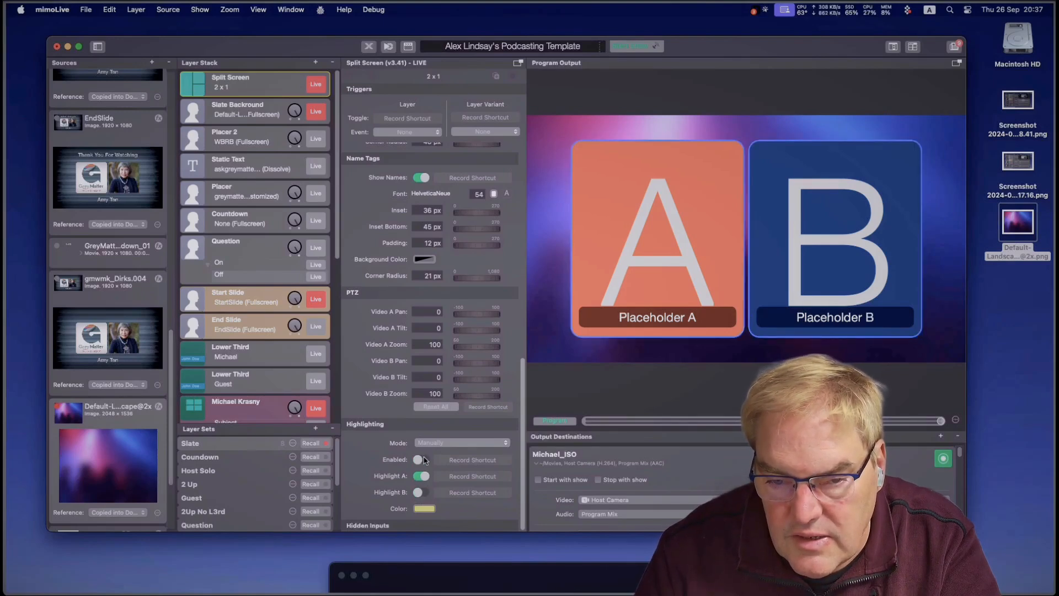
pyautogui.click(431, 444)
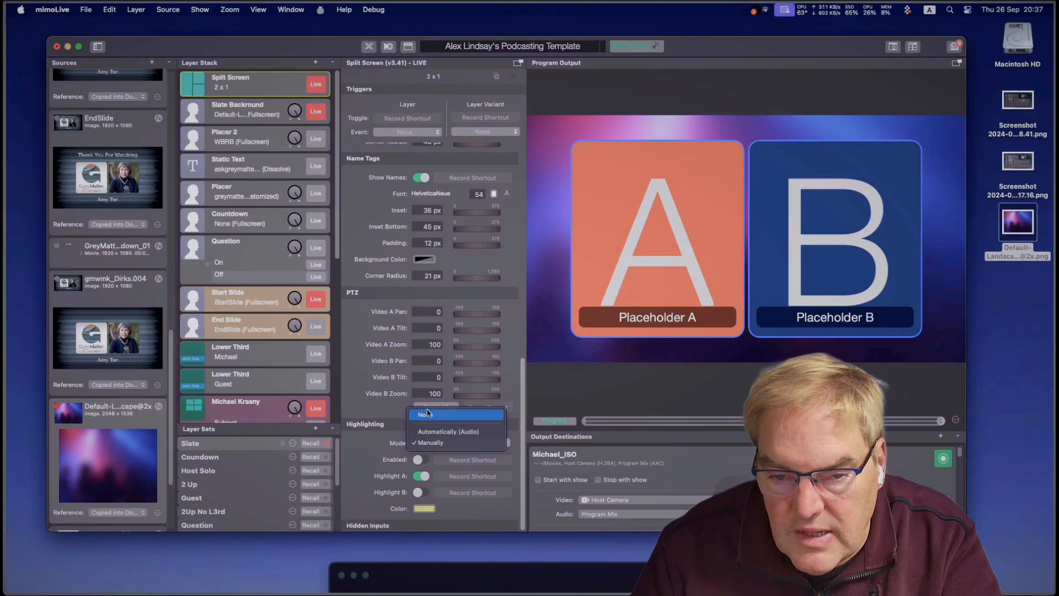
pyautogui.click(420, 416)
pyautogui.scroll(5, 412, 431)
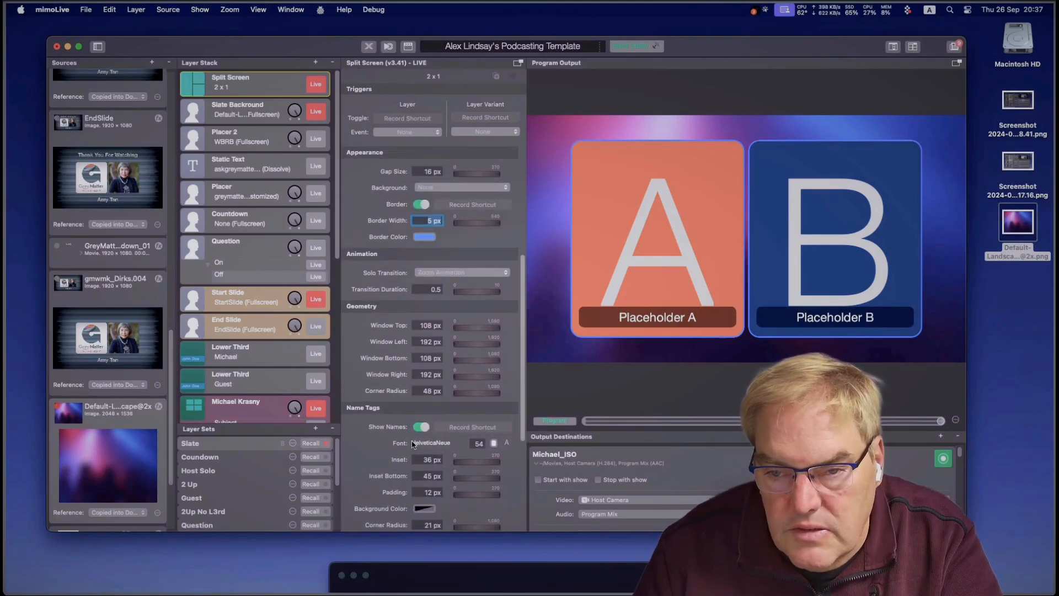
pyautogui.scroll(-2, 412, 445)
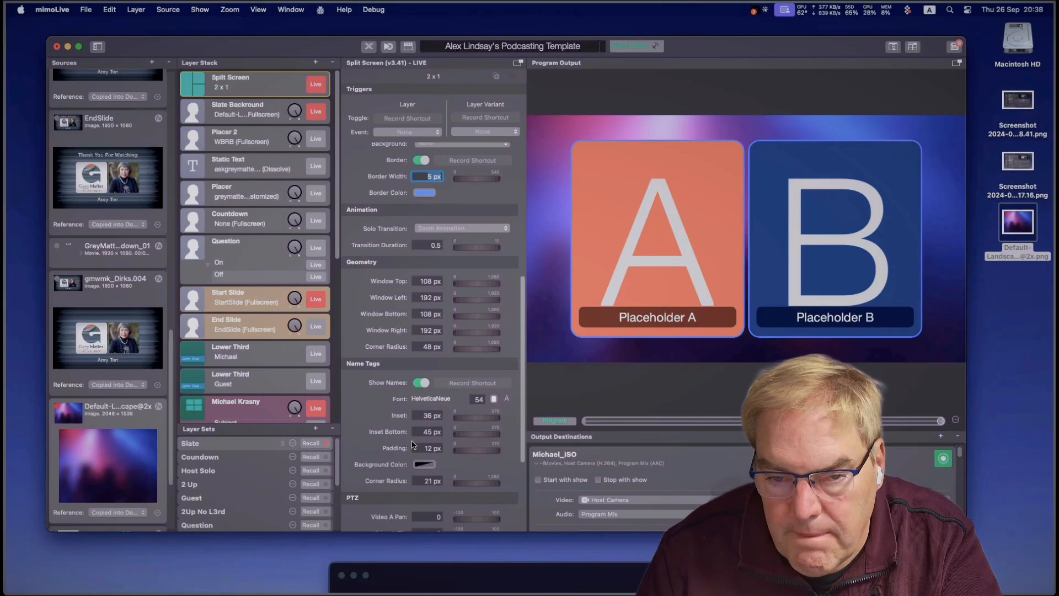
# Step: Turn off the name tags of the Split Screen layer and set its border width to 2 px
pyautogui.click(423, 383)
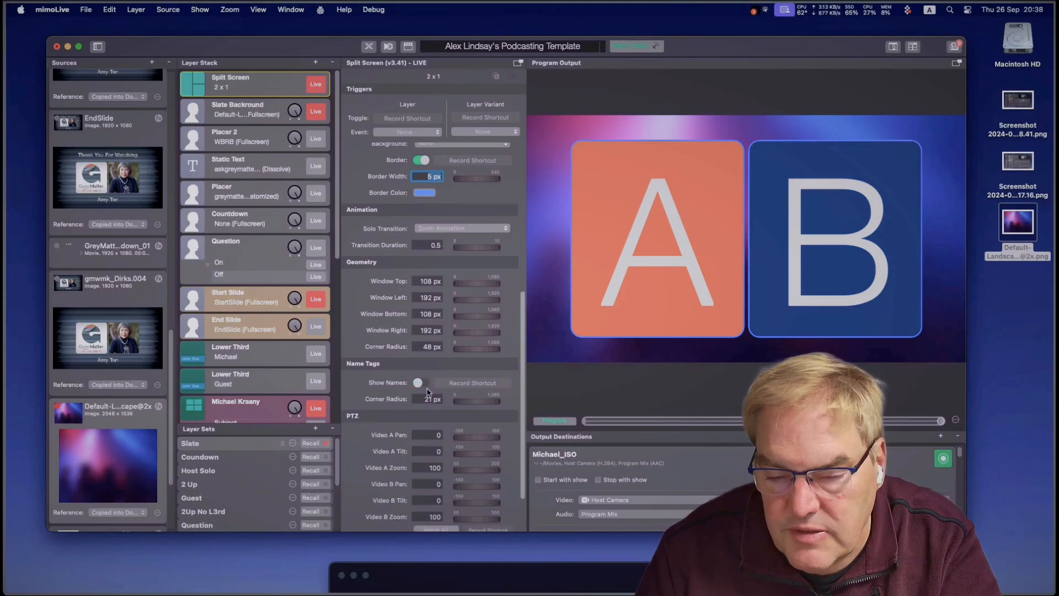
pyautogui.scroll(3, 444, 419)
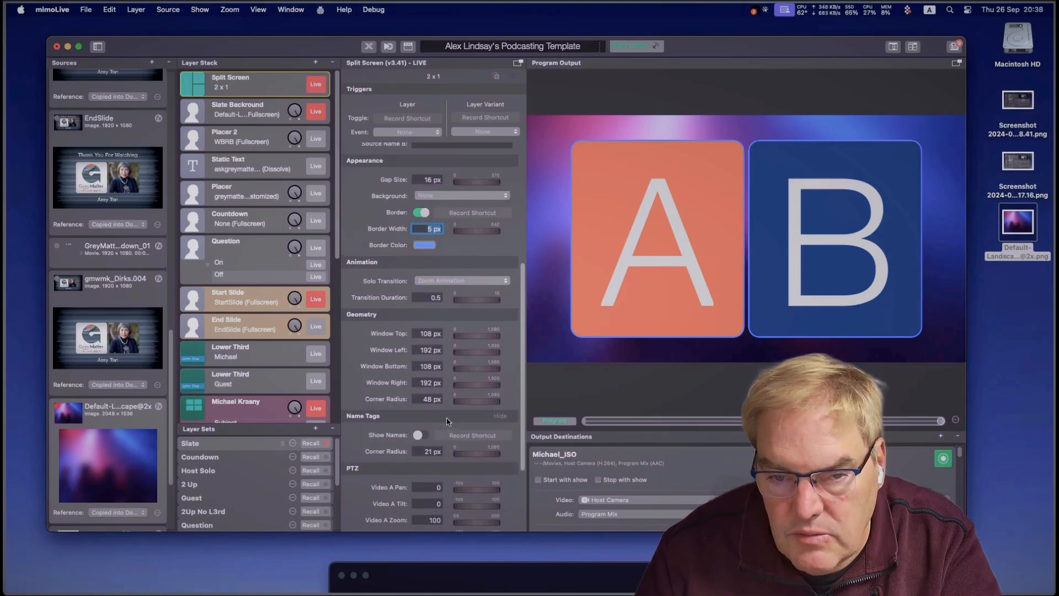
pyautogui.scroll(4, 444, 413)
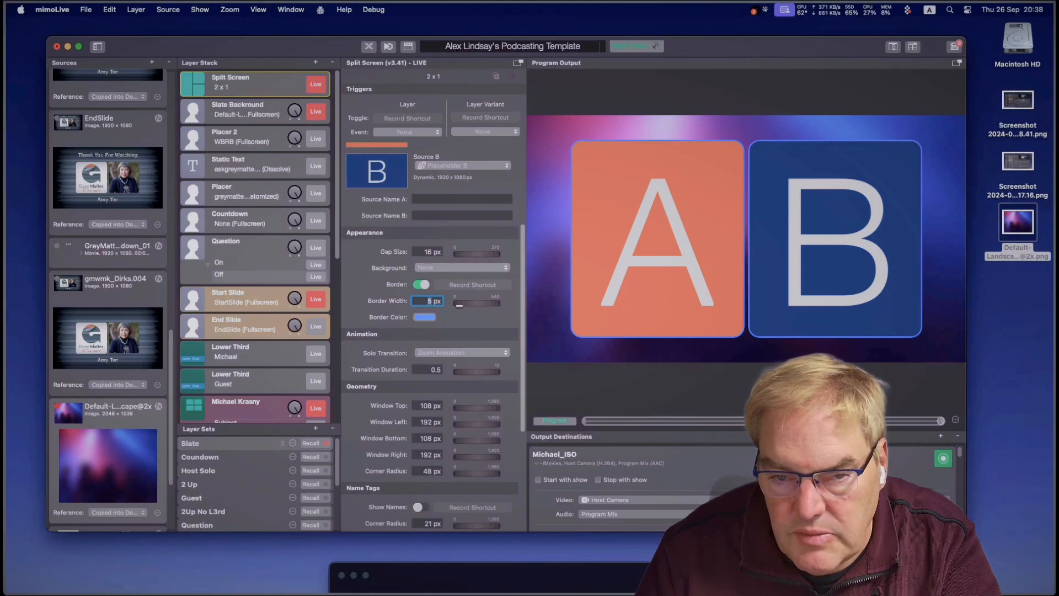
pyautogui.write('2')
pyautogui.press('Return')
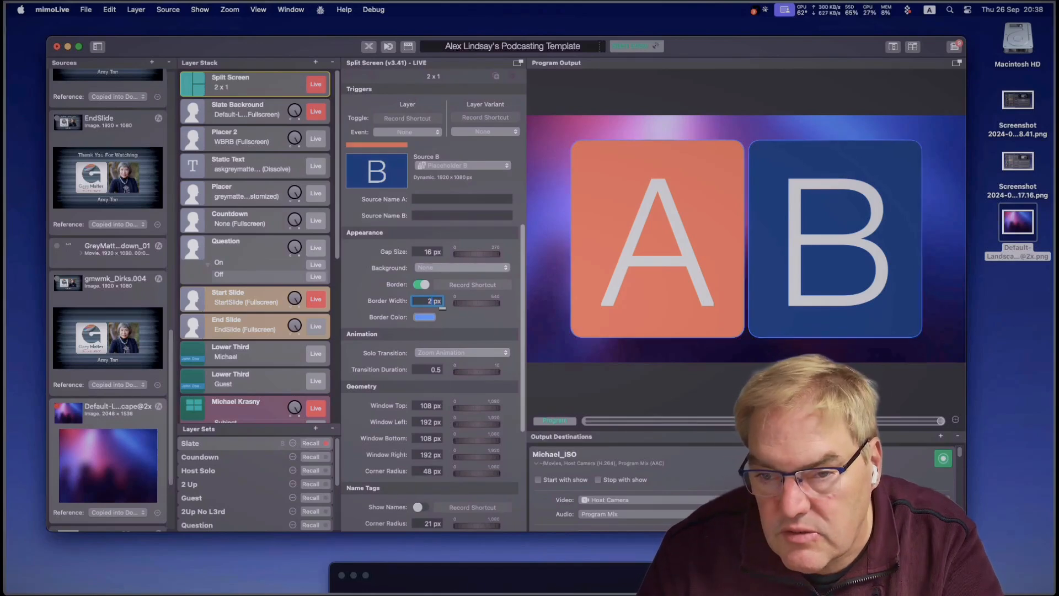
# Step: Recolor the Split Screen border to a neutral mid-gray and widen the gap between the two sources to 44 px
pyautogui.click(424, 316)
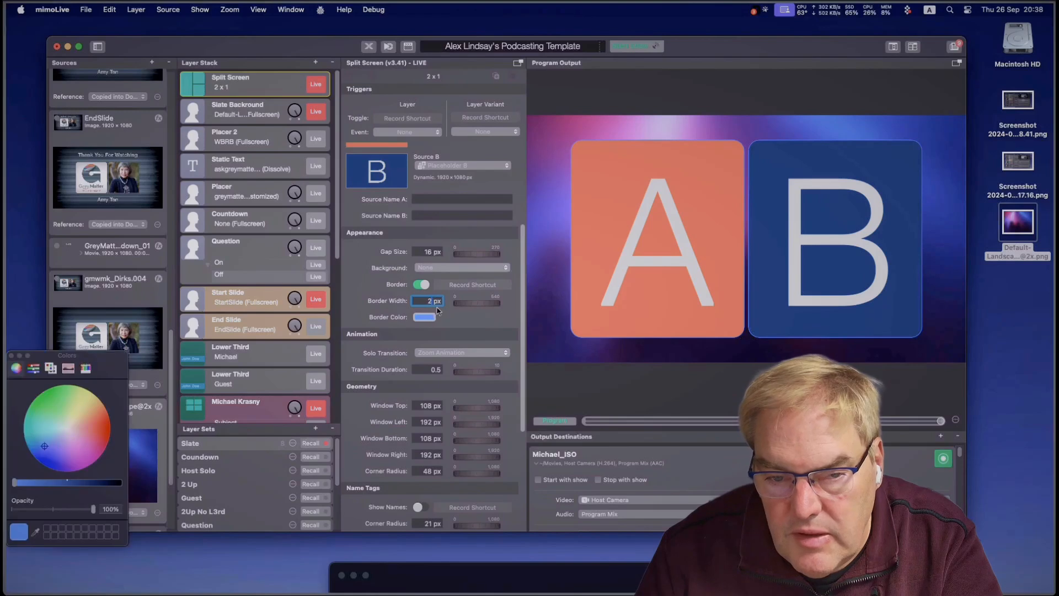
pyautogui.click(67, 426)
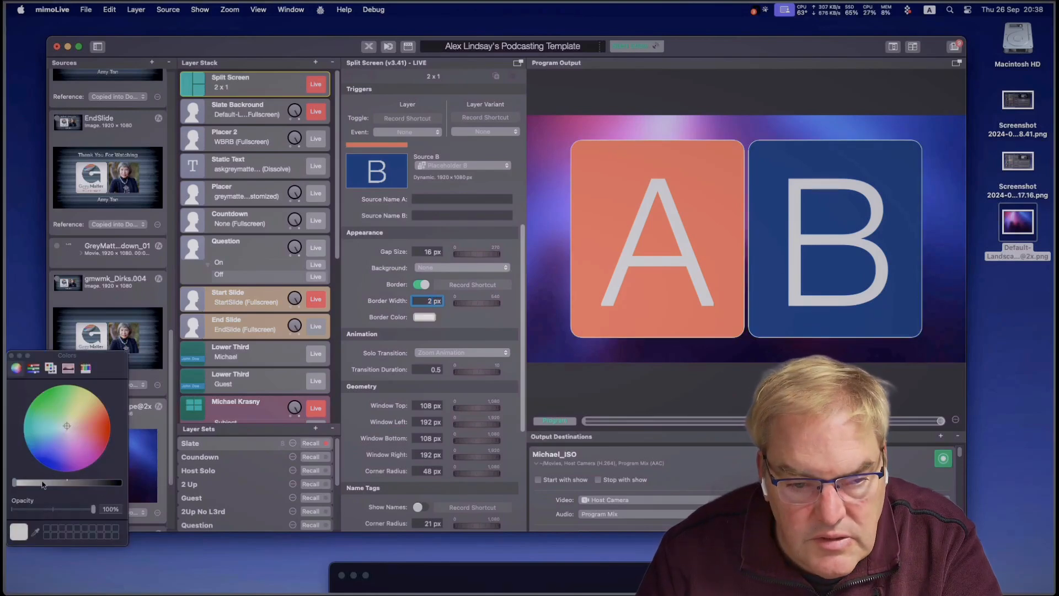
pyautogui.moveTo(46, 483); pyautogui.dragTo(57, 484)
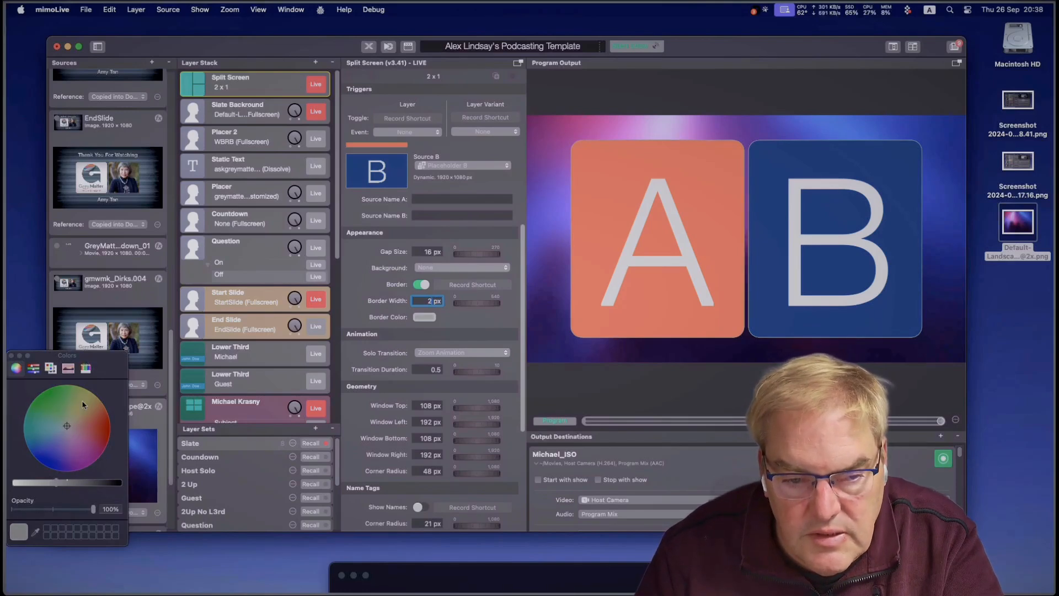
pyautogui.click(11, 355)
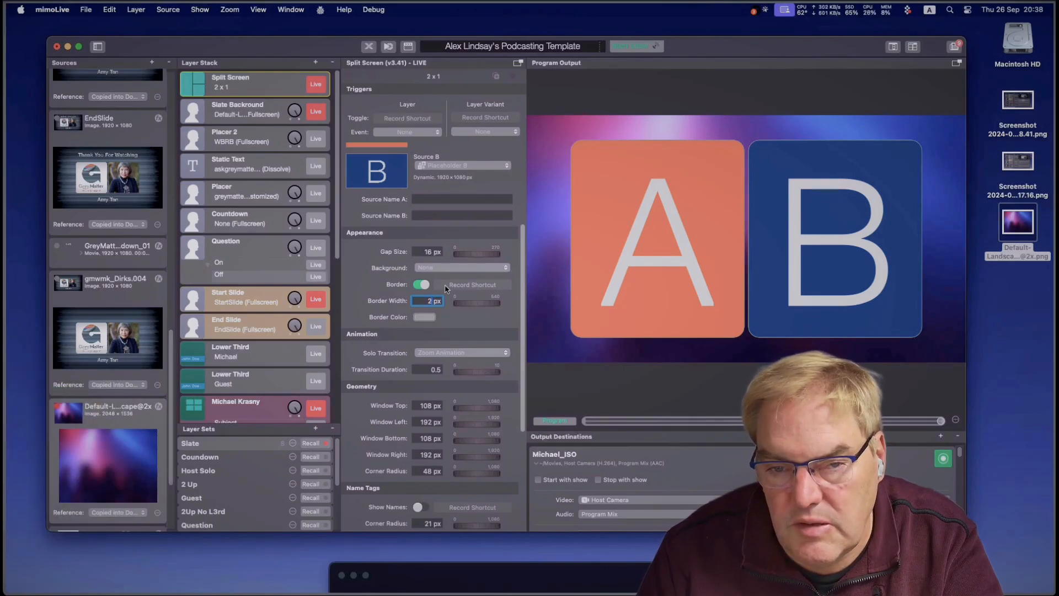
pyautogui.click(433, 252)
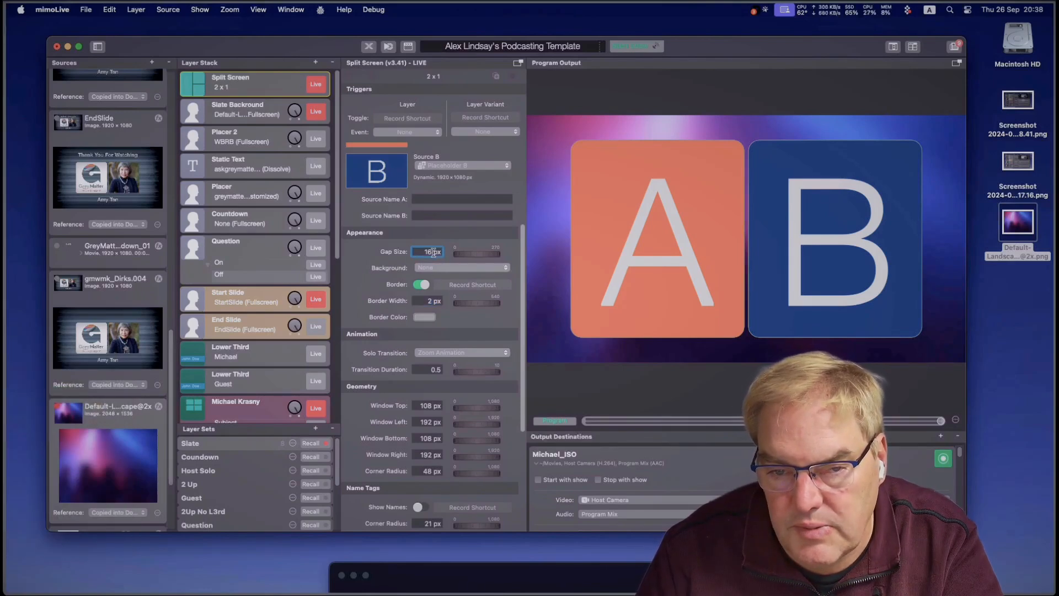
pyautogui.moveTo(466, 255); pyautogui.dragTo(480, 254)
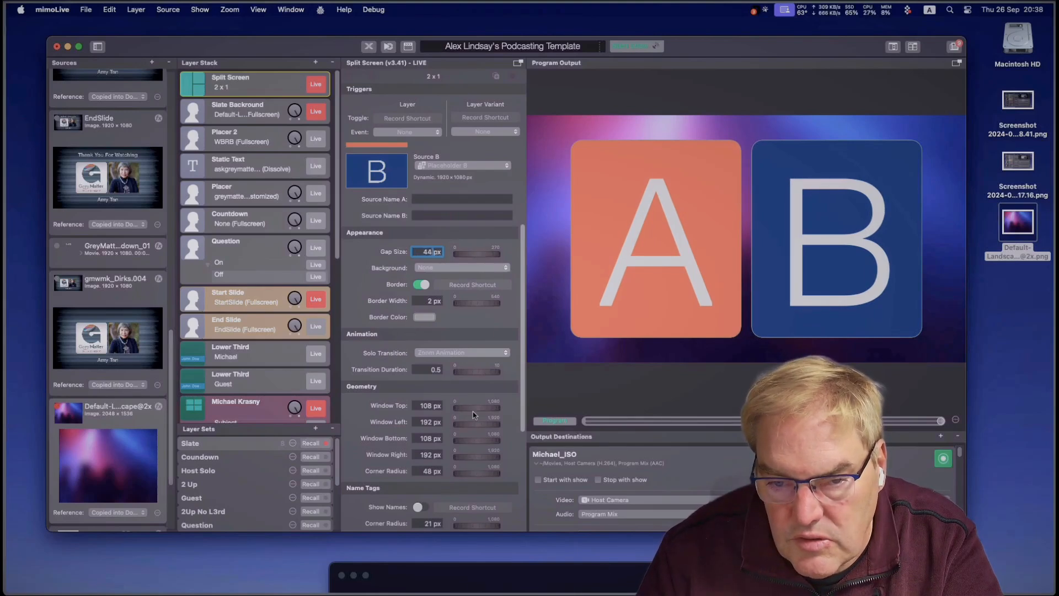
# Step: Adjust the Split Screen's window top and bottom insets, setting both to 200 px
pyautogui.moveTo(474, 410); pyautogui.dragTo(513, 407)
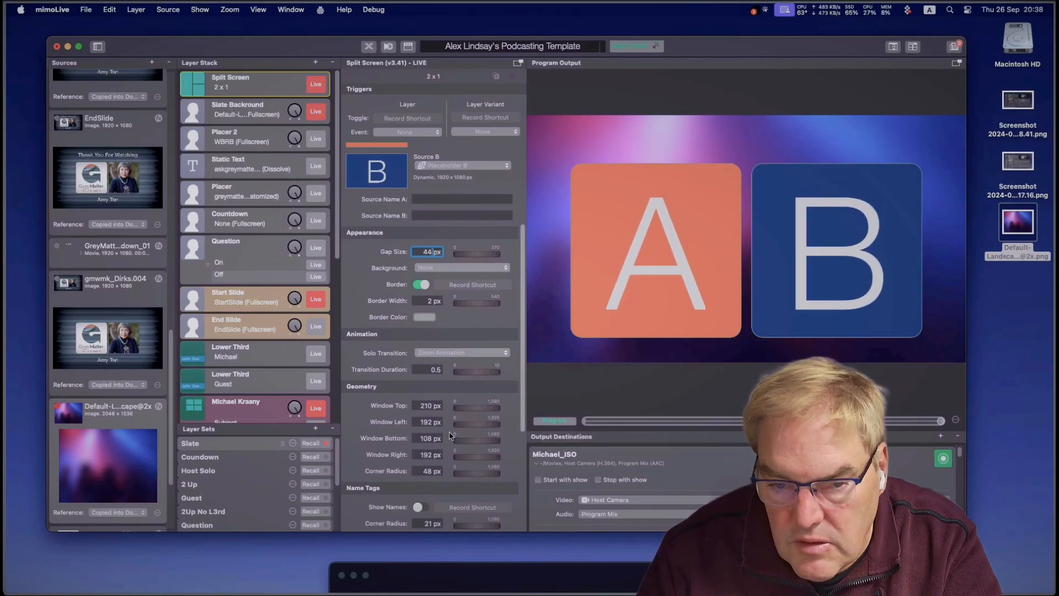
pyautogui.moveTo(456, 442); pyautogui.dragTo(492, 439)
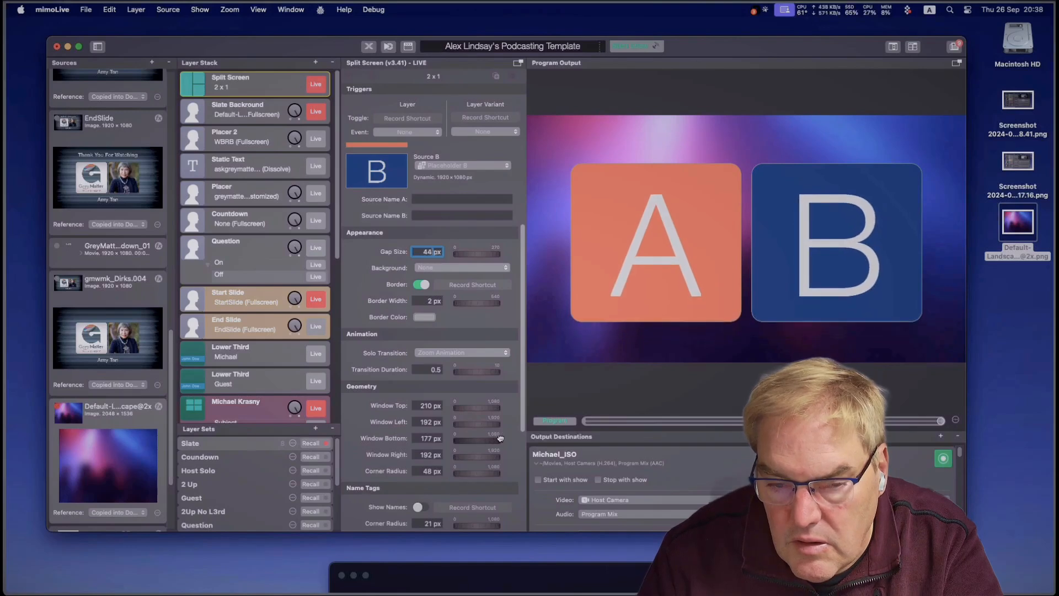
pyautogui.click(428, 439)
pyautogui.write('200')
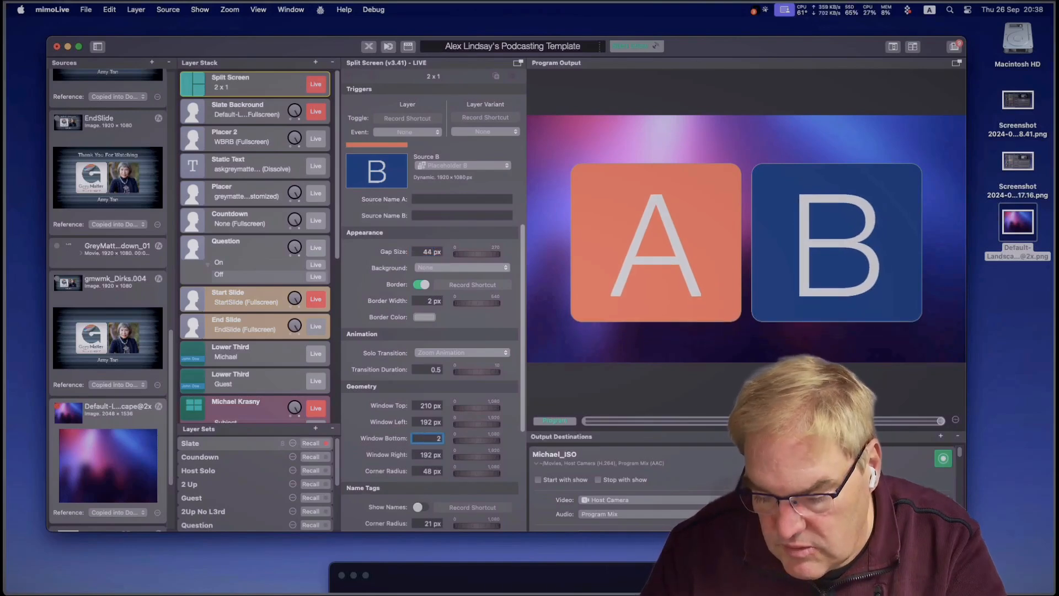
pyautogui.press('Return')
pyautogui.click(432, 406)
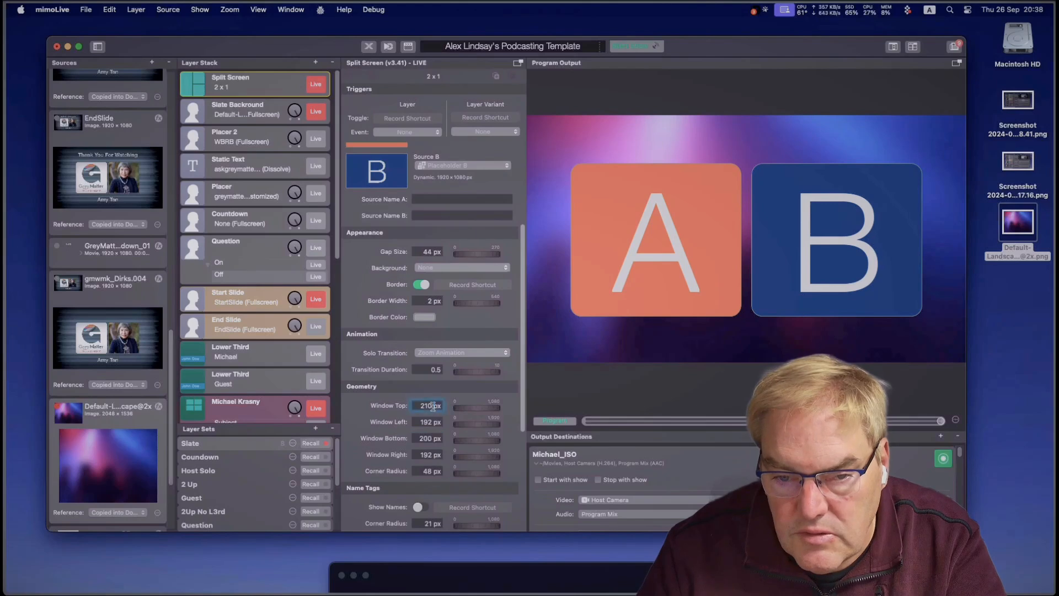
pyautogui.write('200')
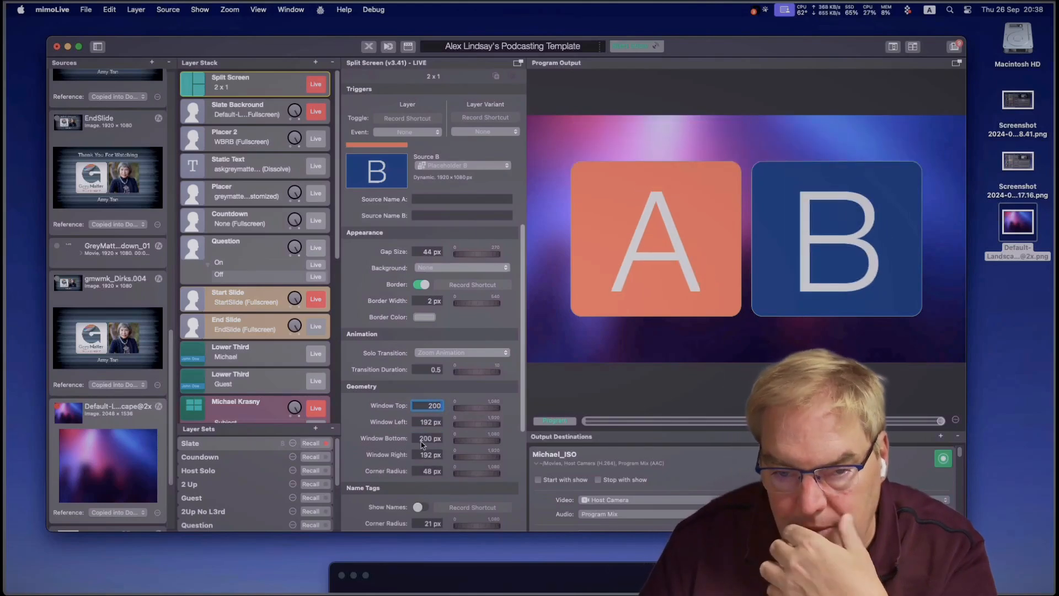
# Step: Set the Split Screen's window left and right insets to 200 px
pyautogui.click(430, 423)
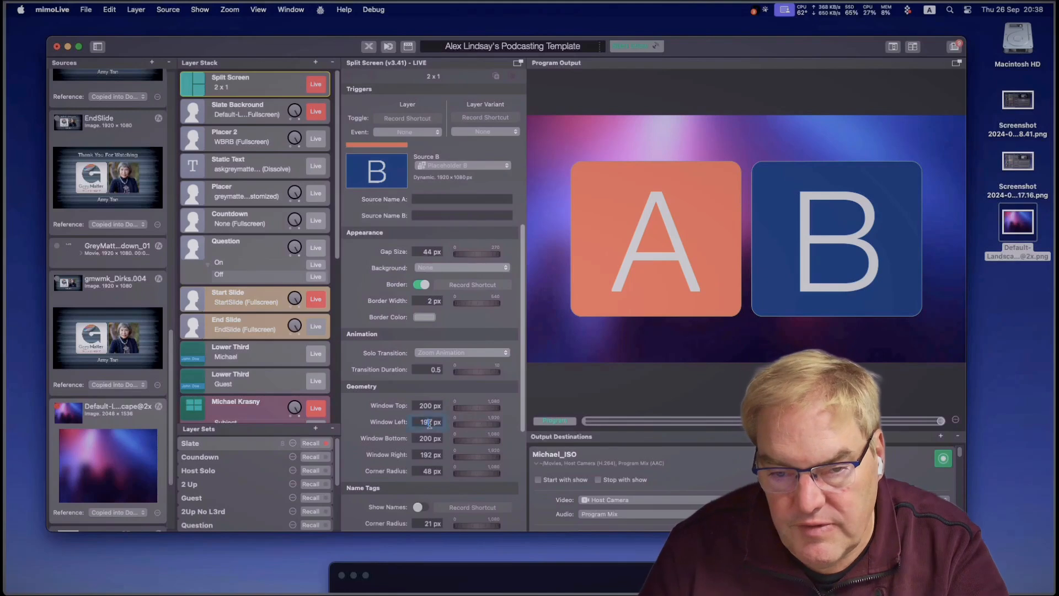
pyautogui.write('200')
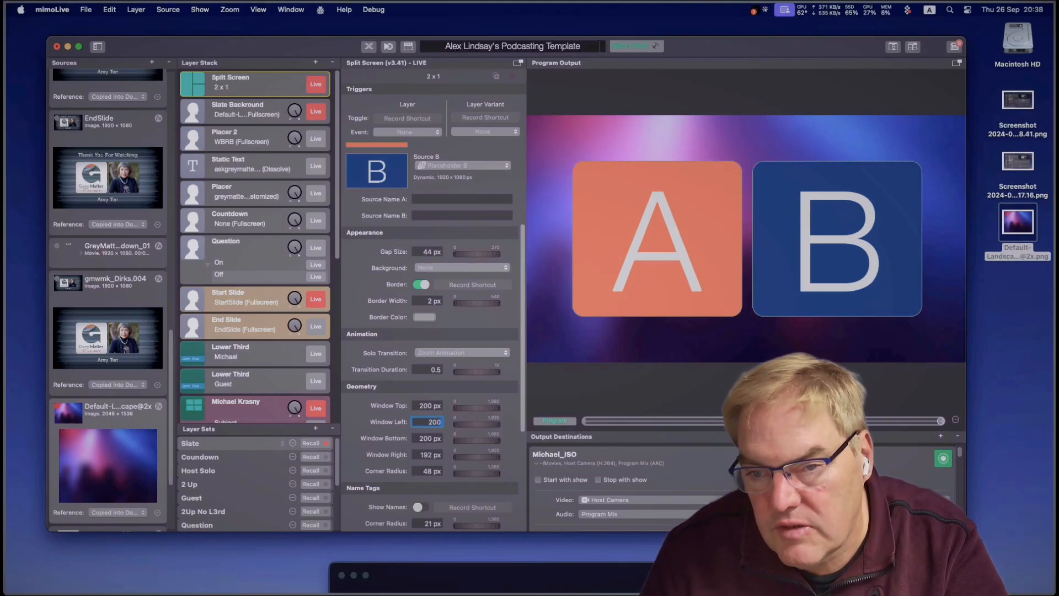
pyautogui.press('Return')
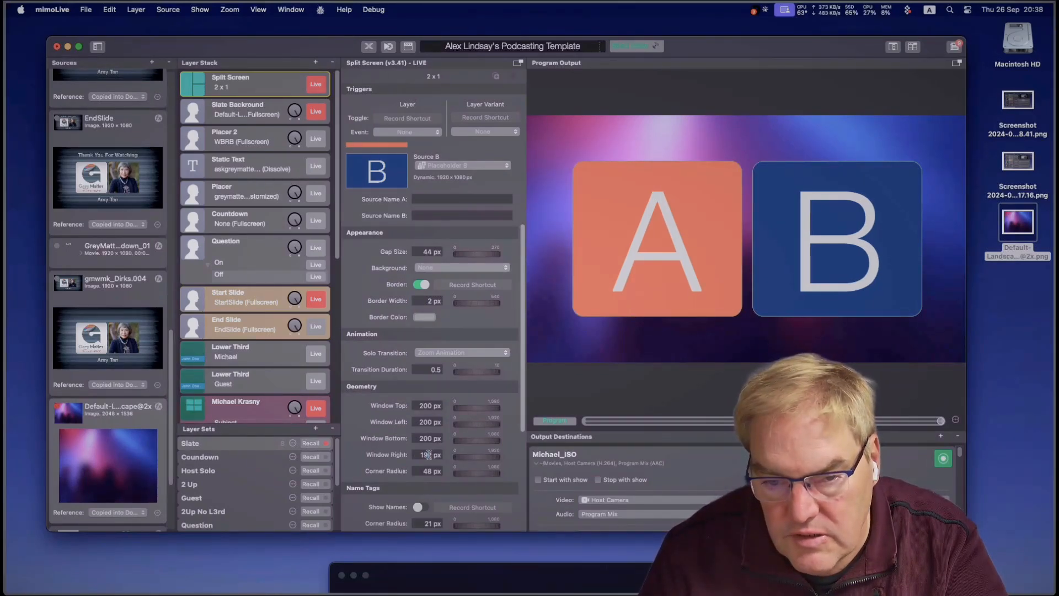
pyautogui.click(428, 455)
pyautogui.write('2')
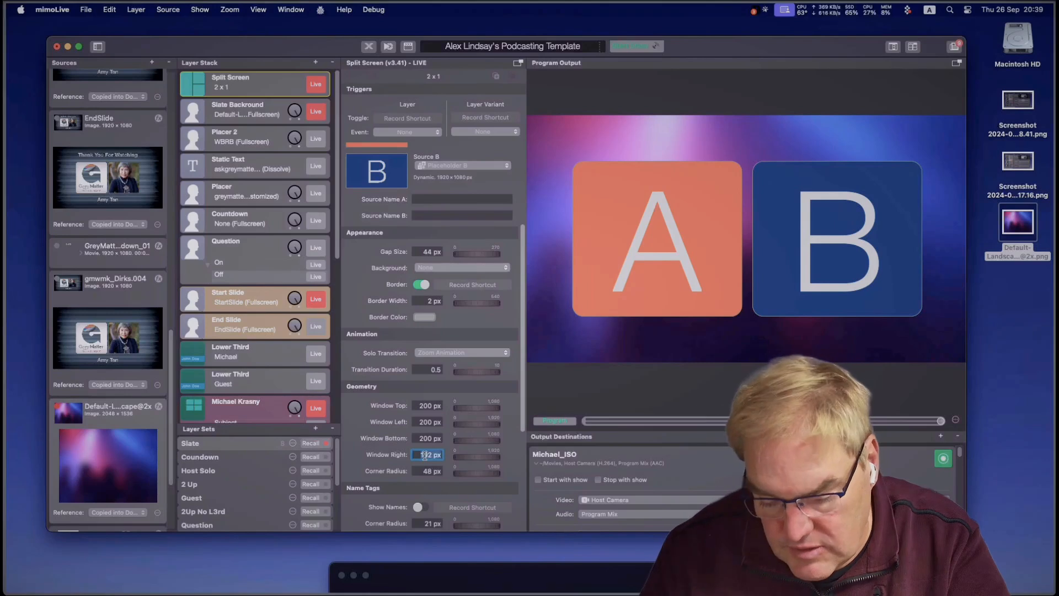
pyautogui.write('00')
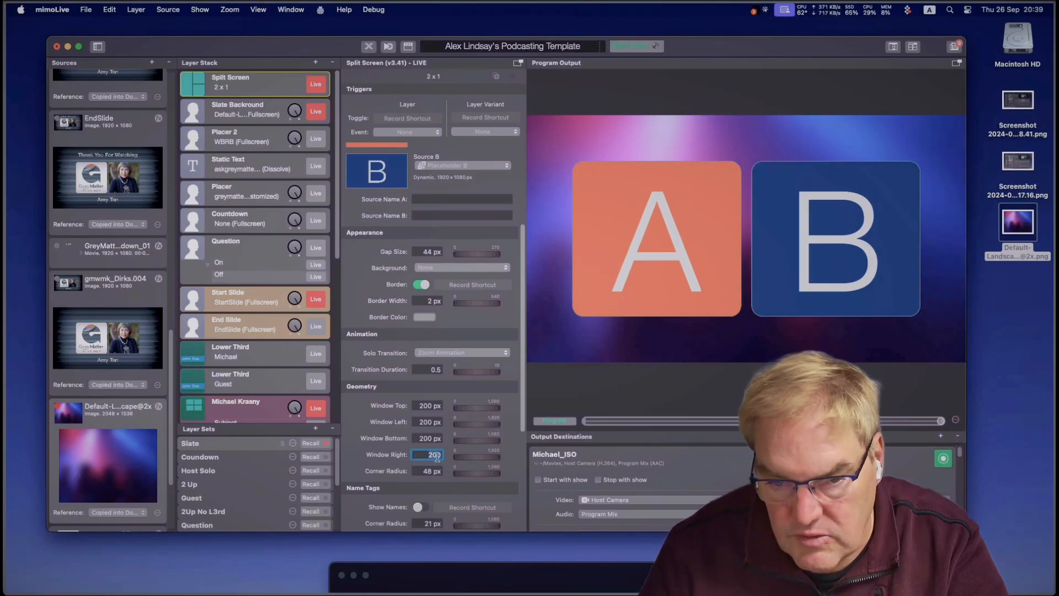
# Step: Set the Split Screen's right, bottom, left and top window insets to 300 px each
pyautogui.write('300')
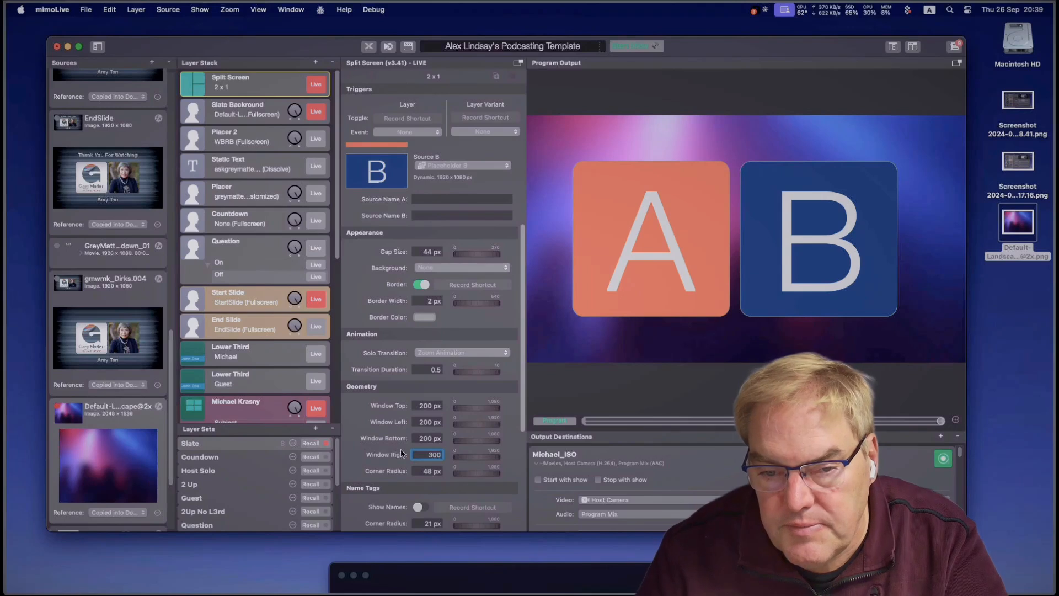
pyautogui.click(432, 437)
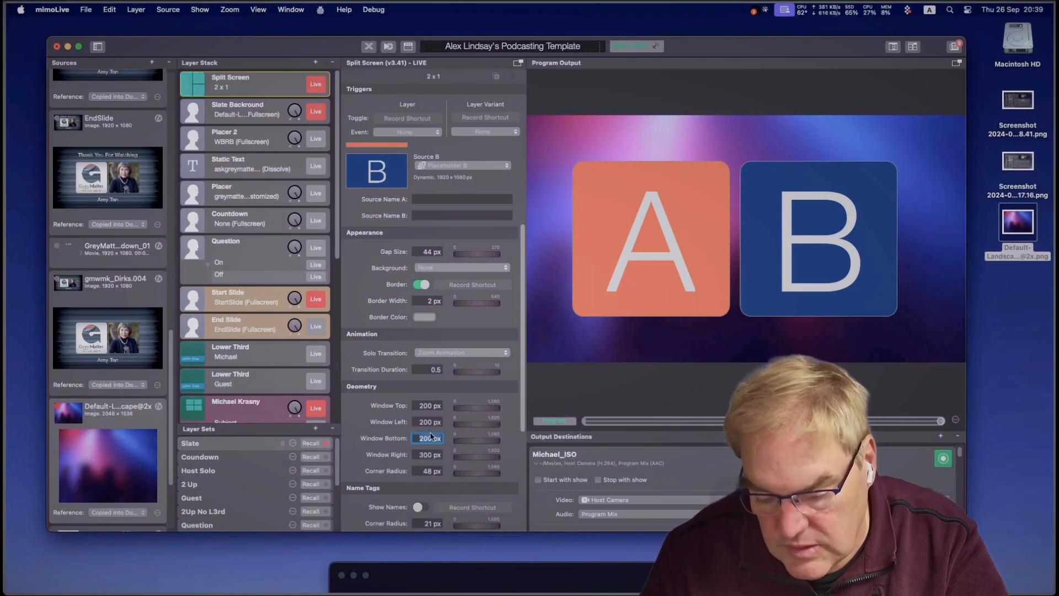
pyautogui.write('300')
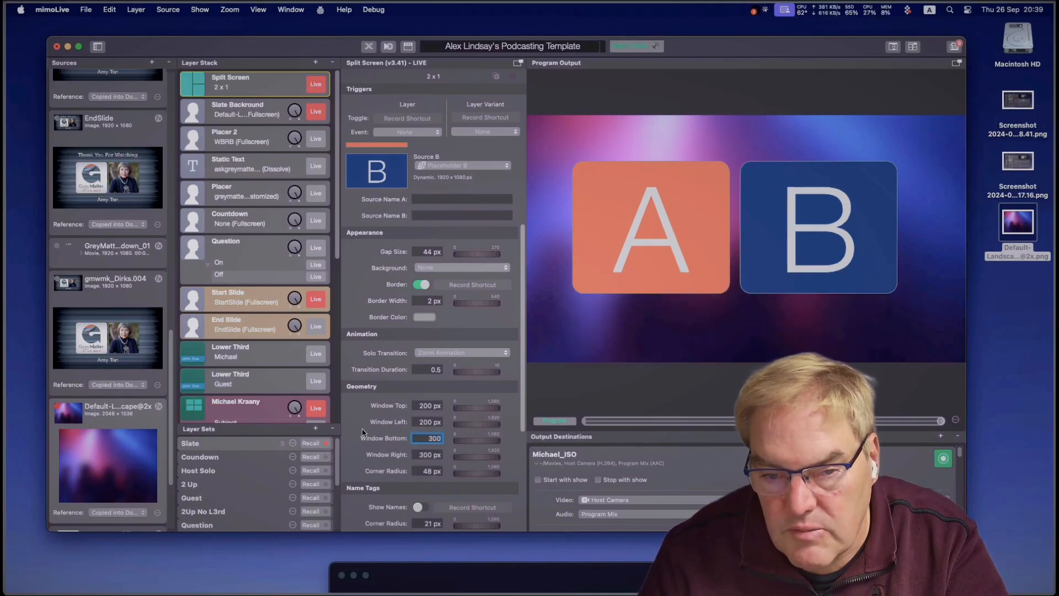
pyautogui.click(428, 421)
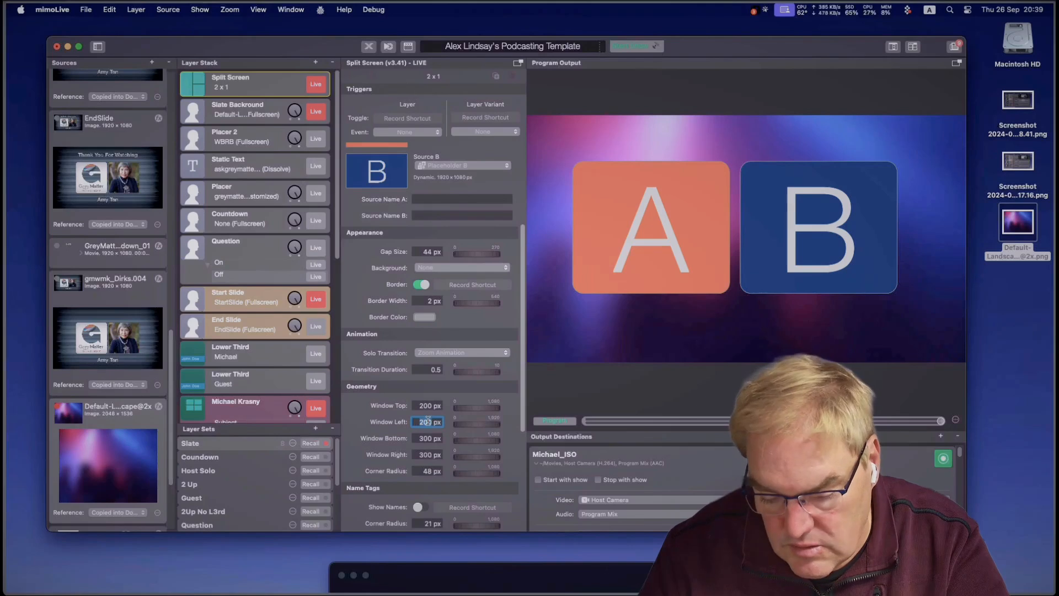
pyautogui.write('300')
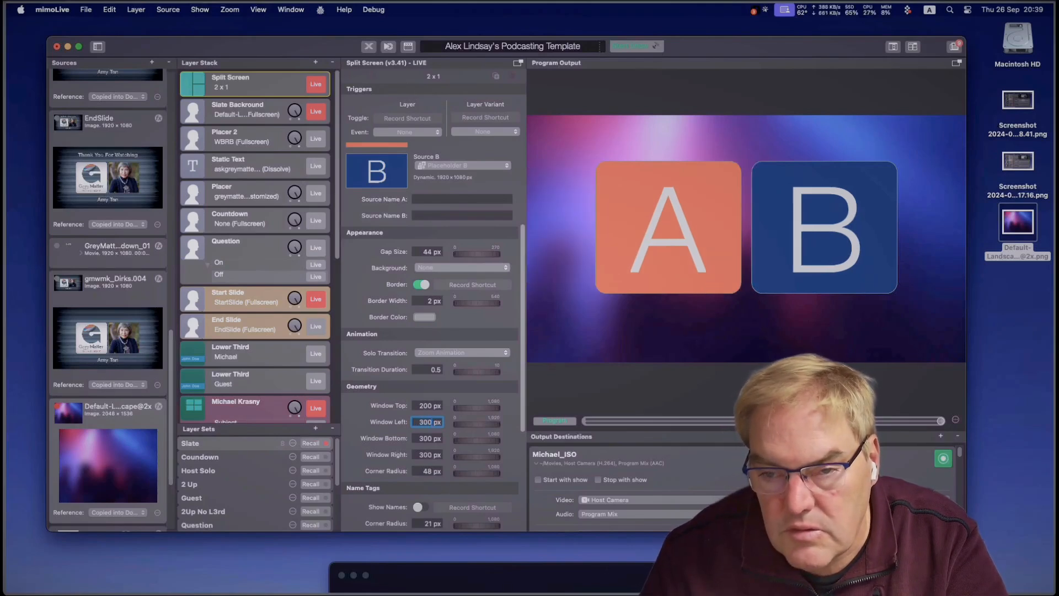
pyautogui.click(428, 406)
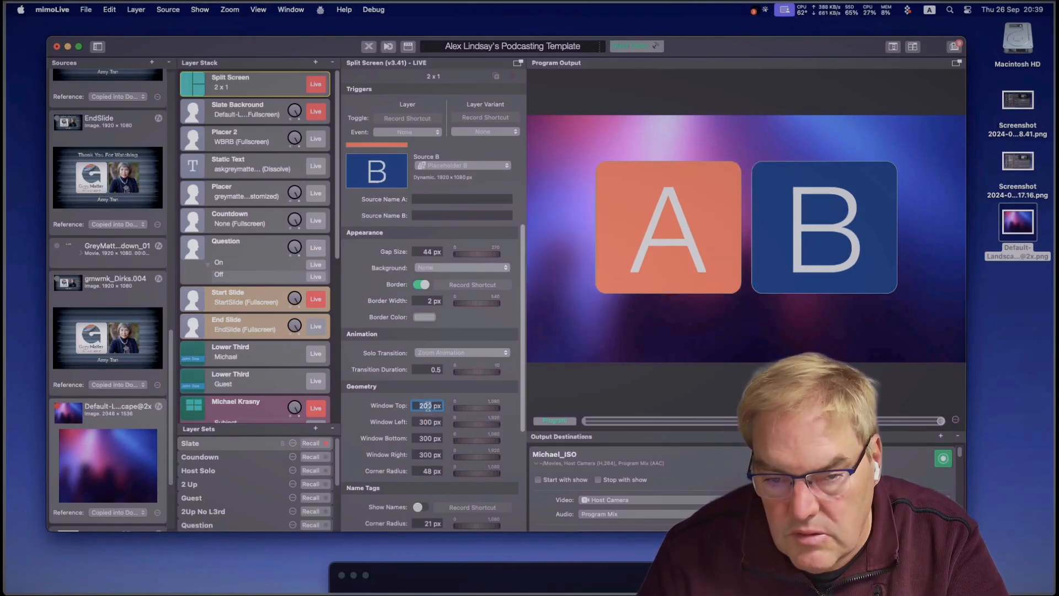
pyautogui.write('300')
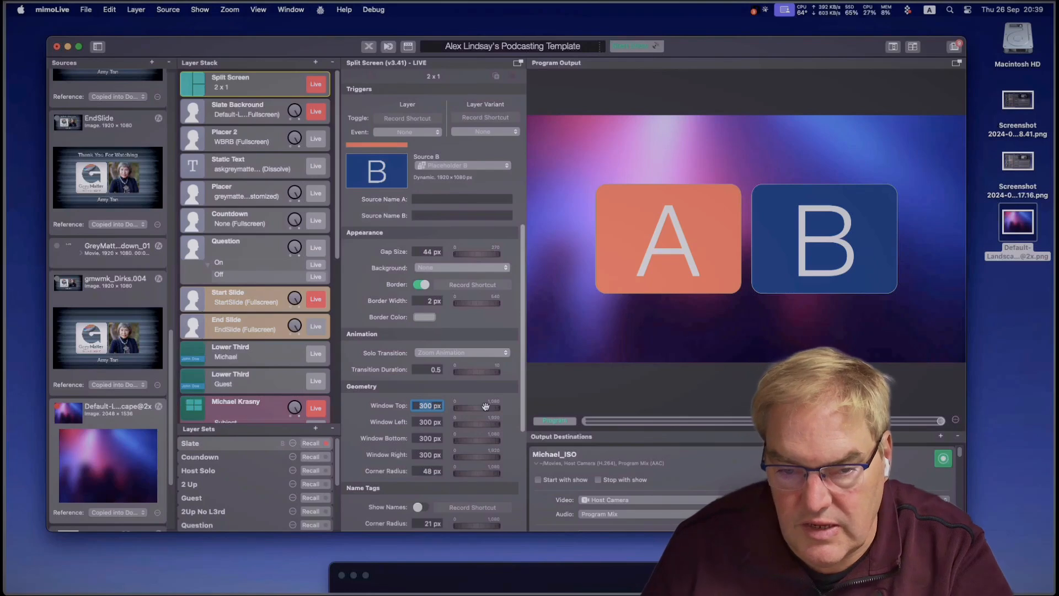
# Step: Set the split screen layer's top and bottom window margins to 250 px each
pyautogui.write('250')
pyautogui.press('Return')
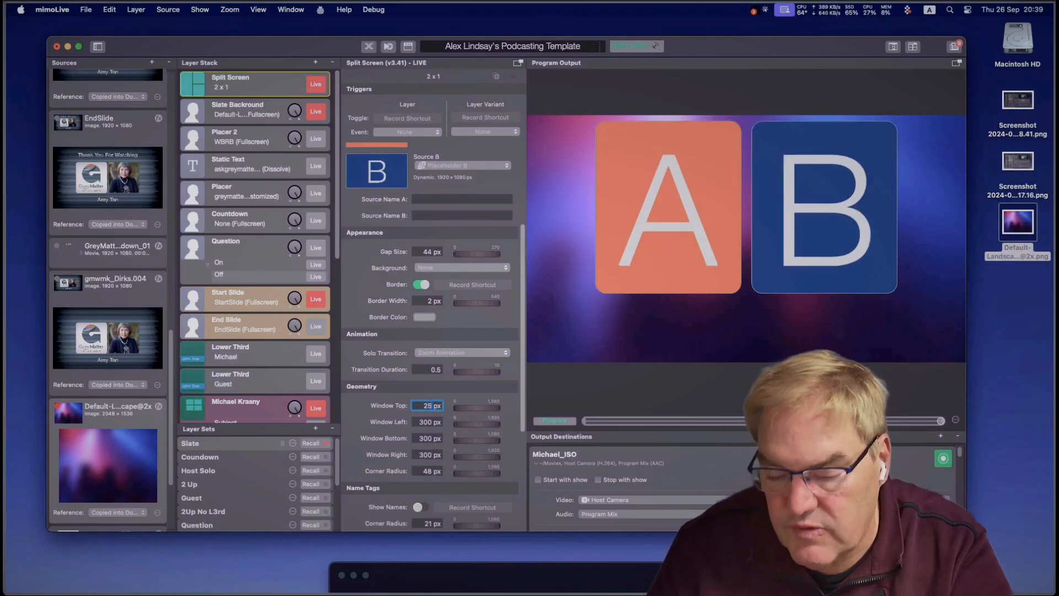
pyautogui.click(426, 438)
pyautogui.write('25')
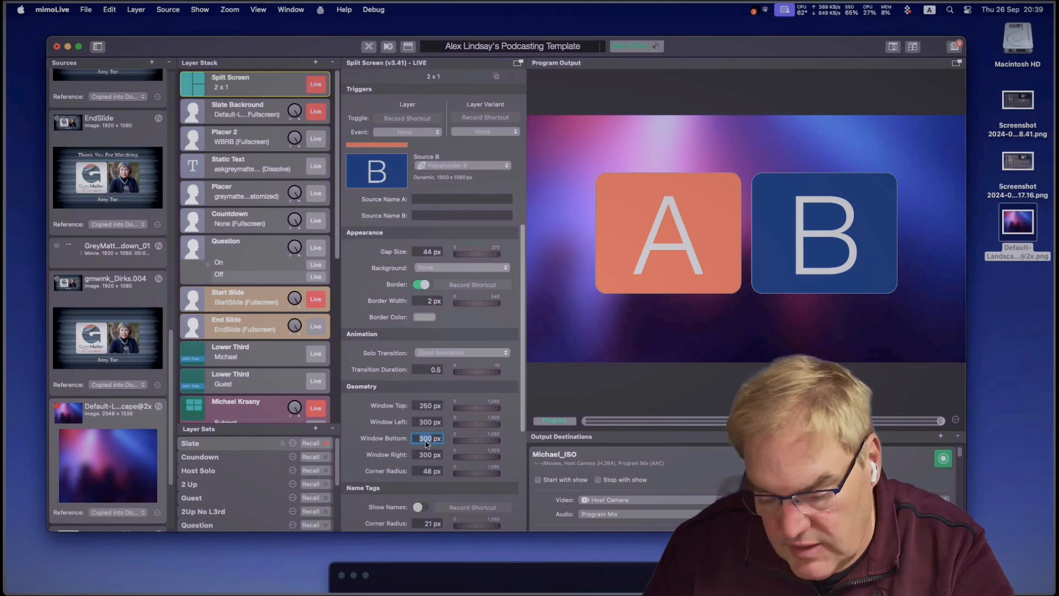
pyautogui.write('0')
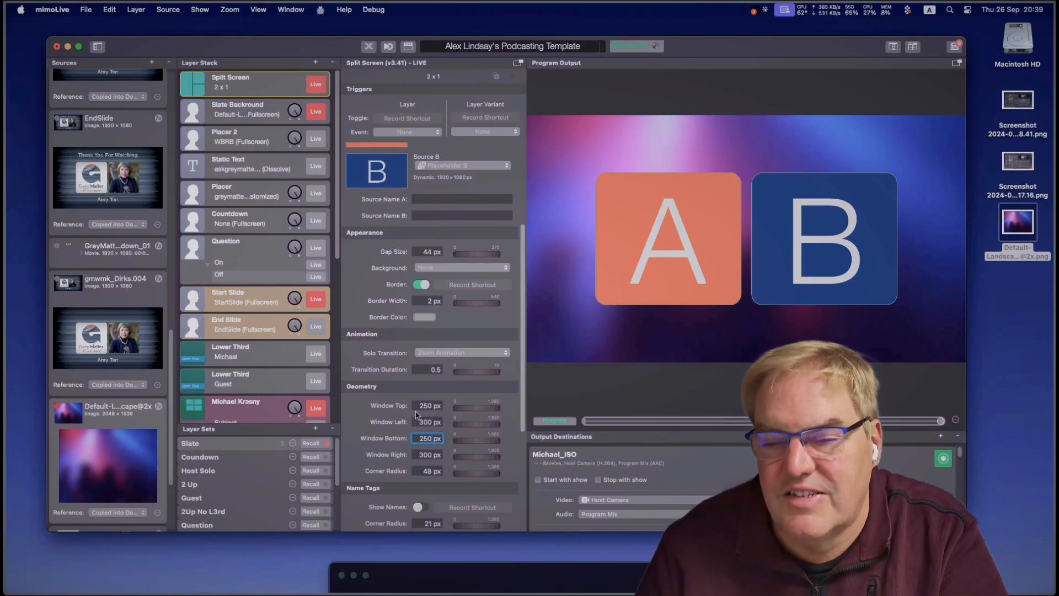
# Step: Set the corner radius of the split screen windows to 25 px
pyautogui.doubleClick(428, 472)
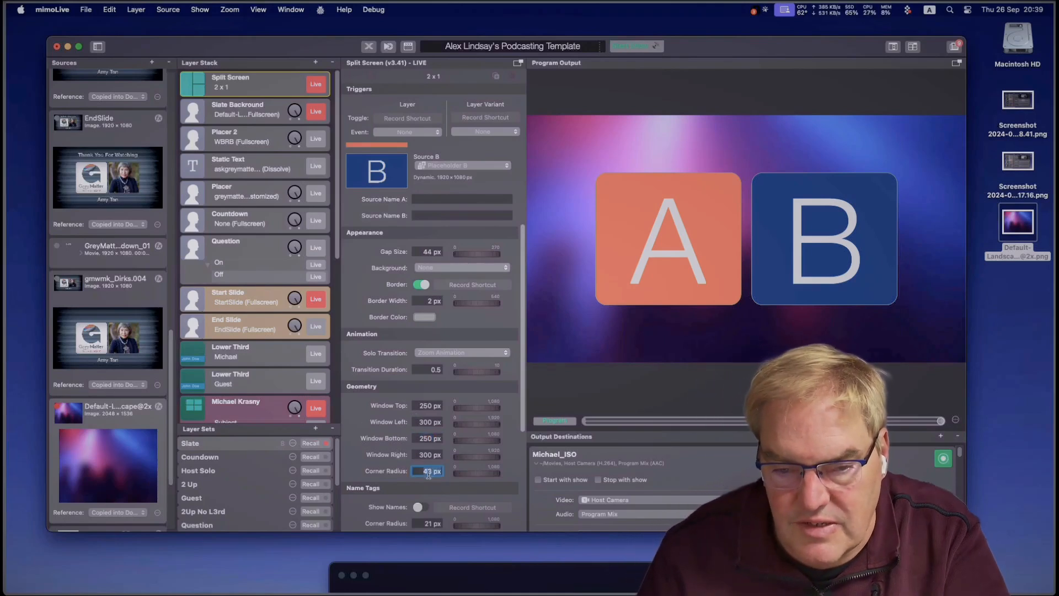
pyautogui.write('20')
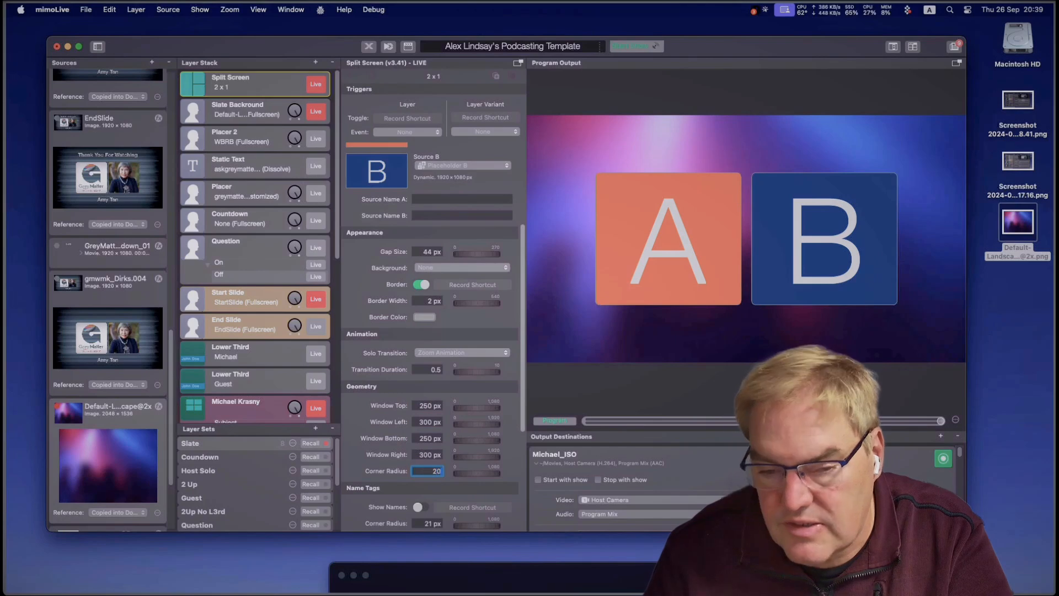
pyautogui.press('BackSpace')
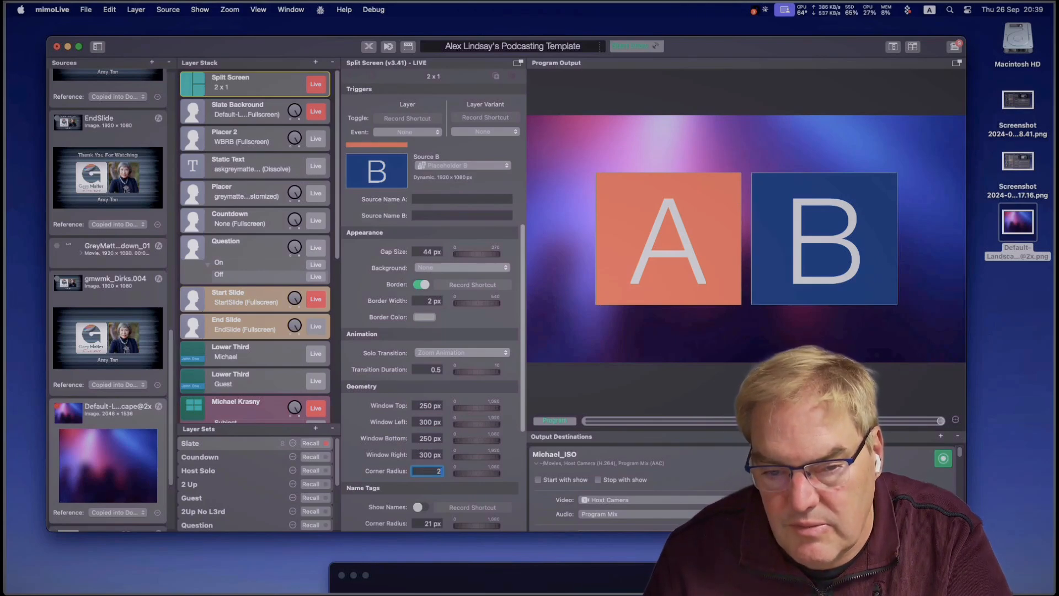
pyautogui.write('5')
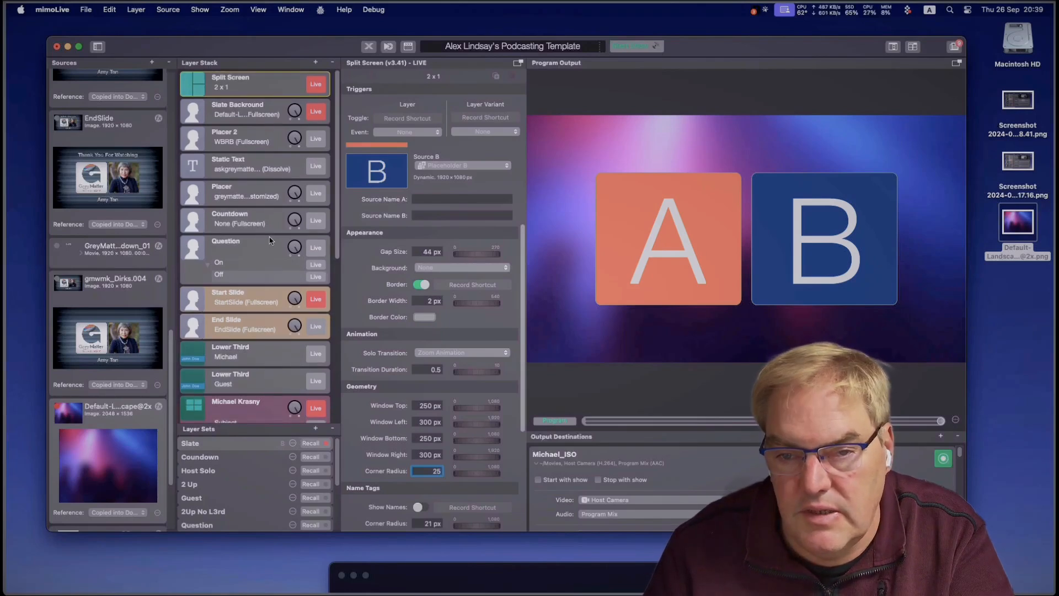
# Step: Find the Static Text layer in the layer library by searching for "Text" and add it above the split screen layer
pyautogui.click(317, 63)
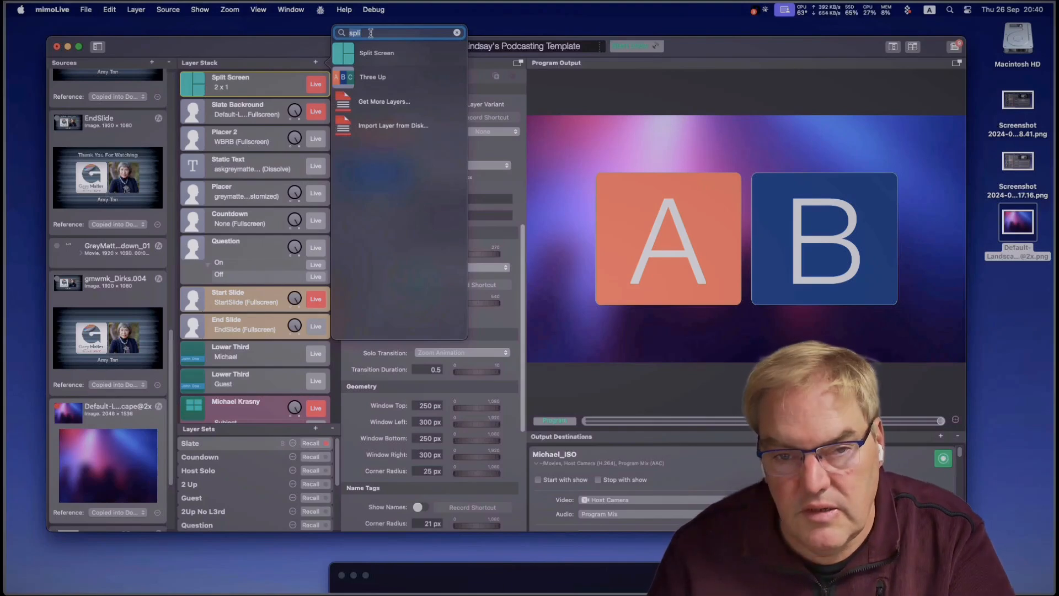
pyautogui.write('Text')
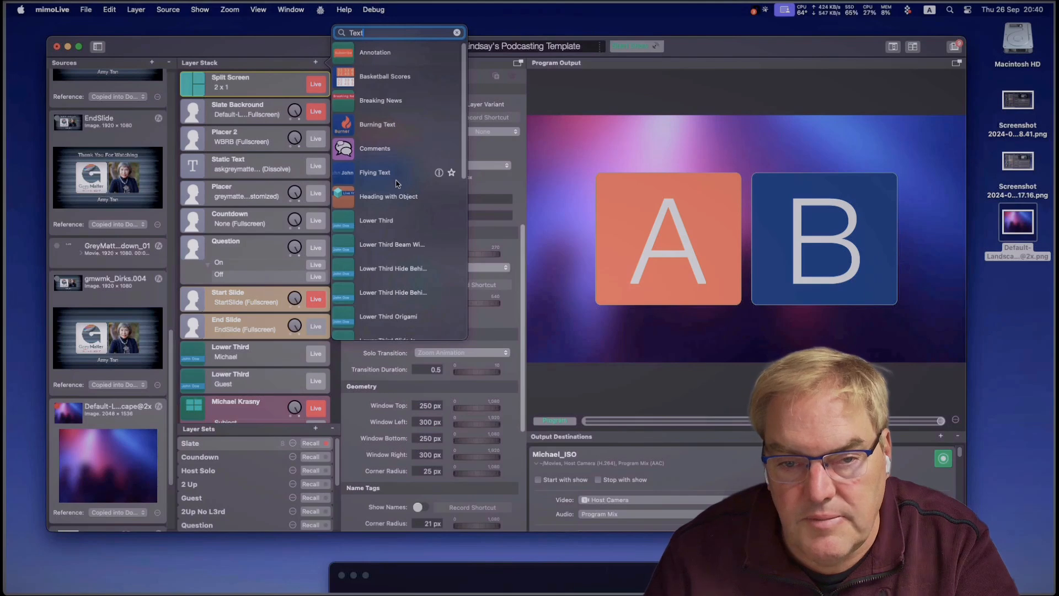
pyautogui.scroll(-5, 396, 183)
pyautogui.scroll(-5, 396, 183)
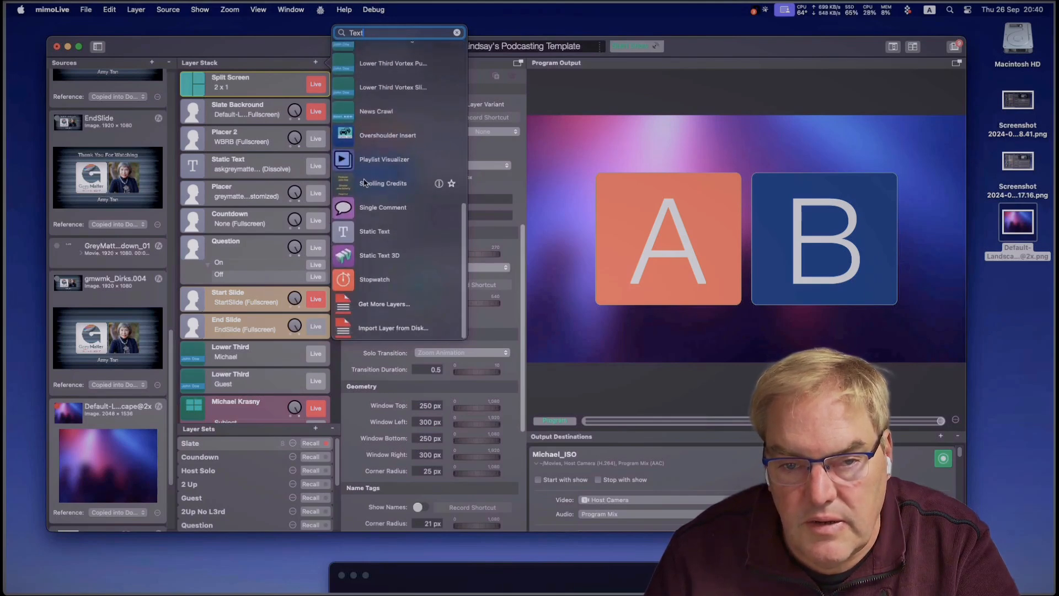
pyautogui.doubleClick(388, 234)
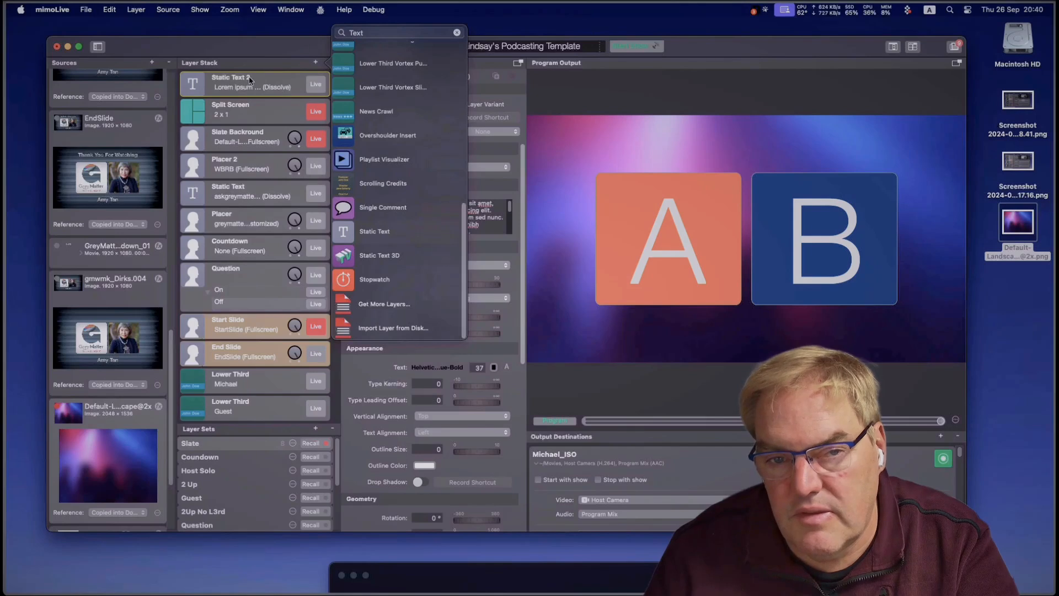
pyautogui.press('Escape')
# Step: Replace the placeholder content of the new static text layer with "Starting Soon"
pyautogui.click(447, 206)
pyautogui.press('cmd+a')
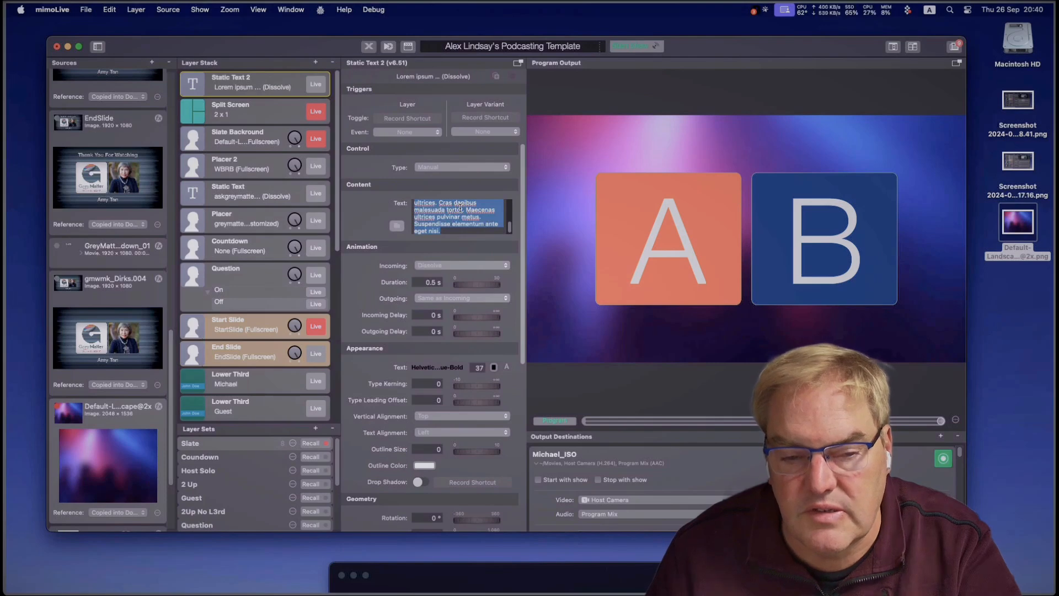
pyautogui.press('BackSpace')
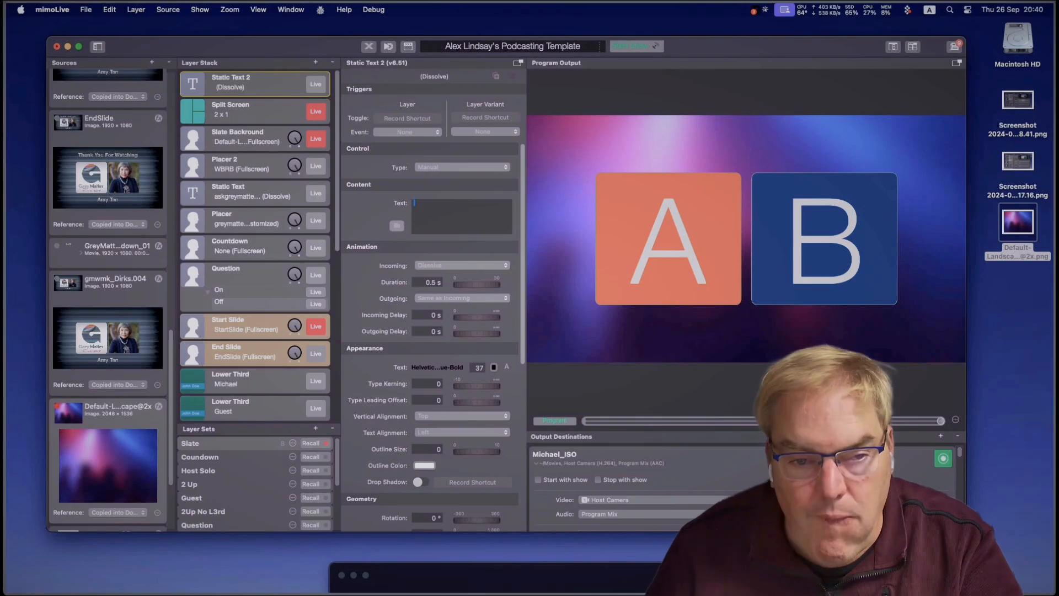
pyautogui.write('ss')
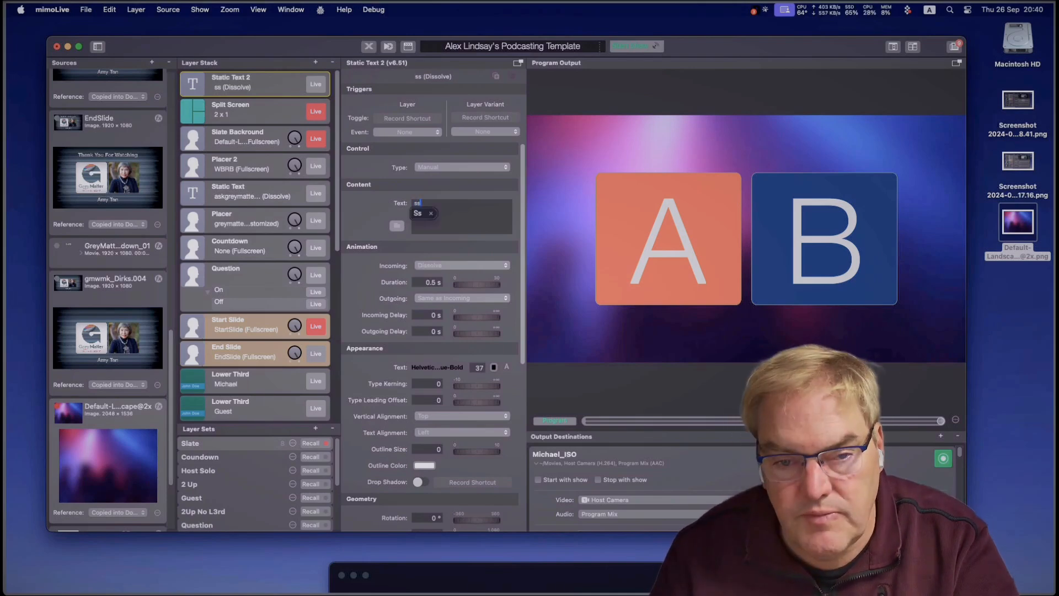
pyautogui.press('BackSpace')
pyautogui.press('BackSpace')
pyautogui.write('Start')
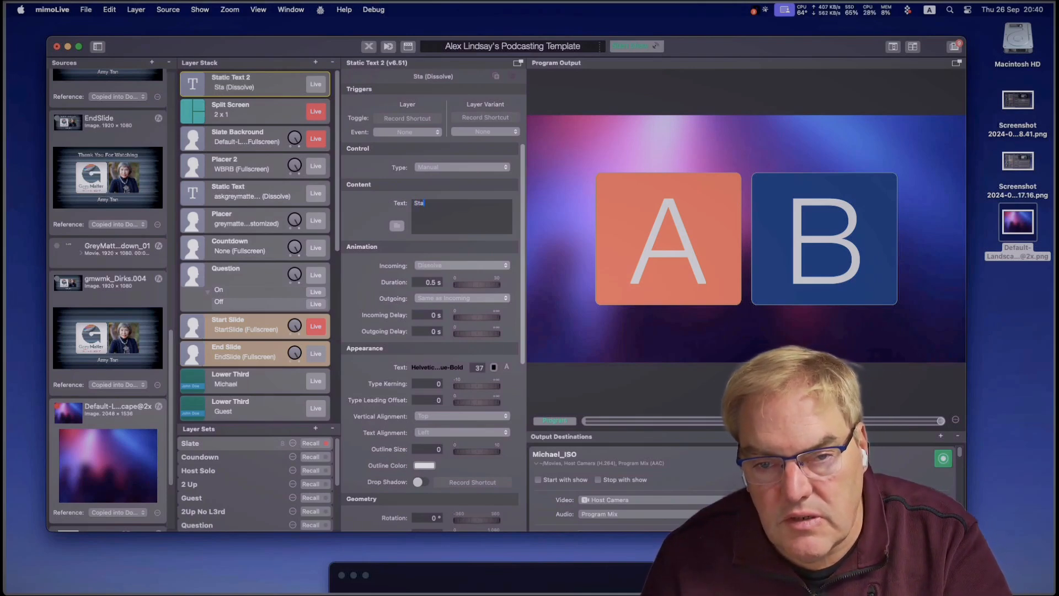
pyautogui.write('ing Soon')
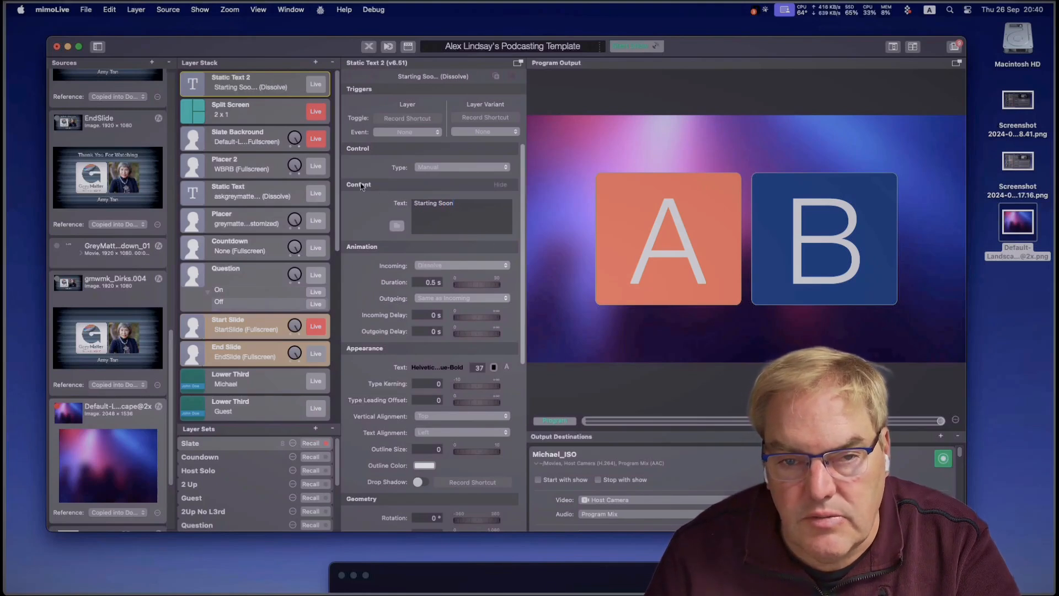
# Step: Put the new text layer live and set both its outgoing and incoming transitions to Cut
pyautogui.click(317, 83)
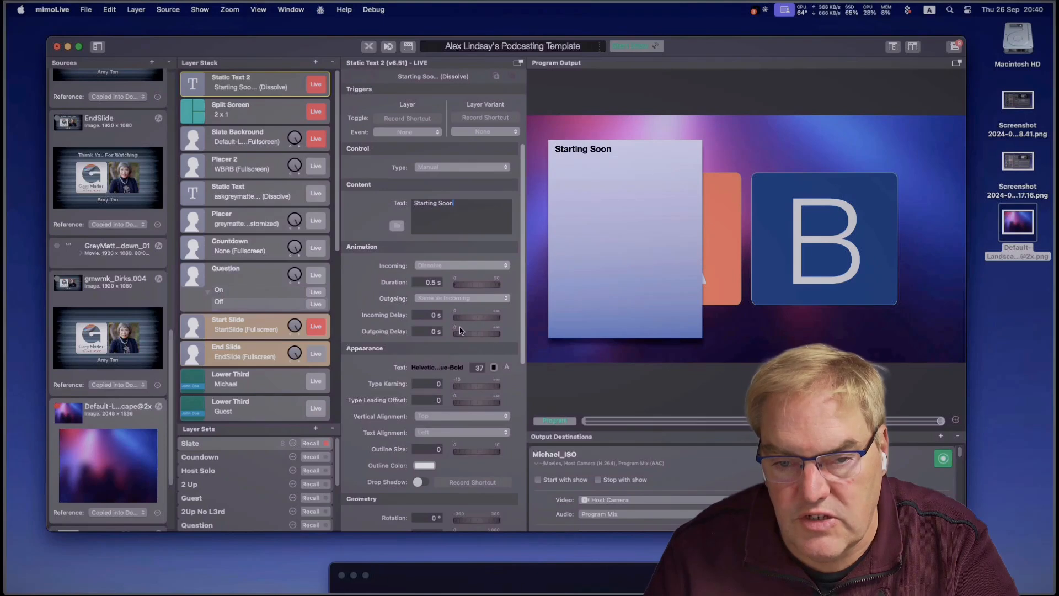
pyautogui.click(444, 299)
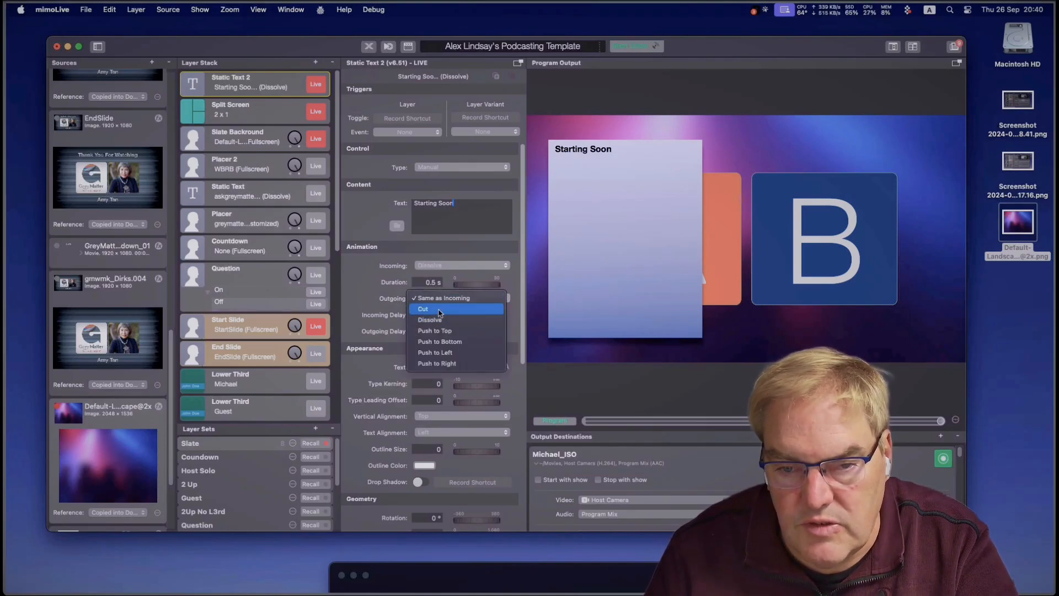
pyautogui.click(439, 309)
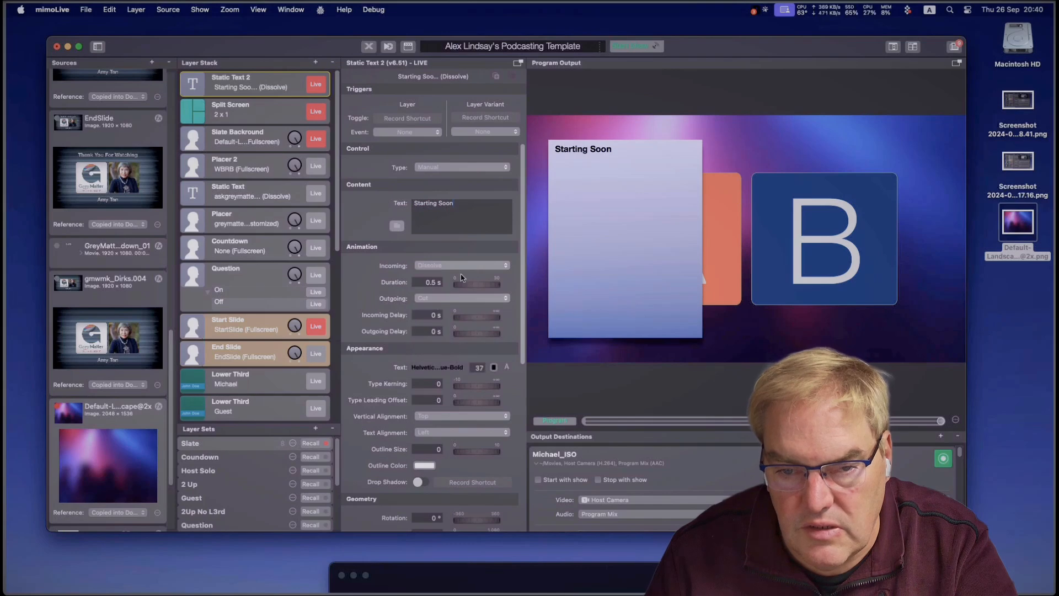
pyautogui.click(458, 266)
pyautogui.click(424, 254)
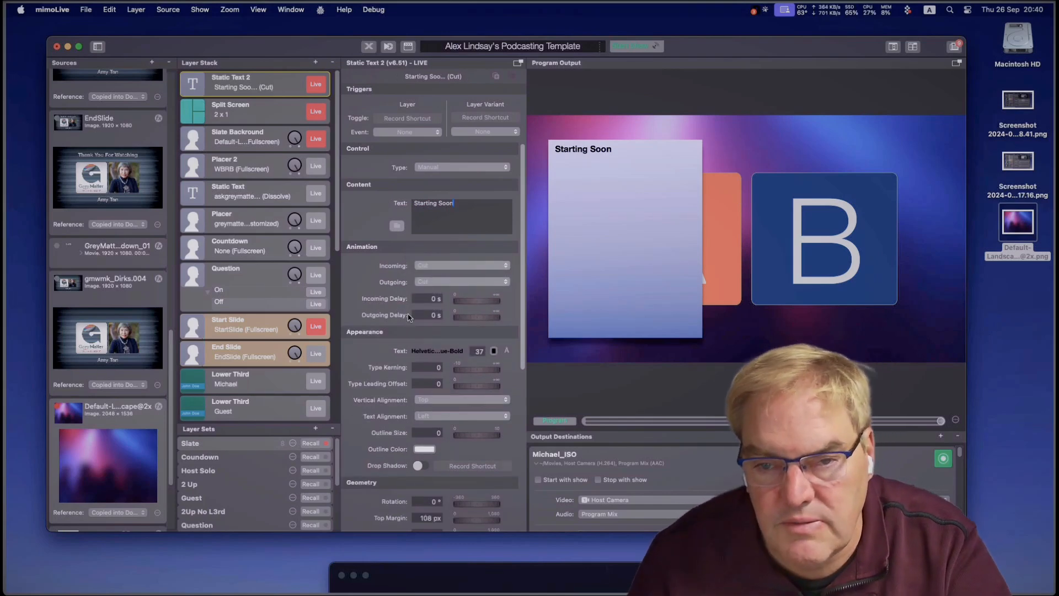
# Step: Change the "Starting Soon" text's font to Impact and its size to 78
pyautogui.click(507, 351)
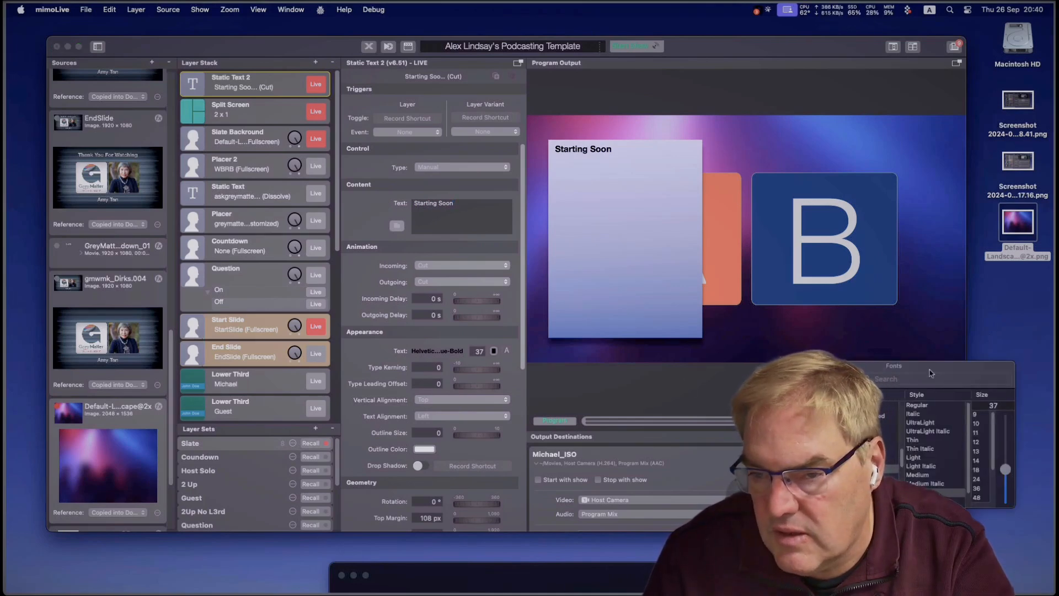
pyautogui.moveTo(923, 370); pyautogui.dragTo(865, 354)
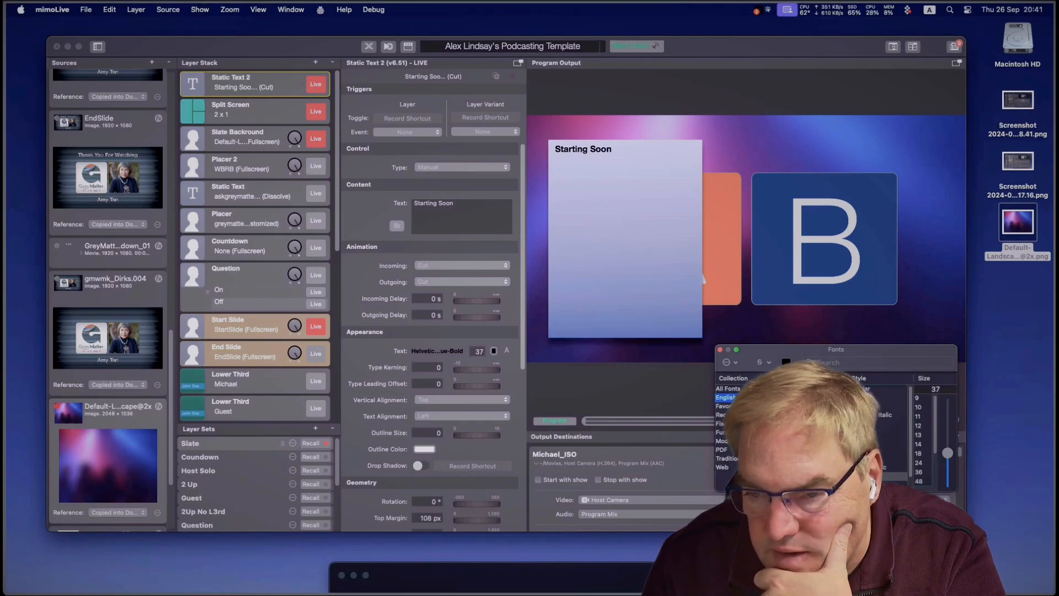
pyautogui.click(794, 435)
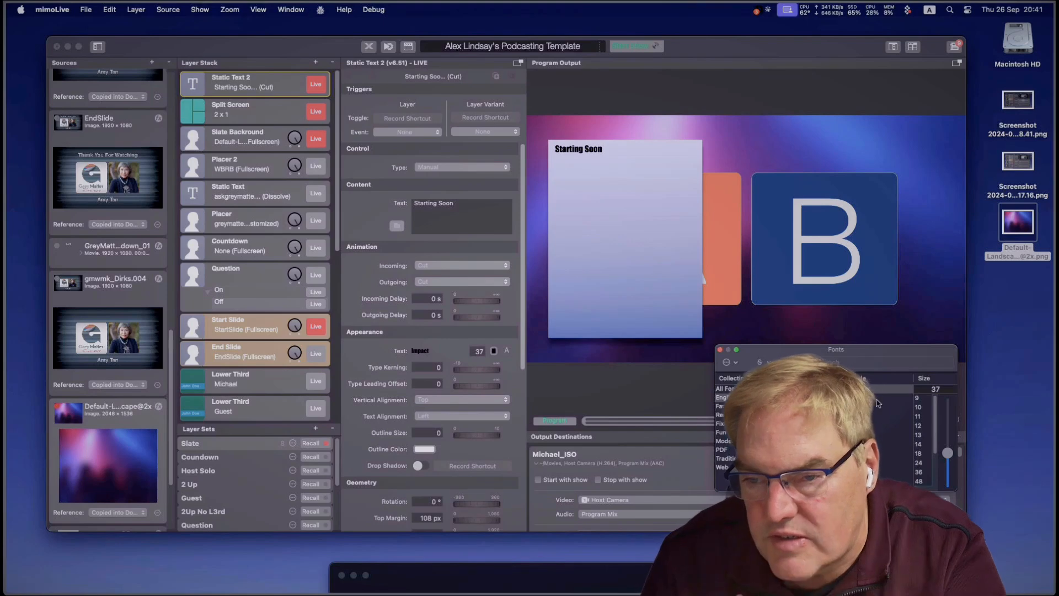
pyautogui.click(947, 452)
pyautogui.moveTo(947, 451); pyautogui.dragTo(947, 421)
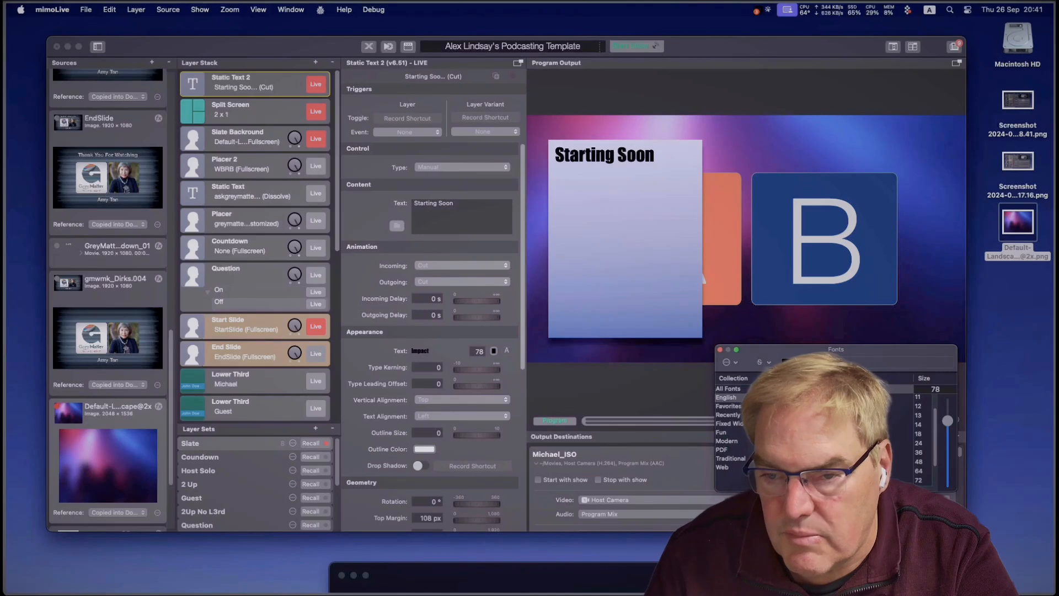
# Step: Change the text colour to near white with 80% opacity
pyautogui.click(494, 352)
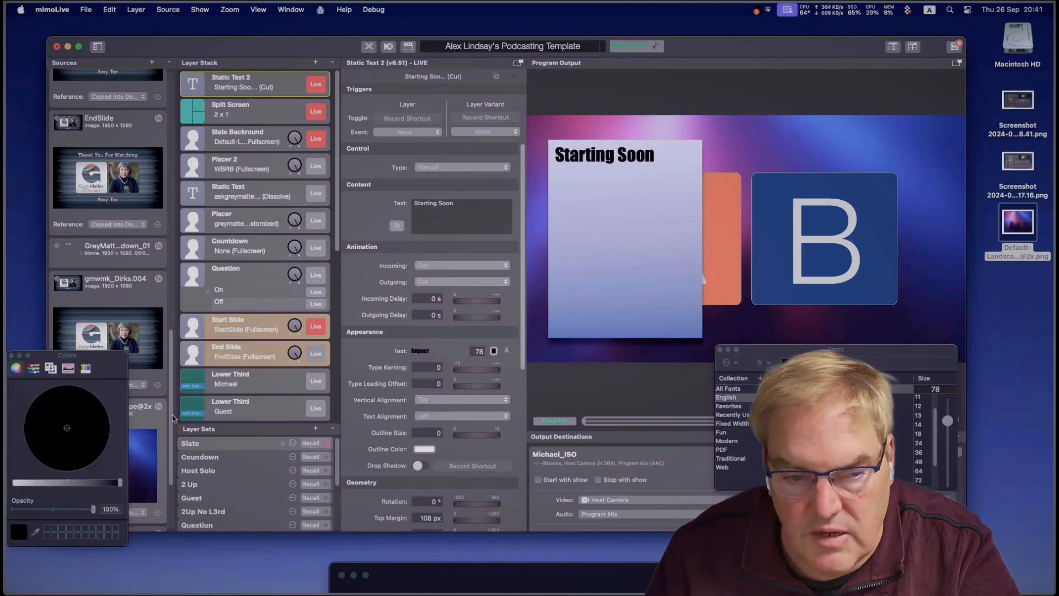
pyautogui.click(29, 483)
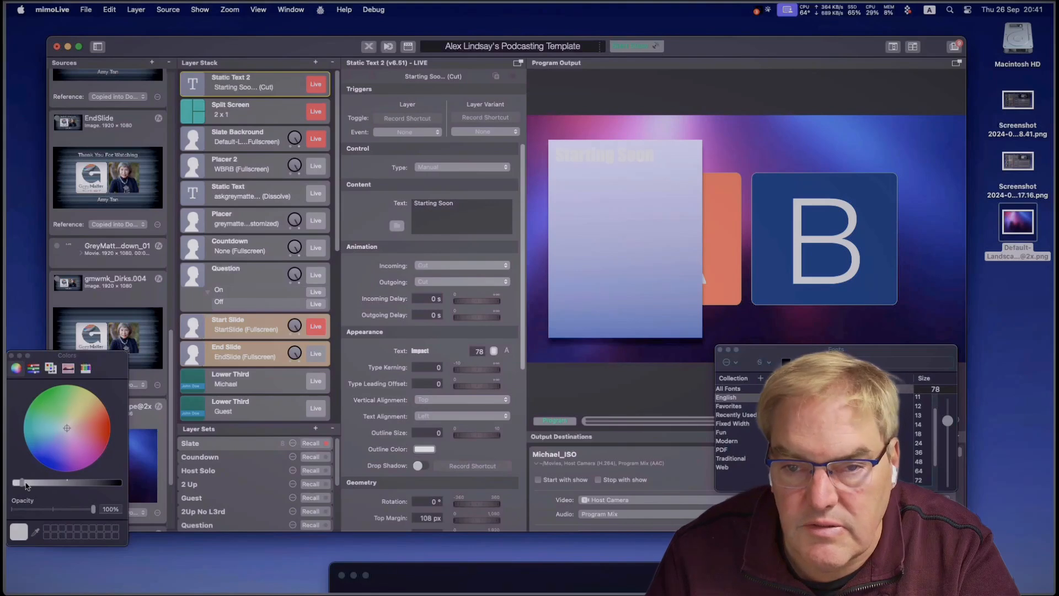
pyautogui.moveTo(29, 483); pyautogui.dragTo(122, 481)
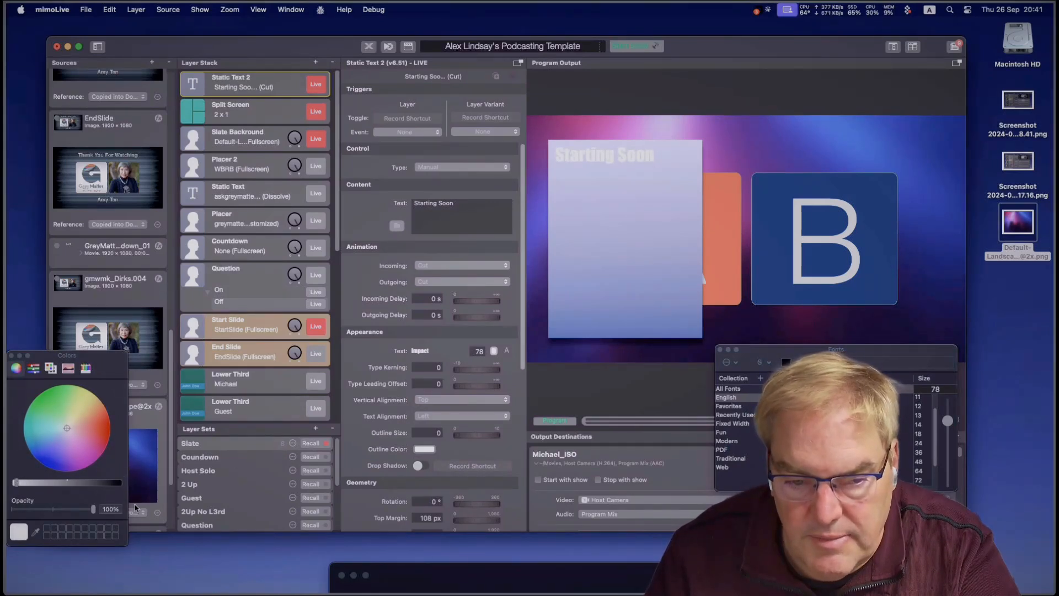
pyautogui.moveTo(94, 508); pyautogui.dragTo(77, 512)
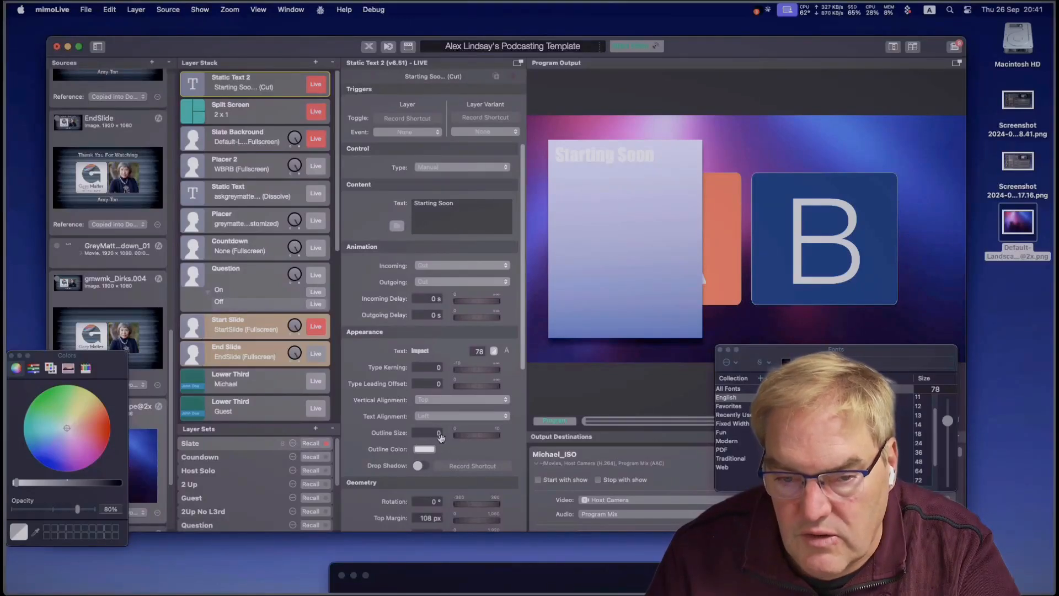
# Step: Give the text a dark grey outline with a size of 1
pyautogui.click(428, 451)
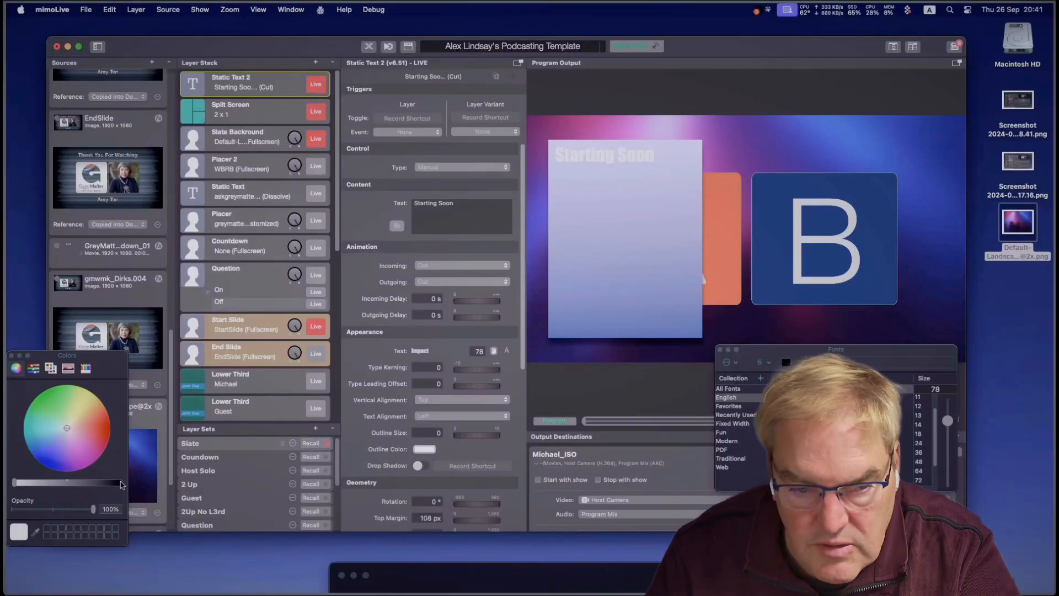
pyautogui.click(91, 482)
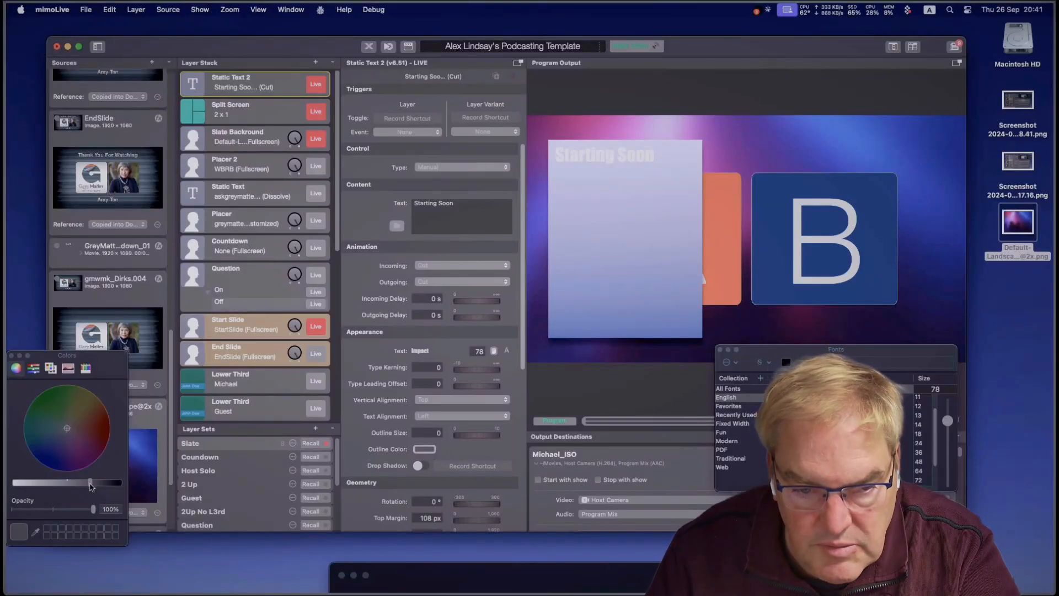
pyautogui.click(439, 433)
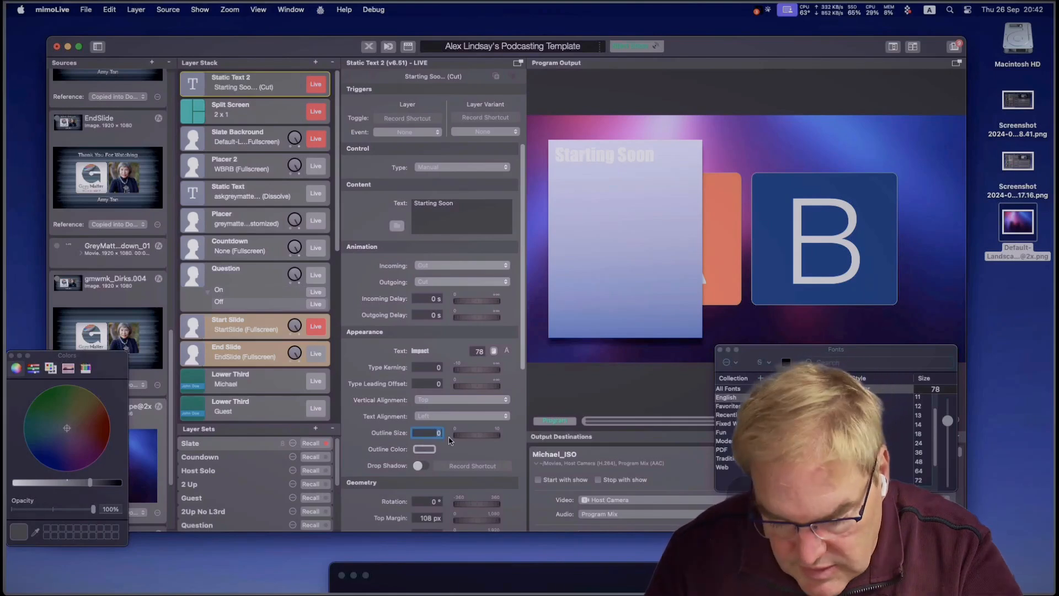
pyautogui.write('1')
pyautogui.press('Return')
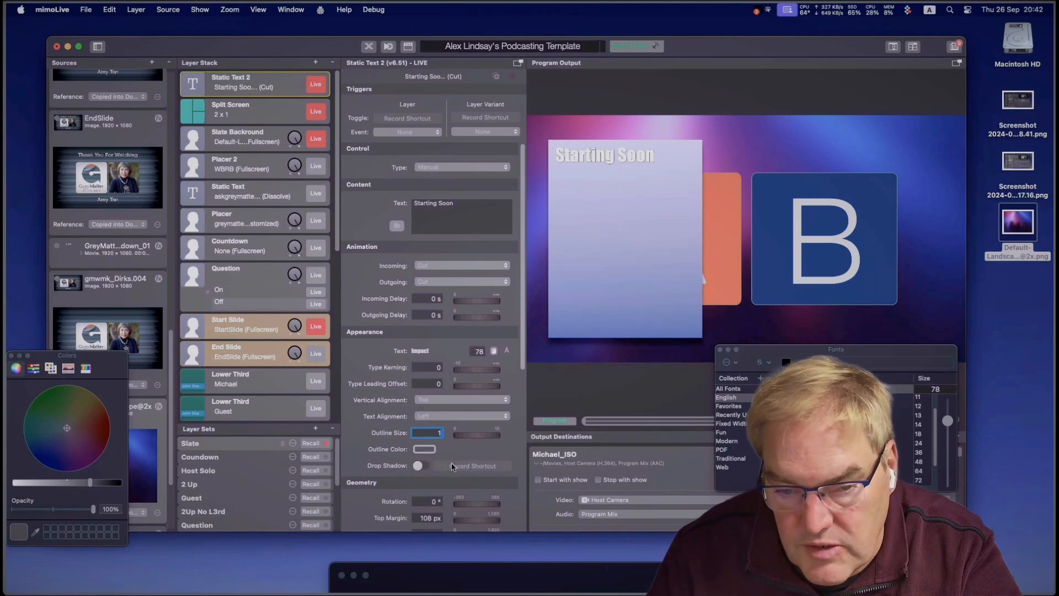
# Step: Remove the gradient behind the "Starting Soon" text by setting its background type to None
pyautogui.scroll(-3, 451, 462)
pyautogui.scroll(-5, 452, 466)
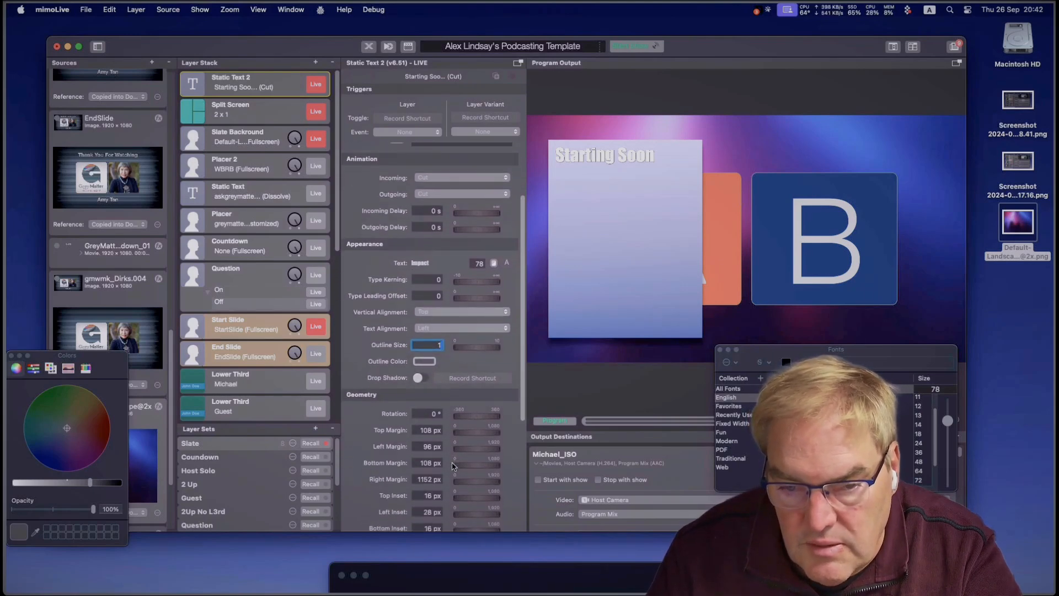
pyautogui.scroll(-1, 453, 466)
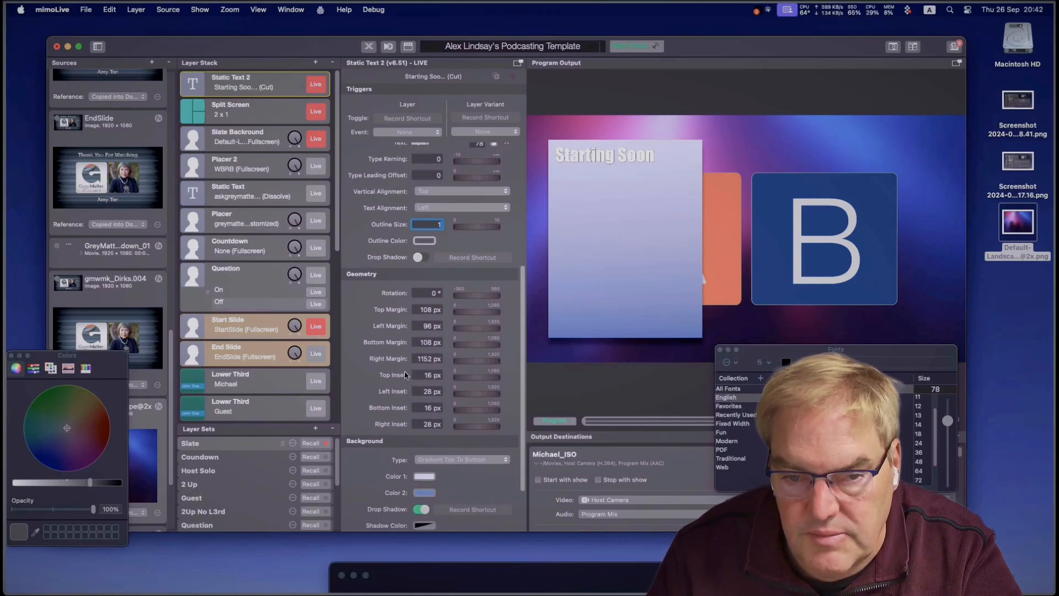
pyautogui.click(433, 463)
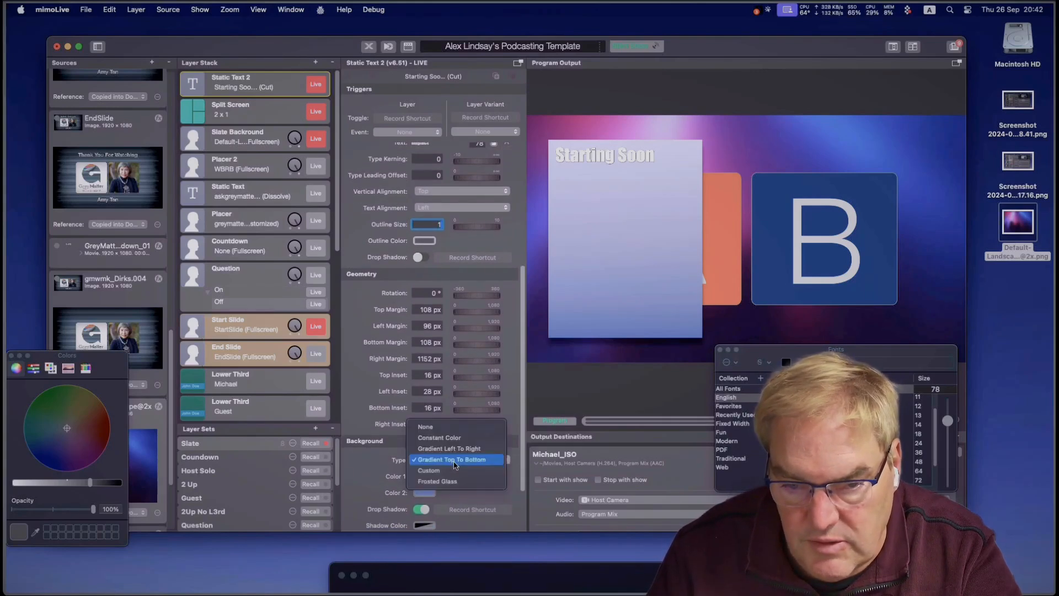
pyautogui.click(456, 431)
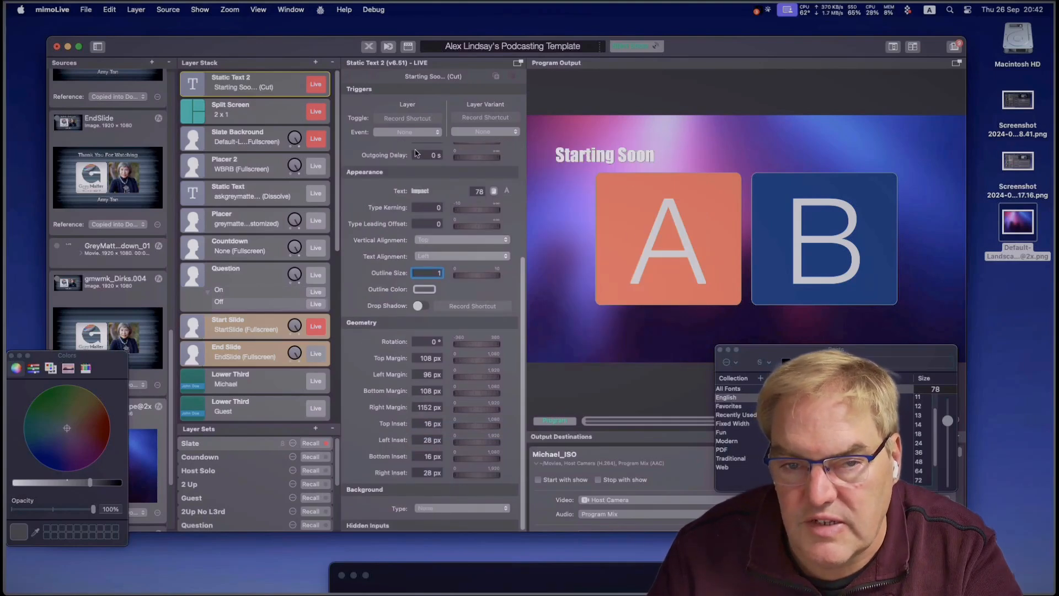
# Step: Show the layer preview and move the text box over to a top margin of about 74 px and left margin of about 722 px
pyautogui.scroll(5, 393, 152)
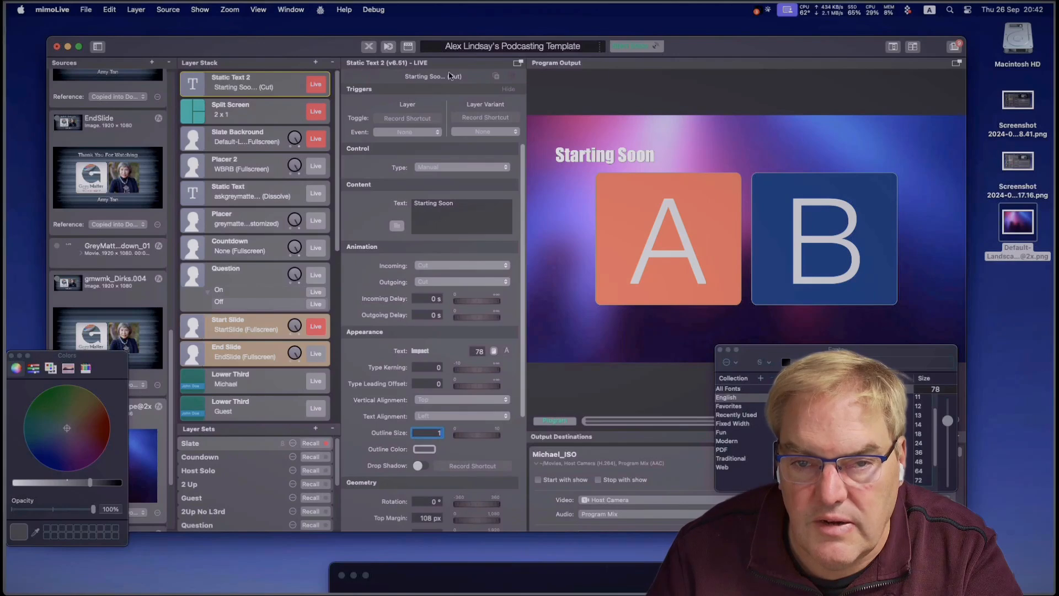
pyautogui.click(452, 64)
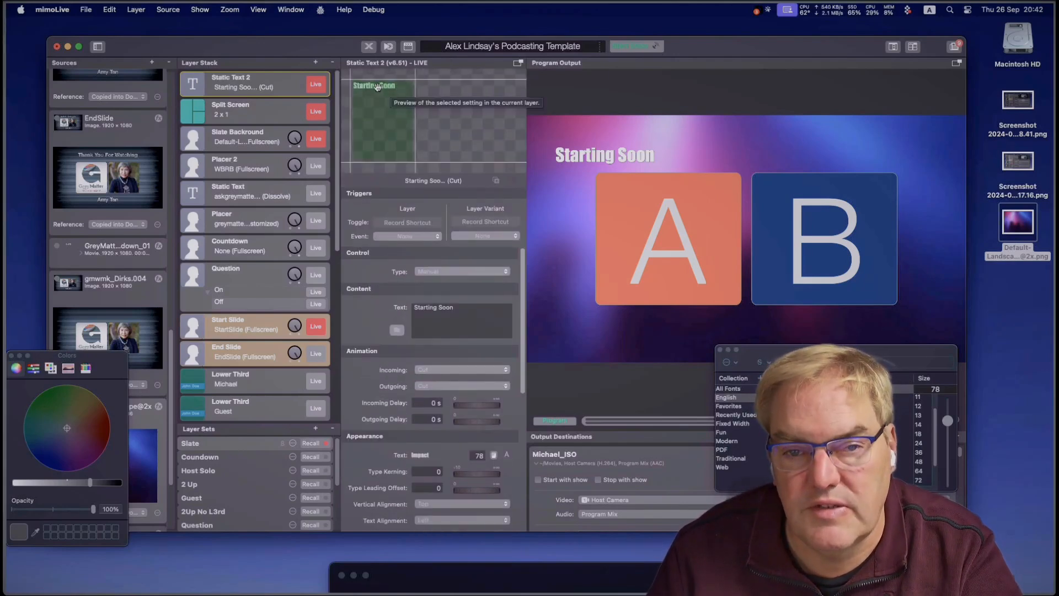
pyautogui.moveTo(390, 87); pyautogui.dragTo(438, 84)
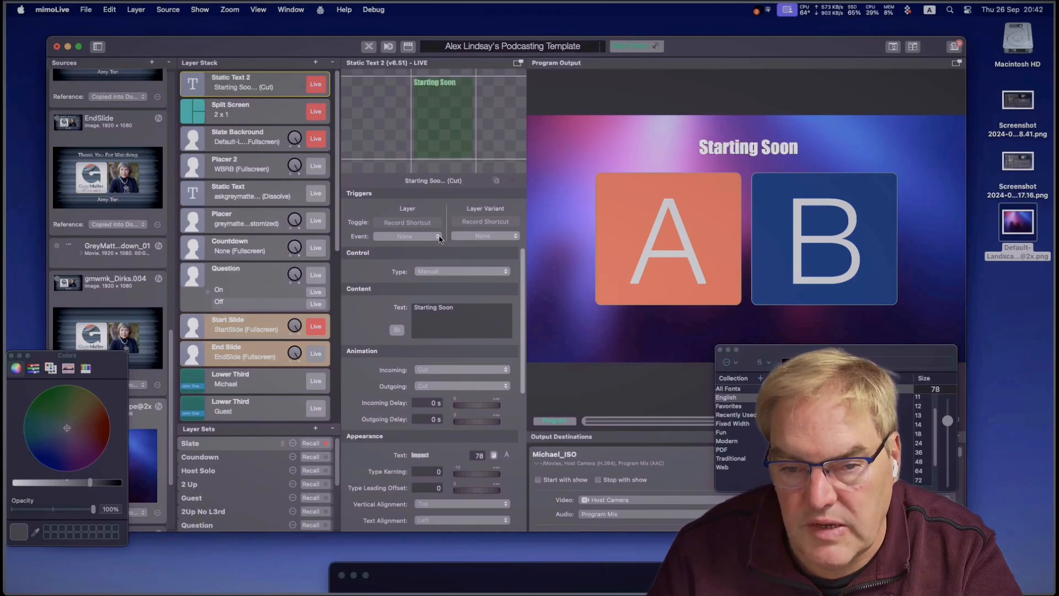
# Step: Set both vertical and text alignment to Center, and shrink the text area above the split screen with a bottom inset of about 683 px
pyautogui.scroll(-8, 447, 405)
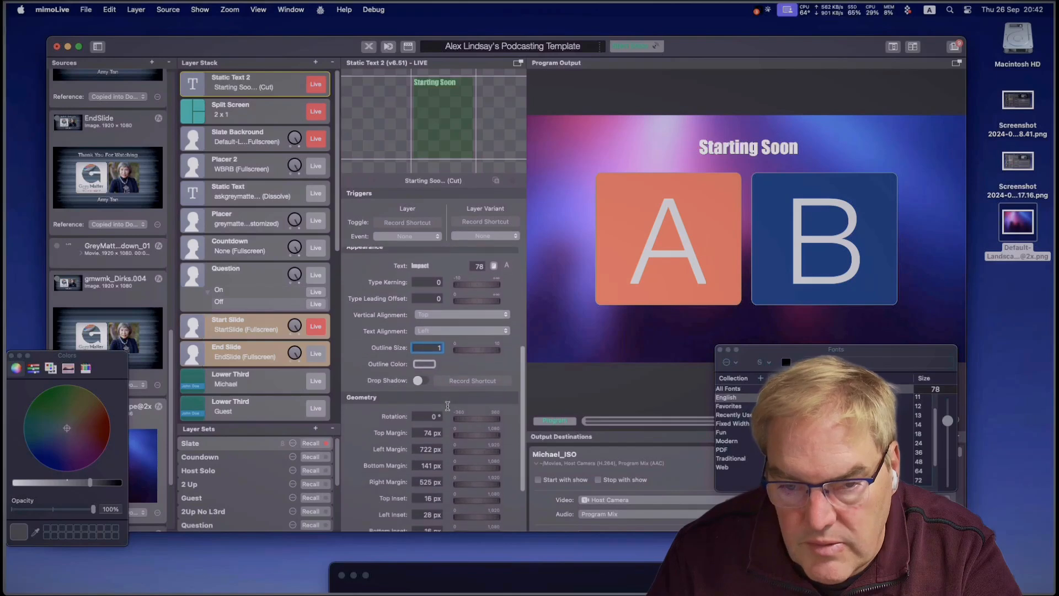
pyautogui.click(440, 345)
pyautogui.click(439, 314)
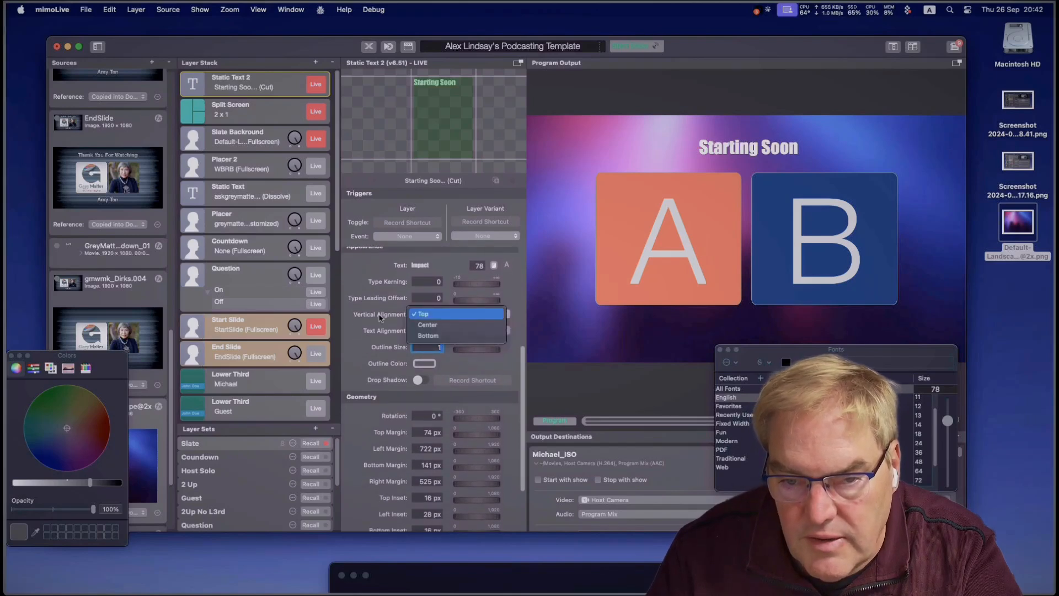
pyautogui.click(370, 319)
pyautogui.click(443, 314)
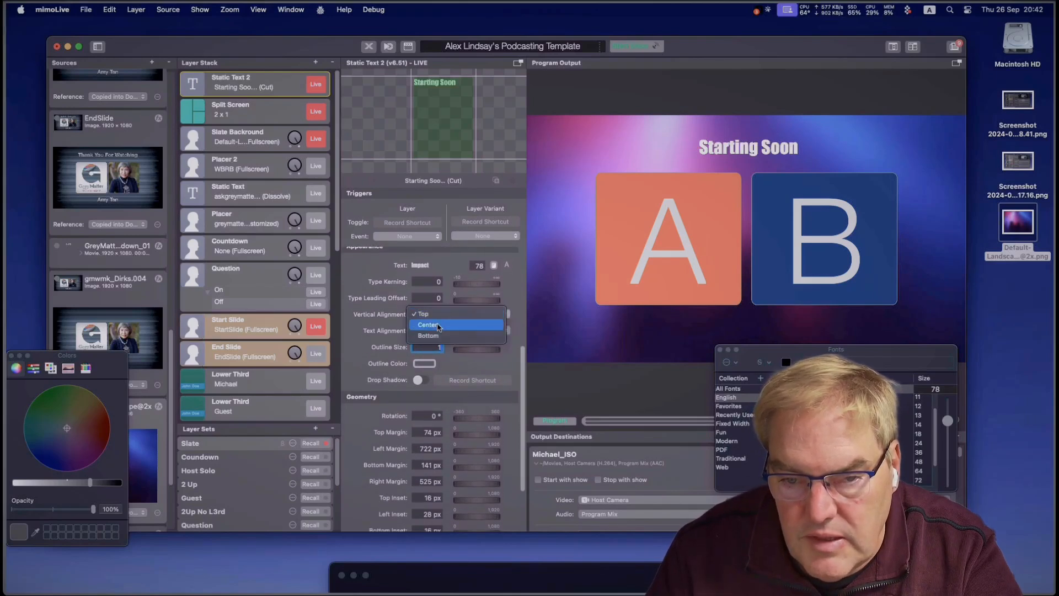
pyautogui.click(439, 325)
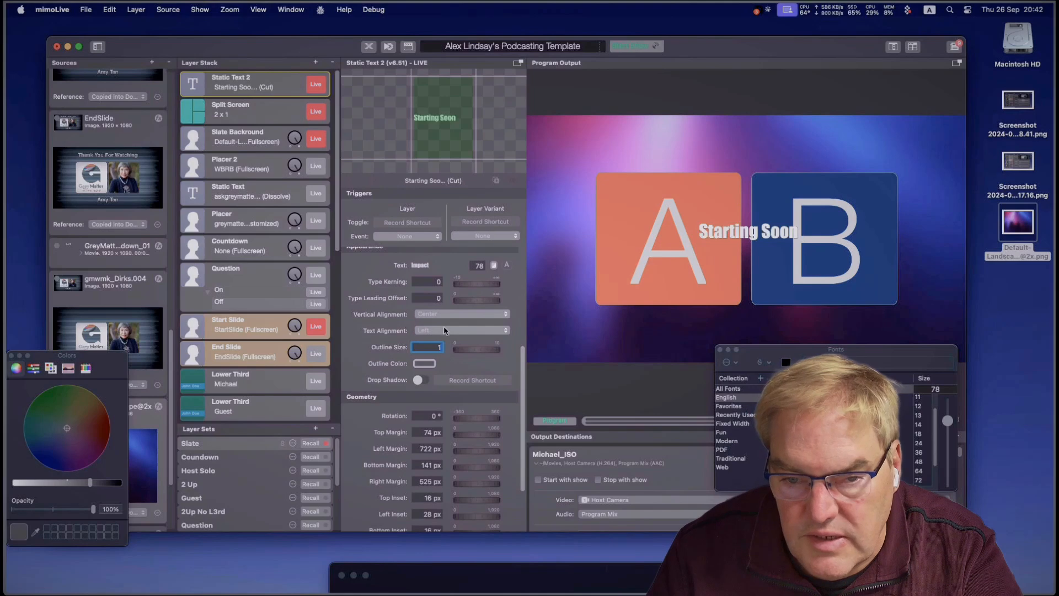
pyautogui.click(443, 328)
pyautogui.click(445, 353)
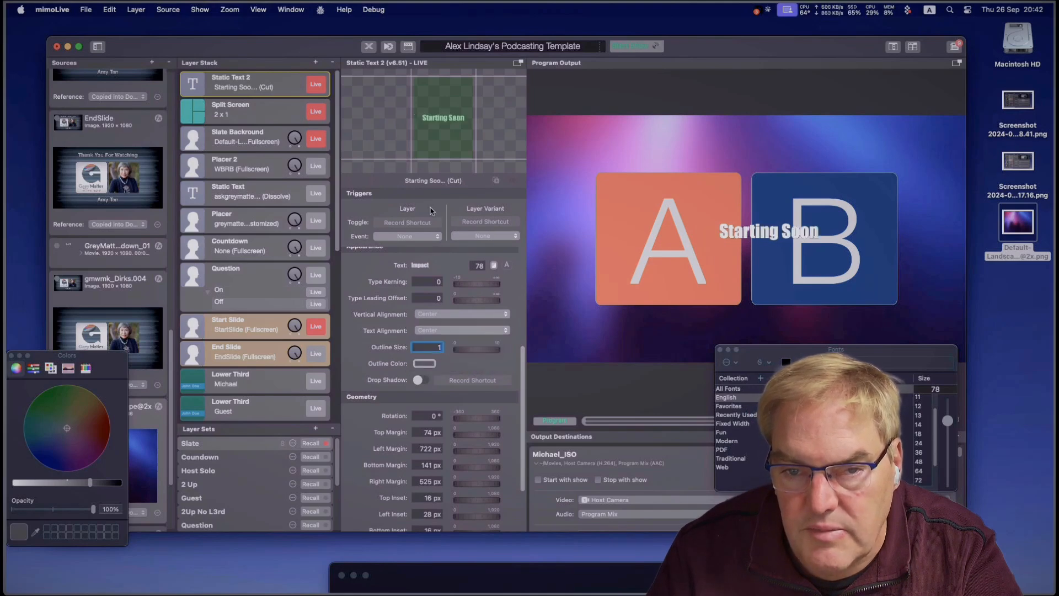
pyautogui.moveTo(443, 156); pyautogui.dragTo(429, 105)
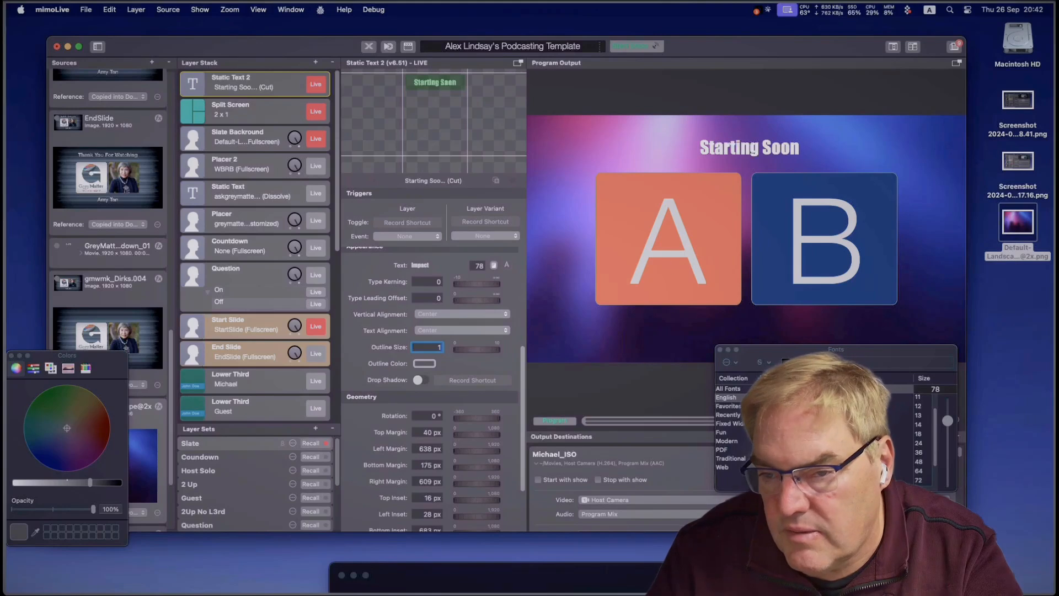
# Step: Increase the font size to 150 and widen the text box to margins of about 429 px left and 502 px right
pyautogui.doubleClick(936, 389)
pyautogui.write('1')
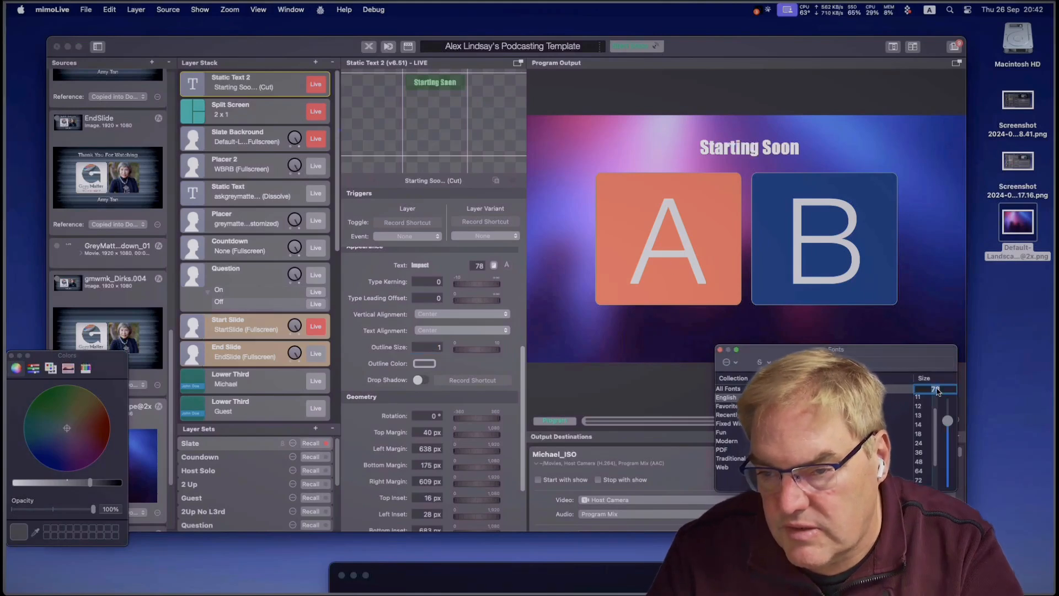
pyautogui.write('00')
pyautogui.press('Return')
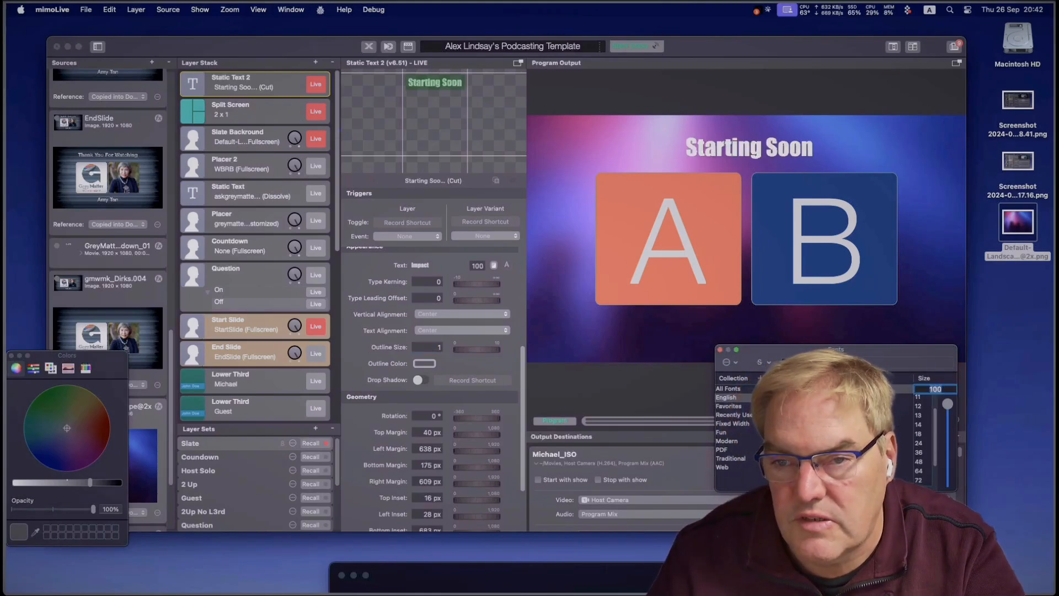
pyautogui.write('150')
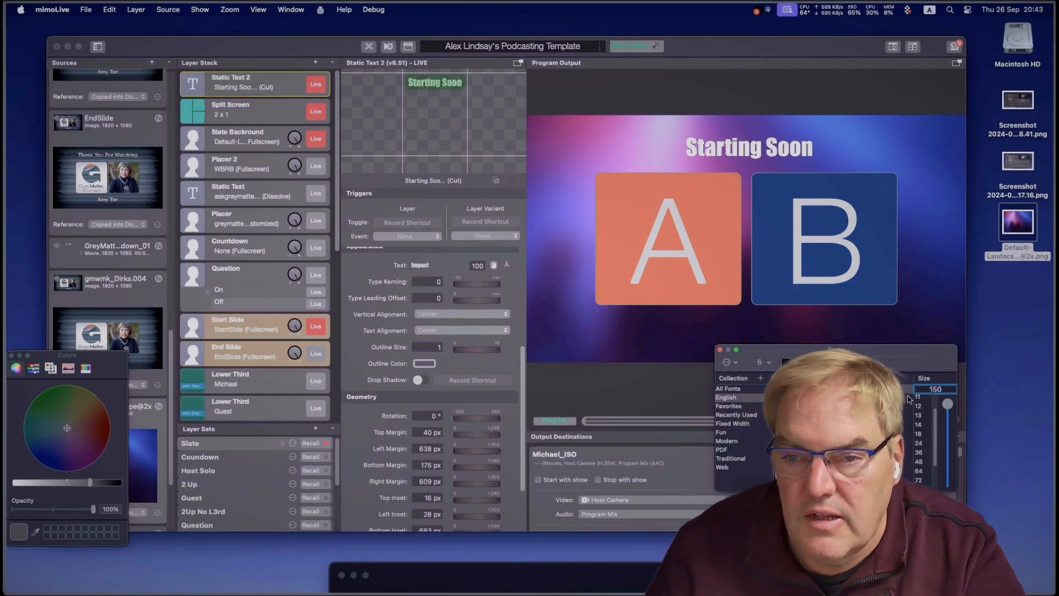
pyautogui.press('Return')
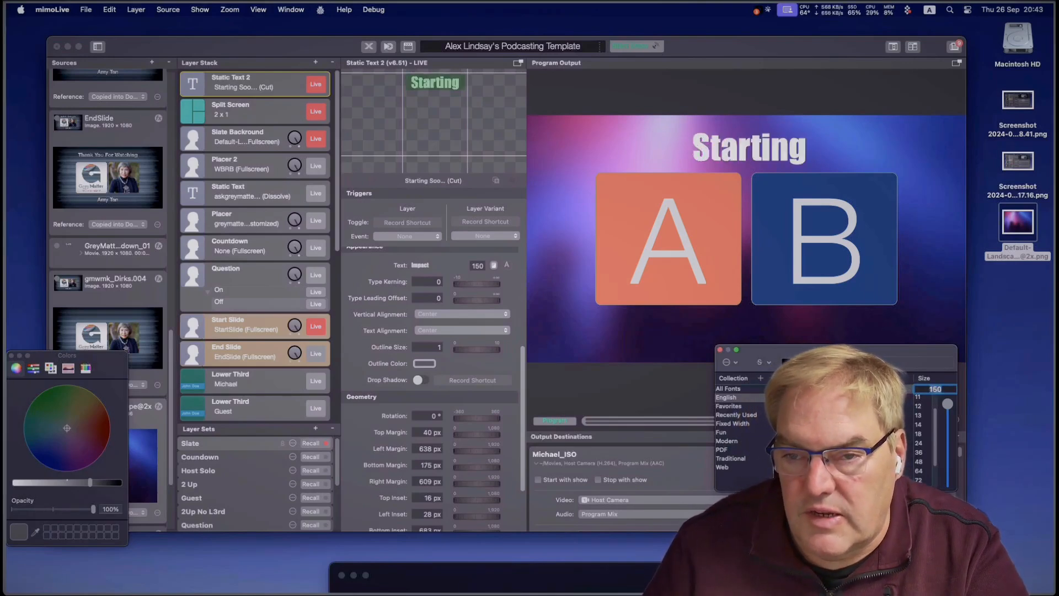
pyautogui.click(403, 97)
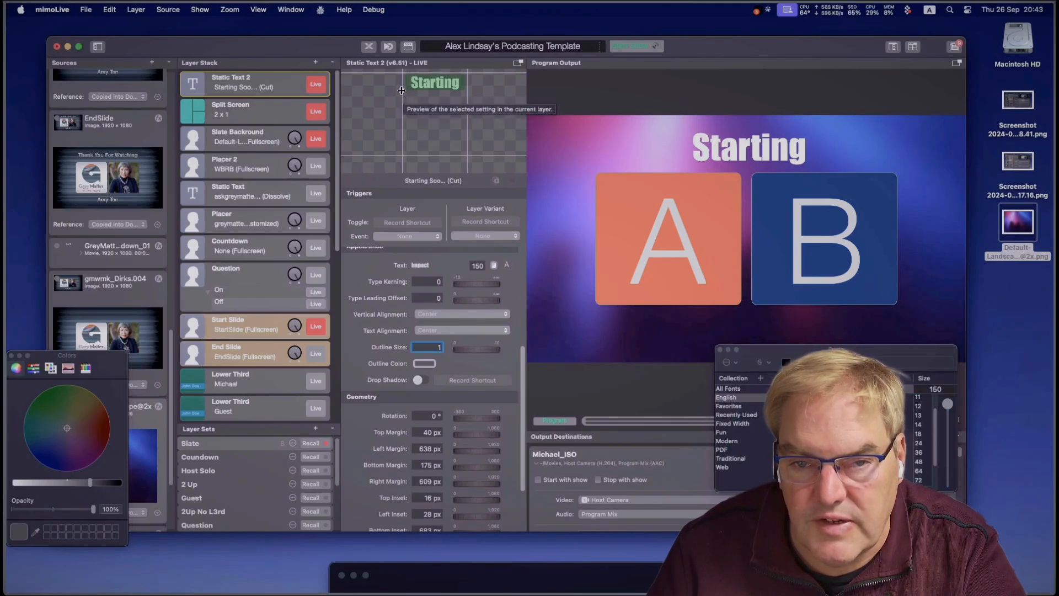
pyautogui.moveTo(402, 90); pyautogui.dragTo(433, 98)
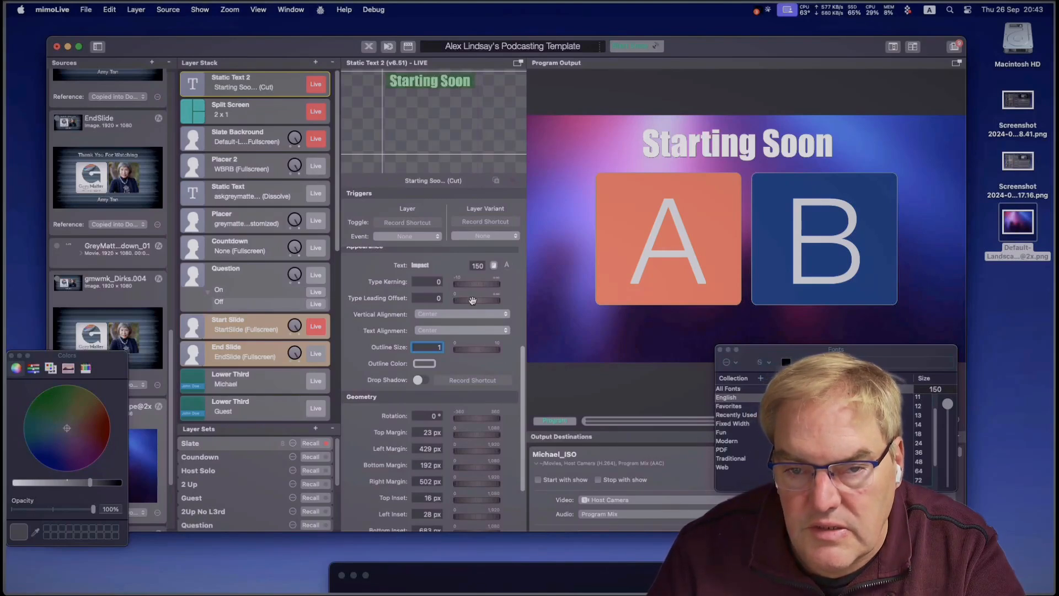
# Step: Raise the opacity of the "Starting Soon" text colour to 100%
pyautogui.scroll(4, 472, 300)
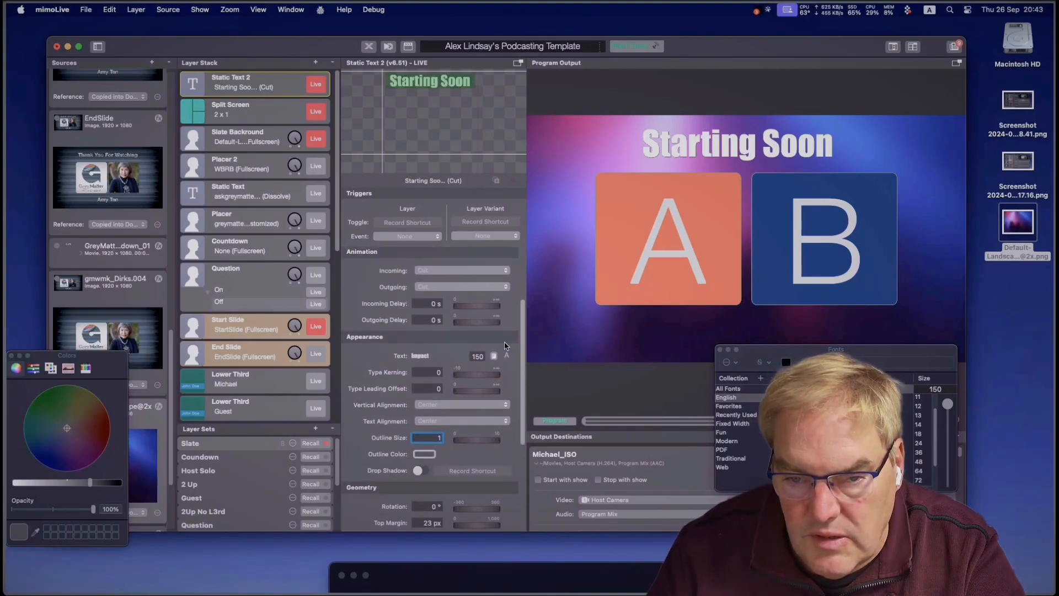
pyautogui.click(493, 359)
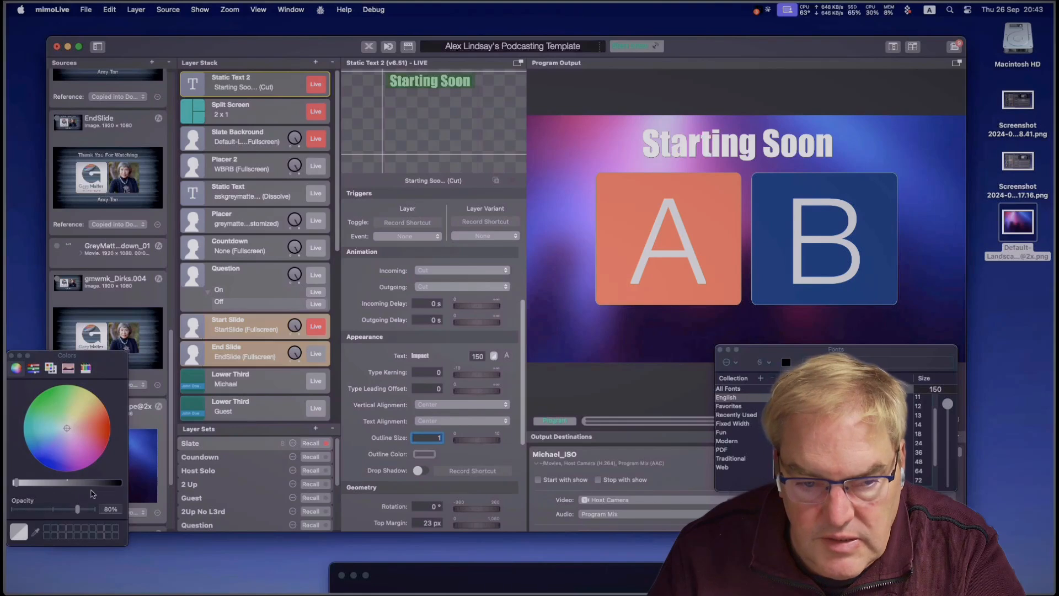
pyautogui.moveTo(77, 510)
pyautogui.mouseDown()
pyautogui.moveTo(43, 509)
pyautogui.moveTo(98, 512)
pyautogui.mouseUp()
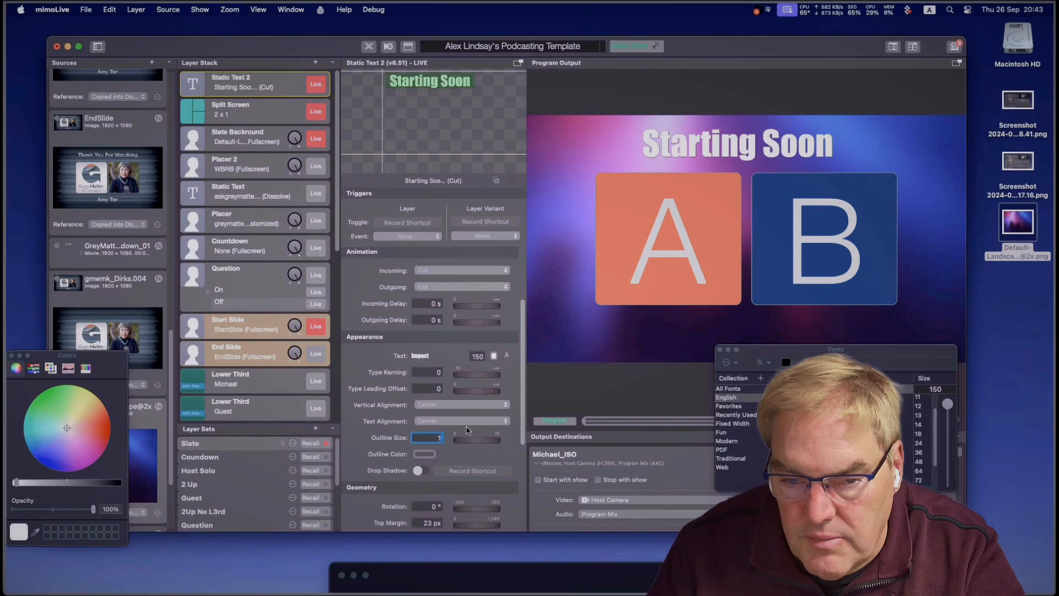
# Step: Try a Custom background for the text with its drop shadow off, and lower the text colour's opacity to 78%
pyautogui.scroll(-2, 466, 430)
pyautogui.scroll(-7, 466, 430)
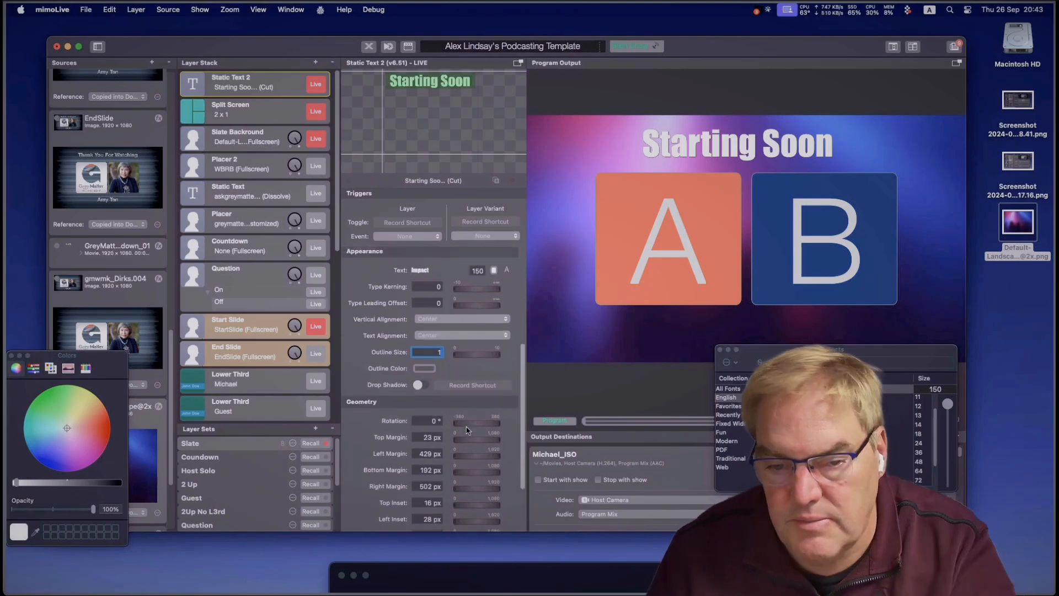
pyautogui.click(459, 511)
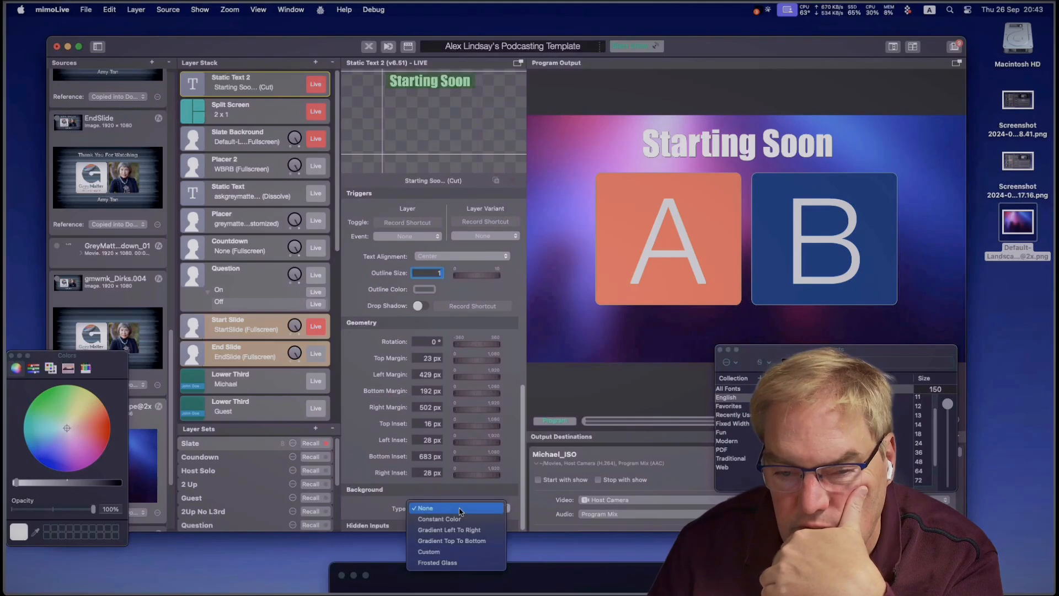
pyautogui.click(459, 550)
pyautogui.scroll(-3, 471, 510)
pyautogui.scroll(-3, 470, 510)
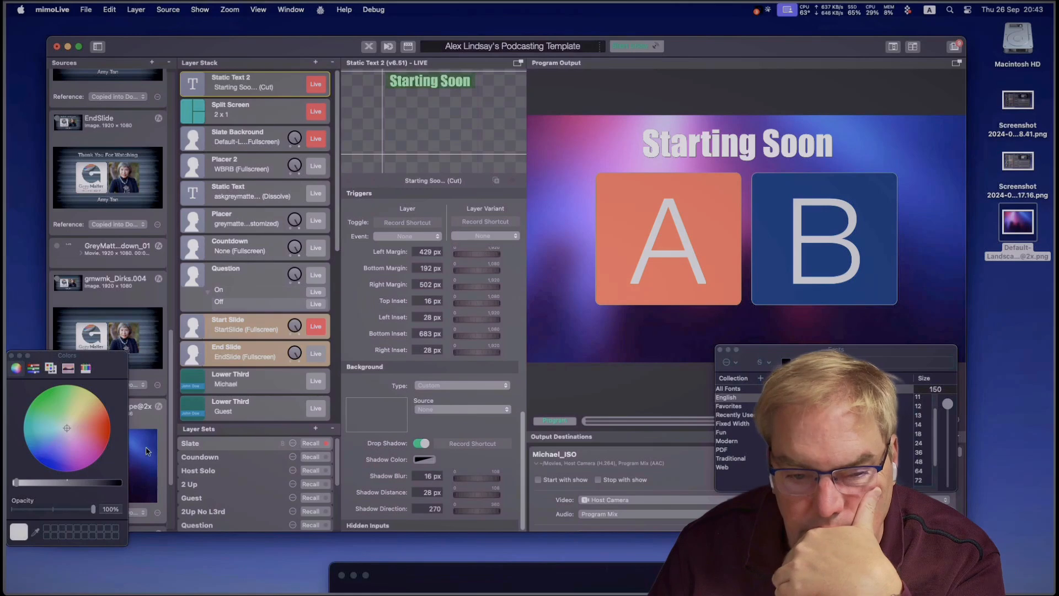
pyautogui.moveTo(93, 512)
pyautogui.mouseDown()
pyautogui.moveTo(53, 511)
pyautogui.moveTo(75, 511)
pyautogui.mouseUp()
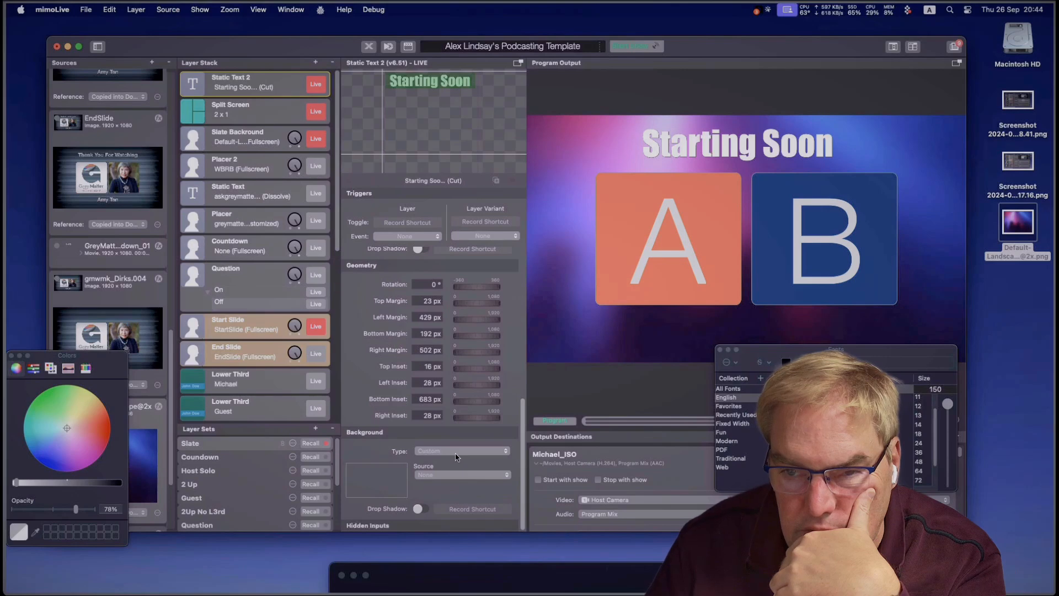
# Step: Try a Frosted Glass background behind the text, and return the background type to None
pyautogui.click(456, 456)
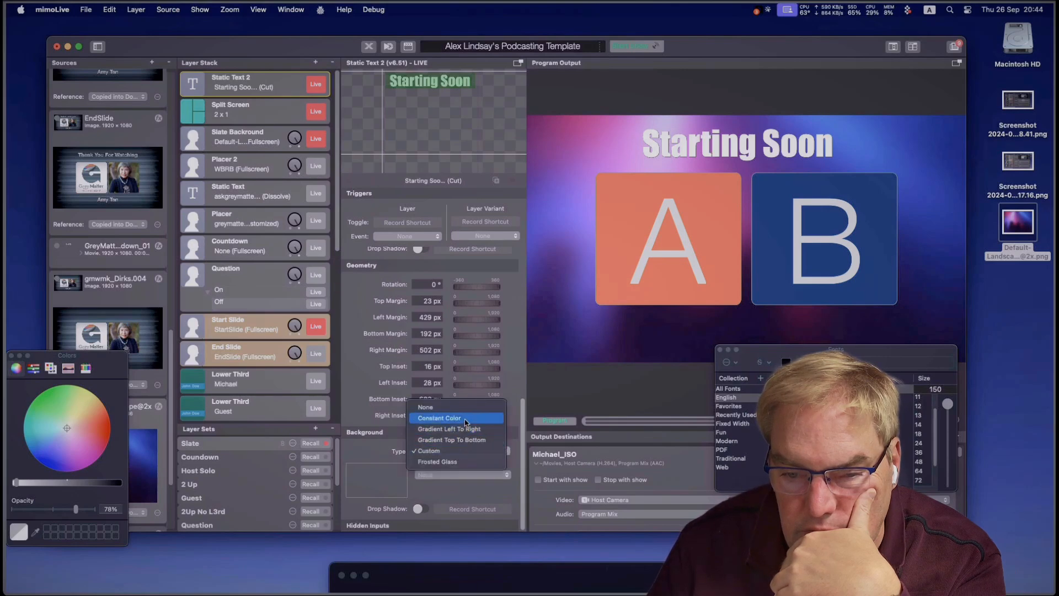
pyautogui.click(456, 462)
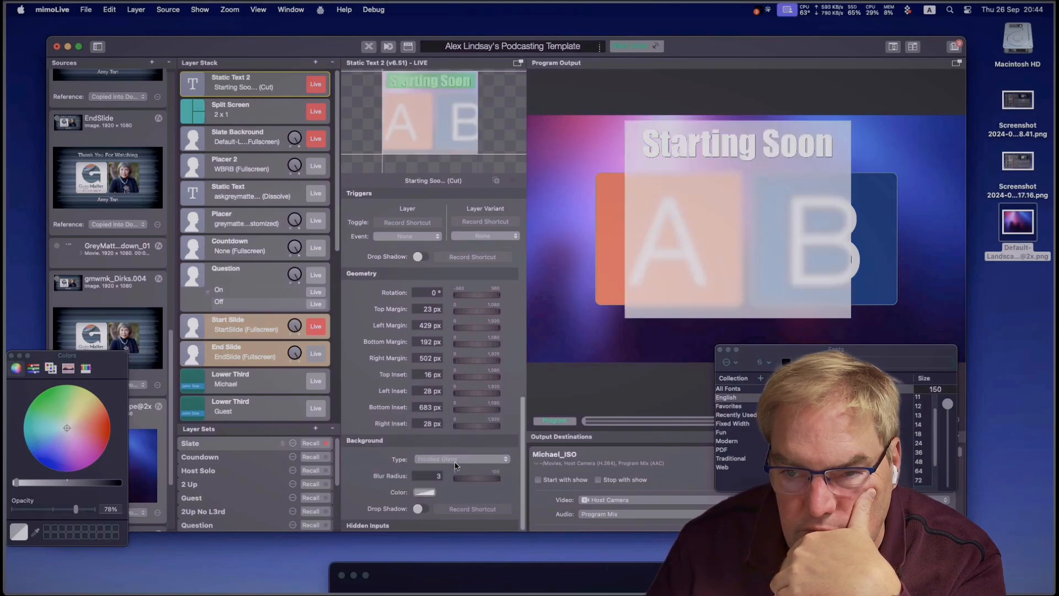
pyautogui.click(448, 460)
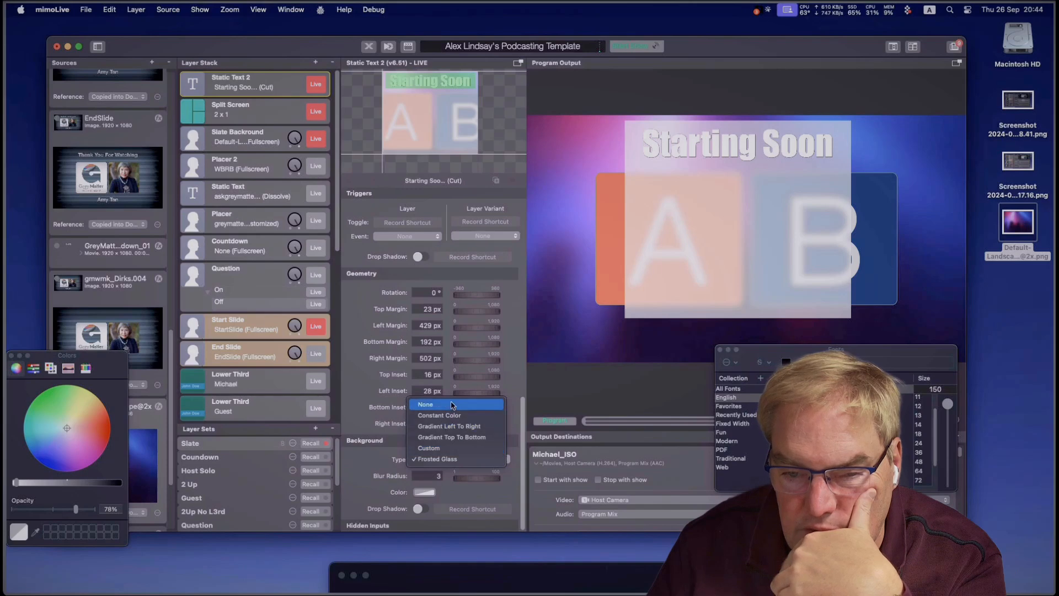
pyautogui.click(452, 405)
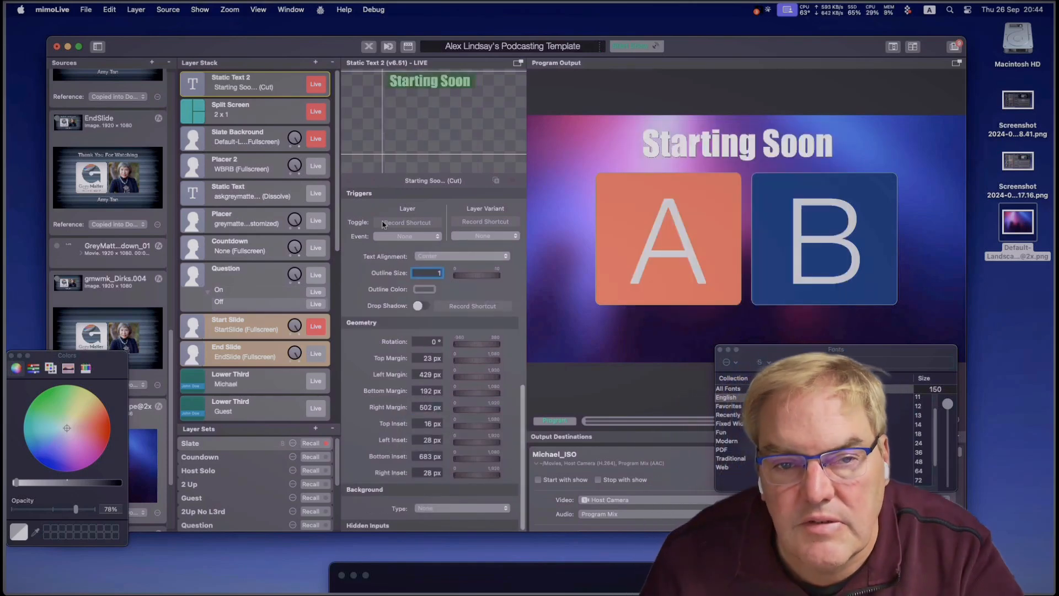
# Step: Lower the text colour's opacity to 21% and reduce the outline size to 0
pyautogui.scroll(5, 406, 313)
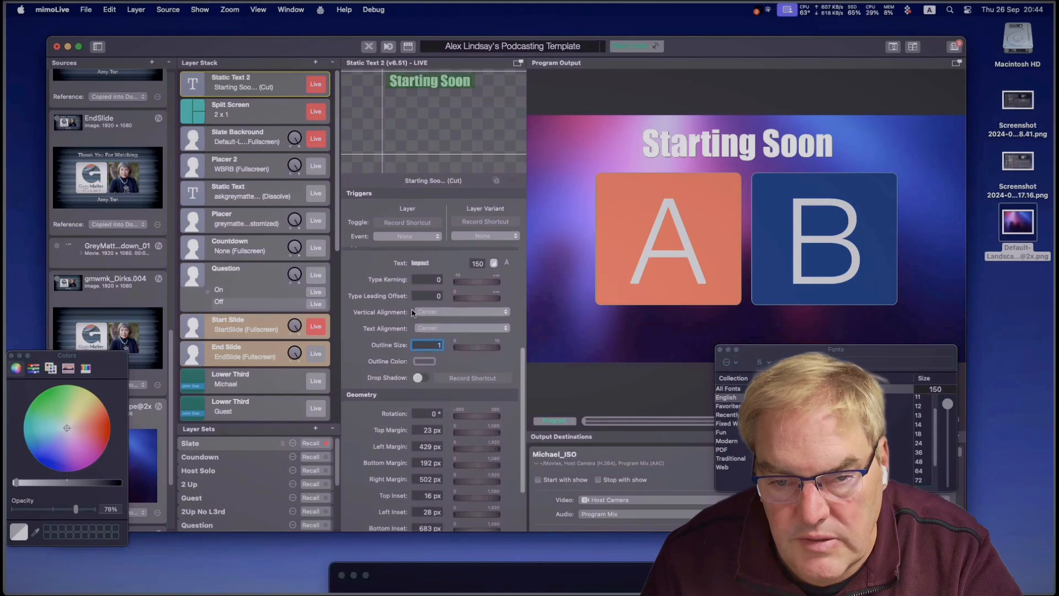
pyautogui.scroll(4, 412, 314)
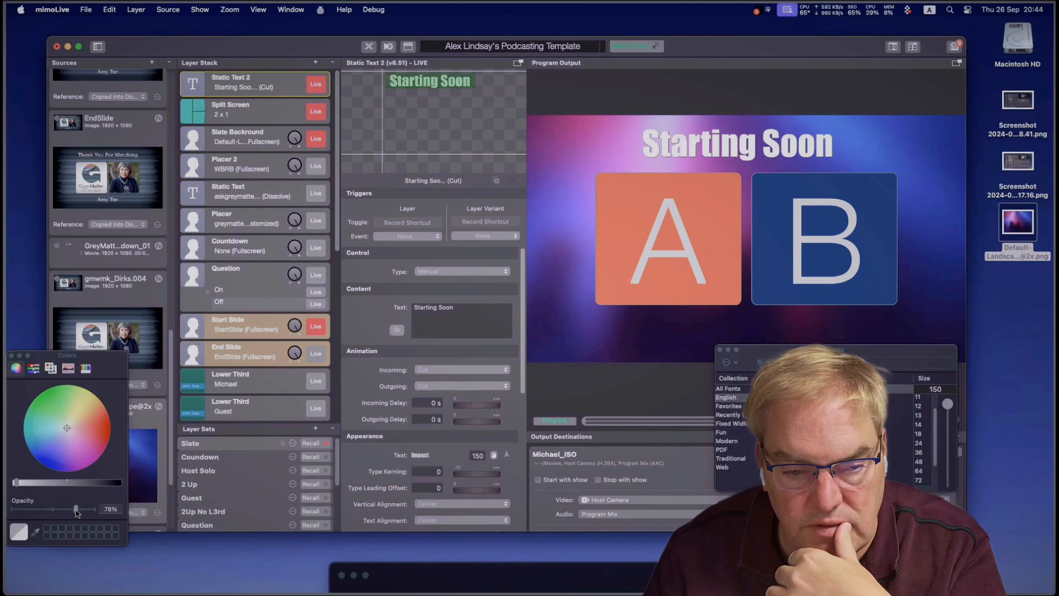
pyautogui.moveTo(76, 512); pyautogui.dragTo(31, 510)
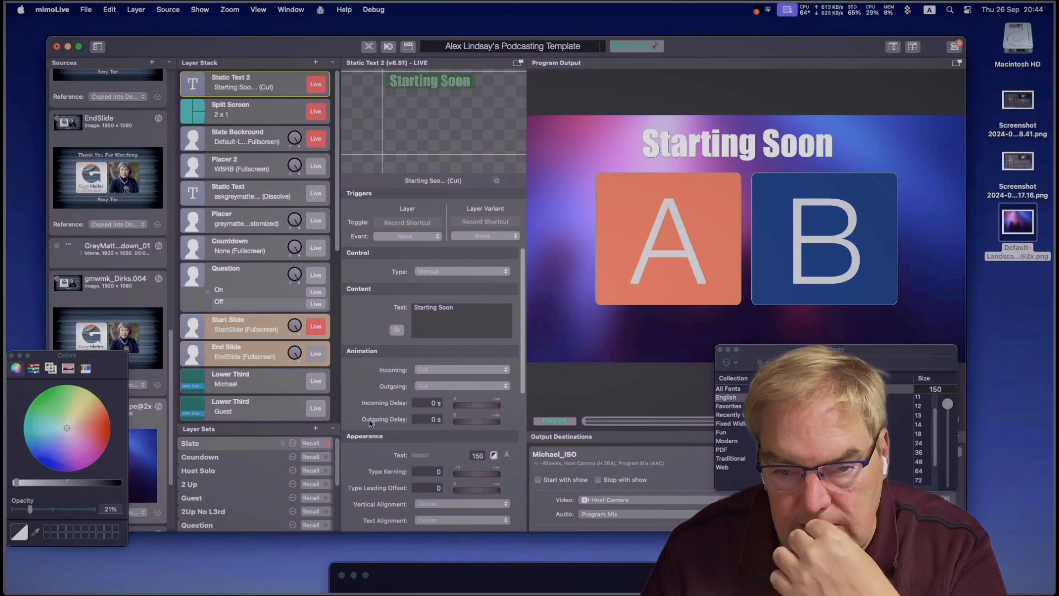
pyautogui.scroll(-4, 445, 423)
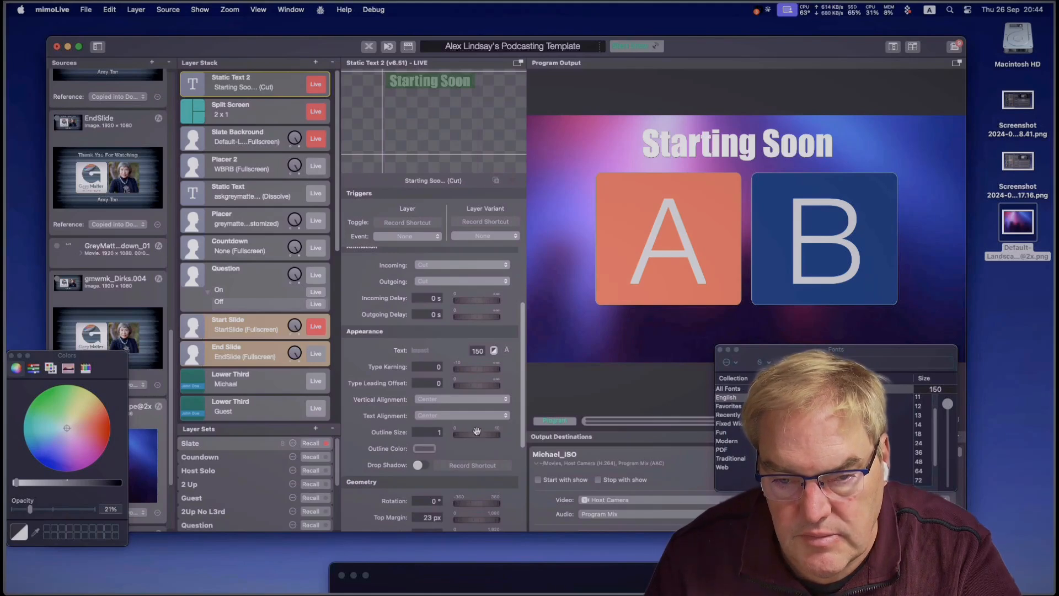
pyautogui.moveTo(478, 431); pyautogui.dragTo(465, 433)
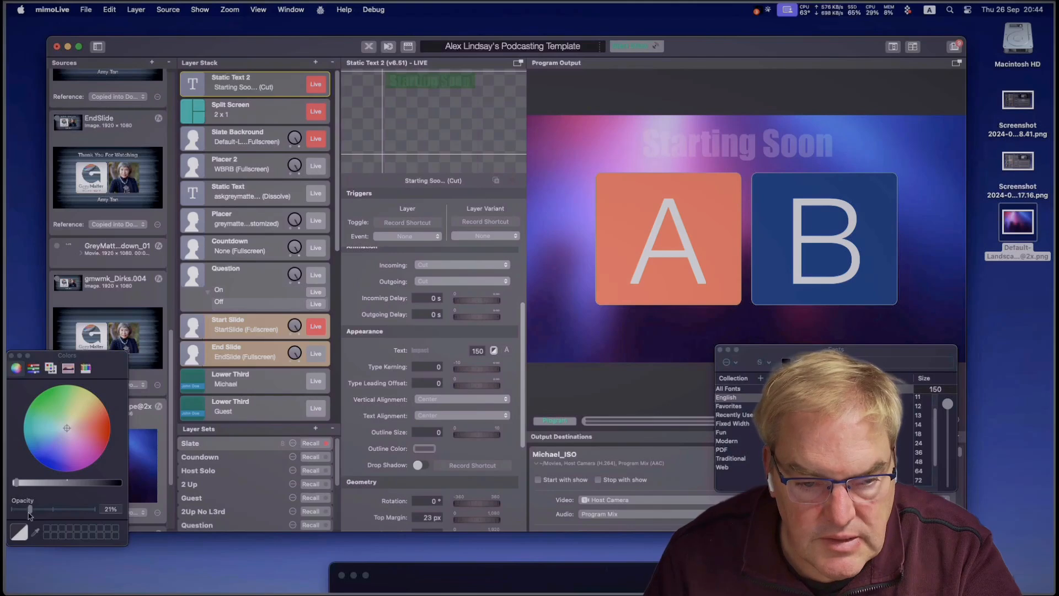
# Step: Raise the "Starting Soon" text colour's opacity to 70% and duplicate the title's layer variant twice
pyautogui.moveTo(32, 513); pyautogui.dragTo(71, 512)
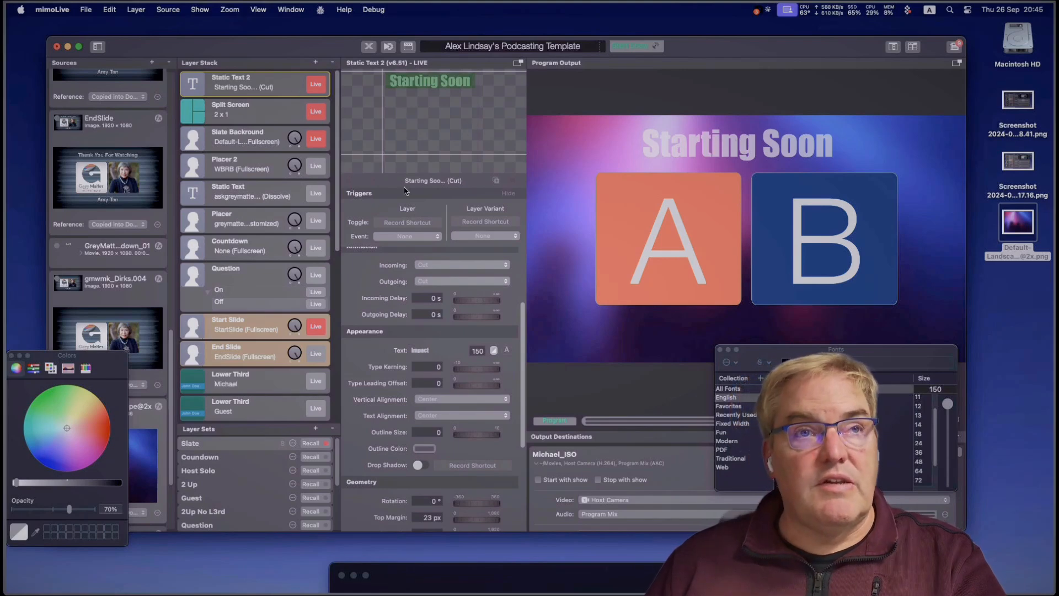
pyautogui.click(497, 182)
pyautogui.click(496, 181)
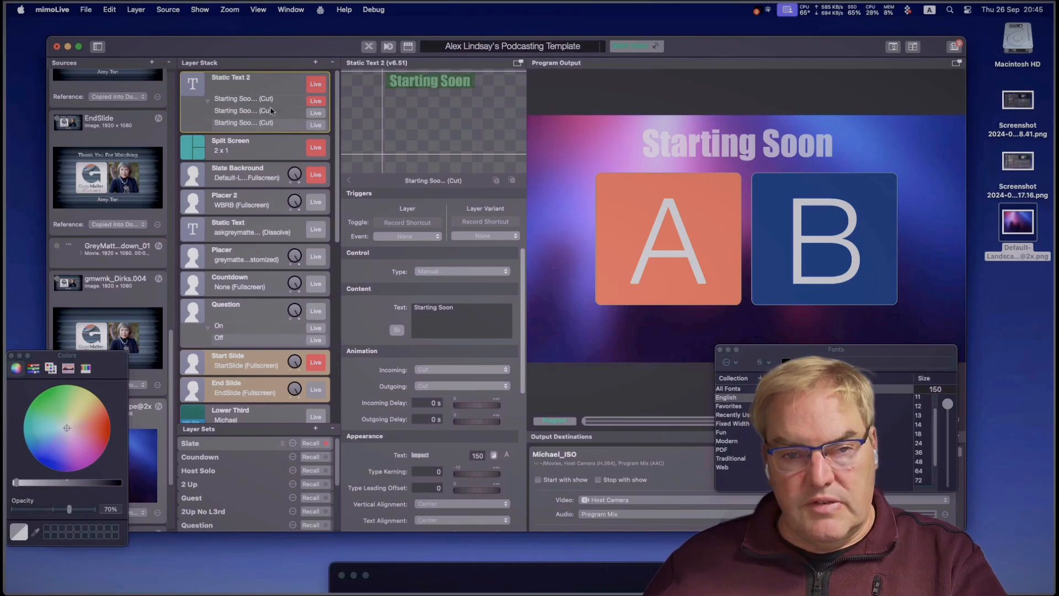
# Step: Change the second variant's text to "Thank You For Watching" and widen its text box on both sides to fit the whole title
pyautogui.doubleClick(445, 307)
pyautogui.click(446, 307)
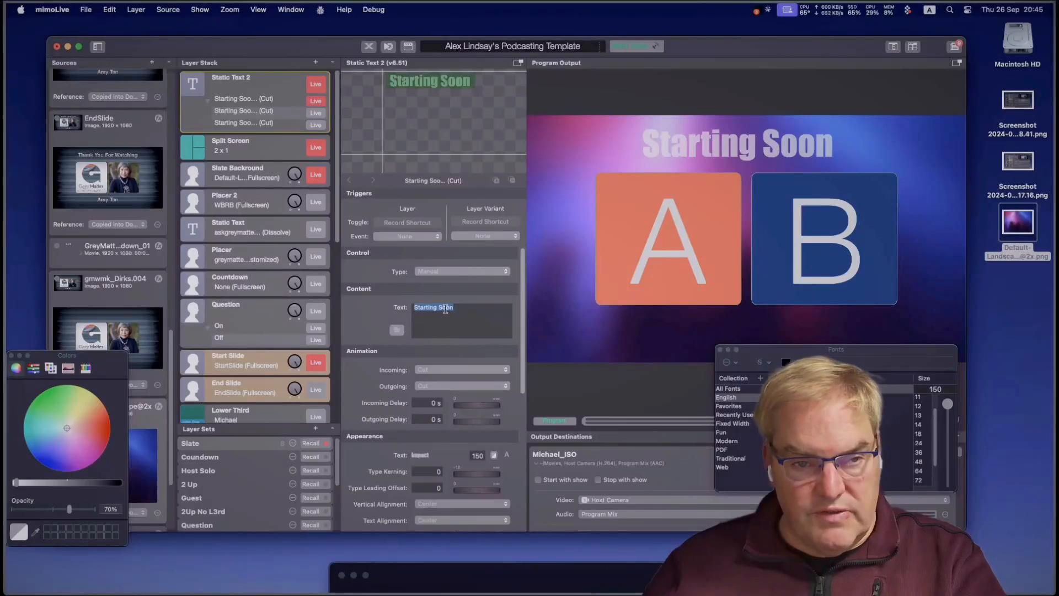
pyautogui.write('Thank')
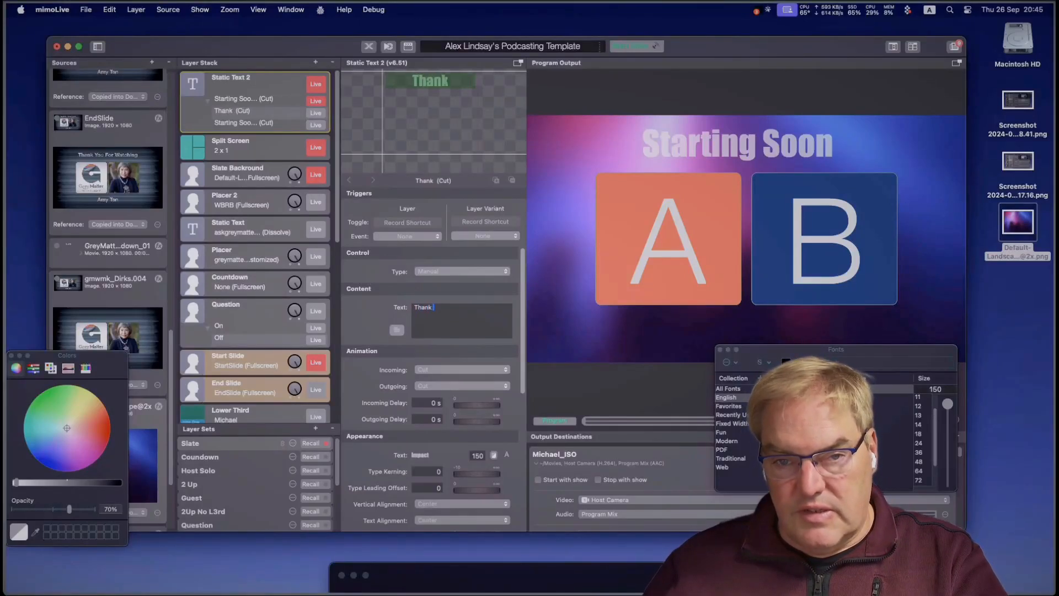
pyautogui.write(' You For')
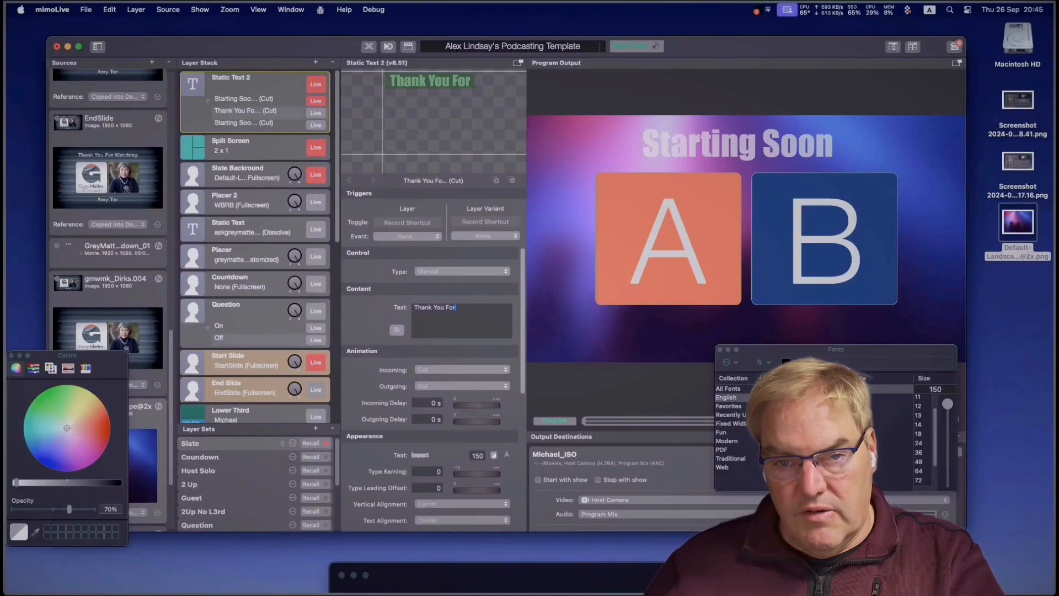
pyautogui.write(' Watch')
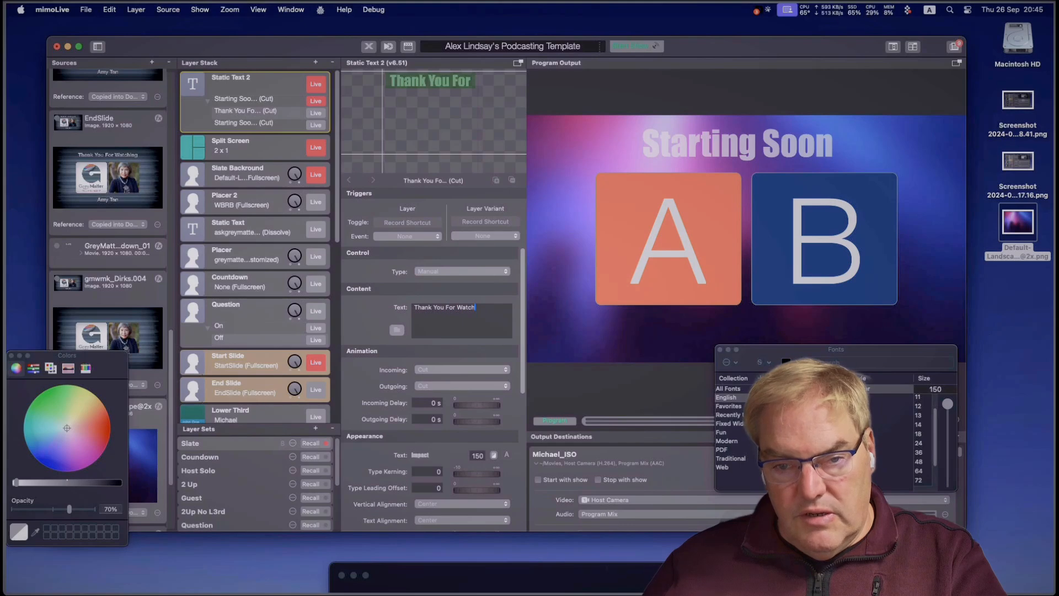
pyautogui.write('ing')
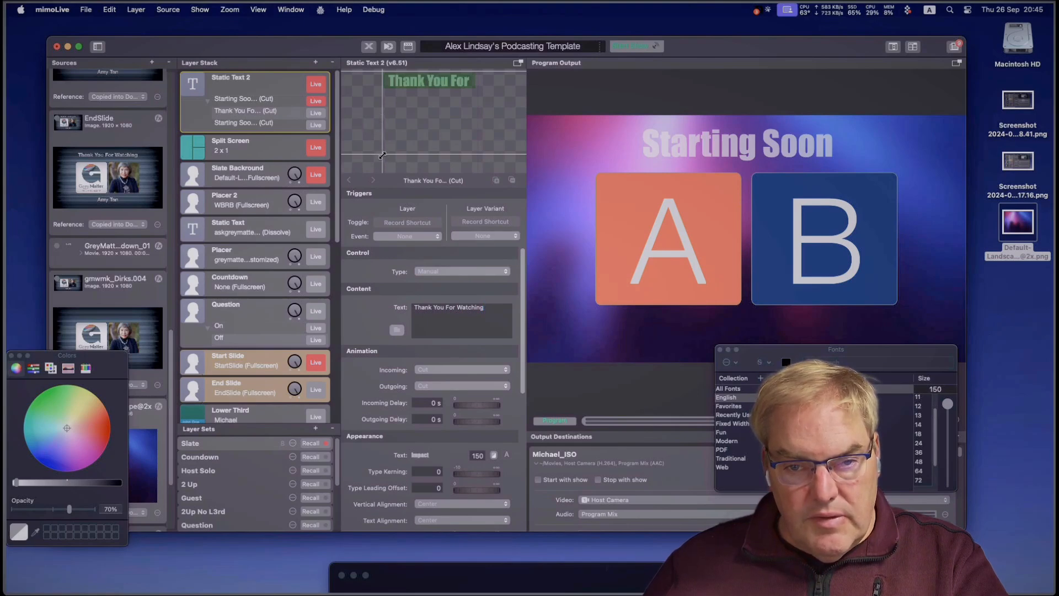
pyautogui.moveTo(381, 159); pyautogui.dragTo(353, 157)
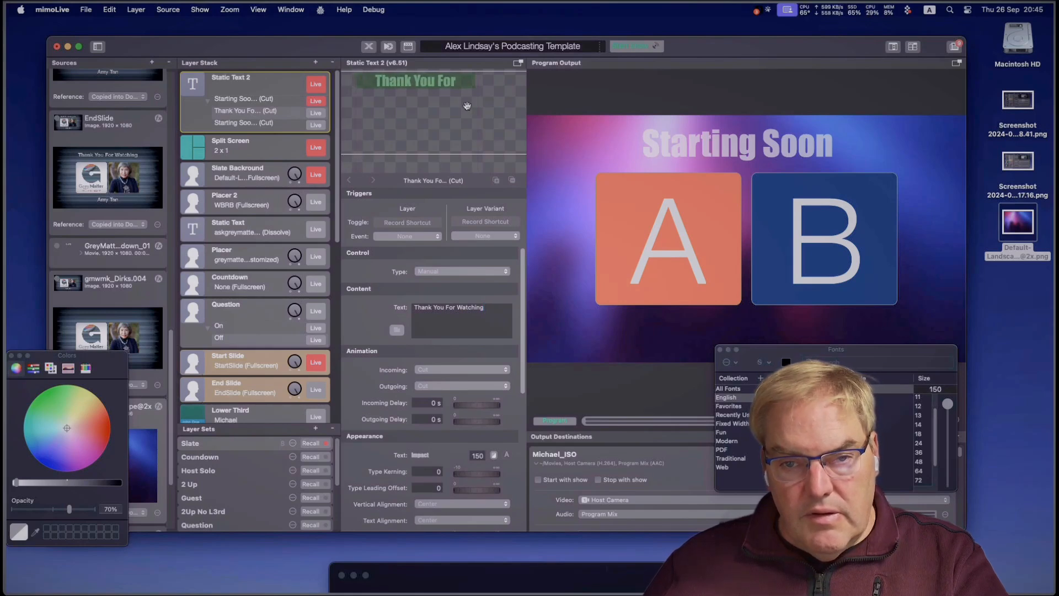
pyautogui.moveTo(467, 108); pyautogui.dragTo(509, 108)
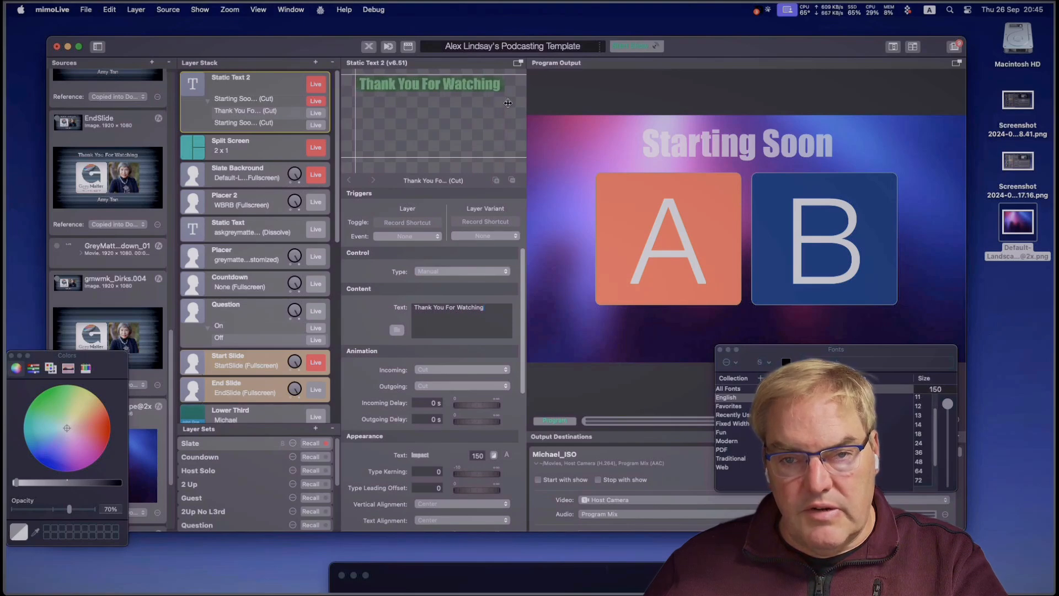
# Step: Switch the live output between the "Thank You For Watching" and "Starting Soon" variants, ending on "Thank You For Watching"
pyautogui.click(322, 114)
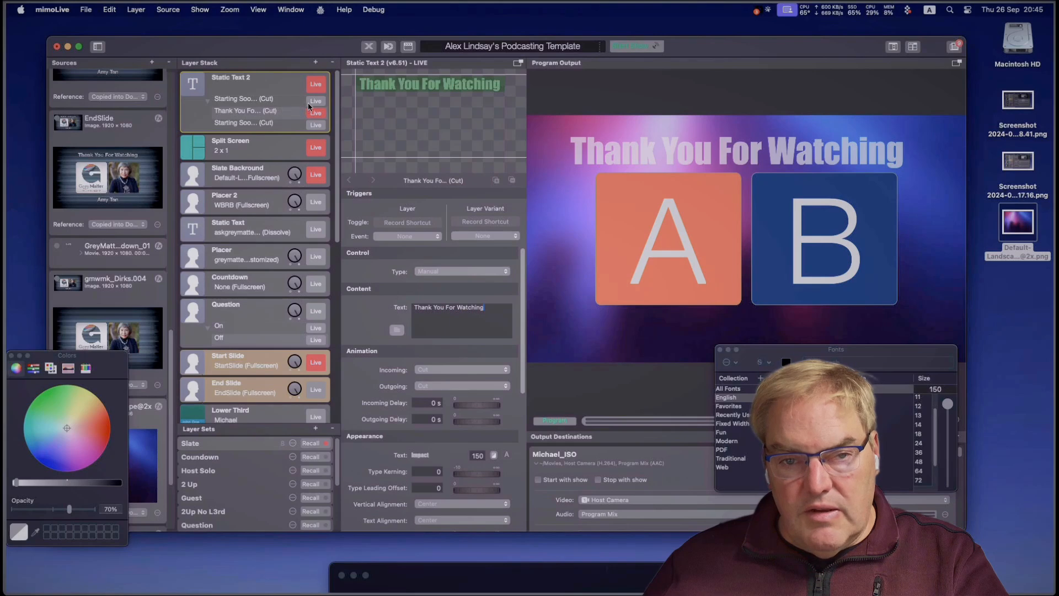
pyautogui.click(318, 101)
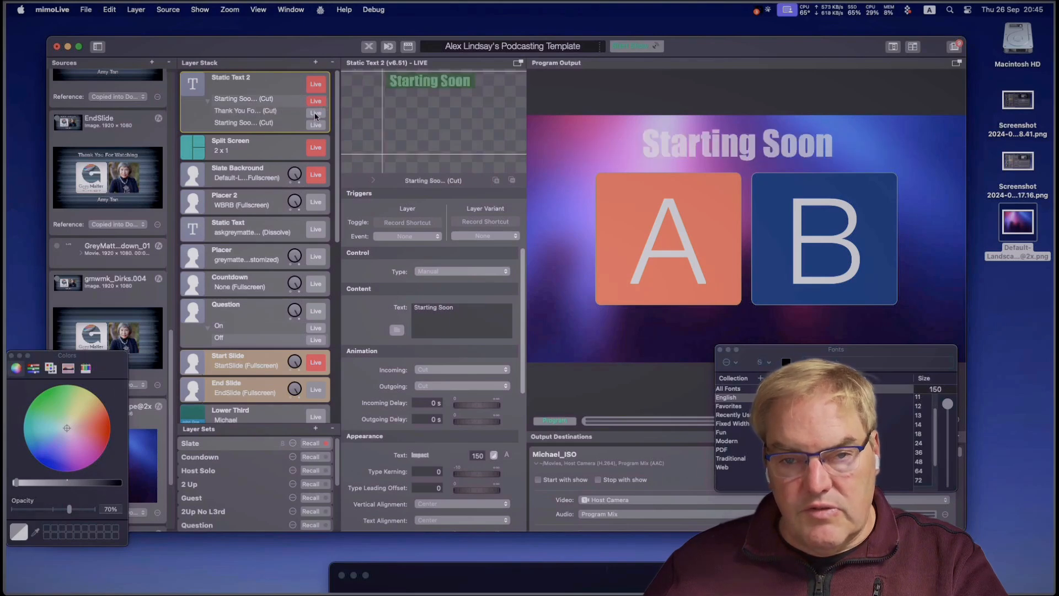
pyautogui.click(316, 113)
# Step: Set the top and left margins of the "Thank You For Watching" variant to 0 px
pyautogui.scroll(-1, 443, 312)
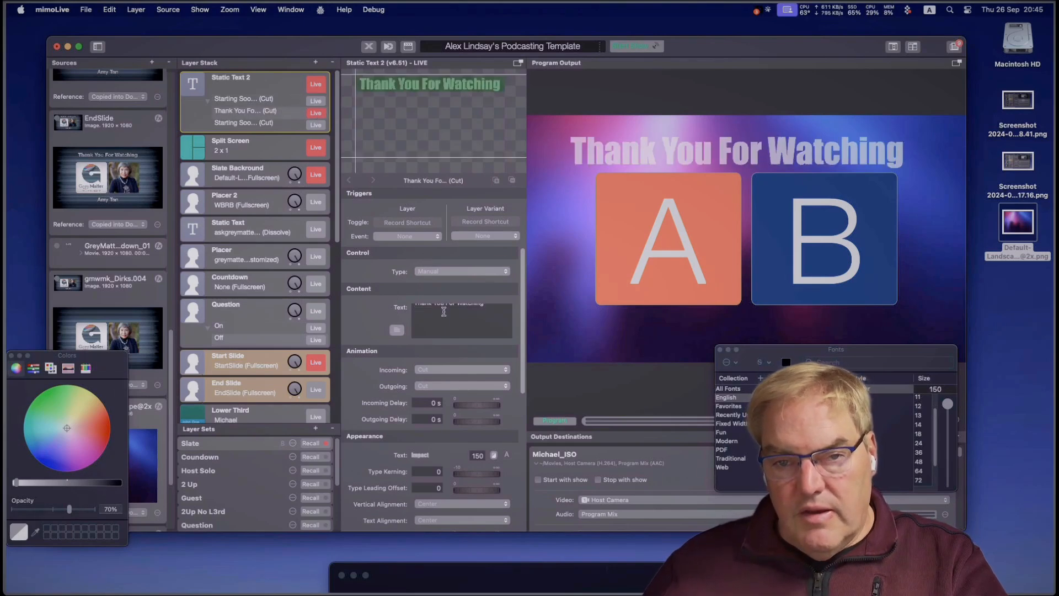
pyautogui.scroll(1, 443, 312)
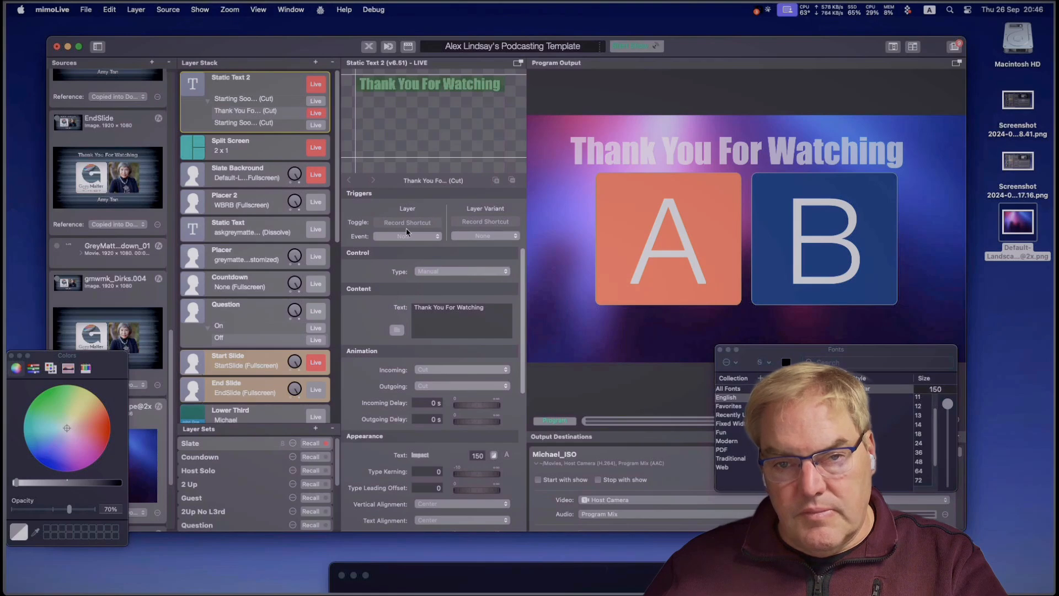
pyautogui.scroll(-1, 462, 276)
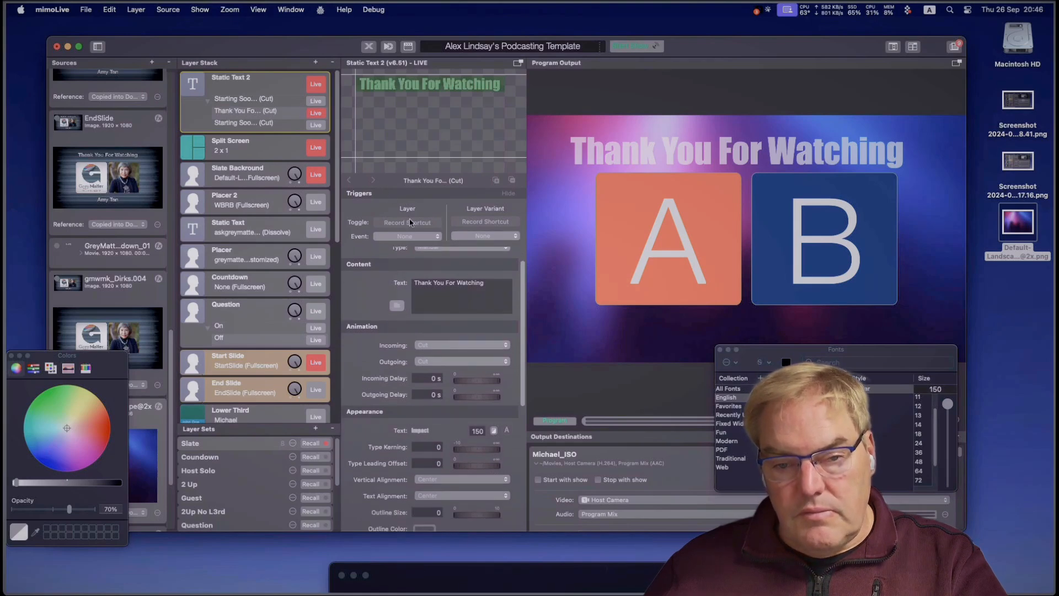
pyautogui.scroll(-8, 409, 306)
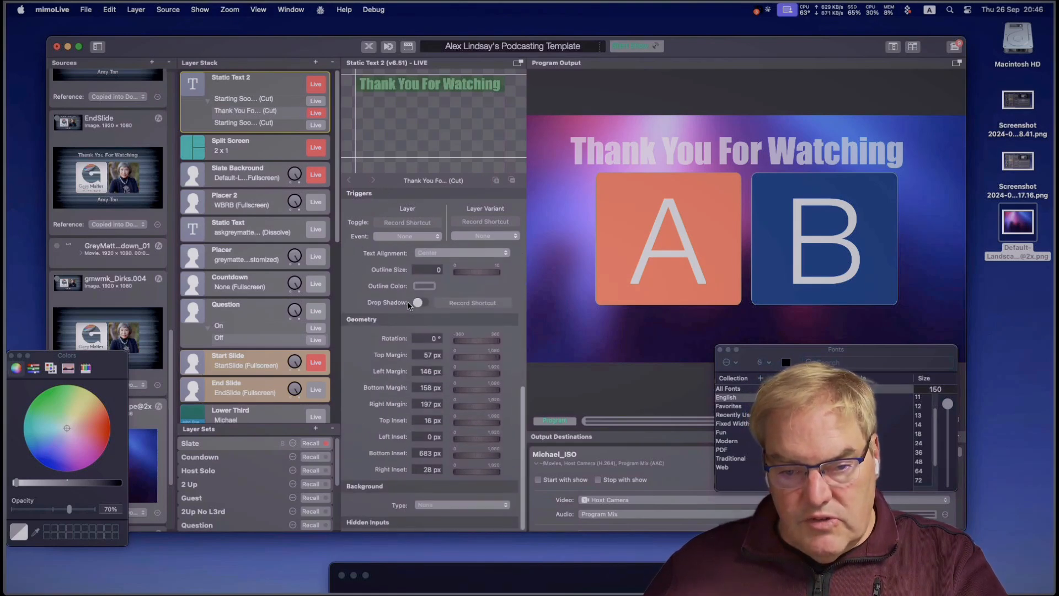
pyautogui.click(430, 359)
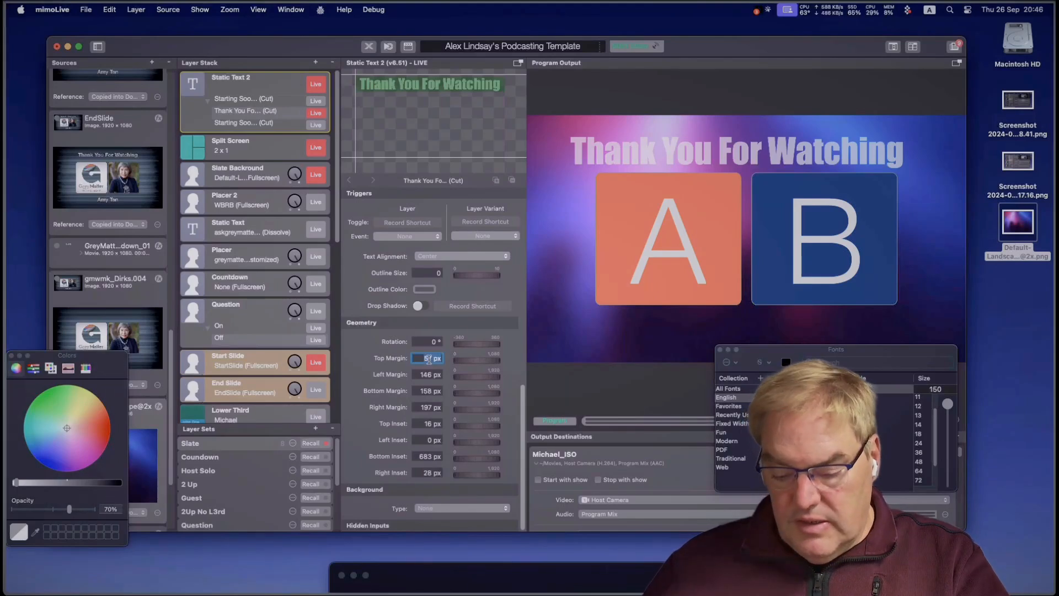
pyautogui.write('0')
pyautogui.press('Return')
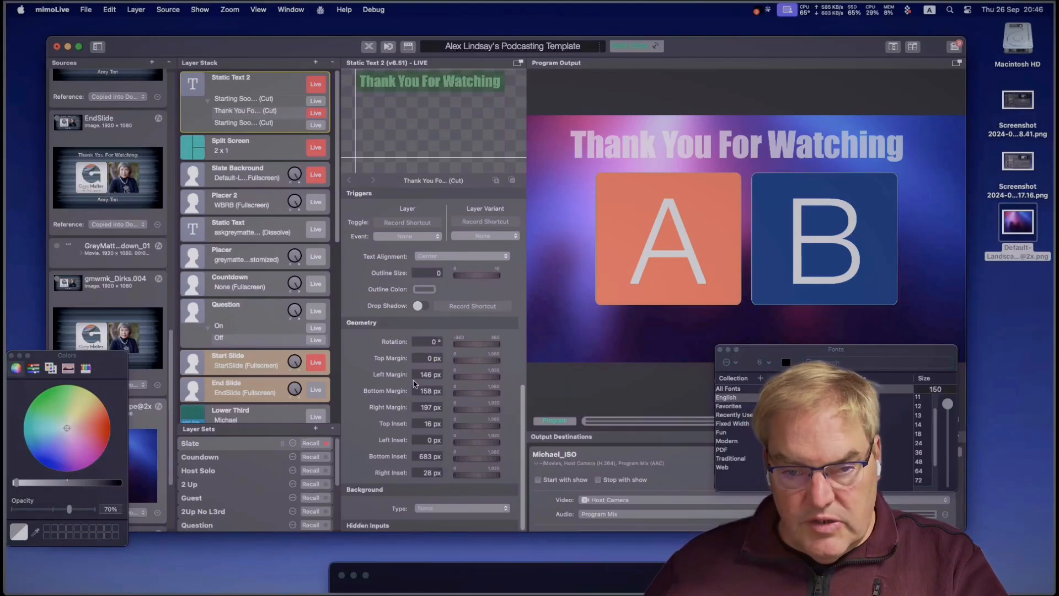
pyautogui.click(434, 374)
pyautogui.write('0')
pyautogui.press('Return')
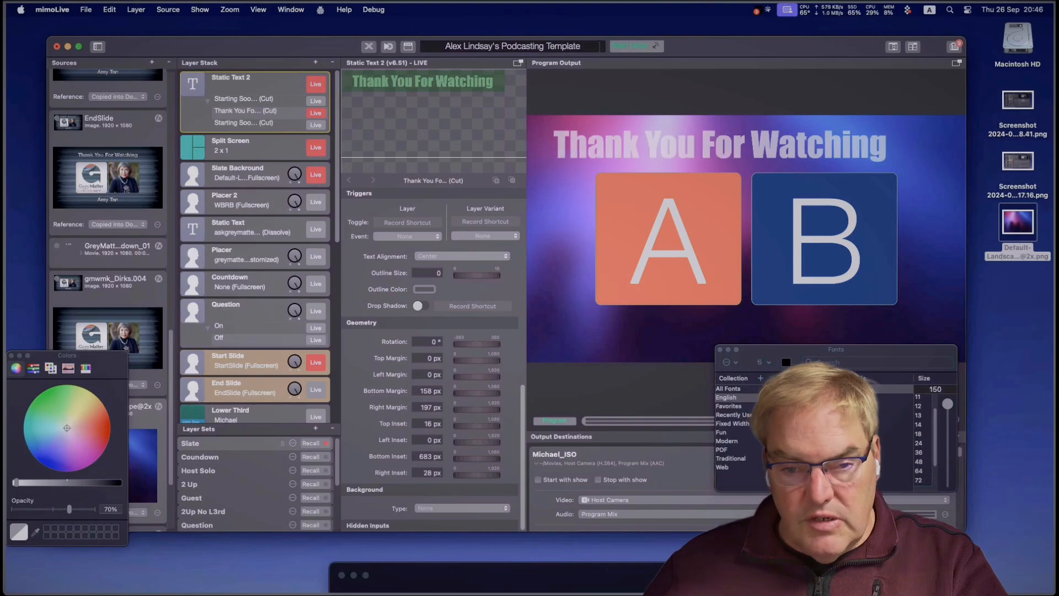
# Step: Set the bottom and right margins of the "Thank You For Watching" variant to 0 px
pyautogui.click(426, 390)
pyautogui.write('0')
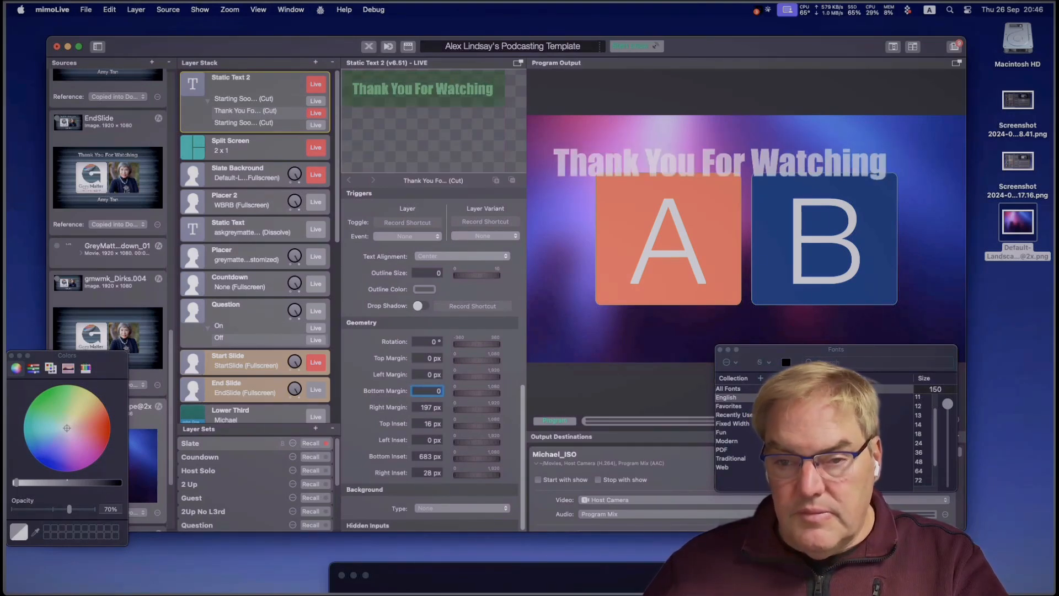
pyautogui.press('Return')
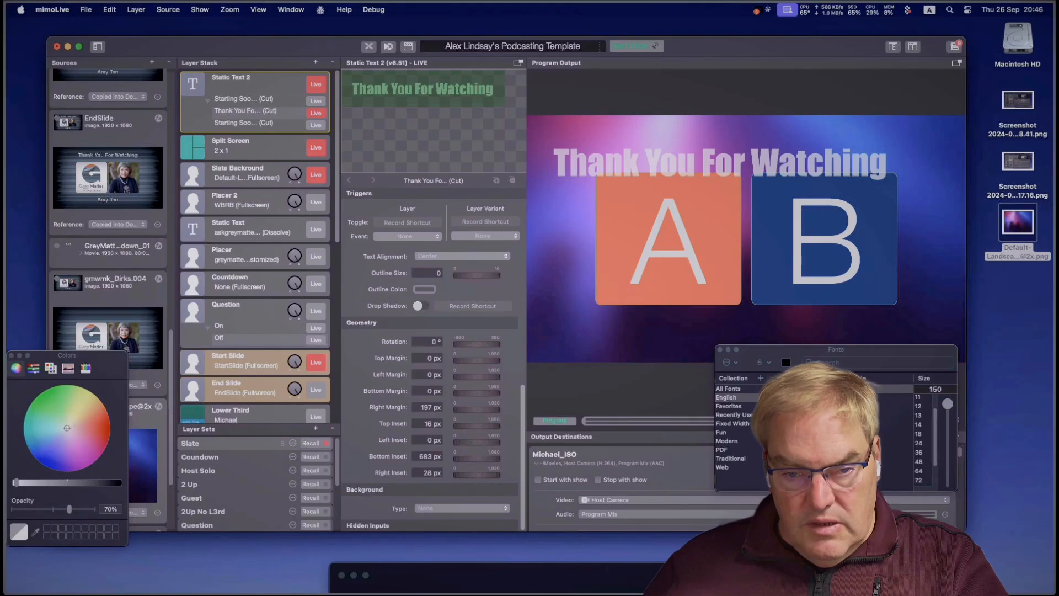
pyautogui.click(432, 408)
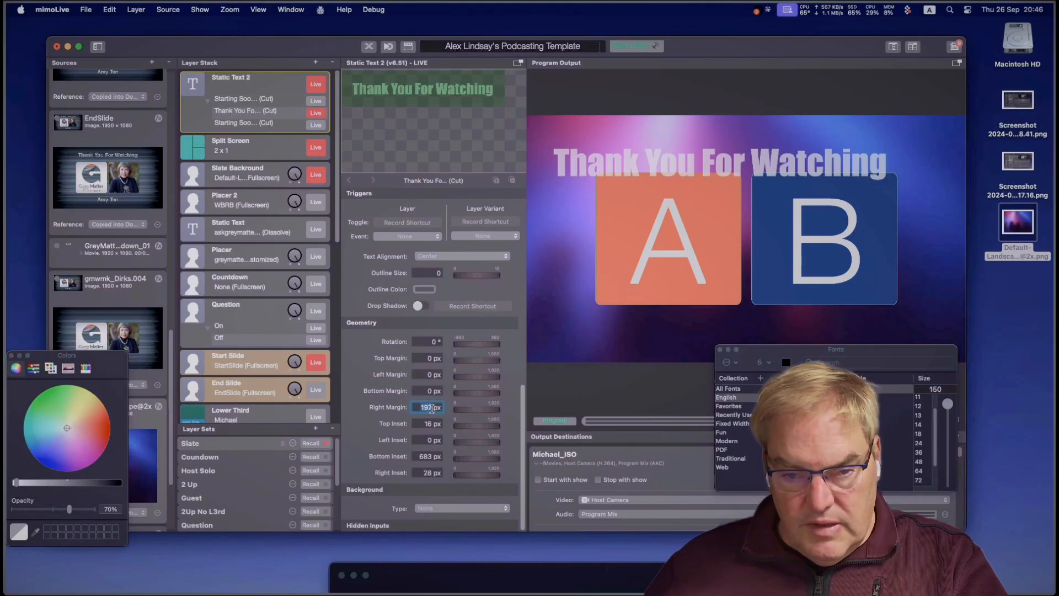
pyautogui.write('0')
pyautogui.press('Return')
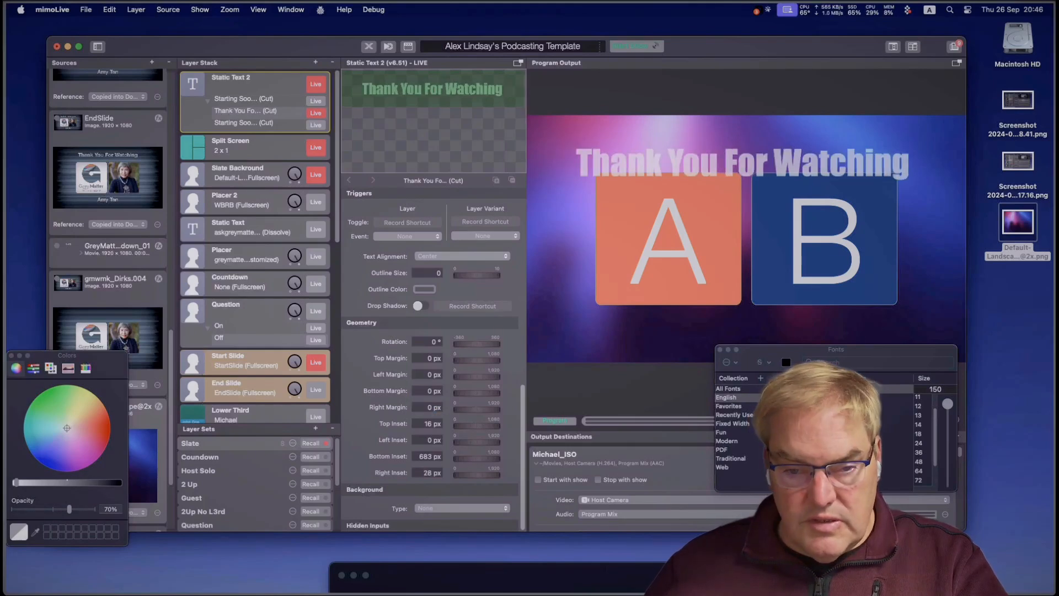
# Step: Set the top and right insets to 0 px and raise the text box's lower edge to a bottom inset of about 819 px
pyautogui.click(433, 423)
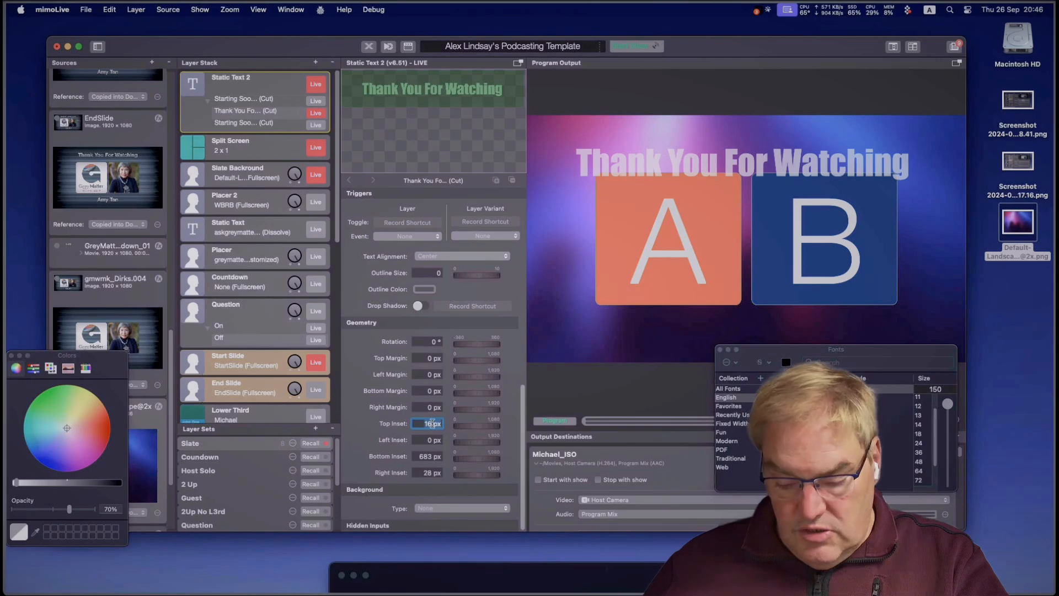
pyautogui.write('0')
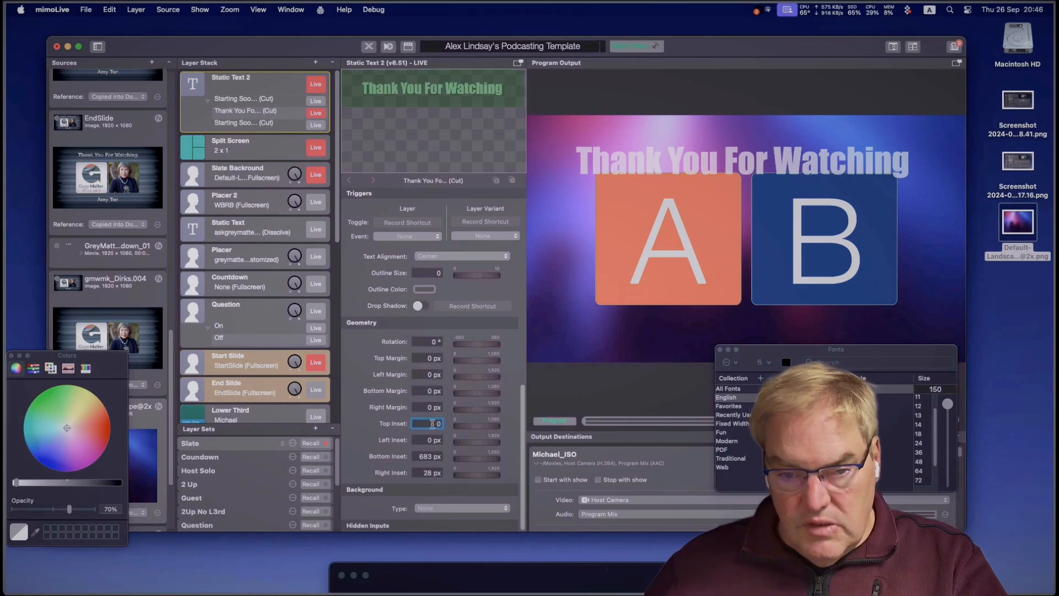
pyautogui.press('Return')
pyautogui.click(430, 456)
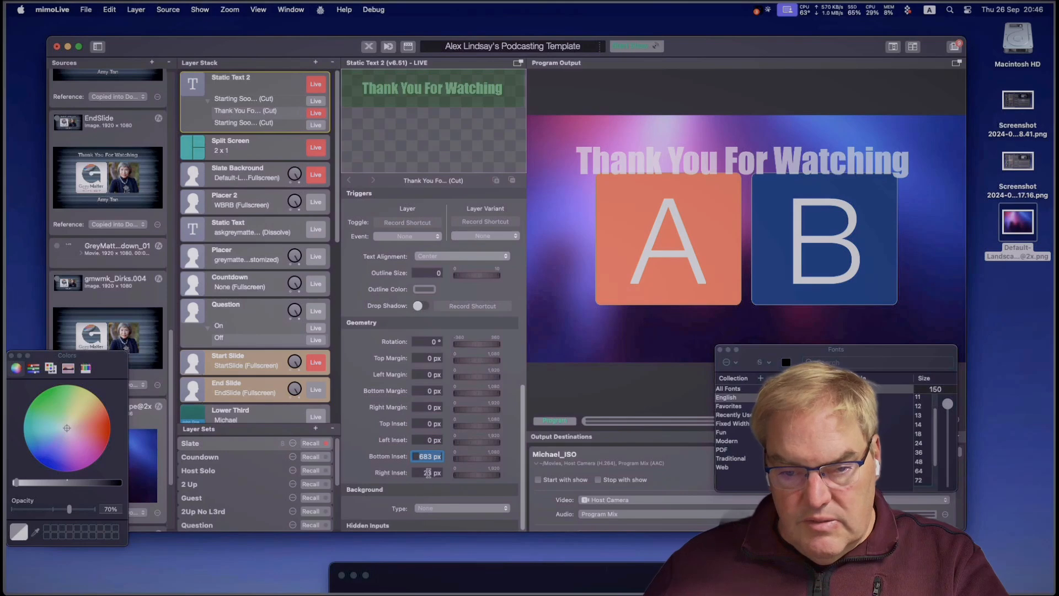
pyautogui.click(428, 472)
pyautogui.write('0')
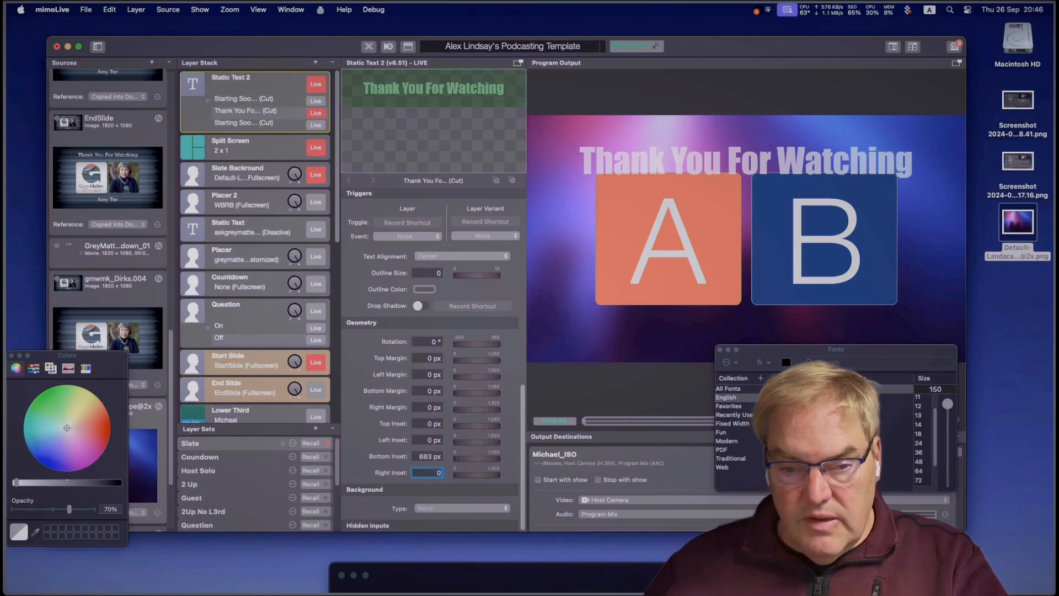
pyautogui.press('Return')
pyautogui.click(430, 457)
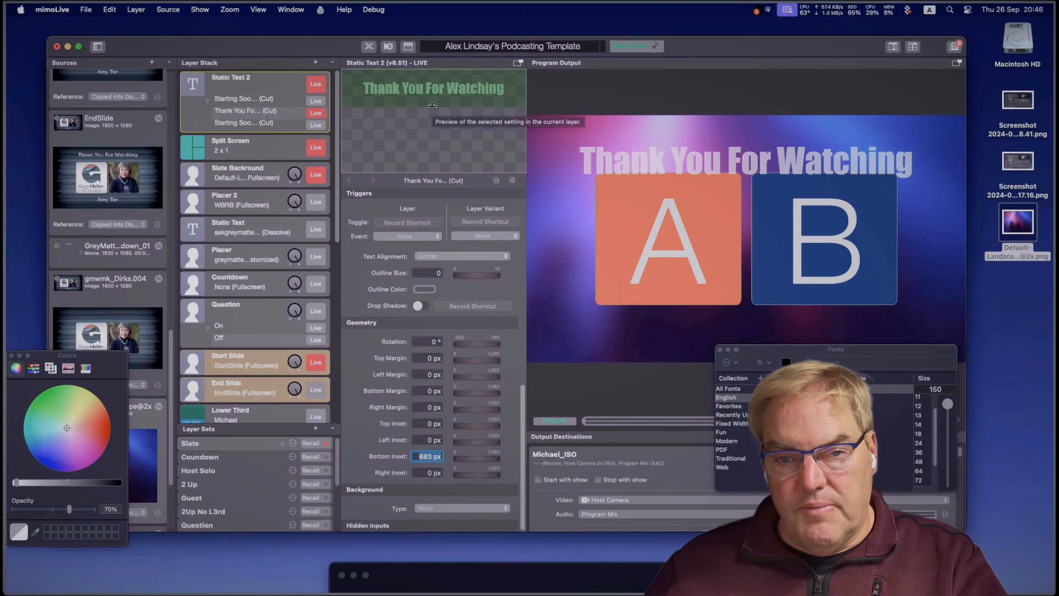
pyautogui.moveTo(432, 105); pyautogui.dragTo(432, 92)
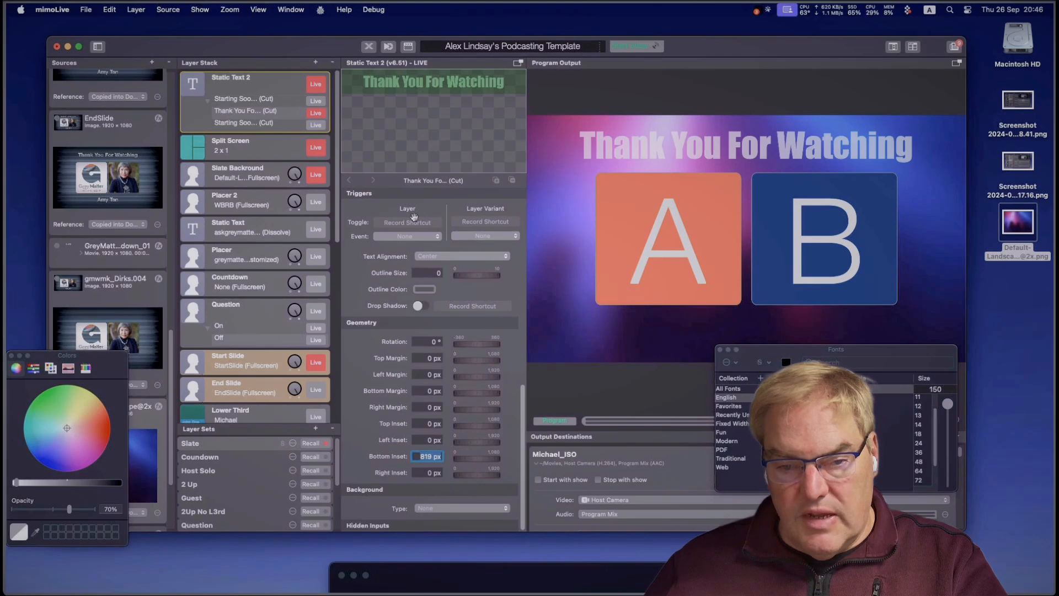
# Step: Copy the geometry attributes of the "Thank You For Watching" variant and paste them to all layer variants from the "Starting Soon" variant
pyautogui.scroll(3, 411, 399)
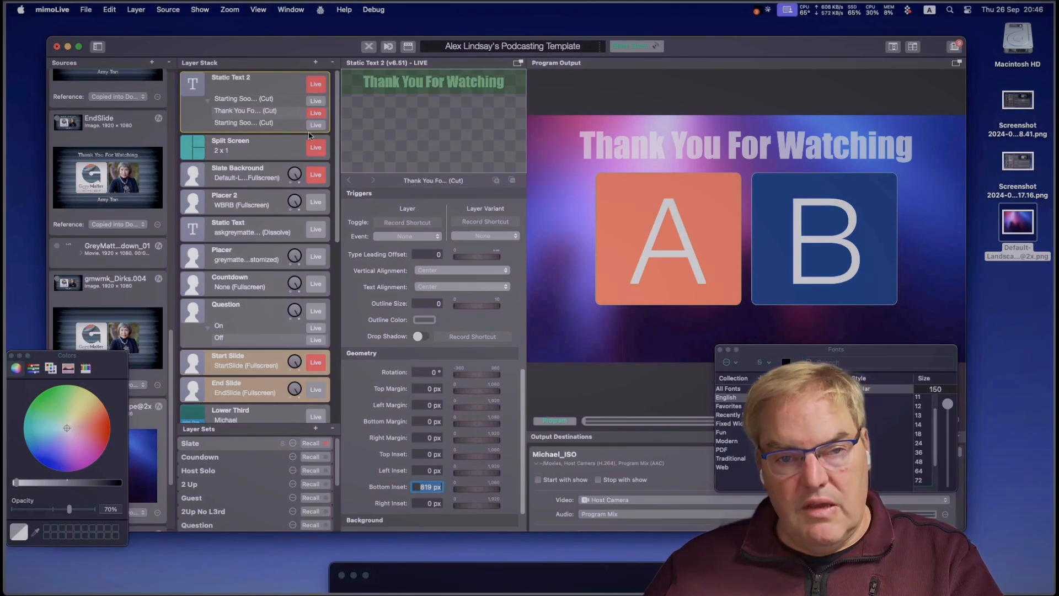
pyautogui.click(444, 357)
pyautogui.click(435, 480)
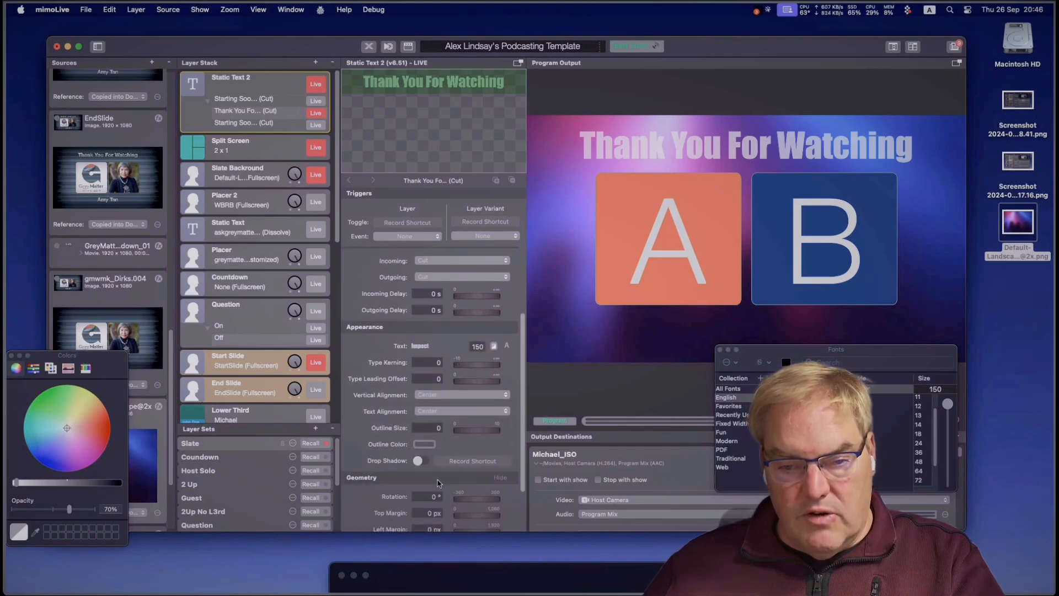
pyautogui.rightClick(436, 485)
pyautogui.click(454, 488)
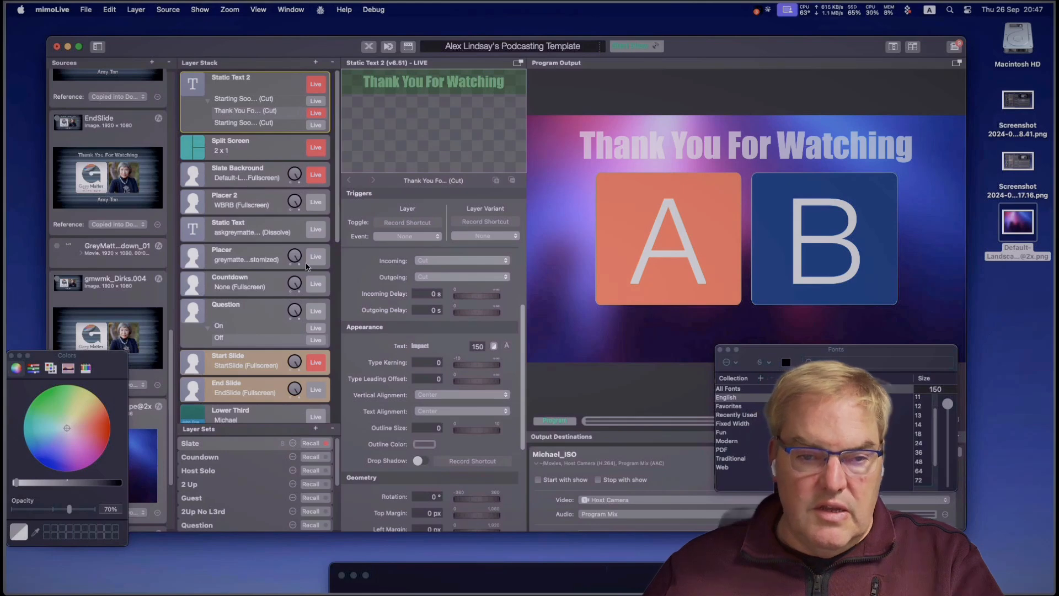
pyautogui.click(272, 98)
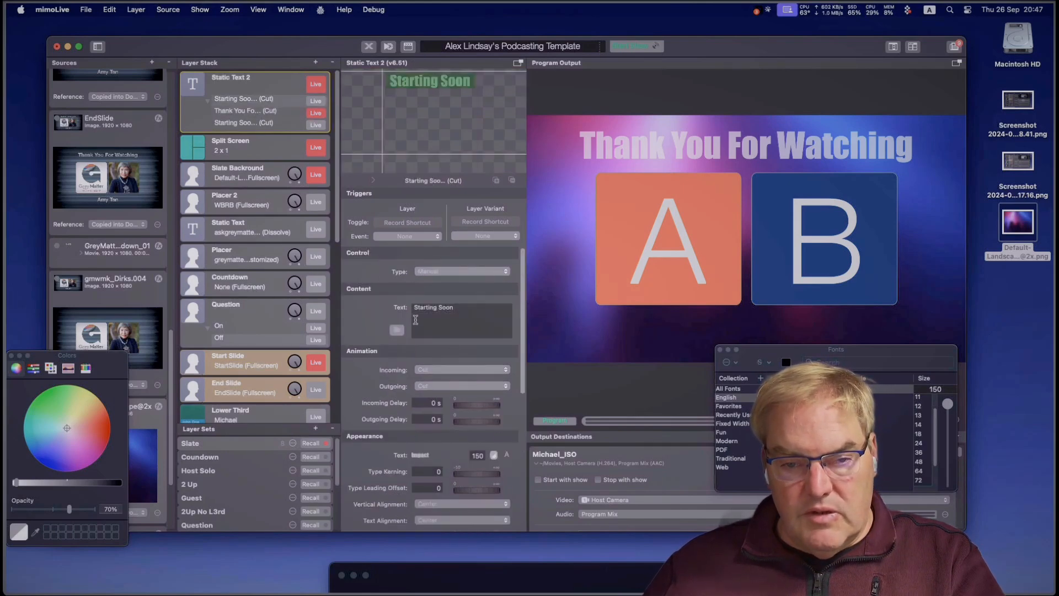
pyautogui.scroll(-10, 414, 297)
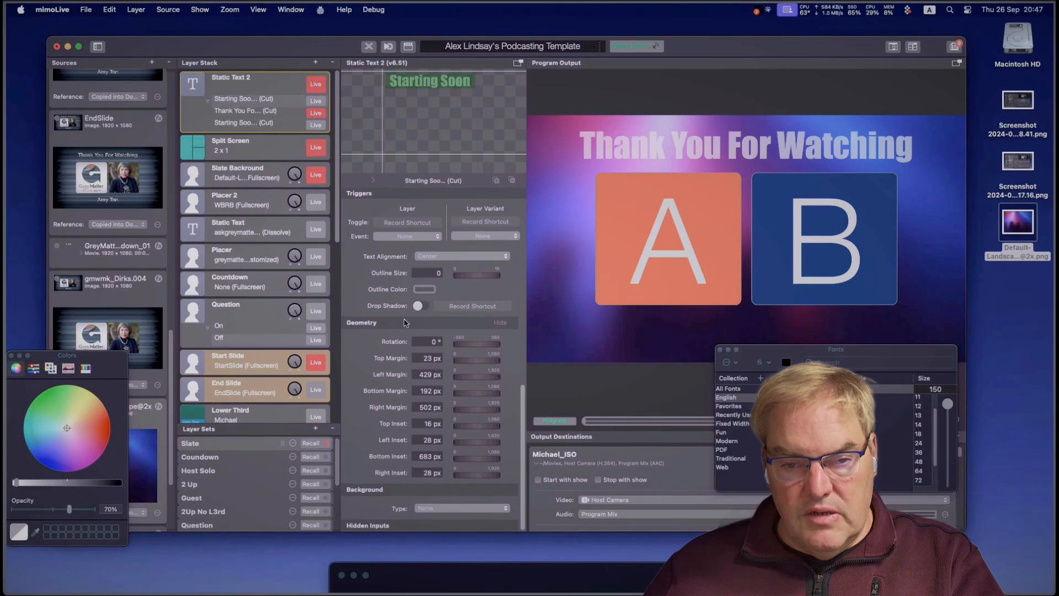
pyautogui.rightClick(431, 328)
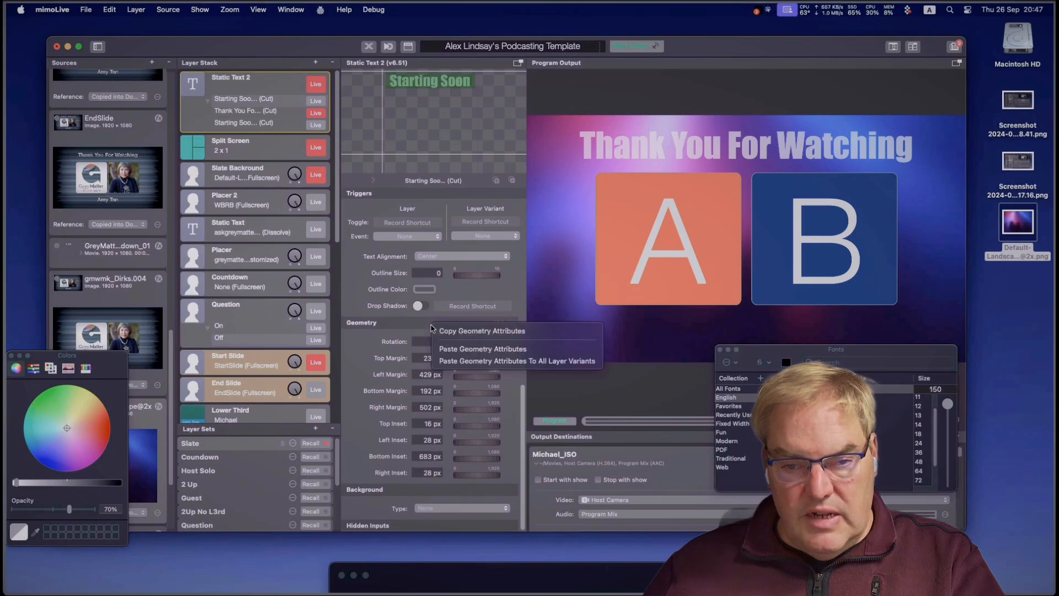
pyautogui.click(456, 362)
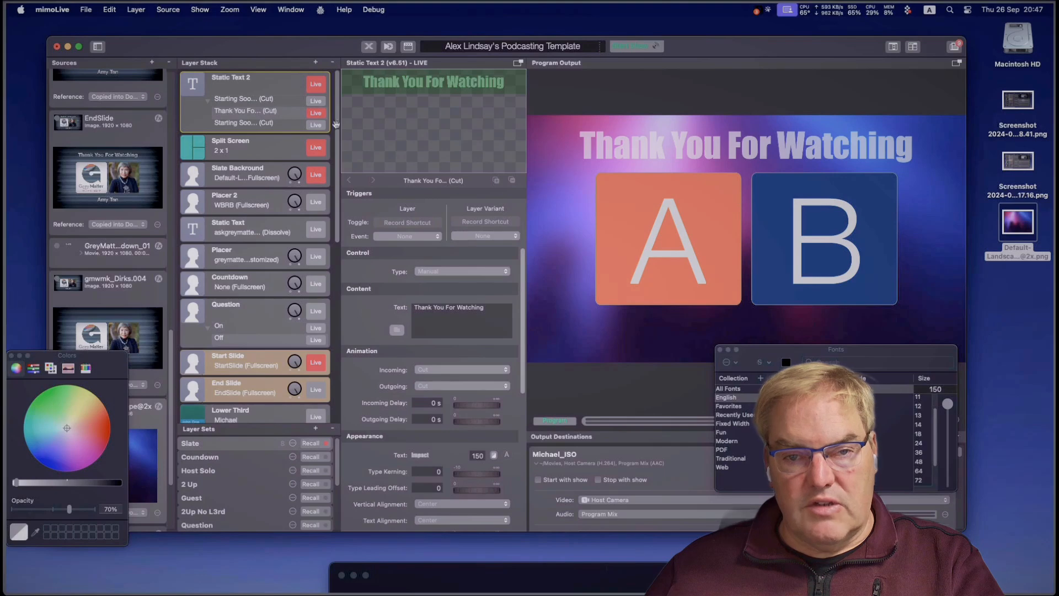
# Step: Check the three title variants of the Static Text 2 layer and switch the last "Starting Soon" variant live
pyautogui.click(267, 131)
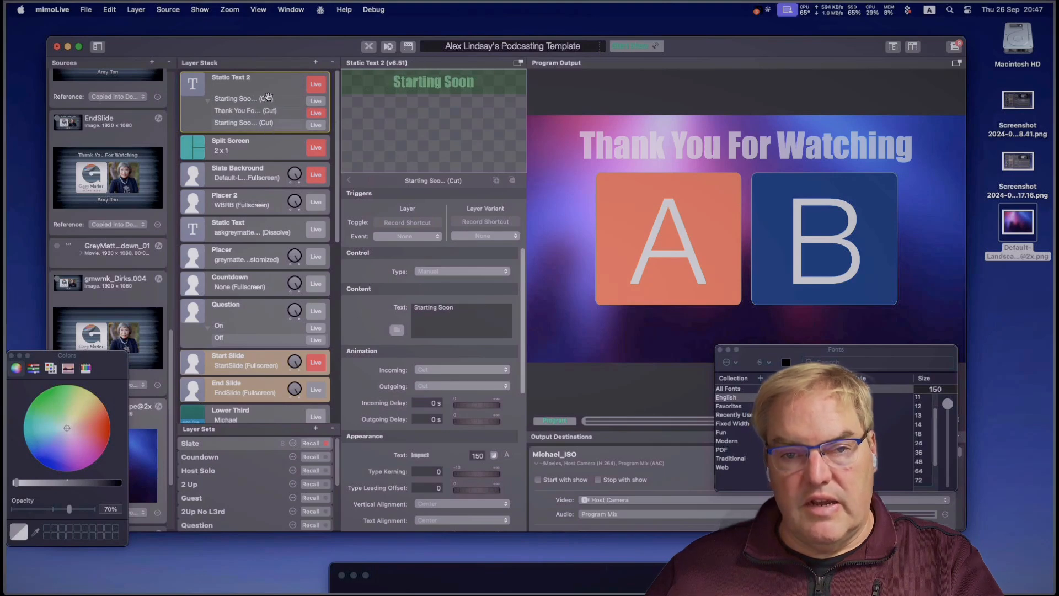
pyautogui.click(269, 97)
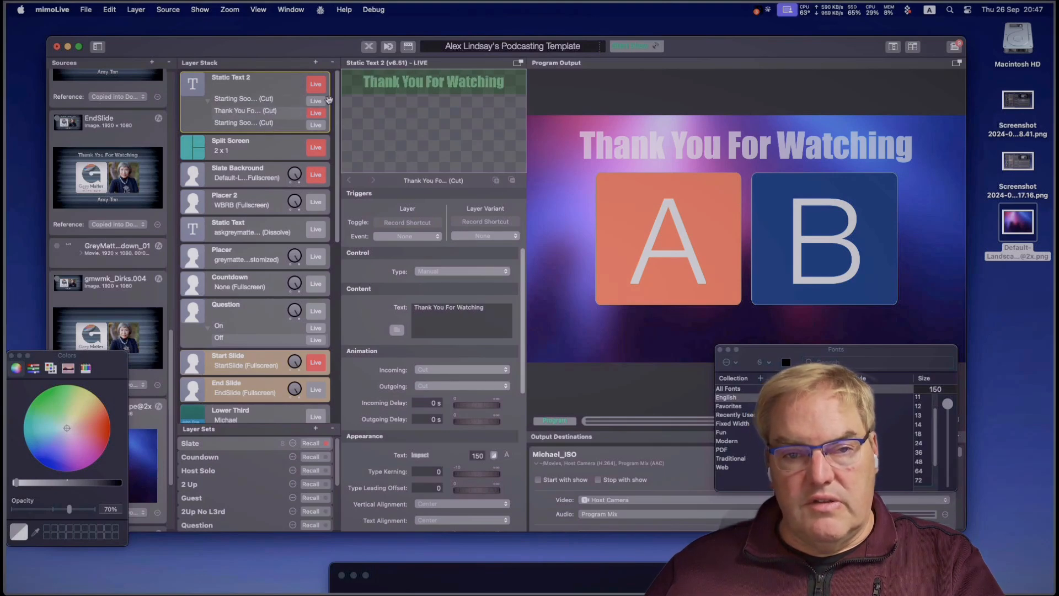
pyautogui.click(316, 101)
pyautogui.click(316, 113)
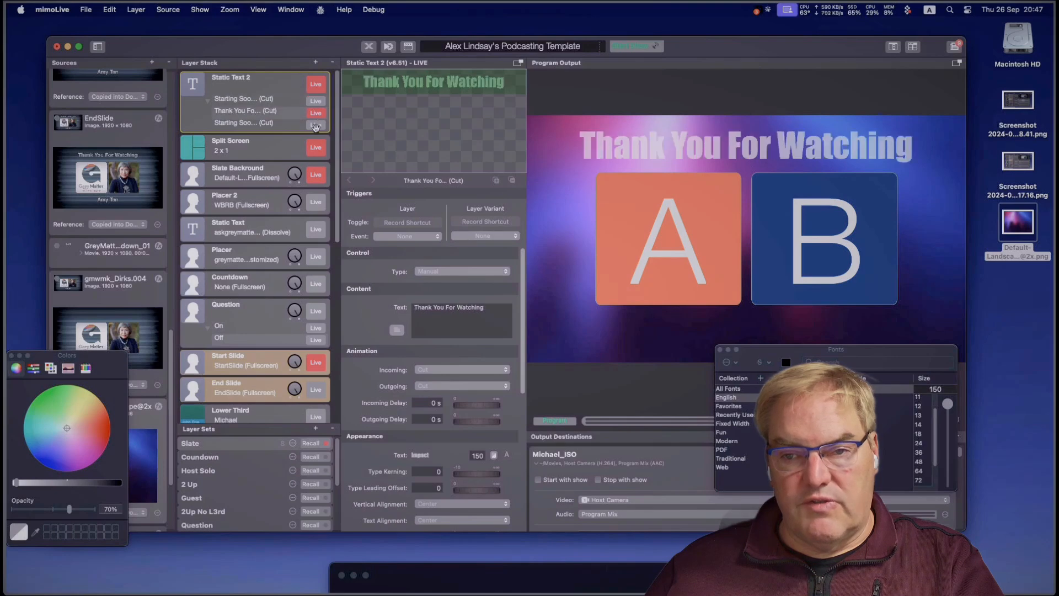
pyautogui.click(277, 125)
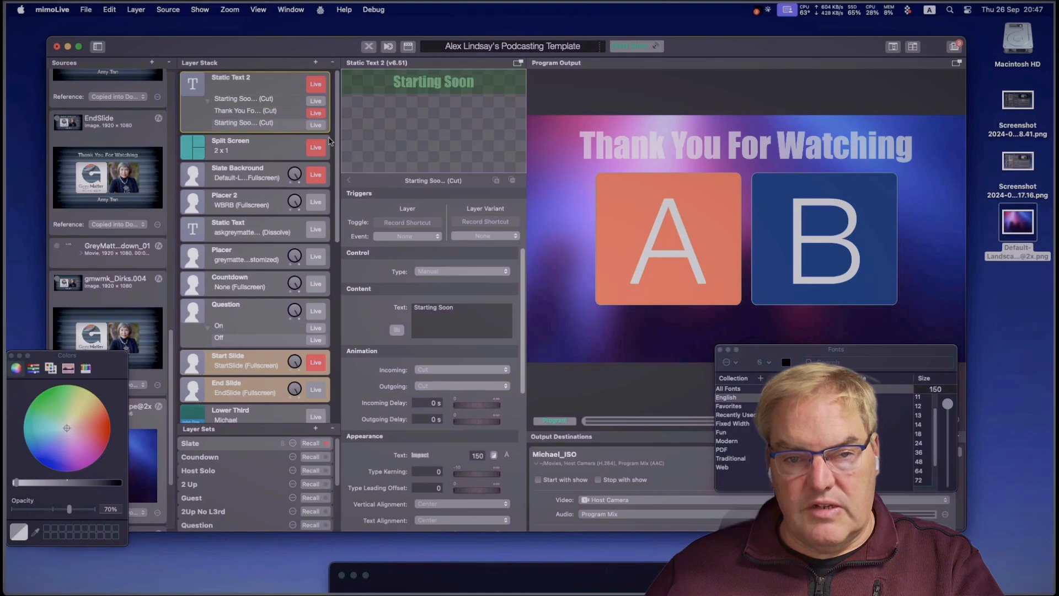
pyautogui.click(316, 125)
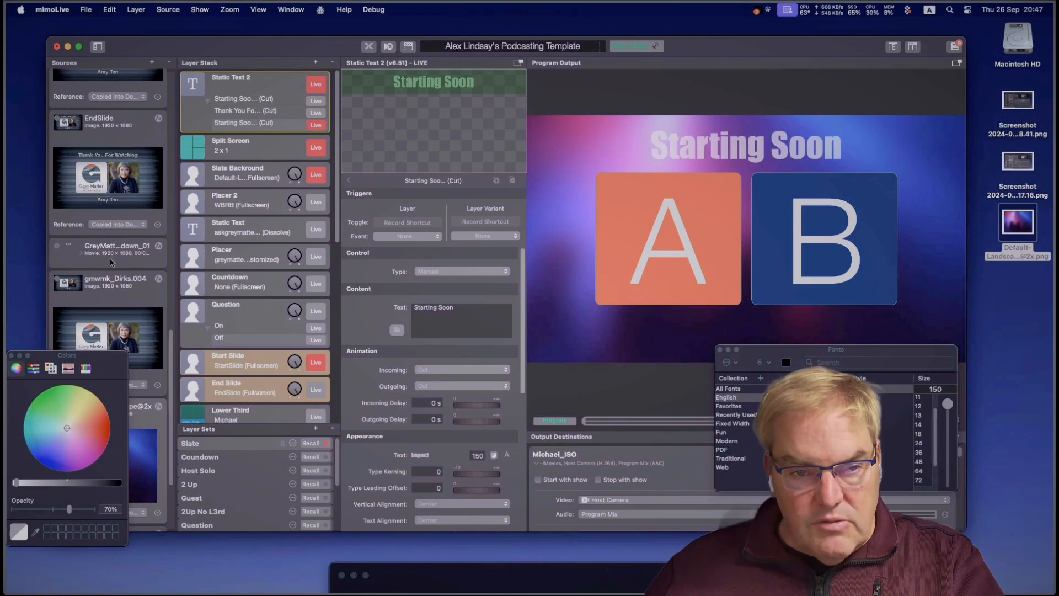
# Step: Look through the source list to examine the existing slide and background images
pyautogui.scroll(-5, 110, 261)
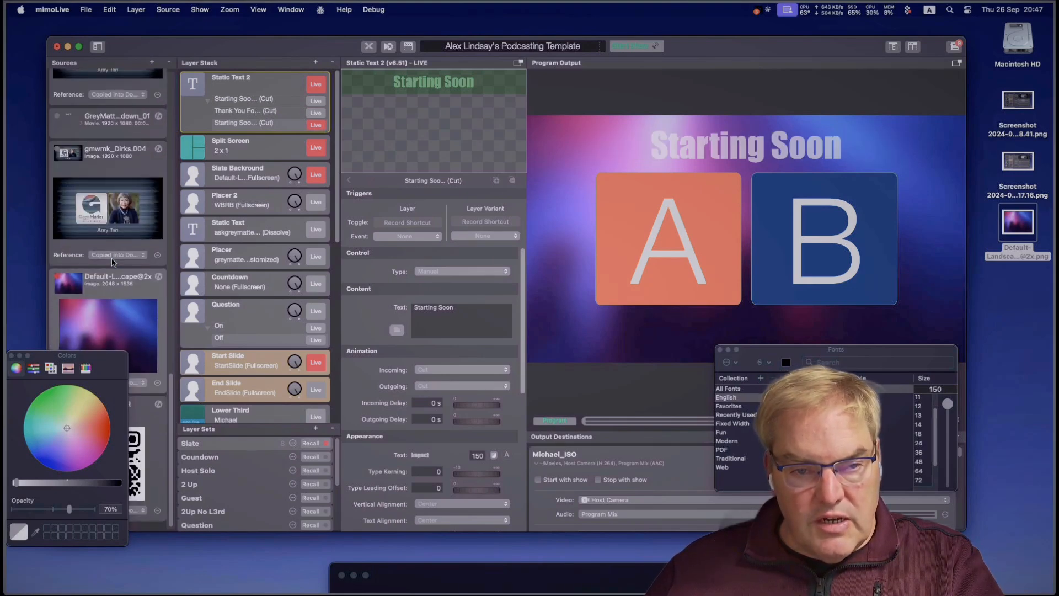
pyautogui.scroll(10, 112, 261)
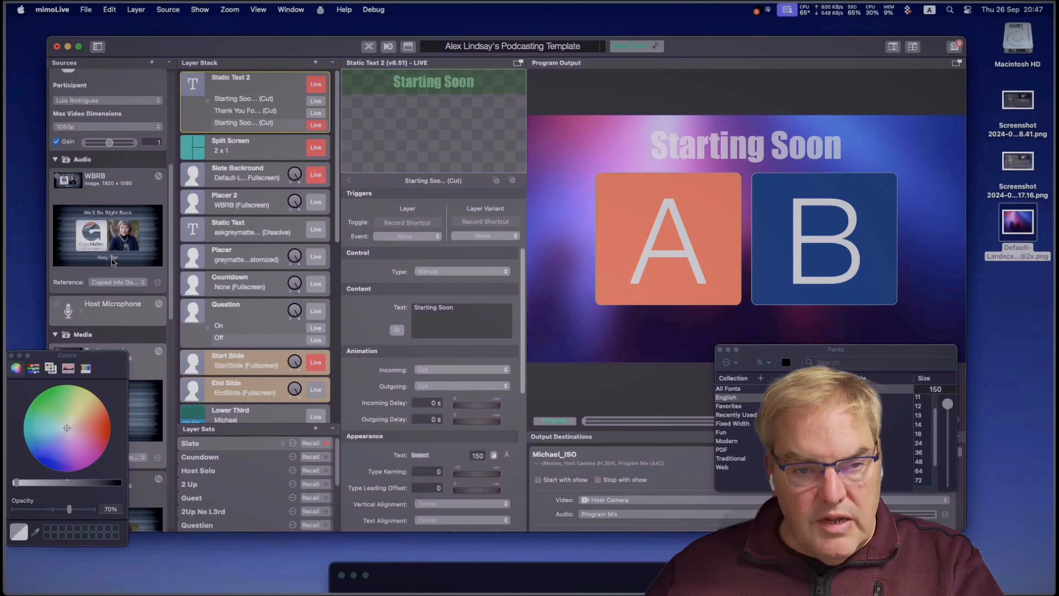
pyautogui.scroll(-4, 112, 261)
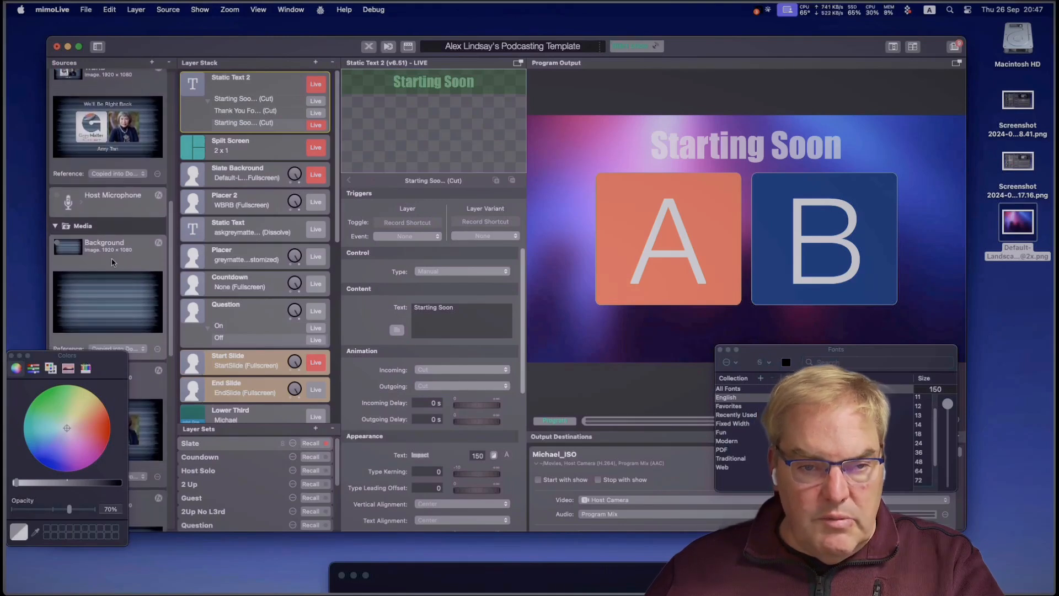
pyautogui.scroll(-10, 112, 261)
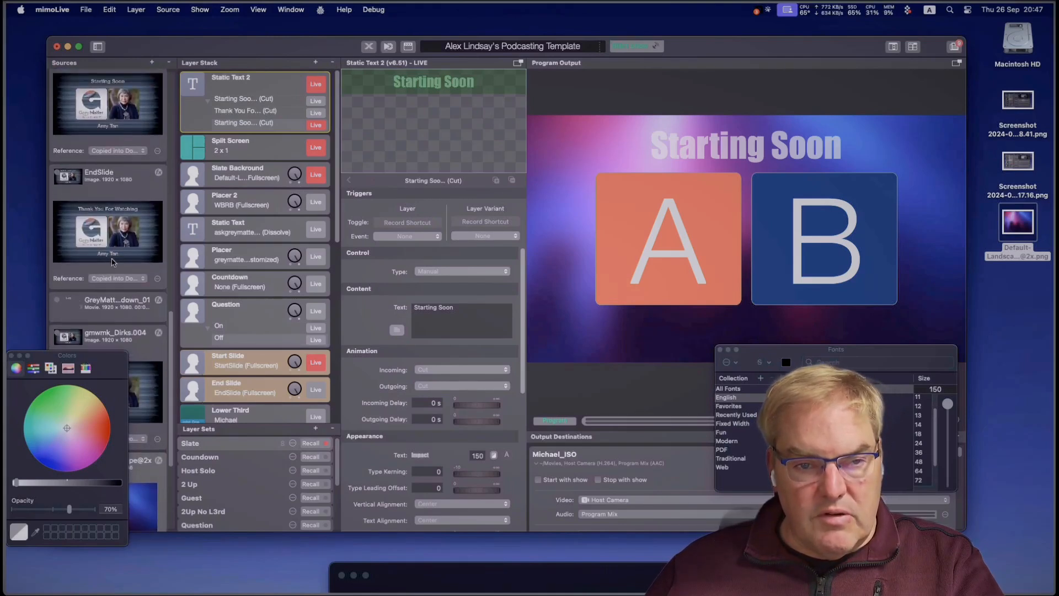
pyautogui.scroll(3, 112, 262)
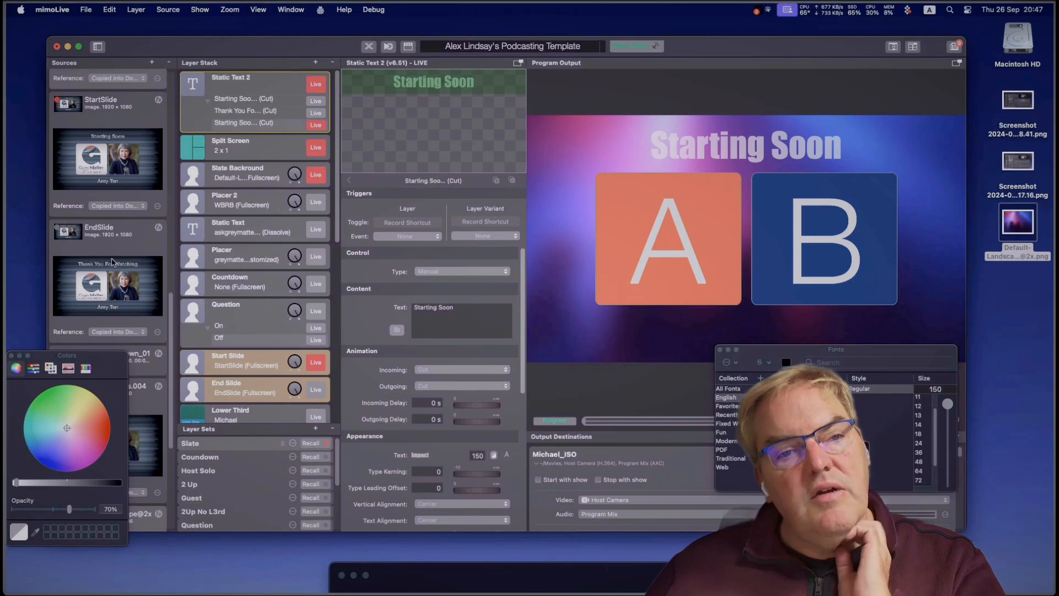
pyautogui.scroll(1, 112, 261)
pyautogui.scroll(-12, 112, 261)
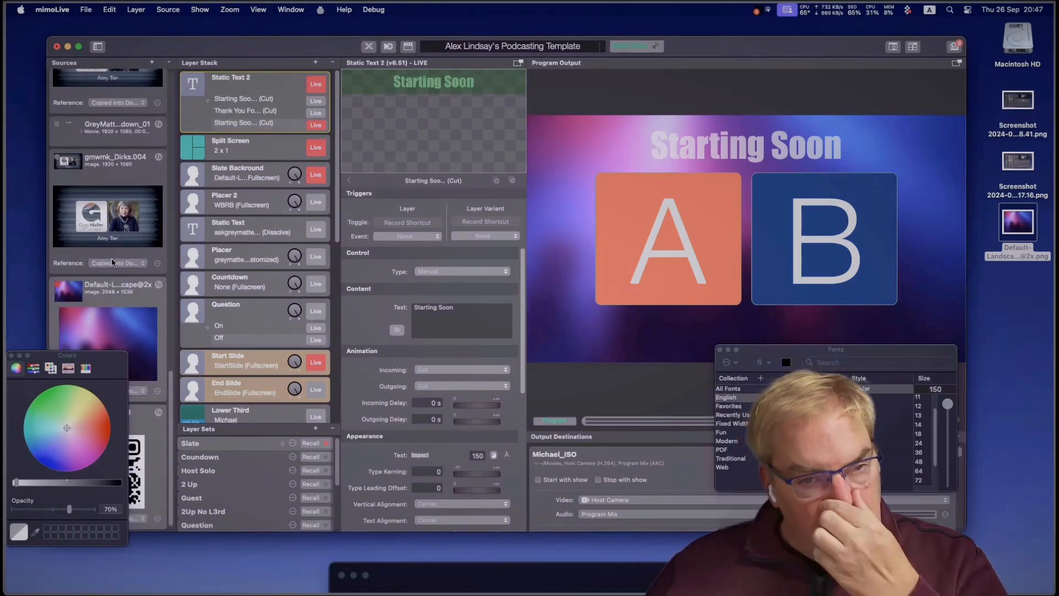
pyautogui.scroll(4, 112, 261)
pyautogui.scroll(3, 112, 261)
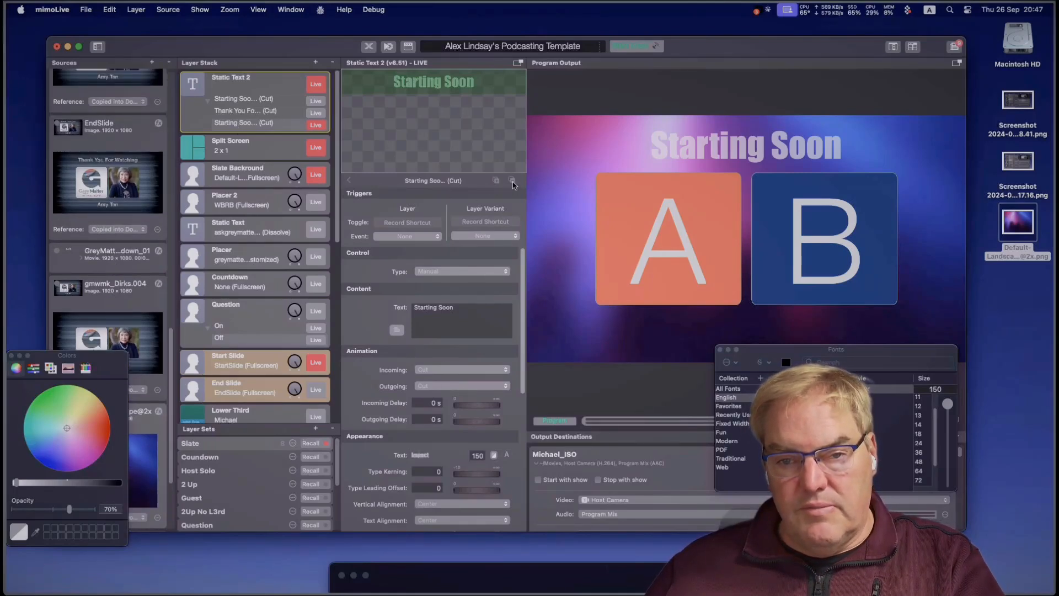
# Step: Delete the duplicate last "Starting Soon" title variant and add a Count Down layer above Static Text 2
pyautogui.click(512, 181)
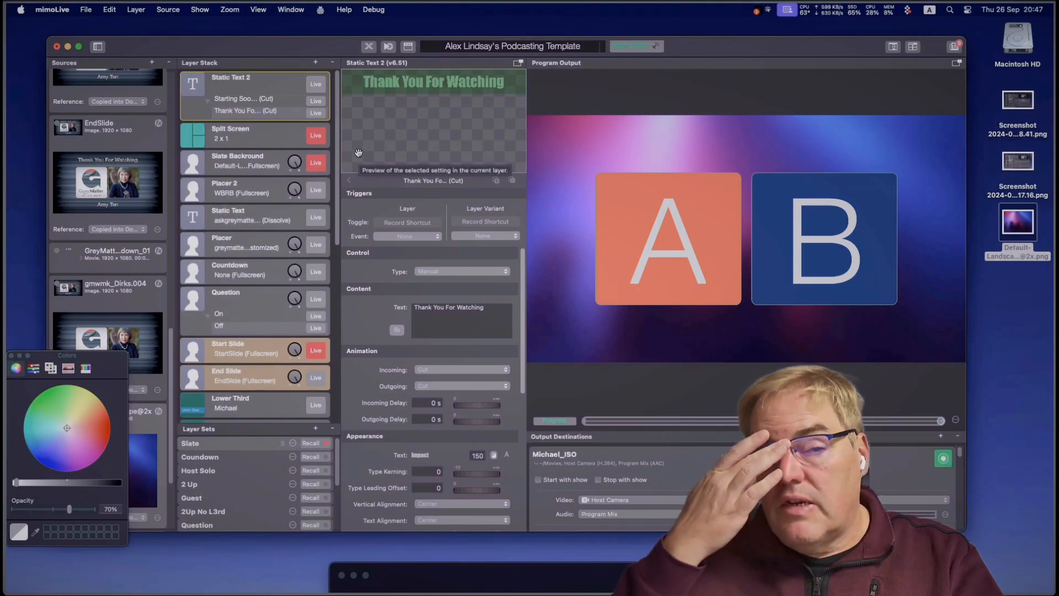
pyautogui.click(316, 64)
pyautogui.write('cc')
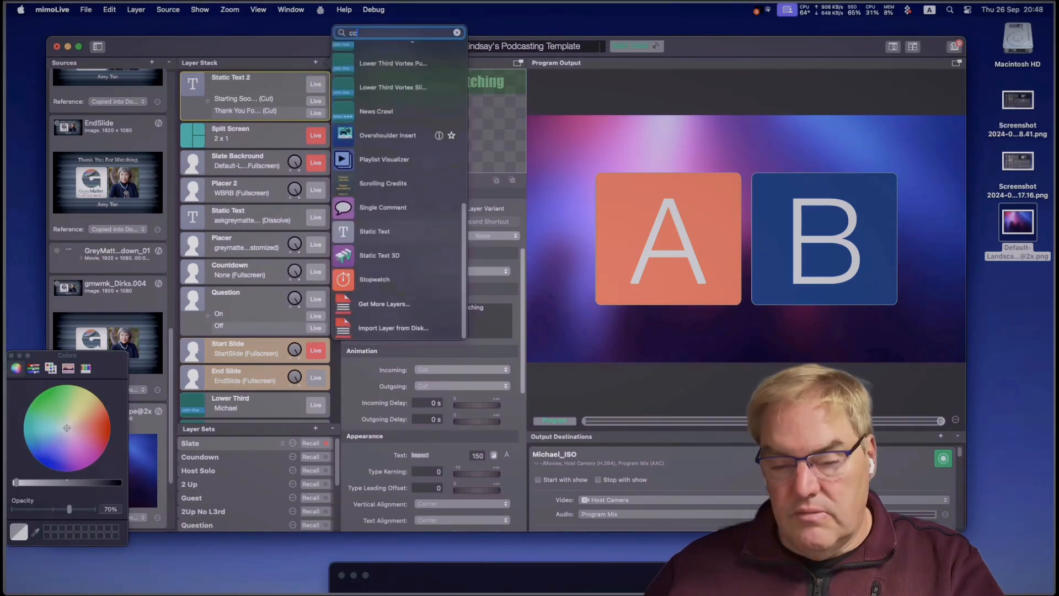
pyautogui.write('unt')
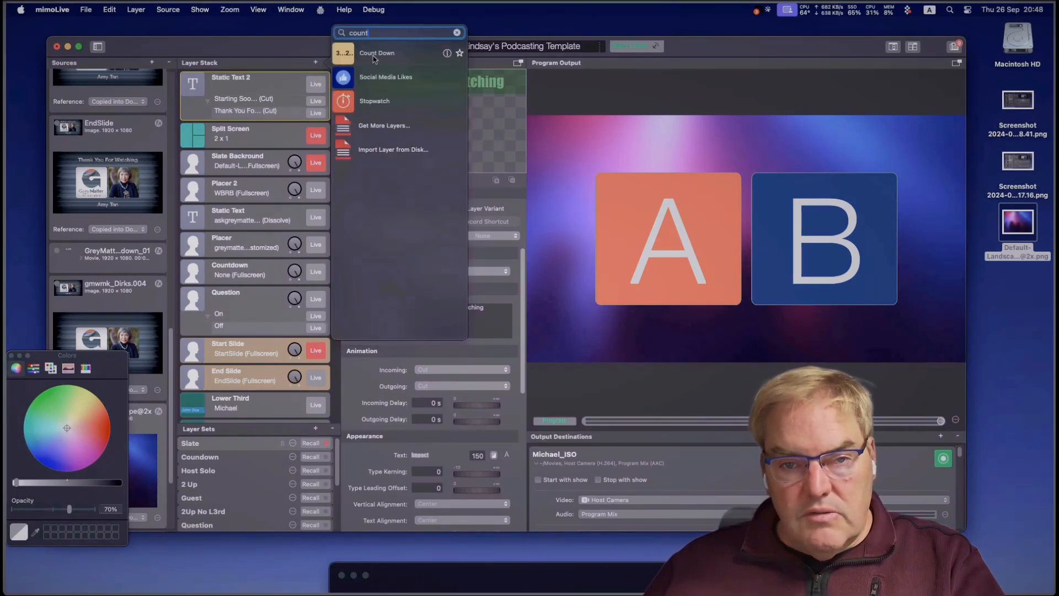
pyautogui.doubleClick(374, 54)
pyautogui.click(266, 90)
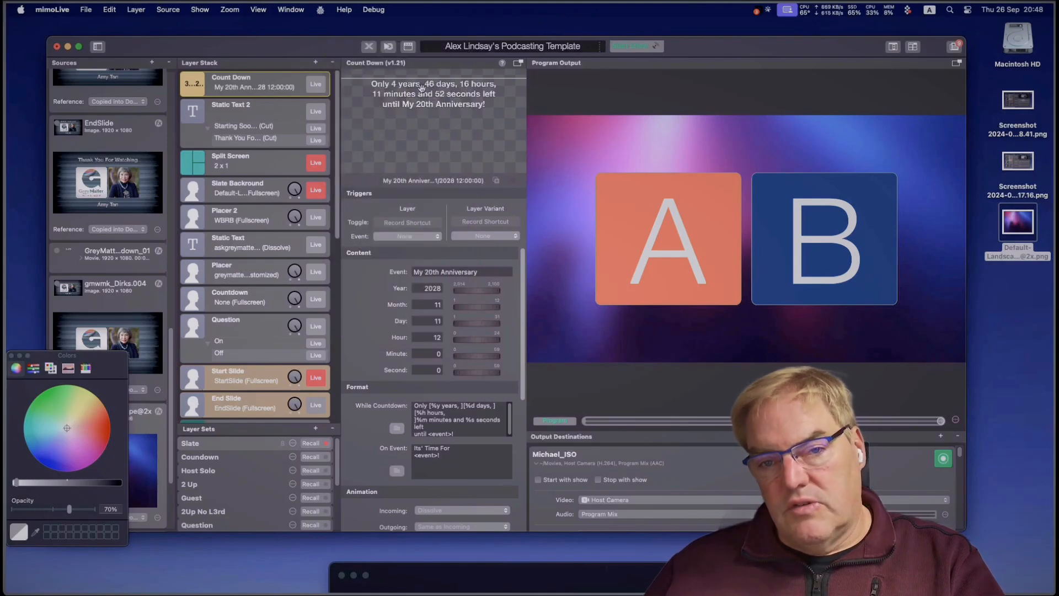
# Step: Clear the countdown's event name and remove the "Only", years, days and hours parts from the While Countdown format
pyautogui.tripleClick(459, 272)
pyautogui.press('BackSpace')
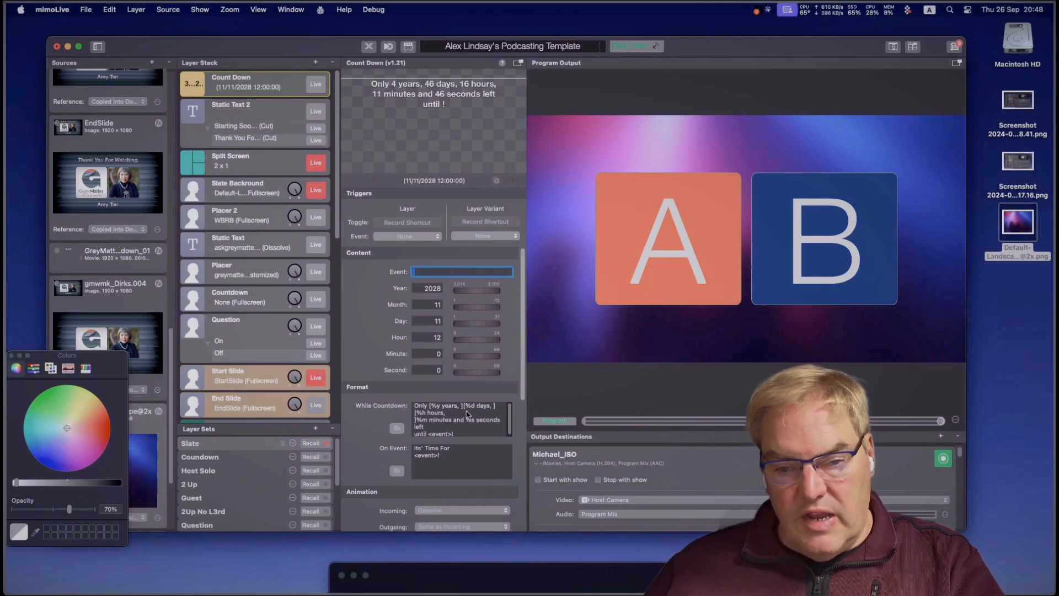
pyautogui.doubleClick(450, 425)
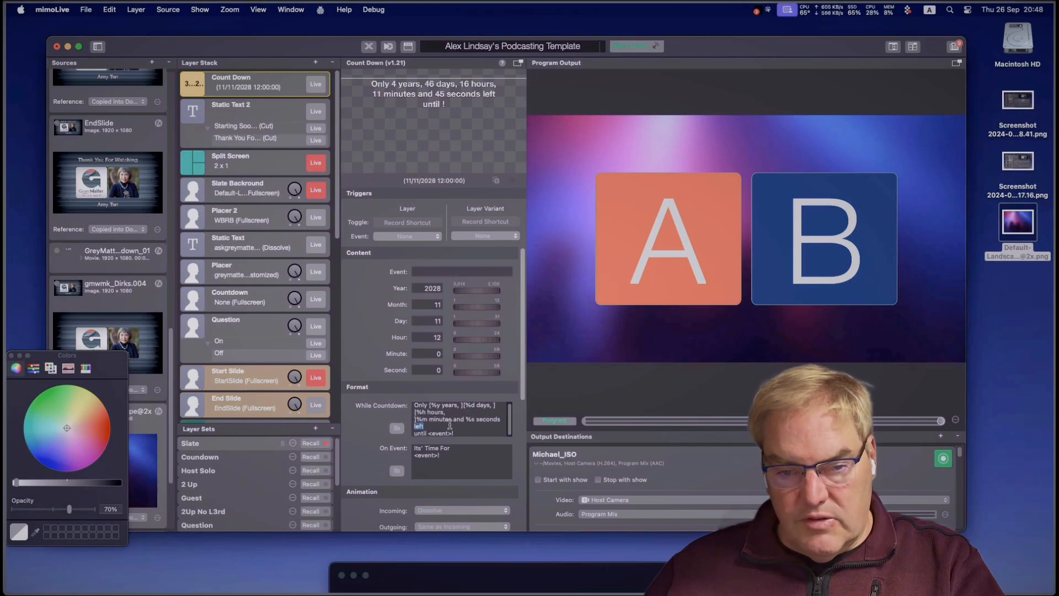
pyautogui.doubleClick(483, 420)
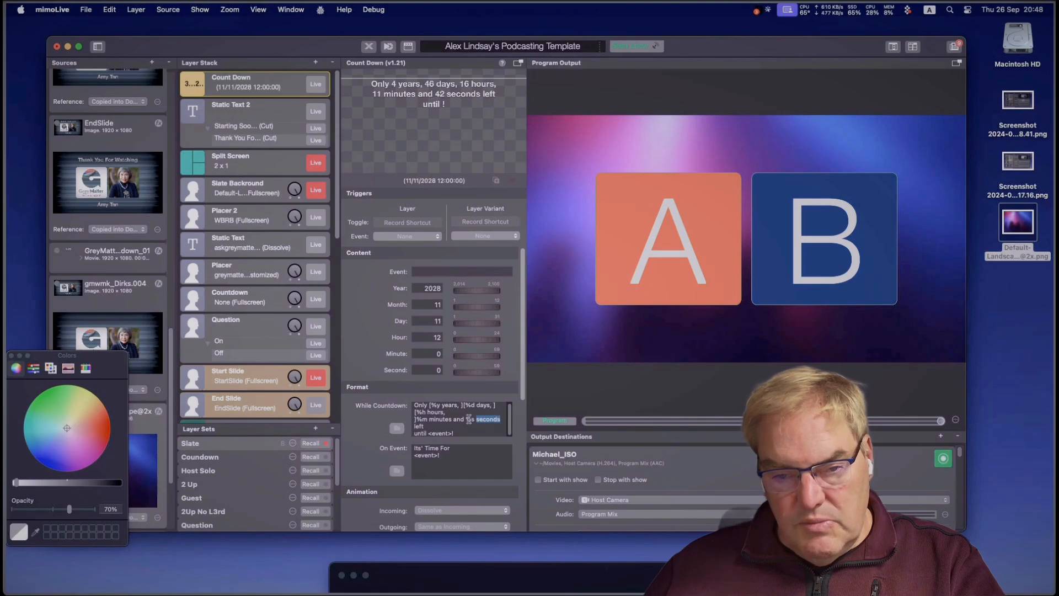
pyautogui.click(397, 428)
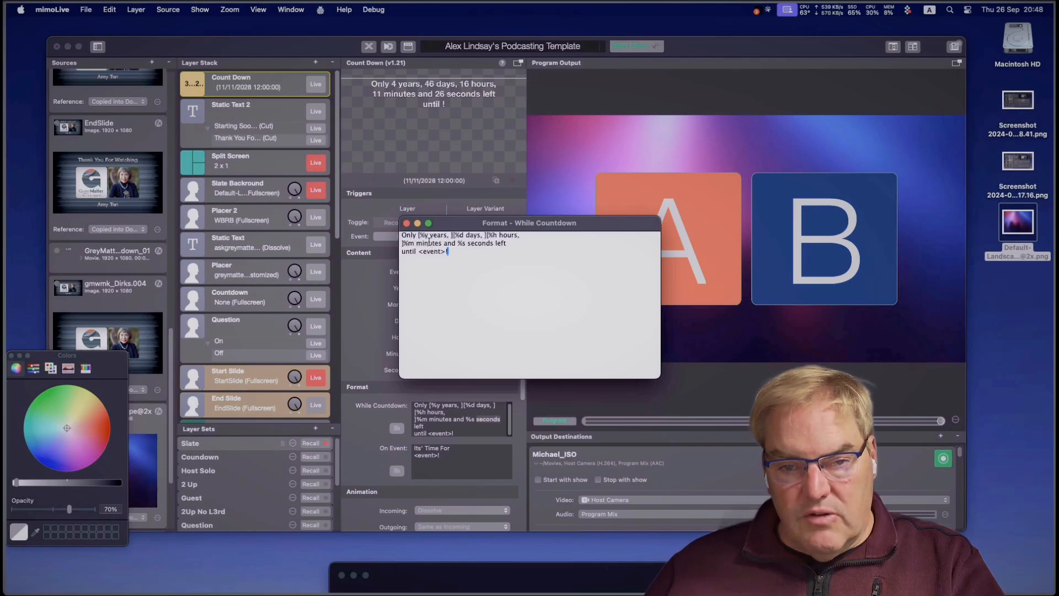
pyautogui.moveTo(403, 244); pyautogui.dragTo(398, 236)
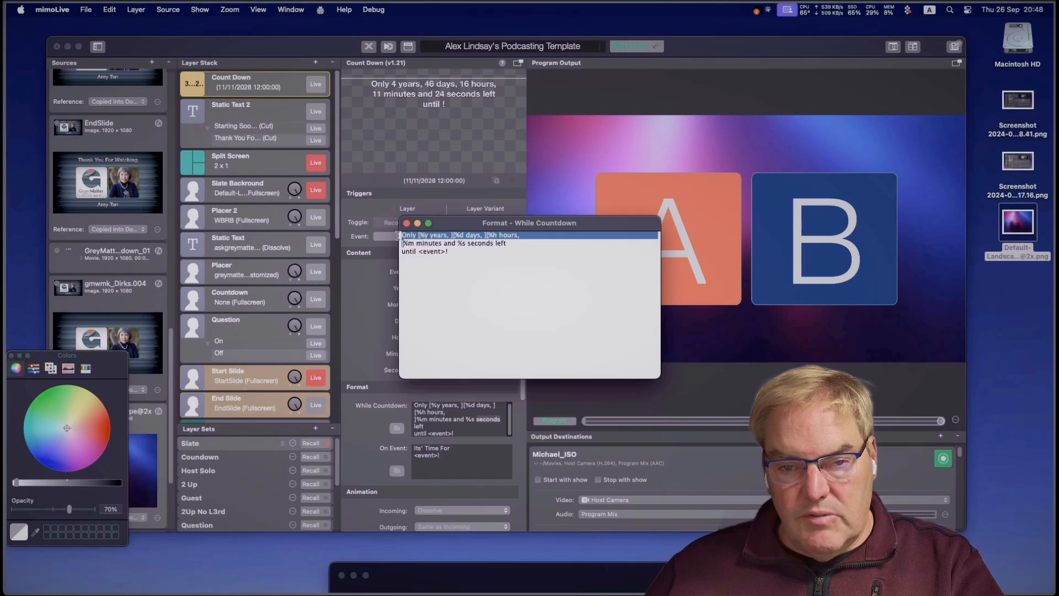
pyautogui.press('BackSpace')
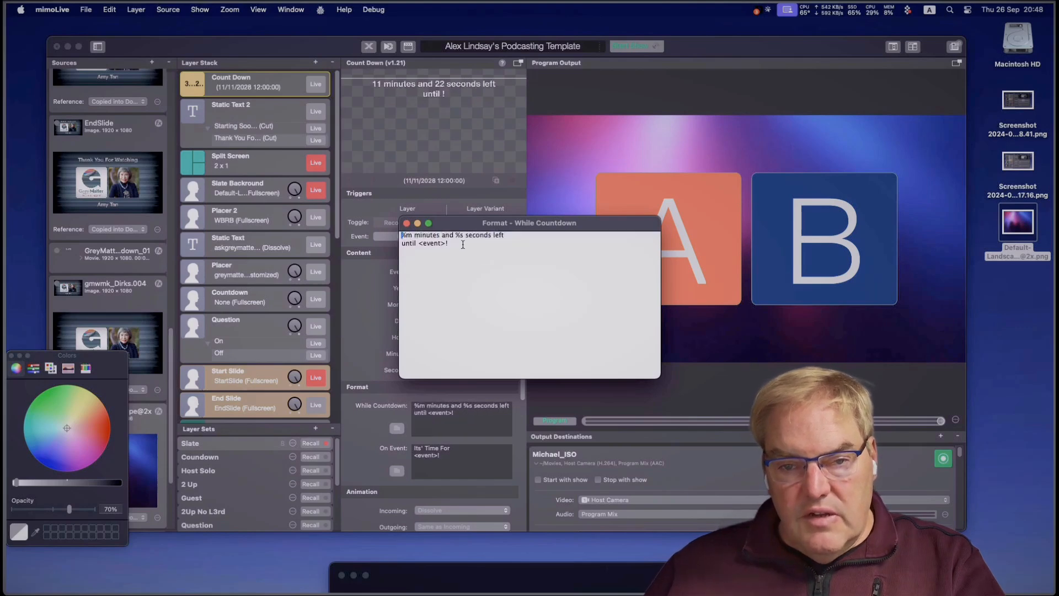
# Step: Reduce the While Countdown format to %m:%s, replacing "minutes and" with a colon and removing the remaining wording
pyautogui.doubleClick(424, 237)
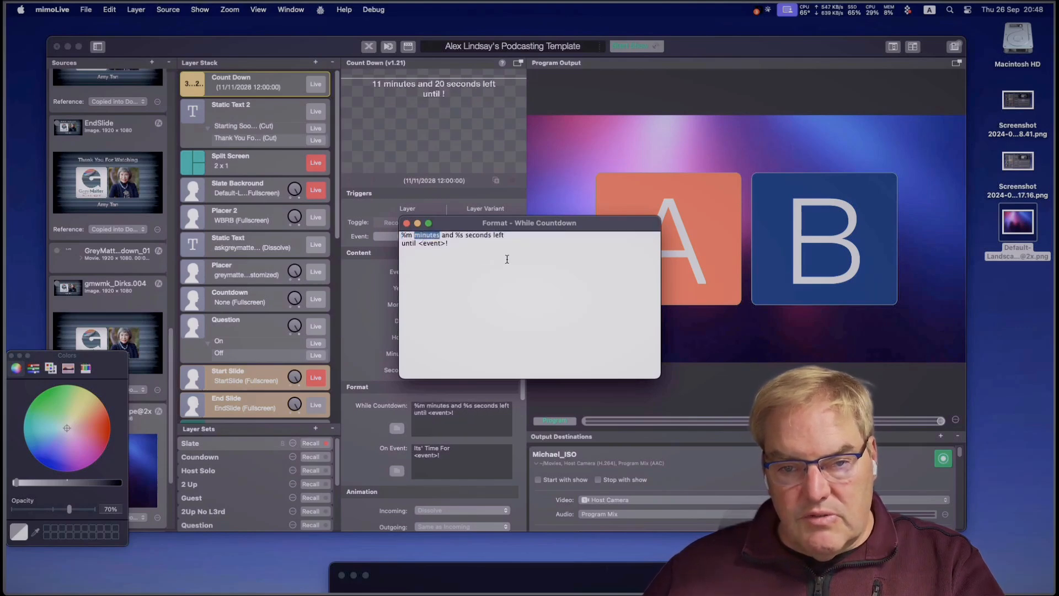
pyautogui.moveTo(449, 238); pyautogui.dragTo(450, 237)
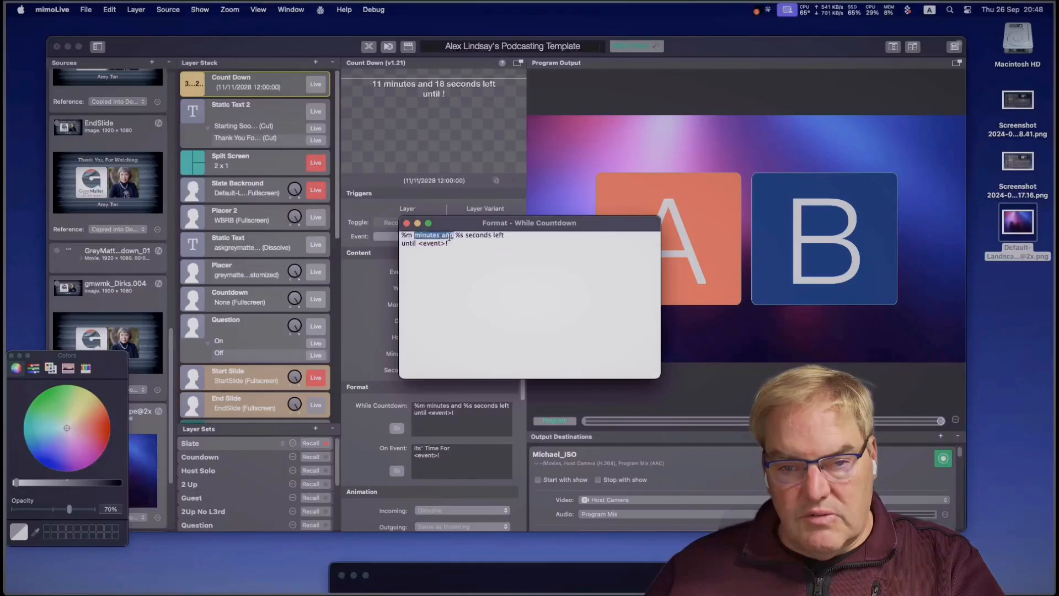
pyautogui.press('BackSpace')
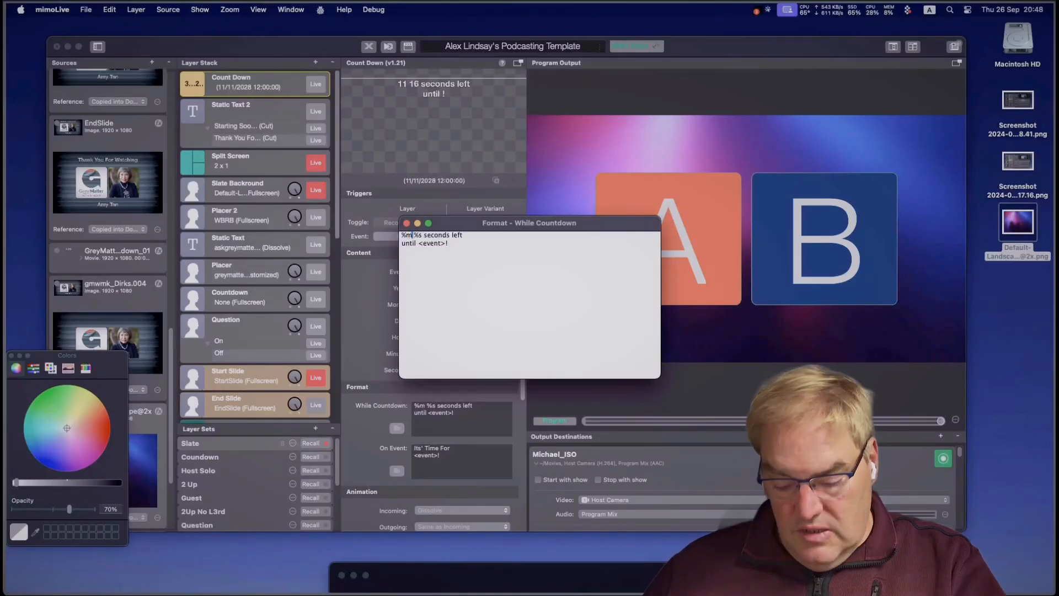
pyautogui.write(':')
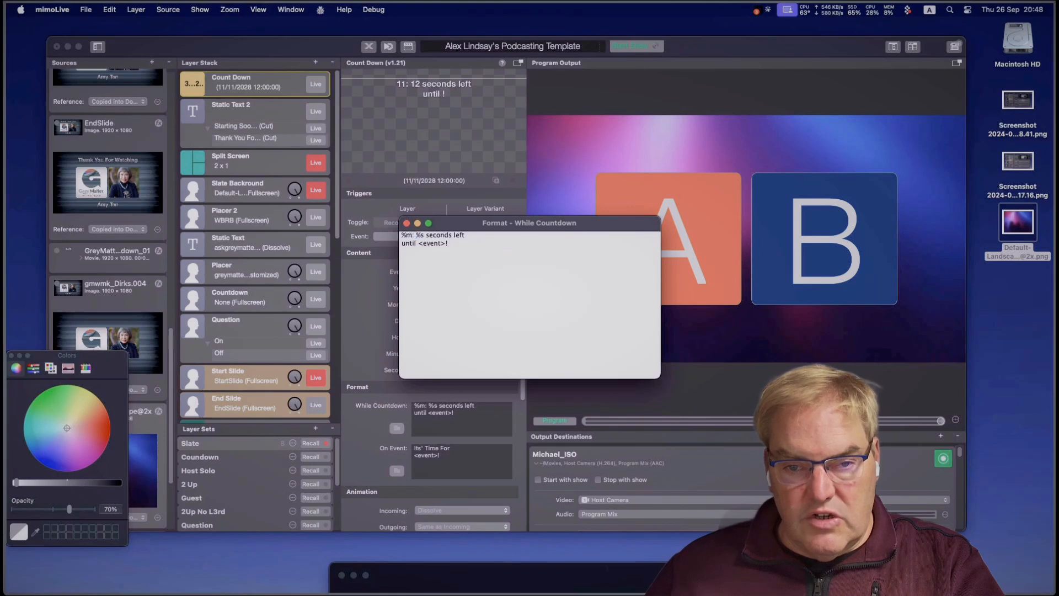
pyautogui.press('BackSpace')
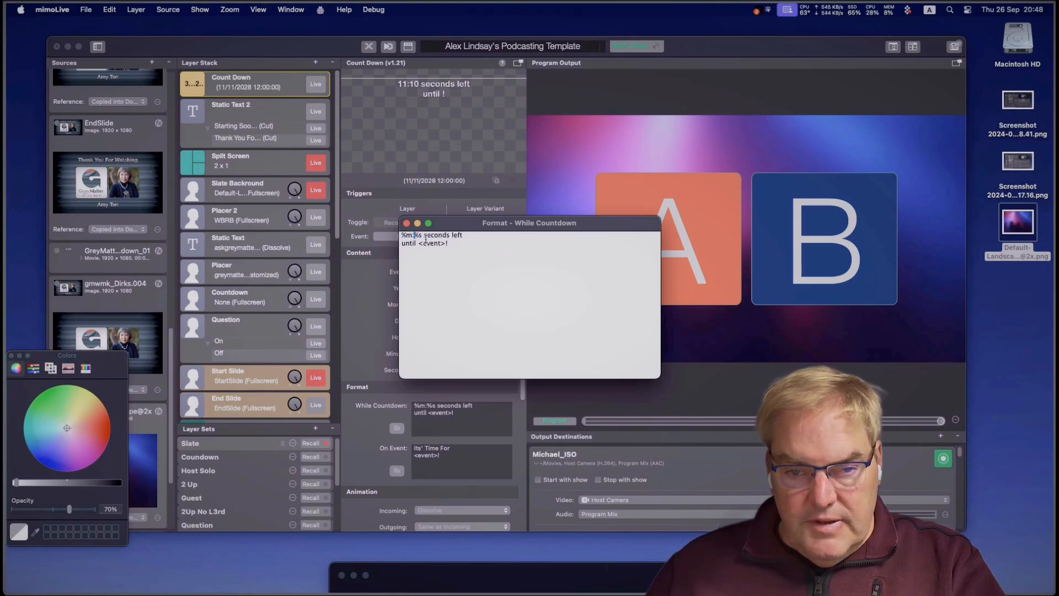
pyautogui.press('super+a')
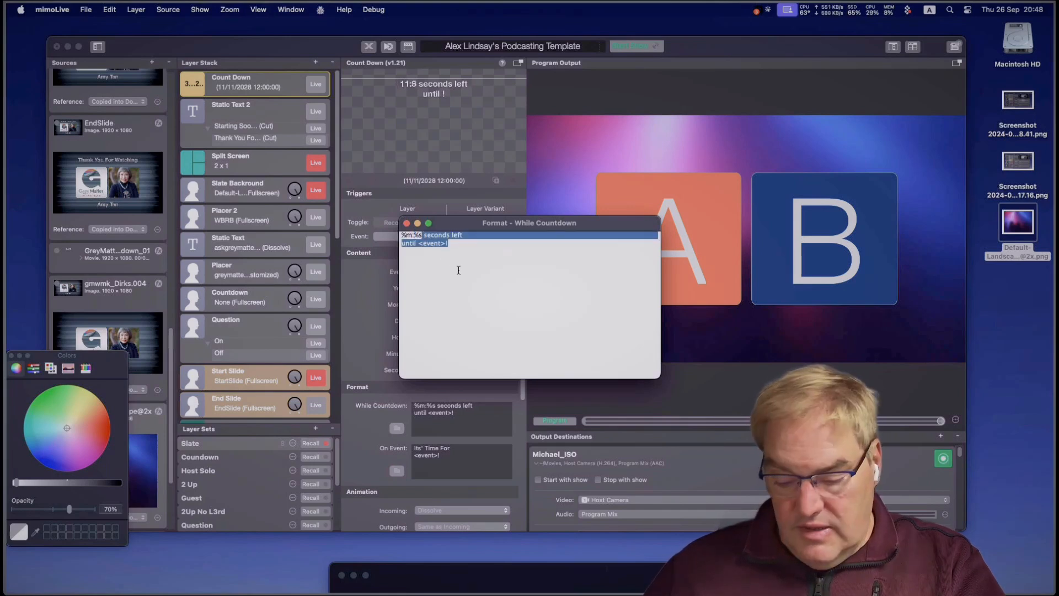
pyautogui.press('BackSpace')
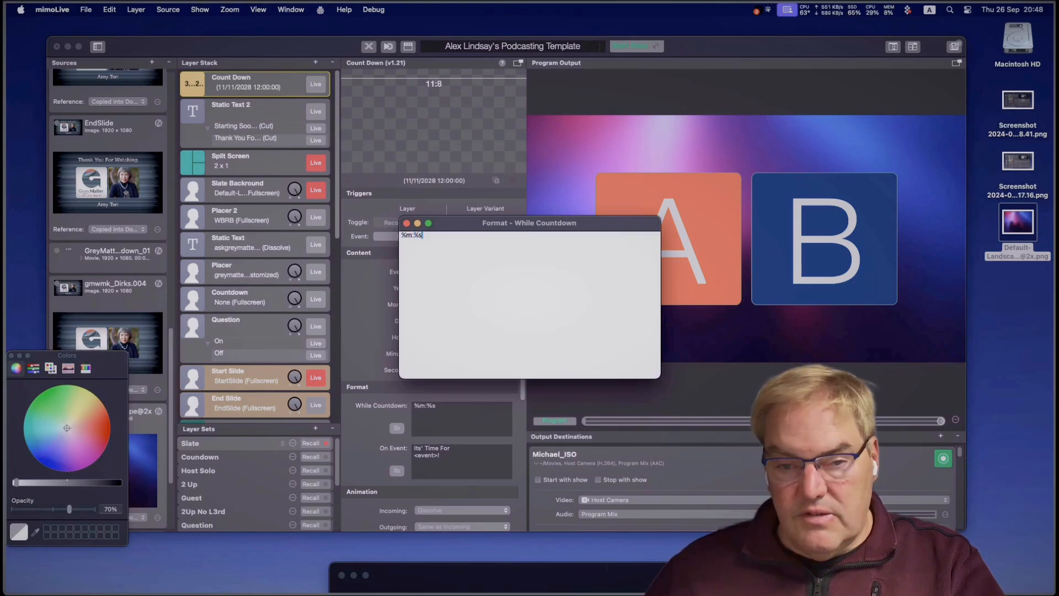
pyautogui.click(406, 223)
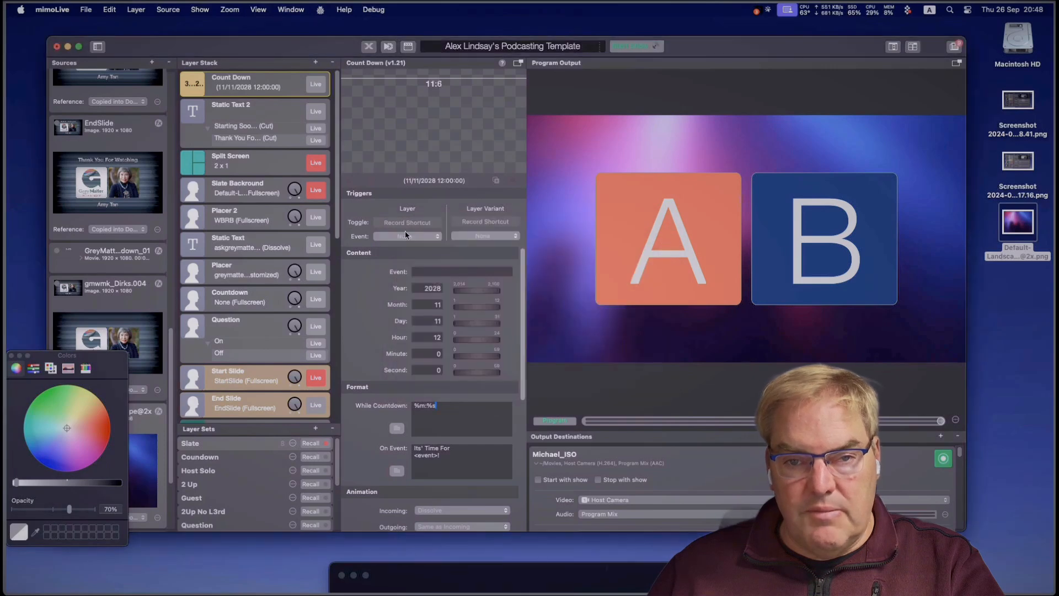
# Step: Change the seconds placeholder in the While Countdown format so that it reads %m:%ss
pyautogui.click(444, 409)
pyautogui.press('BackSpace')
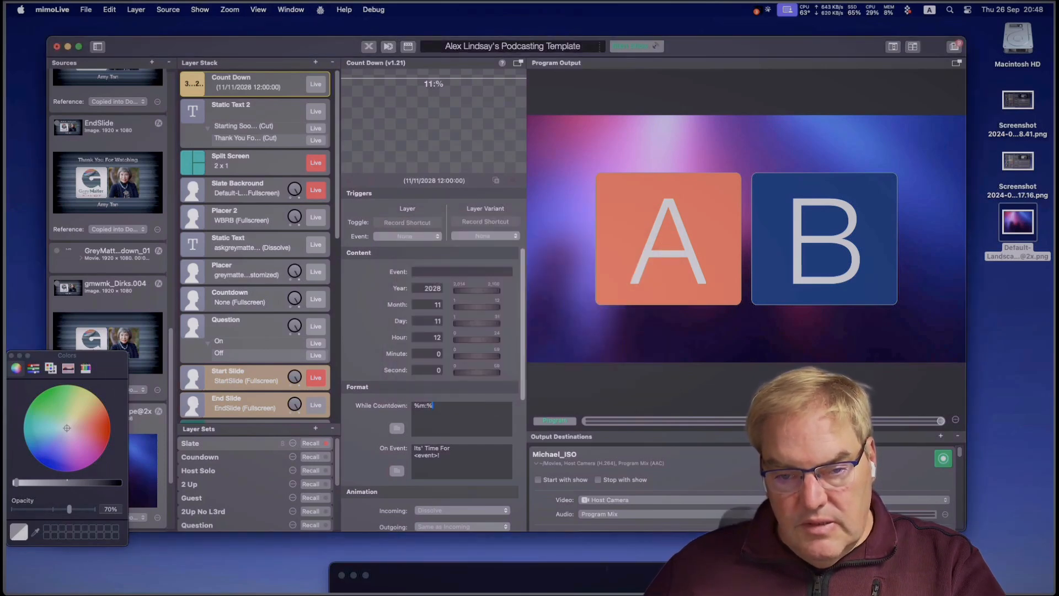
pyautogui.write('S')
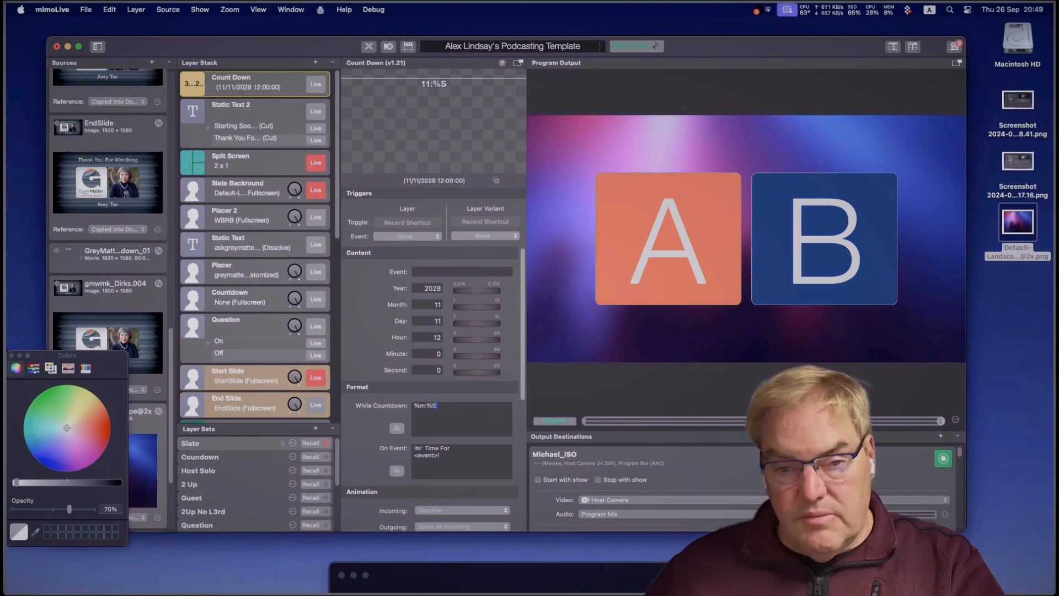
pyautogui.press('BackSpace')
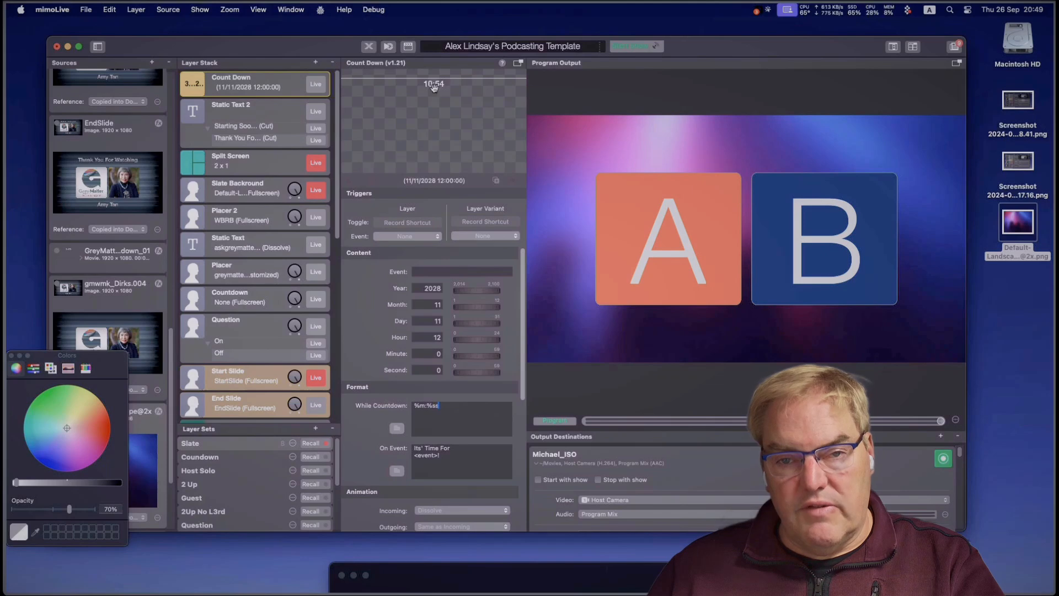
# Step: Change the minutes placeholder so the While Countdown format reads %mm:%ss, and switch the Count Down layer live
pyautogui.doubleClick(431, 404)
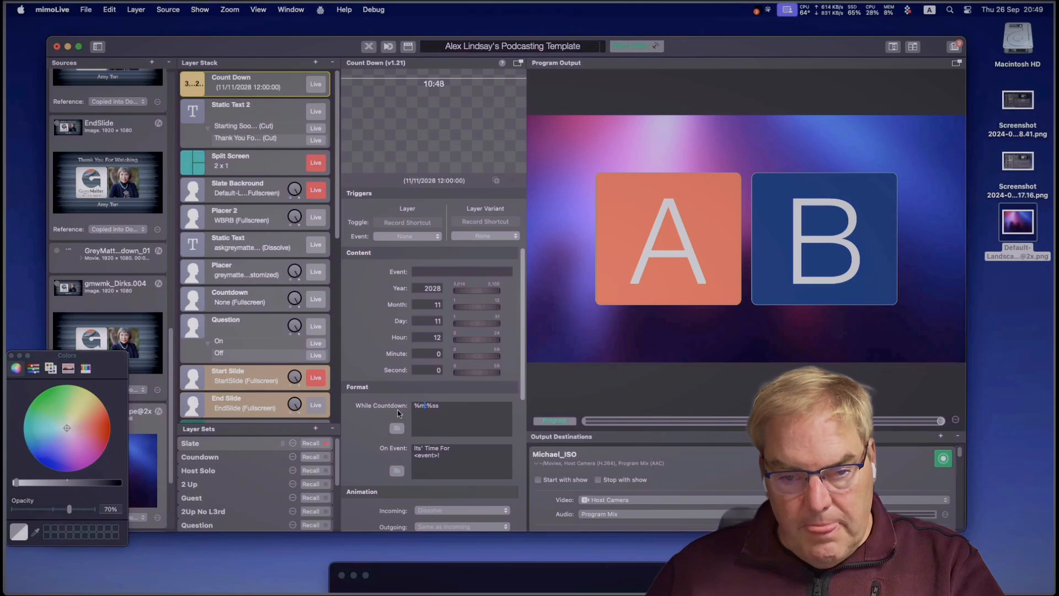
pyautogui.click(397, 428)
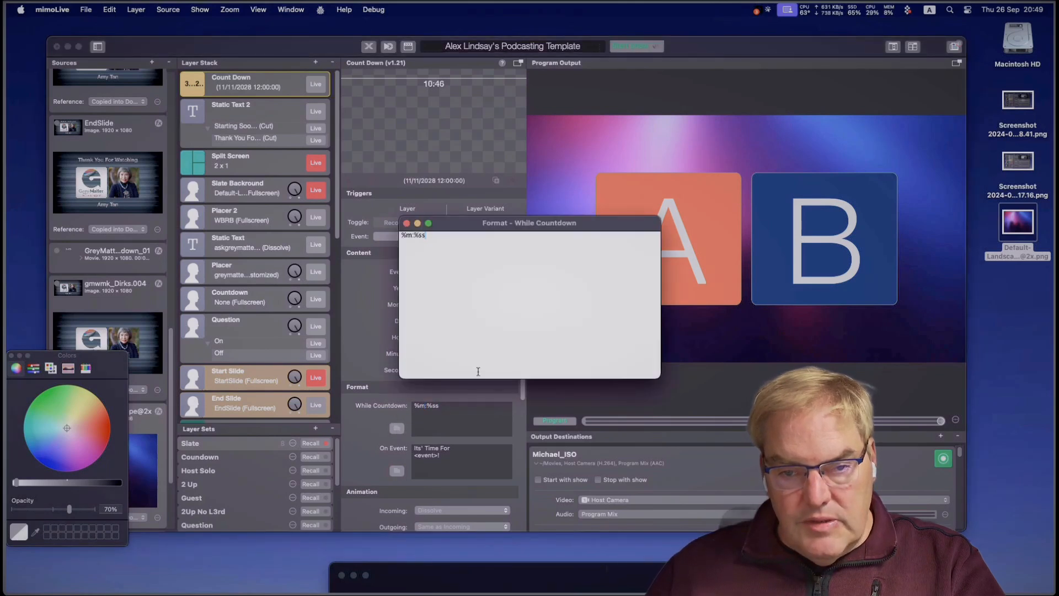
pyautogui.press('Left')
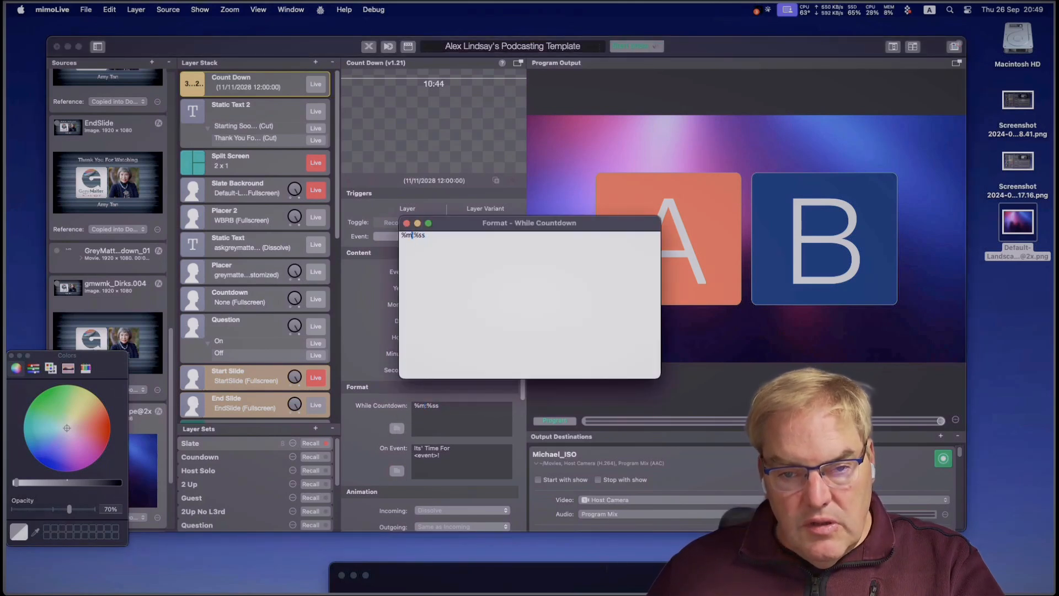
pyautogui.write('m')
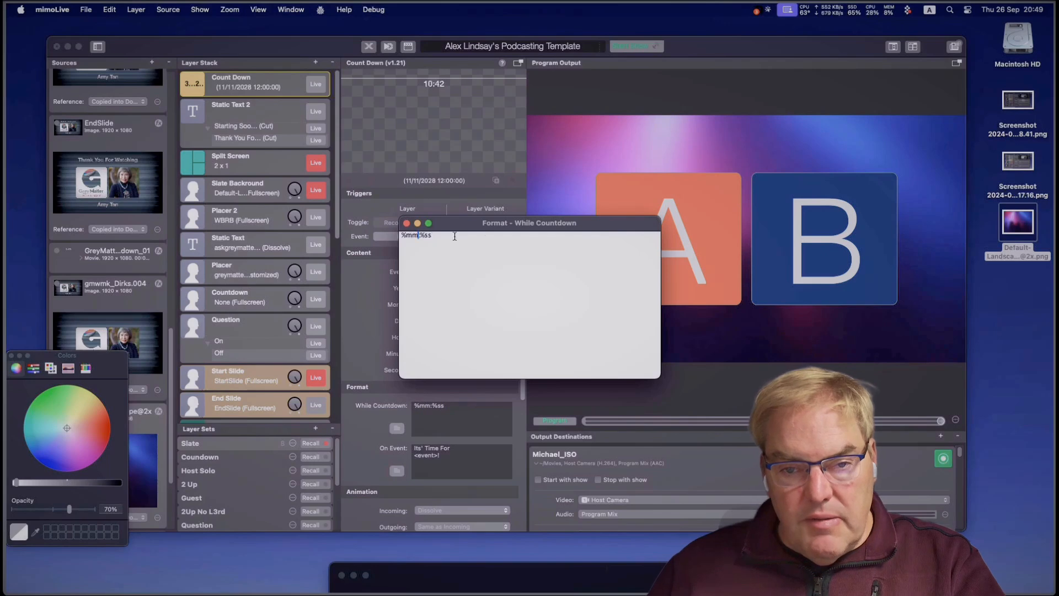
pyautogui.click(406, 224)
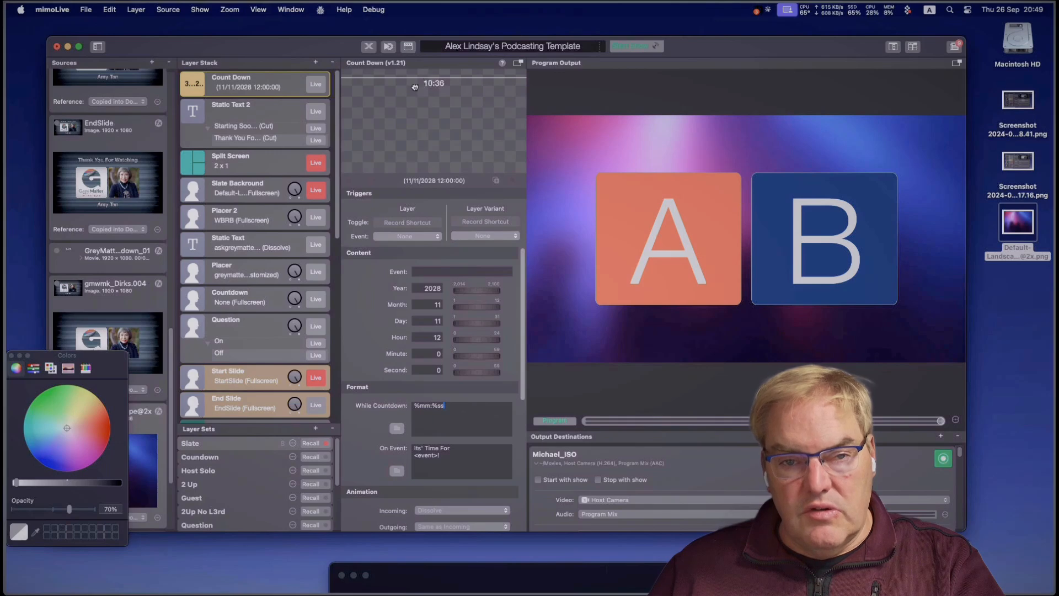
pyautogui.click(314, 83)
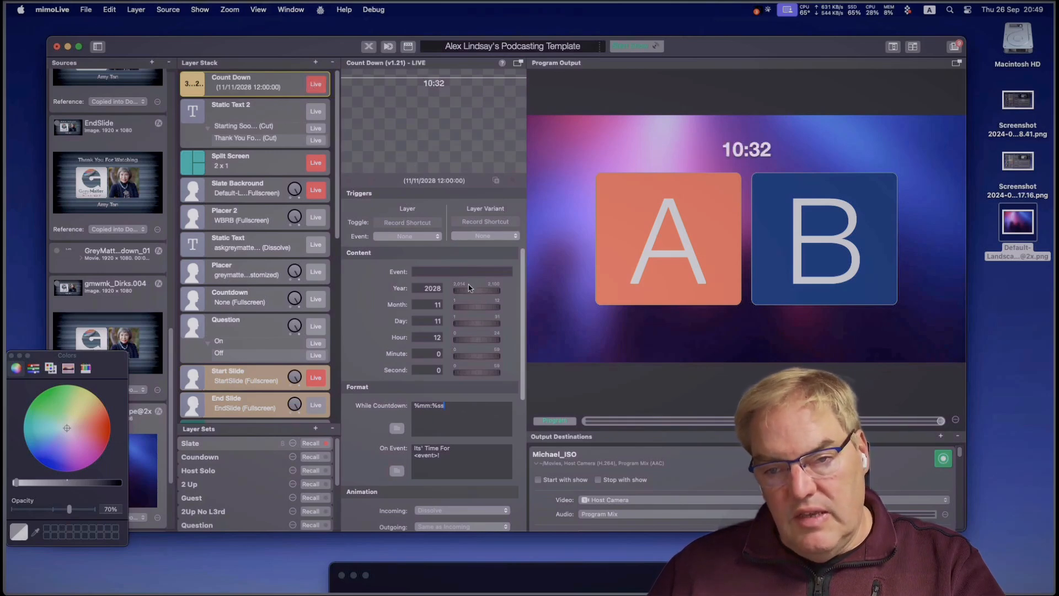
# Step: Set the countdown's target year to 2024 and its target day to 26
pyautogui.doubleClick(434, 286)
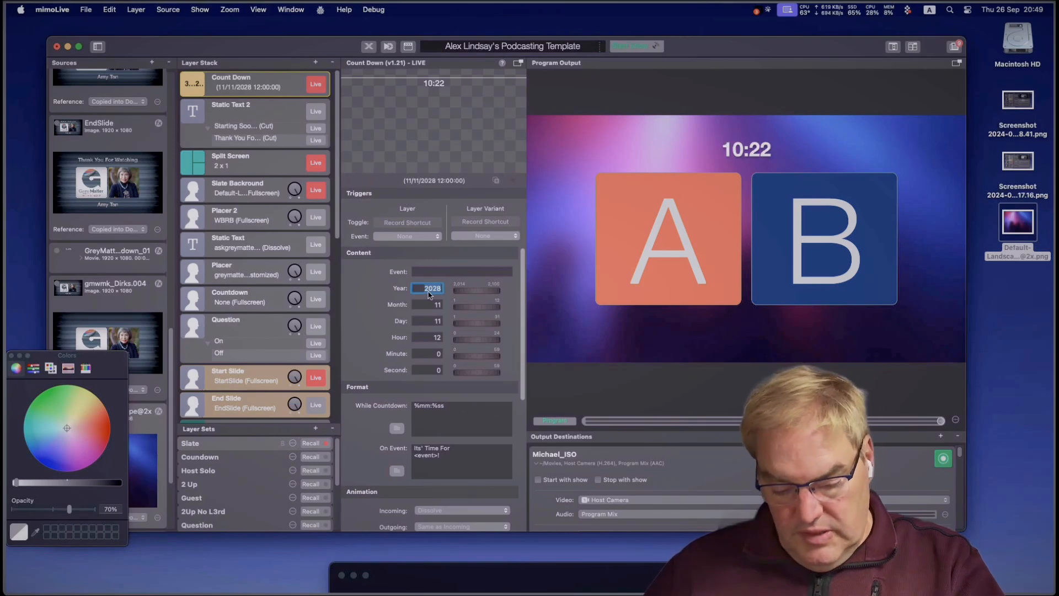
pyautogui.write('2024')
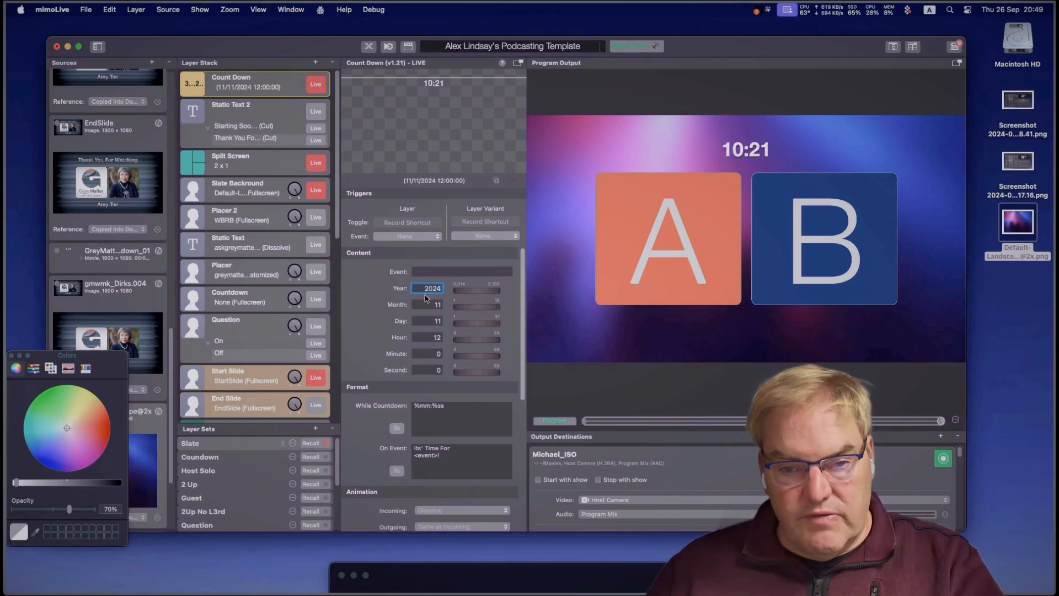
pyautogui.press('Tab')
pyautogui.click(438, 322)
pyautogui.press('Tab')
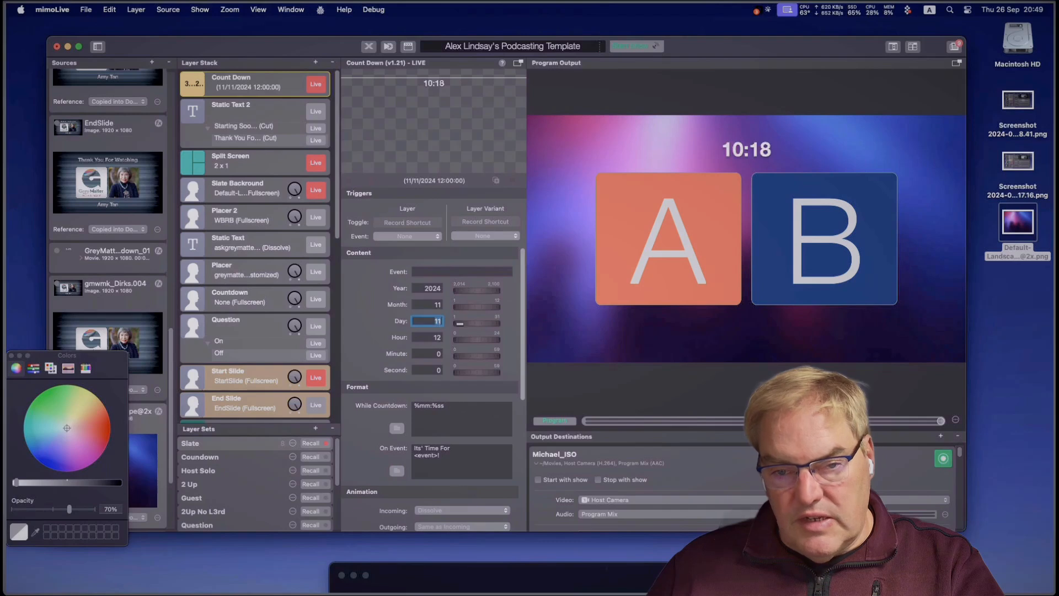
pyautogui.write('26')
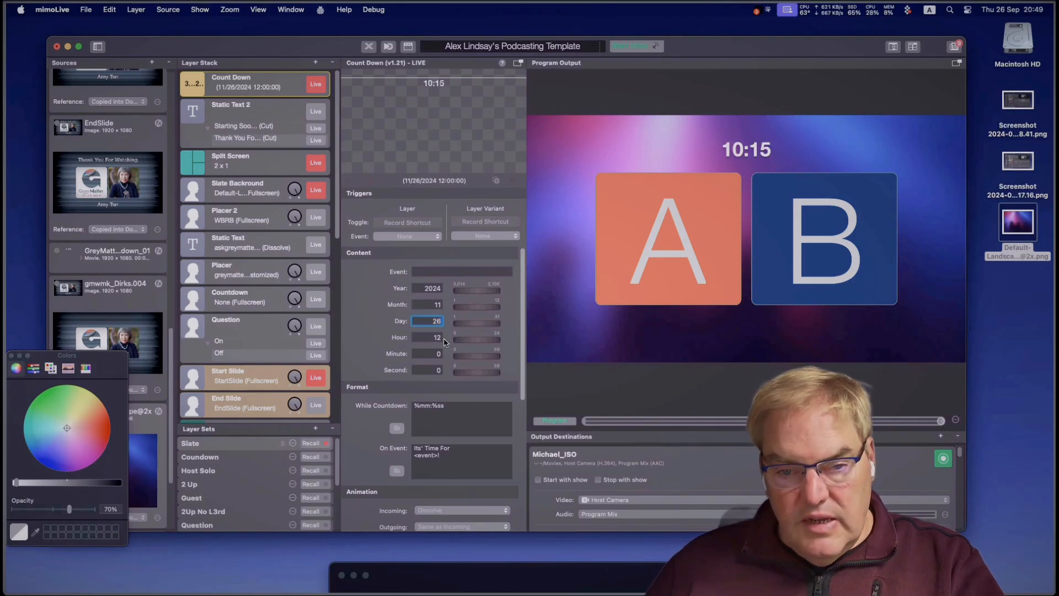
# Step: Set the countdown's target hour to 20, and correct it to 21
pyautogui.press('Tab')
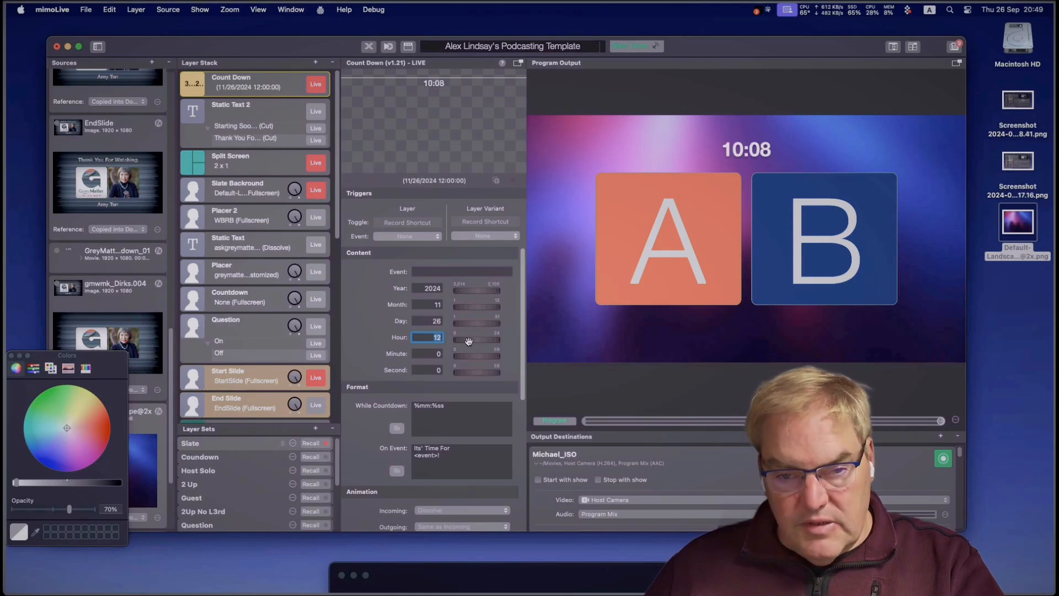
pyautogui.write('8')
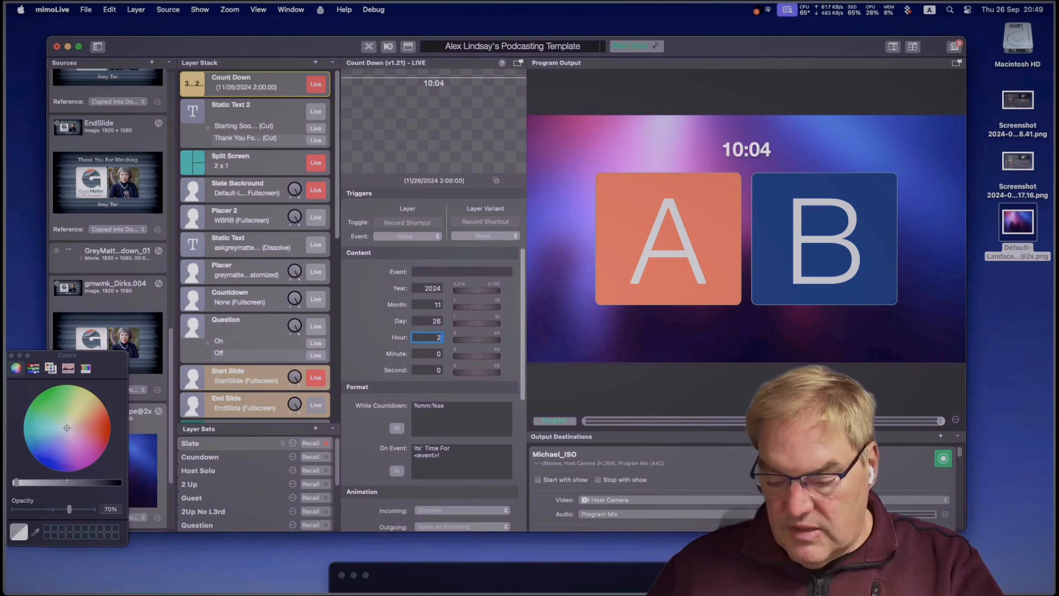
pyautogui.press('BackSpace')
pyautogui.write('20')
pyautogui.click(442, 353)
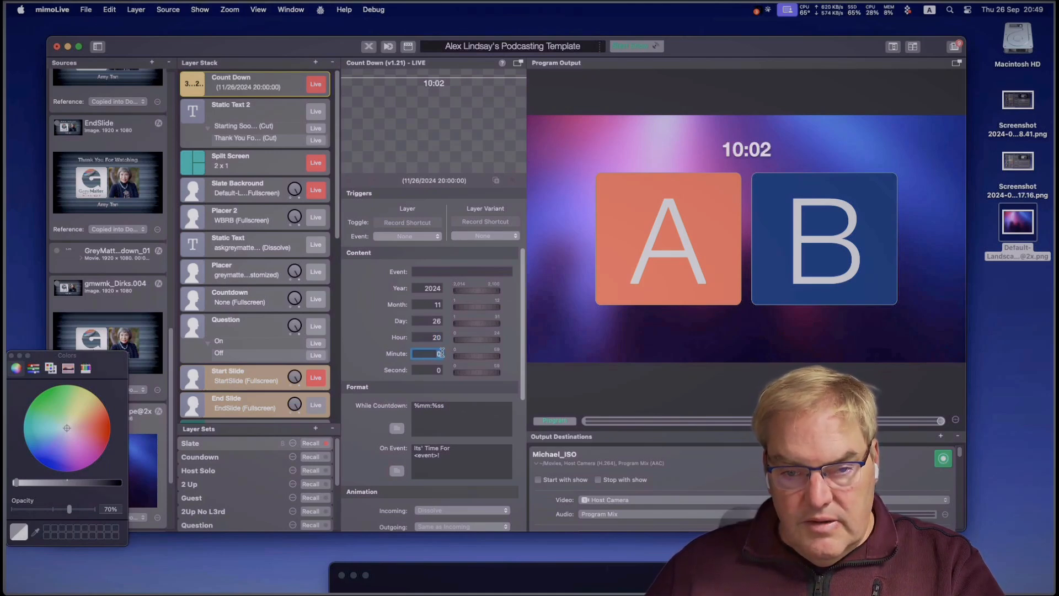
pyautogui.click(436, 337)
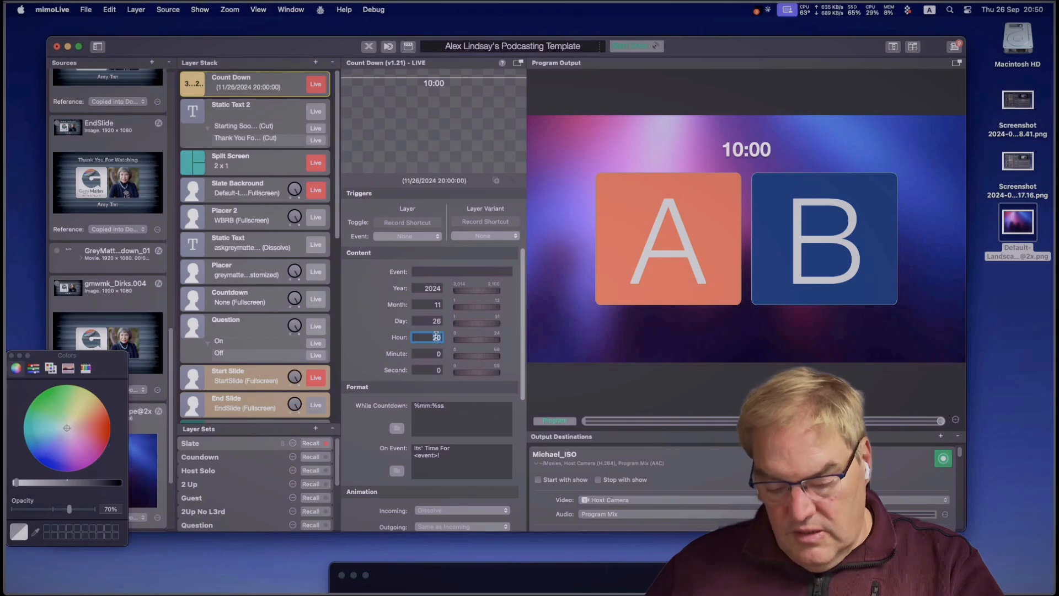
pyautogui.write('21')
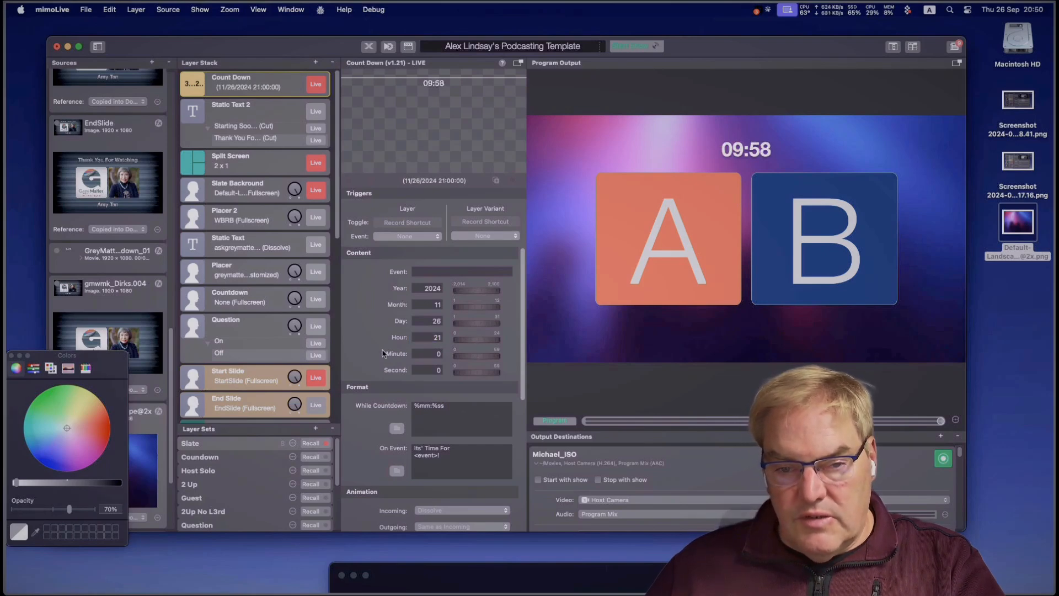
# Step: Delete all of the countdown's On Event text
pyautogui.click(455, 455)
pyautogui.doubleClick(455, 455)
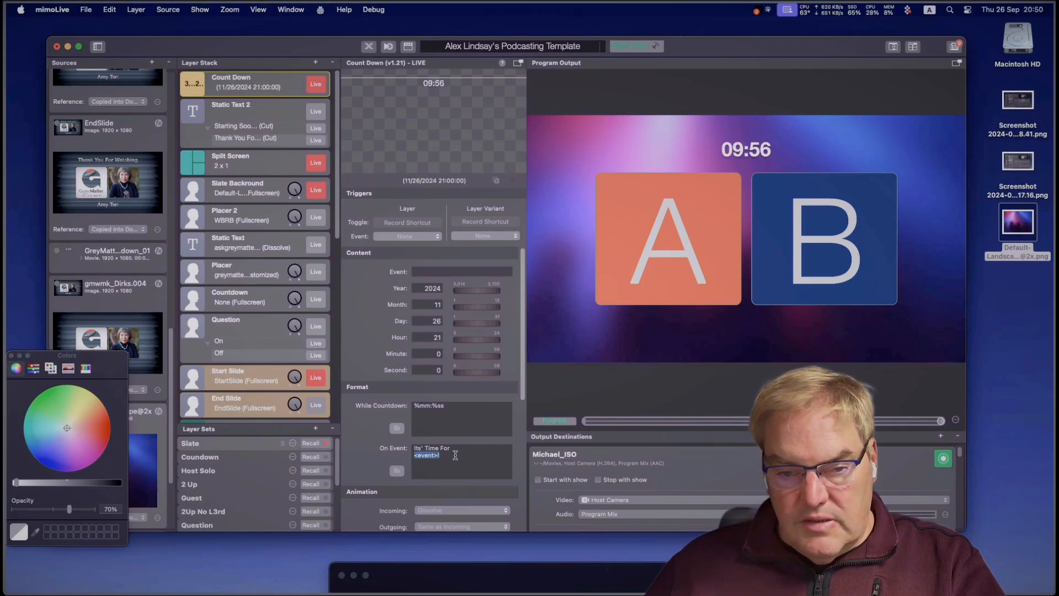
pyautogui.press('super+a')
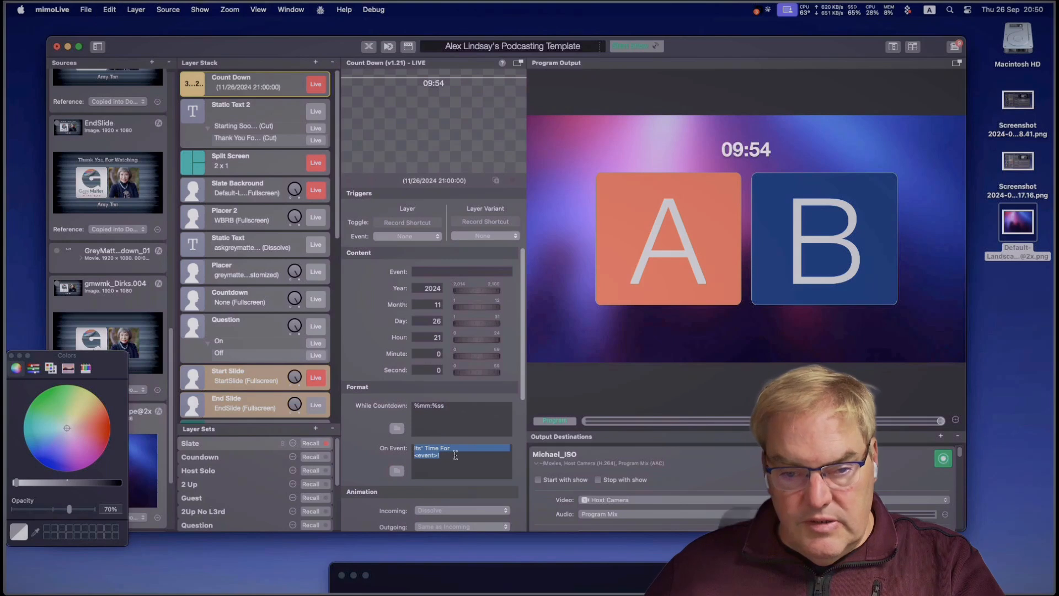
pyautogui.press('BackSpace')
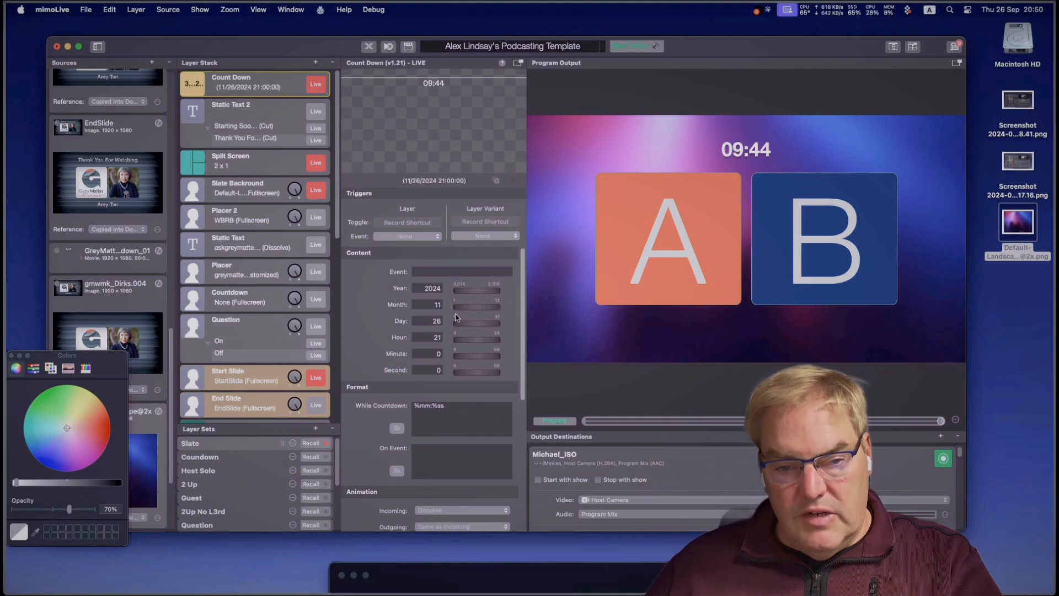
# Step: Change the countdown text's font to Impact
pyautogui.scroll(-5, 455, 317)
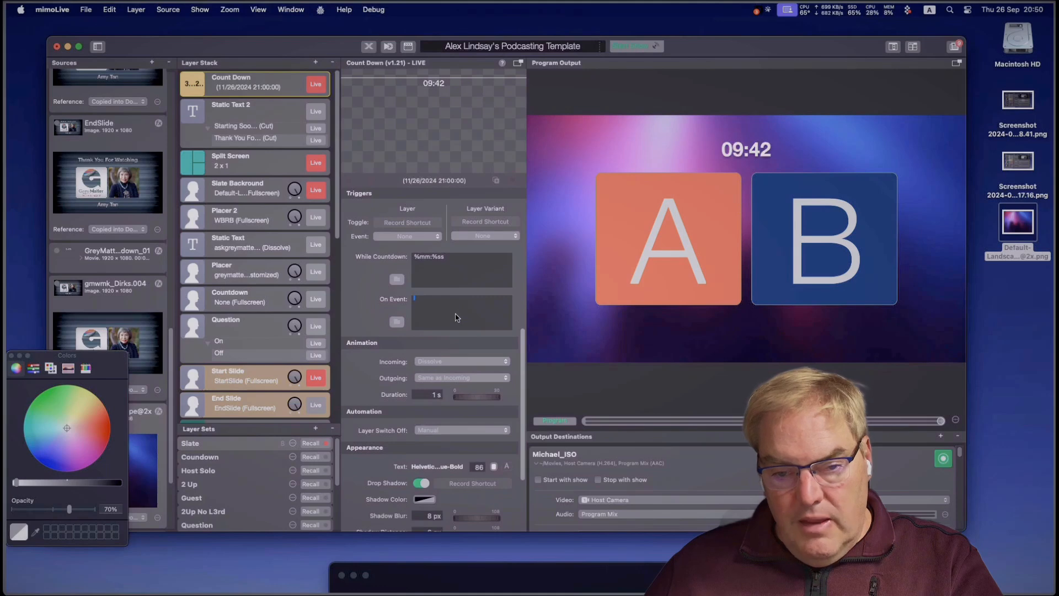
pyautogui.click(506, 466)
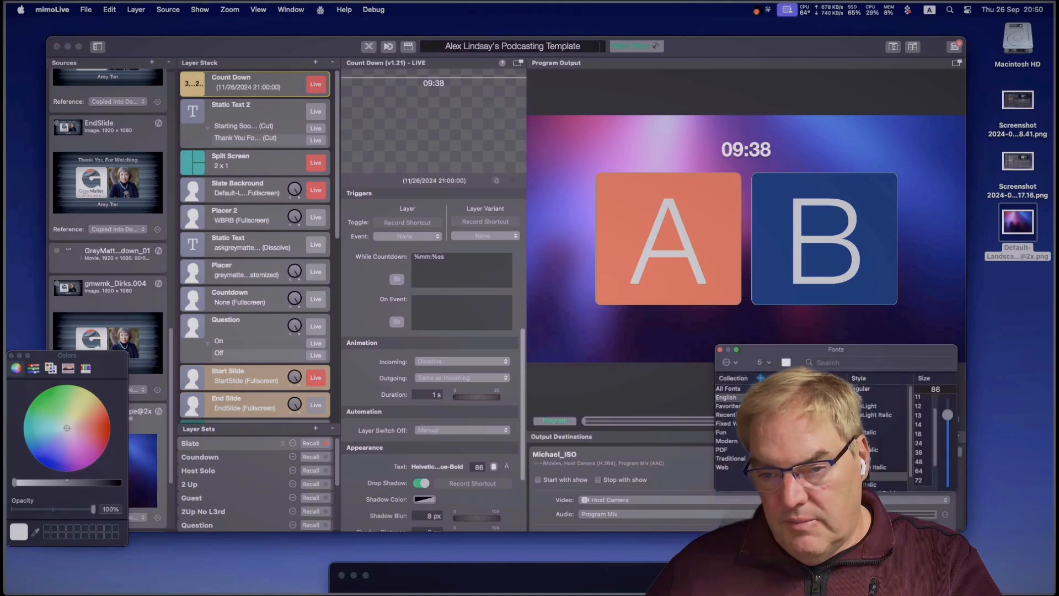
pyautogui.click(807, 432)
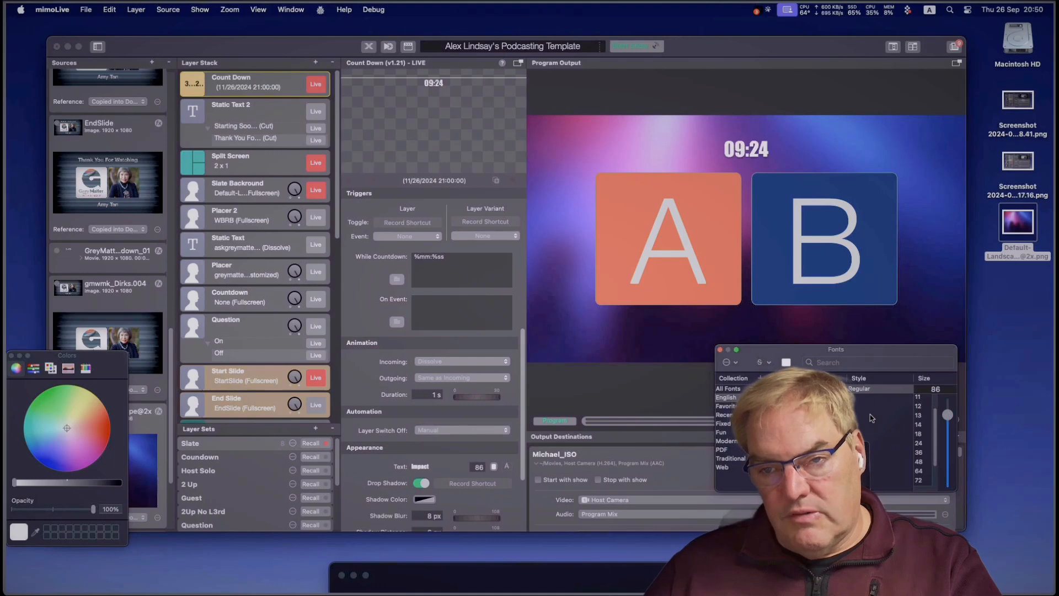
# Step: Search the fonts for "Mono" and try Andale Mono on the countdown text
pyautogui.click(835, 361)
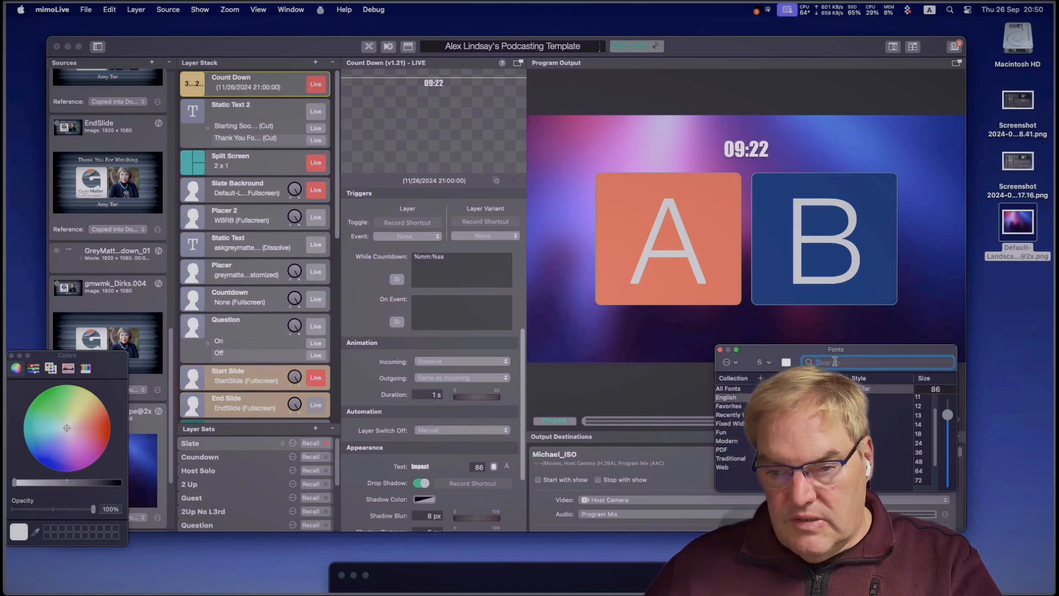
pyautogui.write('Mono')
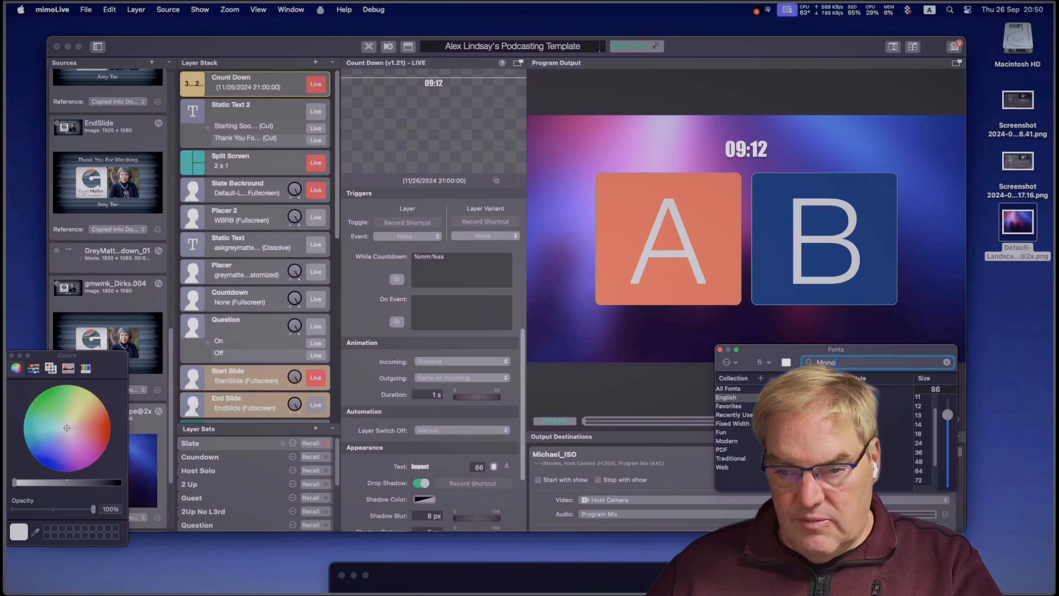
pyautogui.click(805, 388)
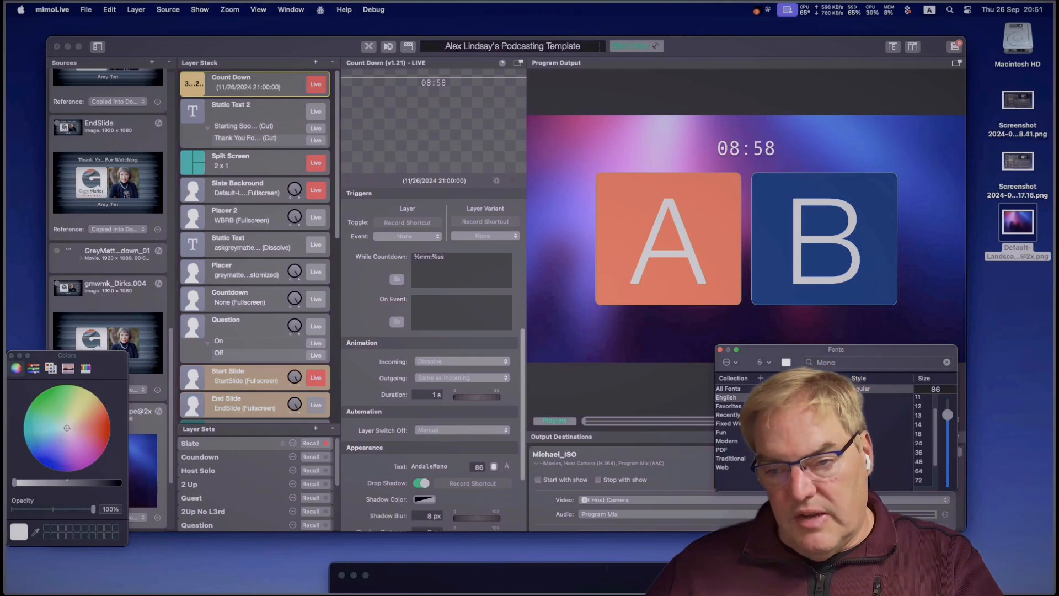
# Step: Search for the Impact font, apply it to the countdown text again and set the text size to 150
pyautogui.doubleClick(837, 361)
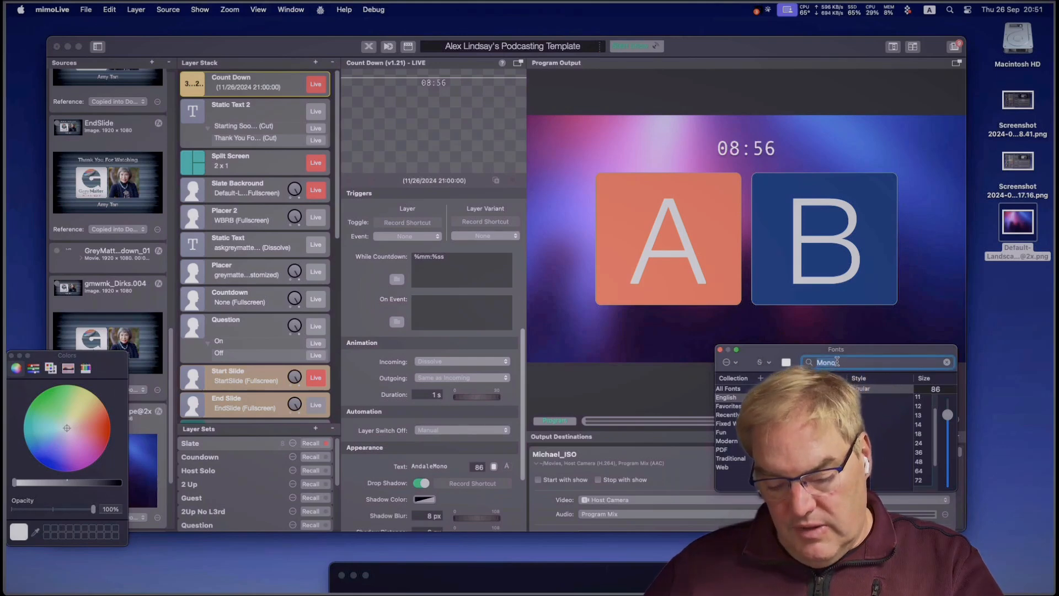
pyautogui.write('Impac')
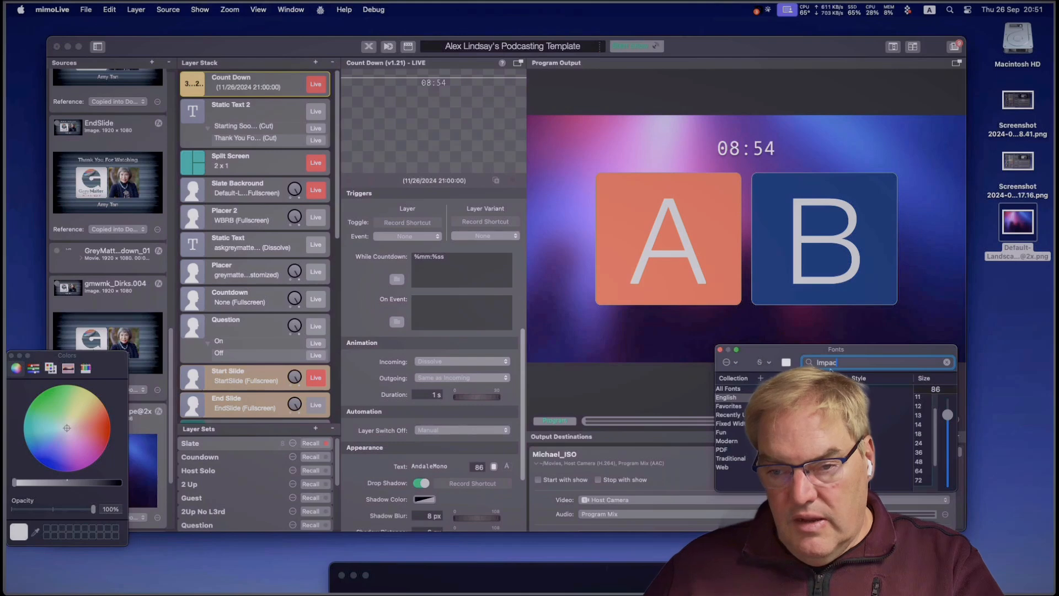
pyautogui.click(806, 388)
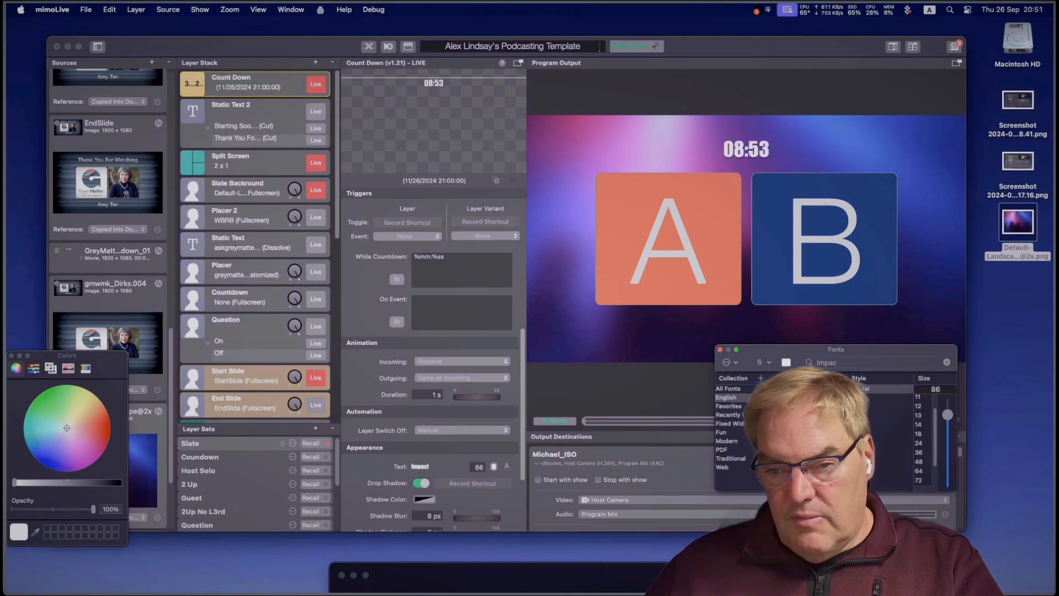
pyautogui.doubleClick(943, 389)
pyautogui.write('1')
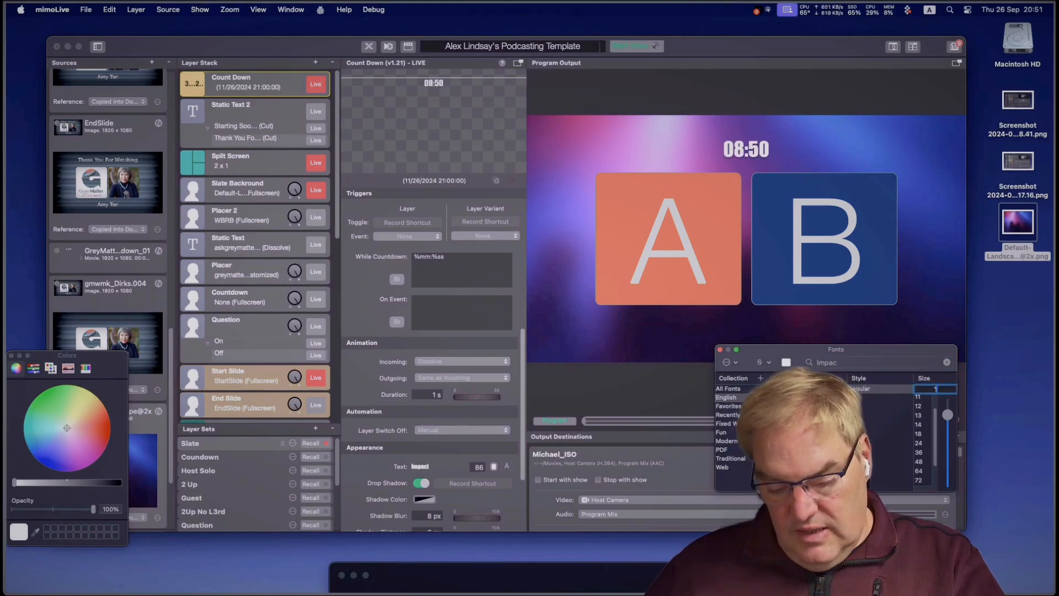
pyautogui.write('50')
pyautogui.press('Return')
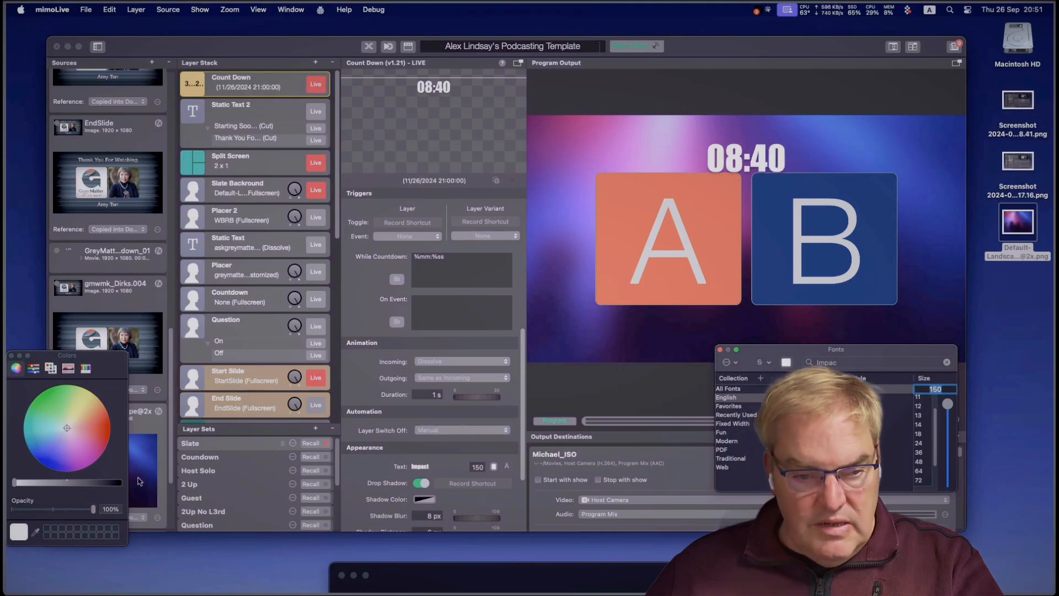
# Step: Try 66% opacity for the countdown text's color, and set it to 70% instead
pyautogui.click(114, 511)
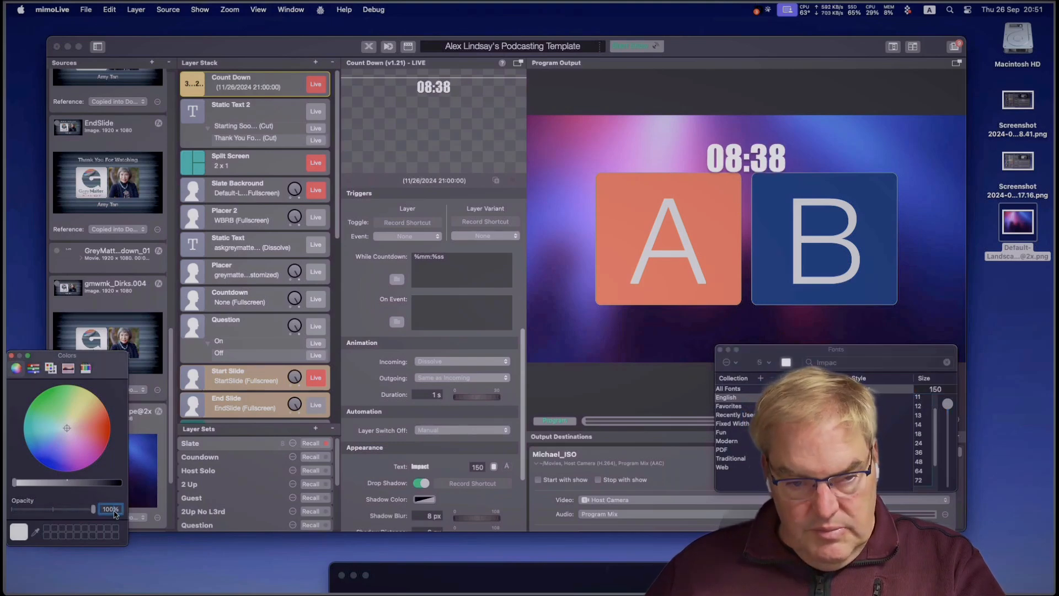
pyautogui.write('66')
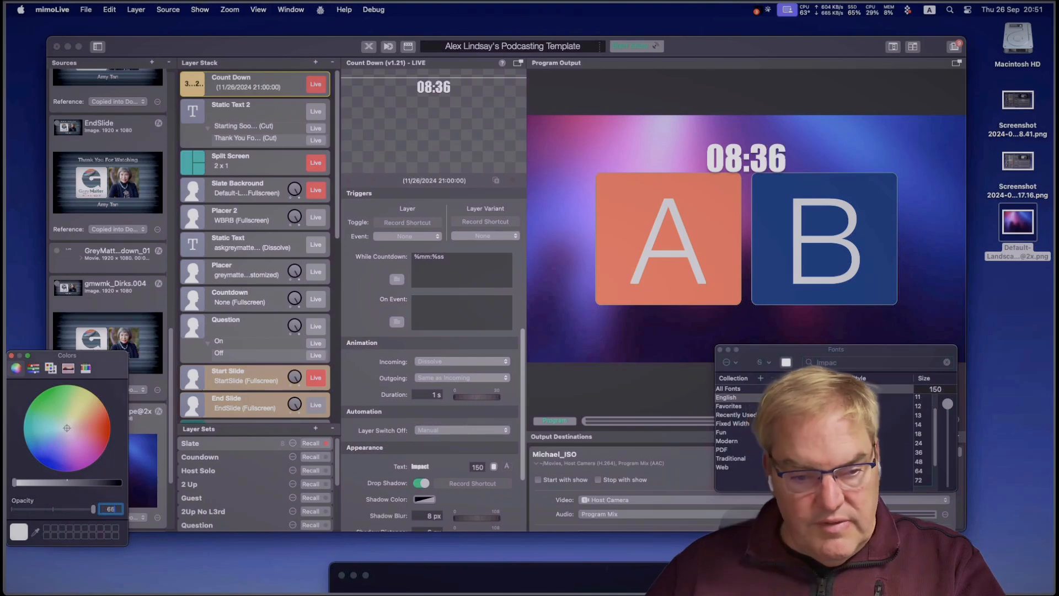
pyautogui.press('Return')
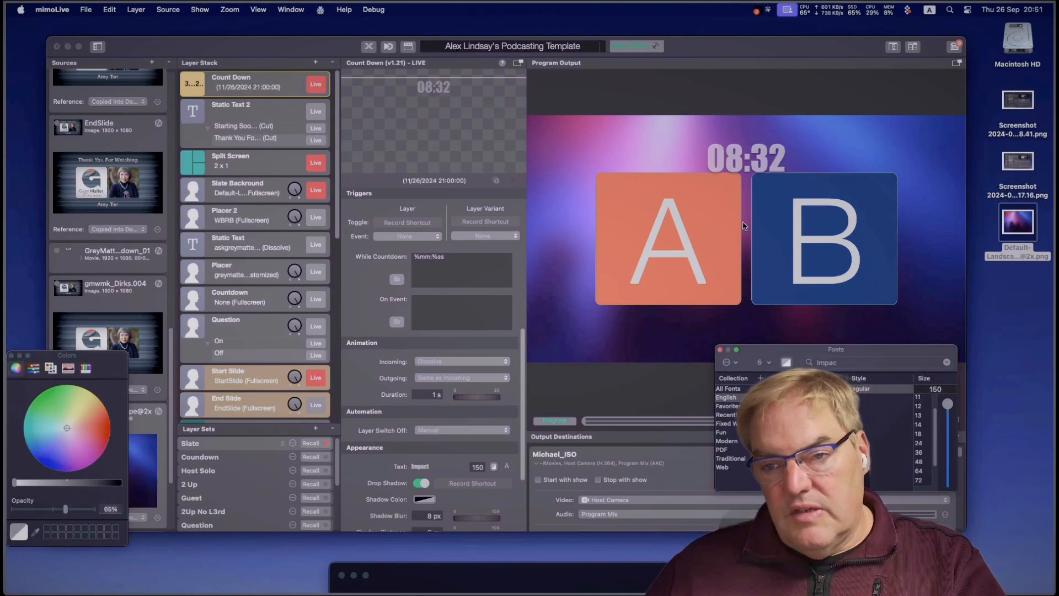
pyautogui.click(108, 509)
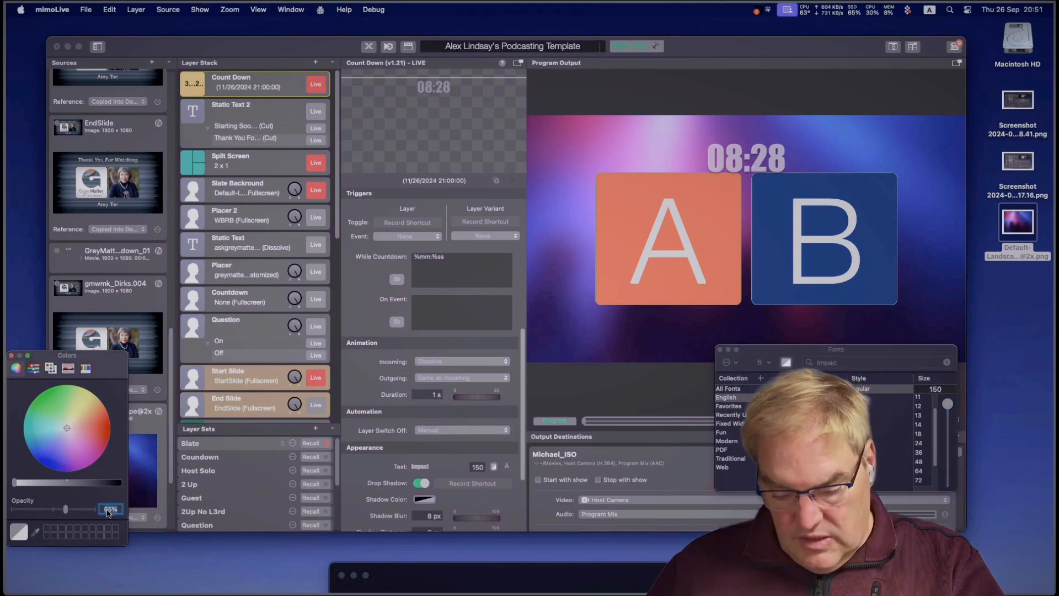
pyautogui.write('70')
pyautogui.press('Return')
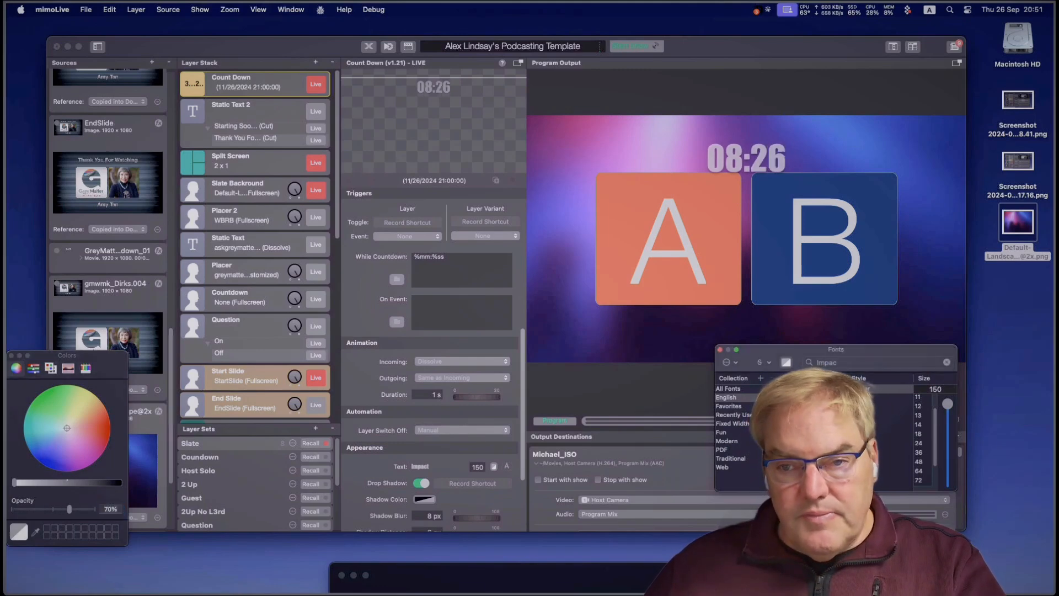
# Step: Select the Count Down layer again and close the color picker and font windows
pyautogui.click(256, 118)
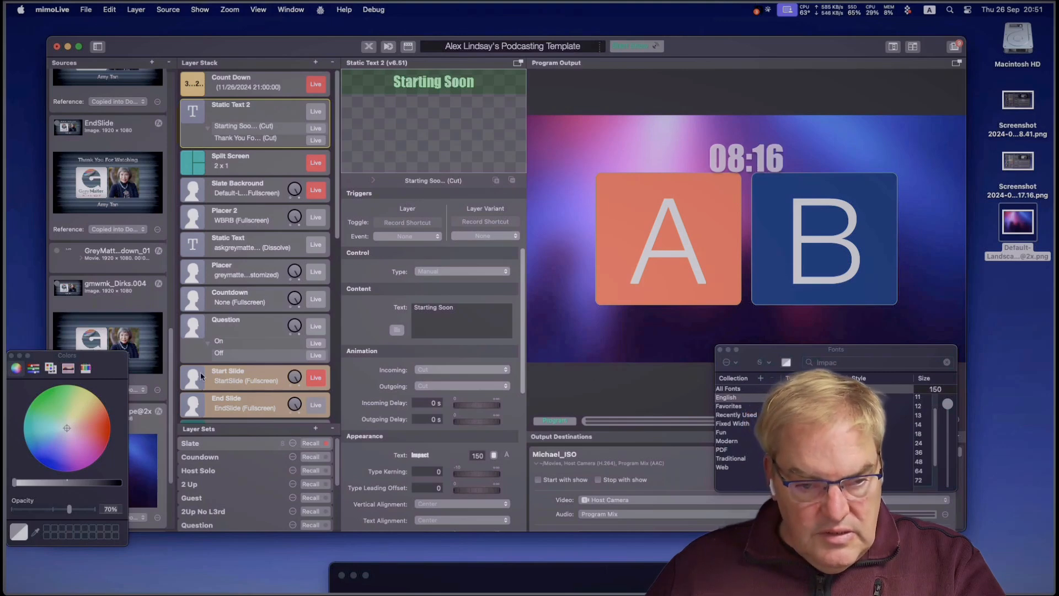
pyautogui.scroll(-1, 337, 236)
pyautogui.click(277, 86)
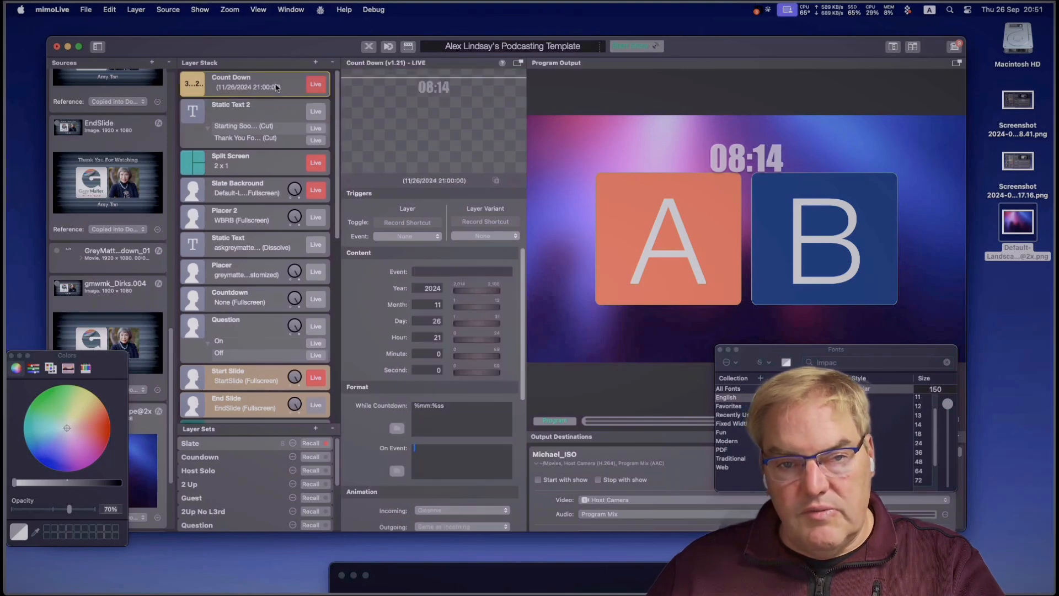
pyautogui.scroll(-5, 473, 338)
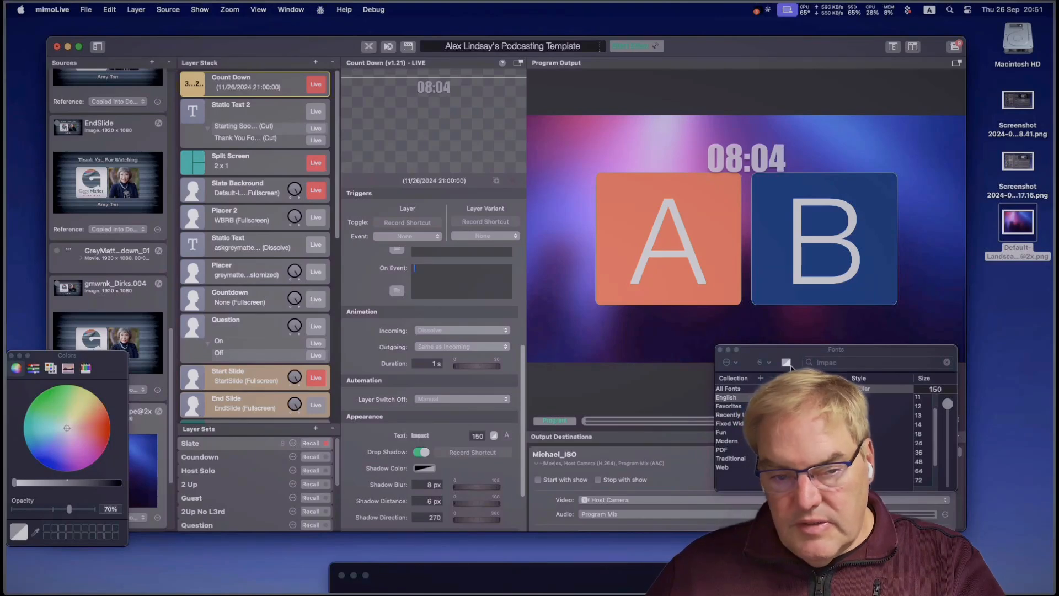
pyautogui.click(11, 355)
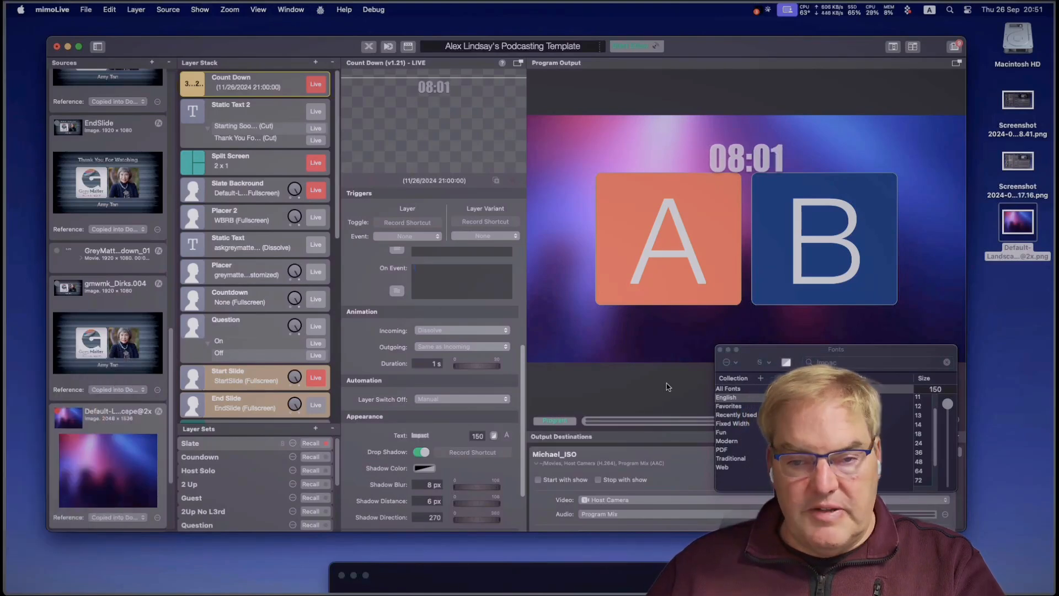
pyautogui.click(720, 349)
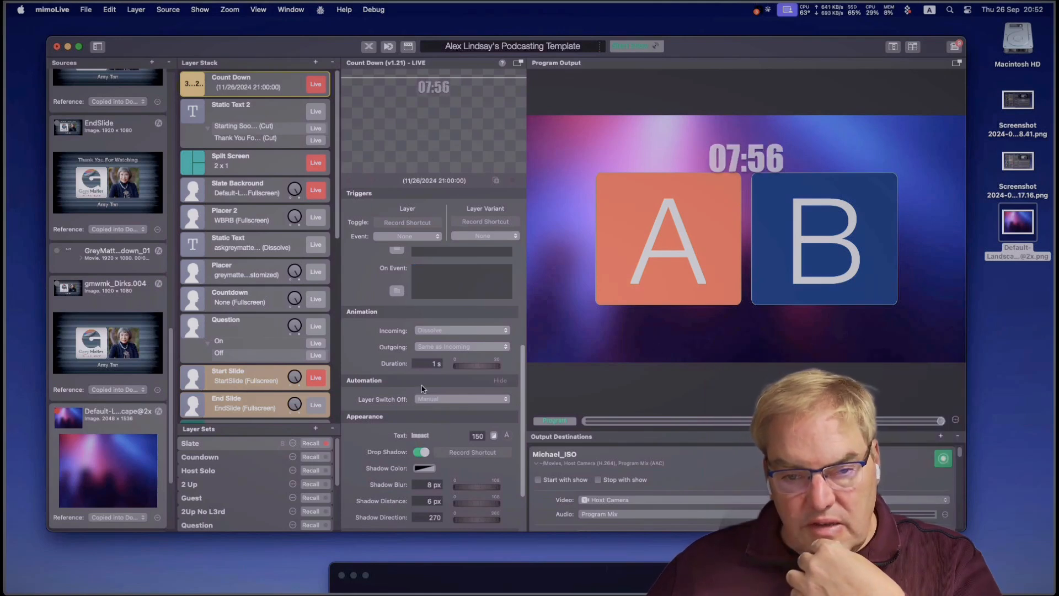
# Step: Turn off the drop shadow in the Count Down layer's appearance settings
pyautogui.scroll(-1, 443, 392)
pyautogui.scroll(-1, 442, 391)
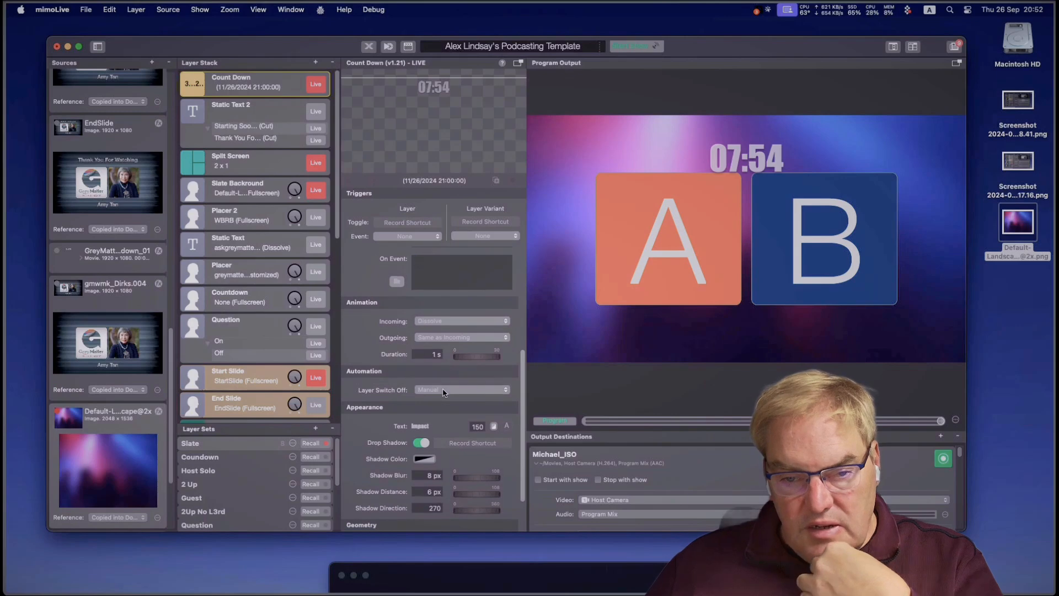
pyautogui.scroll(-5, 443, 391)
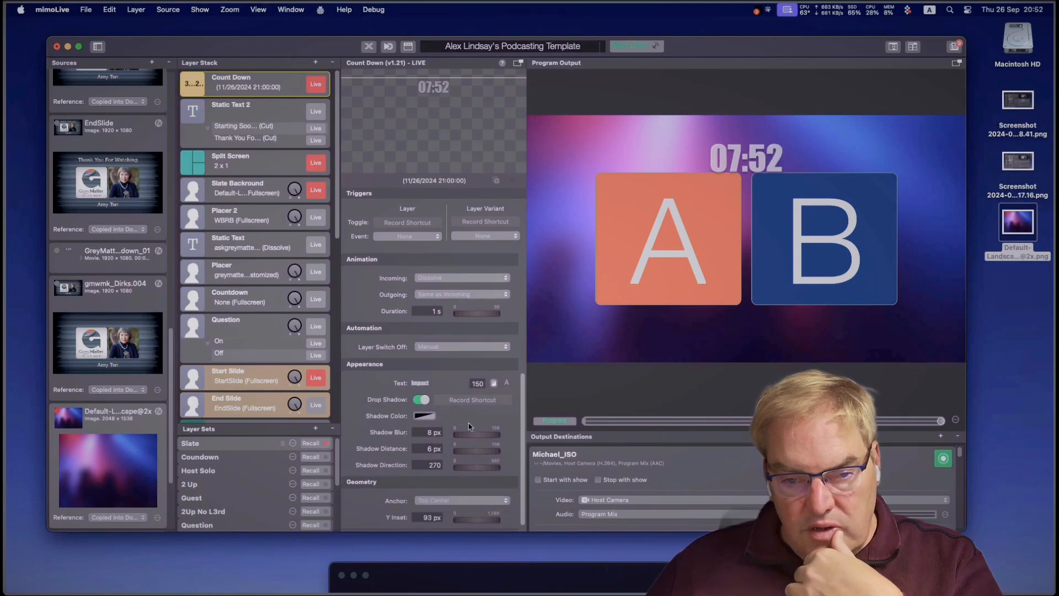
pyautogui.click(415, 399)
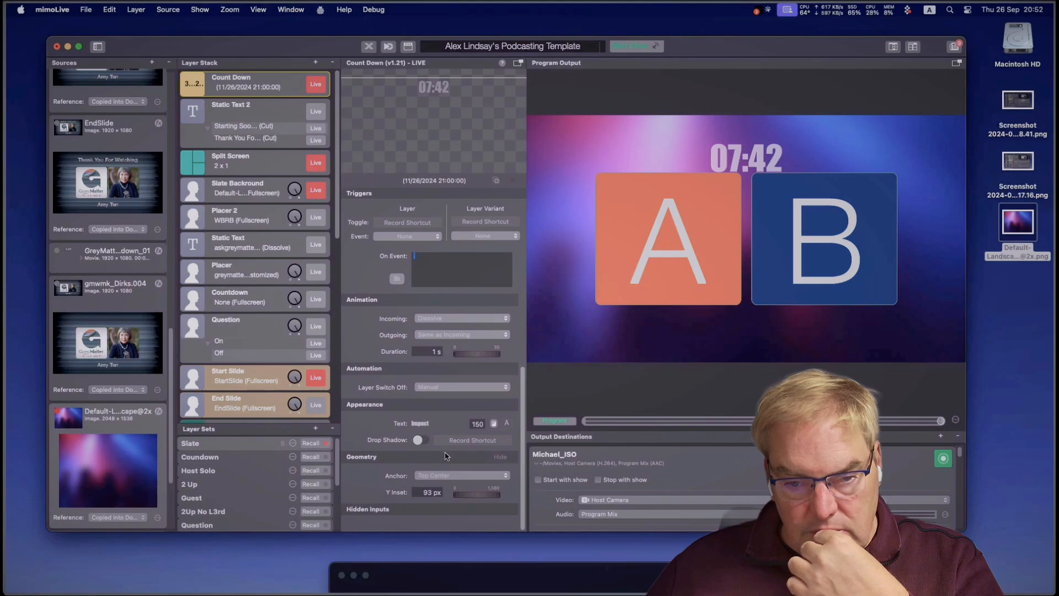
# Step: Check the countdown's anchor and Y inset, keeping Top Center, and compare them with the Static Text 2 layer's margins and insets
pyautogui.click(459, 490)
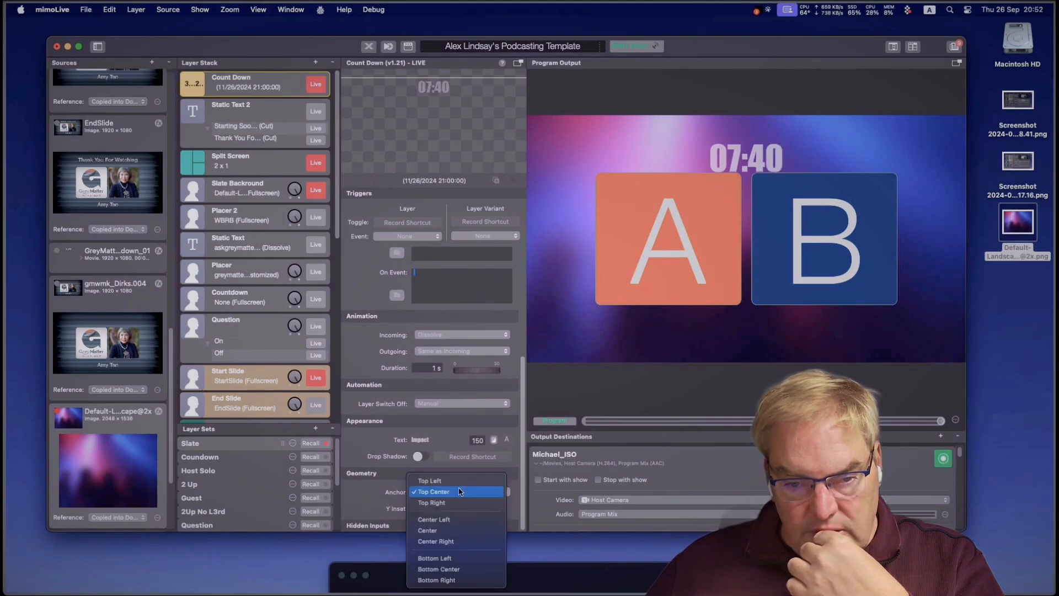
pyautogui.click(451, 492)
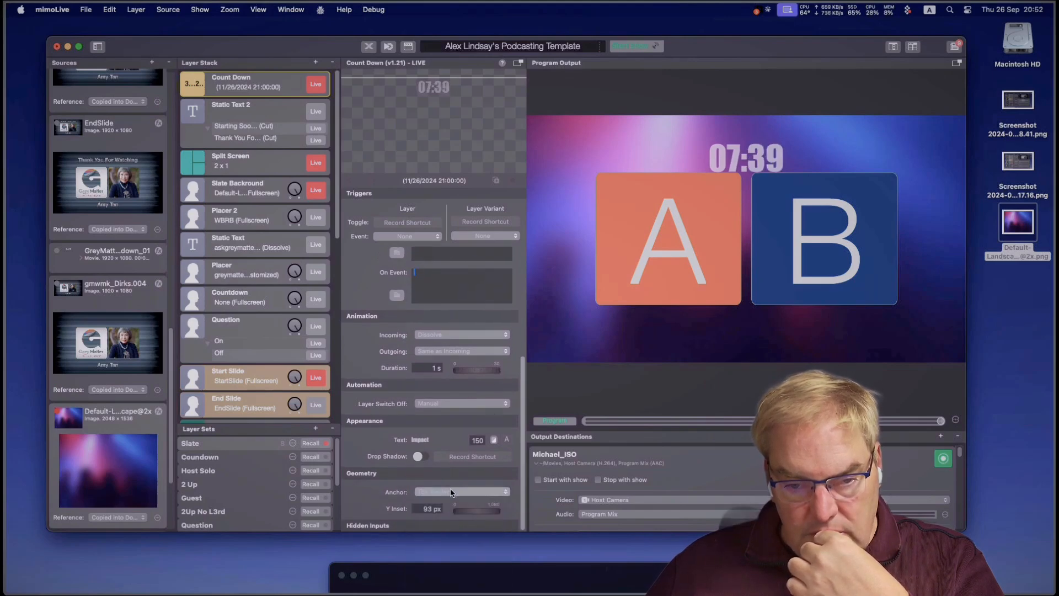
pyautogui.click(429, 507)
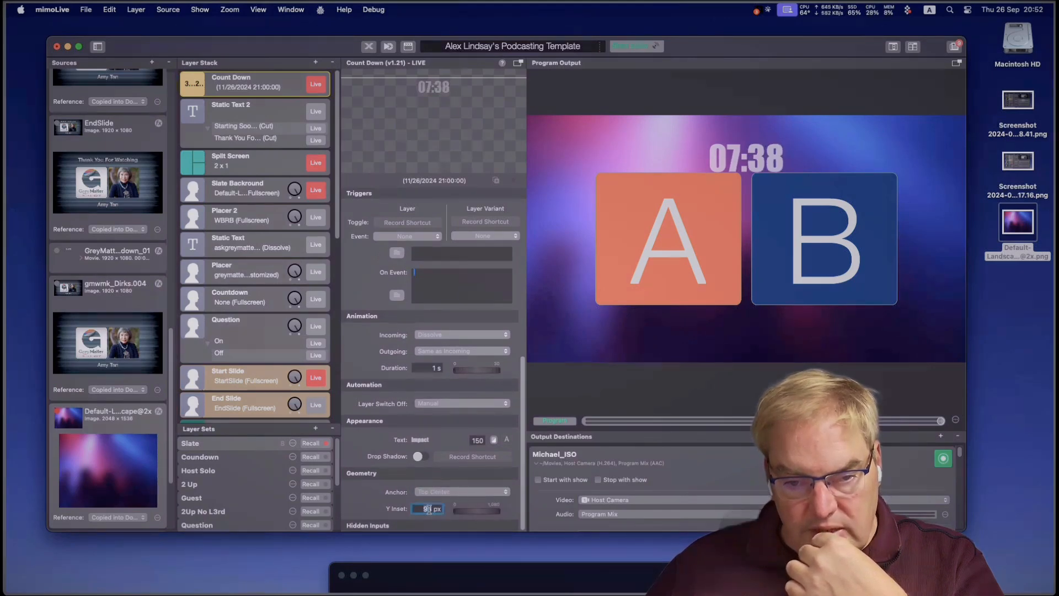
pyautogui.click(259, 125)
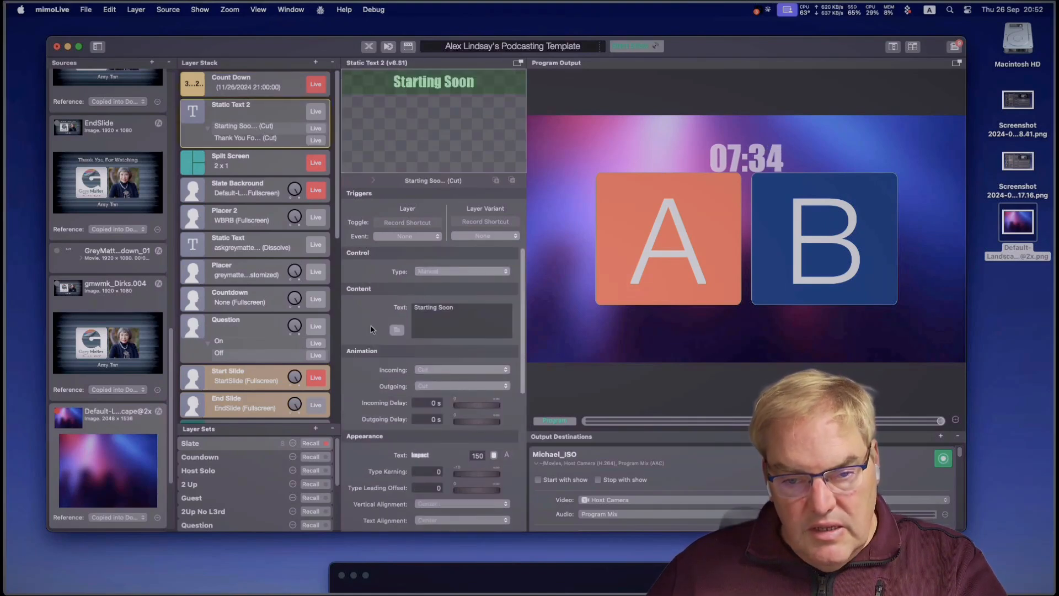
pyautogui.scroll(-10, 440, 465)
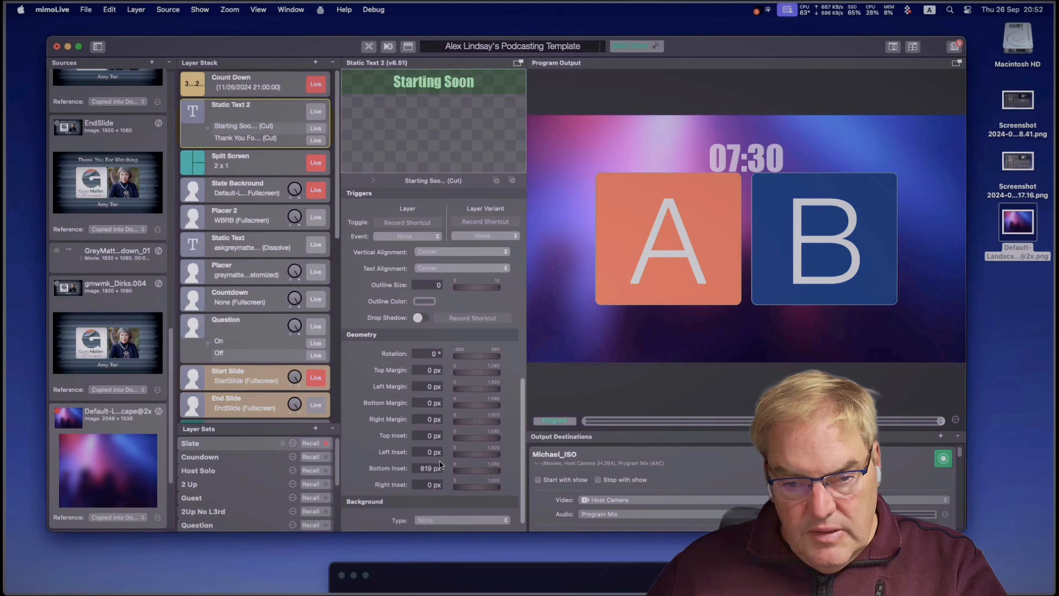
pyautogui.scroll(1, 439, 464)
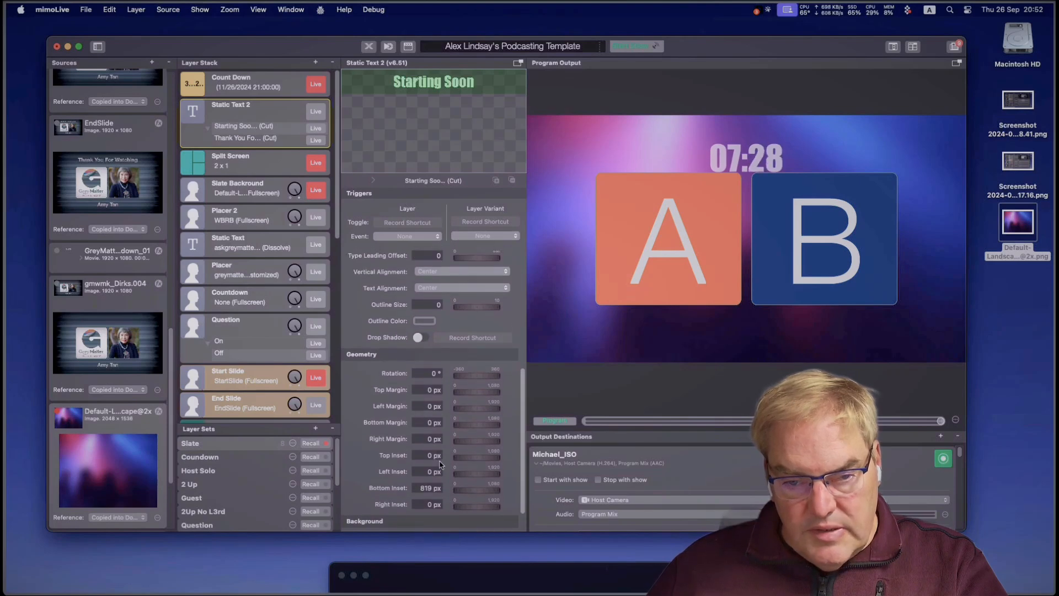
pyautogui.scroll(8, 440, 464)
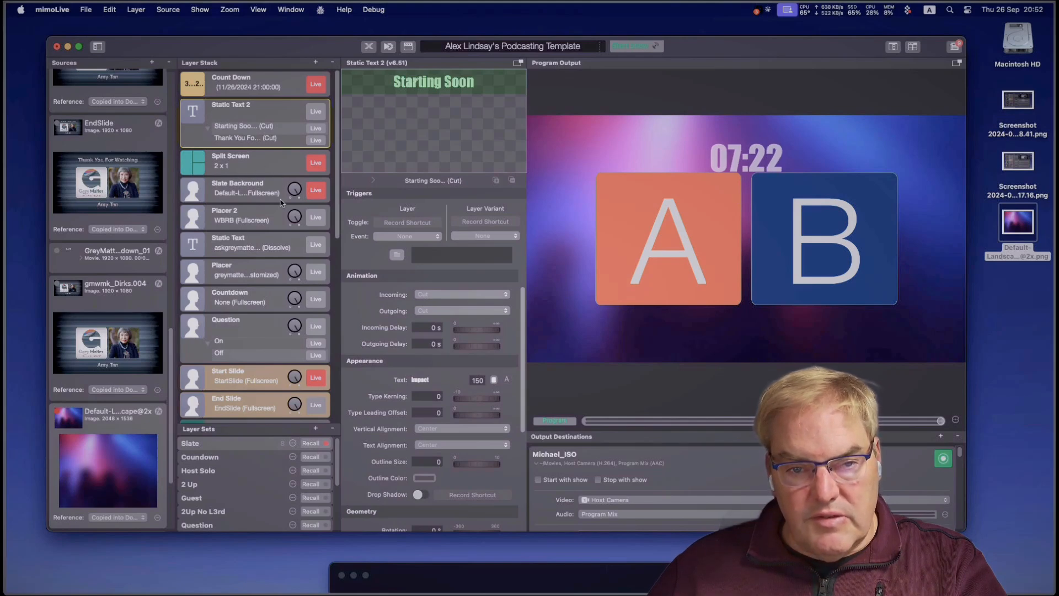
# Step: Set the Count Down layer's Y inset to 0, then increase it to 25 px
pyautogui.click(265, 78)
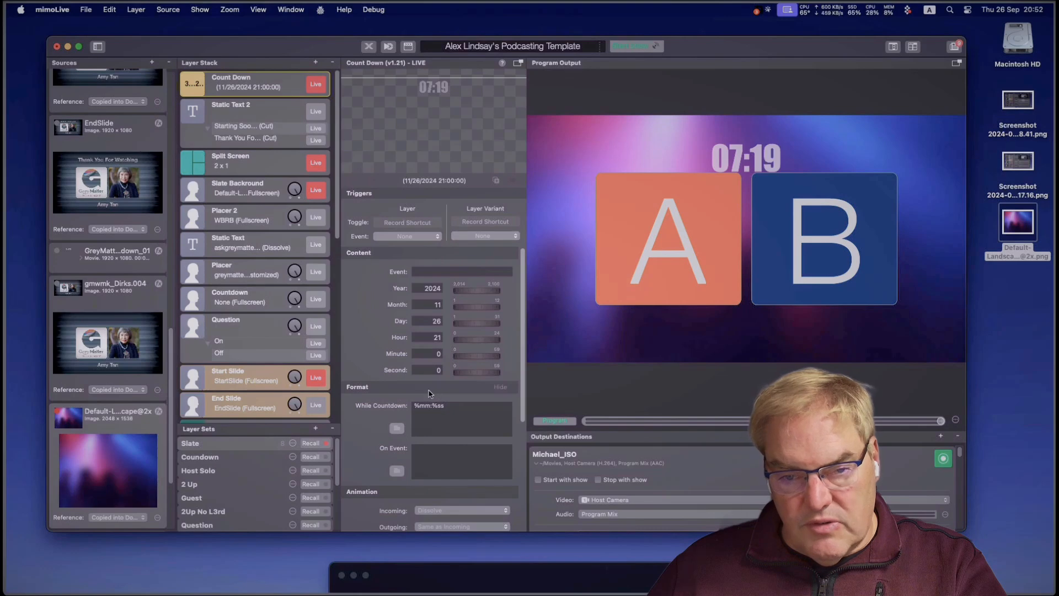
pyautogui.scroll(-5, 429, 393)
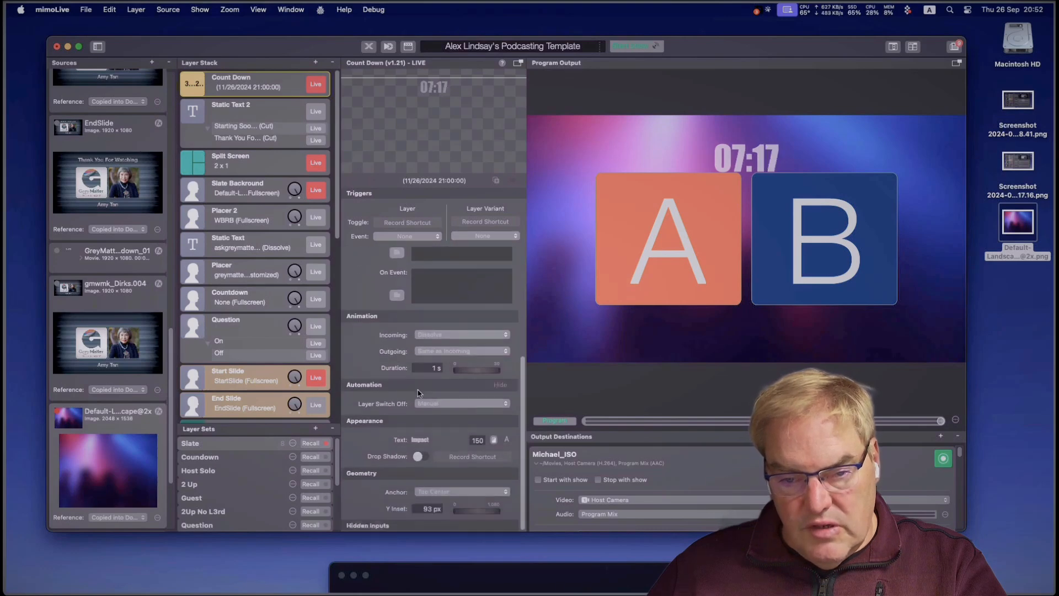
pyautogui.doubleClick(433, 508)
pyautogui.write('0')
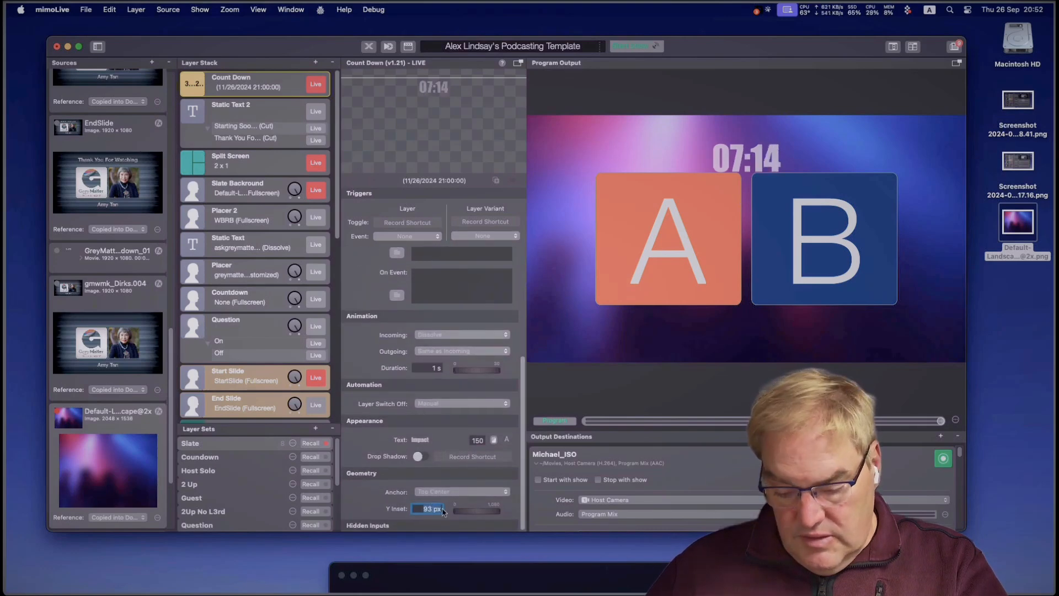
pyautogui.press('Return')
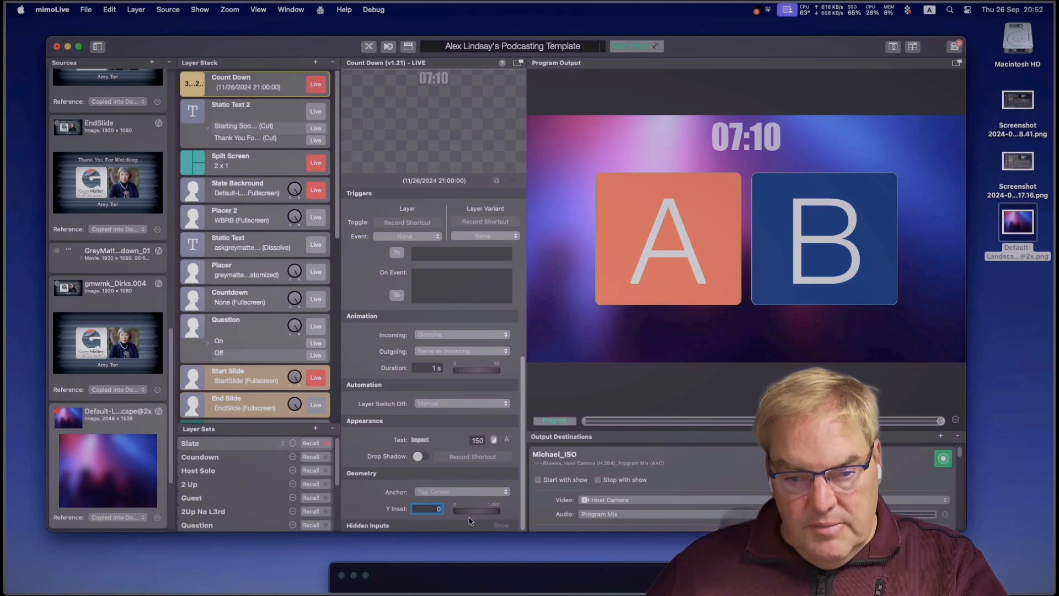
pyautogui.moveTo(477, 512)
pyautogui.mouseDown()
pyautogui.moveTo(492, 511)
pyautogui.moveTo(482, 512)
pyautogui.mouseUp()
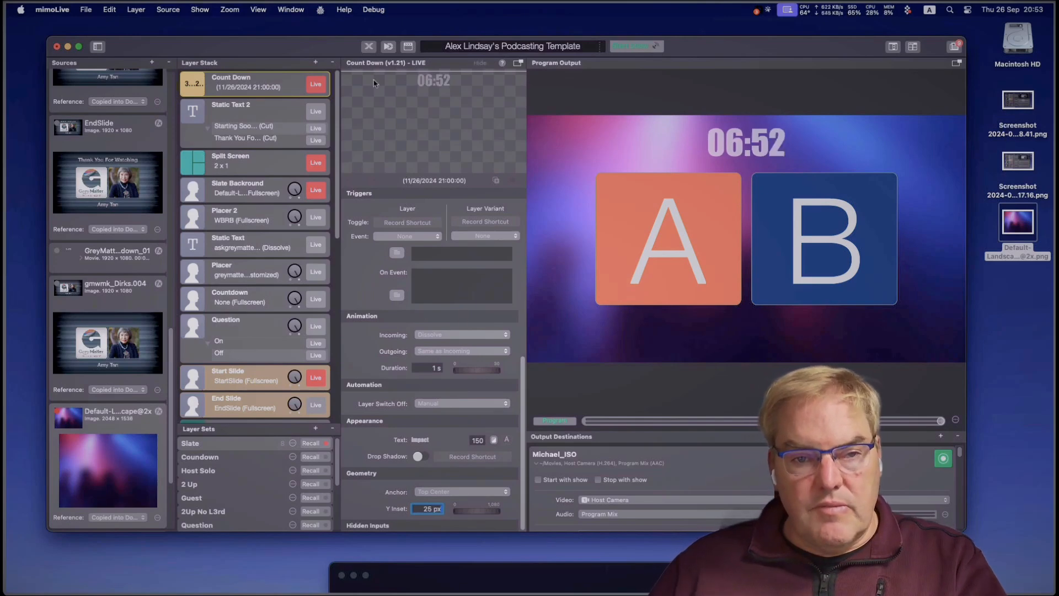
# Step: Duplicate the Static Text 2 layer and delete the Thank You For Watching variant from the copy
pyautogui.click(294, 107)
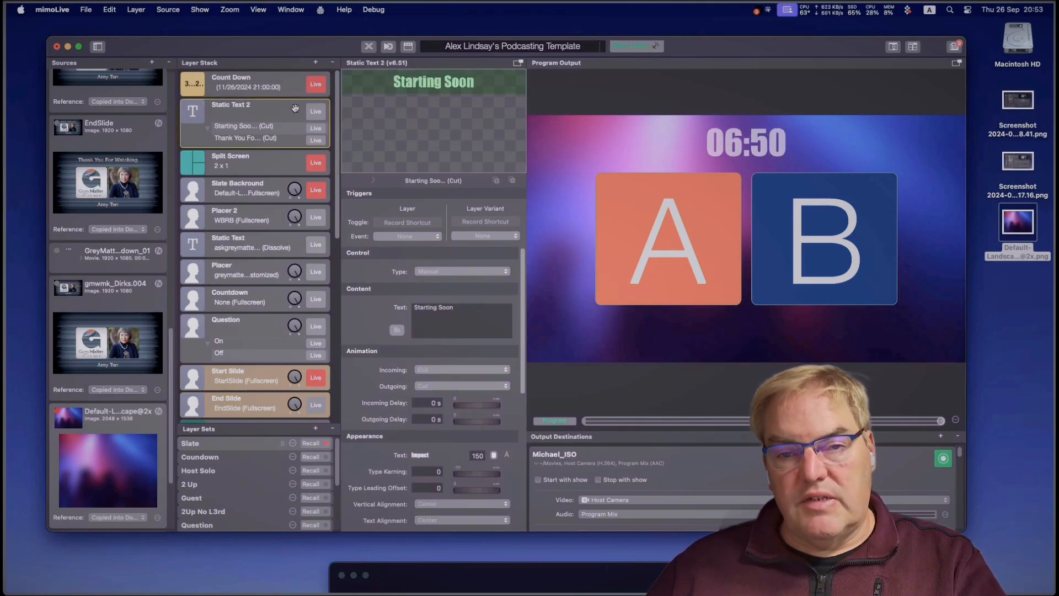
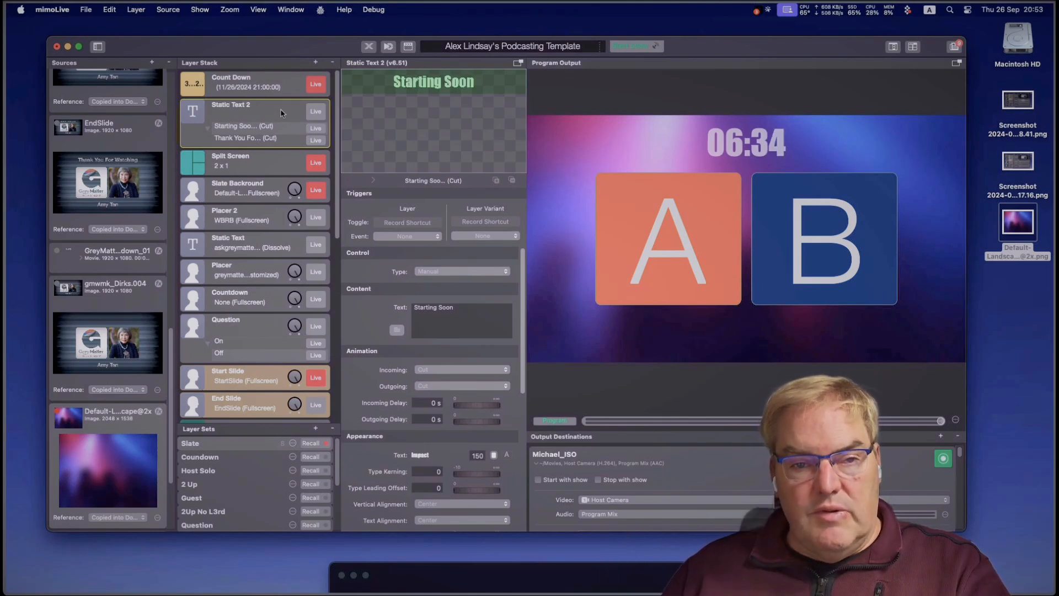
pyautogui.click(316, 64)
pyautogui.click(259, 138)
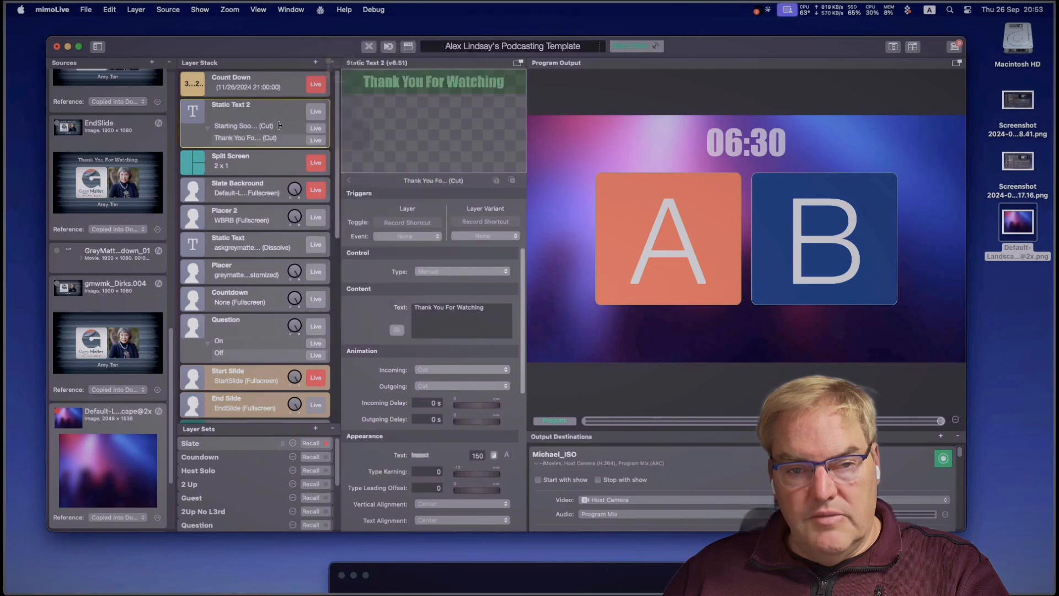
pyautogui.rightClick(281, 114)
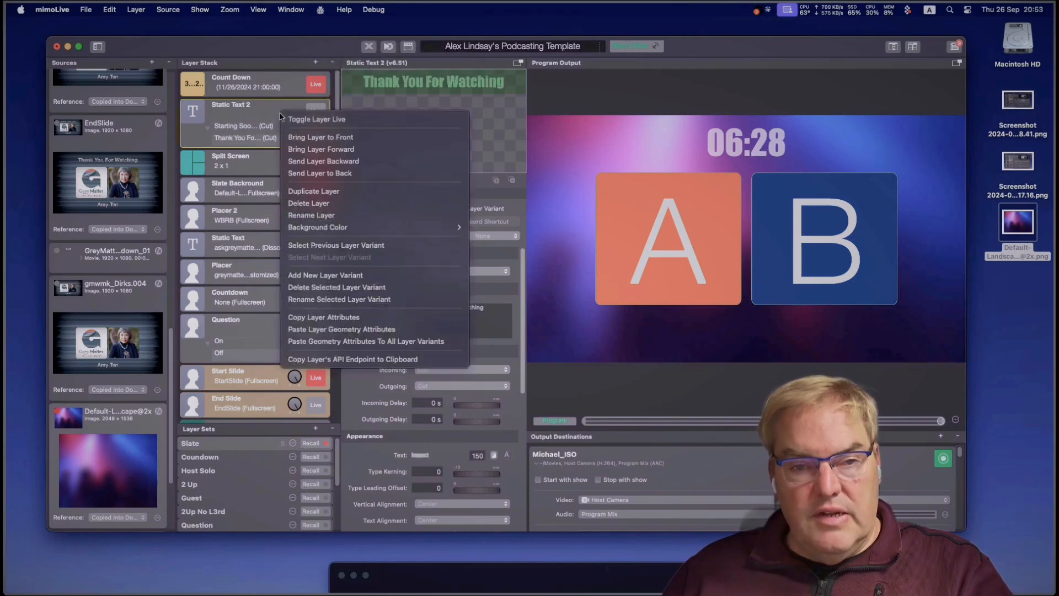
pyautogui.click(337, 198)
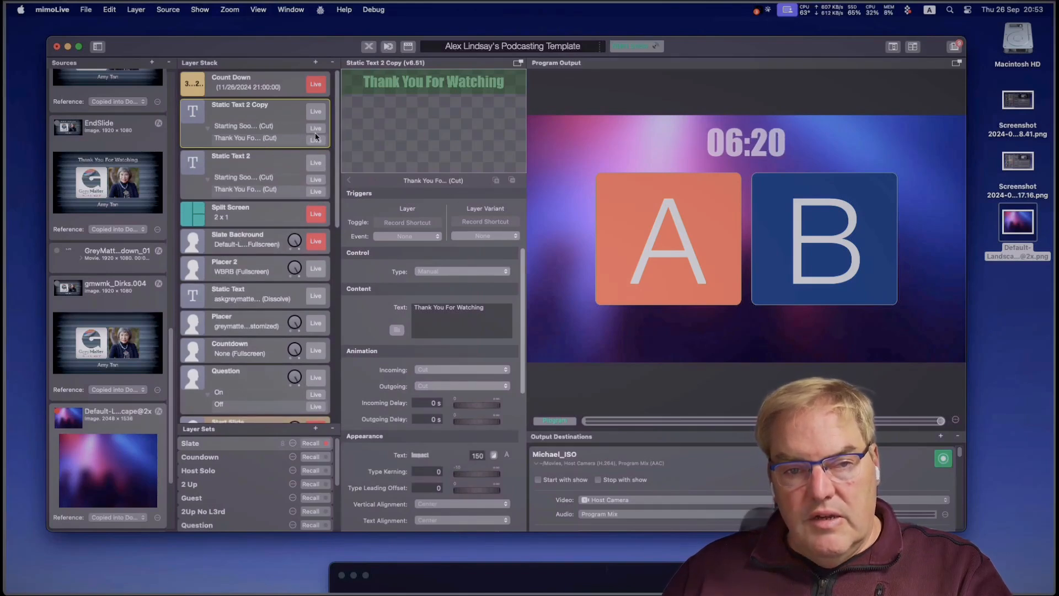
pyautogui.click(512, 181)
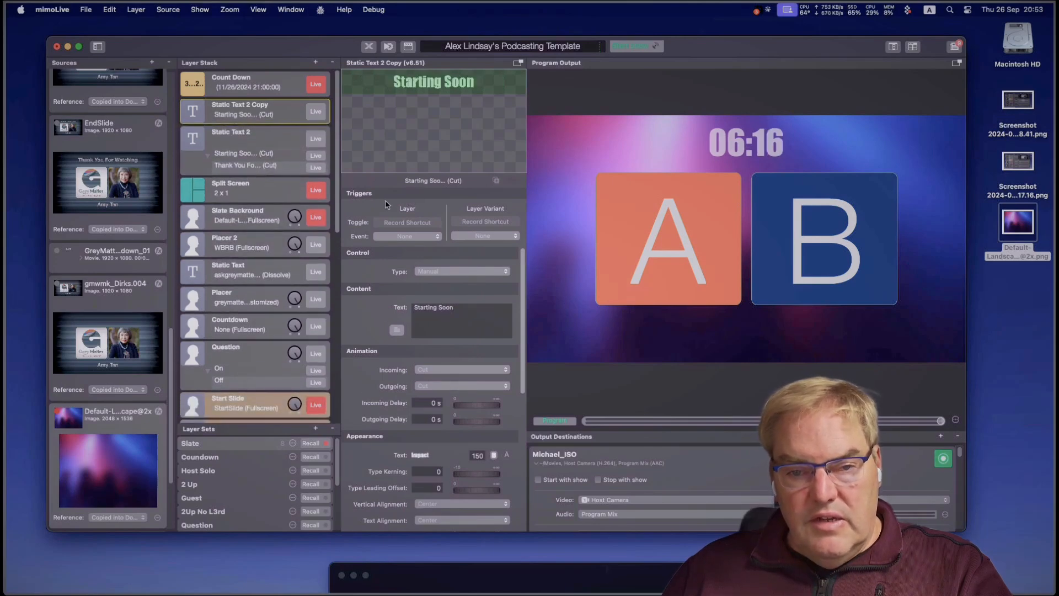
# Step: Set the duplicated layer's text to "Guest Name" and switch the layer live
pyautogui.tripleClick(472, 308)
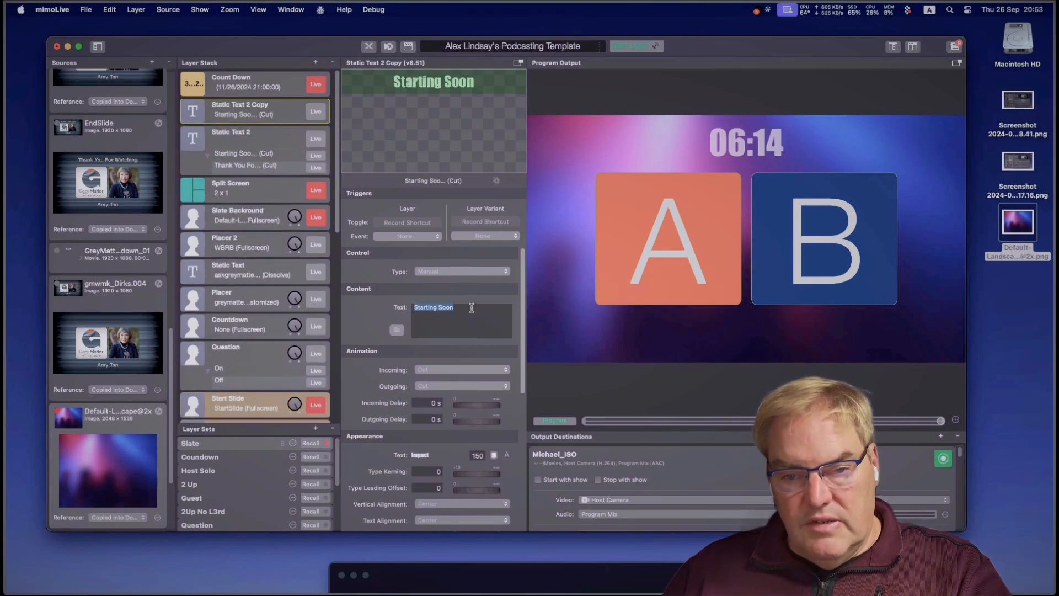
pyautogui.write('Gue')
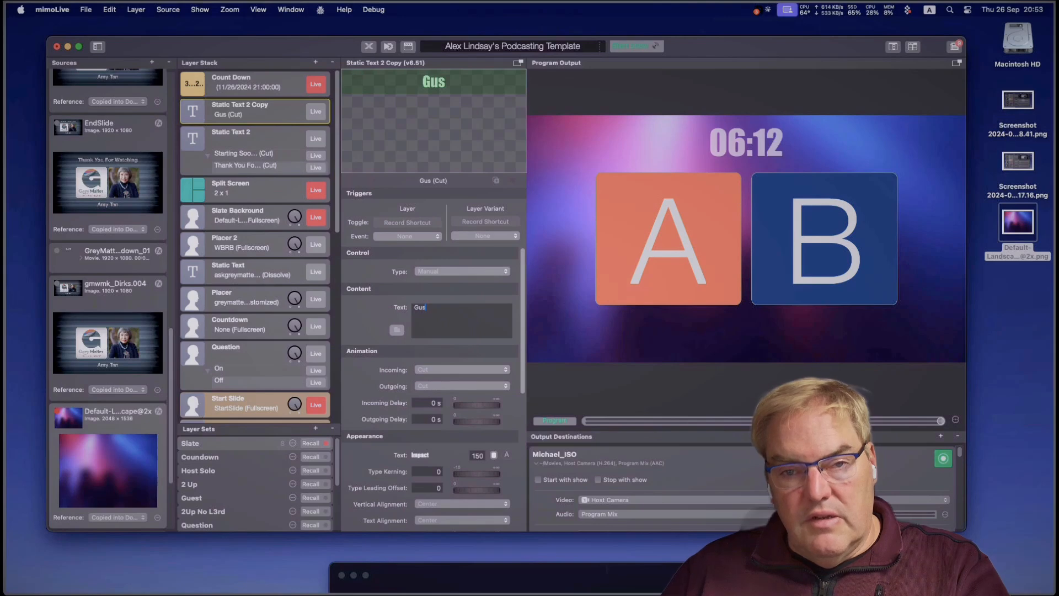
pyautogui.write('st Nam')
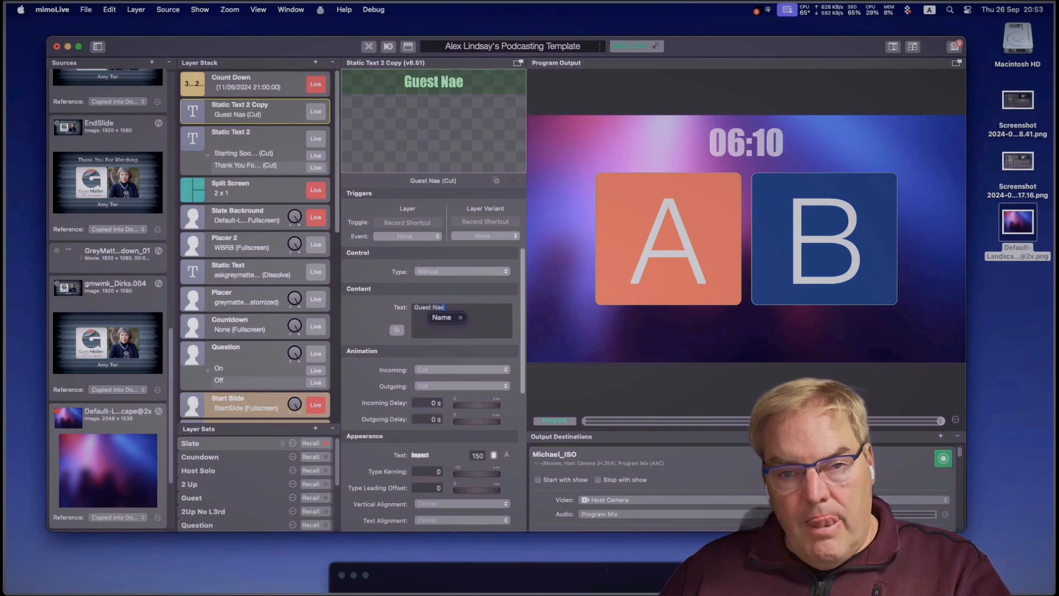
pyautogui.write('me')
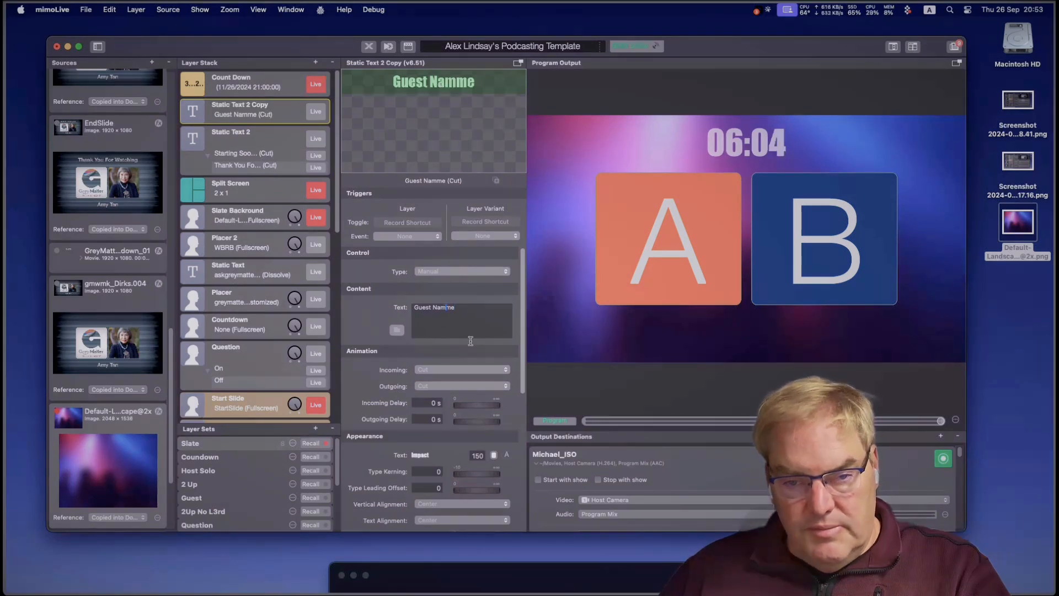
pyautogui.click(446, 308)
pyautogui.press('BackSpace')
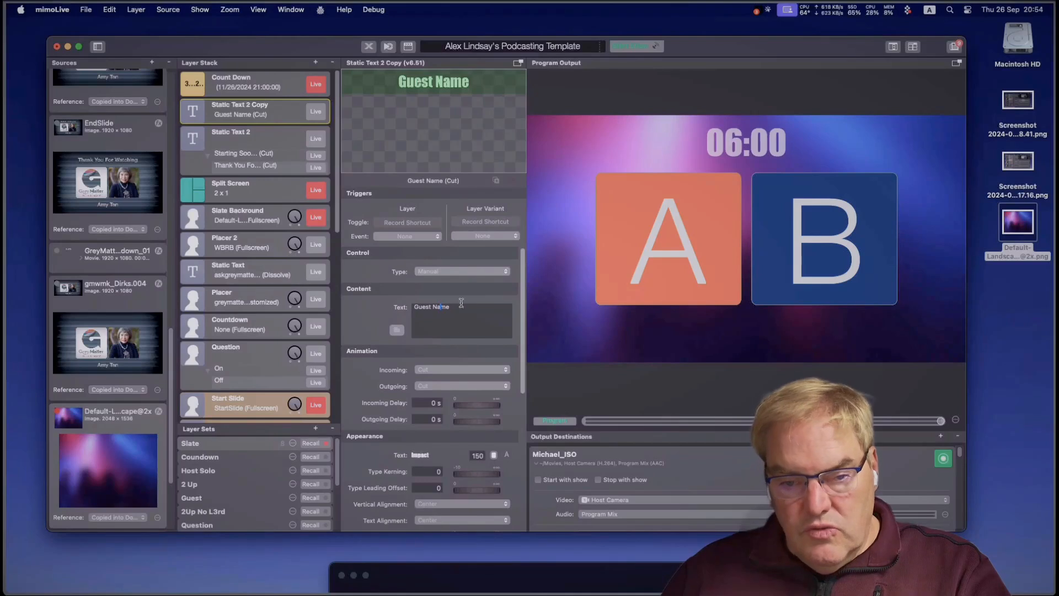
pyautogui.click(316, 111)
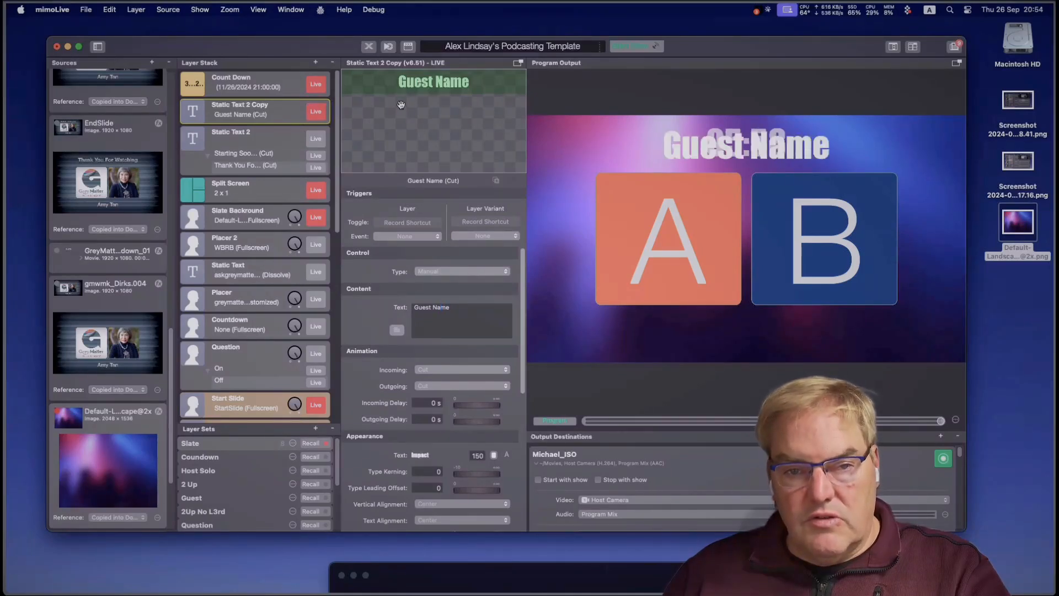
# Step: Try moving the Guest Name text in the preview, undo the move, and set the layer's top margin to 0 px
pyautogui.moveTo(450, 87)
pyautogui.mouseDown()
pyautogui.moveTo(442, 168)
pyautogui.moveTo(441, 85)
pyautogui.moveTo(437, 99)
pyautogui.mouseUp()
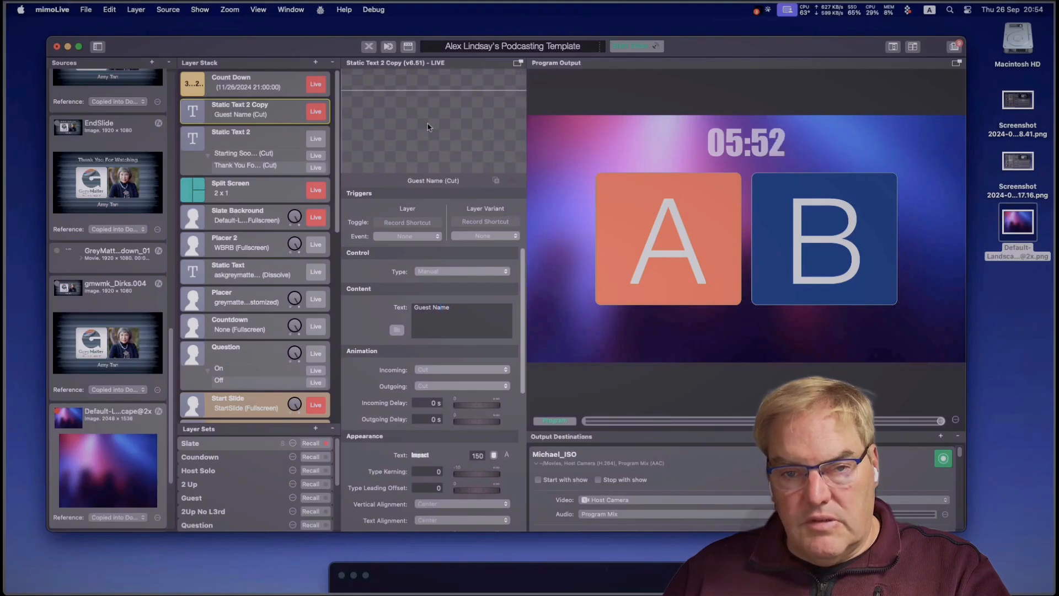
pyautogui.press('super+z')
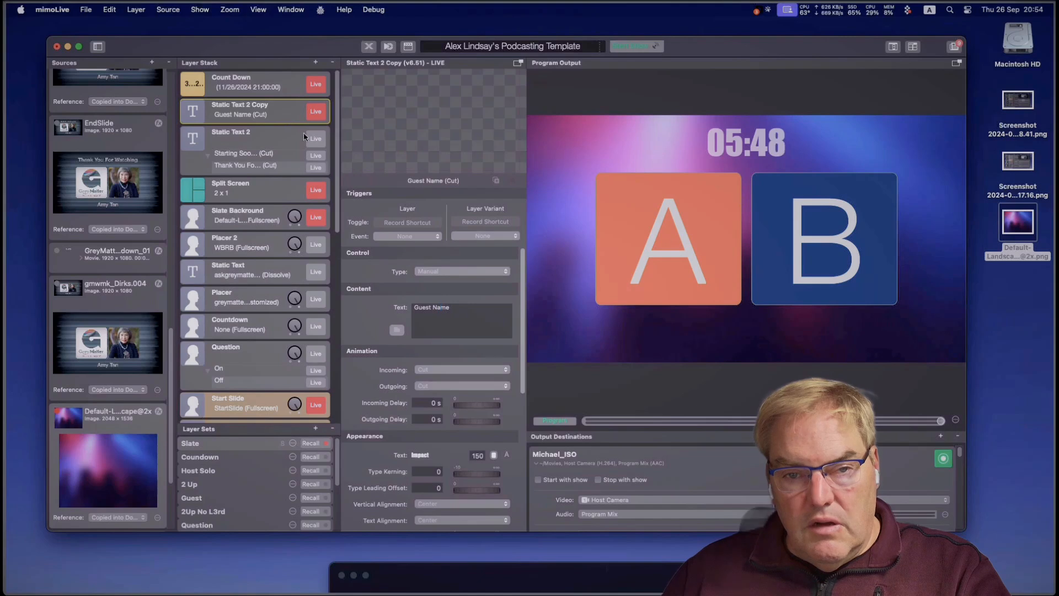
pyautogui.scroll(-10, 441, 301)
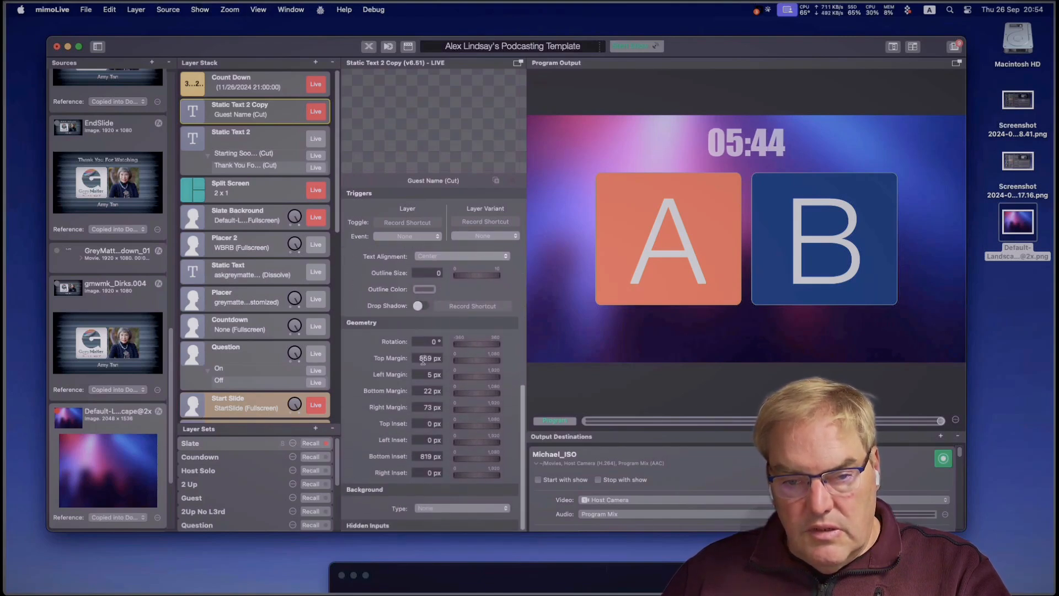
pyautogui.write('0')
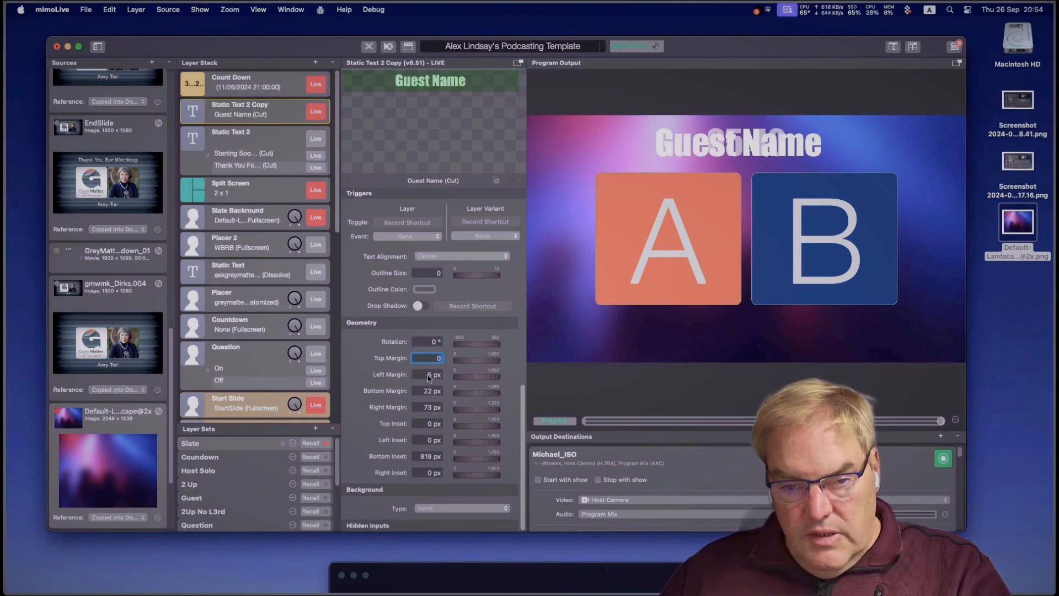
pyautogui.moveTo(475, 362)
pyautogui.mouseDown()
pyautogui.moveTo(503, 360)
pyautogui.moveTo(471, 361)
pyautogui.mouseUp()
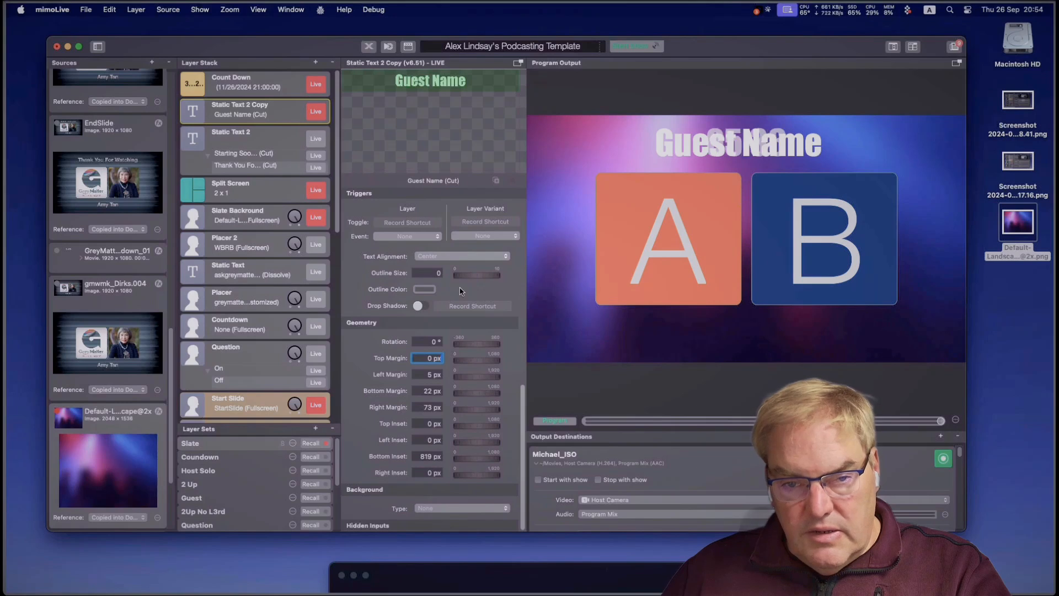
pyautogui.scroll(3, 434, 301)
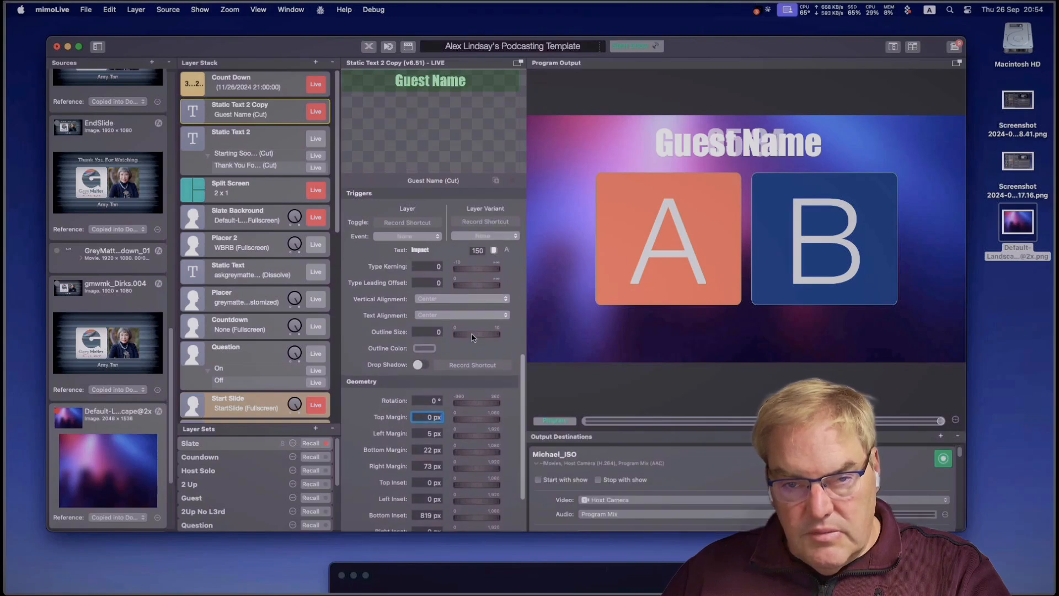
pyautogui.scroll(-3, 472, 334)
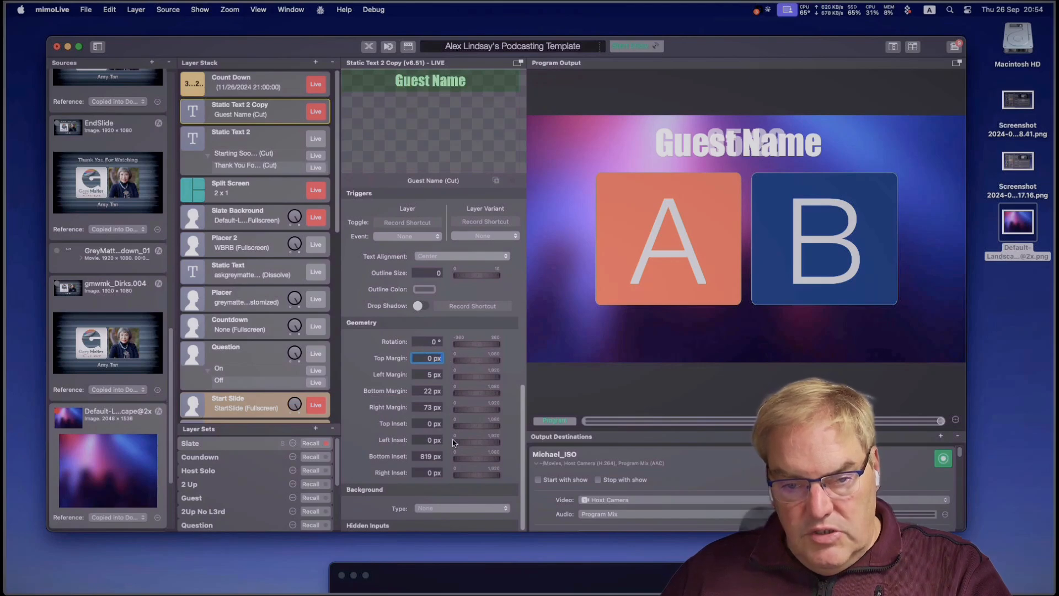
# Step: Set the Guest Name layer's top inset to 17 px, try repositioning the text in the preview, and undo the last move
pyautogui.moveTo(468, 424); pyautogui.dragTo(431, 423)
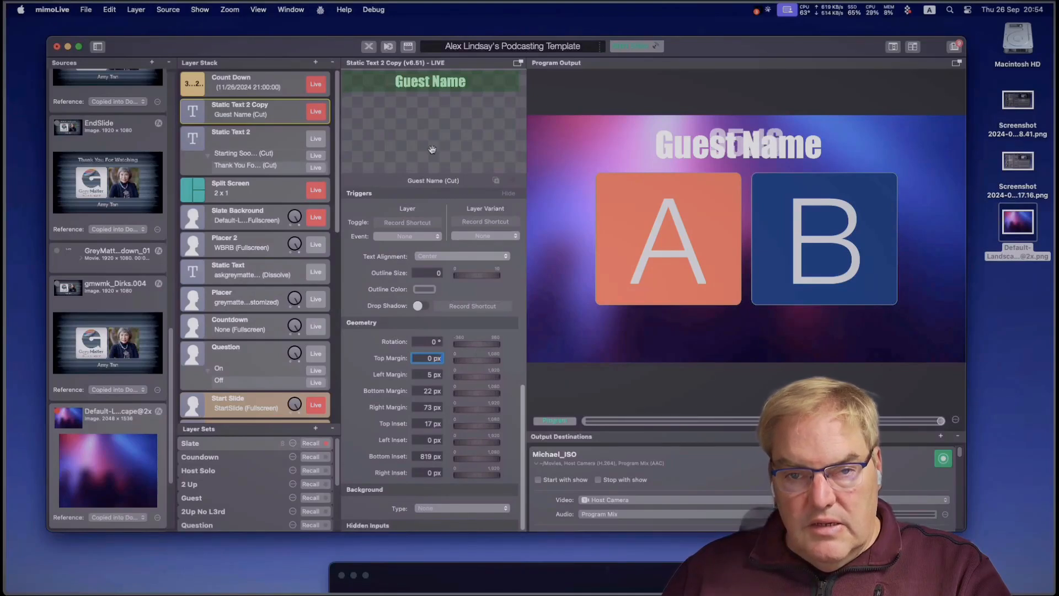
pyautogui.moveTo(438, 84)
pyautogui.mouseDown()
pyautogui.moveTo(439, 116)
pyautogui.moveTo(440, 85)
pyautogui.mouseUp()
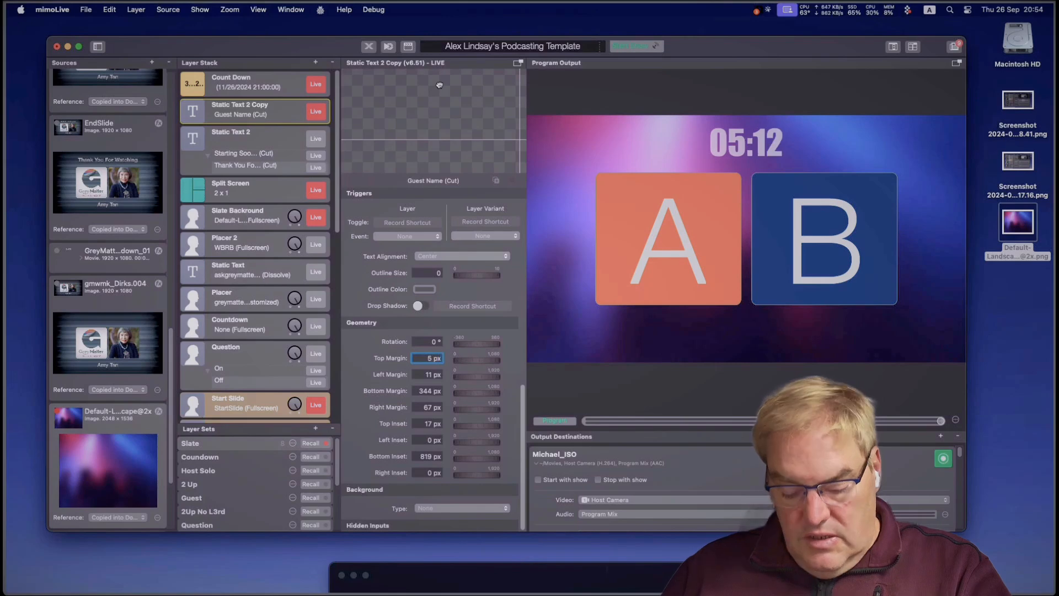
pyautogui.press('super+z')
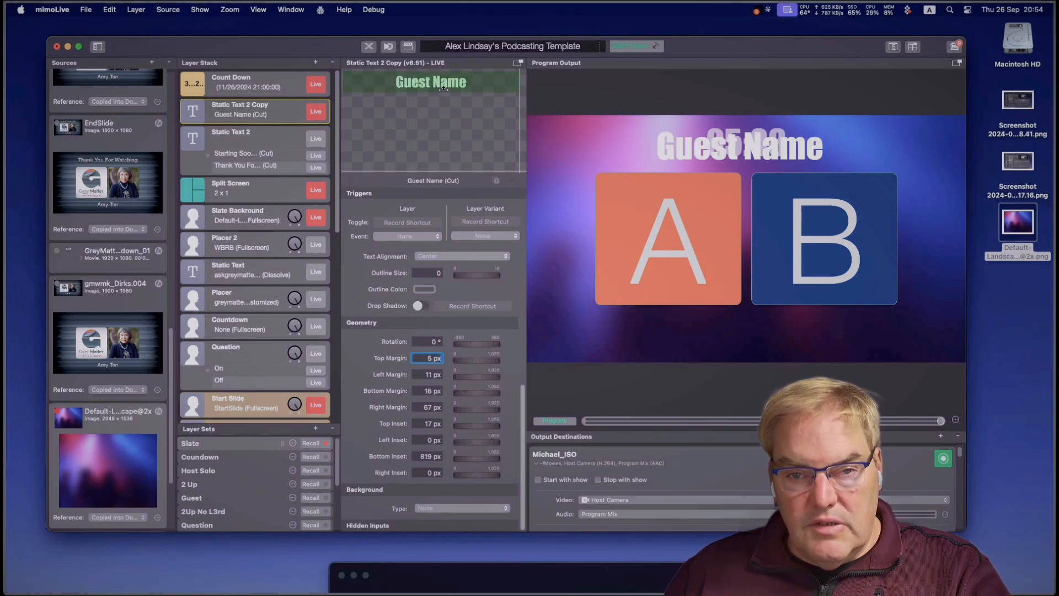
# Step: Reshape the Guest Name text area into a strip along the frame's bottom, with a 4 px bottom inset and 843 px top inset
pyautogui.moveTo(443, 89); pyautogui.dragTo(444, 170)
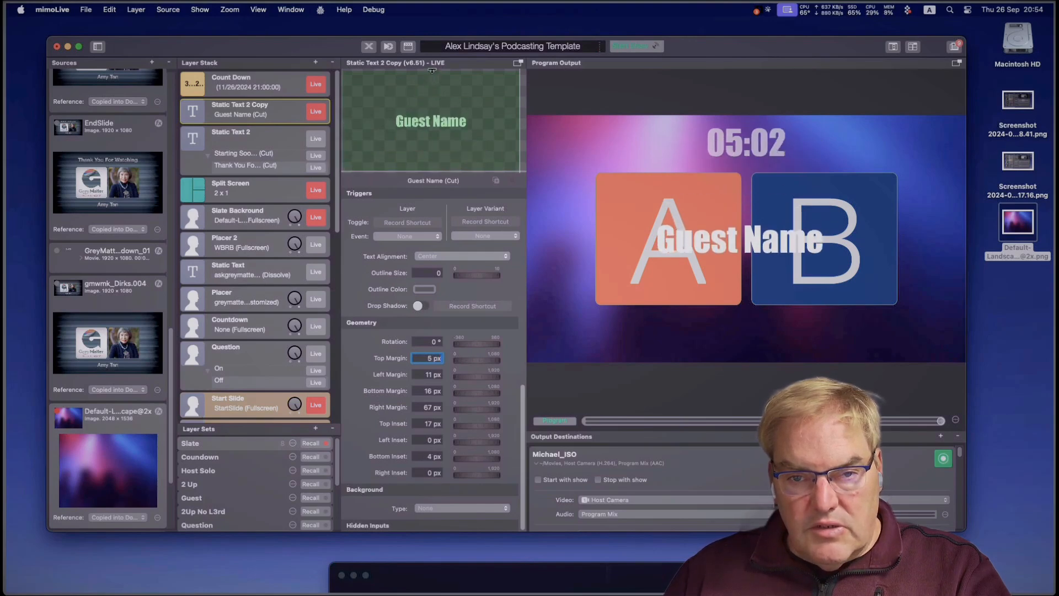
pyautogui.moveTo(432, 70); pyautogui.dragTo(432, 153)
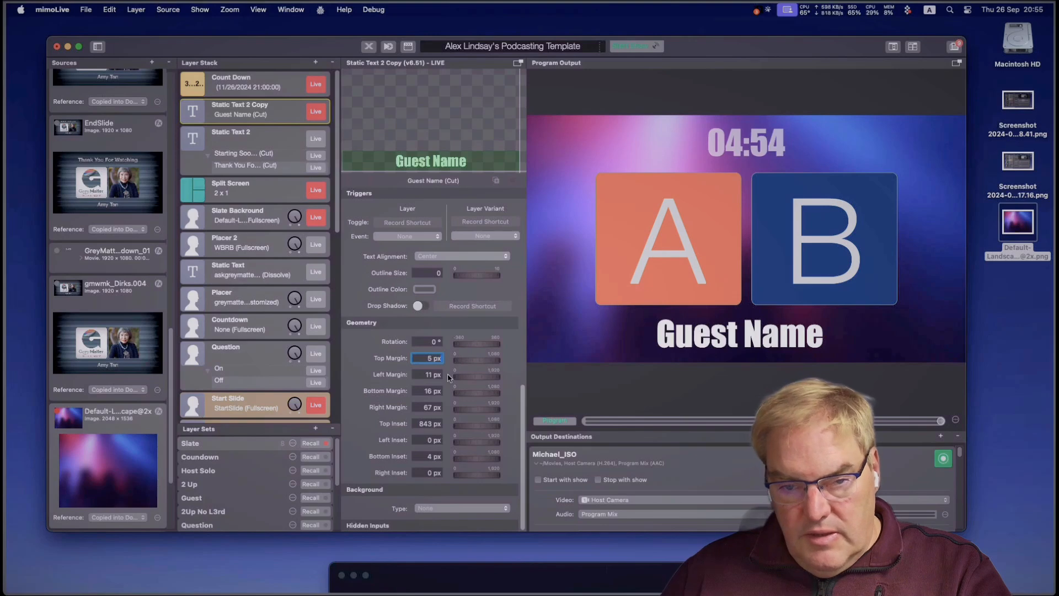
# Step: Set the Guest Name layer's left margin, right margin and bottom inset to 0 px
pyautogui.click(426, 375)
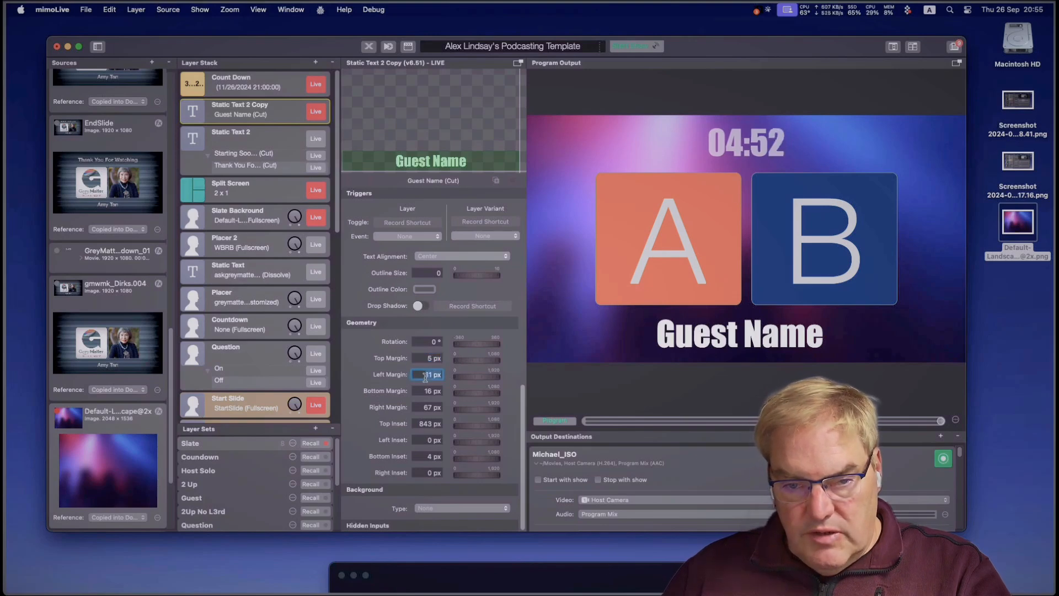
pyautogui.write('0')
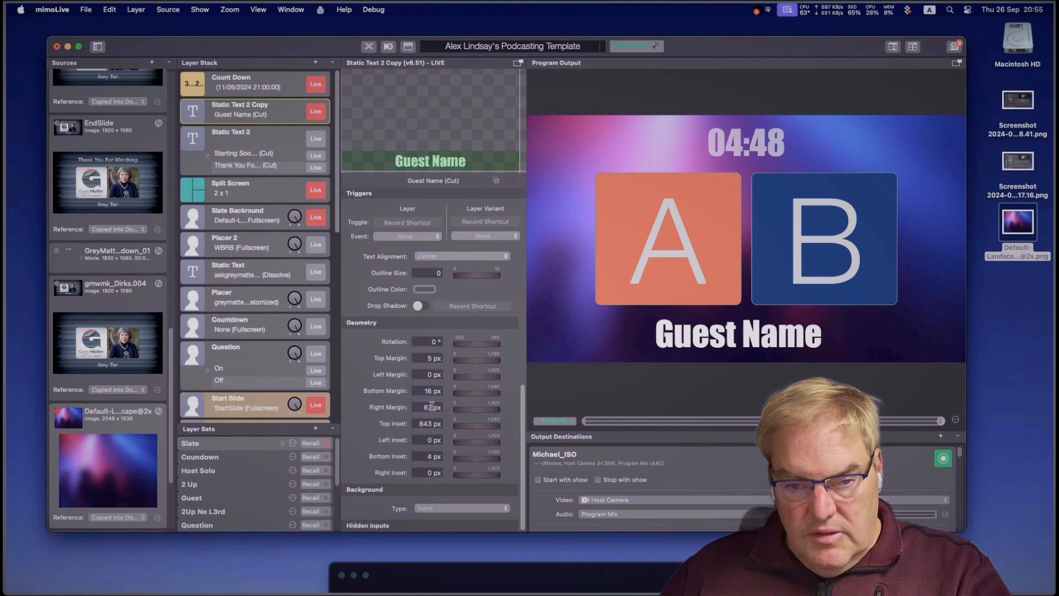
pyautogui.write('0')
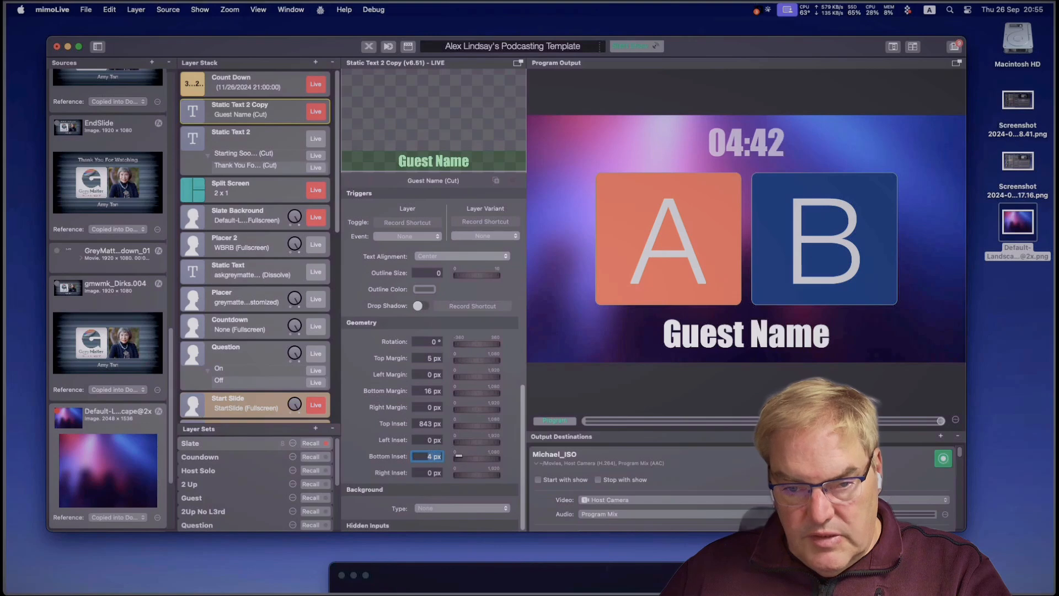
pyautogui.write('0')
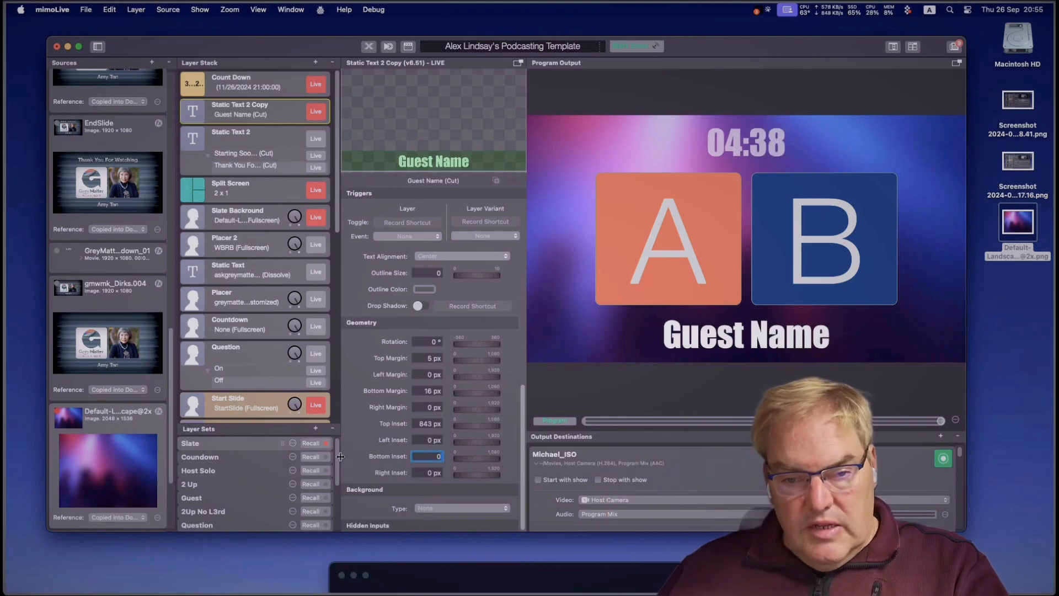
pyautogui.scroll(3, 434, 386)
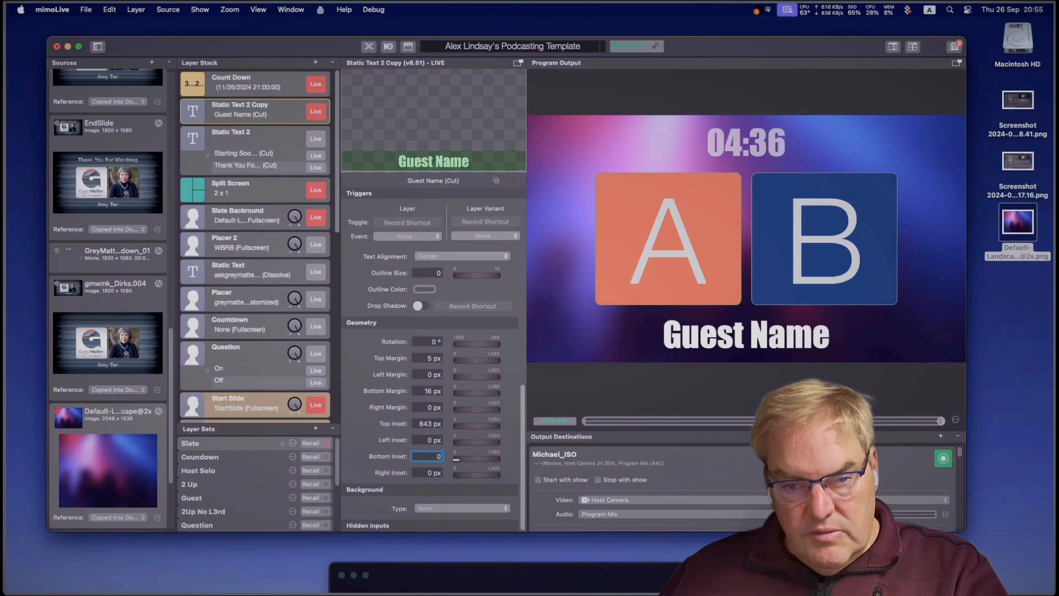
pyautogui.scroll(1, 451, 420)
pyautogui.click(425, 352)
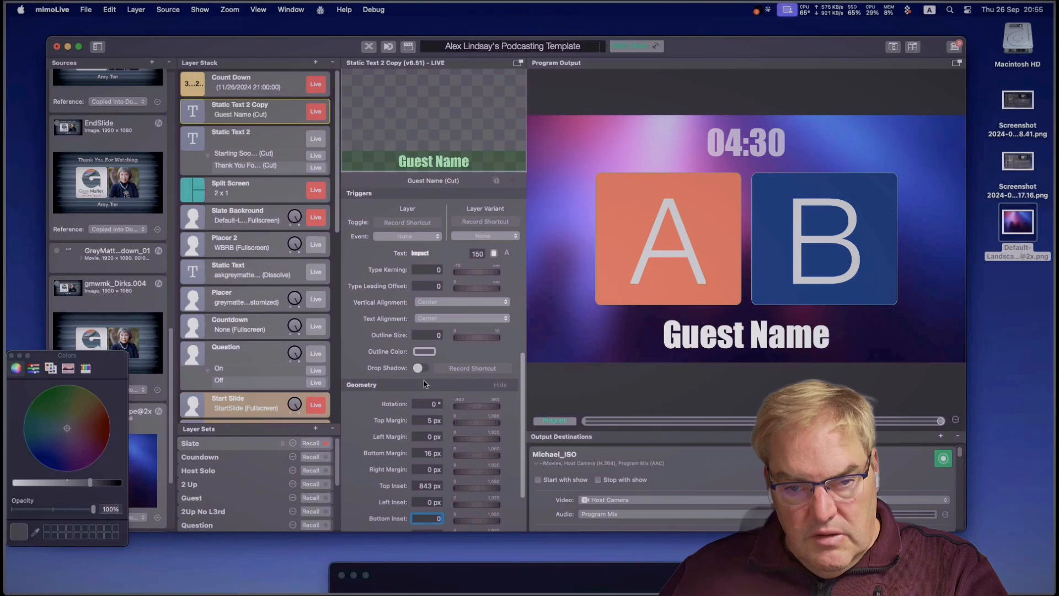
pyautogui.press('Return')
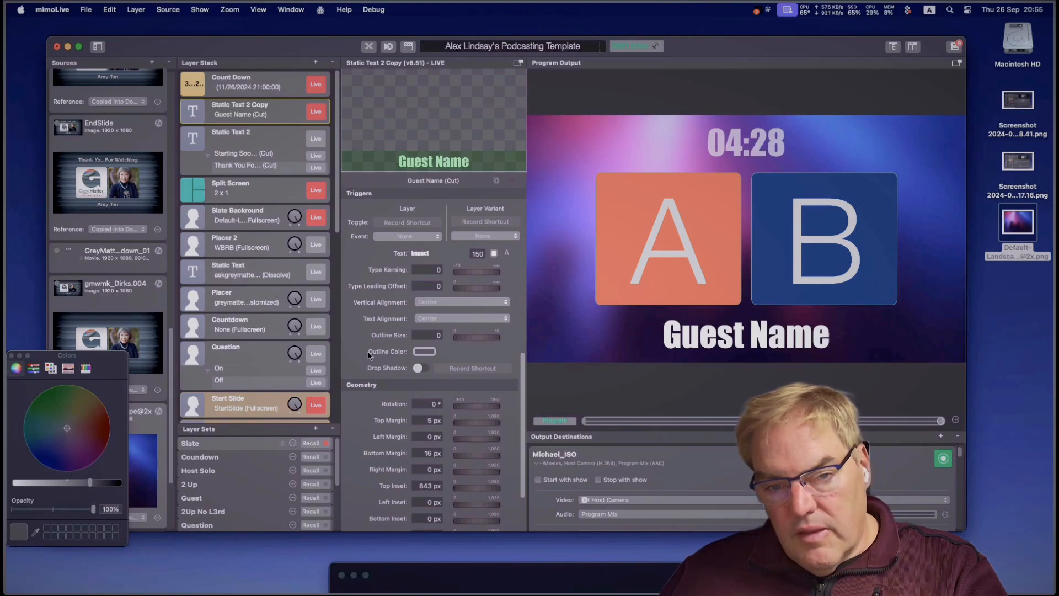
# Step: Set the Guest Name text color's opacity to 70% and close the color picker
pyautogui.scroll(3, 466, 349)
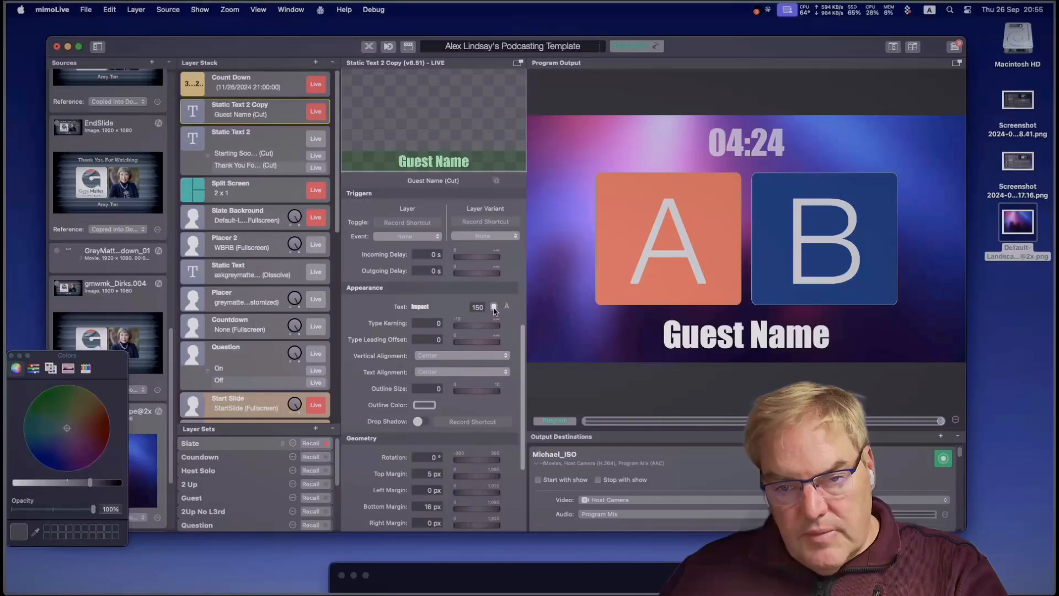
pyautogui.moveTo(90, 482); pyautogui.dragTo(108, 482)
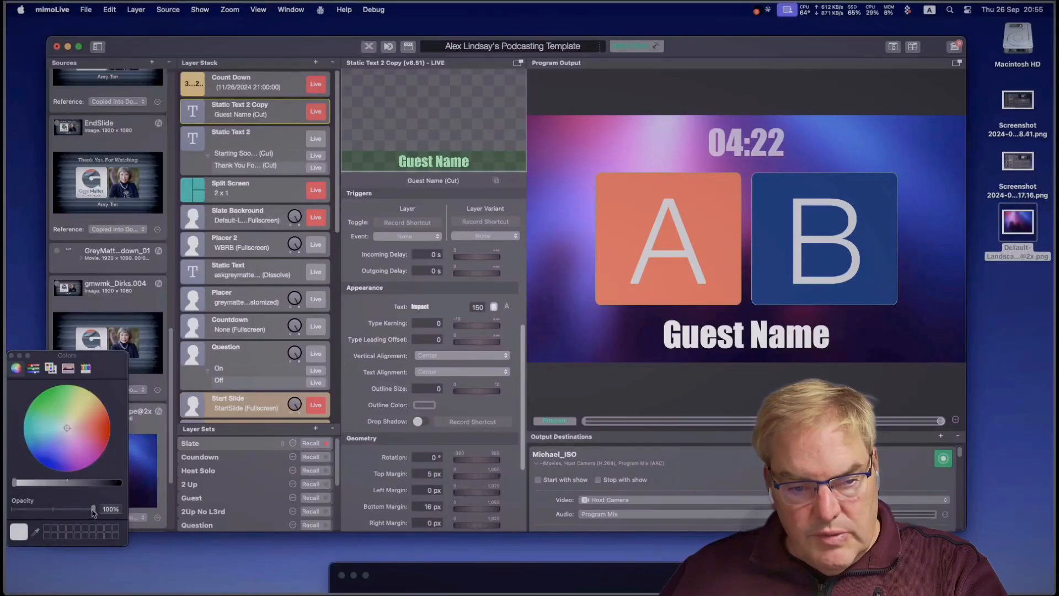
pyautogui.click(110, 509)
pyautogui.write('70')
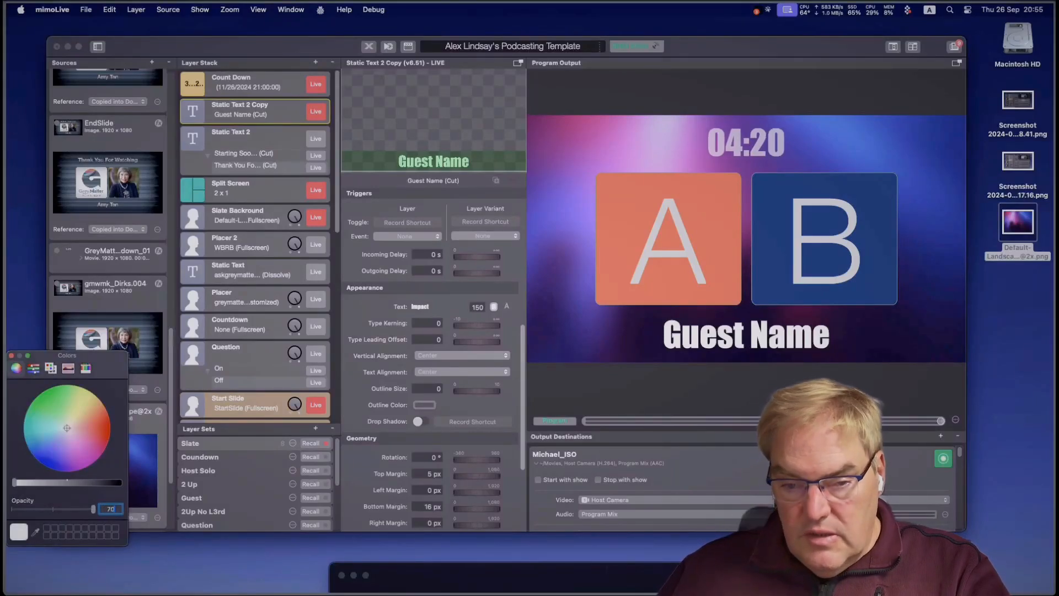
pyautogui.press('Return')
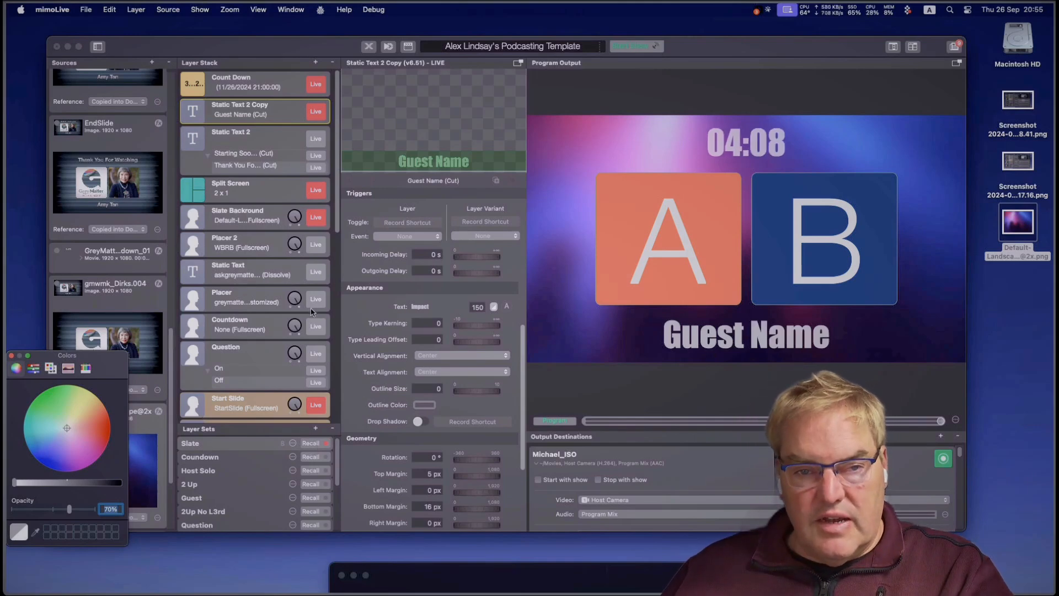
pyautogui.click(12, 355)
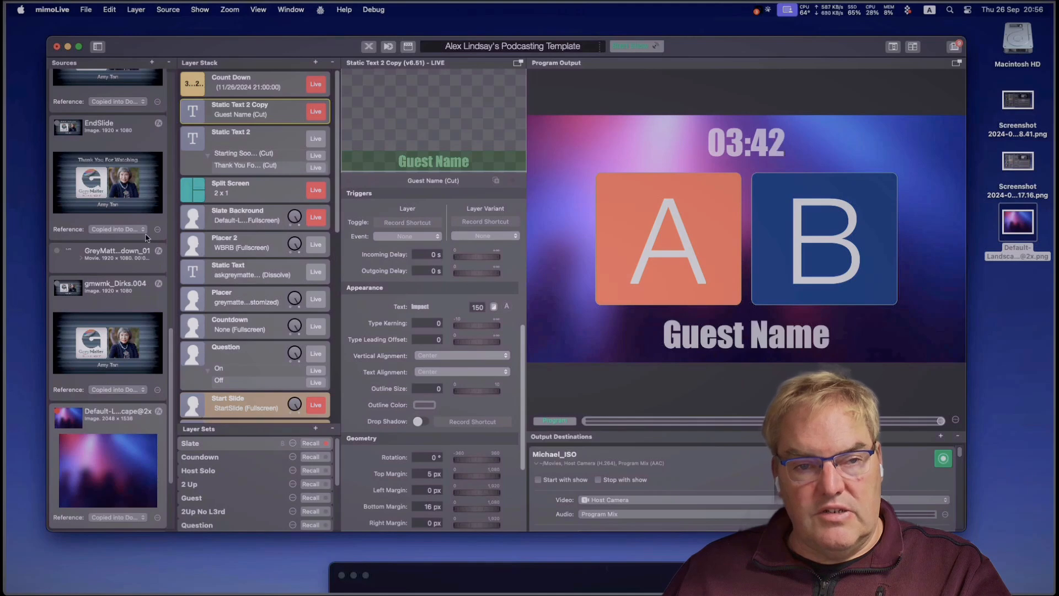
# Step: Assign the Guest via Zoom source to Source B of the Split Screen layer
pyautogui.scroll(4, 147, 237)
pyautogui.scroll(10, 147, 237)
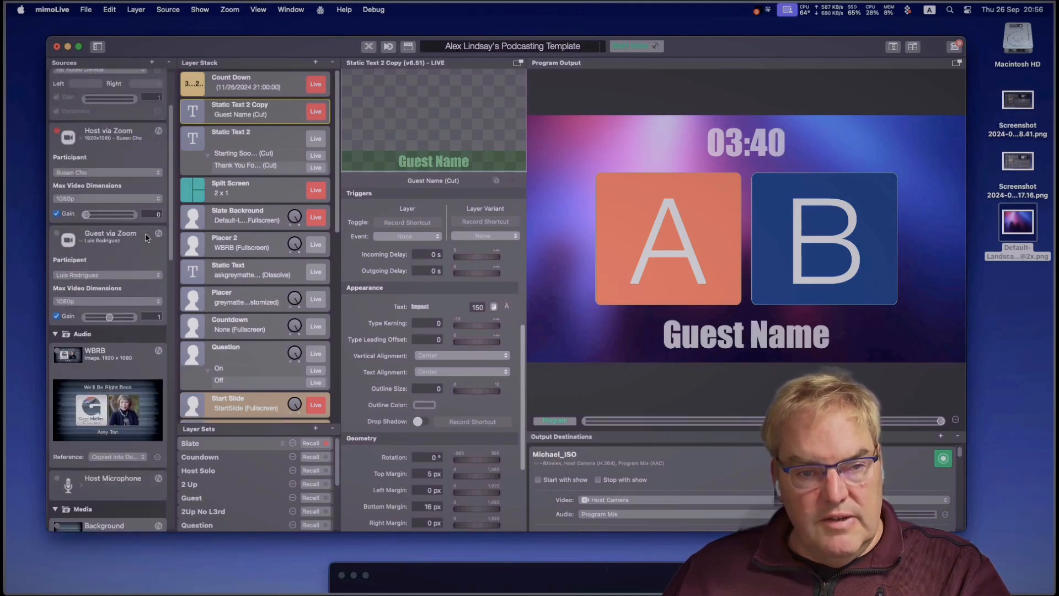
pyautogui.scroll(3, 146, 238)
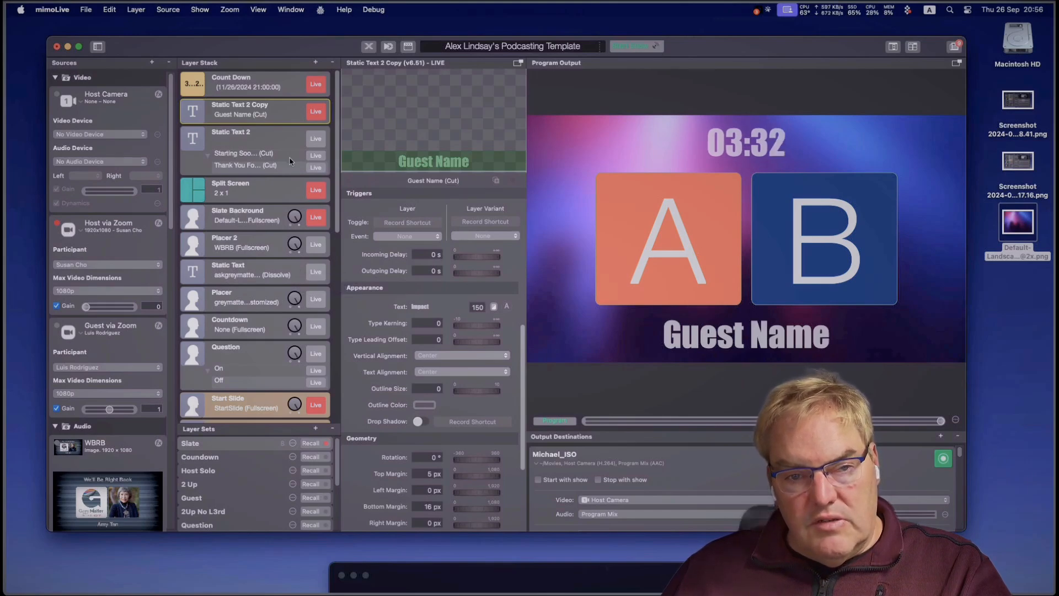
pyautogui.click(287, 190)
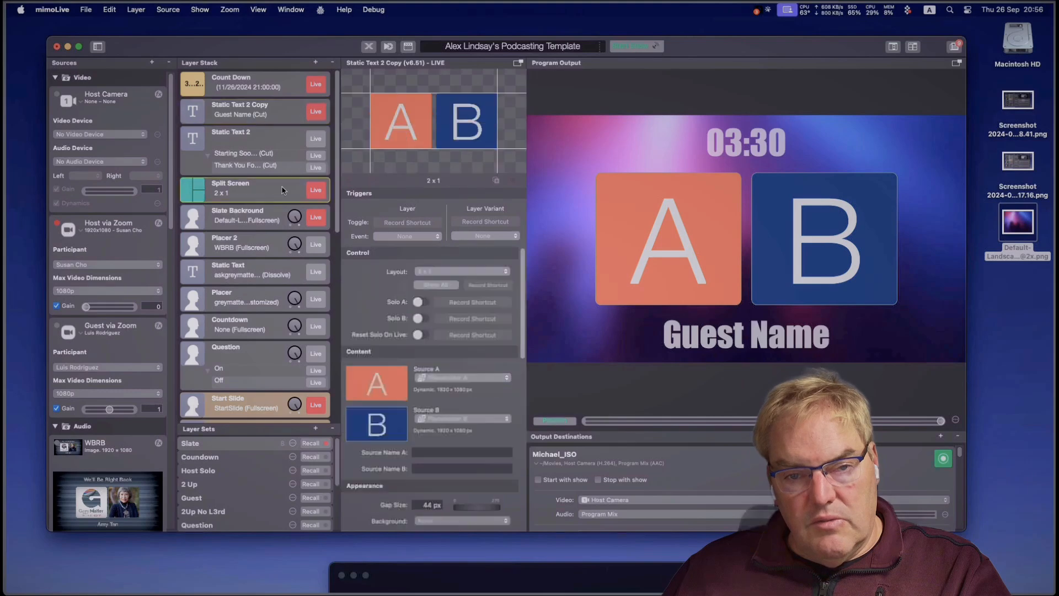
pyautogui.click(465, 422)
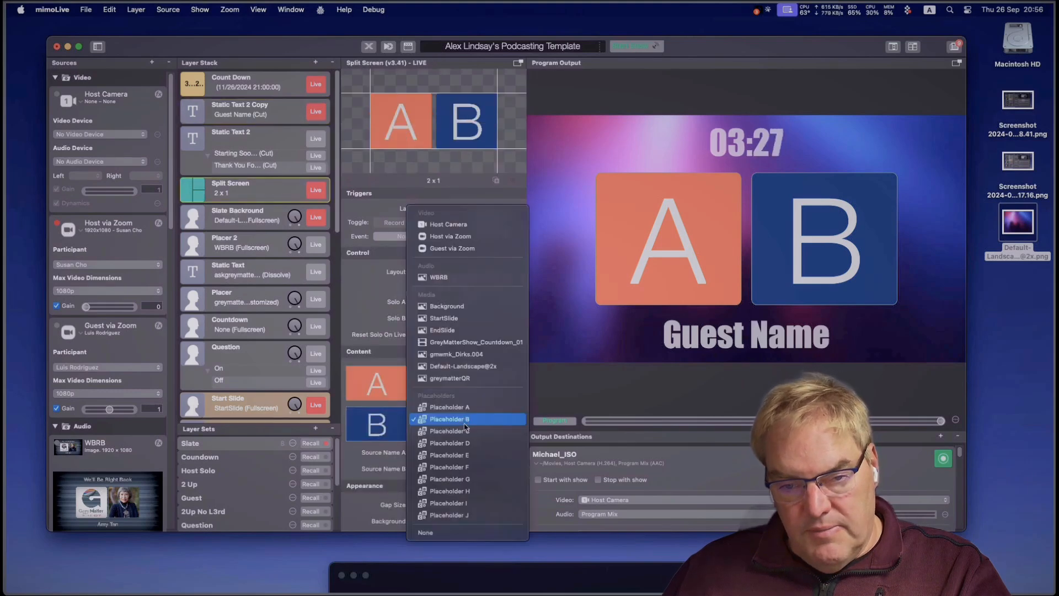
pyautogui.click(472, 249)
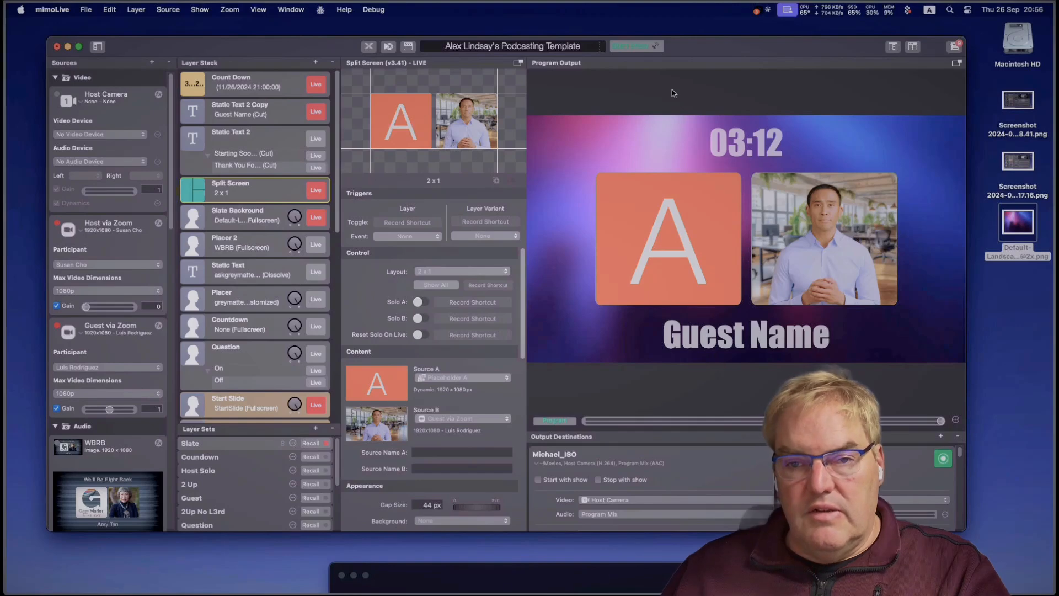
# Step: Move the document window up slightly and add an Image Writer output destination
pyautogui.moveTo(703, 39); pyautogui.dragTo(695, 26)
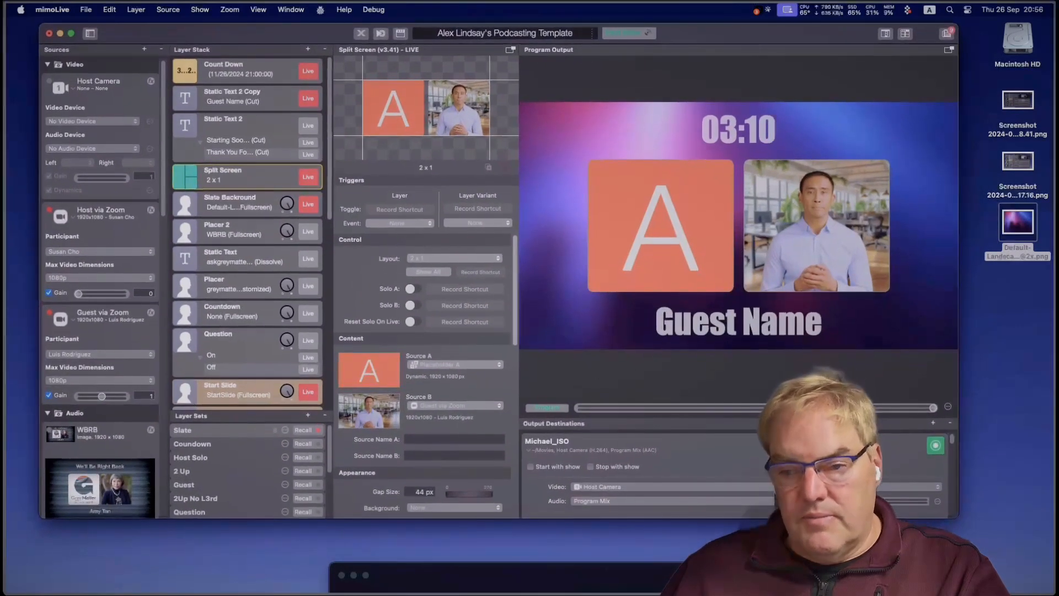
pyautogui.click(929, 422)
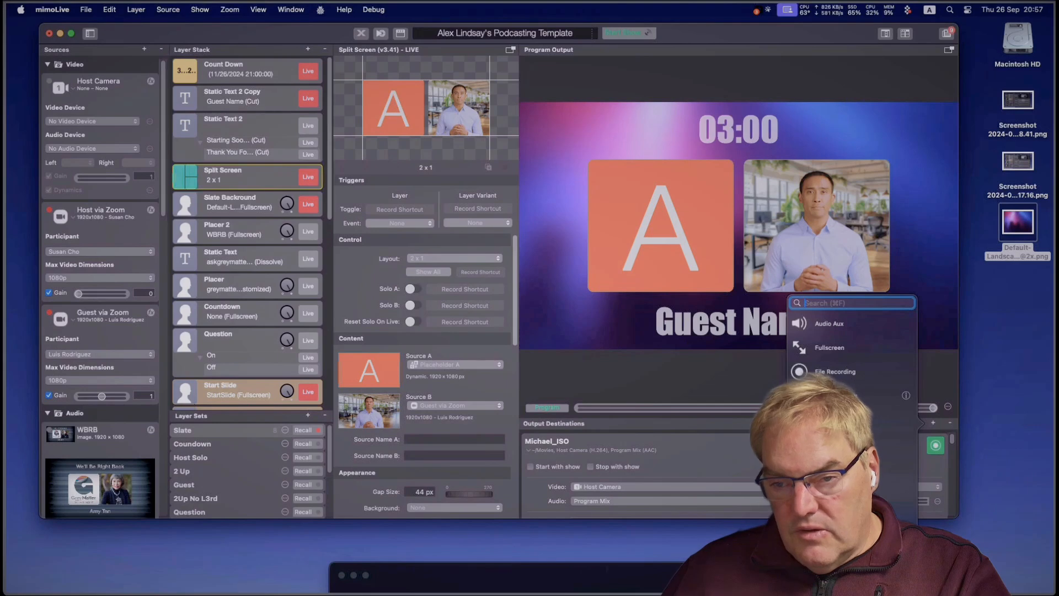
pyautogui.click(832, 444)
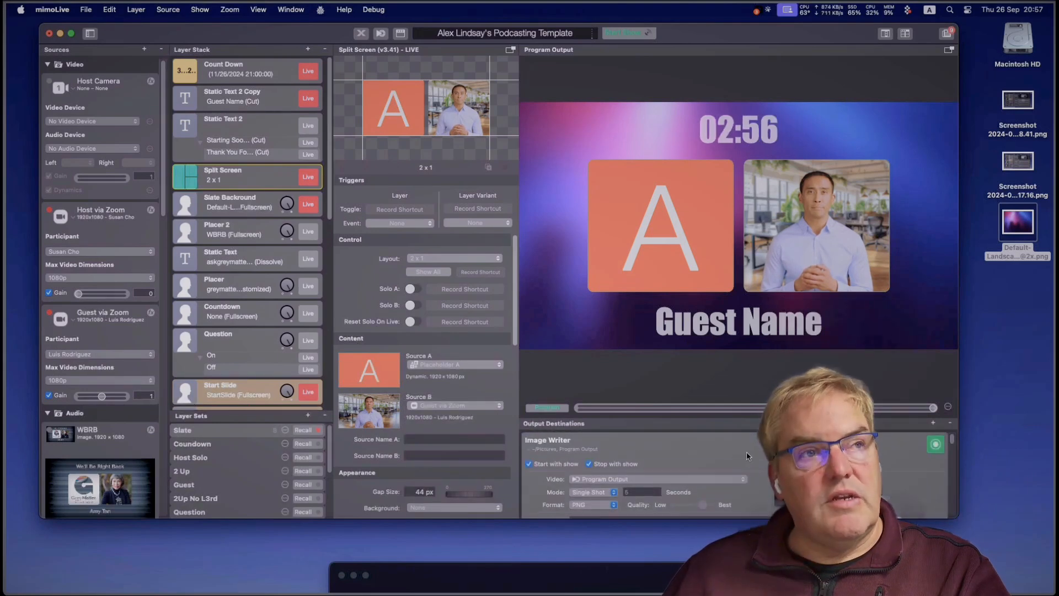
# Step: Set the Image Writer destination's video source to Guest via Zoom and its format to JPEG
pyautogui.scroll(-1, 746, 452)
pyautogui.click(689, 462)
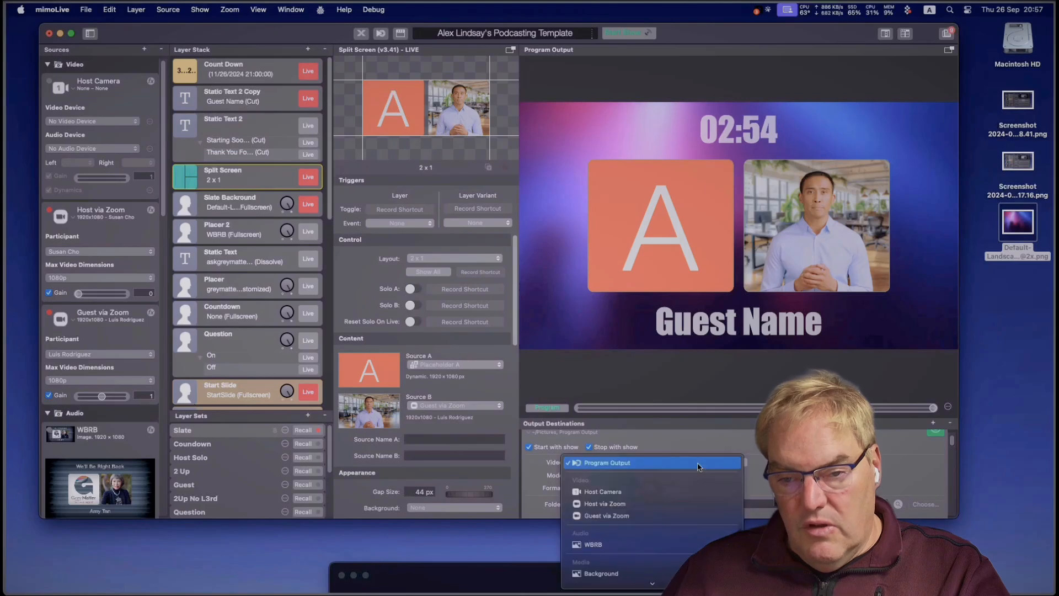
pyautogui.click(696, 515)
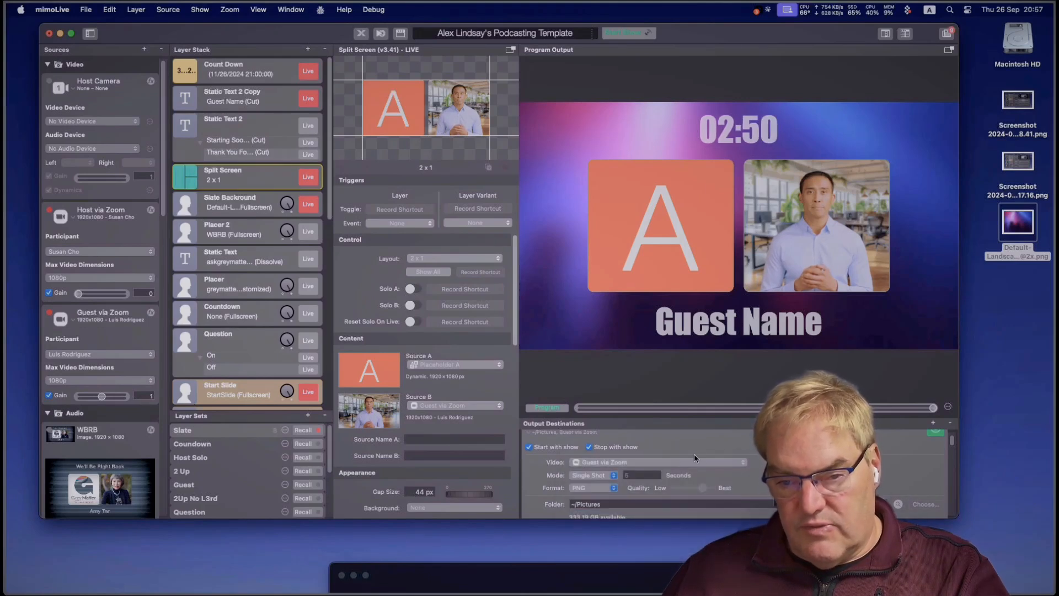
pyautogui.click(601, 488)
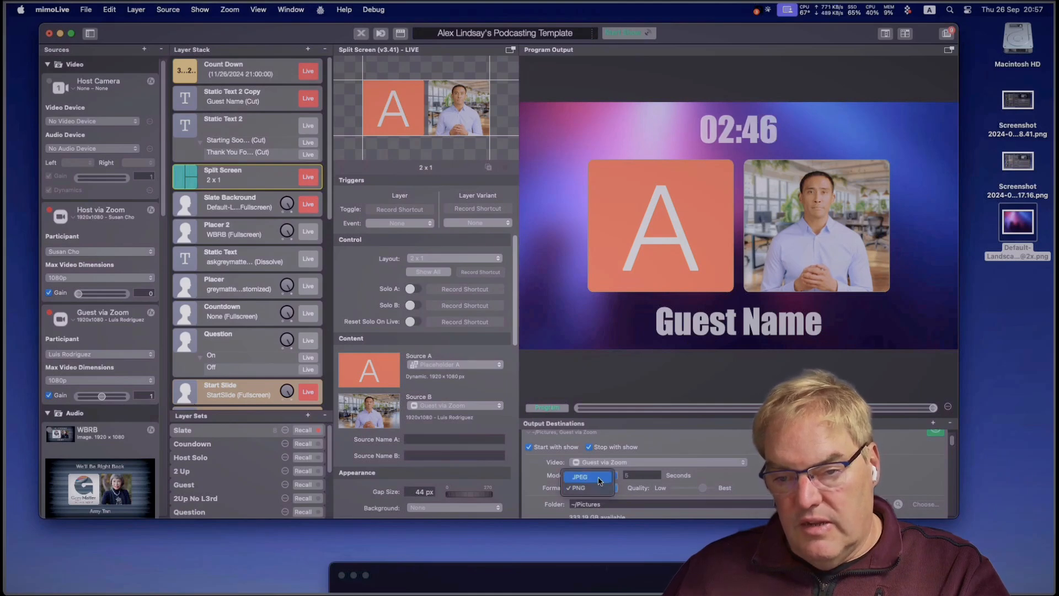
pyautogui.click(580, 476)
pyautogui.scroll(1, 920, 443)
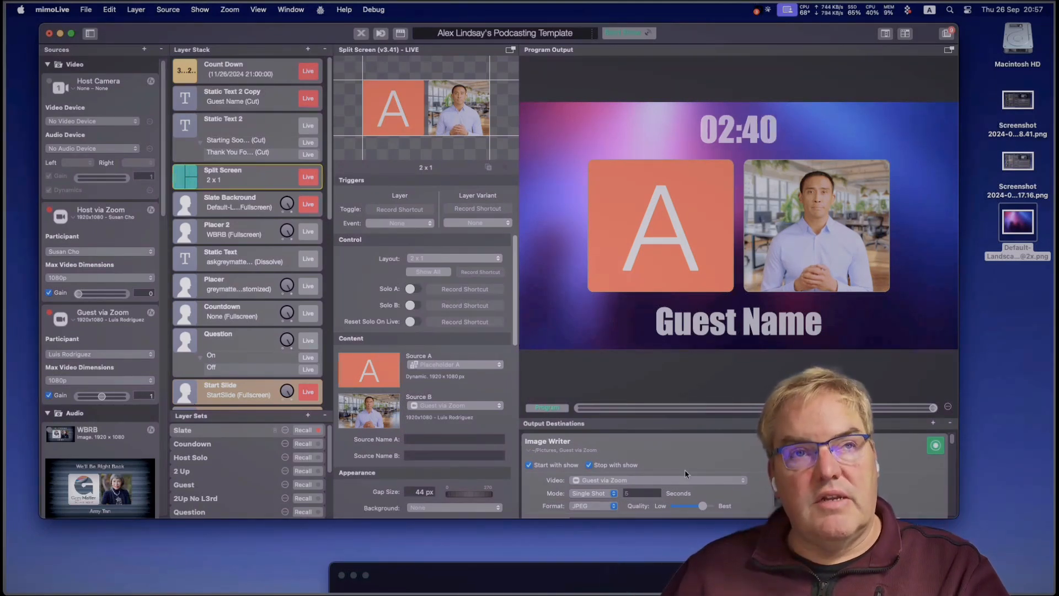
# Step: Go to the Pictures folder in Finder and preview the captured guest JPEG
pyautogui.doubleClick(1018, 40)
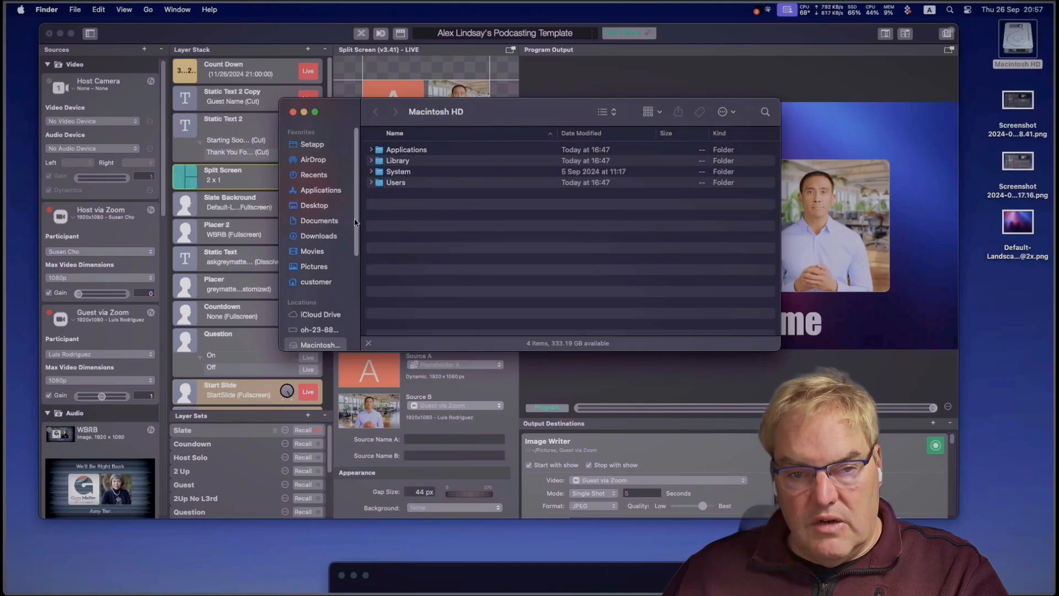
pyautogui.click(327, 266)
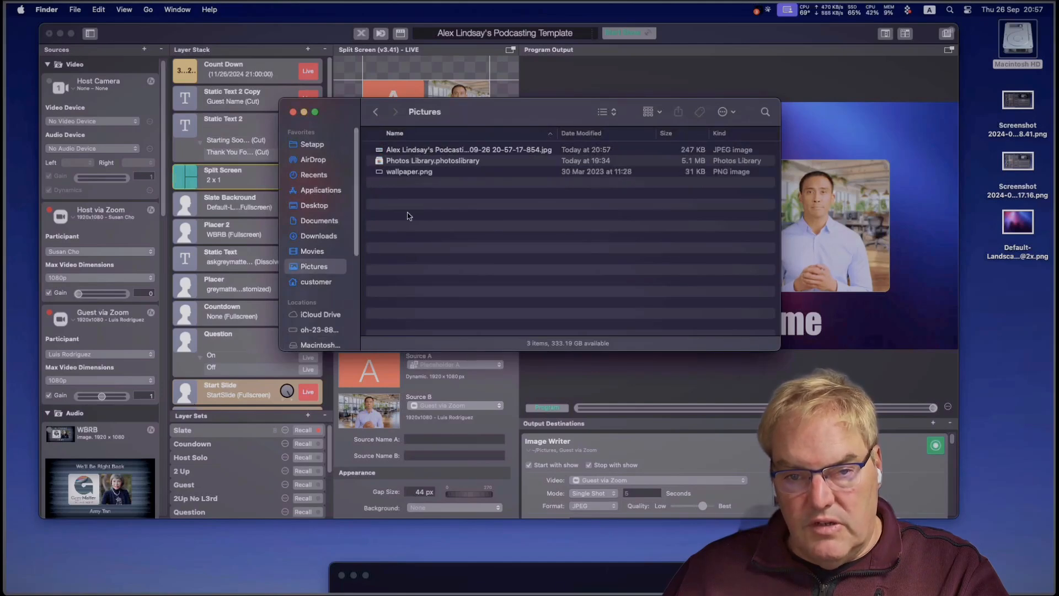
pyautogui.click(470, 153)
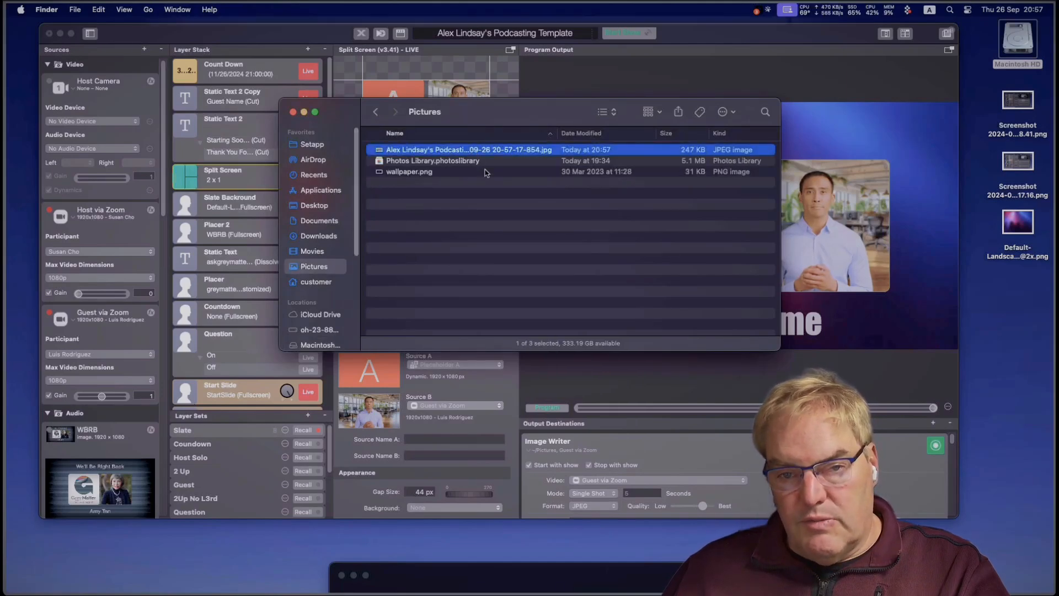
pyautogui.press('space')
pyautogui.press('space')
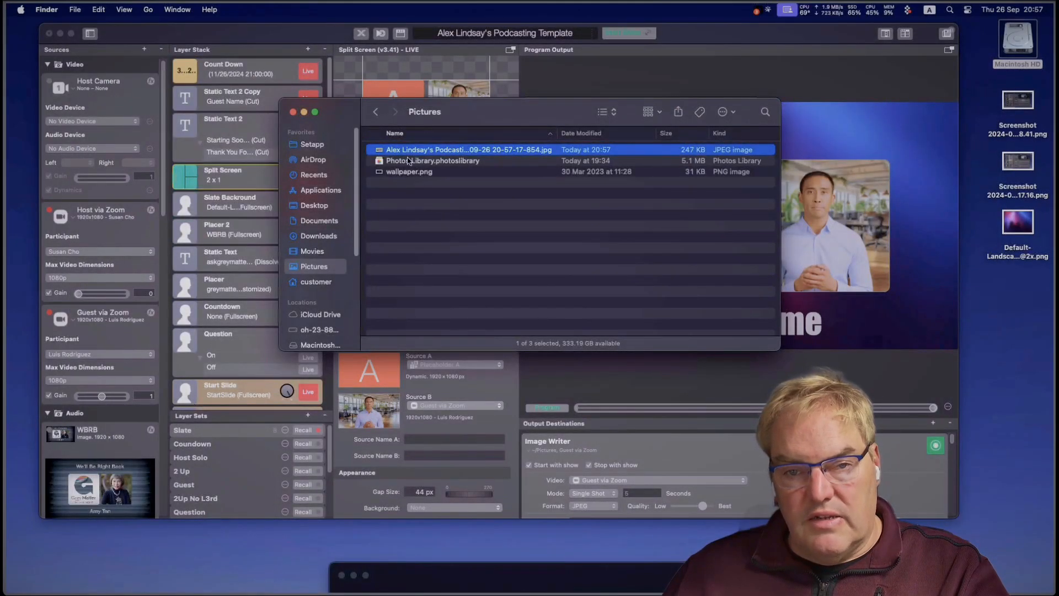
# Step: Try to add the captured guest JPEG from the Pictures folder to the mimoLive sources
pyautogui.moveTo(423, 153); pyautogui.dragTo(83, 475)
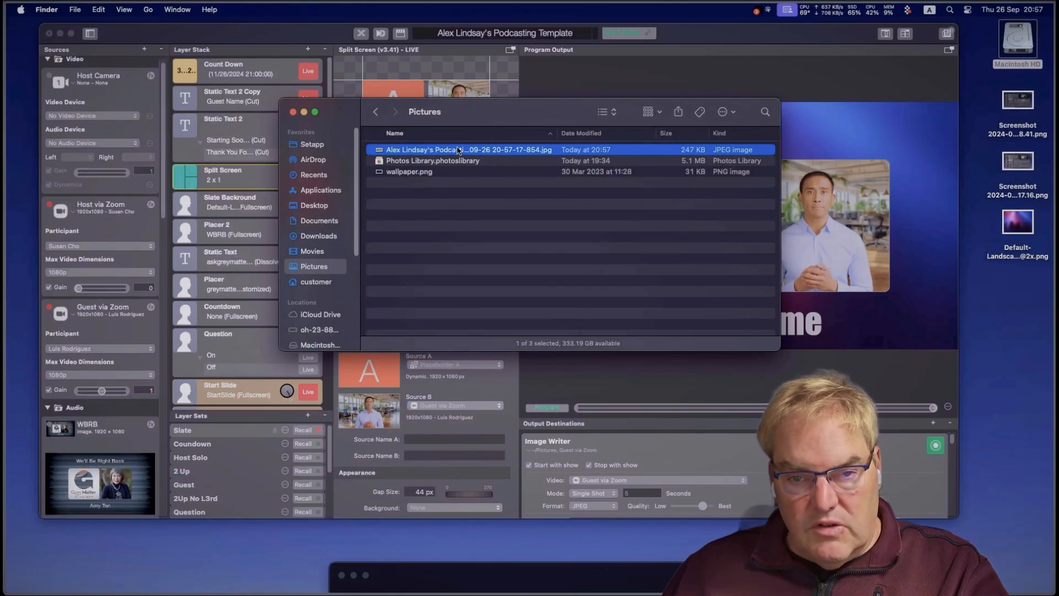
pyautogui.moveTo(458, 150); pyautogui.dragTo(108, 473)
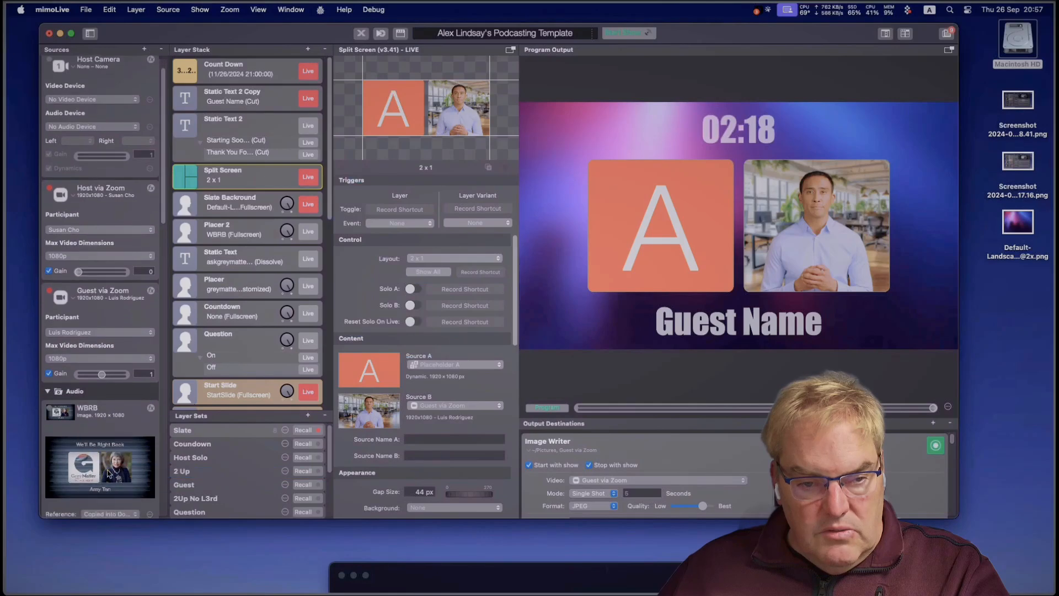
# Step: Add the captured guest JPEG from the Pictures folder near the end of the mimoLive source list and close the Finder windows
pyautogui.scroll(-15, 82, 335)
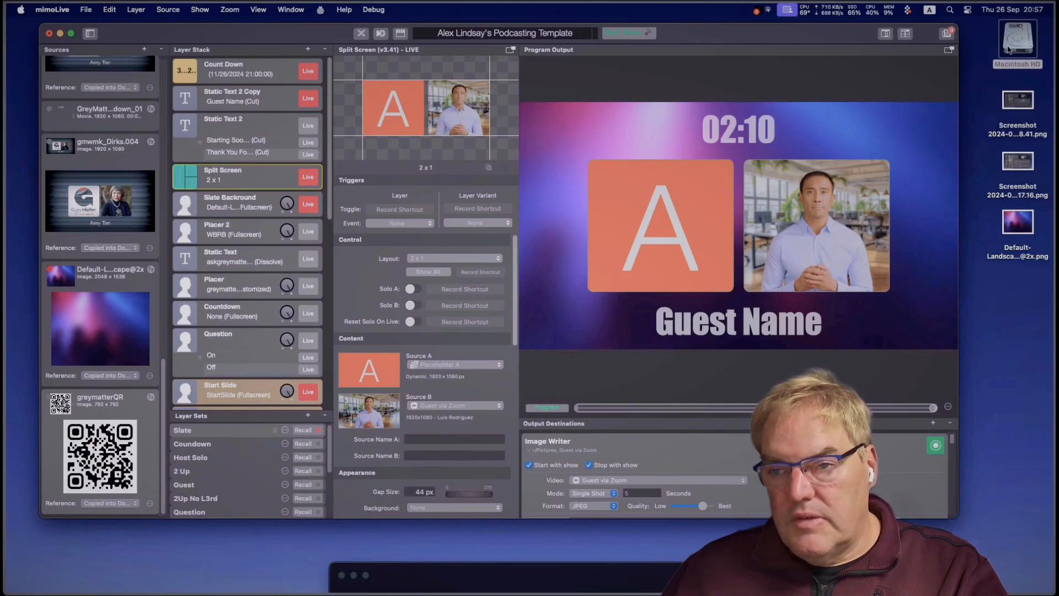
pyautogui.click(1019, 42)
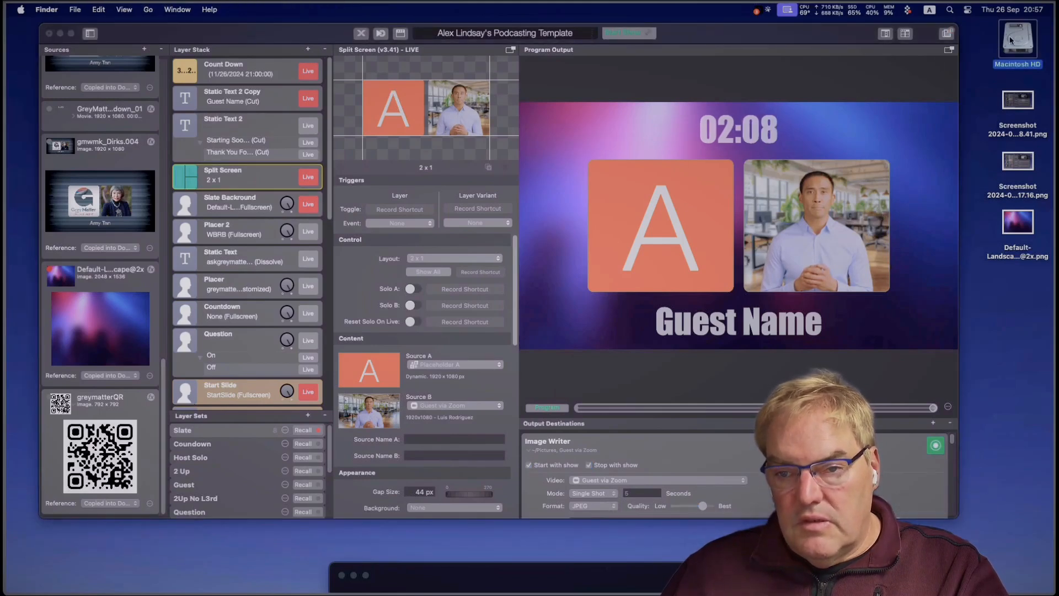
pyautogui.doubleClick(1011, 40)
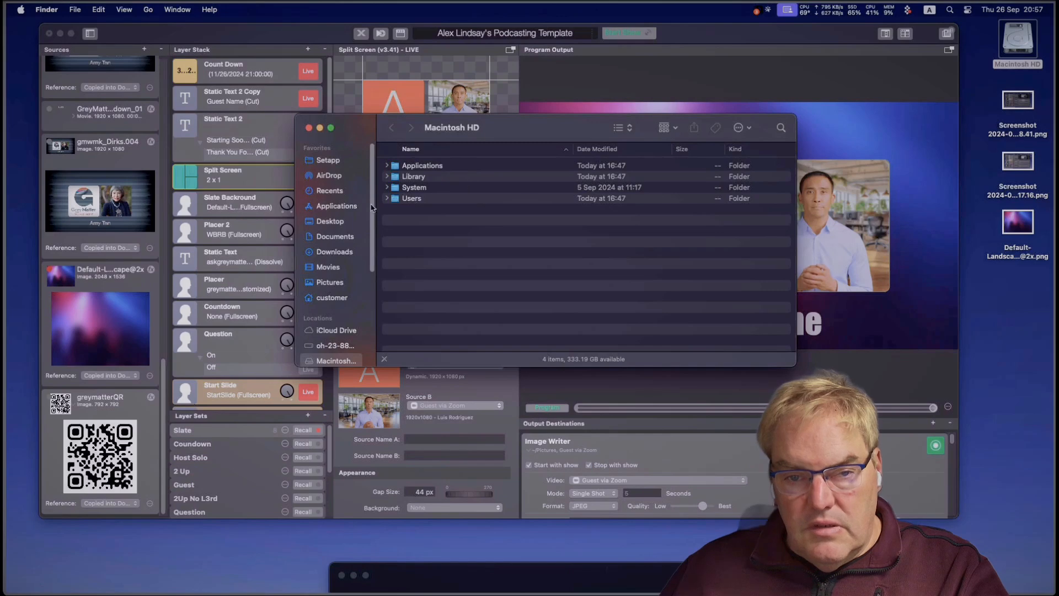
pyautogui.click(341, 283)
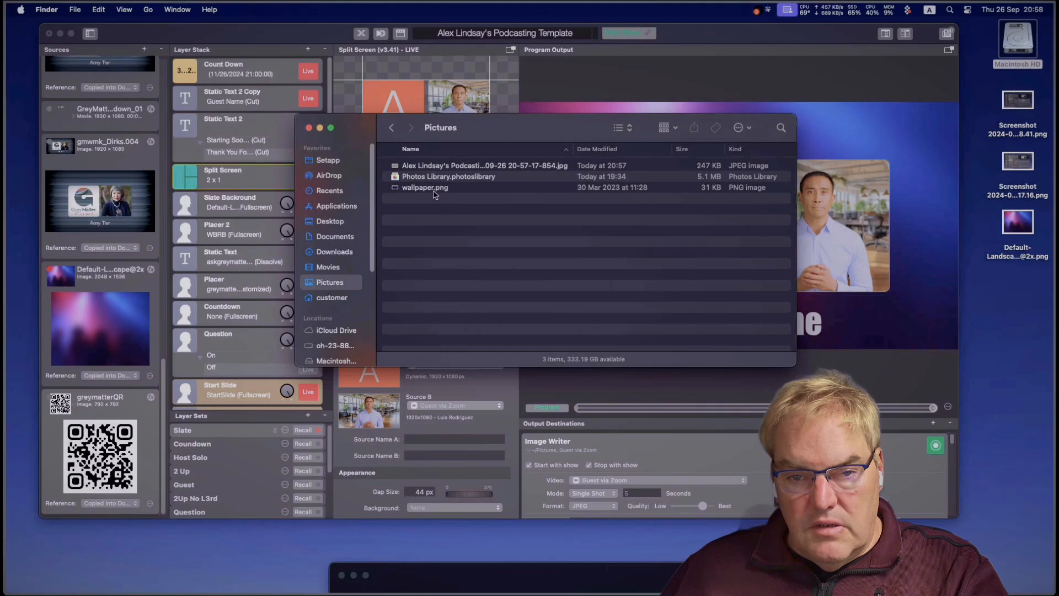
pyautogui.click(451, 166)
pyautogui.moveTo(451, 166); pyautogui.dragTo(102, 388)
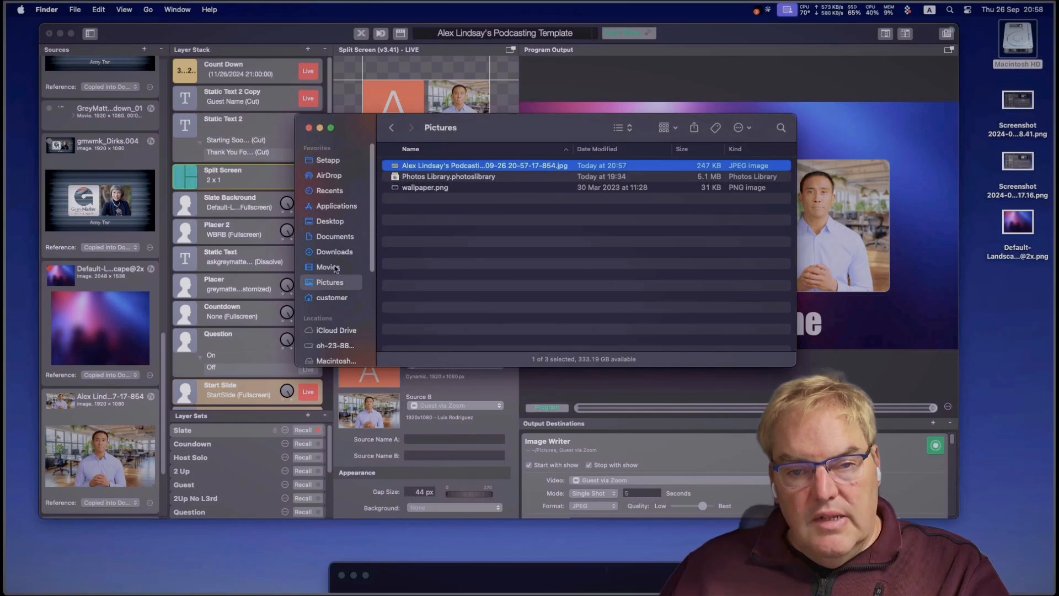
pyautogui.click(309, 129)
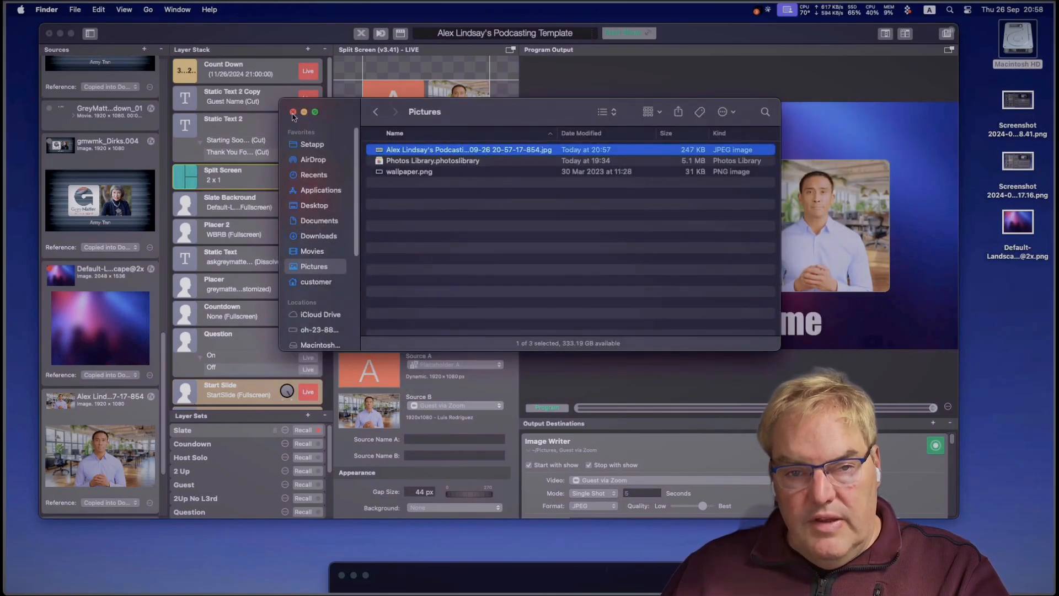
pyautogui.click(292, 113)
# Step: Assign the captured guest still image to Source B of the Split Screen layer
pyautogui.click(466, 409)
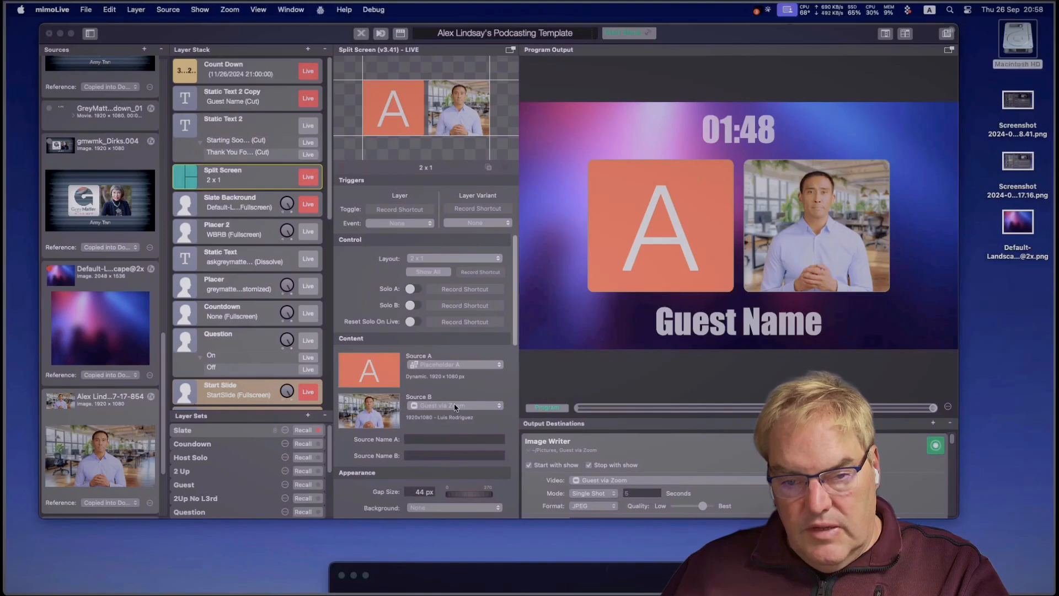
pyautogui.click(466, 409)
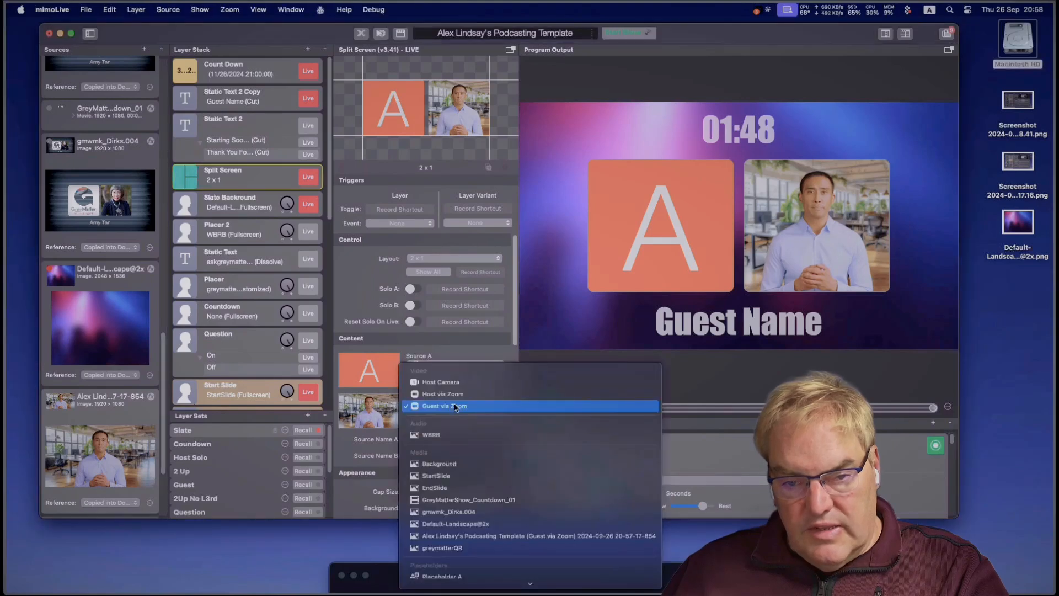
pyautogui.click(469, 536)
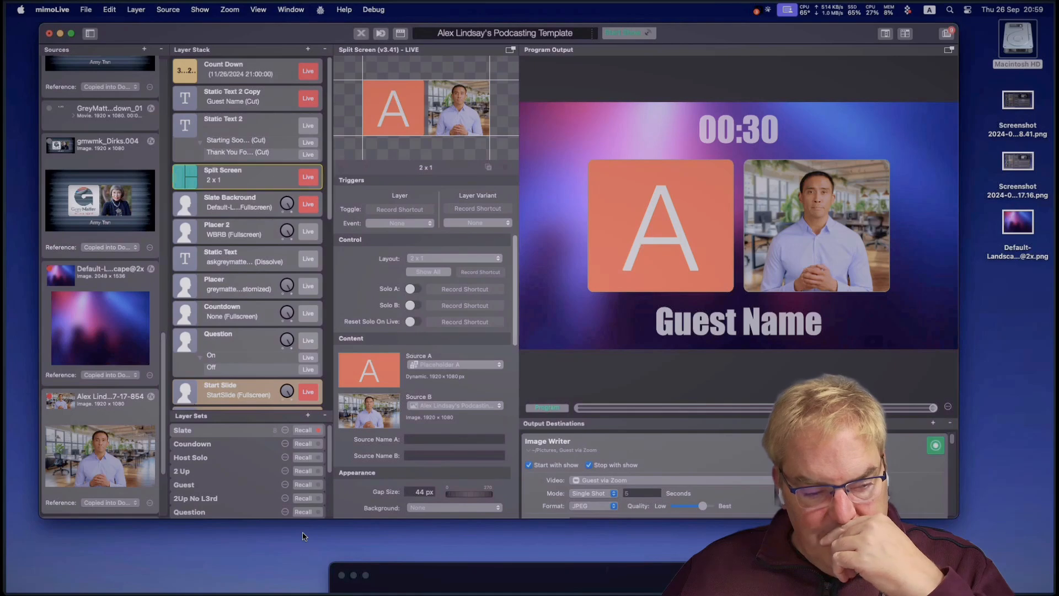
# Step: Place OHLogo_v10_White.png on the desktop and open it in Preview
pyautogui.moveTo(988, 383); pyautogui.dragTo(1011, 356)
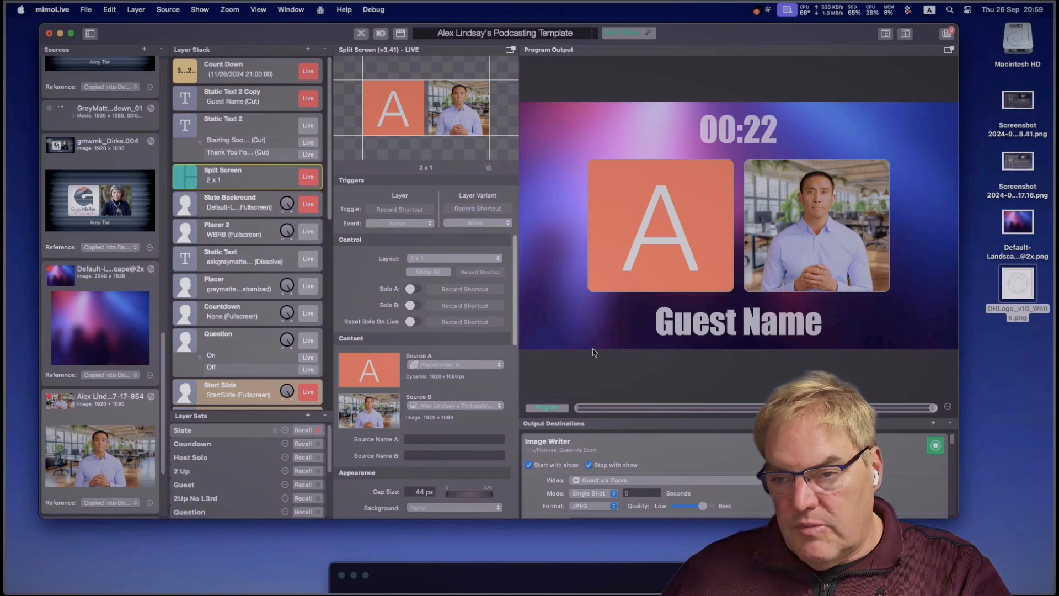
pyautogui.click(1017, 283)
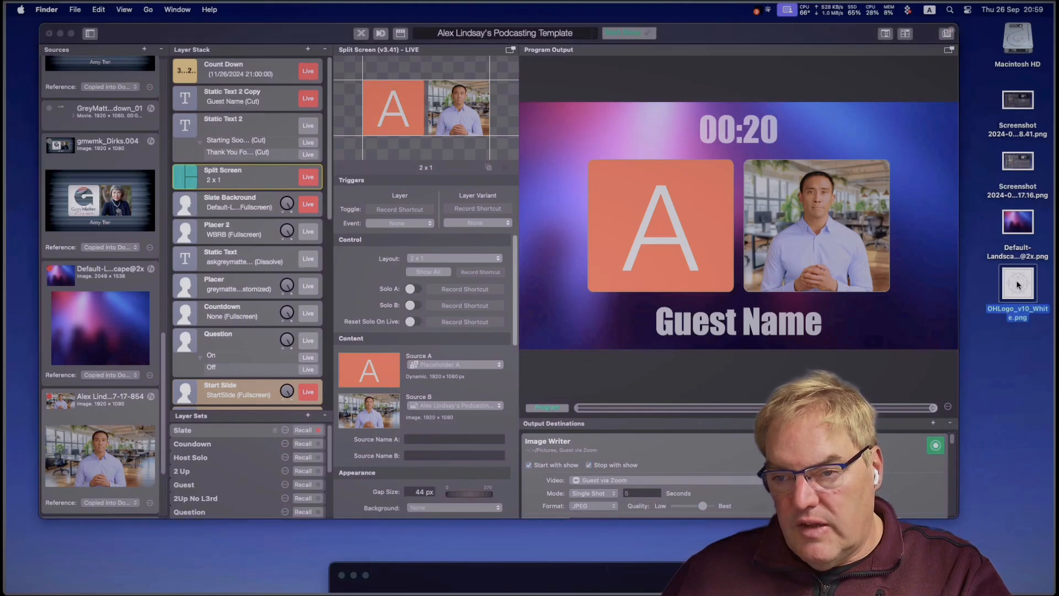
pyautogui.doubleClick(1017, 283)
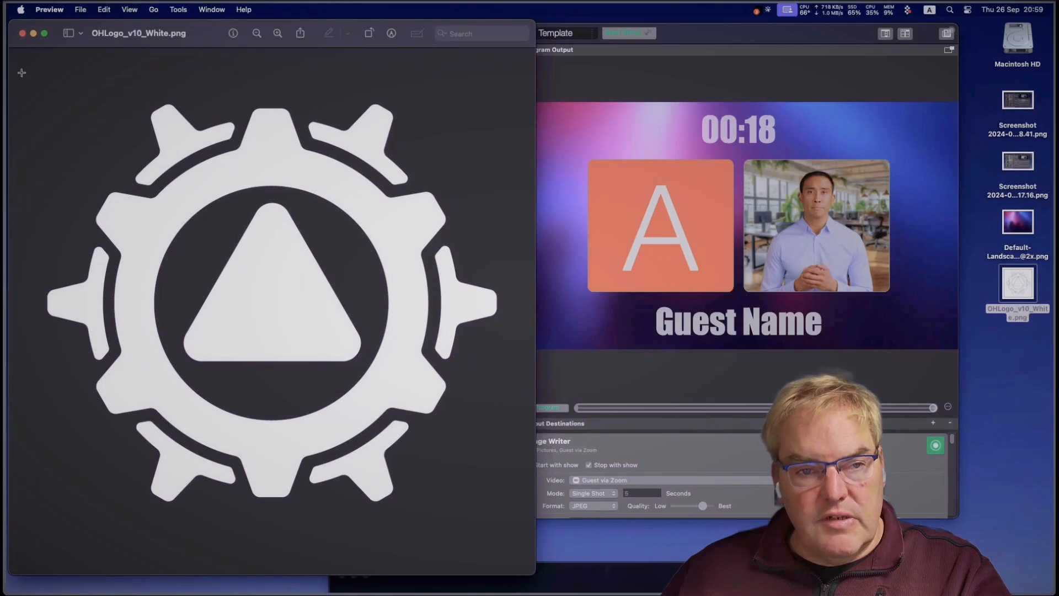
pyautogui.click(80, 9)
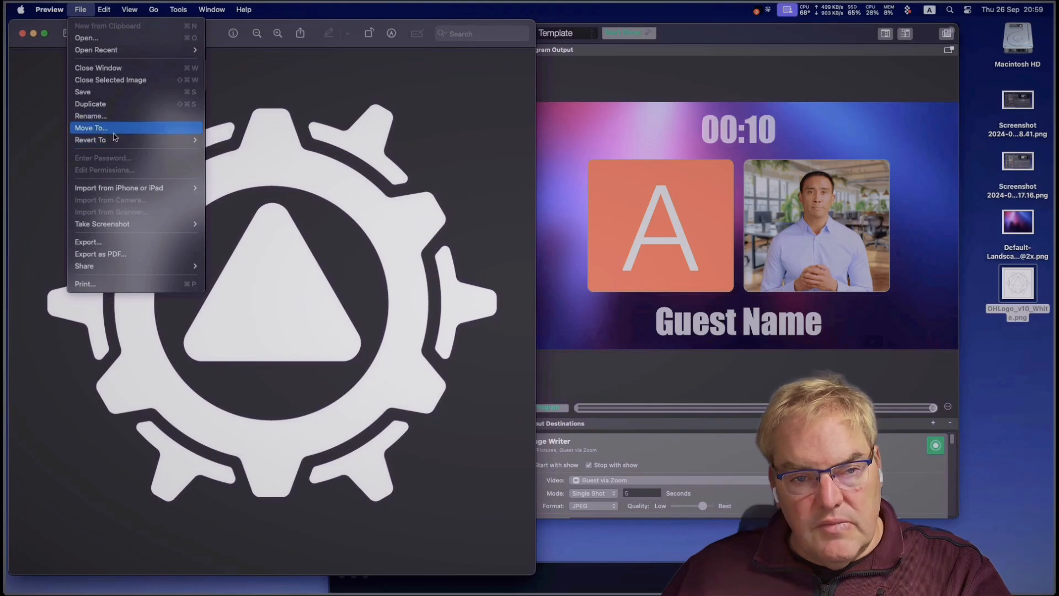
pyautogui.moveTo(113, 140)
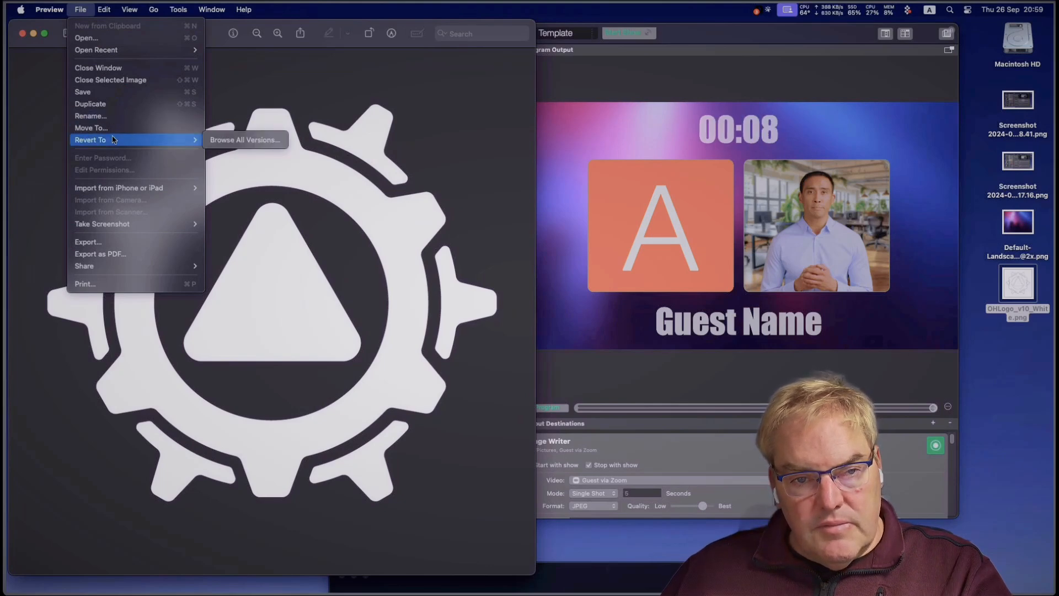
pyautogui.click(24, 49)
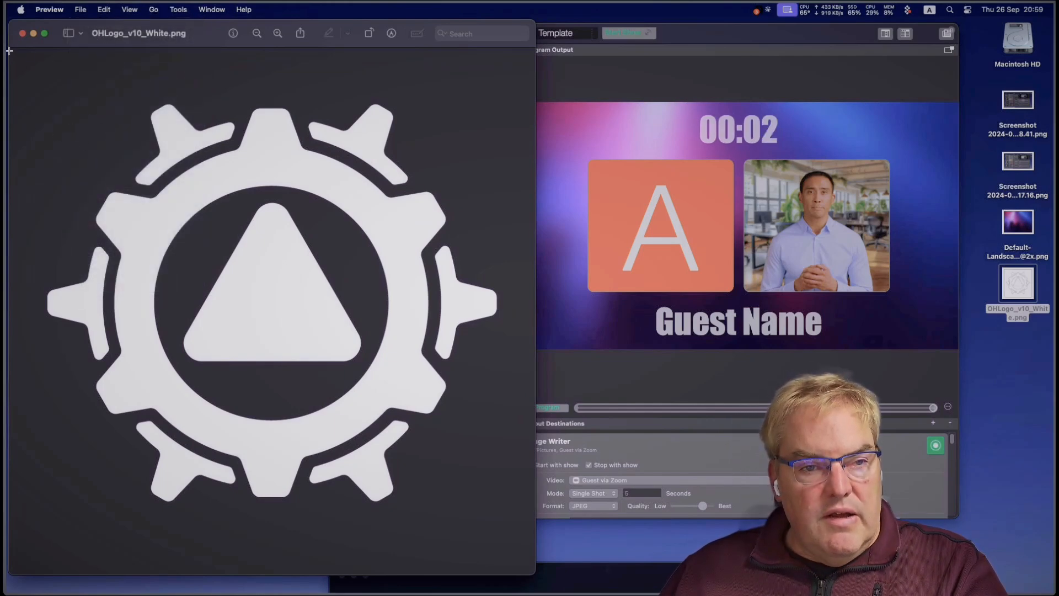
# Step: Take a screenshot of the white logo on its dark background in Preview and close the image window
pyautogui.moveTo(9, 51); pyautogui.dragTo(534, 572)
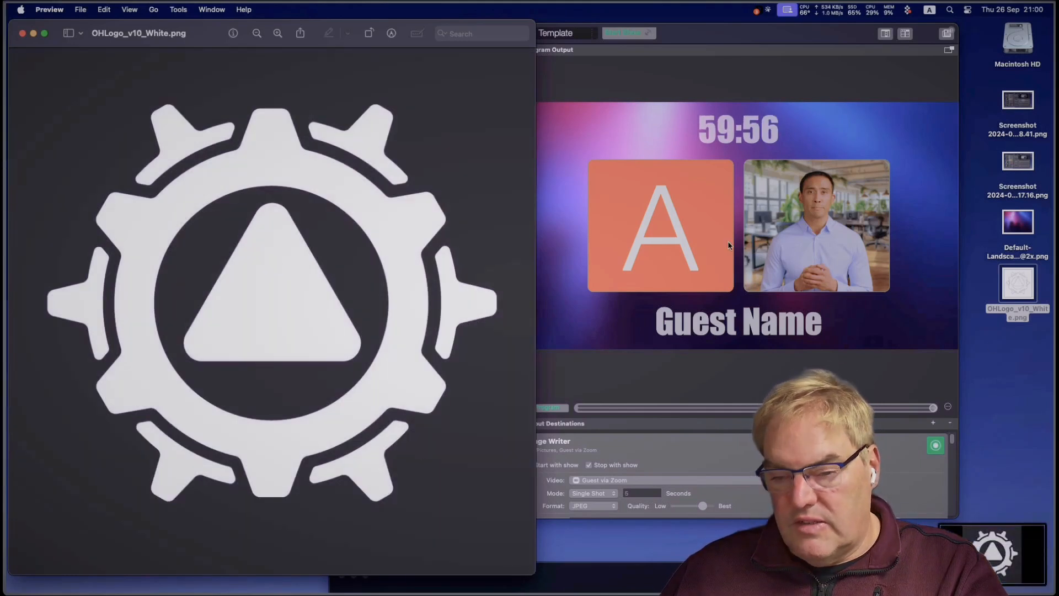
pyautogui.click(21, 34)
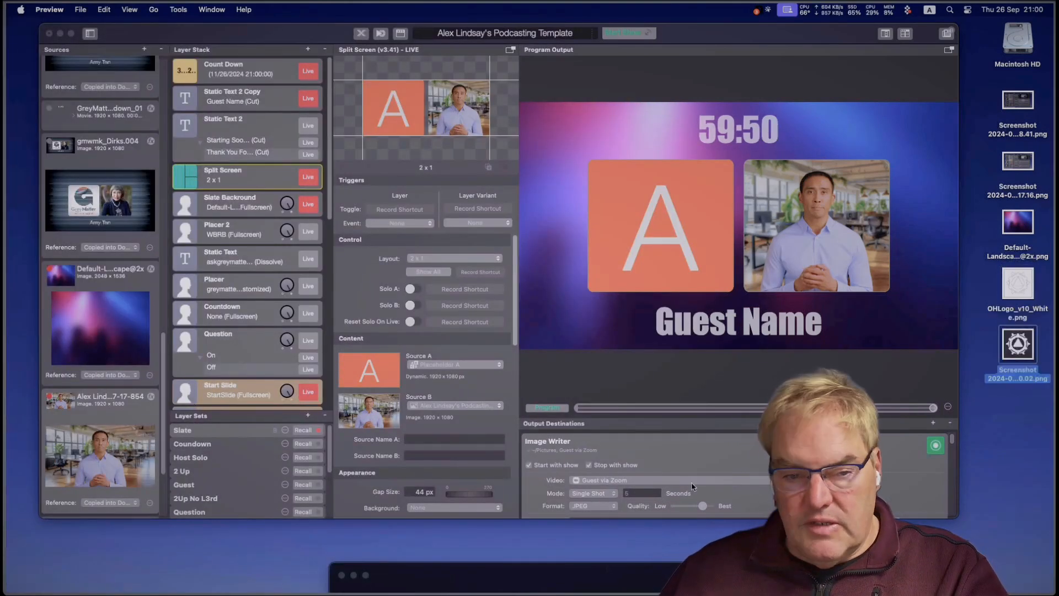
# Step: Add the logo screenshot to the mimoLive sources and assign it to Source A of the Split Screen layer
pyautogui.moveTo(1018, 343); pyautogui.dragTo(126, 273)
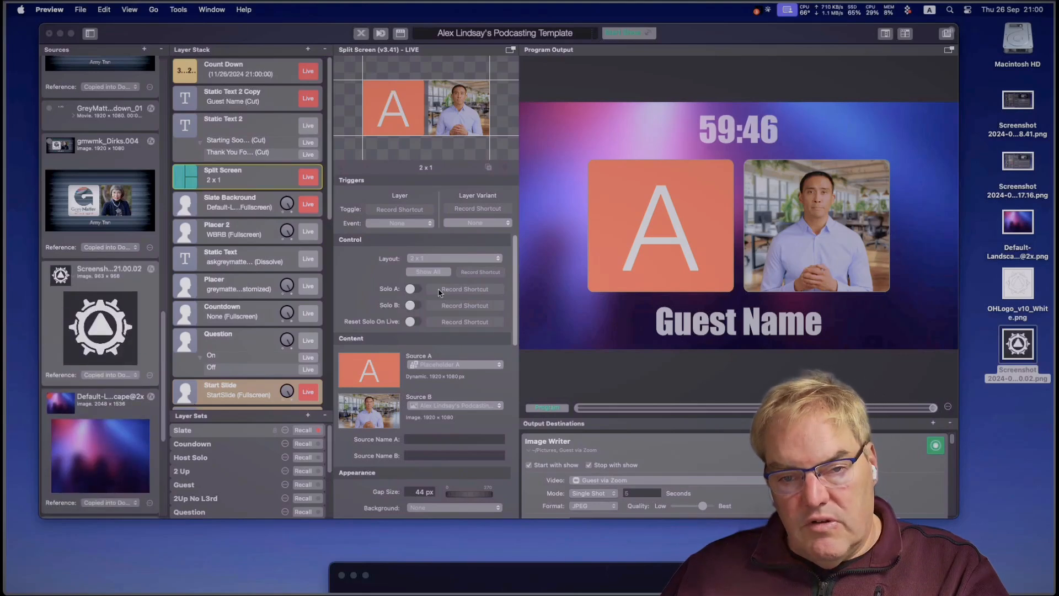
pyautogui.click(444, 365)
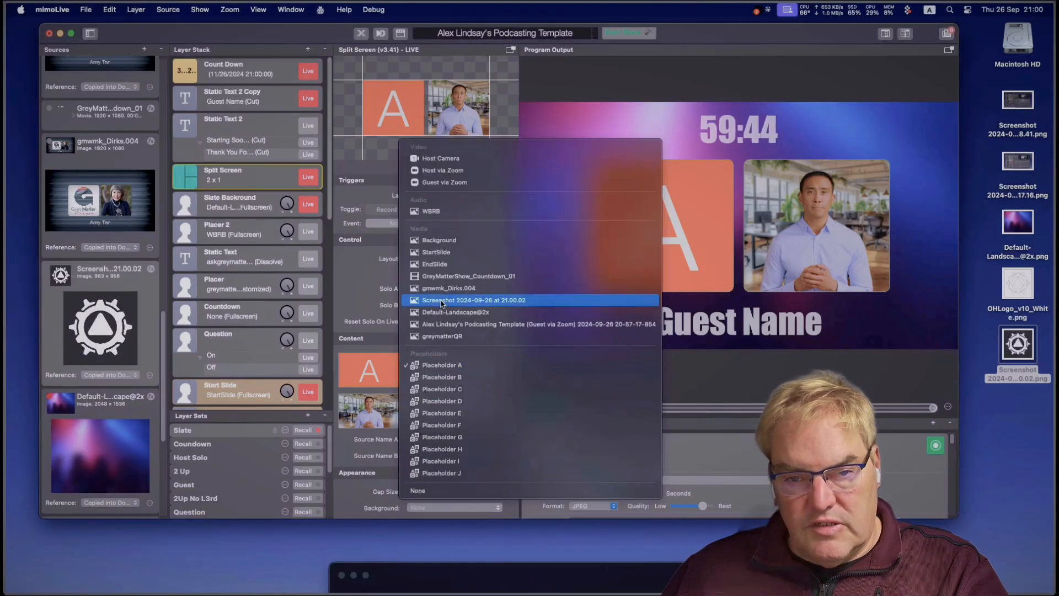
pyautogui.click(466, 300)
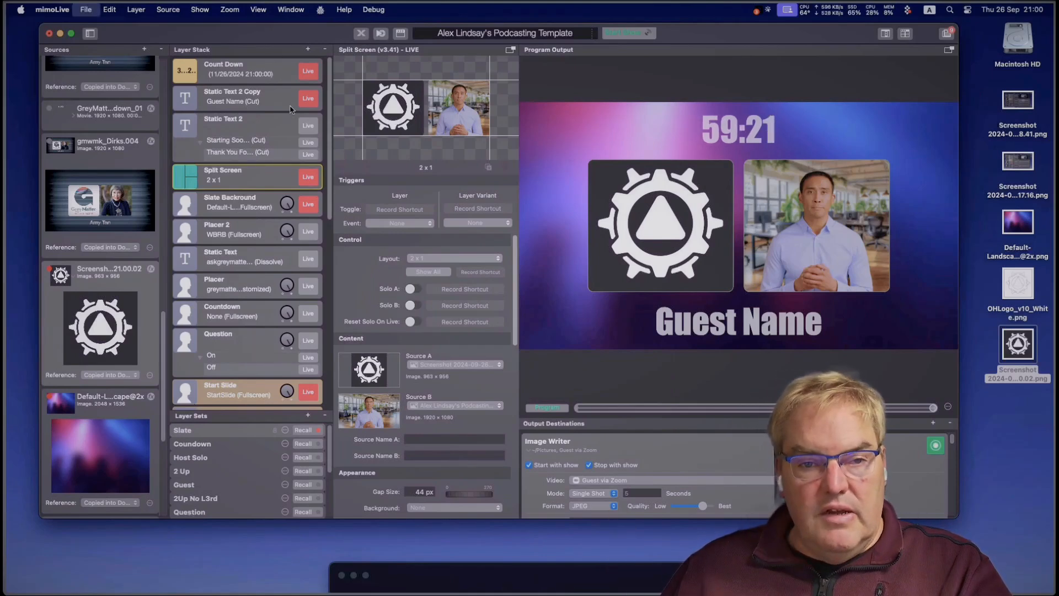
# Step: Take the Count Down layer off live in the layer stack
pyautogui.scroll(-3, 242, 134)
pyautogui.scroll(3, 242, 135)
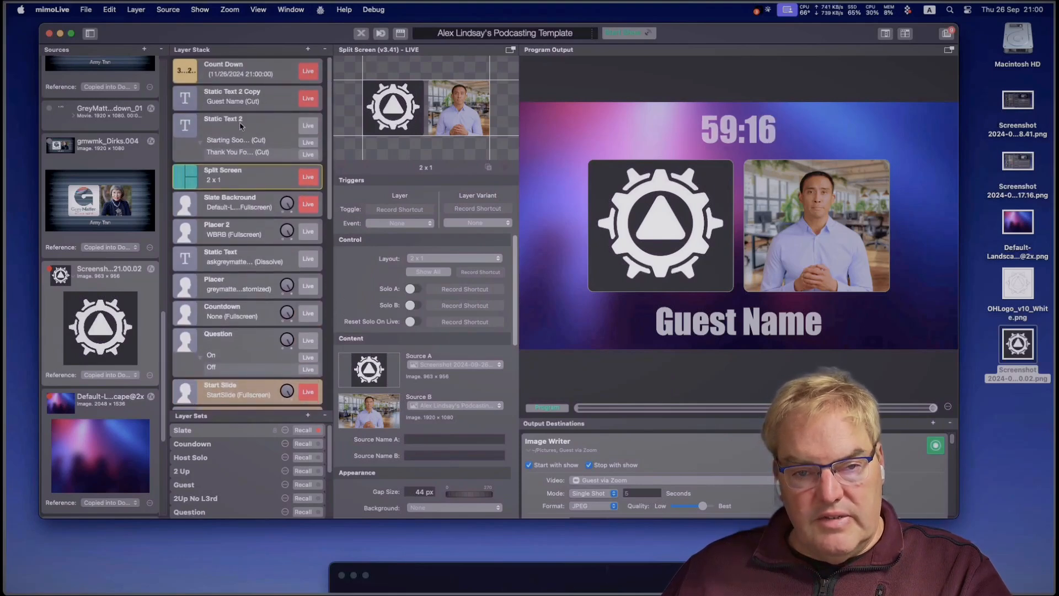
pyautogui.click(307, 72)
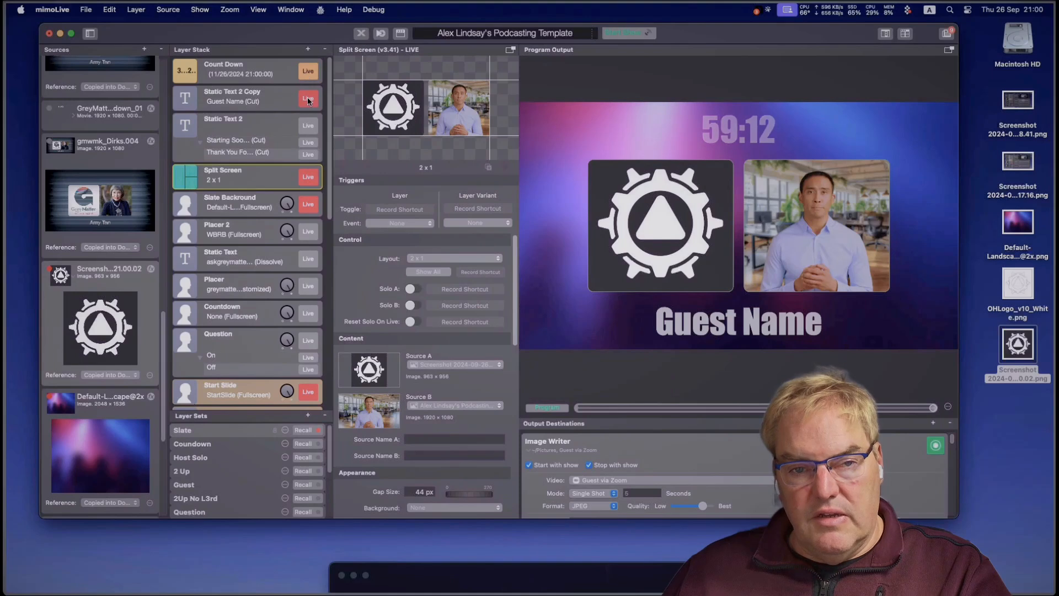
# Step: Rename the Static Text 2 Copy layer as Guest Name and select the Static Text 2 layer
pyautogui.click(224, 94)
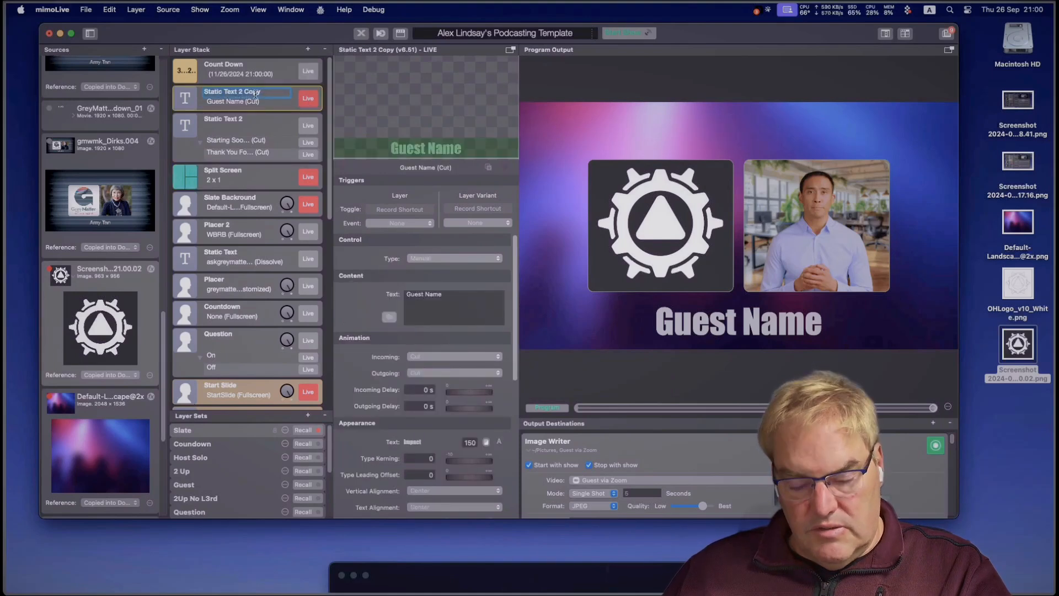
pyautogui.write('Guest Name')
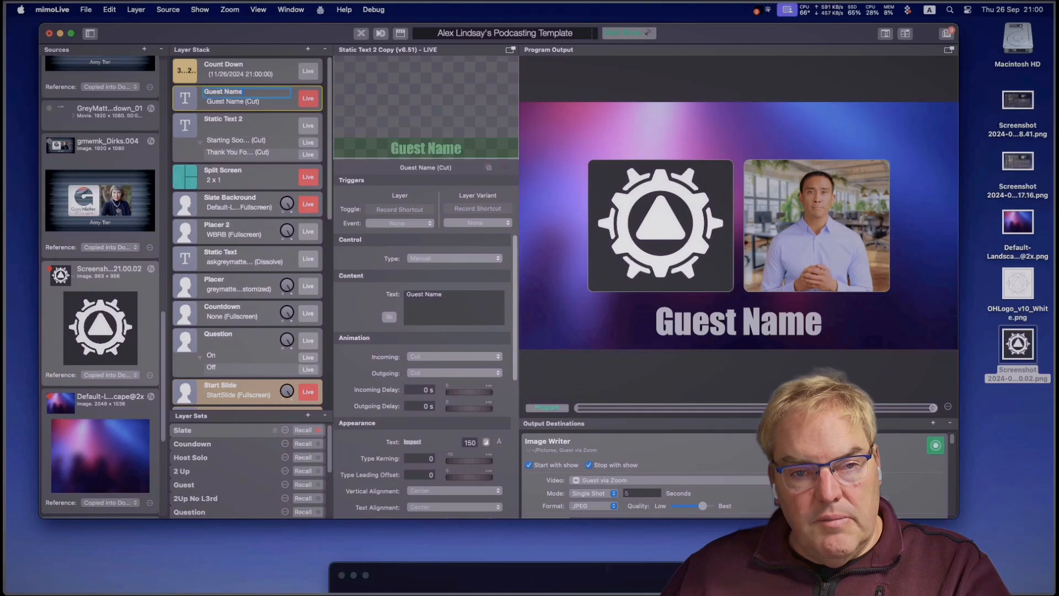
pyautogui.click(236, 119)
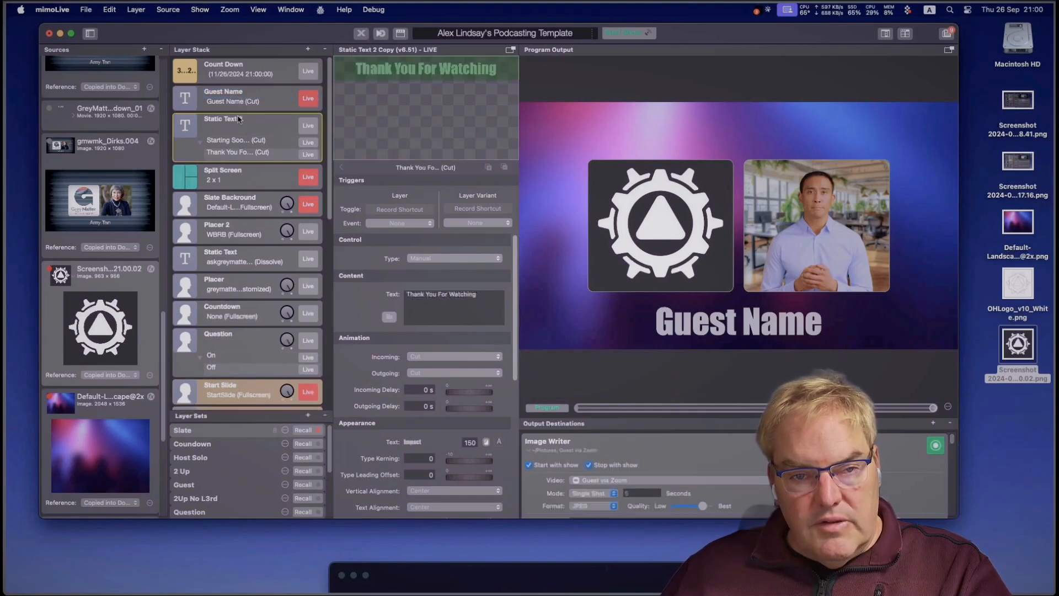
# Step: Rename the Static Text 2 layer as Slate Title and put its Starting Soon variant live
pyautogui.click(236, 119)
pyautogui.write('S')
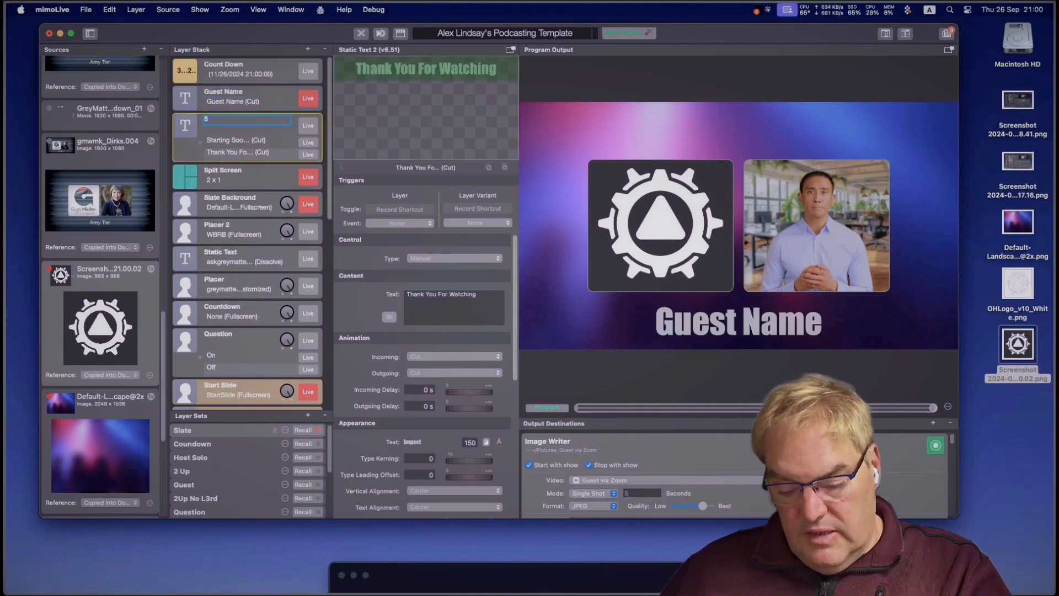
pyautogui.write('late Title')
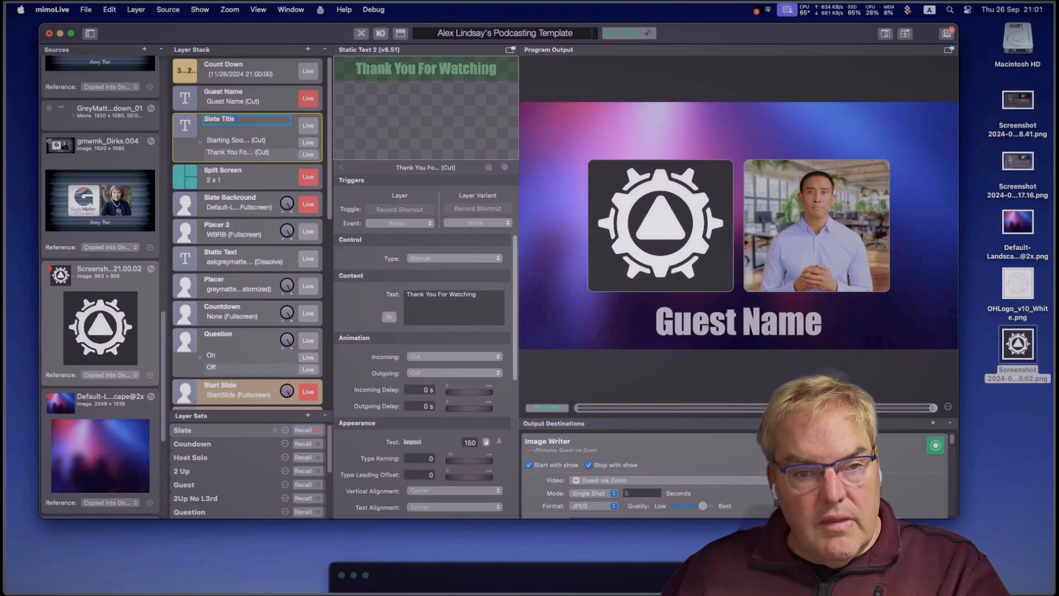
pyautogui.press('Return')
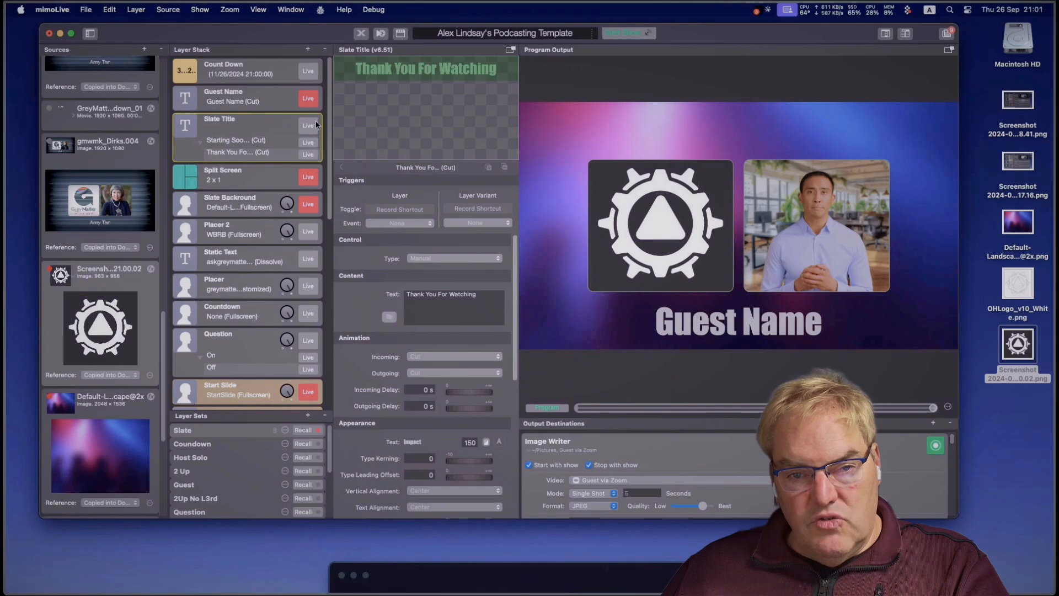
pyautogui.click(307, 142)
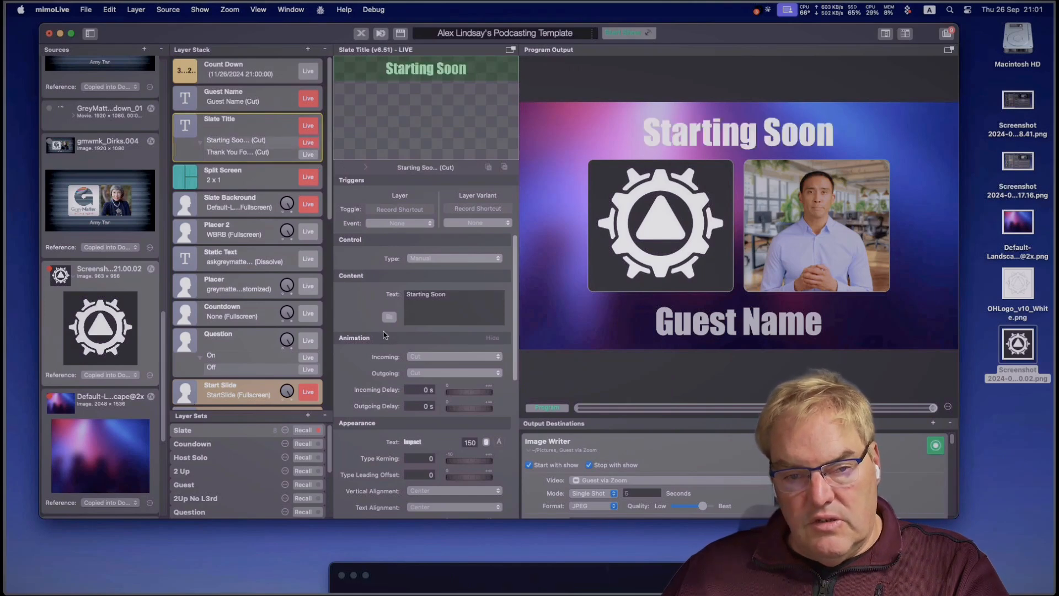
# Step: Clear the Slate layer set's recall shortcut and update the set to reflect the current layer stack
pyautogui.click(285, 431)
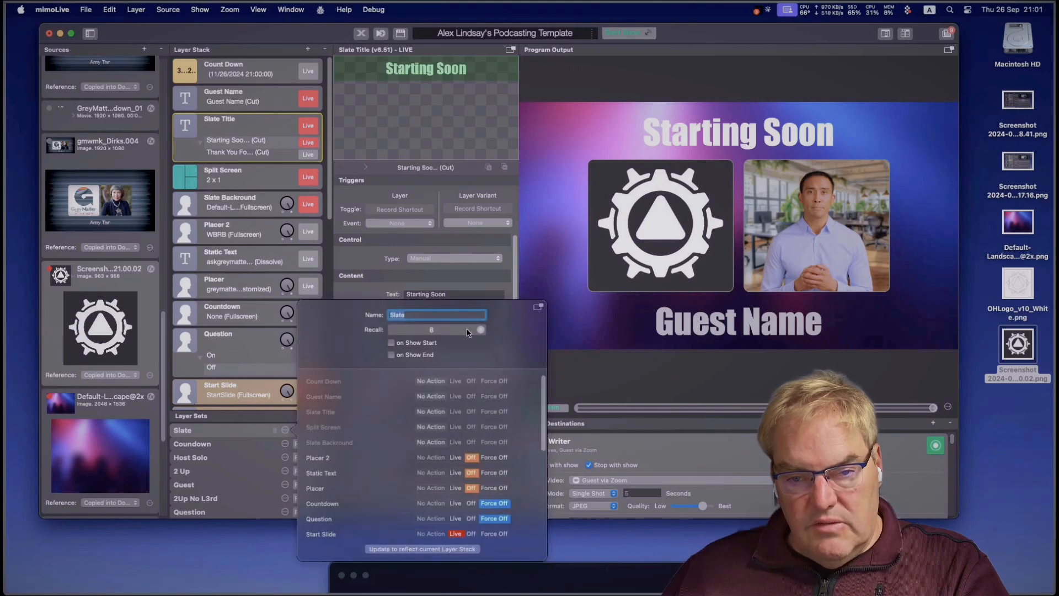
pyautogui.click(481, 330)
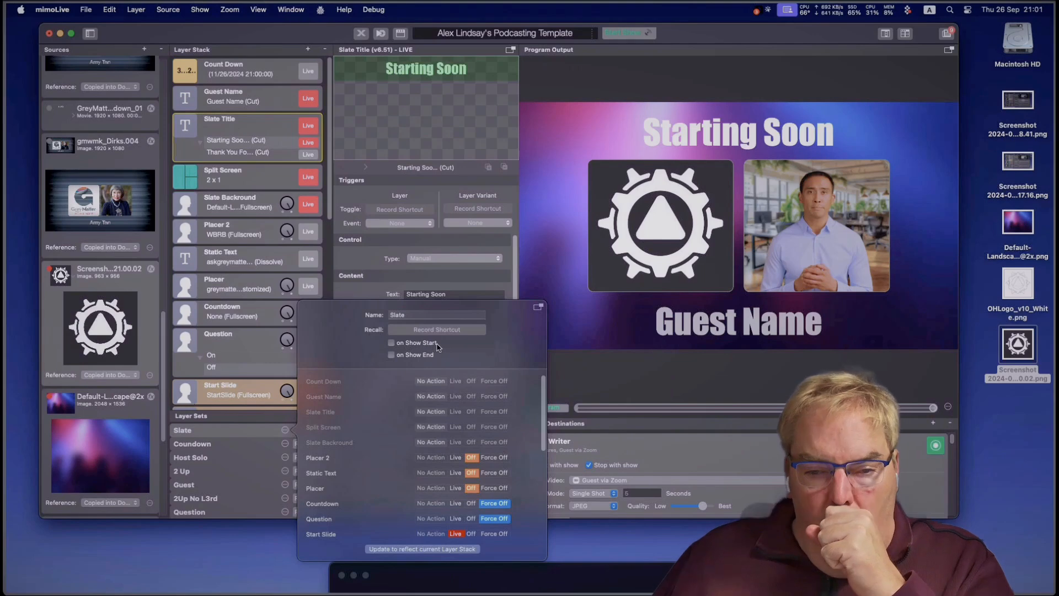
pyautogui.click(432, 550)
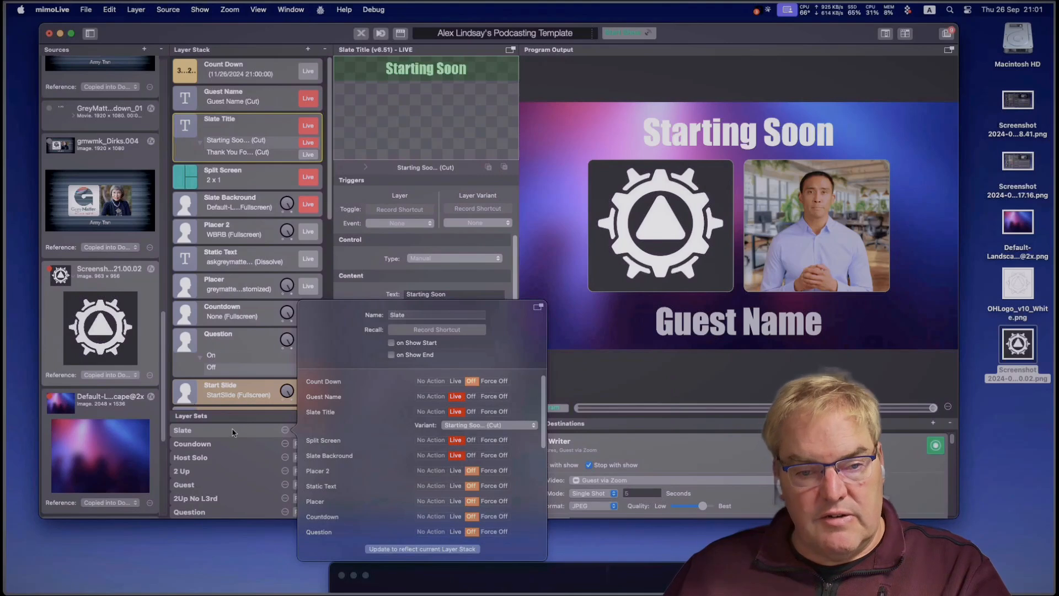
pyautogui.click(273, 436)
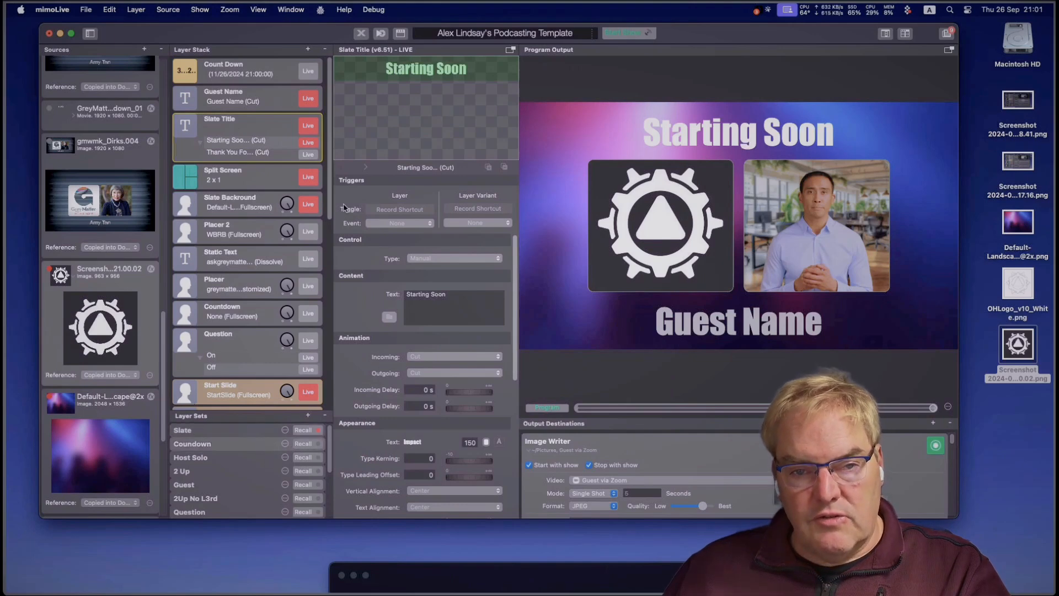
# Step: Put the Count Down layer live together with Guest Name and take the Slate Title layer off live
pyautogui.click(314, 102)
pyautogui.click(315, 77)
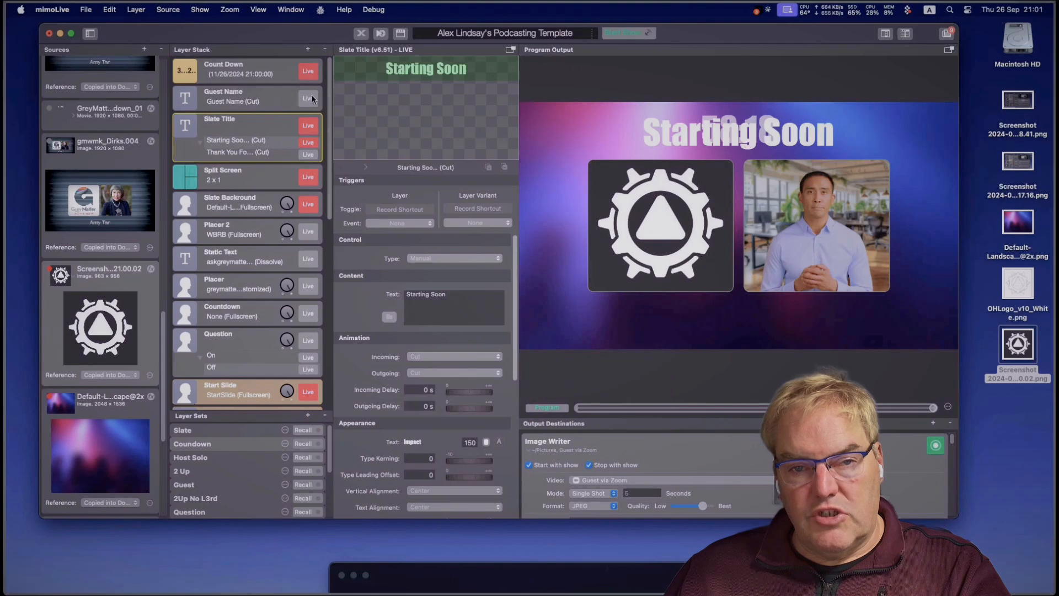
pyautogui.click(312, 98)
pyautogui.click(310, 120)
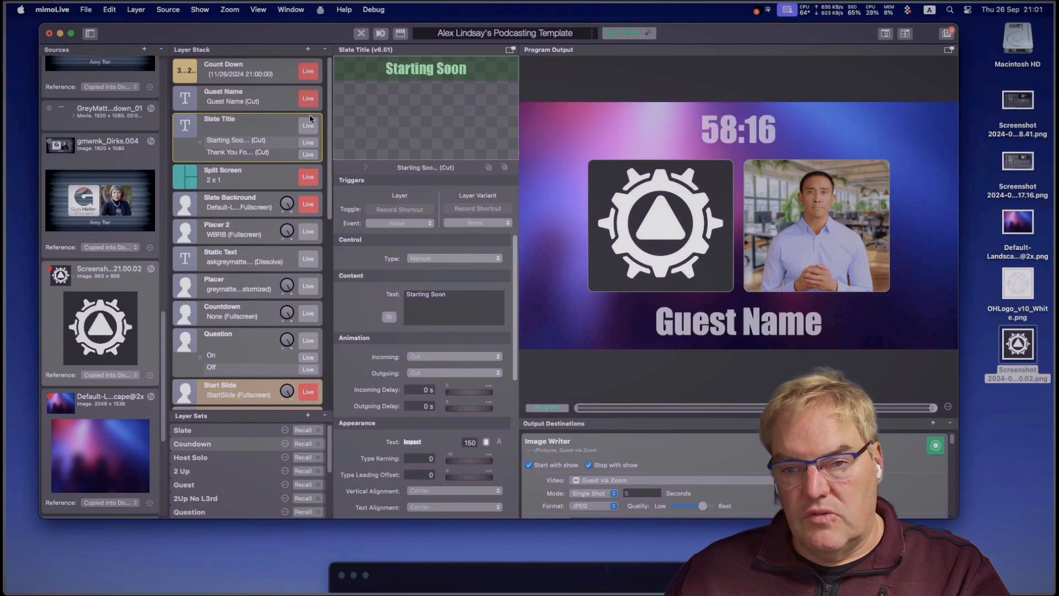
# Step: Update the Coundown layer set to reflect the current layer stack and test it by recalling Slate, then Coundown
pyautogui.click(284, 444)
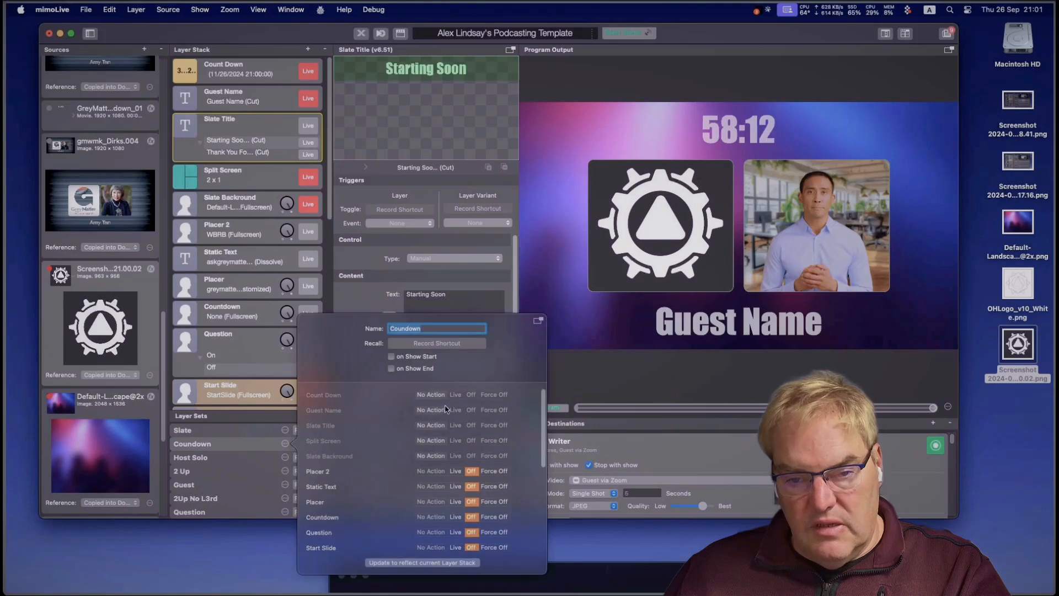
pyautogui.click(461, 563)
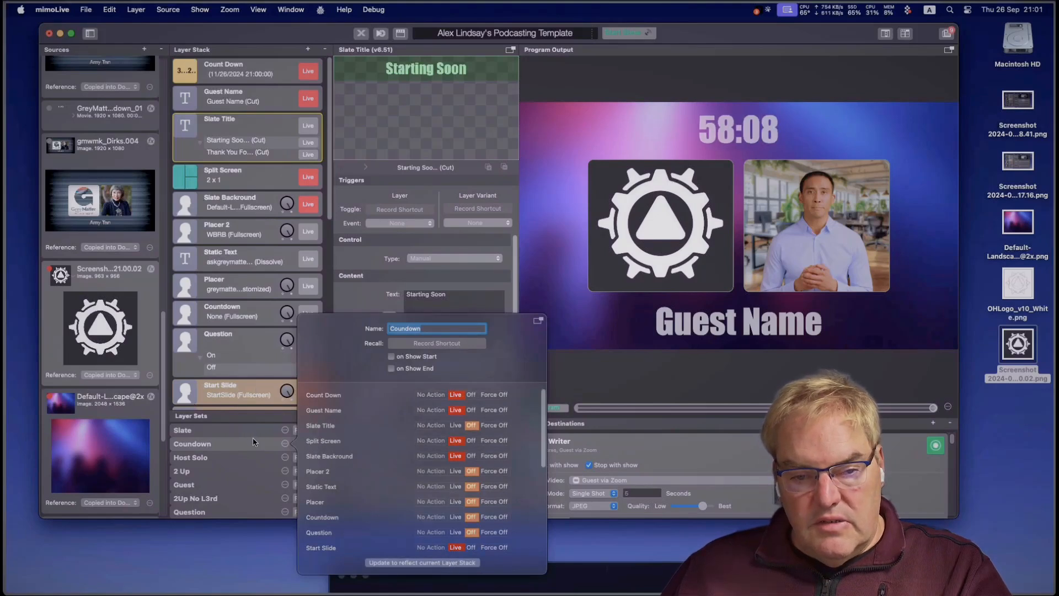
pyautogui.click(287, 440)
pyautogui.click(303, 431)
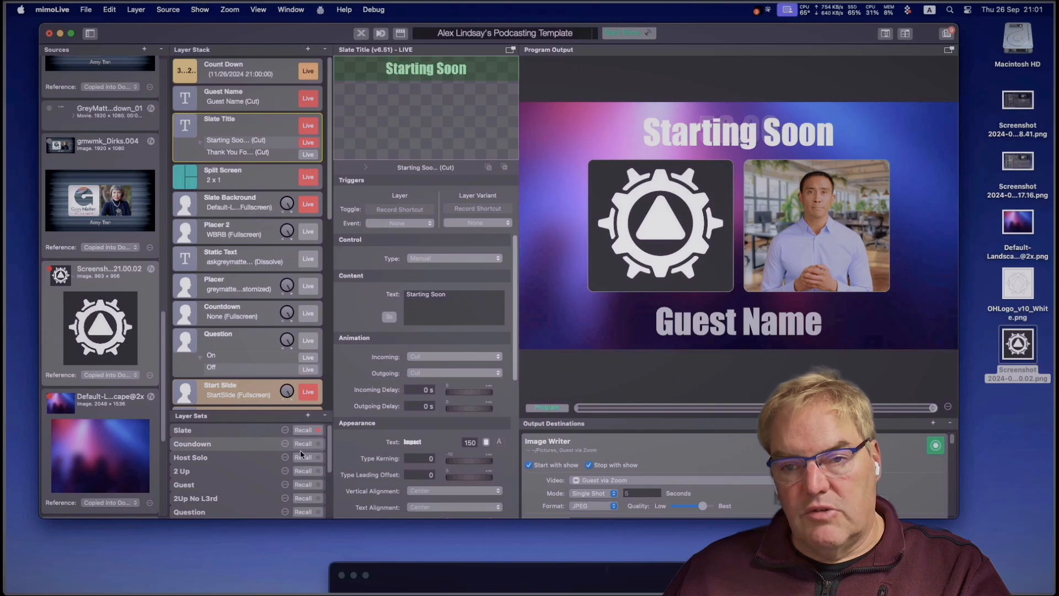
pyautogui.click(303, 444)
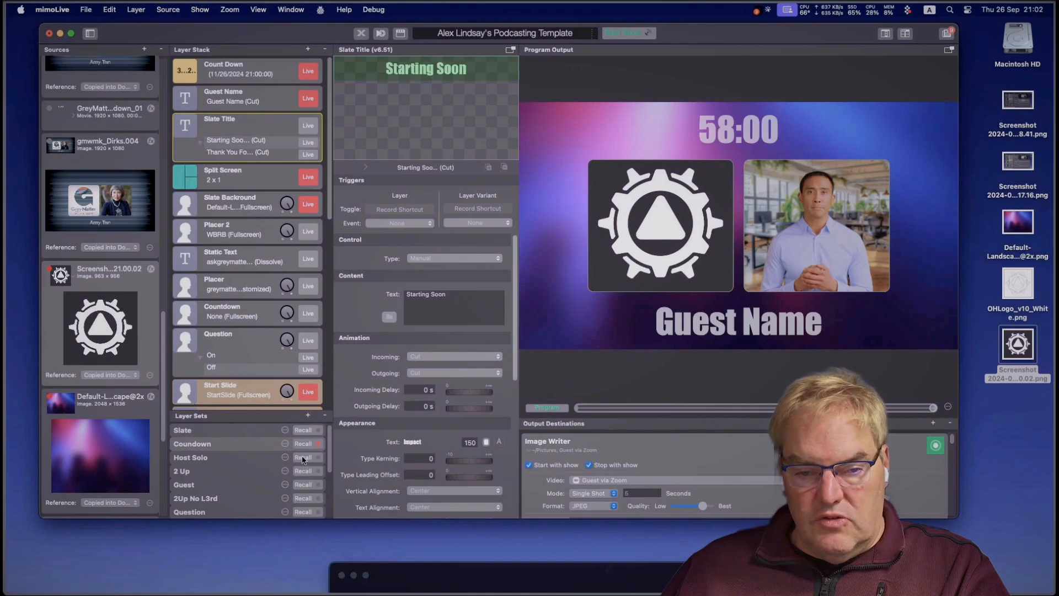
# Step: Recall the Host Solo layer set and take the Count Down, Guest Name, Split Screen and Slate Backround layers off live
pyautogui.click(303, 458)
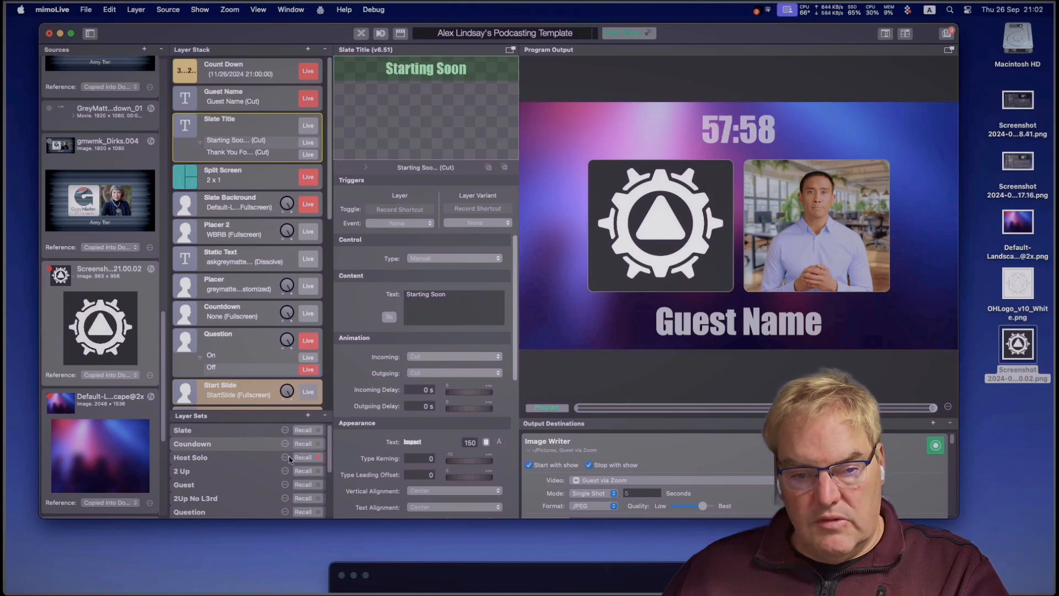
pyautogui.click(285, 457)
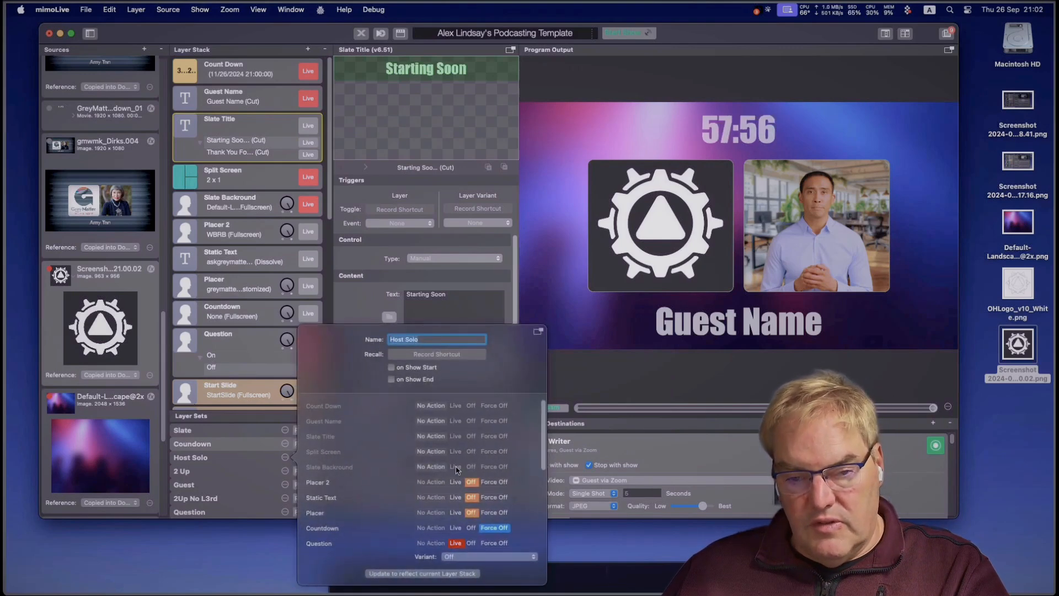
pyautogui.click(316, 71)
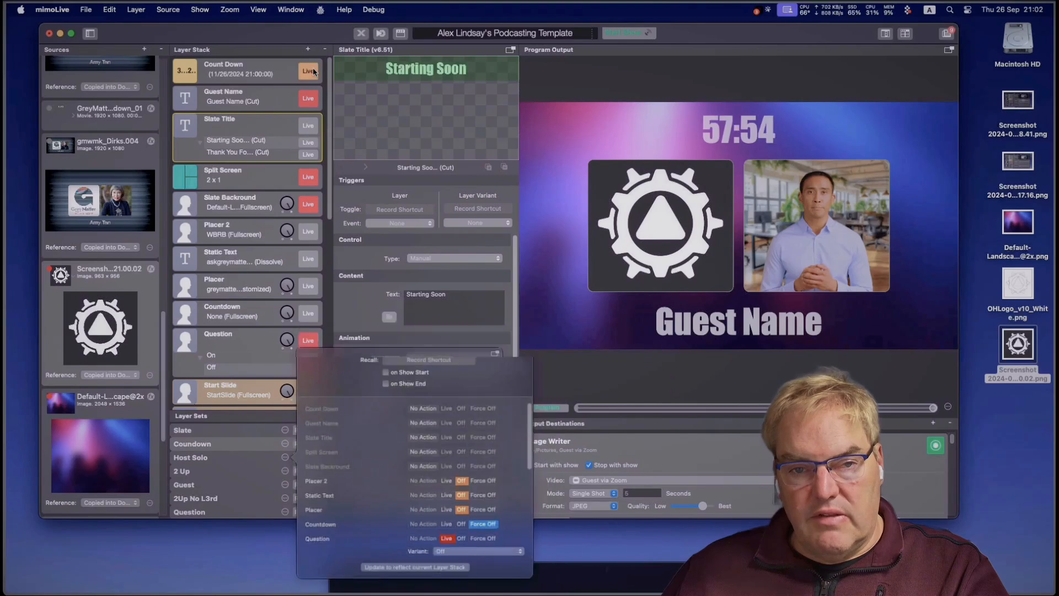
pyautogui.click(316, 97)
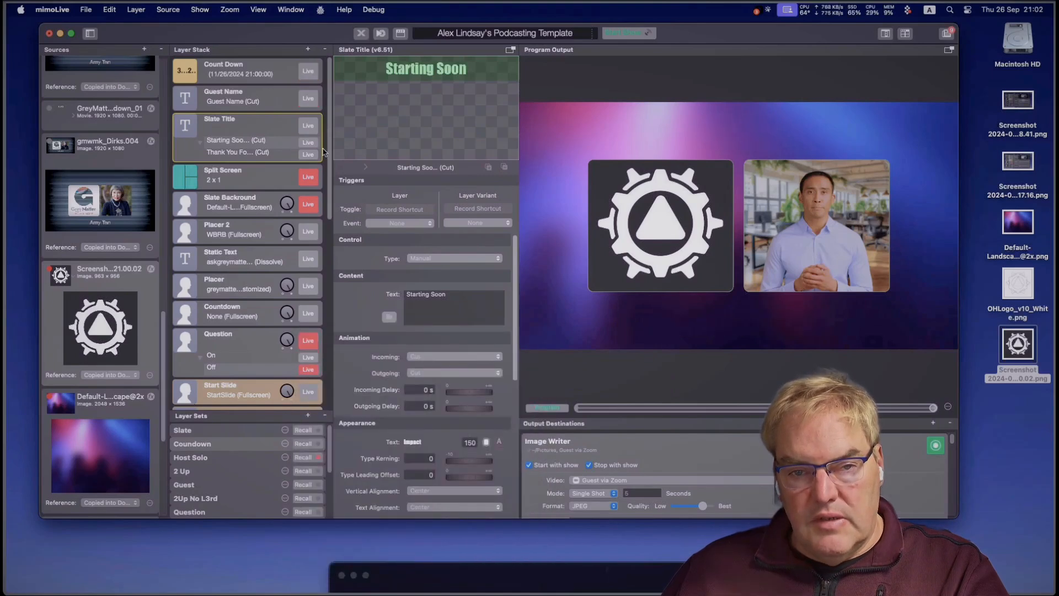
pyautogui.click(314, 177)
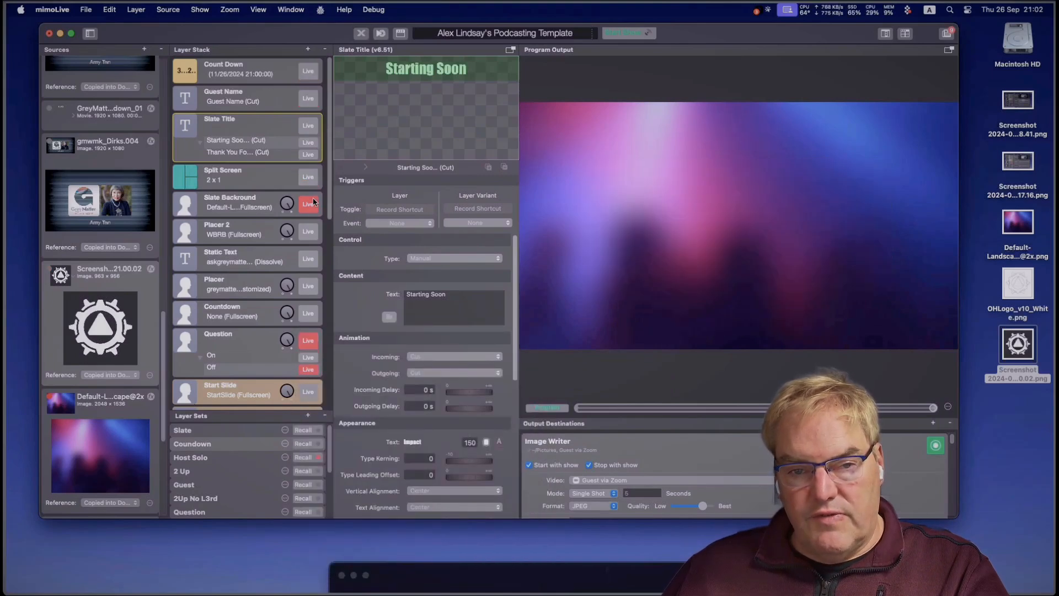
pyautogui.click(312, 204)
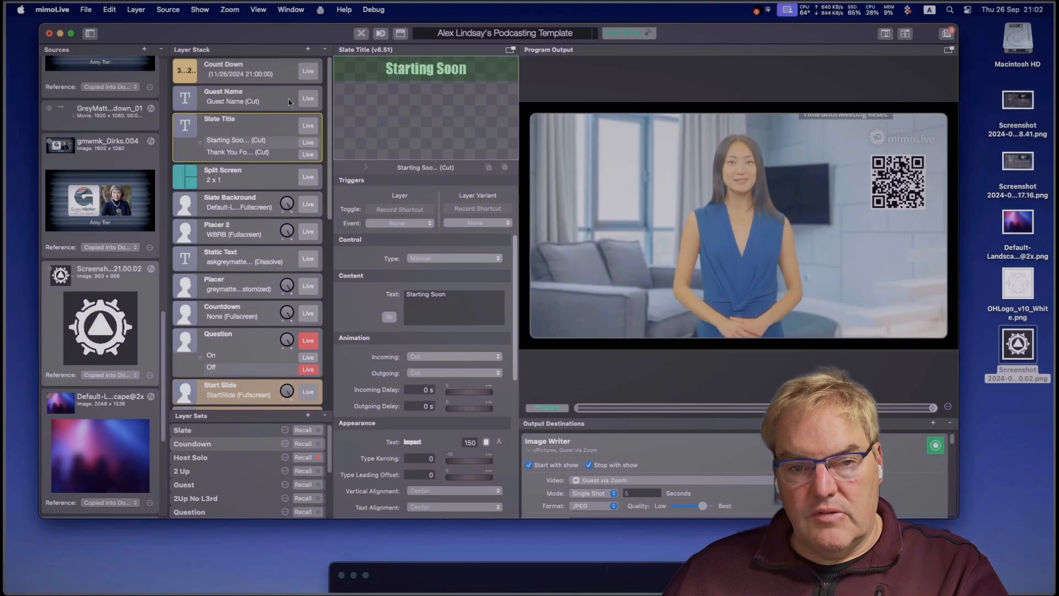
# Step: Set the background color of the Count Down and Guest Name layers to plum purple
pyautogui.click(280, 74)
pyautogui.rightClick(284, 65)
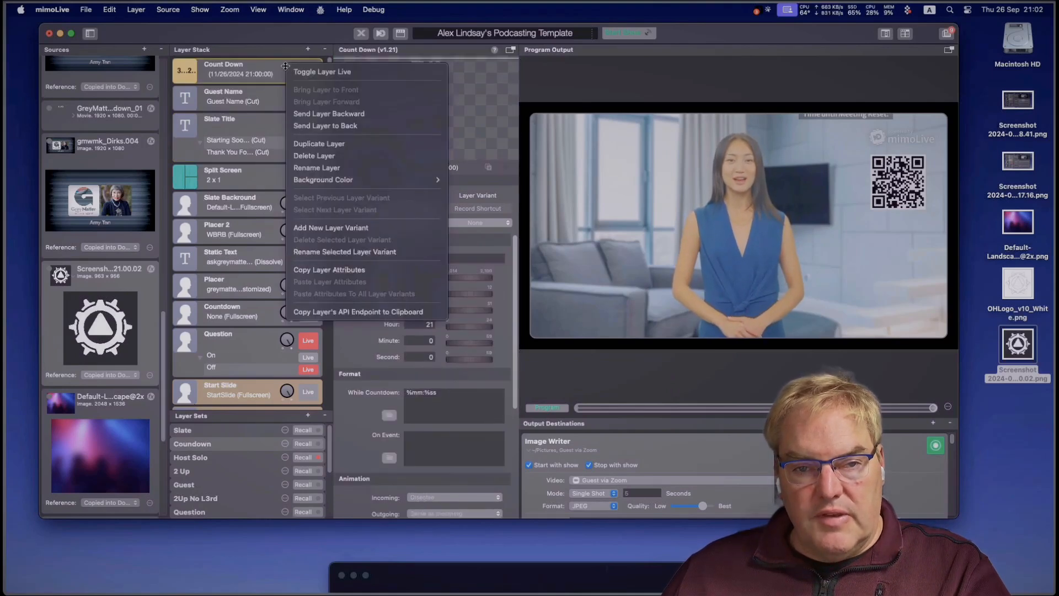
pyautogui.moveTo(347, 182)
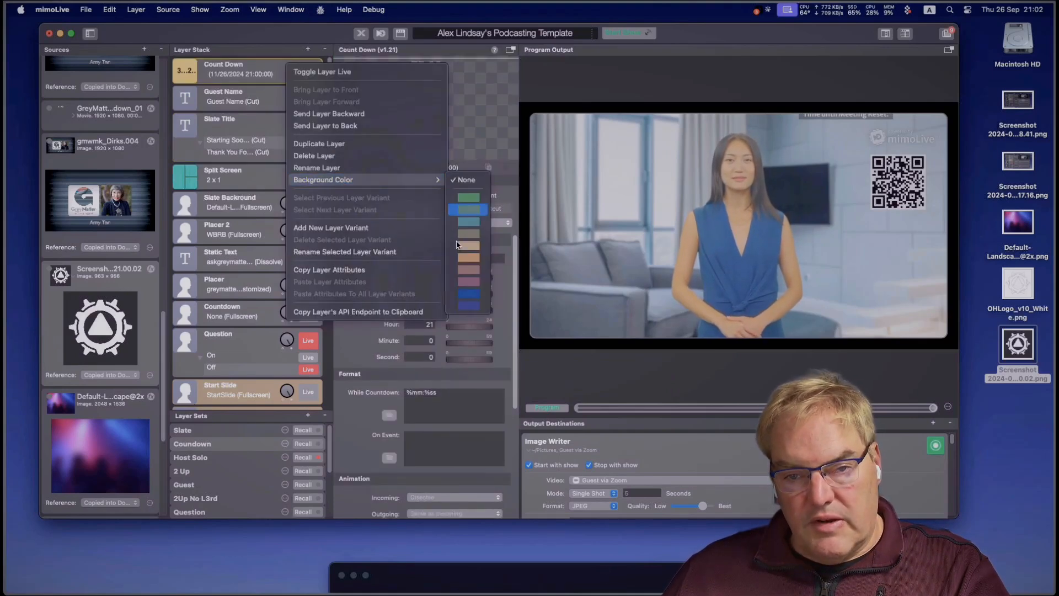
pyautogui.click(472, 284)
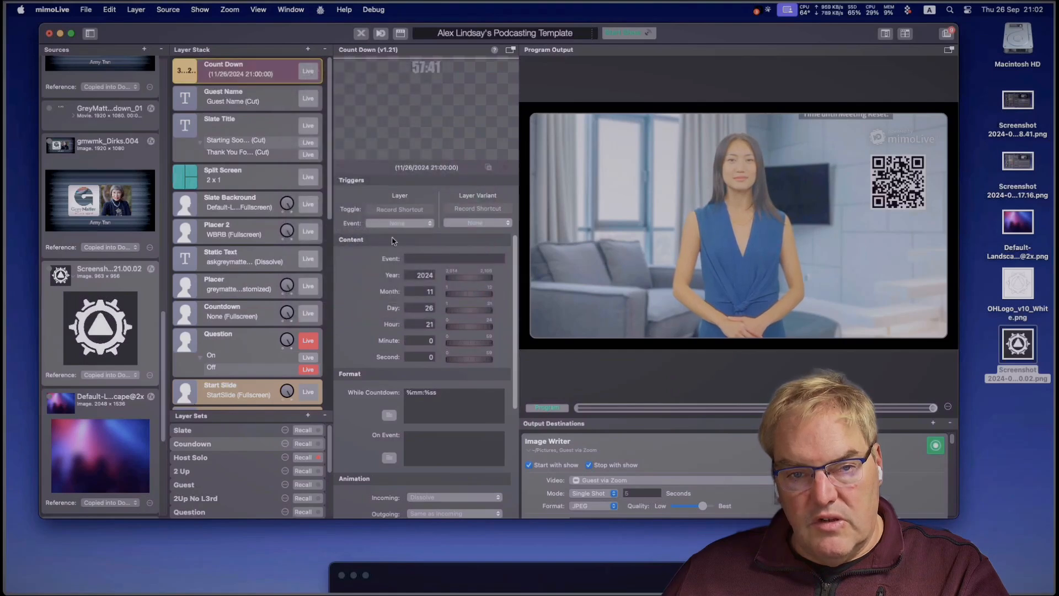
pyautogui.rightClick(285, 94)
pyautogui.moveTo(353, 205)
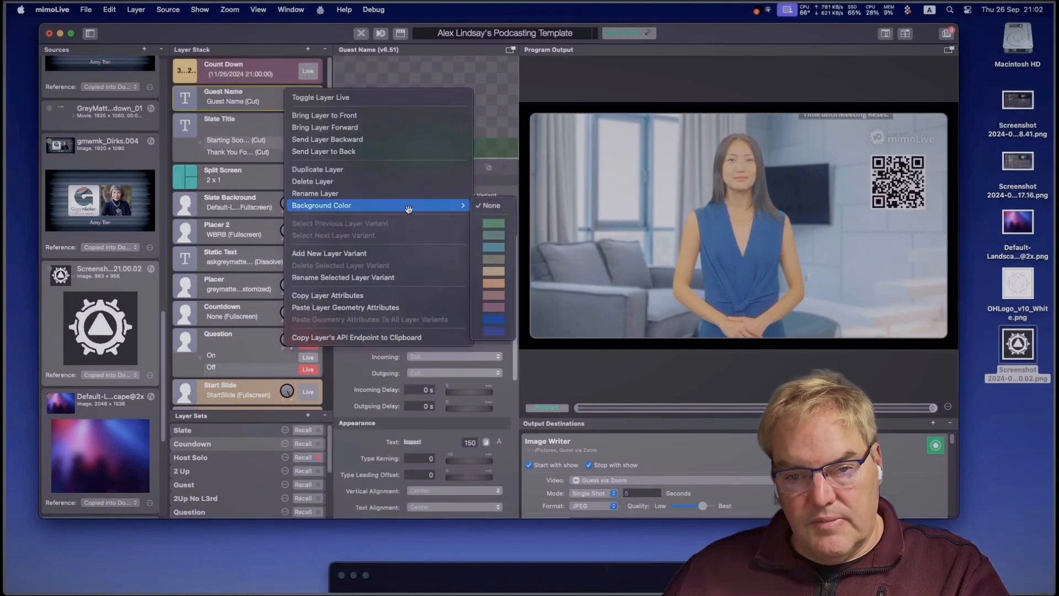
pyautogui.click(492, 305)
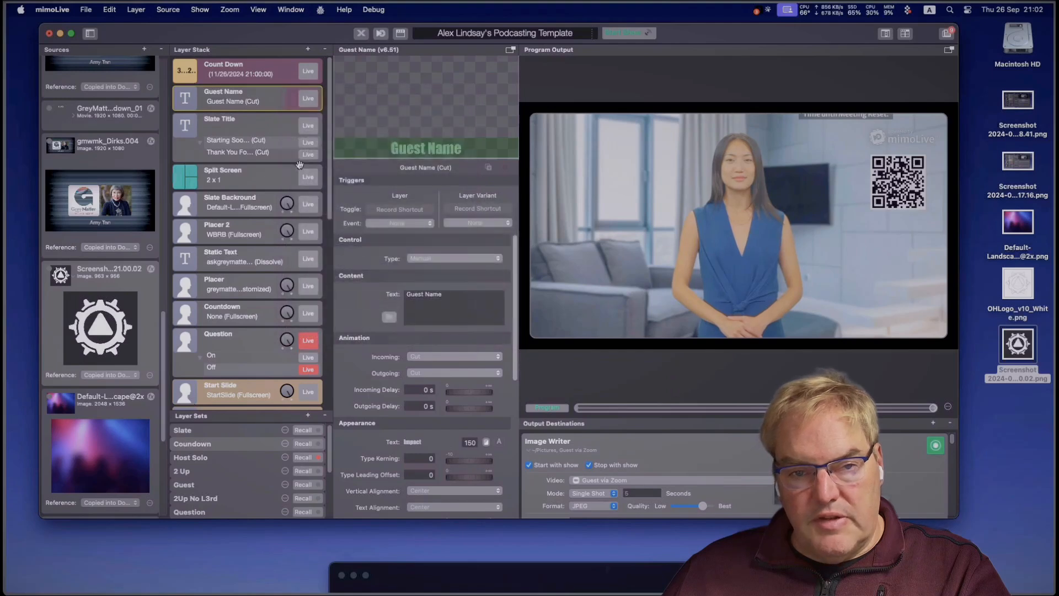
pyautogui.click(274, 128)
pyautogui.rightClick(274, 128)
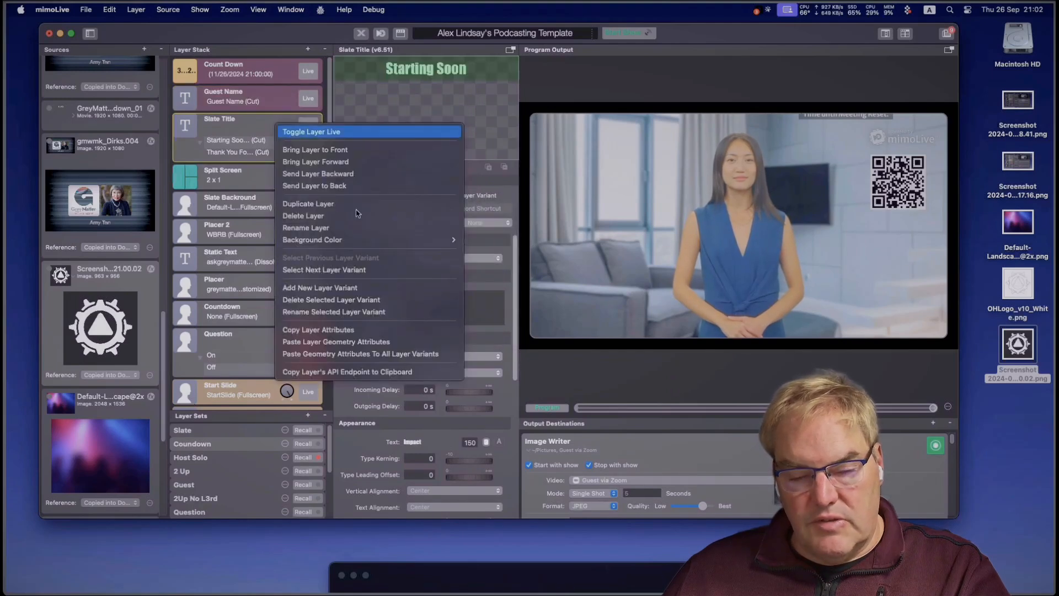
pyautogui.moveTo(419, 241)
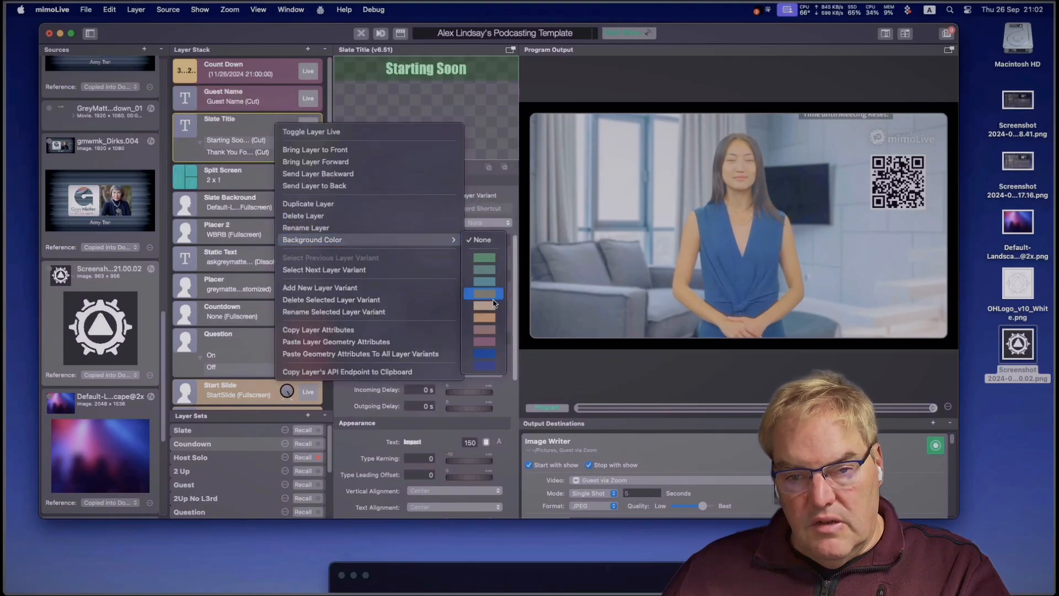
pyautogui.click(491, 329)
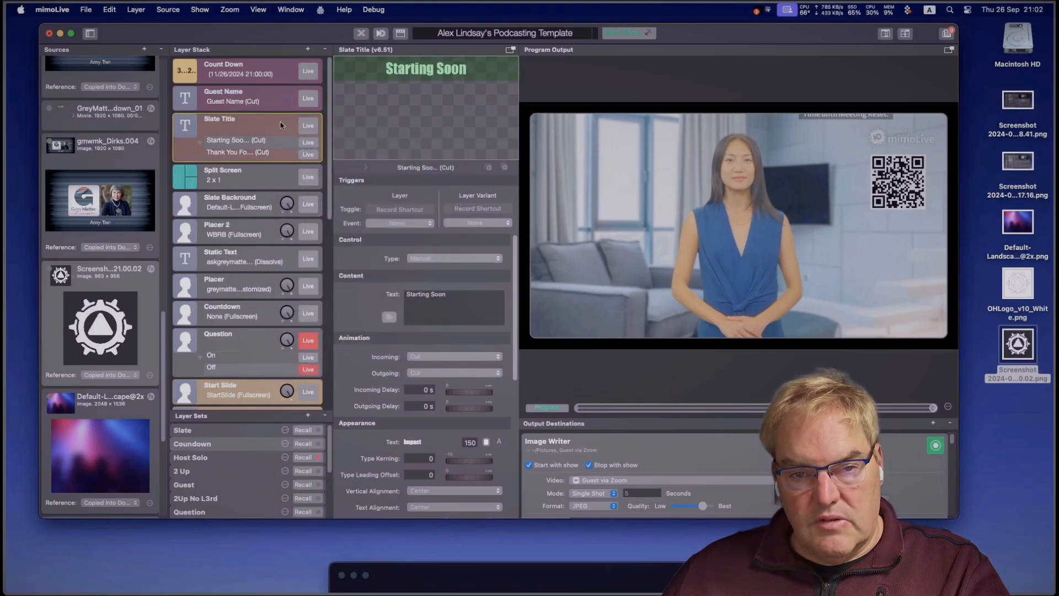
# Step: Give the Slate Title and Split Screen layers the same plum purple background color as the Guest Name layer
pyautogui.rightClick(281, 125)
pyautogui.moveTo(395, 241)
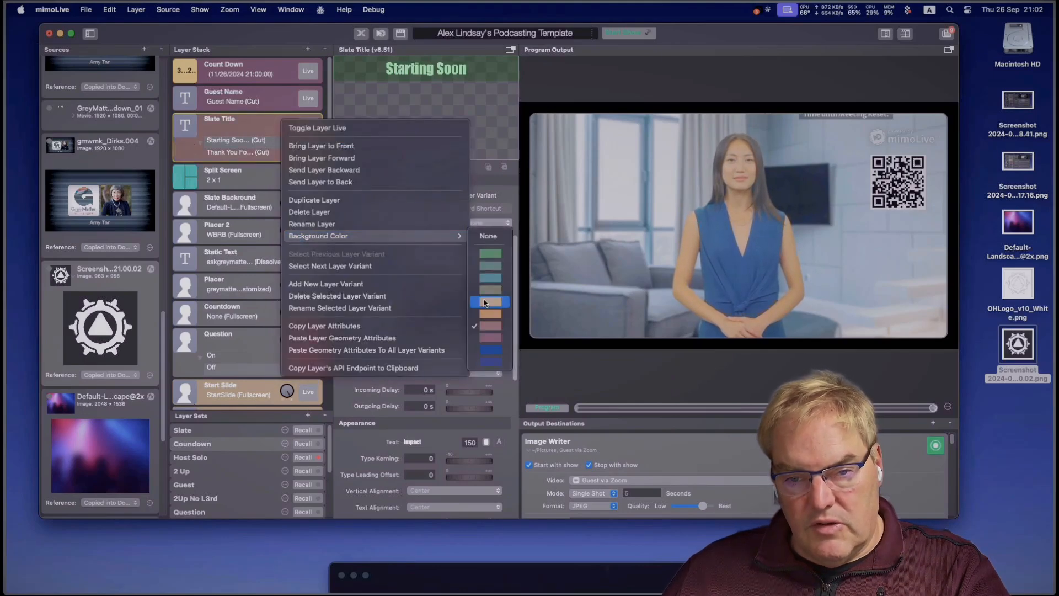
pyautogui.click(490, 338)
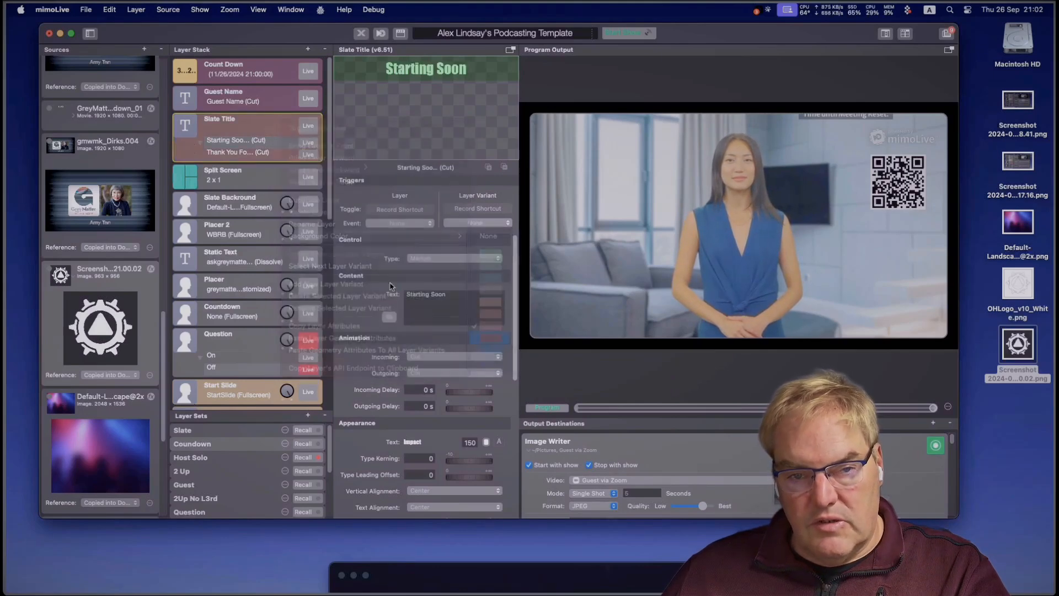
pyautogui.rightClick(290, 172)
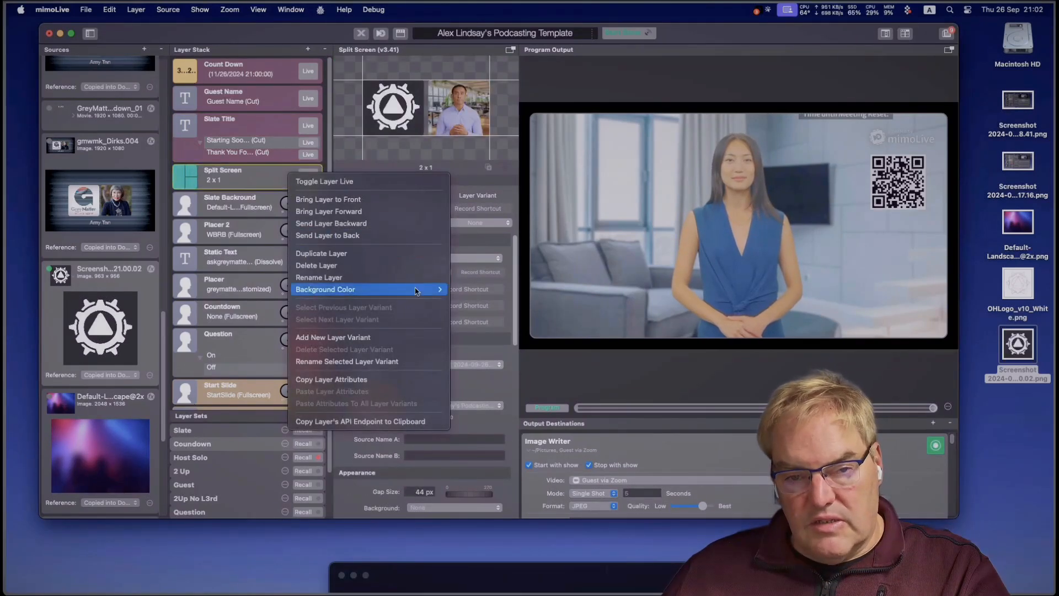
pyautogui.moveTo(408, 289)
pyautogui.click(481, 392)
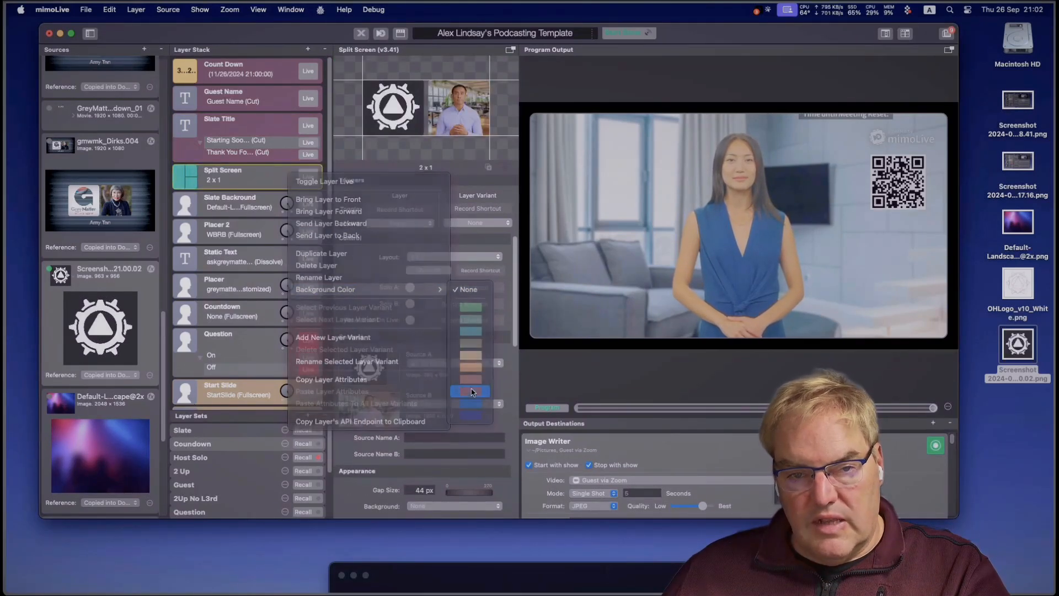
# Step: Set the background color of the Slate Backround layer to the same plum purple as the other slate layers
pyautogui.click(276, 198)
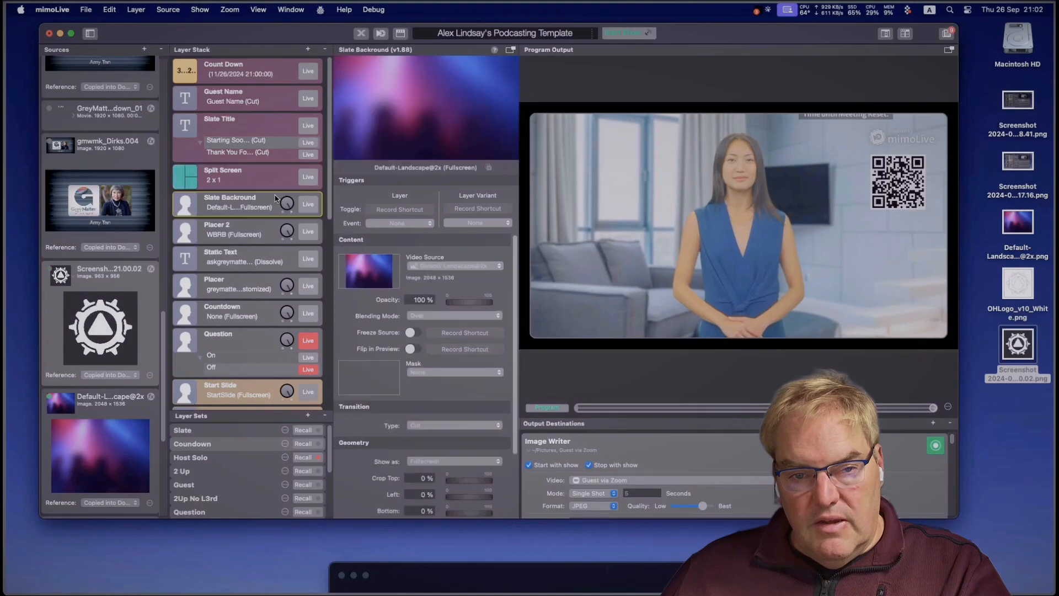
pyautogui.rightClick(276, 198)
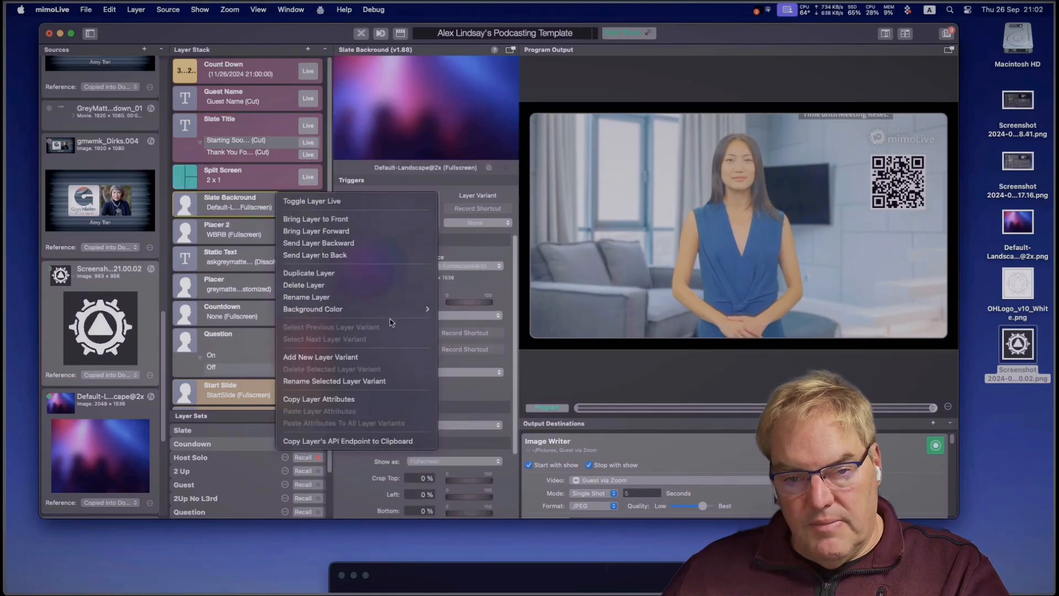
pyautogui.moveTo(396, 313)
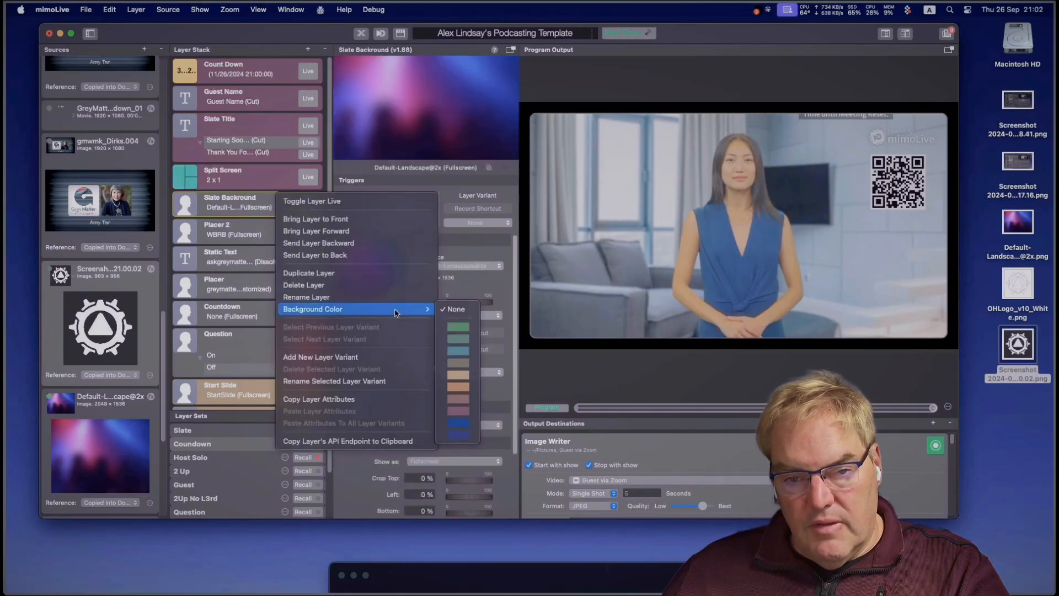
pyautogui.click(462, 410)
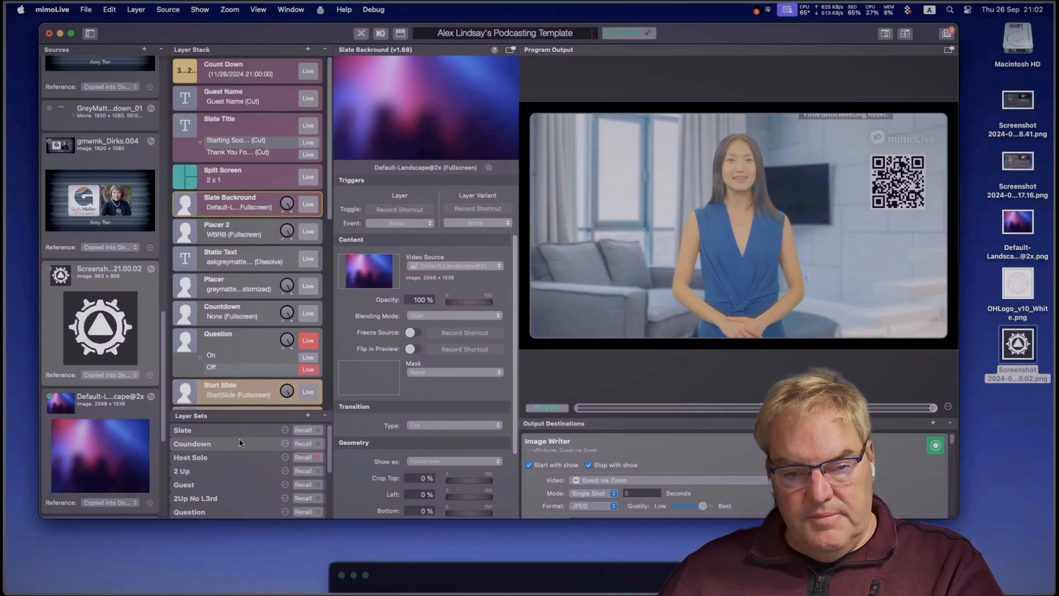
# Step: Update the Host Solo layer set to reflect the current layer stack
pyautogui.click(285, 458)
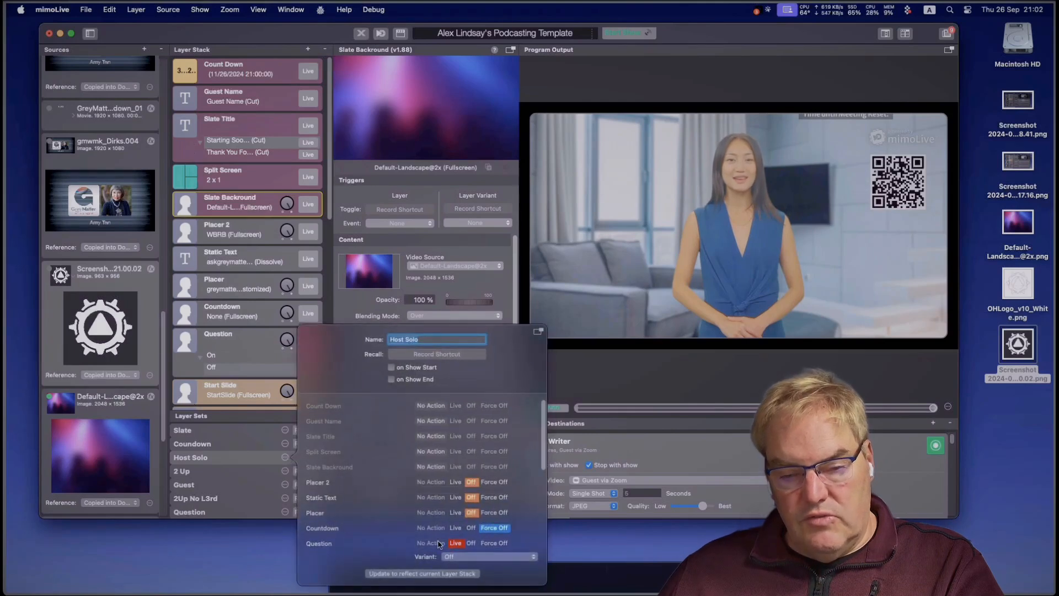
pyautogui.click(448, 573)
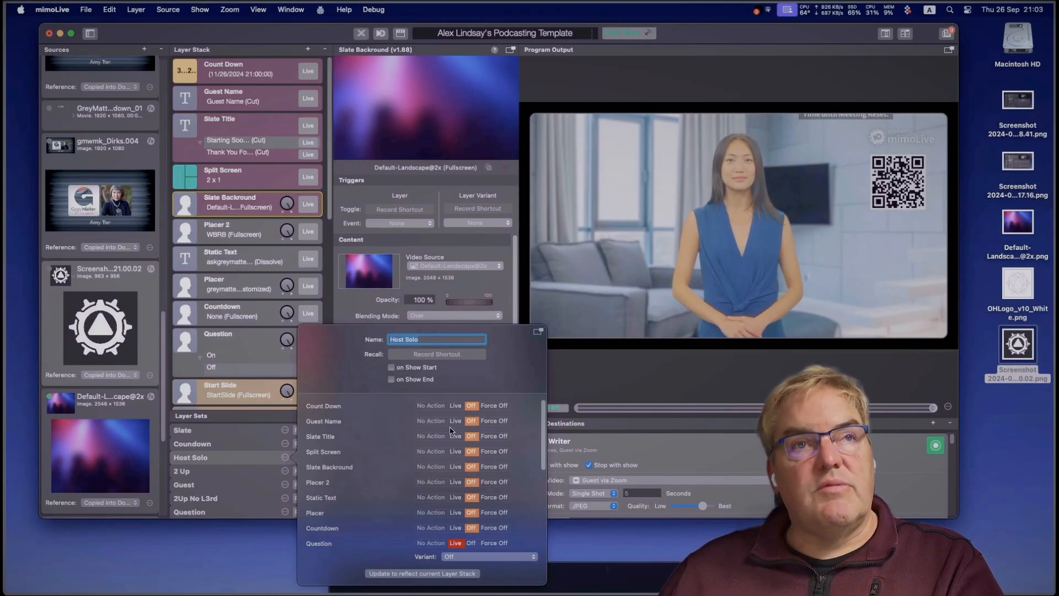
pyautogui.click(300, 451)
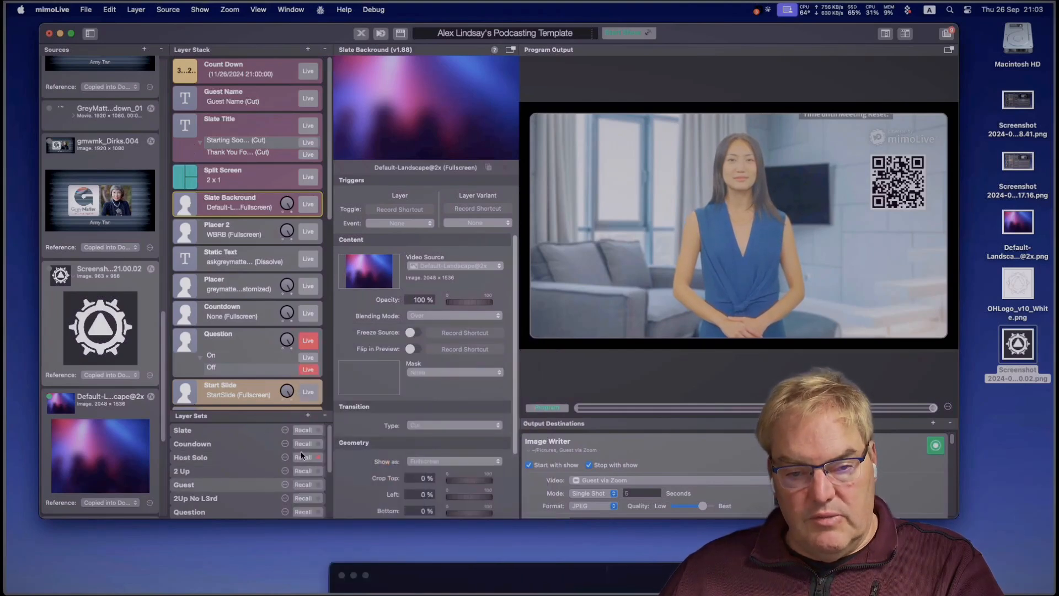
# Step: Test the layer sets by recalling Coundown, Slate, Coundown, Host Solo and 2 Up in turn
pyautogui.click(309, 445)
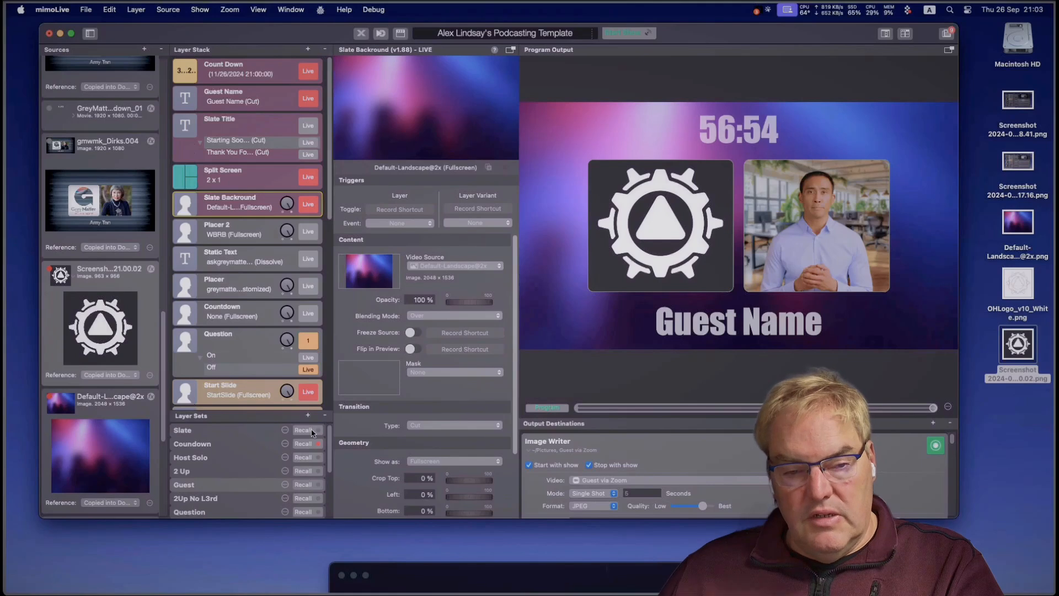
pyautogui.click(298, 430)
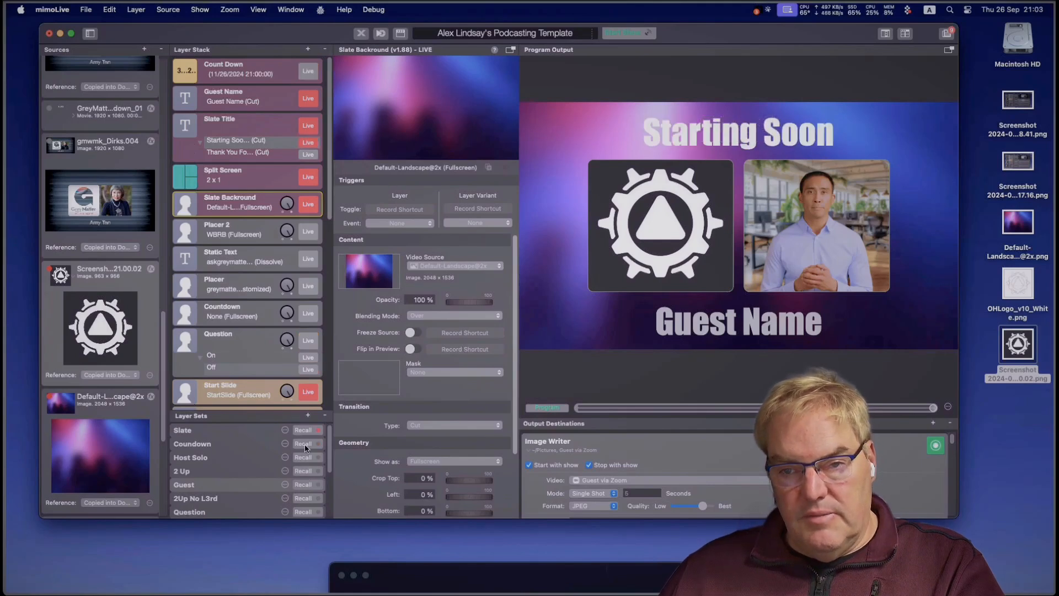
pyautogui.click(305, 445)
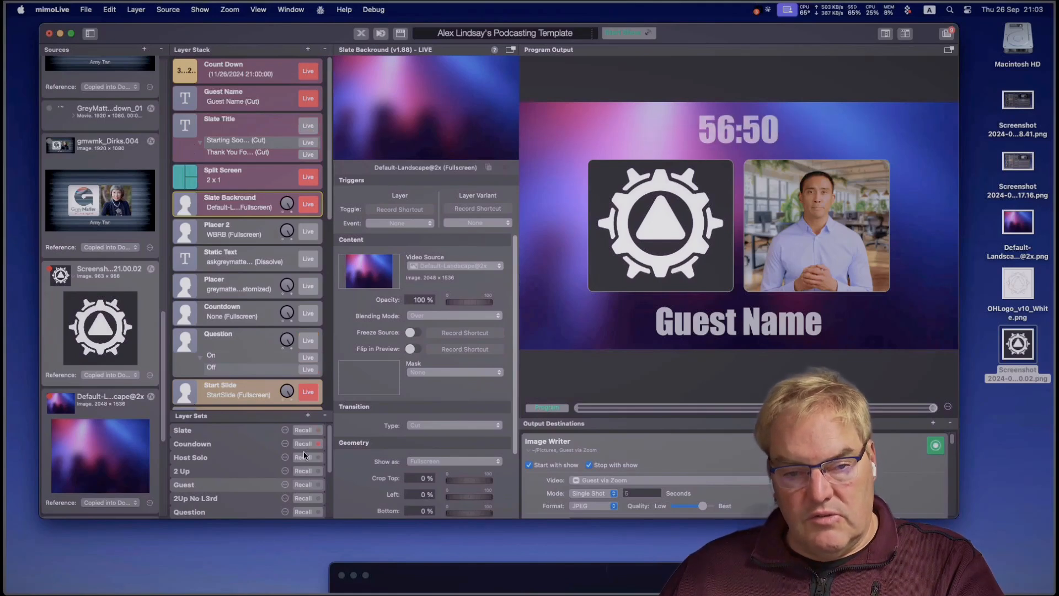
pyautogui.click(302, 457)
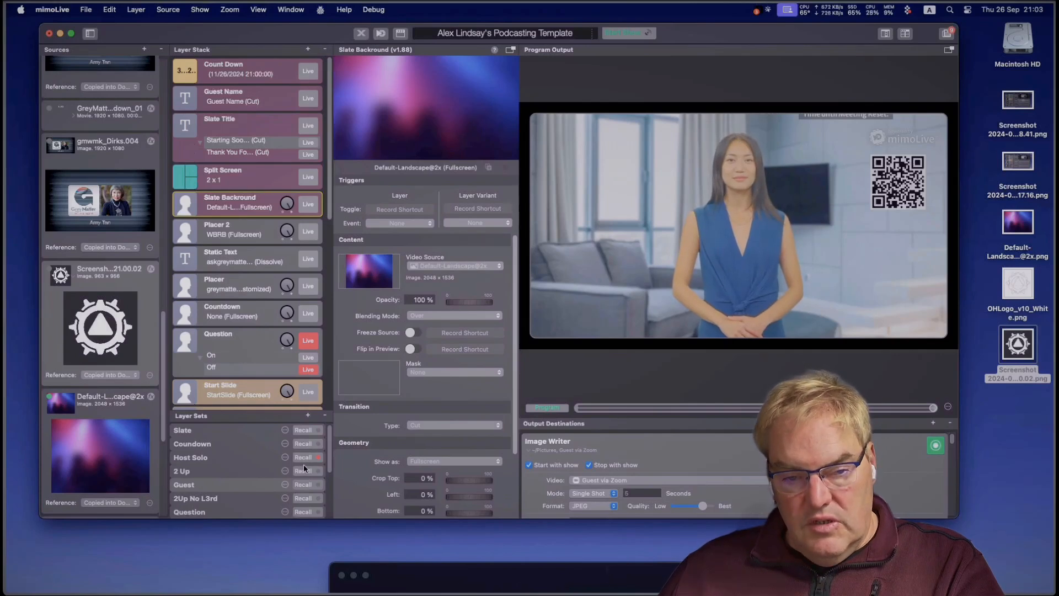
pyautogui.click(307, 472)
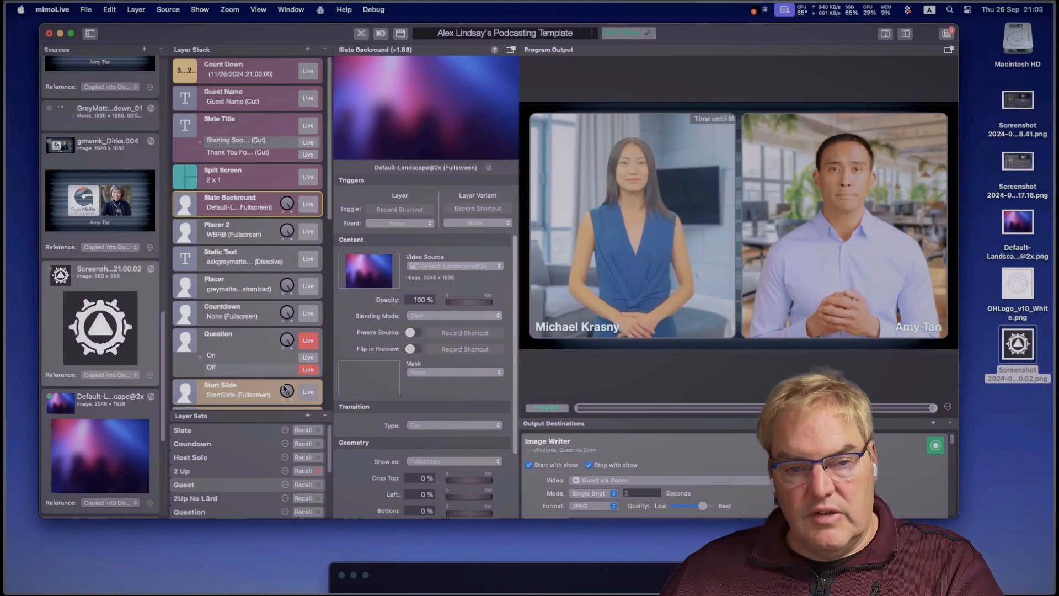
# Step: Change the video source of the Background layer at the end of the layer stack to Default-Landscape@2x
pyautogui.scroll(-10, 283, 388)
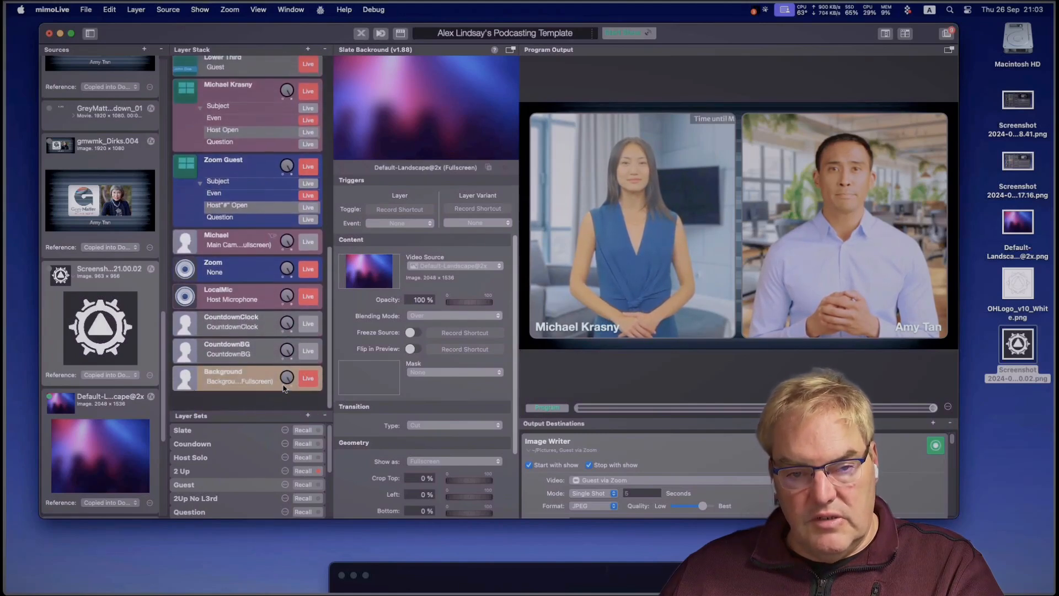
pyautogui.click(267, 378)
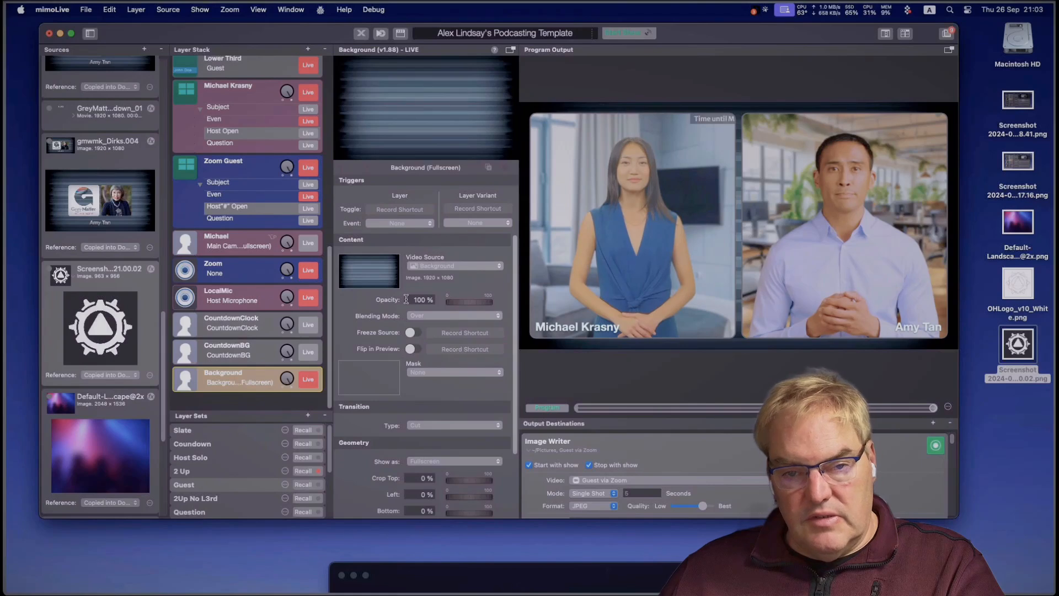
pyautogui.click(447, 266)
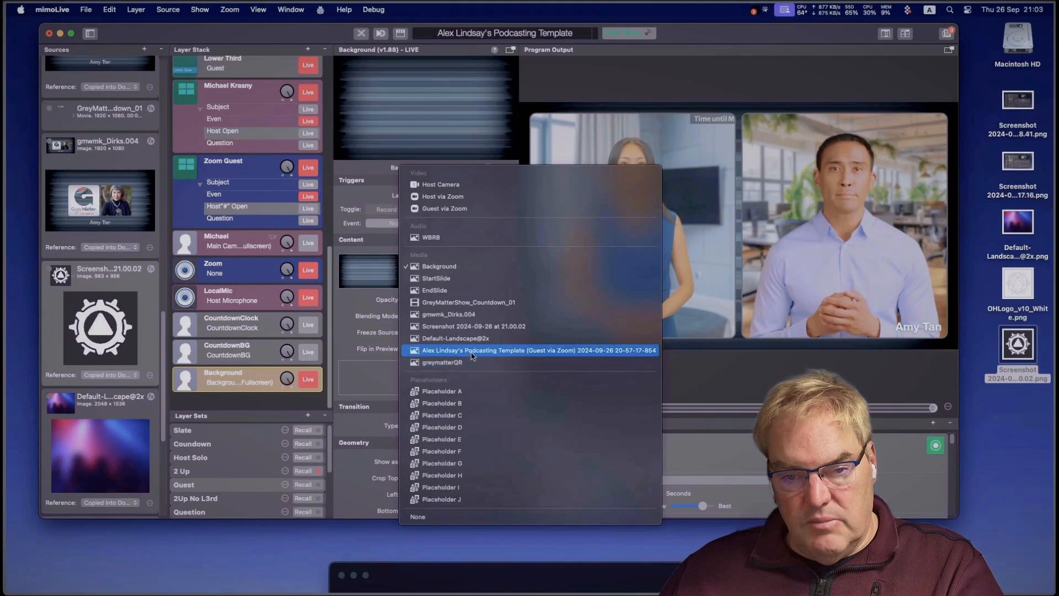
pyautogui.click(475, 338)
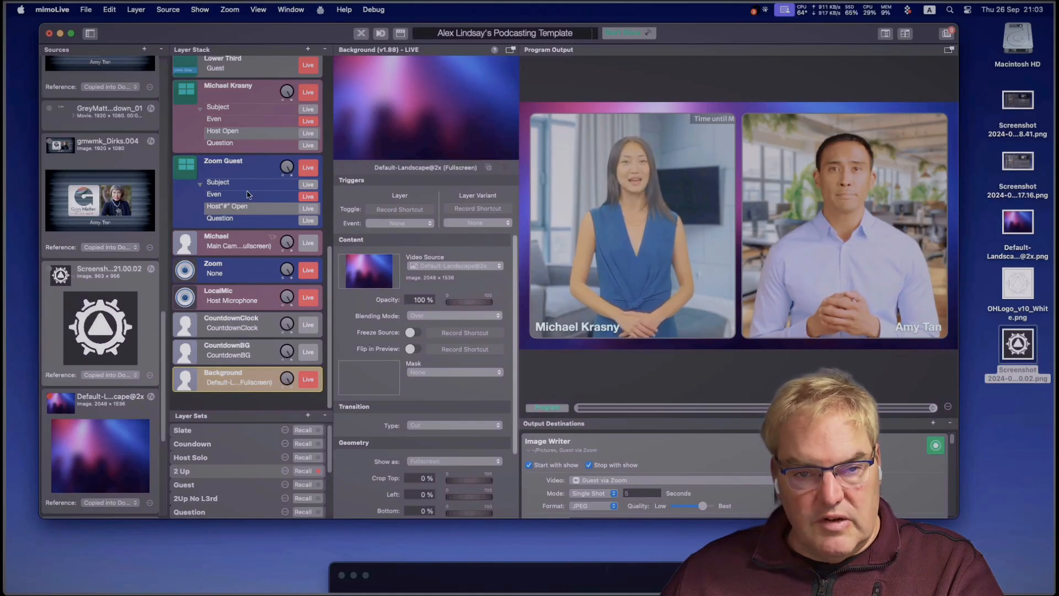
# Step: Replace the title text of the host's Lower Third layer with "Host Name"
pyautogui.scroll(5, 241, 192)
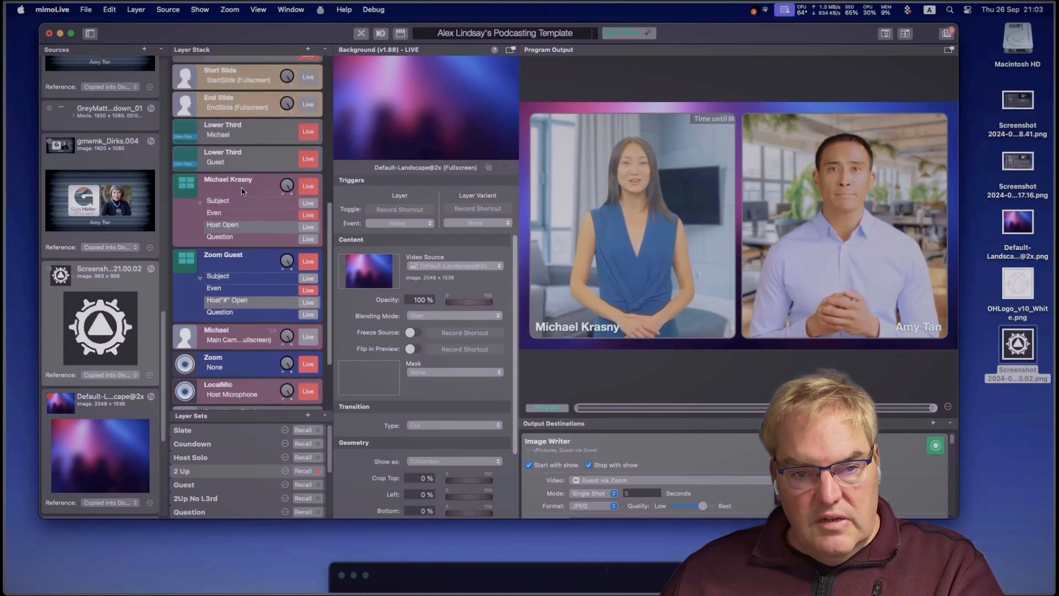
pyautogui.click(243, 167)
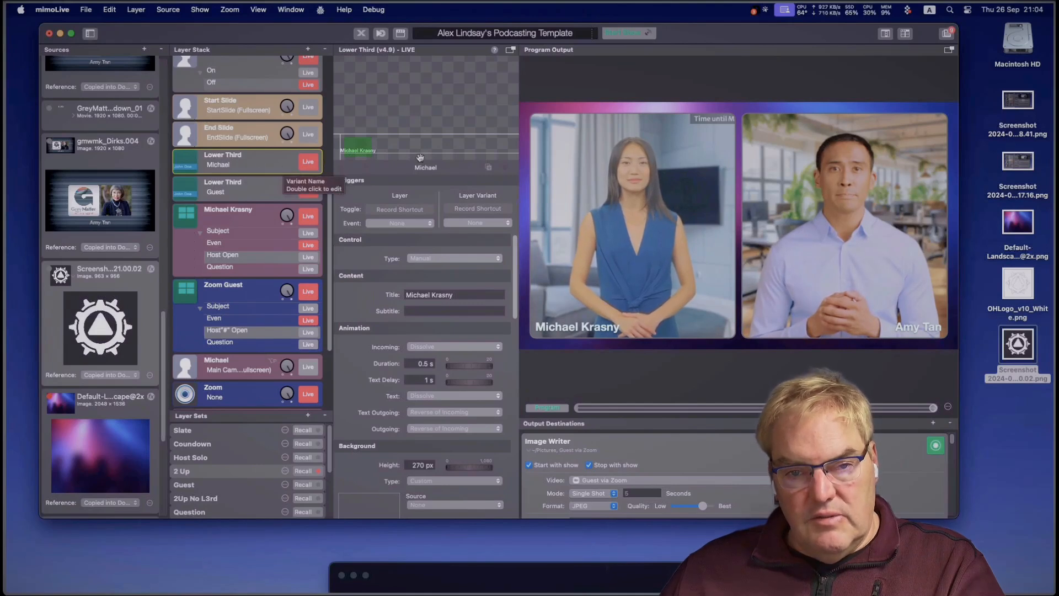
pyautogui.doubleClick(427, 295)
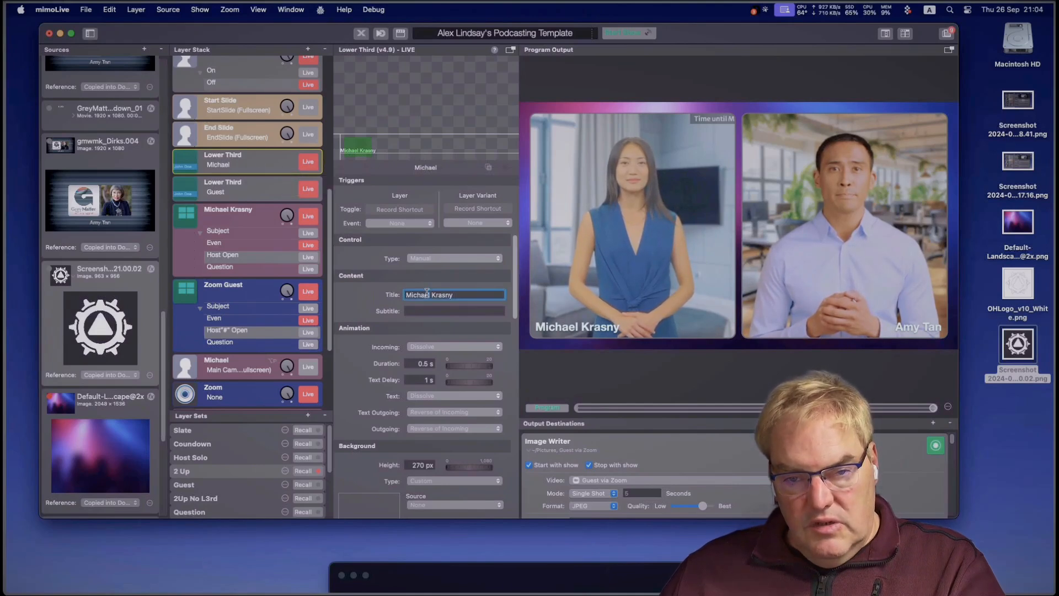
pyautogui.moveTo(427, 294); pyautogui.dragTo(450, 294)
pyautogui.write('Host Name')
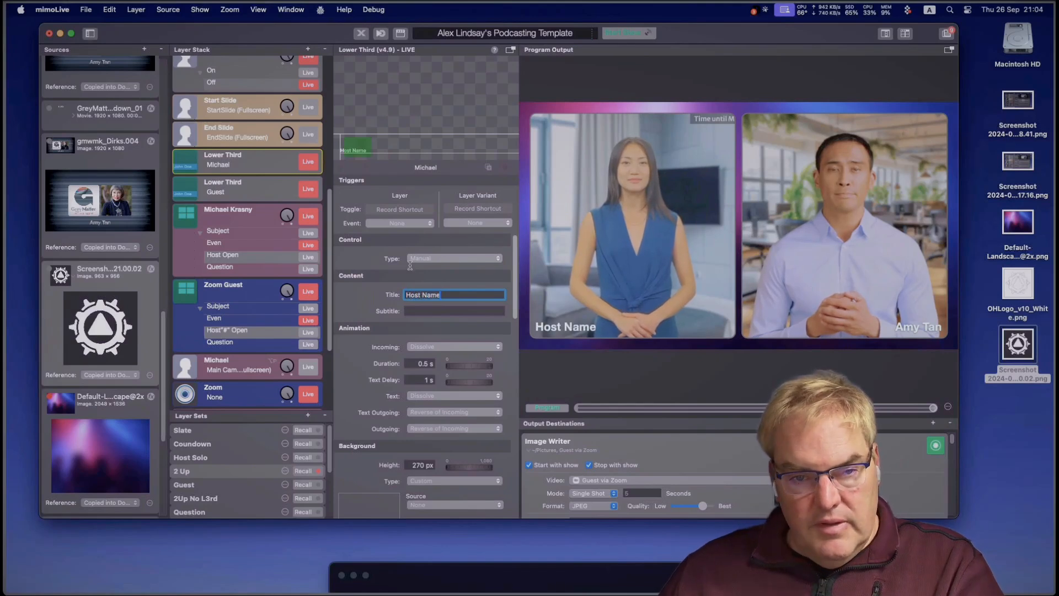
# Step: Replace the title text of the Guest Lower Third layer with "Guest Name"
pyautogui.click(269, 194)
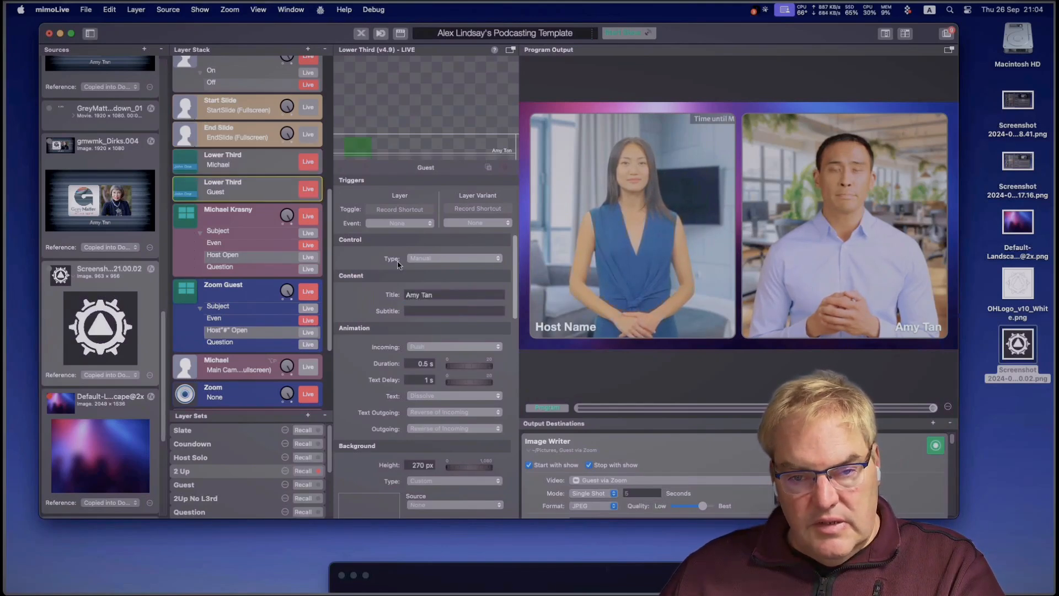
pyautogui.tripleClick(443, 298)
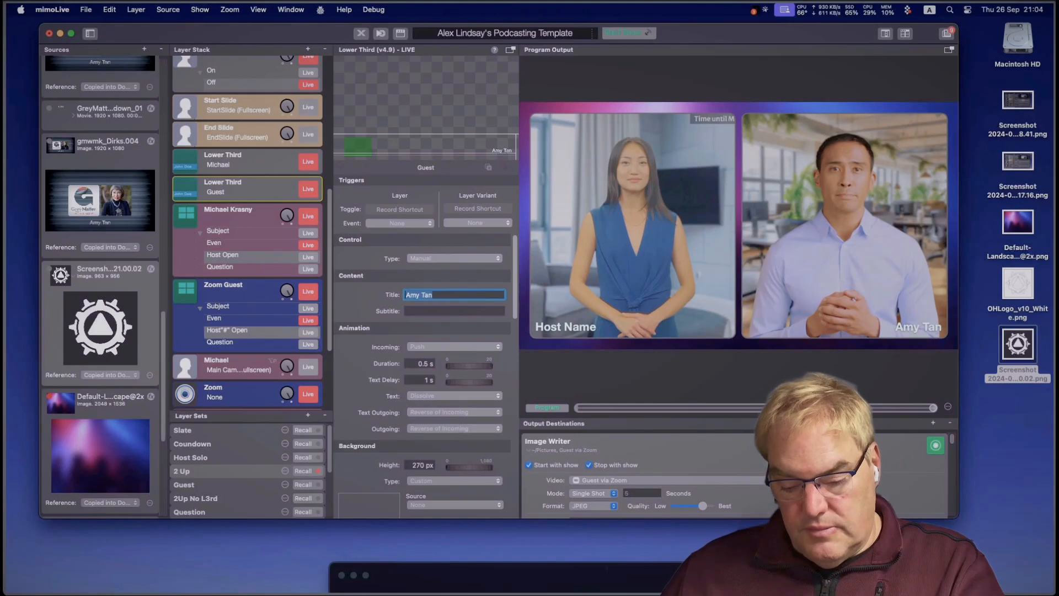
pyautogui.write('Guest Name')
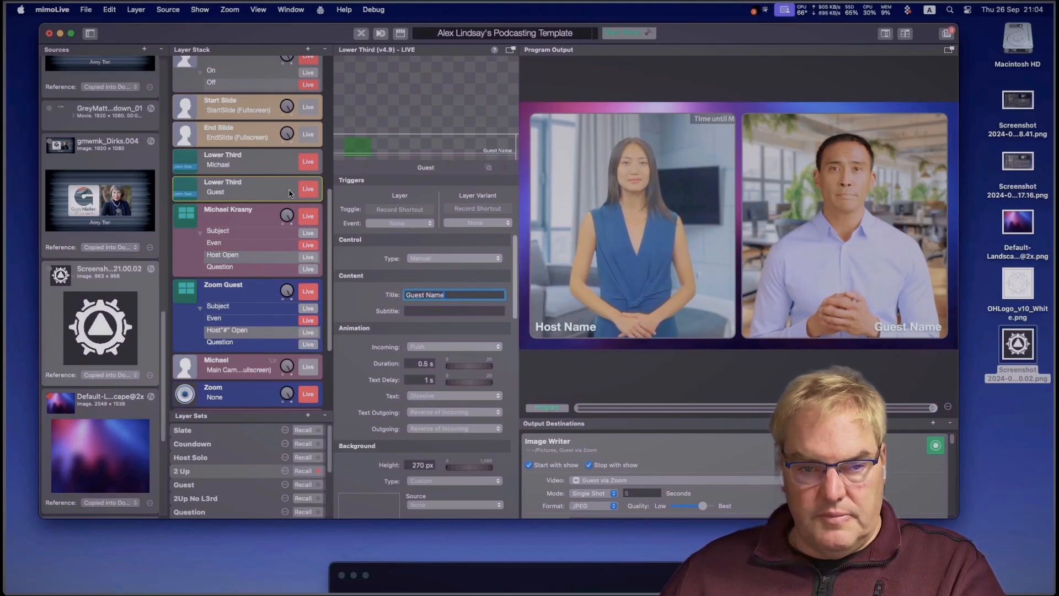
pyautogui.click(270, 186)
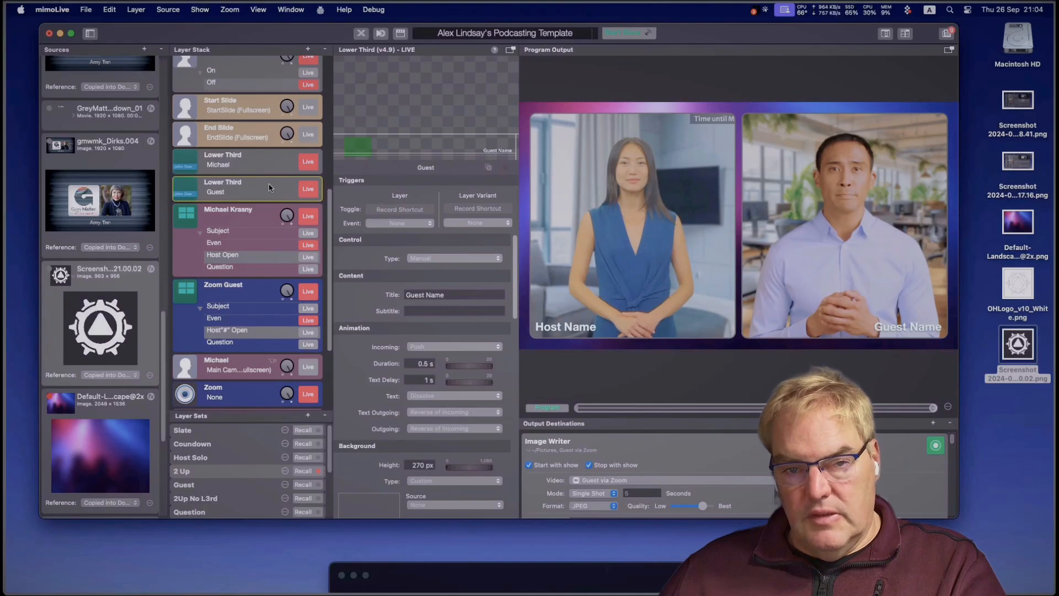
# Step: Inspect the Question layer's settings and look through the remaining layers of the stack
pyautogui.scroll(5, 270, 186)
pyautogui.scroll(1, 271, 186)
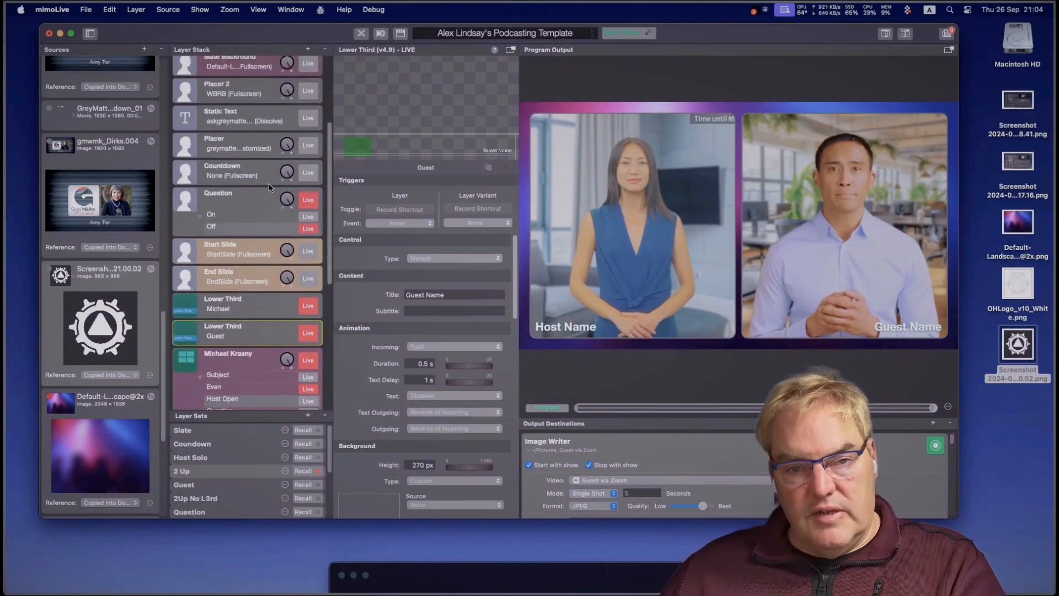
pyautogui.click(256, 196)
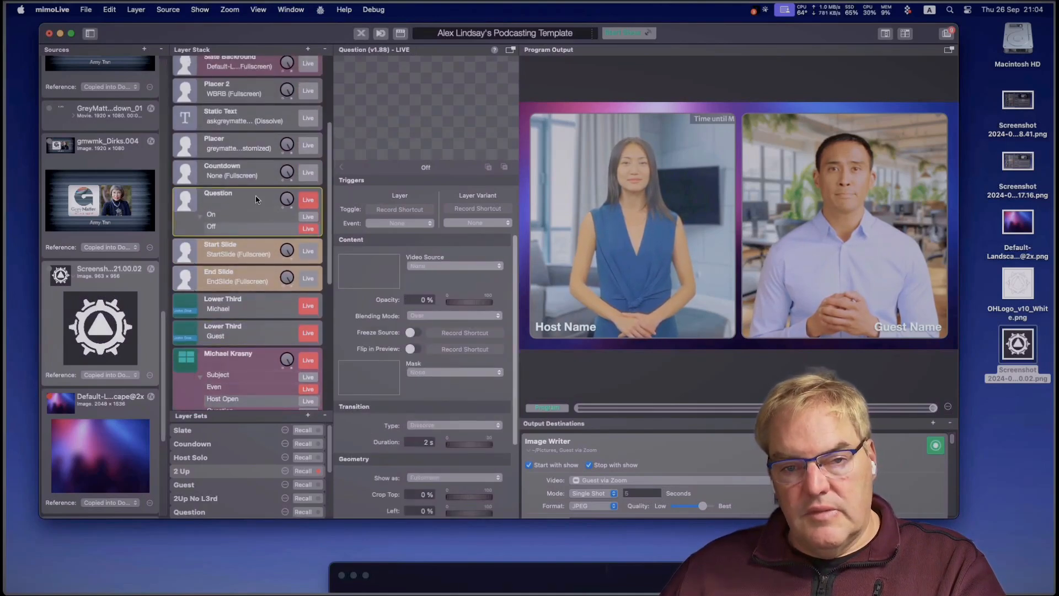
pyautogui.scroll(-10, 246, 260)
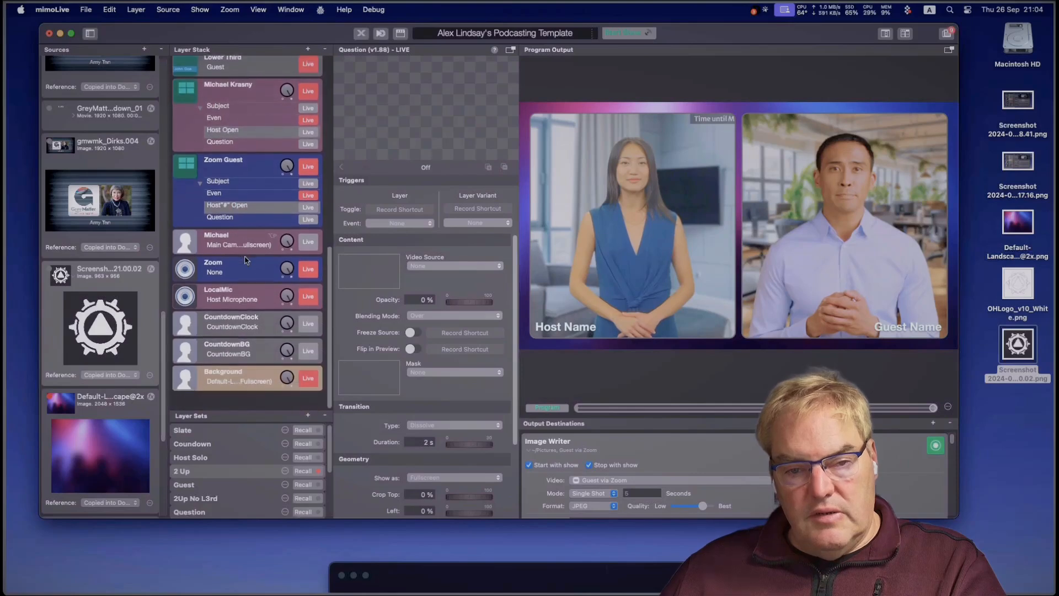